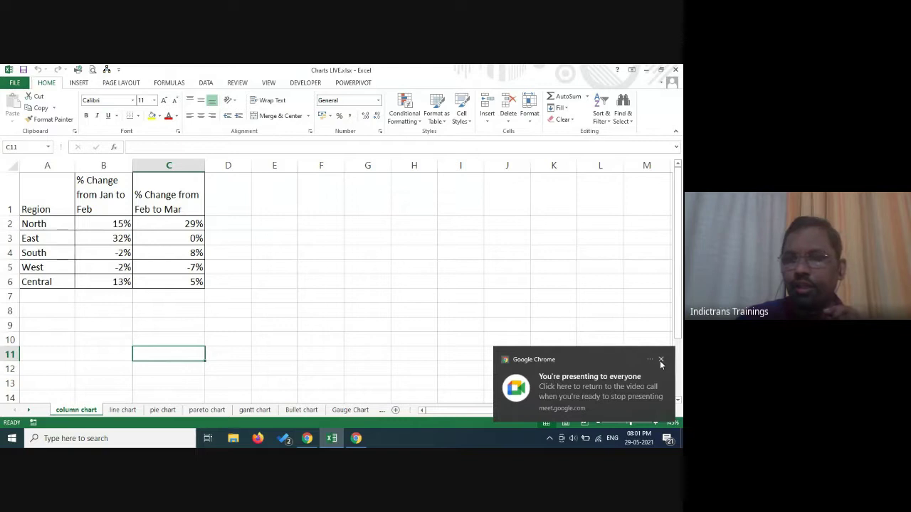
# Step: Switch to the Google Meet call in Chrome, admit the waiting participant and return to the Charts LIVE workbook in Excel
pyautogui.click(661, 360)
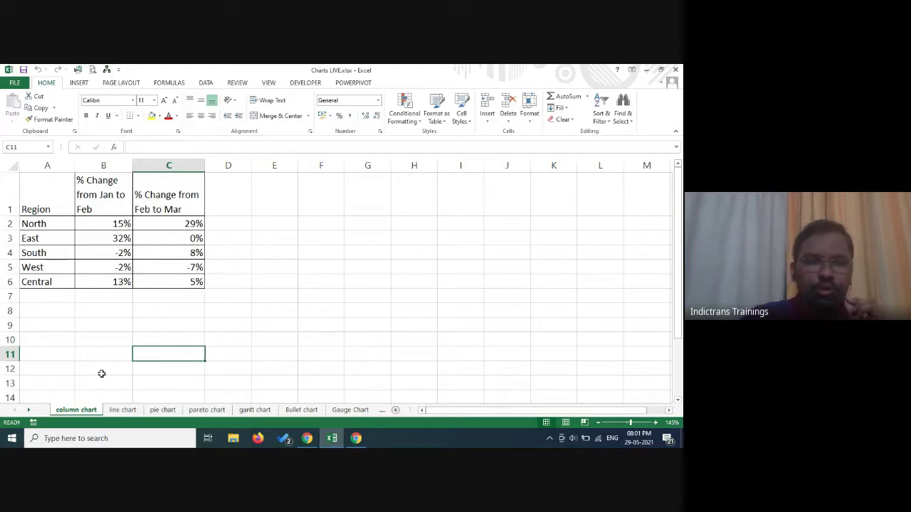
pyautogui.click(357, 437)
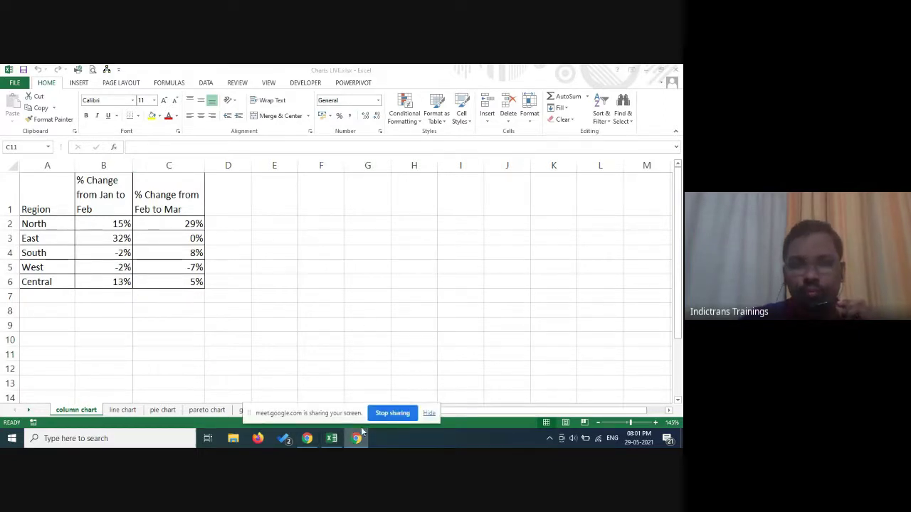
pyautogui.click(307, 439)
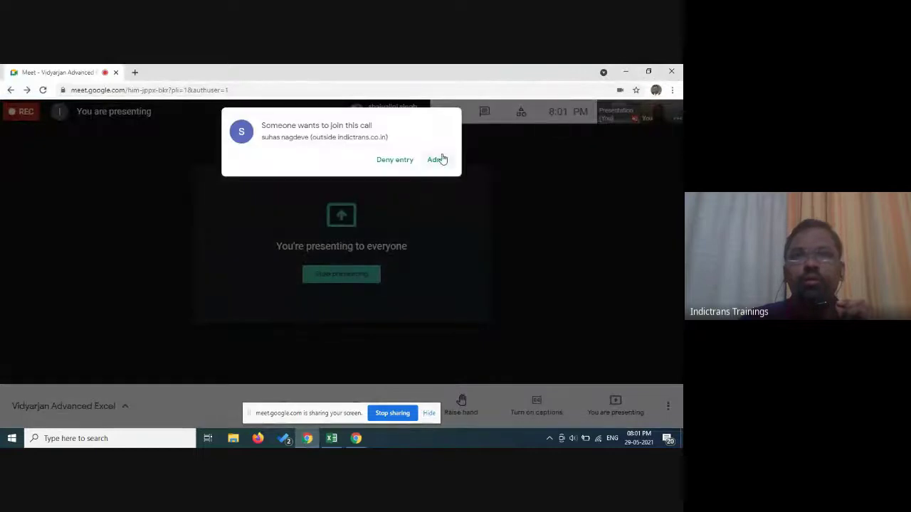
pyautogui.click(437, 160)
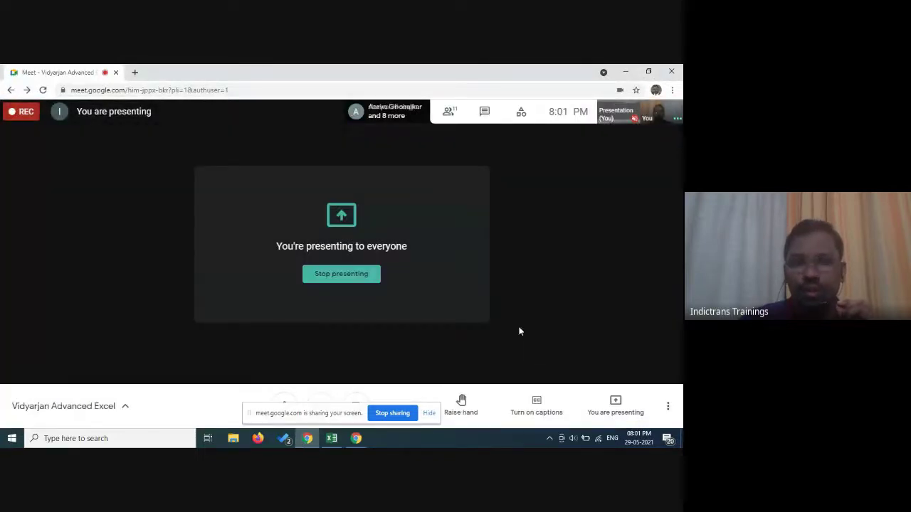
pyautogui.click(331, 440)
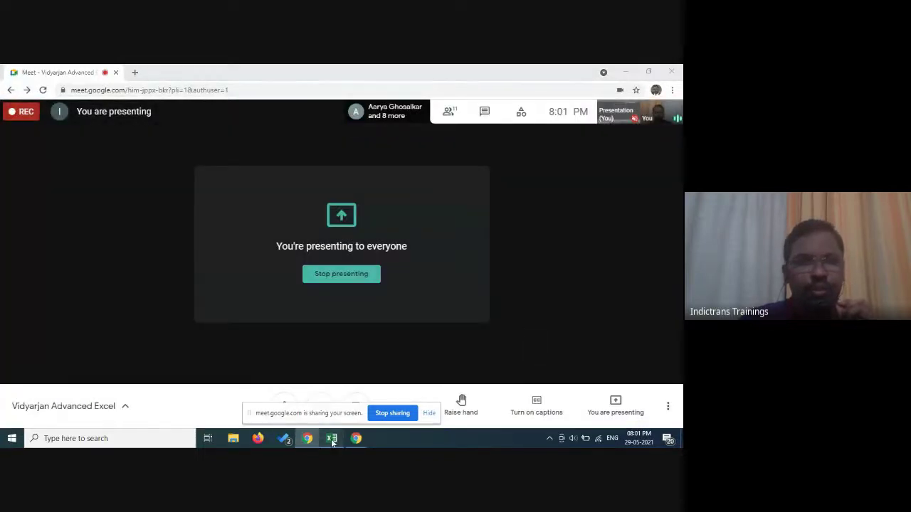
pyautogui.click(430, 414)
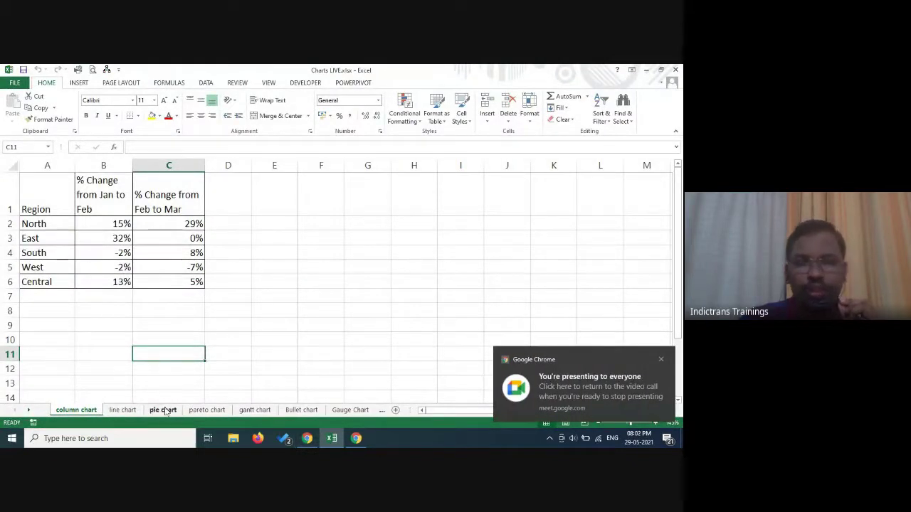
# Step: Look through the sample data on the pareto chart, gantt chart, Bullet chart and Gauge Chart sheets
pyautogui.click(203, 410)
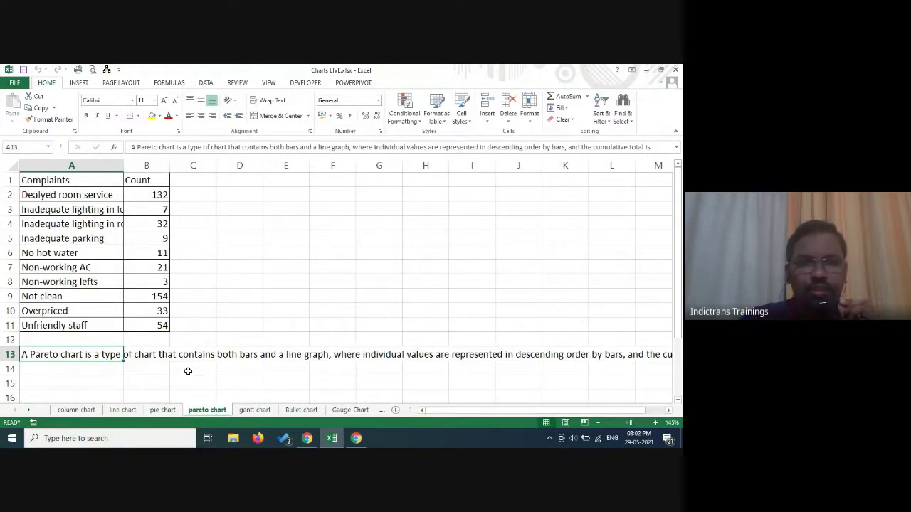
pyautogui.click(254, 412)
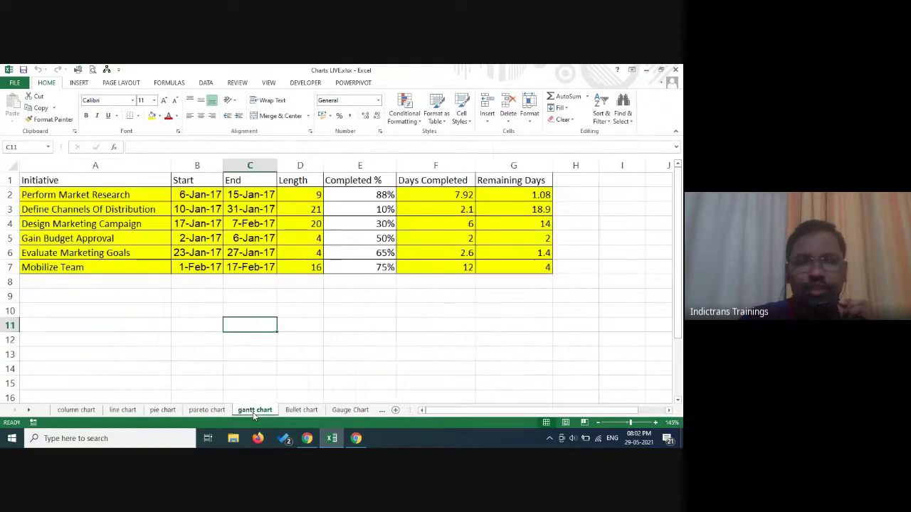
pyautogui.click(305, 411)
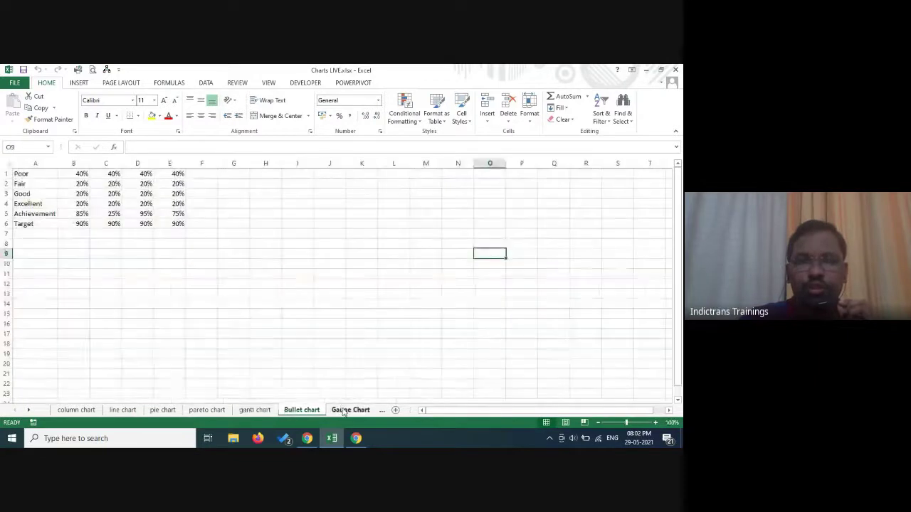
pyautogui.click(349, 411)
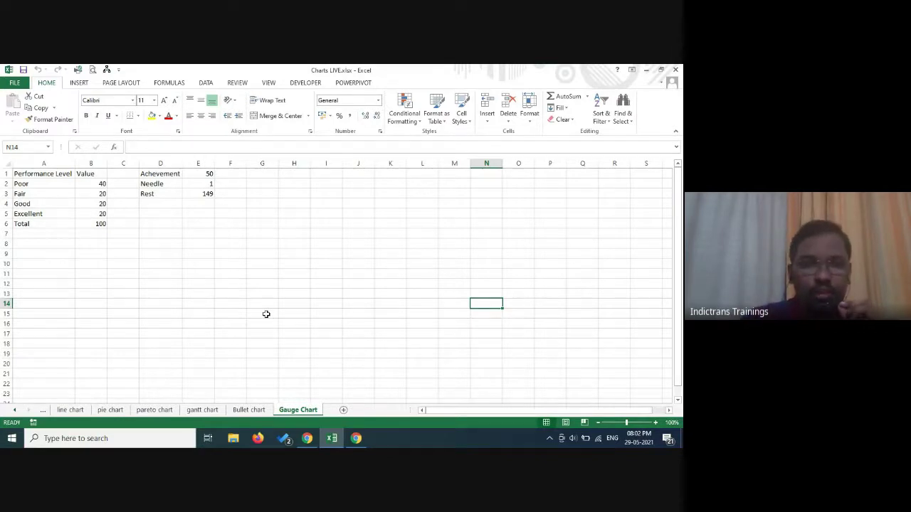
pyautogui.click(16, 410)
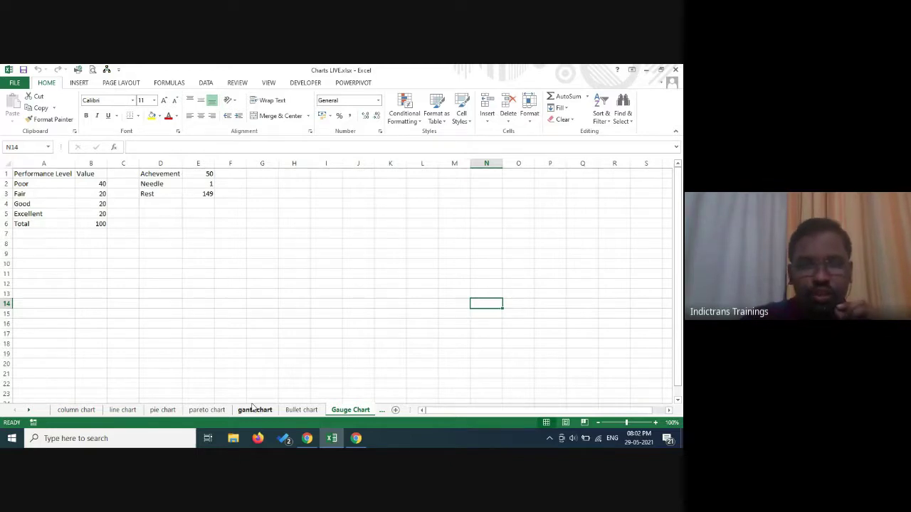
pyautogui.click(254, 410)
pyautogui.click(301, 410)
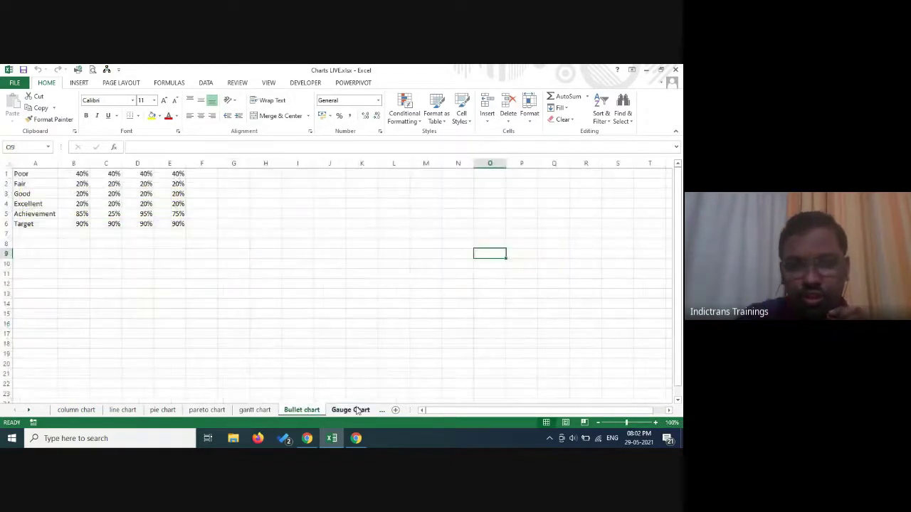
pyautogui.click(350, 410)
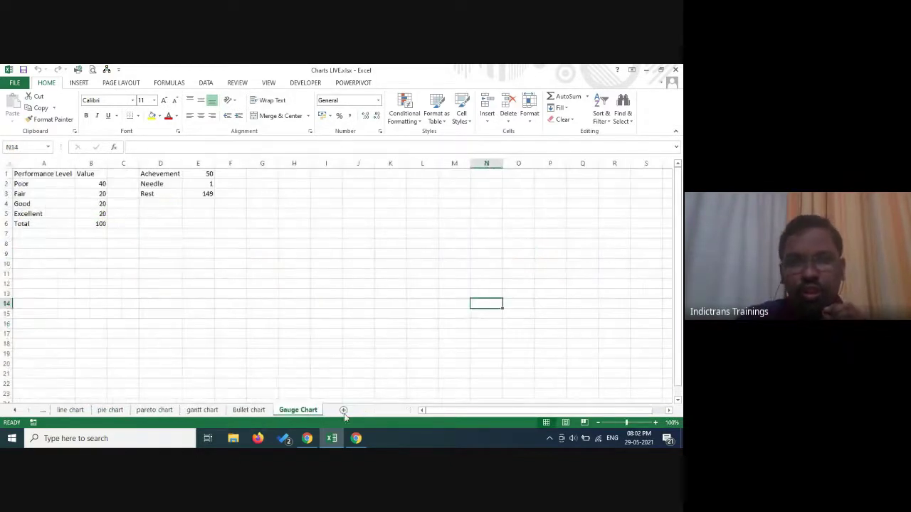
pyautogui.click(14, 412)
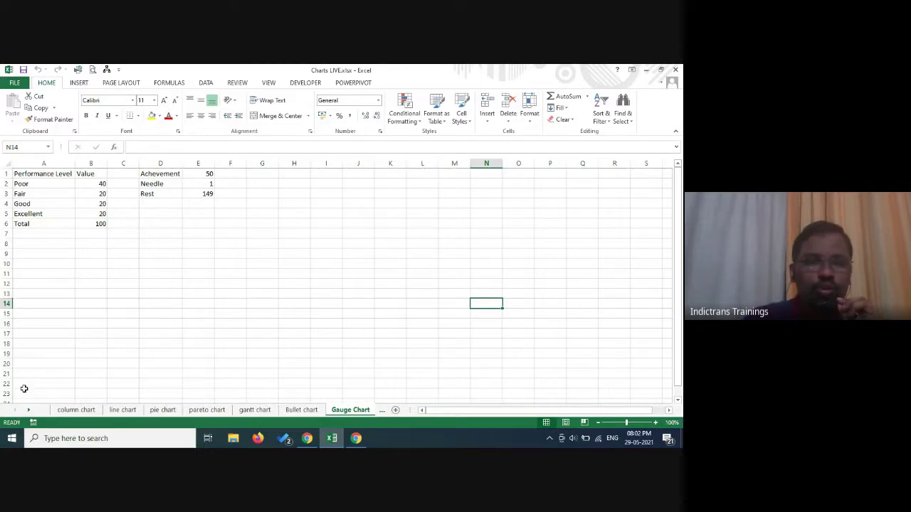
pyautogui.click(218, 261)
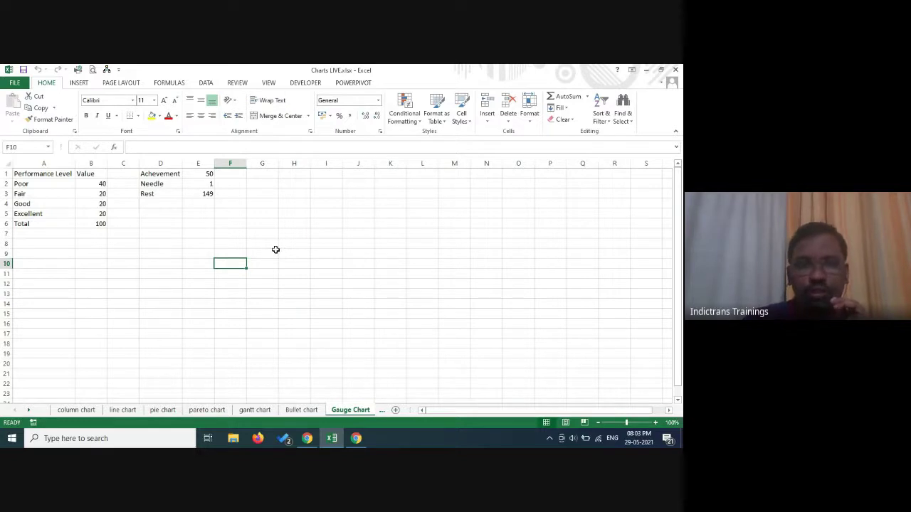
# Step: Insert a 2-D clustered column chart from A1:C6 on the column chart sheet and place it beside the table
pyautogui.click(70, 411)
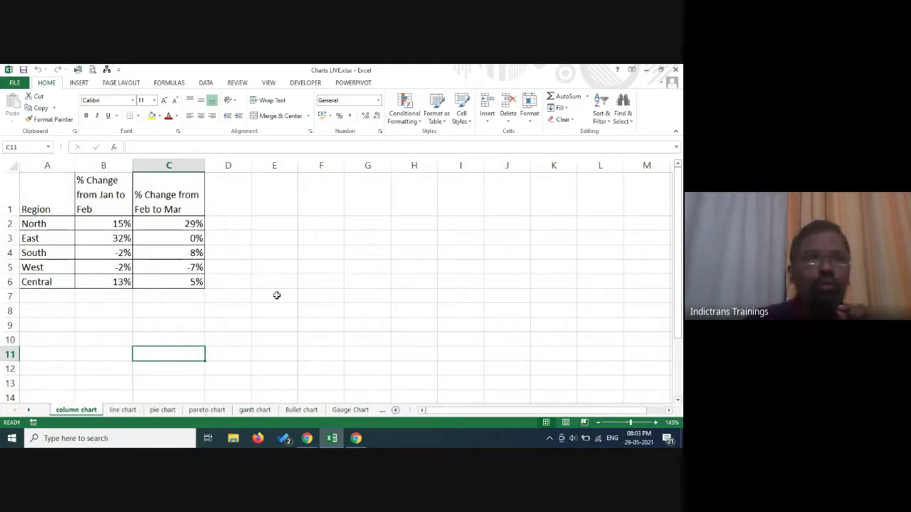
pyautogui.click(81, 84)
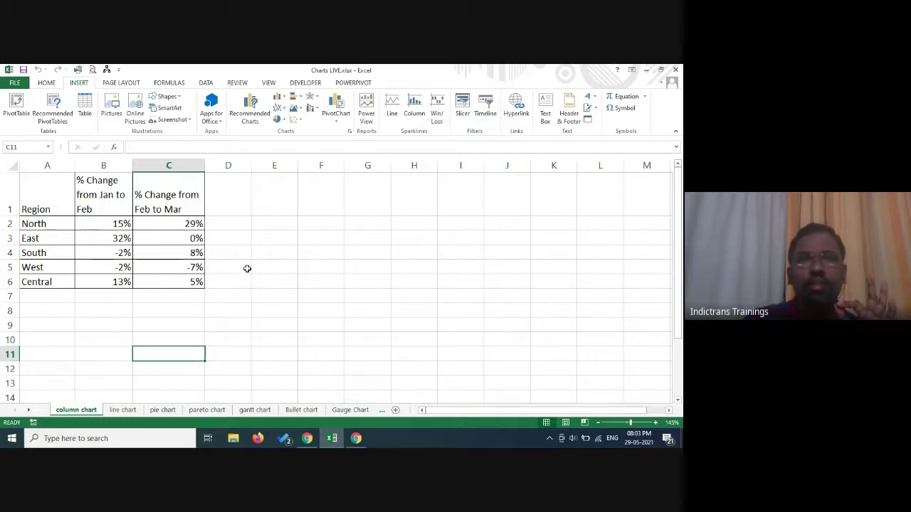
pyautogui.click(51, 200)
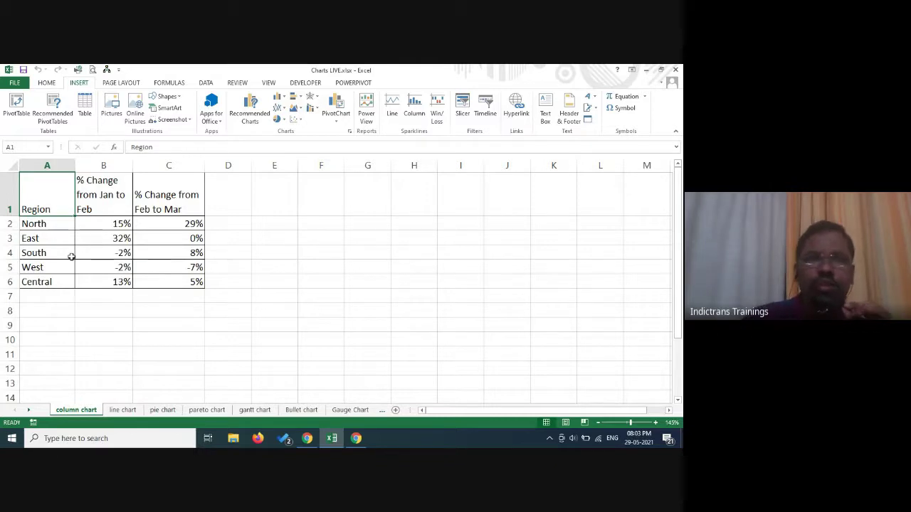
pyautogui.moveTo(29, 201); pyautogui.dragTo(167, 281)
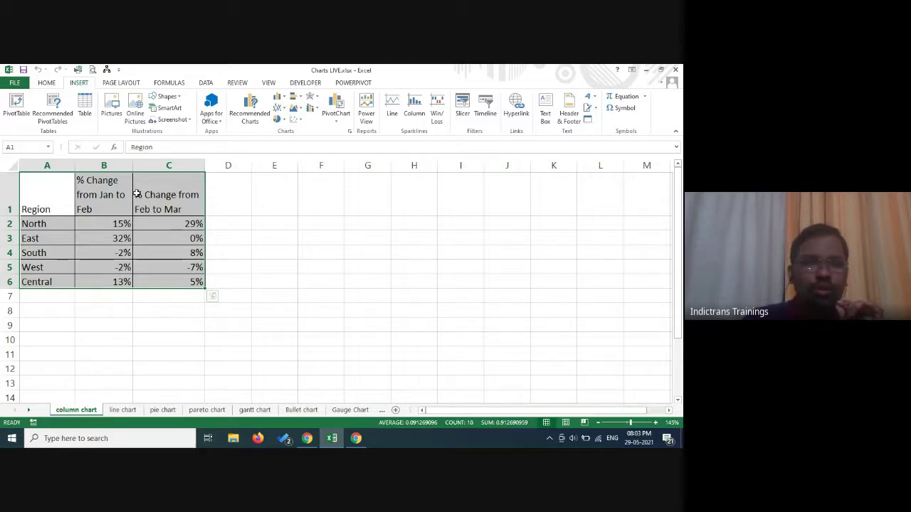
pyautogui.click(56, 195)
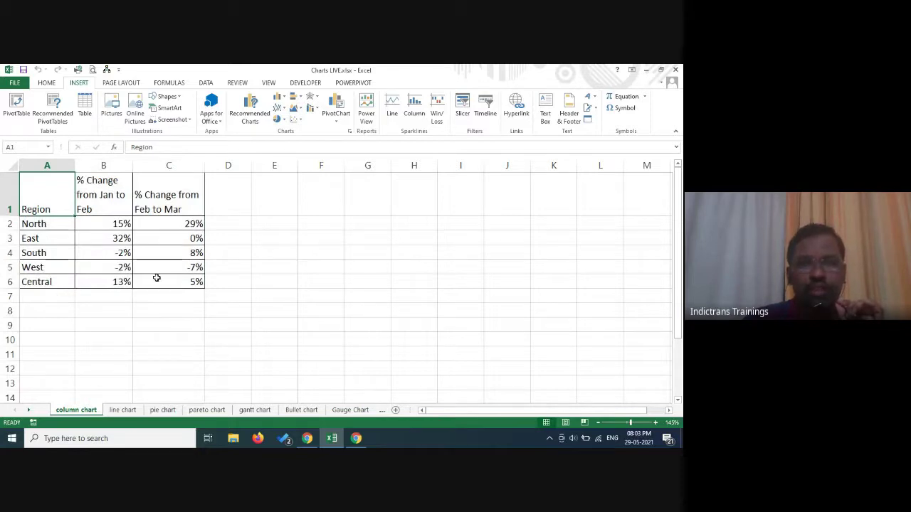
pyautogui.moveTo(47, 205); pyautogui.dragTo(173, 283)
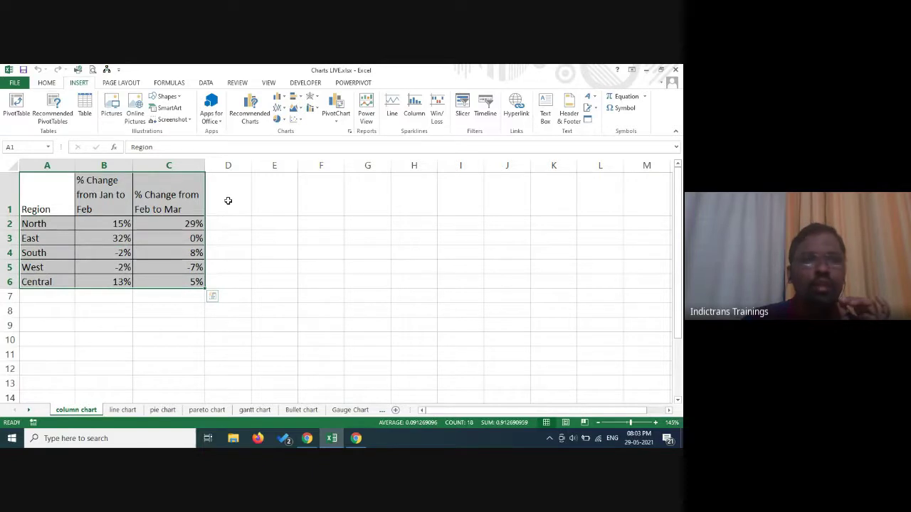
pyautogui.click(283, 97)
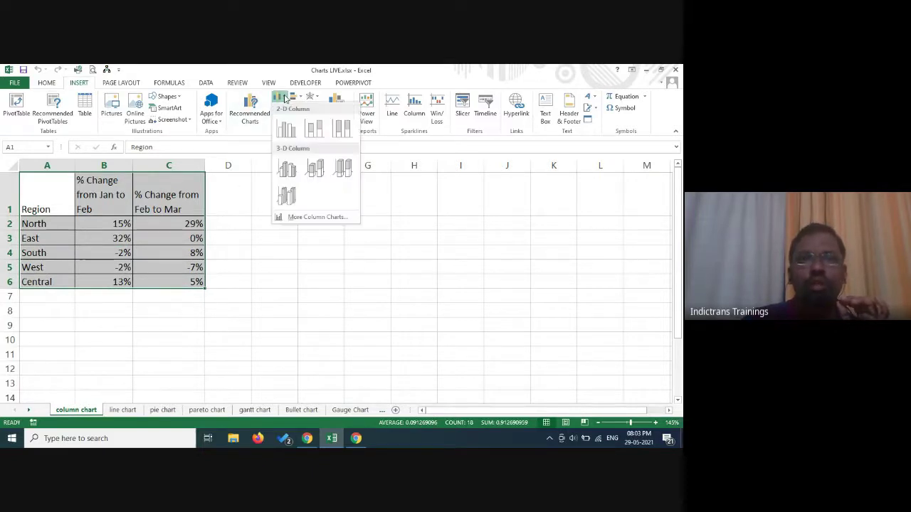
pyautogui.click(283, 132)
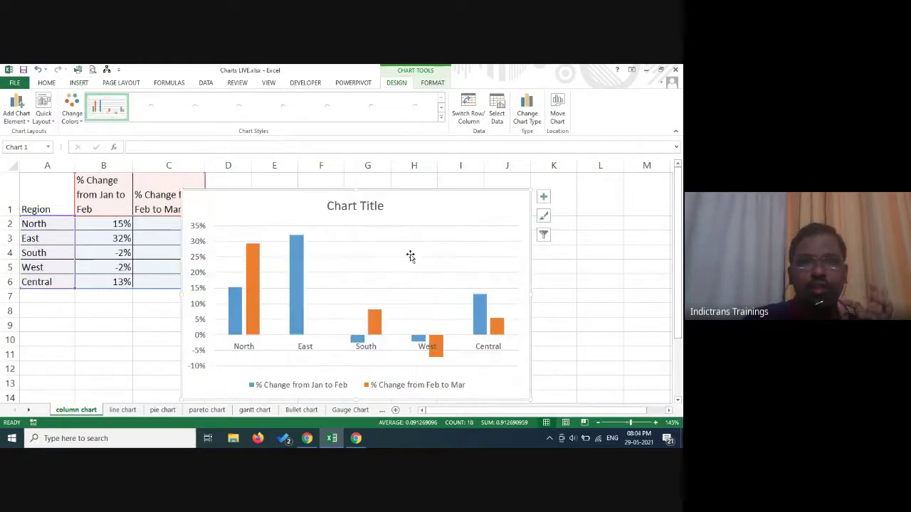
pyautogui.moveTo(405, 198); pyautogui.dragTo(452, 179)
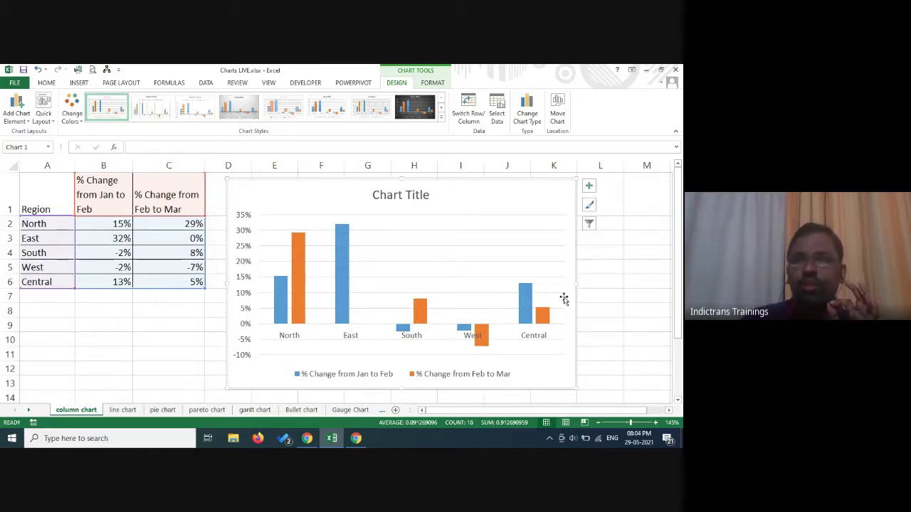
# Step: Add data labels to the column chart and remove its gridlines
pyautogui.click(589, 186)
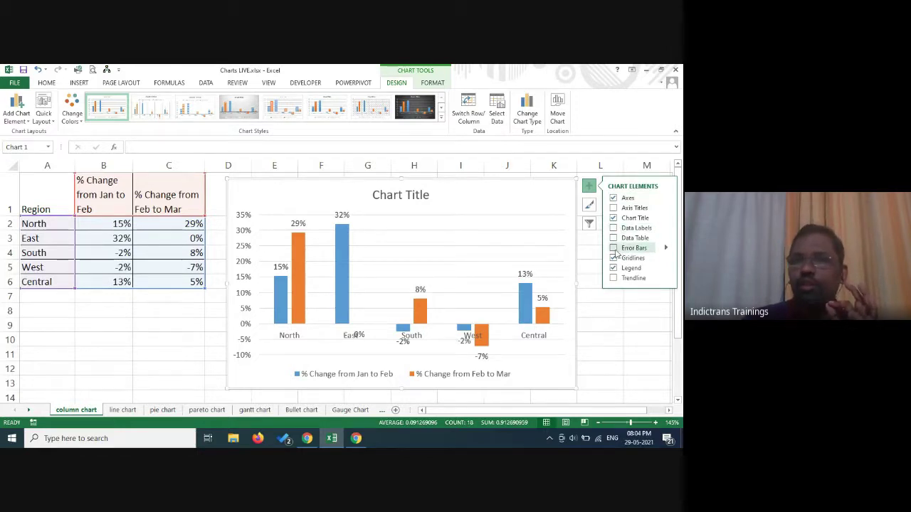
pyautogui.click(614, 260)
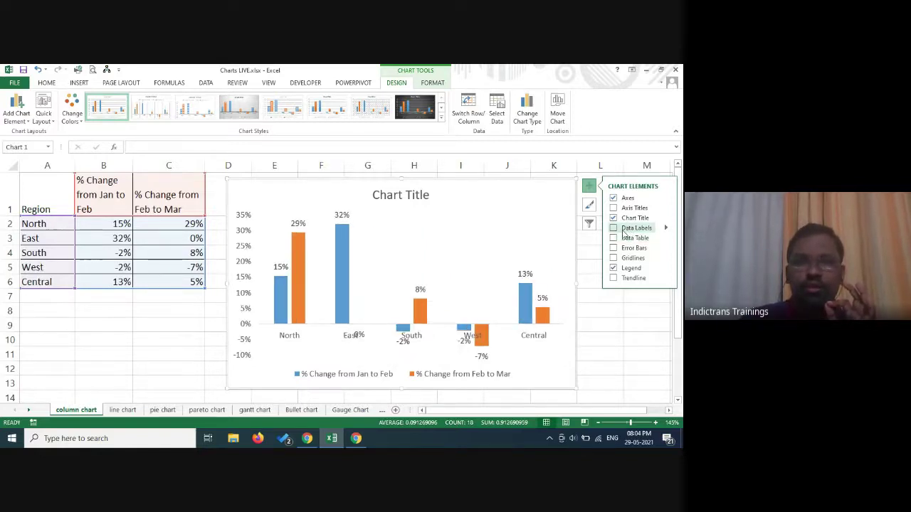
pyautogui.click(613, 199)
pyautogui.click(613, 198)
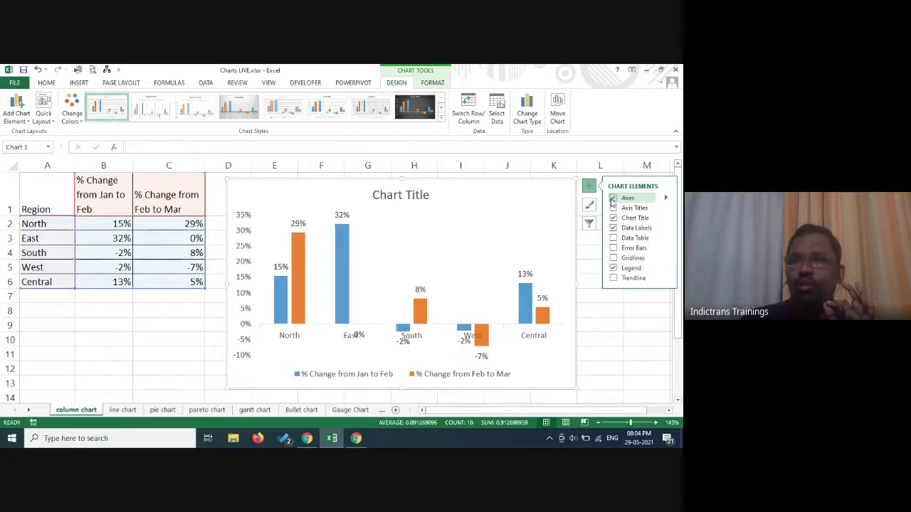
# Step: Hide the chart's primary vertical axis while keeping the primary horizontal axis
pyautogui.click(667, 198)
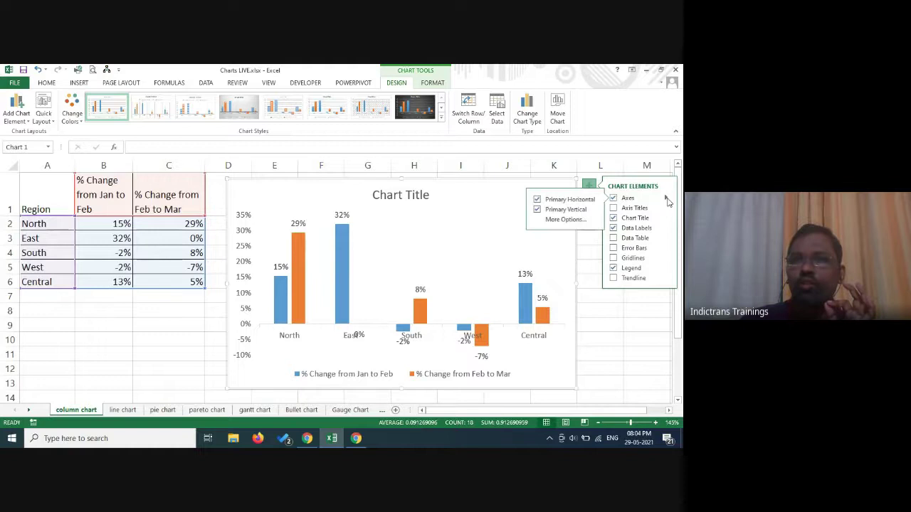
pyautogui.click(565, 210)
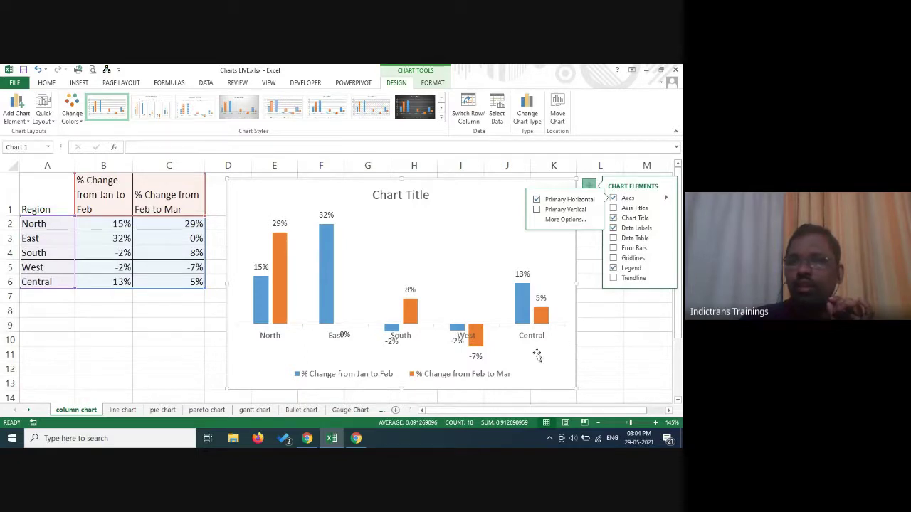
pyautogui.click(608, 343)
# Step: Set the label position of the column chart's horizontal axis to Low
pyautogui.click(534, 339)
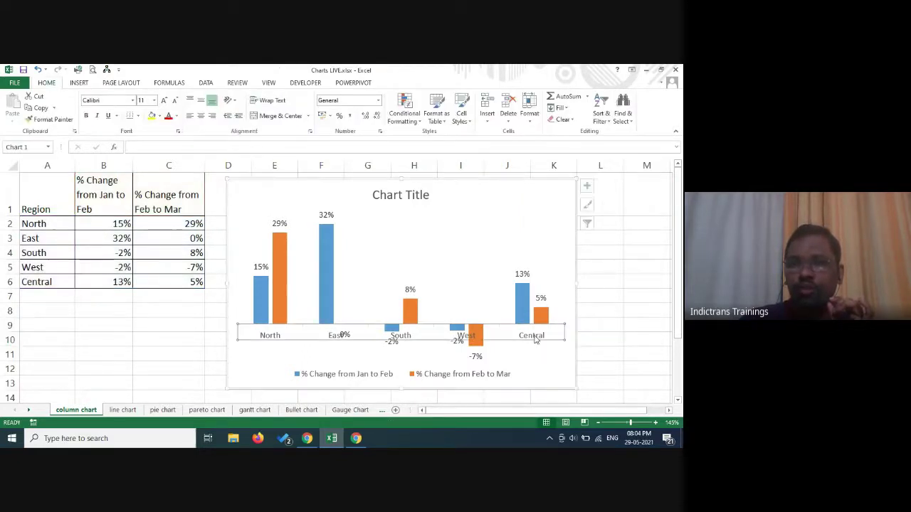
pyautogui.rightClick(535, 339)
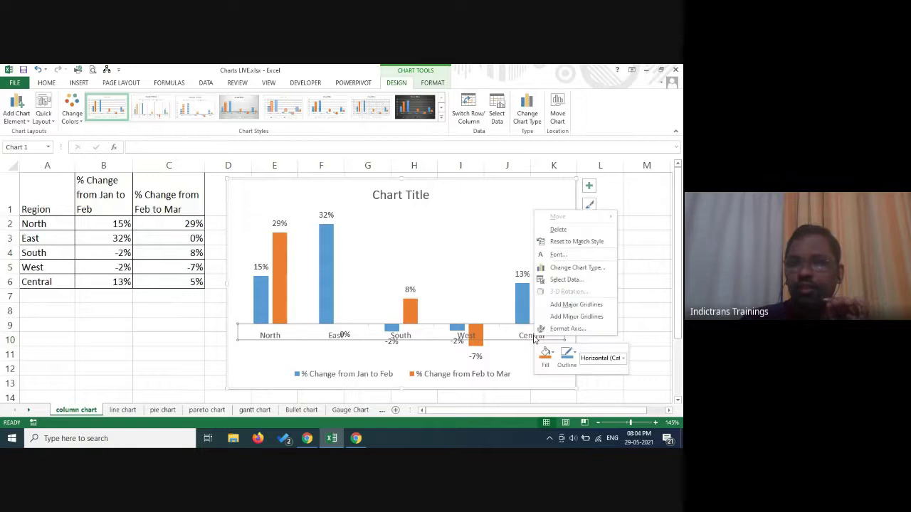
pyautogui.click(567, 331)
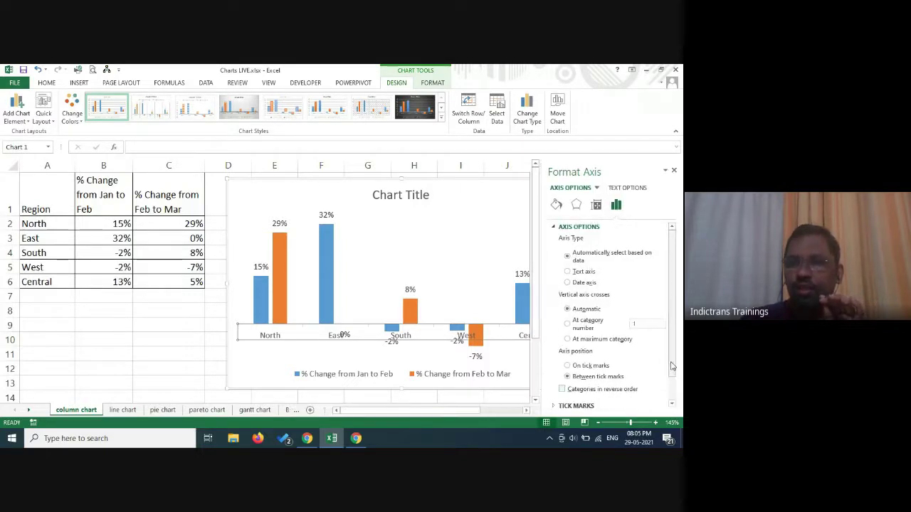
pyautogui.scroll(-1, 673, 359)
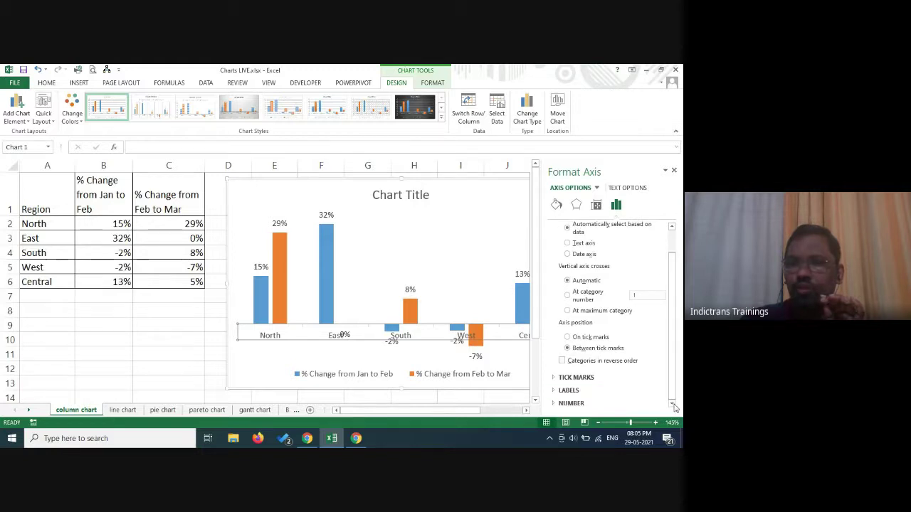
pyautogui.click(554, 392)
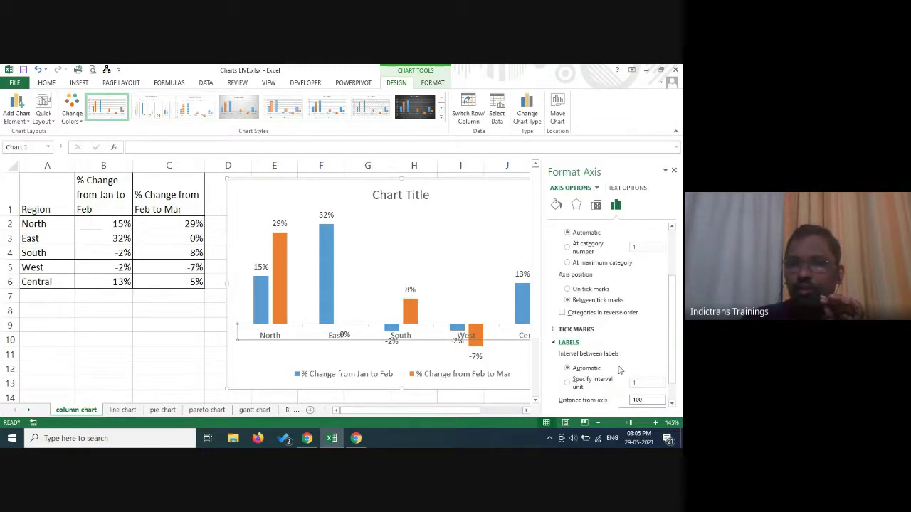
pyautogui.scroll(-1, 624, 355)
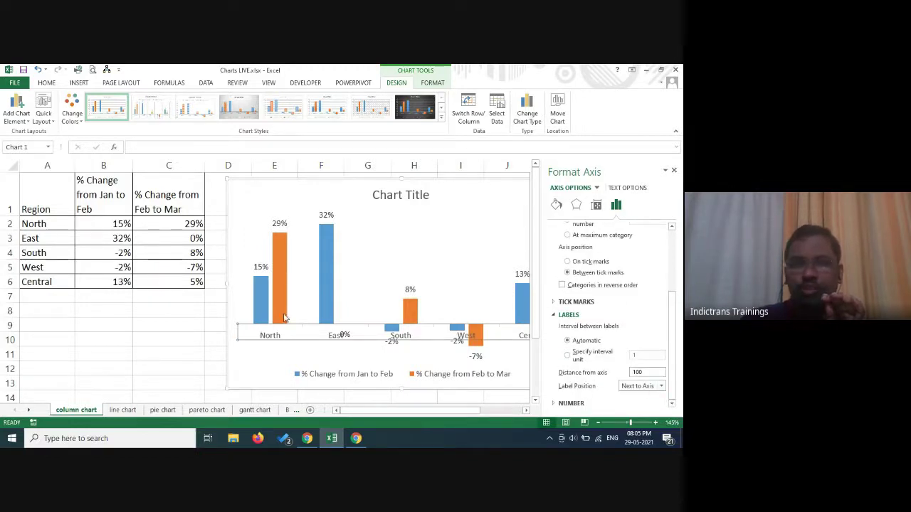
pyautogui.click(662, 386)
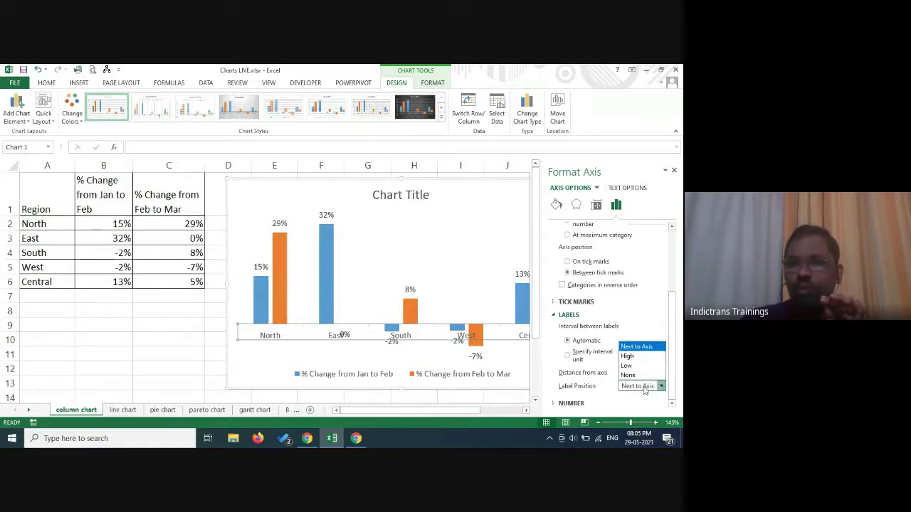
pyautogui.click(627, 365)
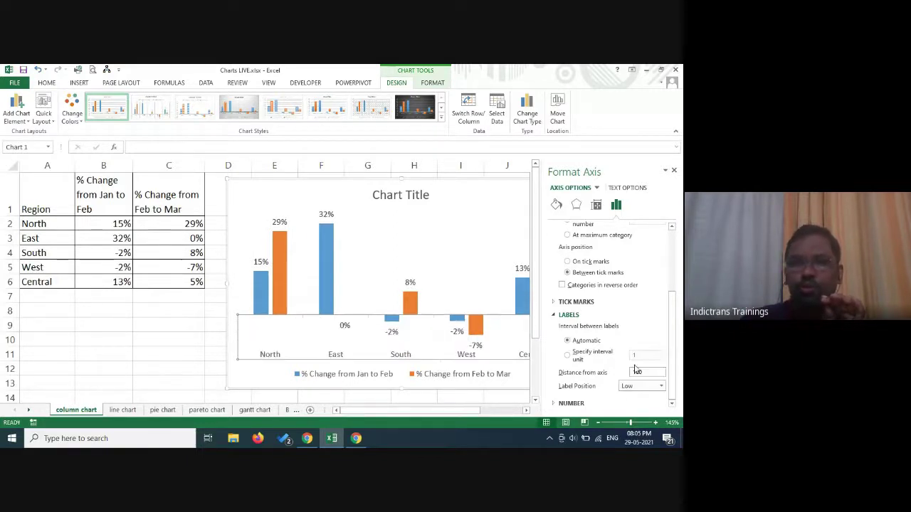
pyautogui.click(674, 172)
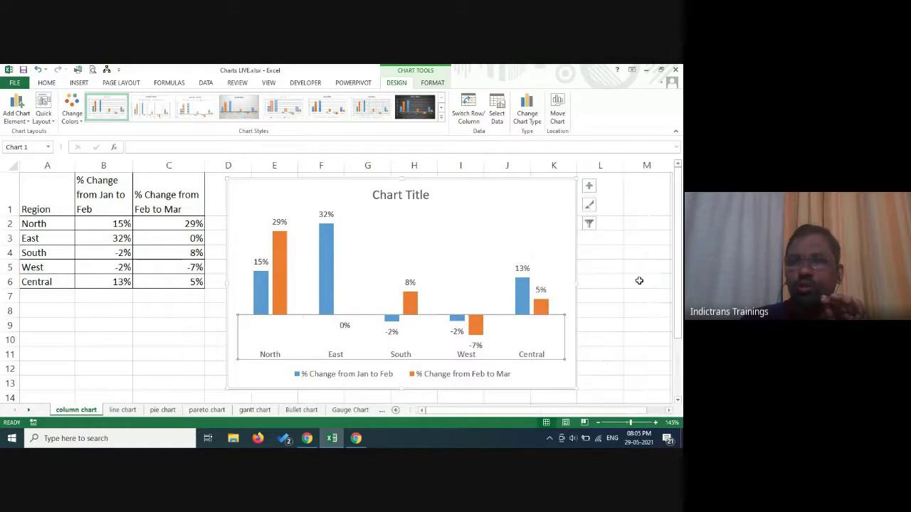
pyautogui.click(638, 279)
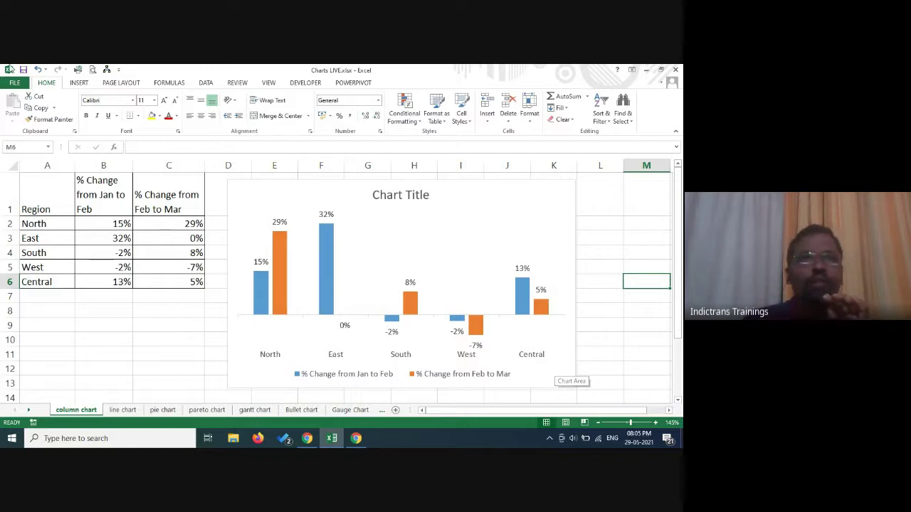
# Step: Apply the third chart style, with horizontally striped columns and the legend above the plot, to the column chart
pyautogui.click(463, 203)
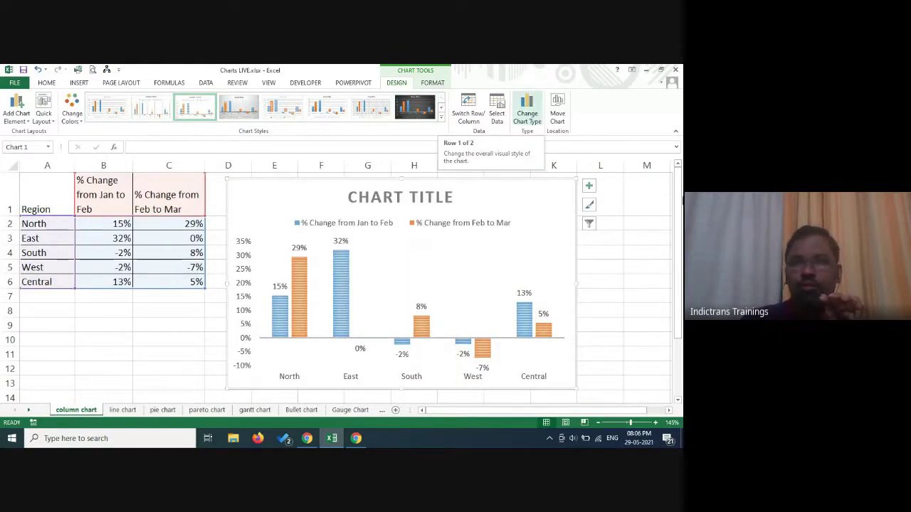
pyautogui.click(611, 314)
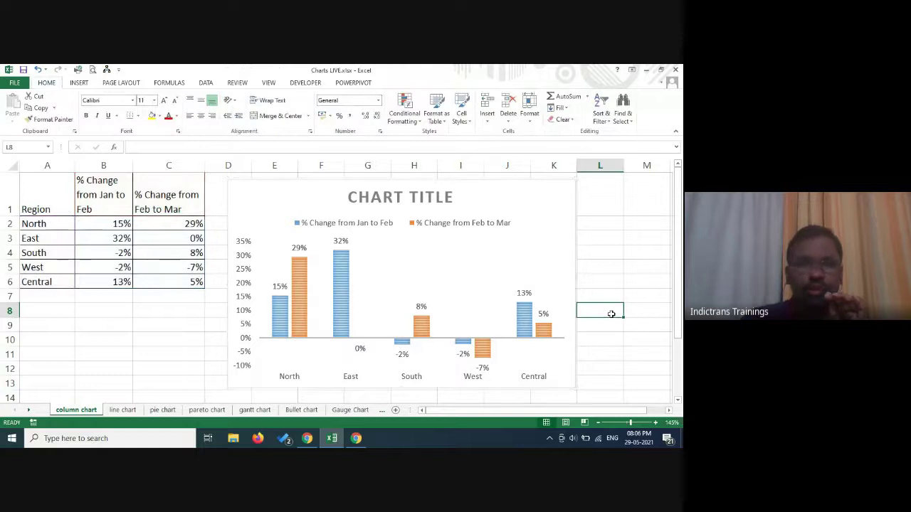
# Step: Insert a basic 2-D line chart from A1:D6 on the line chart sheet
pyautogui.click(122, 410)
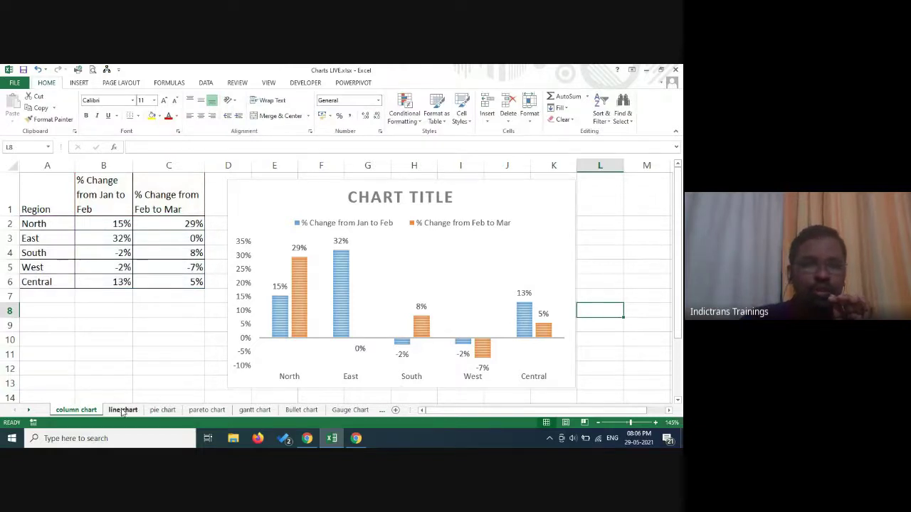
pyautogui.moveTo(78, 181); pyautogui.dragTo(236, 252)
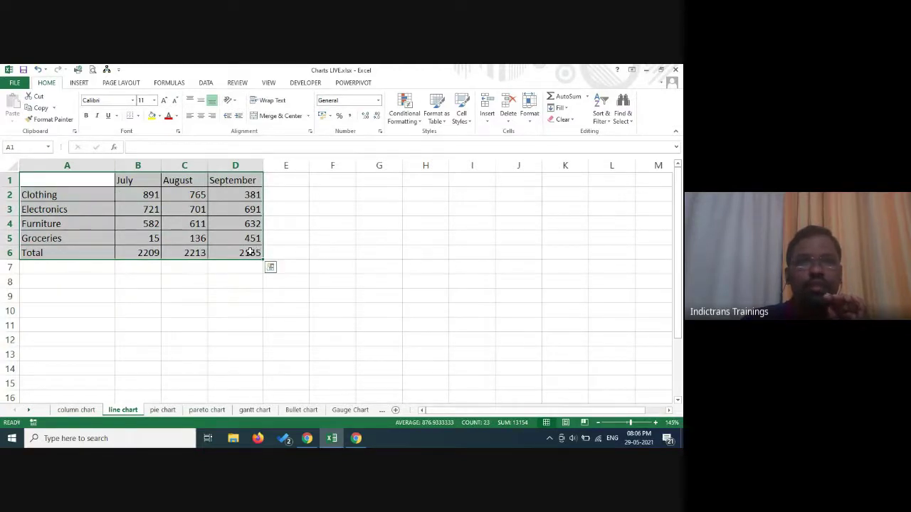
pyautogui.click(79, 84)
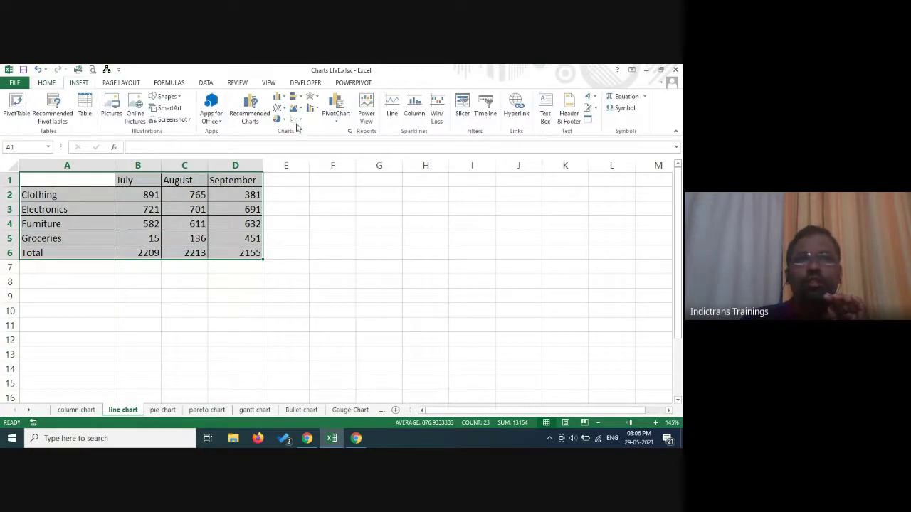
pyautogui.click(279, 109)
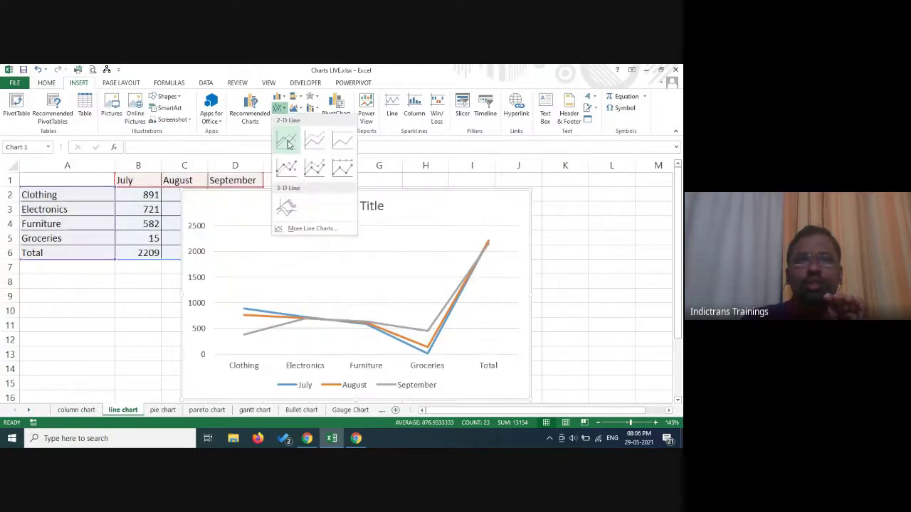
pyautogui.click(288, 143)
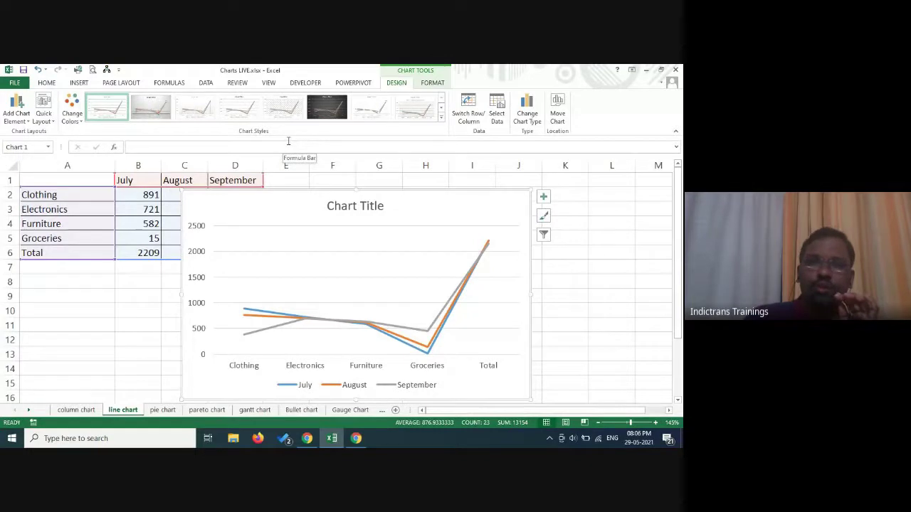
# Step: Place the line chart beside the table and switch its rows and columns so the months form the horizontal axis
pyautogui.moveTo(425, 195)
pyautogui.mouseDown()
pyautogui.moveTo(517, 178)
pyautogui.moveTo(508, 173)
pyautogui.mouseUp()
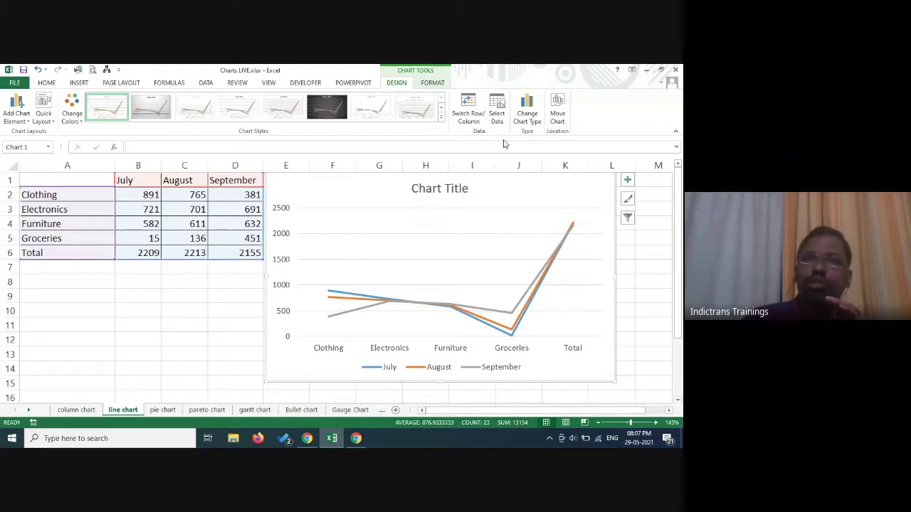
pyautogui.click(470, 116)
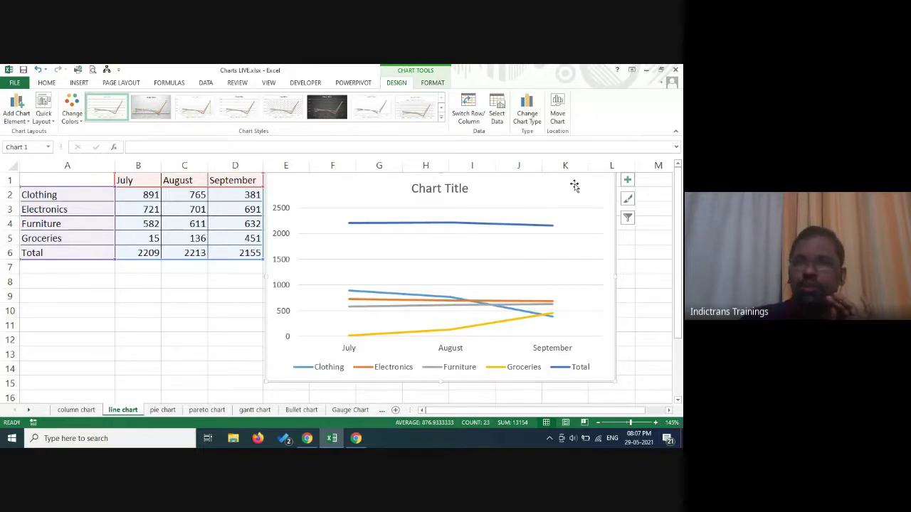
# Step: Delete the line chart and insert a basic 2-D line chart from A1:D5, leaving out the Total row
pyautogui.press('Delete')
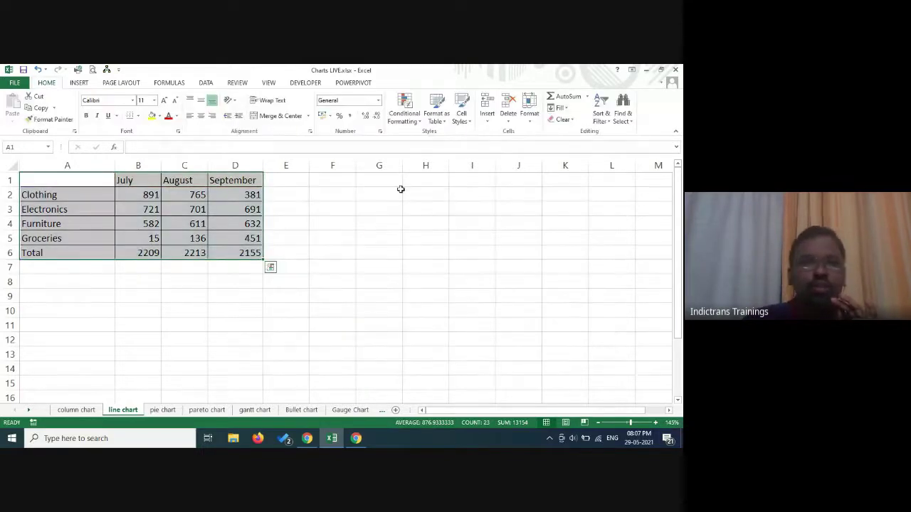
pyautogui.click(145, 215)
pyautogui.moveTo(65, 184); pyautogui.dragTo(241, 238)
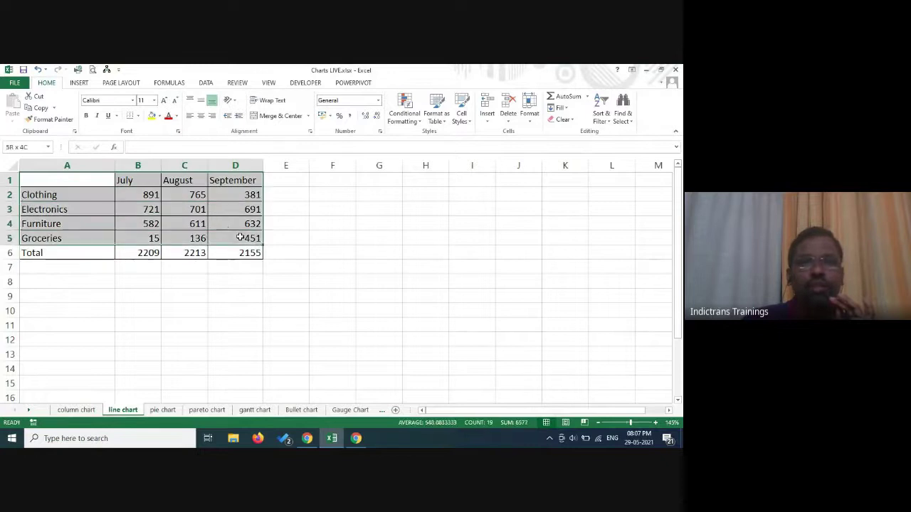
pyautogui.click(81, 84)
pyautogui.click(281, 108)
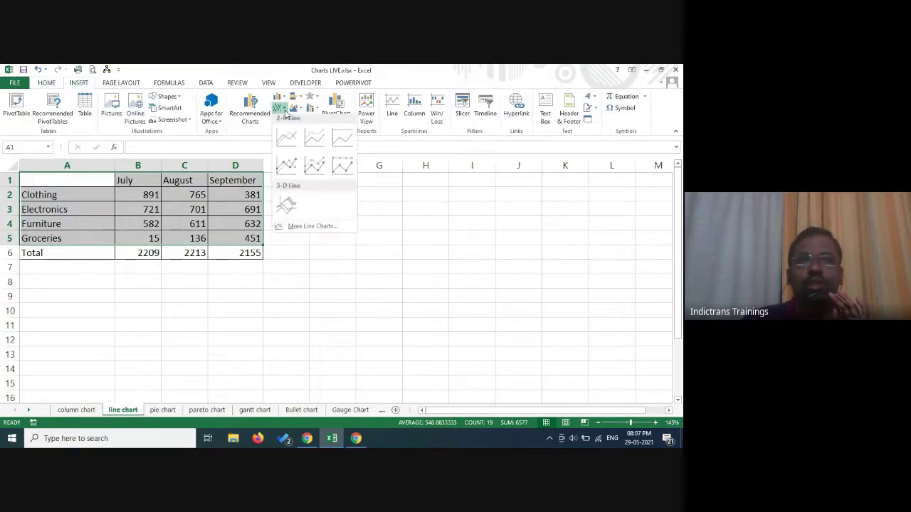
pyautogui.click(284, 146)
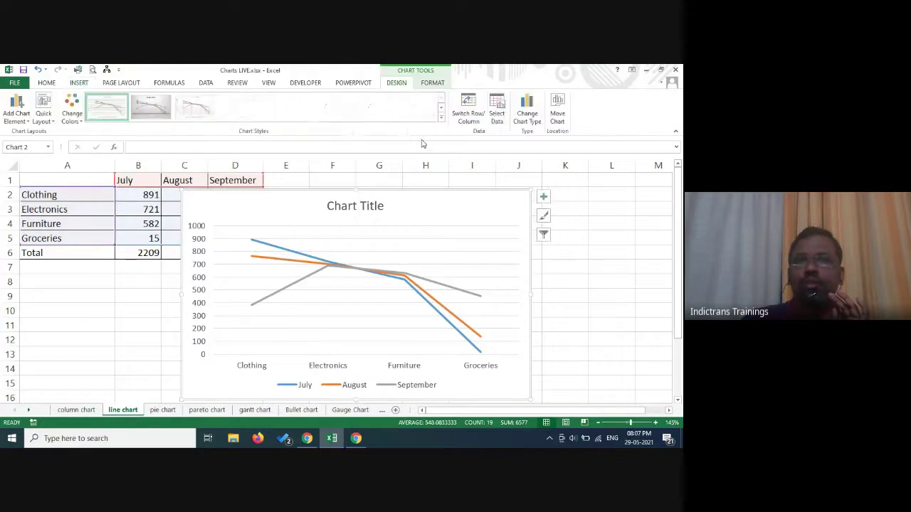
# Step: Switch rows and columns of the line chart without totals and move it beside the table
pyautogui.click(468, 114)
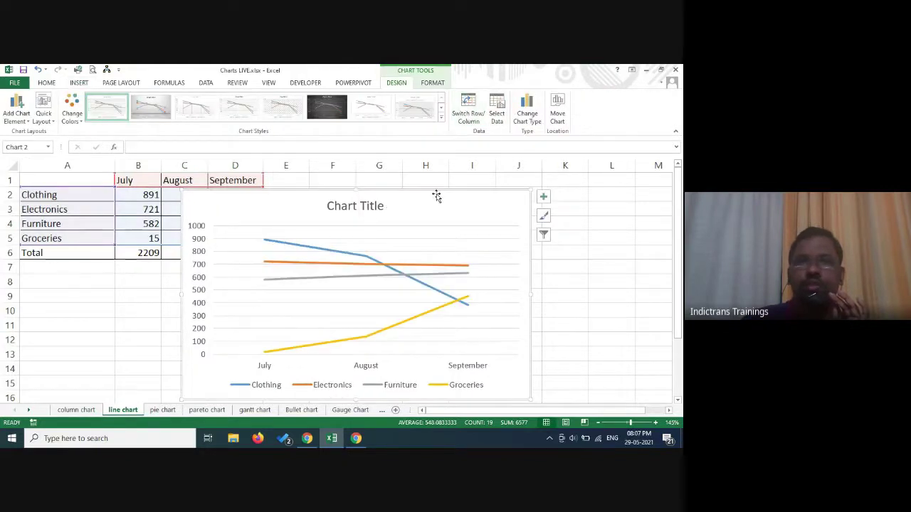
pyautogui.moveTo(435, 195); pyautogui.dragTo(535, 181)
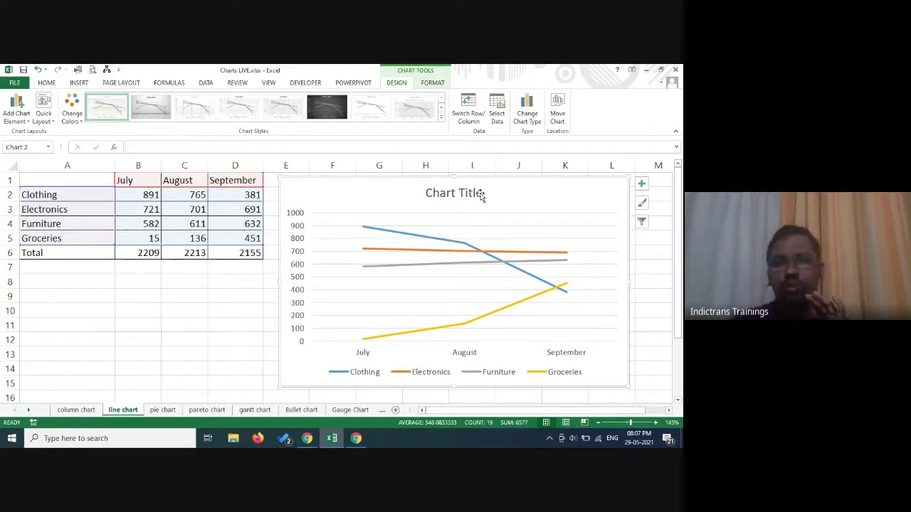
# Step: Remove the gridlines from the line chart without totals
pyautogui.click(640, 185)
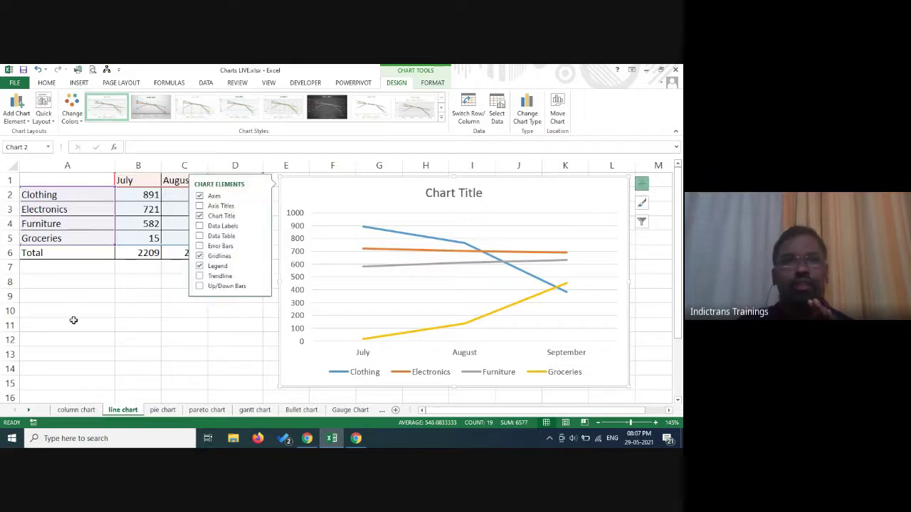
pyautogui.click(200, 256)
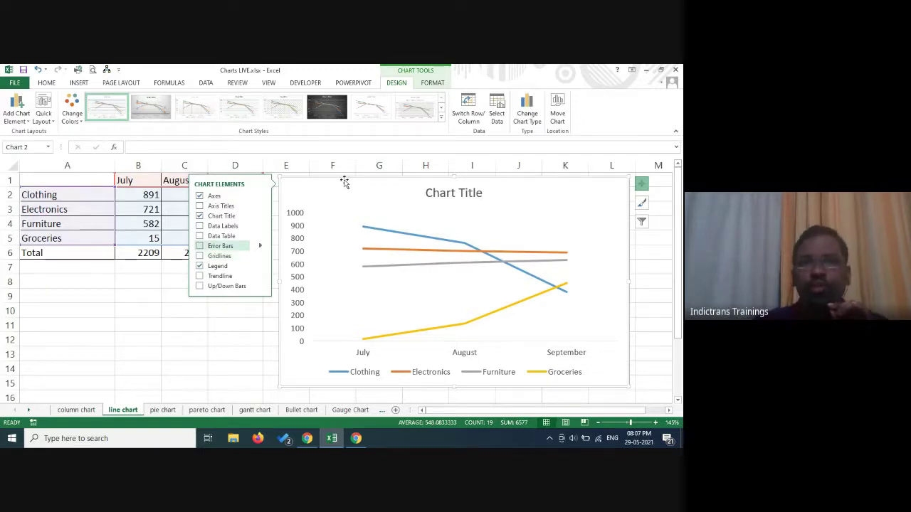
pyautogui.click(657, 351)
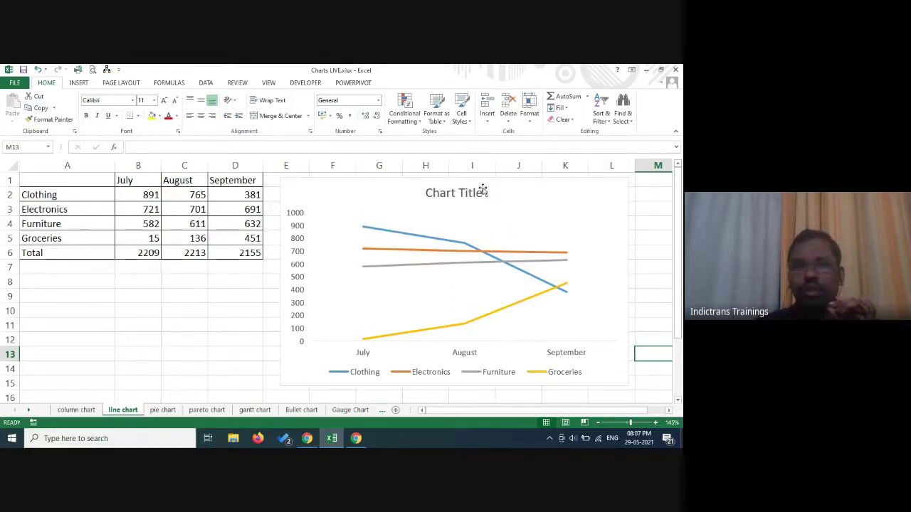
# Step: Switch to the Google Meet call in Chrome, show the participant list, and return to the Excel workbook
pyautogui.click(307, 438)
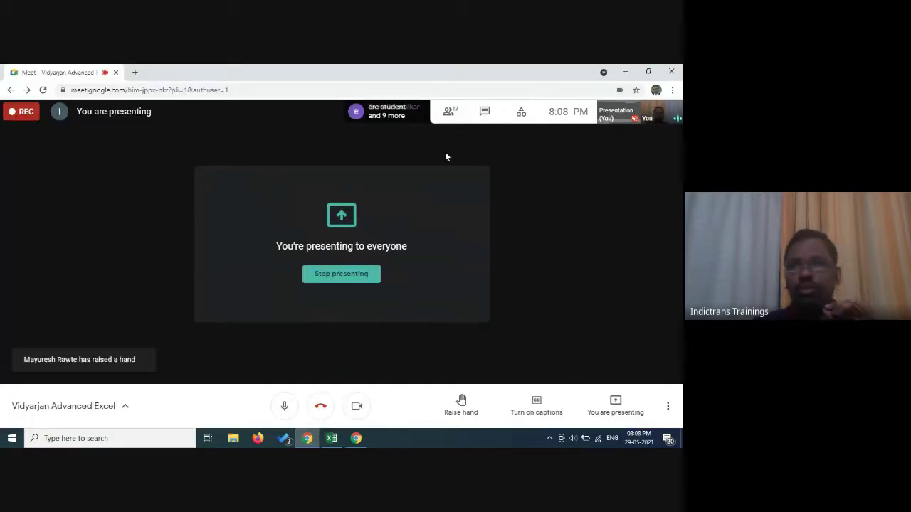
pyautogui.click(447, 114)
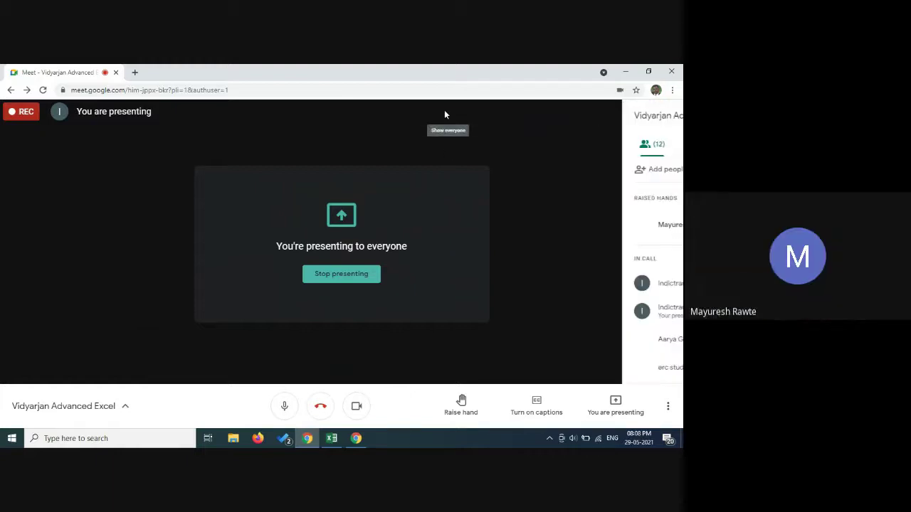
pyautogui.click(331, 438)
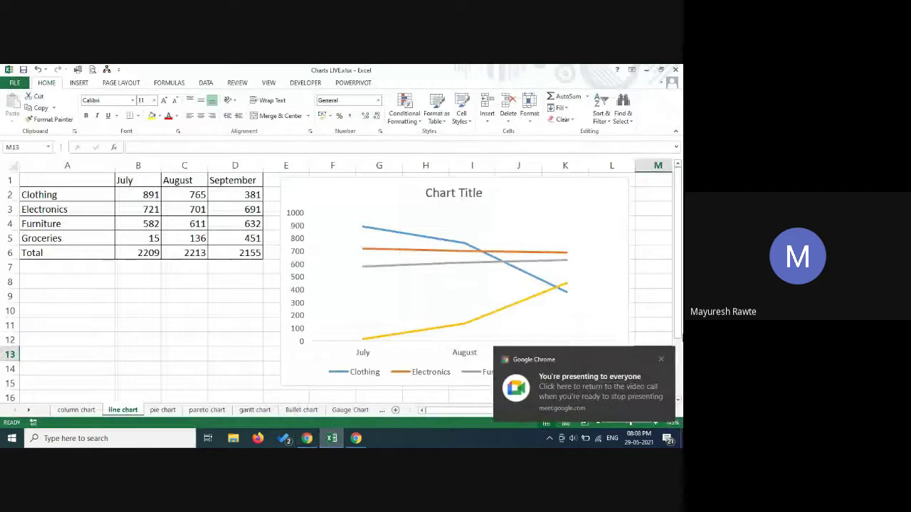
pyautogui.click(660, 361)
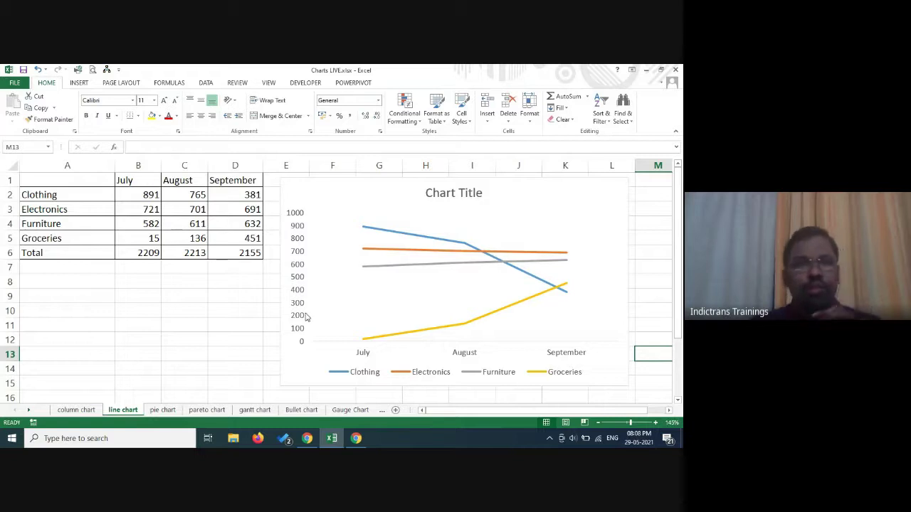
# Step: Undo the line chart changes back to the deletion of the chart that includes the Total row
pyautogui.hscroll(3, 184, 306)
pyautogui.click(184, 306)
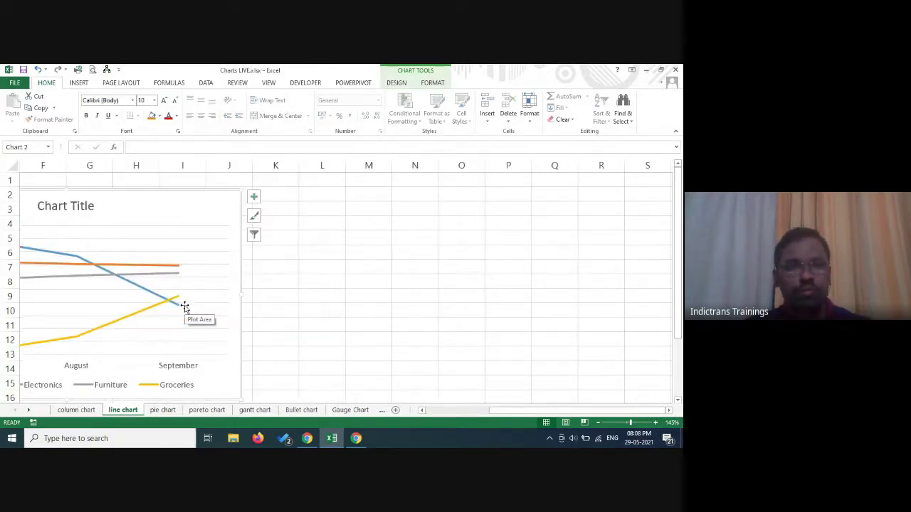
pyautogui.click(441, 412)
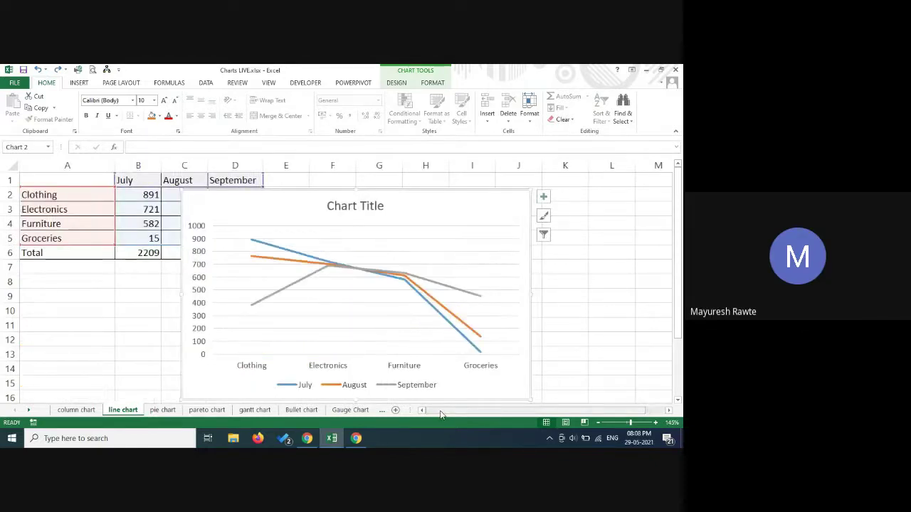
pyautogui.hotkey('ctrl', 'z')
pyautogui.hotkey('ctrl', 'z')
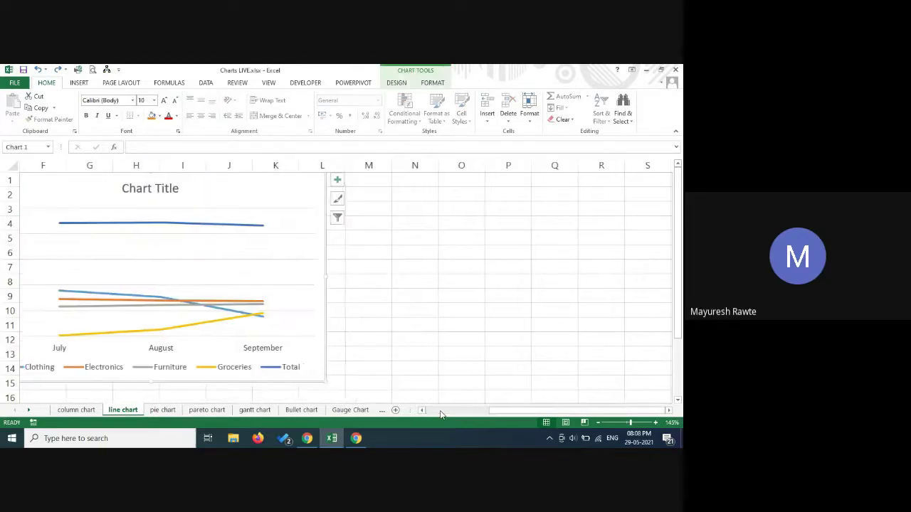
# Step: Redo the undone edits to restore the switched, gridline-free line chart without the Total row
pyautogui.click(451, 413)
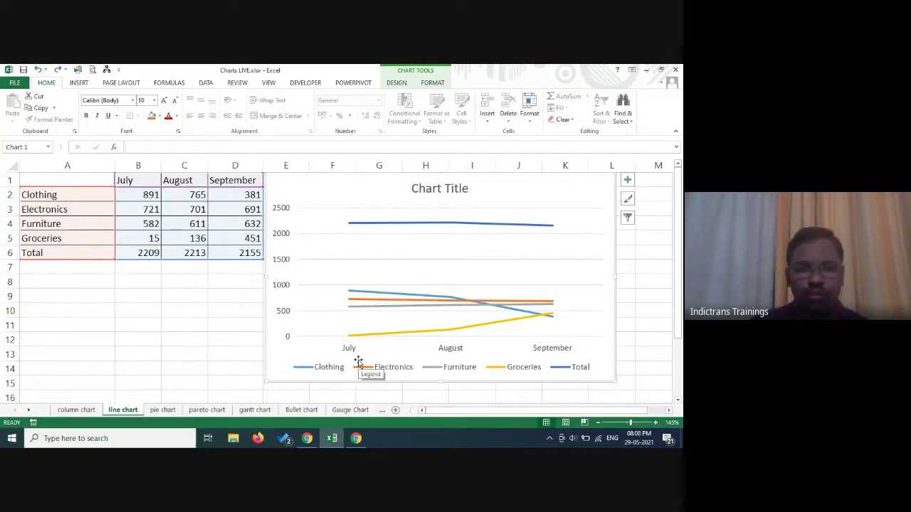
pyautogui.hotkey('ctrl', 'y')
pyautogui.hotkey('ctrl', 'y')
pyautogui.hotkey('ctrl', 'y')
pyautogui.hotkey('ctrl', 'y')
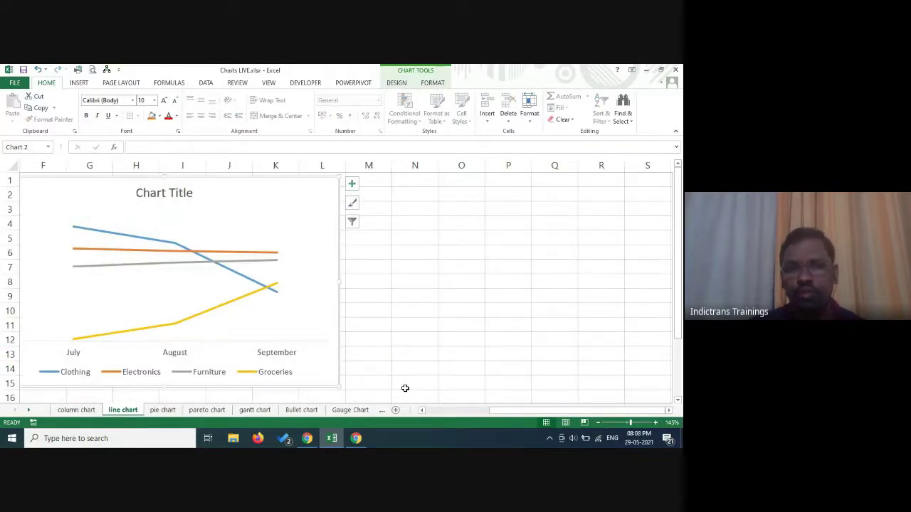
pyautogui.click(446, 412)
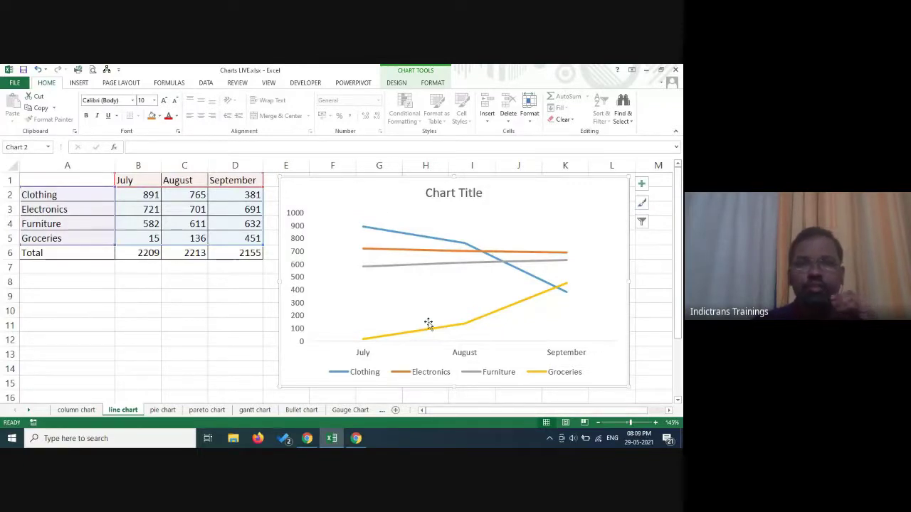
# Step: Review the finished chart on the column chart sheet and return to the line chart sheet
pyautogui.click(198, 309)
pyautogui.click(76, 410)
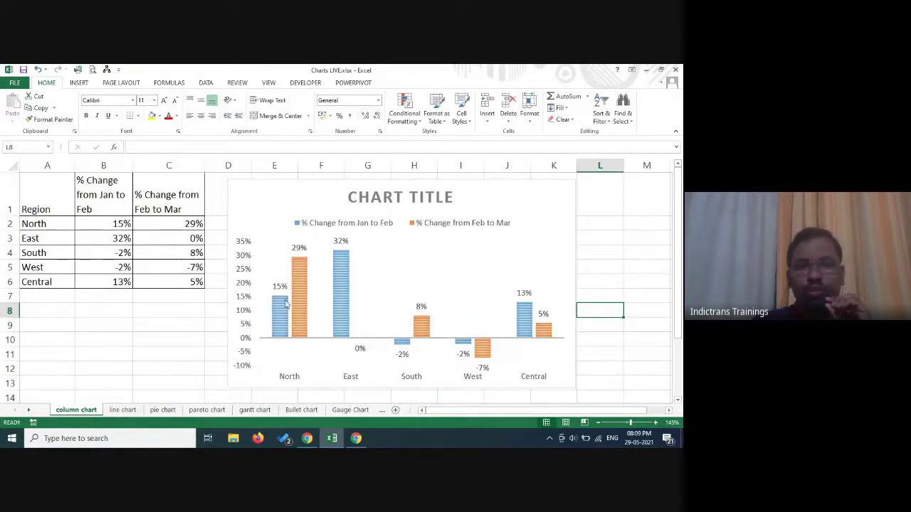
pyautogui.click(121, 410)
# Step: Switch to the Google Meet call in Chrome, admit the waiting participant, lower the raised hand, and return to the Excel workbook
pyautogui.click(308, 439)
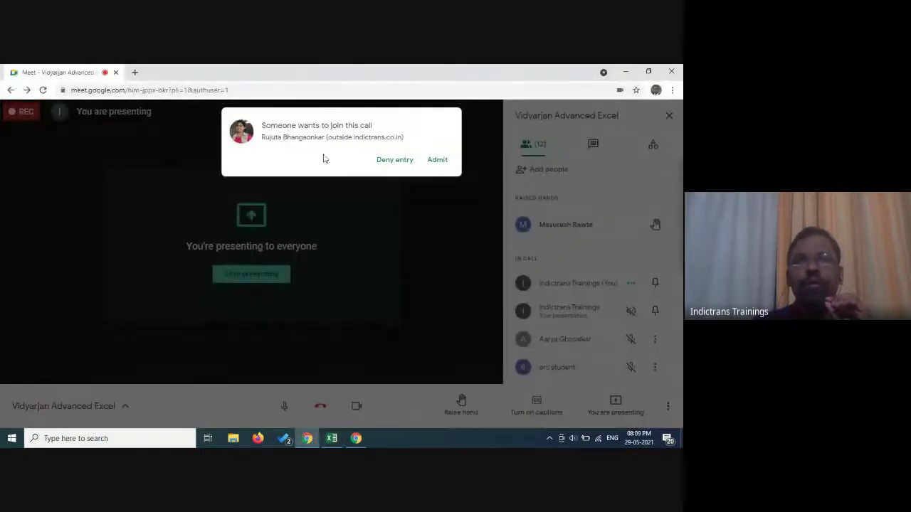
pyautogui.click(443, 162)
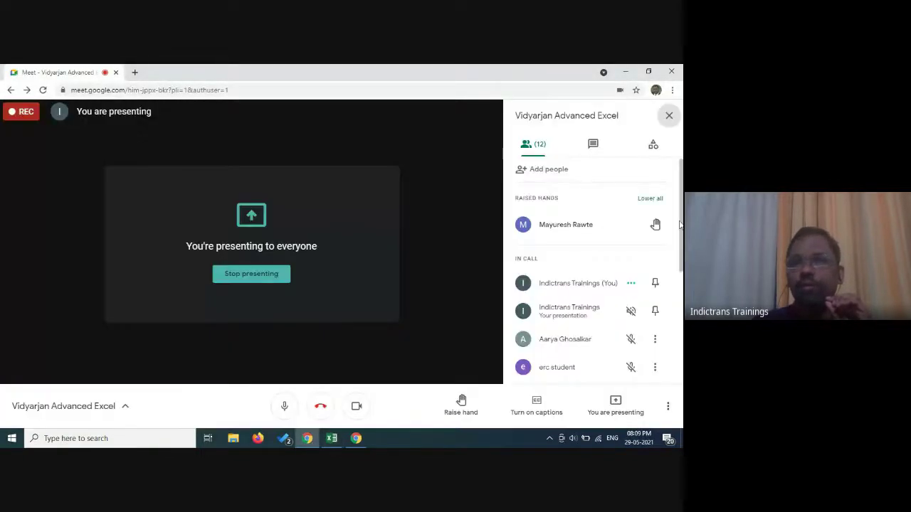
pyautogui.click(651, 225)
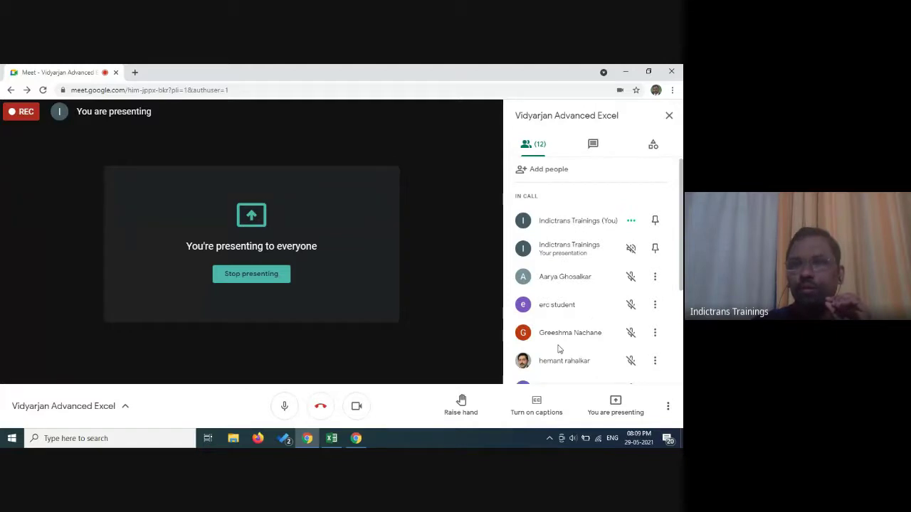
pyautogui.click(356, 439)
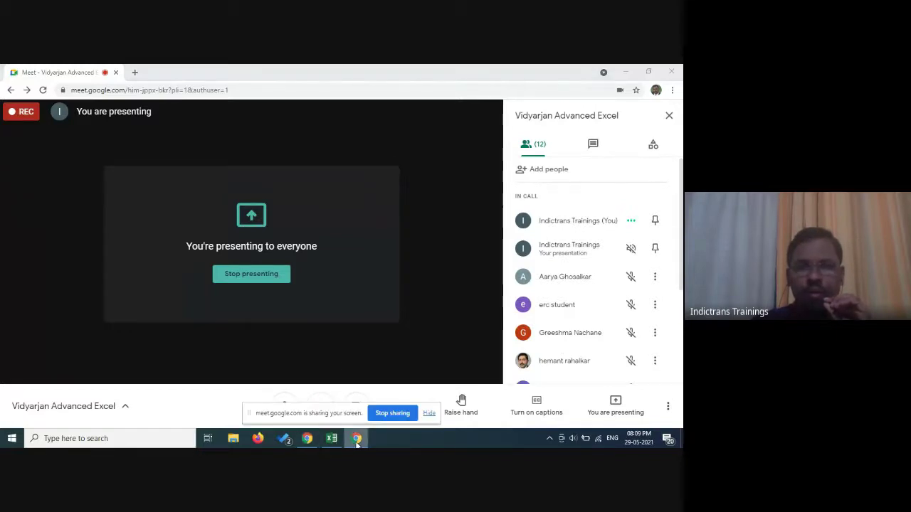
pyautogui.click(337, 440)
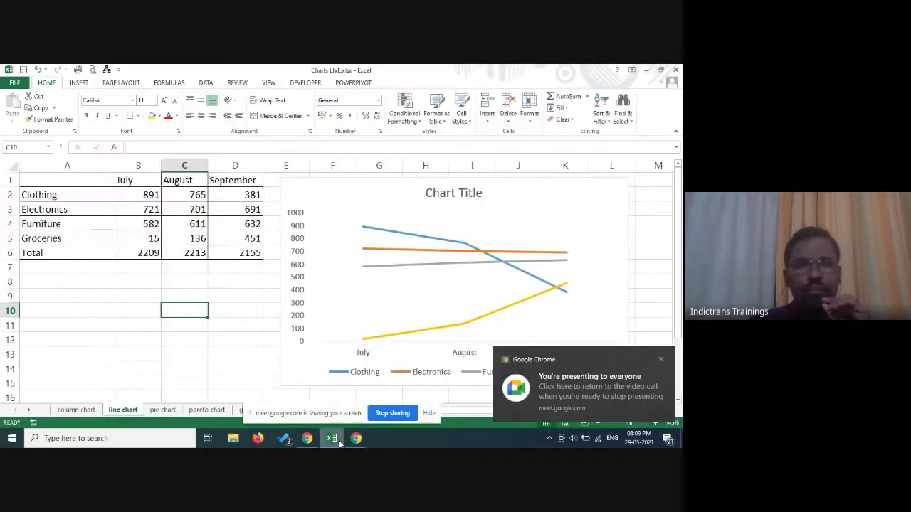
pyautogui.click(256, 310)
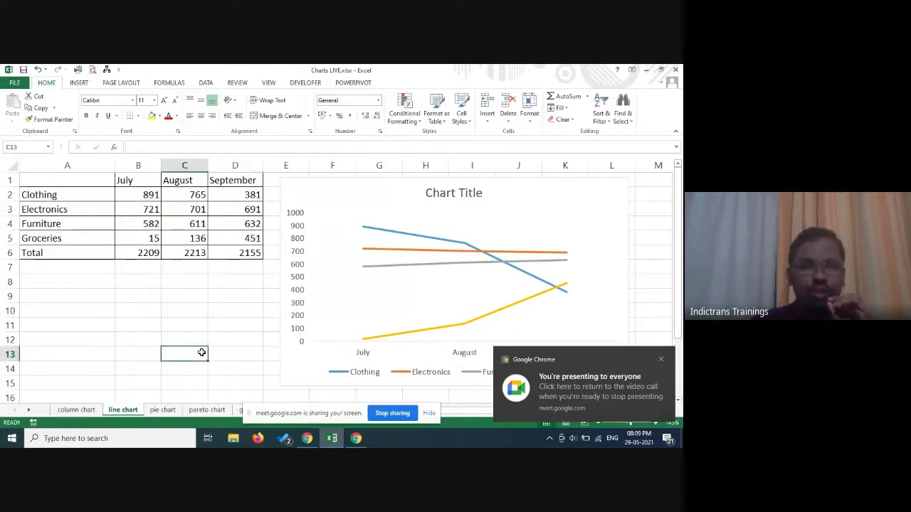
# Step: Insert a 2-D pie chart from the Category and Amount data in A1:B8 on the pie chart sheet
pyautogui.click(165, 412)
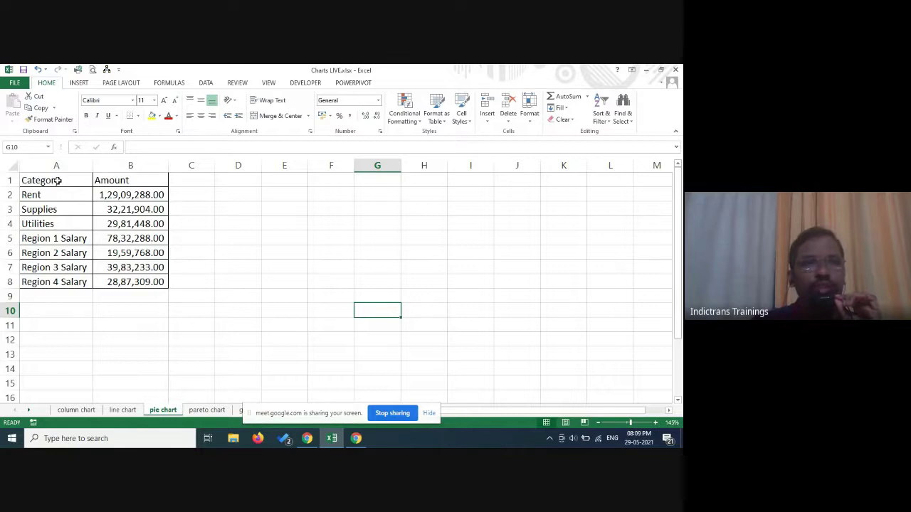
pyautogui.moveTo(57, 181); pyautogui.dragTo(159, 283)
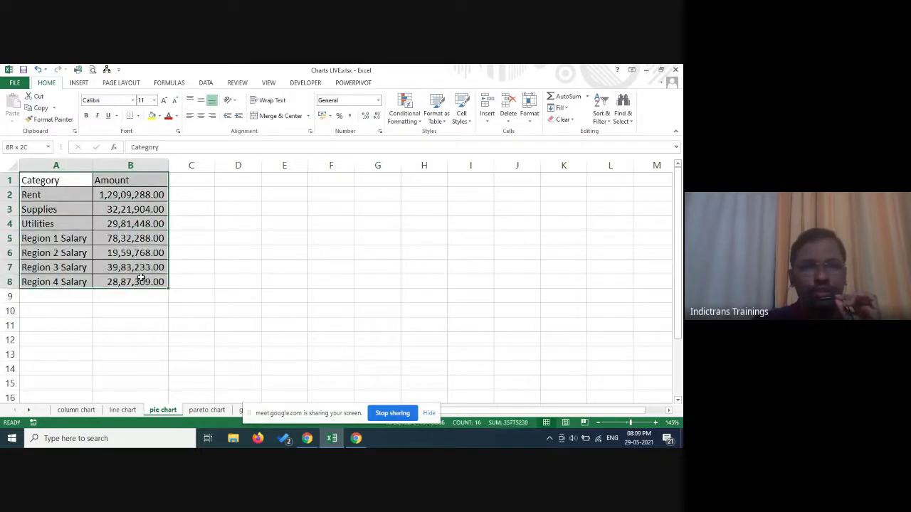
pyautogui.click(79, 82)
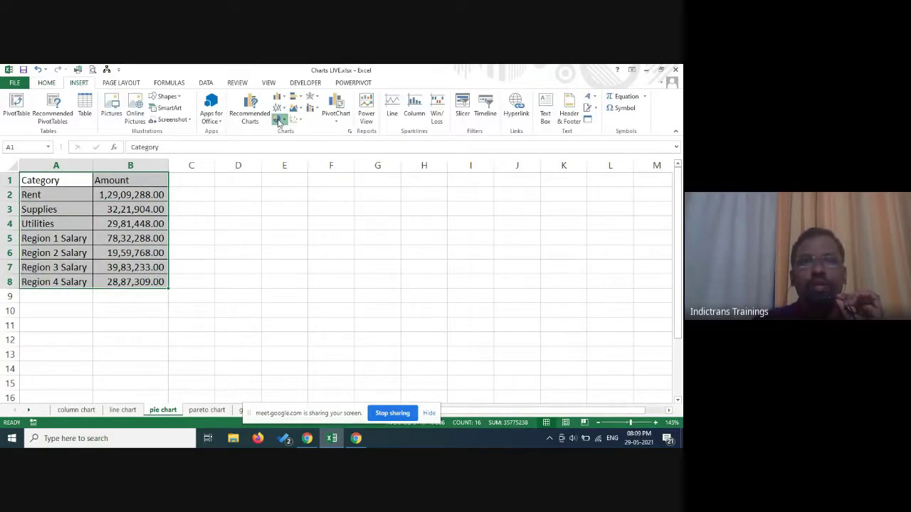
pyautogui.click(278, 119)
pyautogui.click(286, 150)
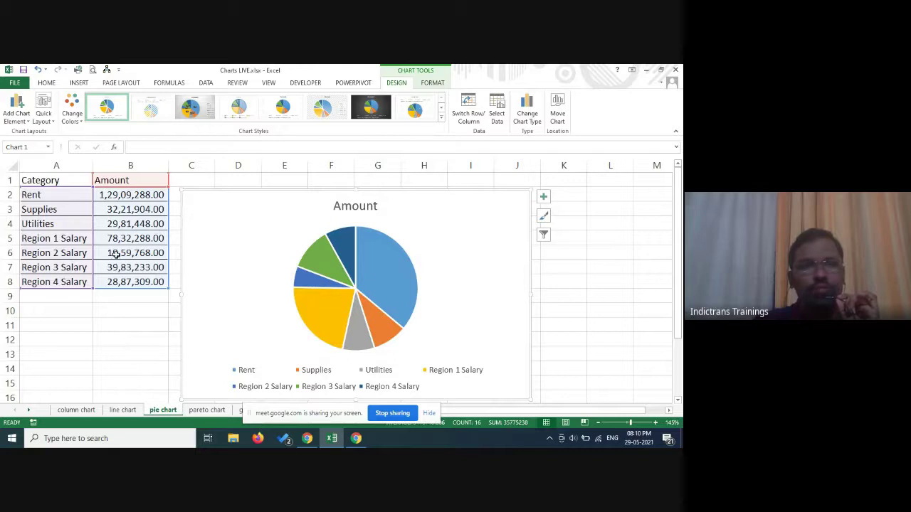
# Step: Point out the four region salary categories in A5:A8 and change the Amount pie chart to the Pie of Pie type
pyautogui.moveTo(44, 239); pyautogui.dragTo(55, 282)
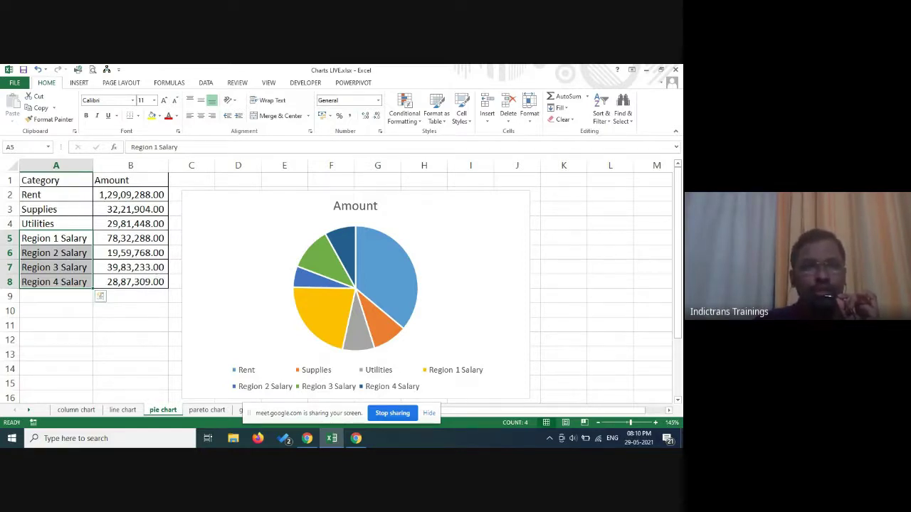
pyautogui.click(445, 205)
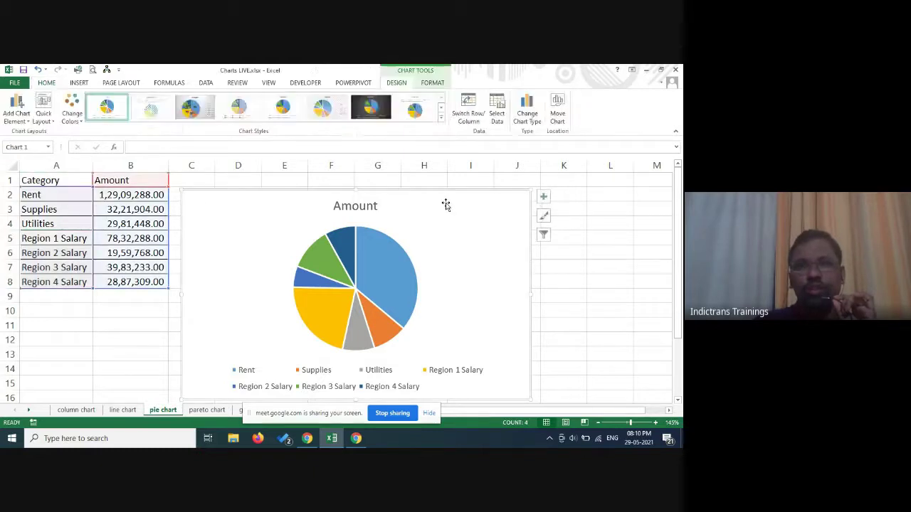
pyautogui.click(526, 122)
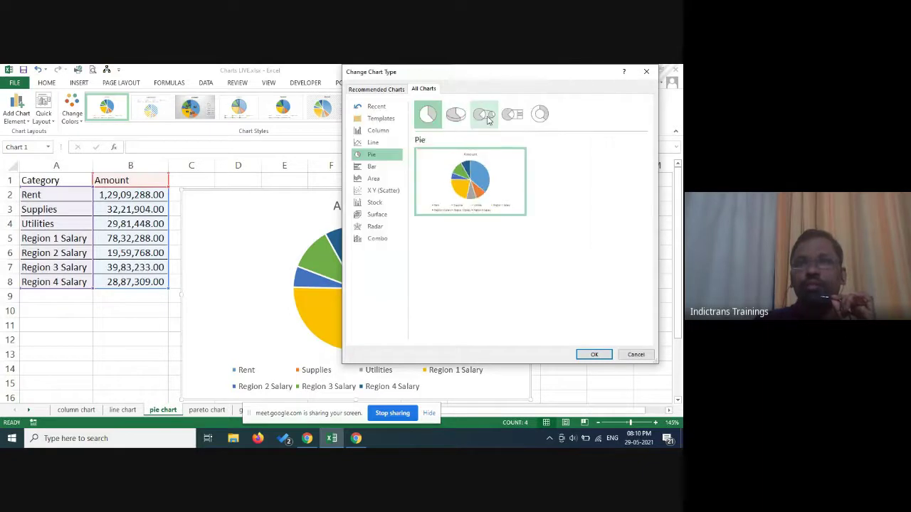
pyautogui.click(484, 114)
pyautogui.click(594, 354)
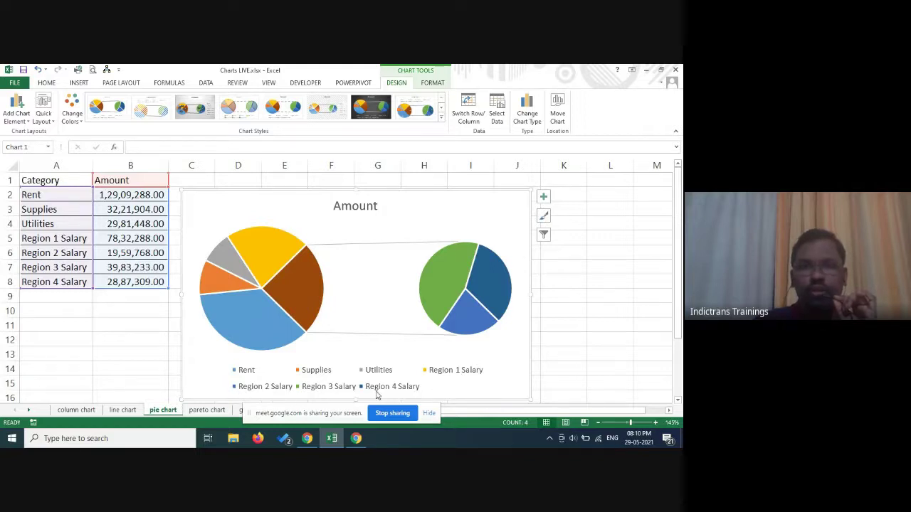
# Step: Format the Amount data series so that the second plot of the pie of pie chart holds 4 values
pyautogui.click(351, 270)
pyautogui.rightClick(351, 270)
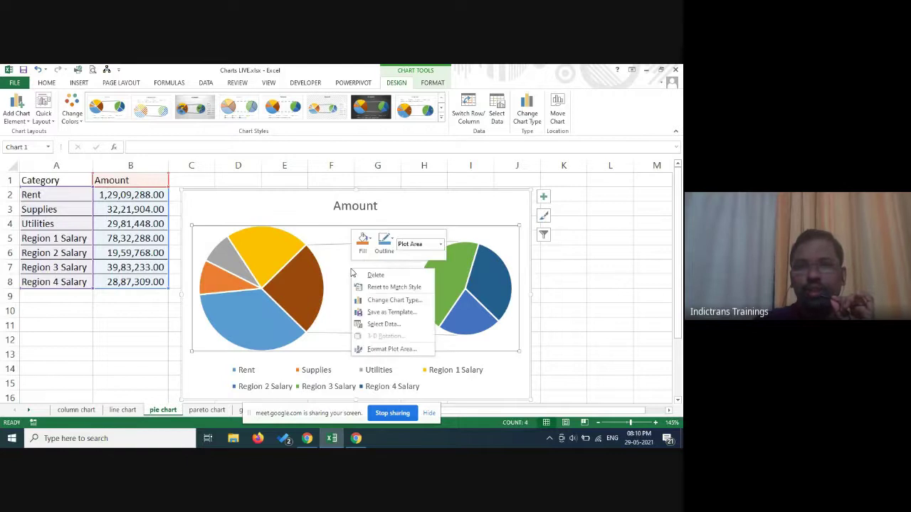
pyautogui.click(393, 349)
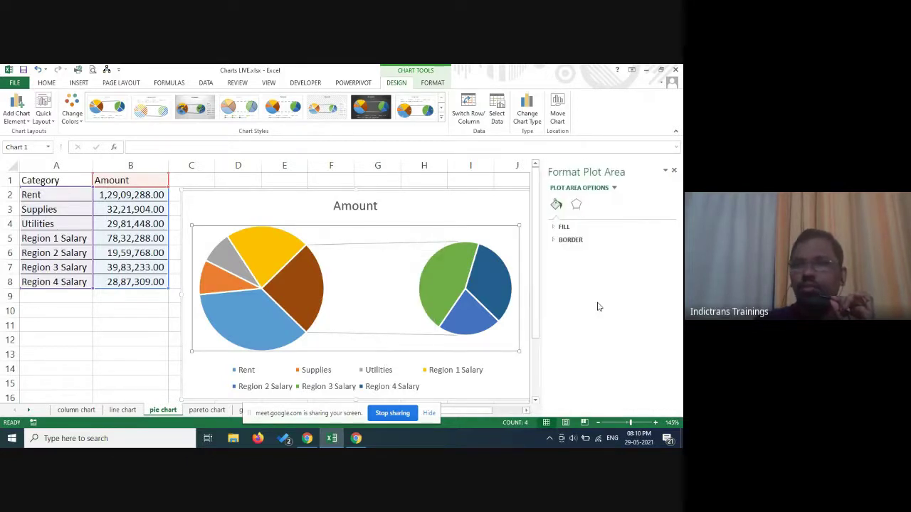
pyautogui.click(253, 251)
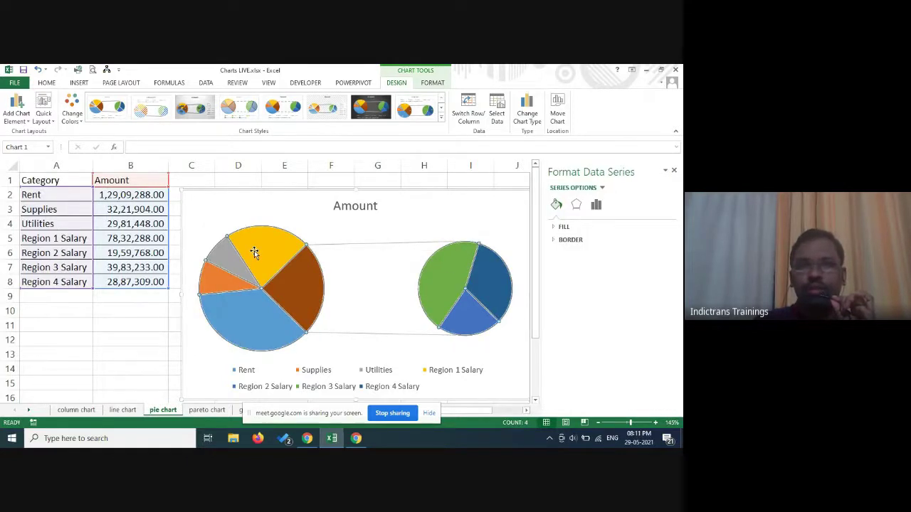
pyautogui.rightClick(254, 252)
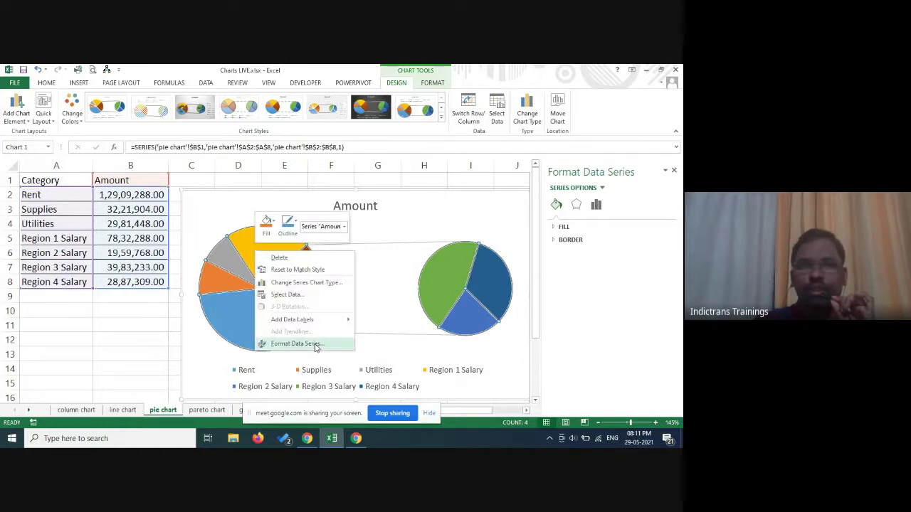
pyautogui.click(291, 344)
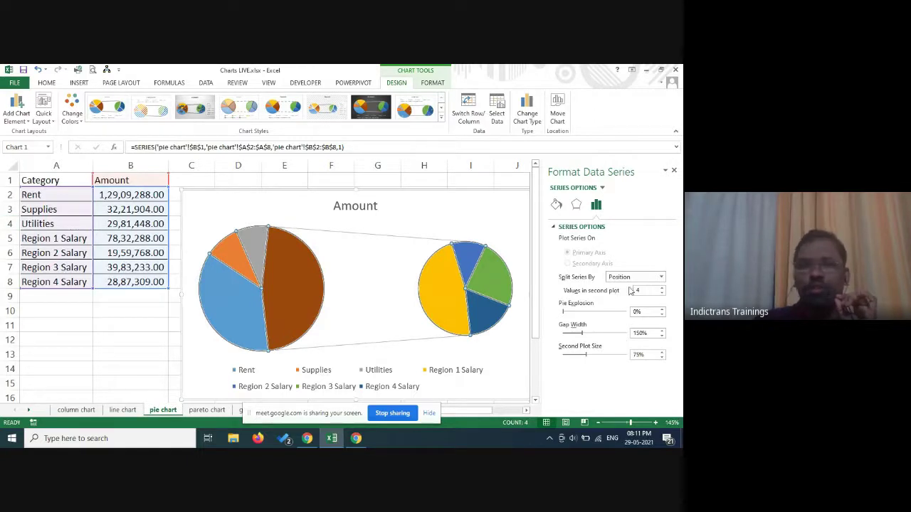
# Step: Try splitting the Amount series by Value and by Percentage value, and return the split to Position
pyautogui.click(661, 278)
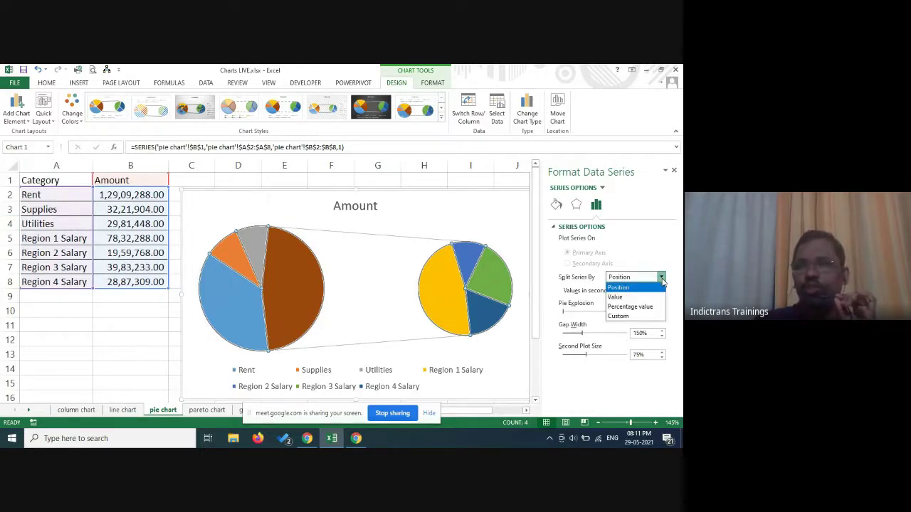
pyautogui.click(617, 297)
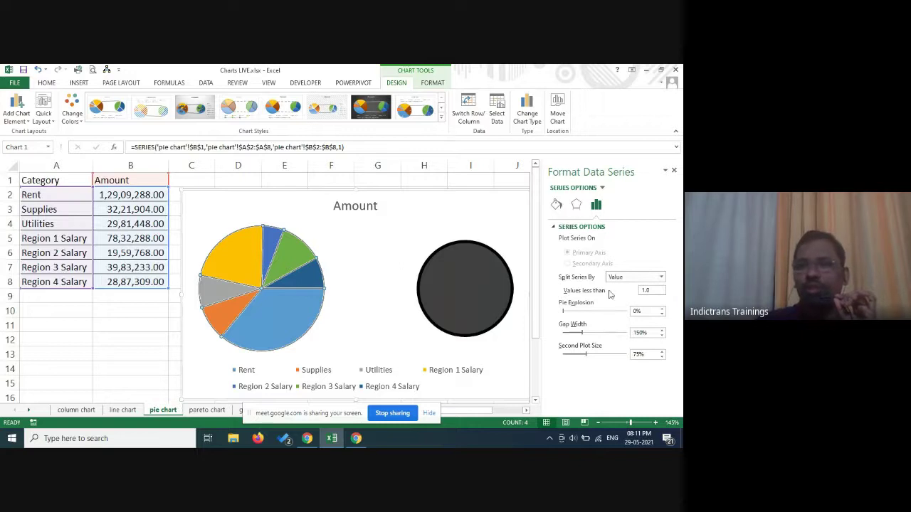
pyautogui.click(662, 277)
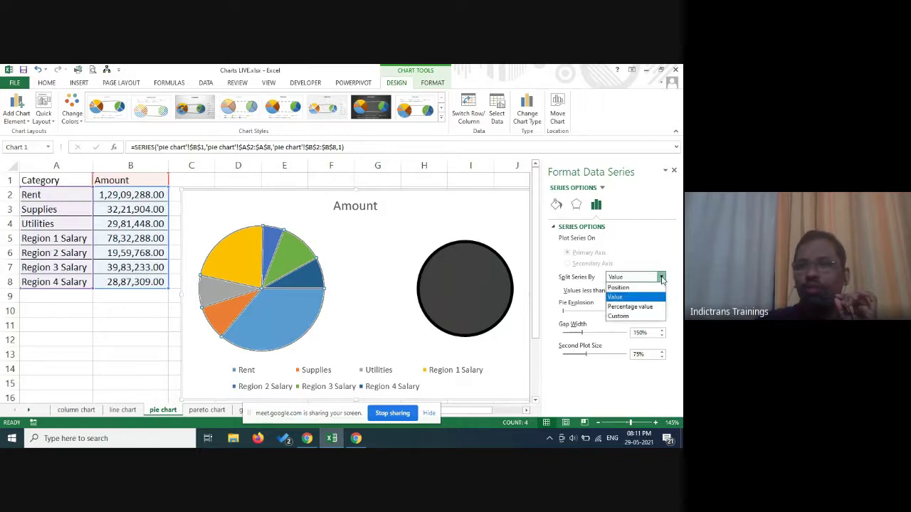
pyautogui.click(615, 308)
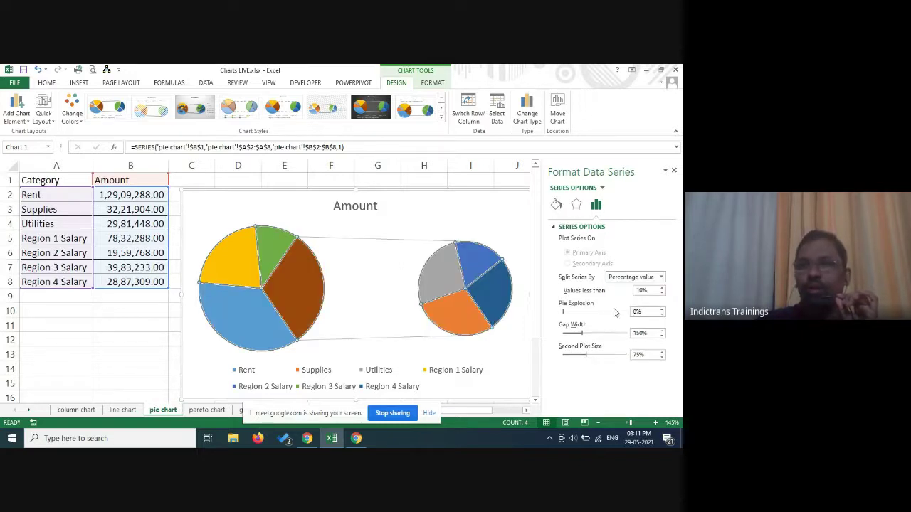
pyautogui.click(661, 277)
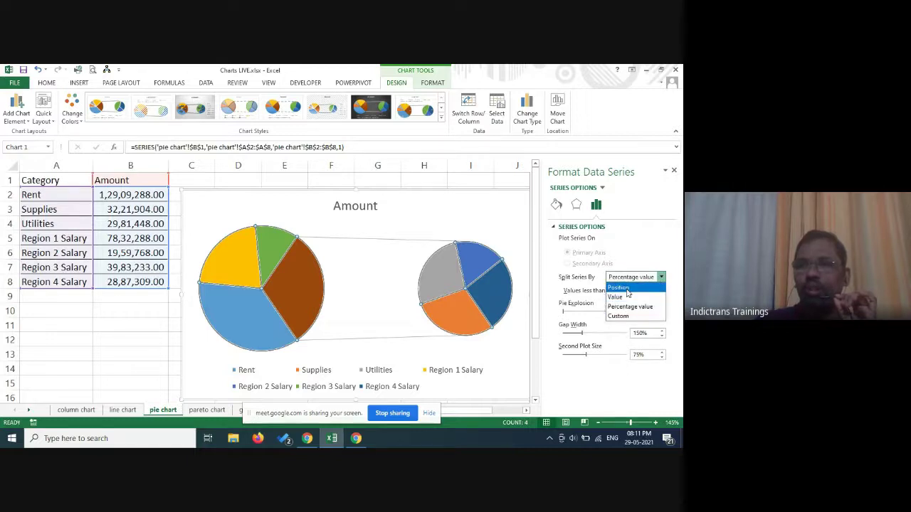
pyautogui.click(618, 288)
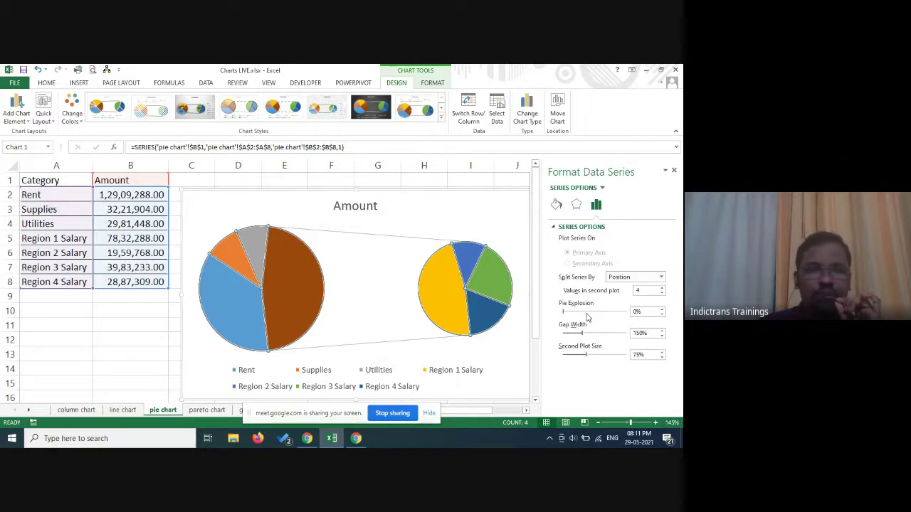
pyautogui.click(632, 277)
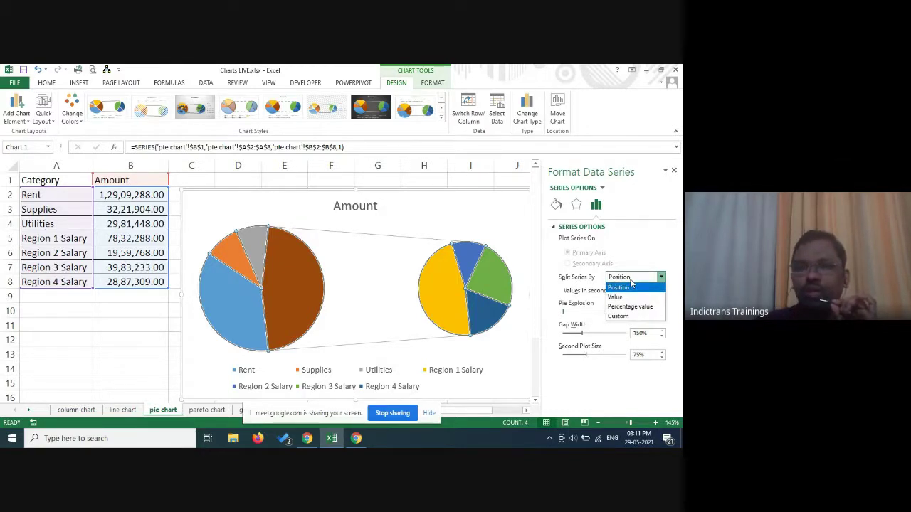
pyautogui.click(631, 285)
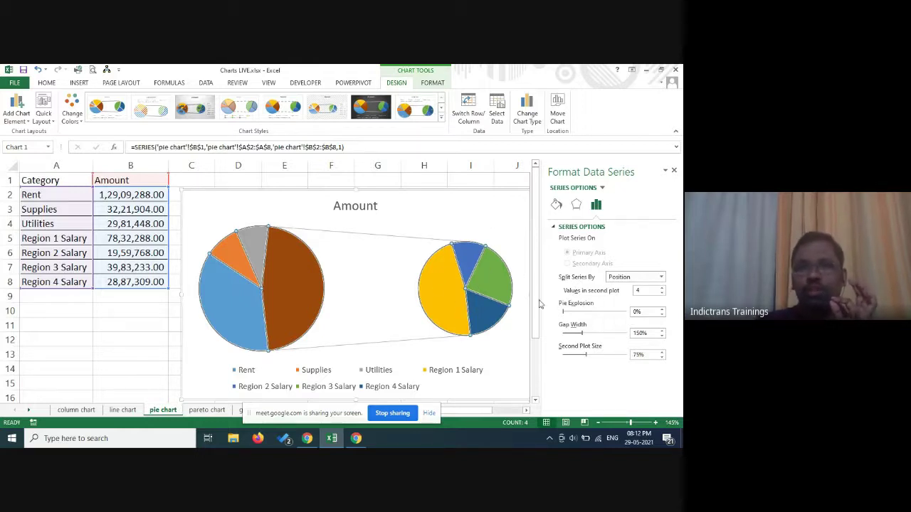
# Step: Close the data series formatting options, deselect the pie of pie chart, and go to the column chart sheet
pyautogui.moveTo(460, 292)
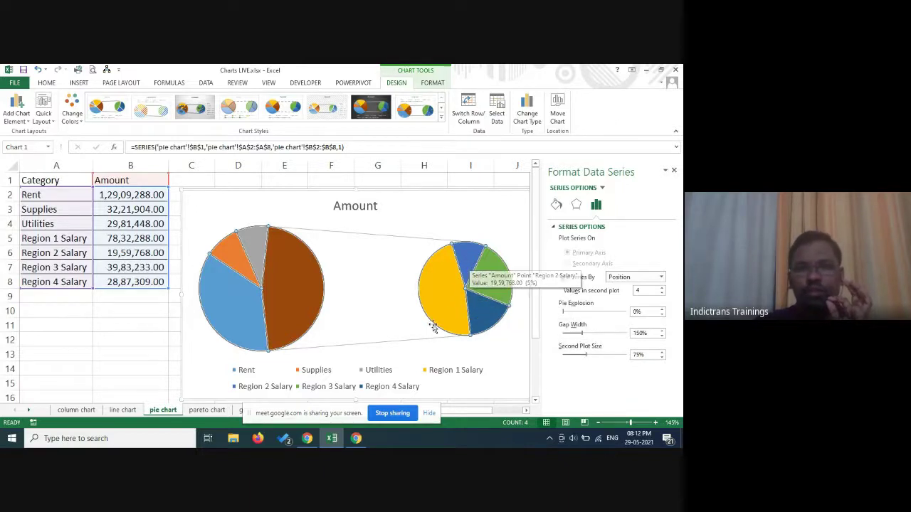
pyautogui.moveTo(265, 273)
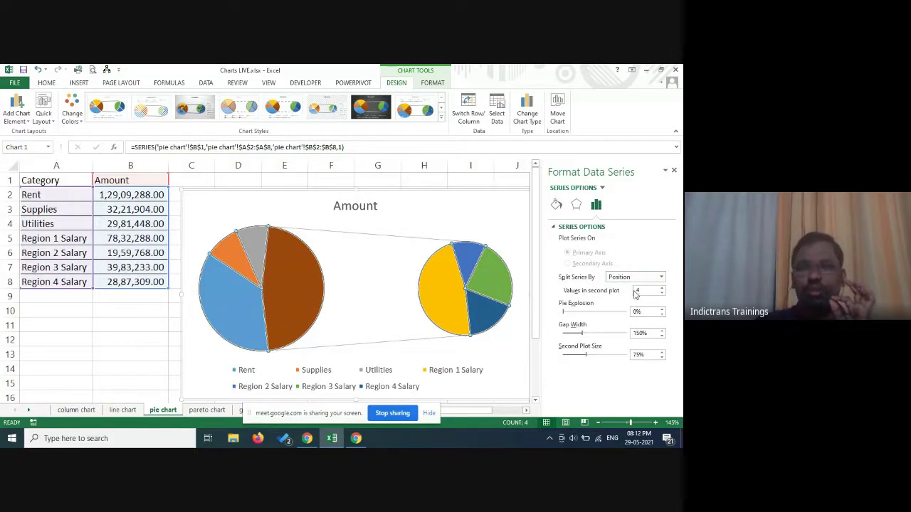
pyautogui.click(674, 171)
pyautogui.click(592, 291)
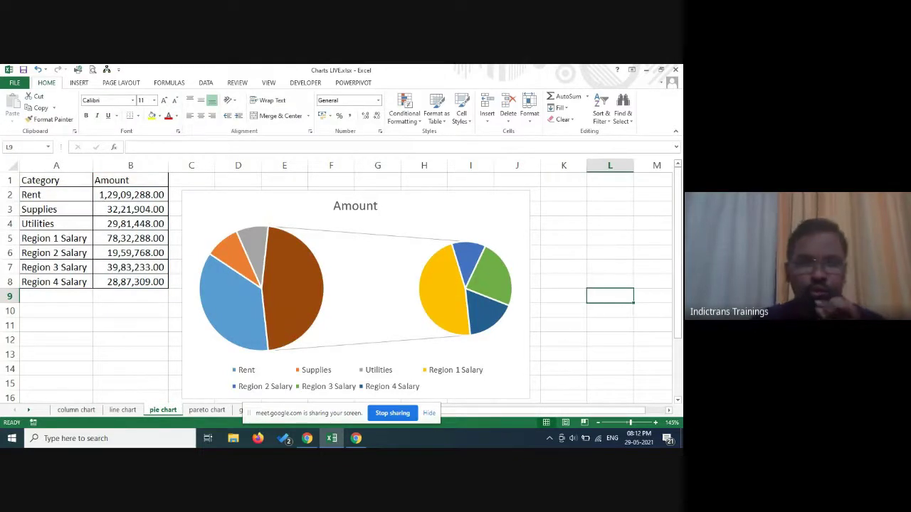
pyautogui.click(74, 411)
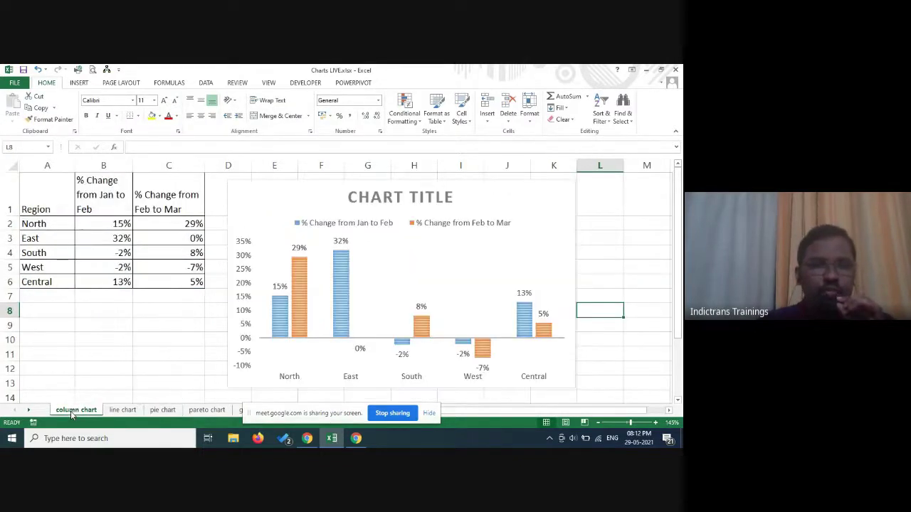
# Step: Review the line chart and pie chart sheets, hide the screen-sharing notice, and return to the column chart sheet
pyautogui.click(122, 411)
pyautogui.click(163, 411)
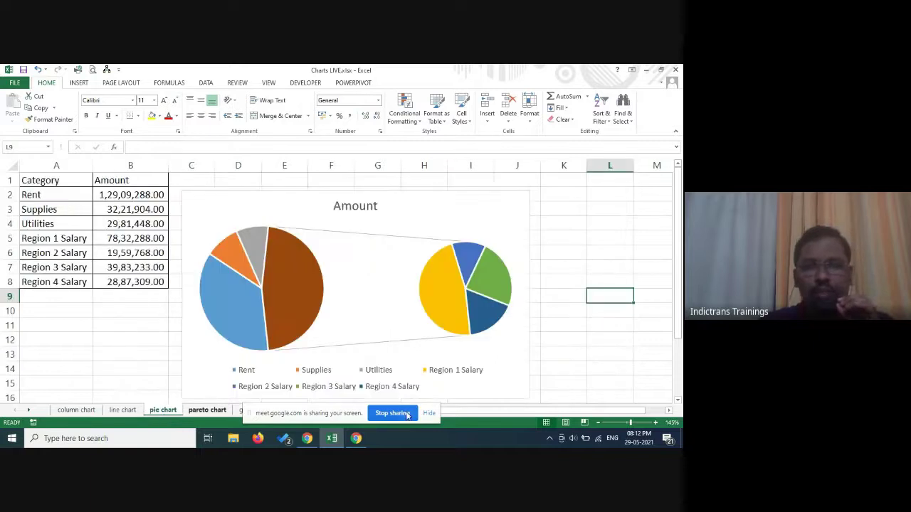
pyautogui.click(430, 414)
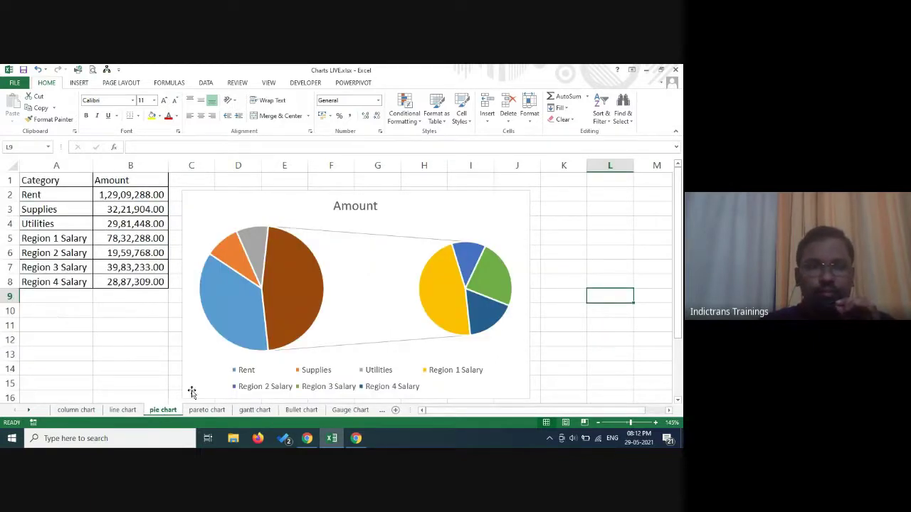
pyautogui.click(77, 411)
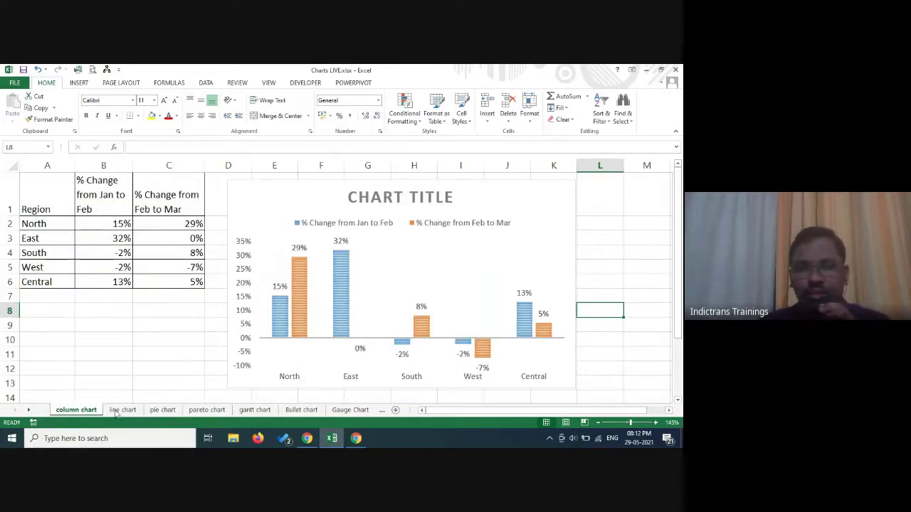
# Step: Switch to the Google Meet call to check the participant list, return to Excel, and dismiss the presenting notification
pyautogui.click(307, 438)
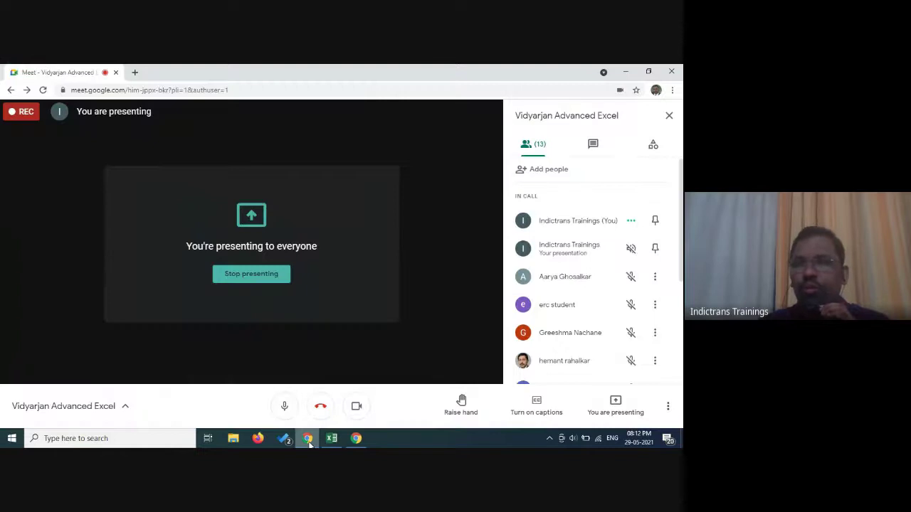
pyautogui.scroll(-3, 578, 303)
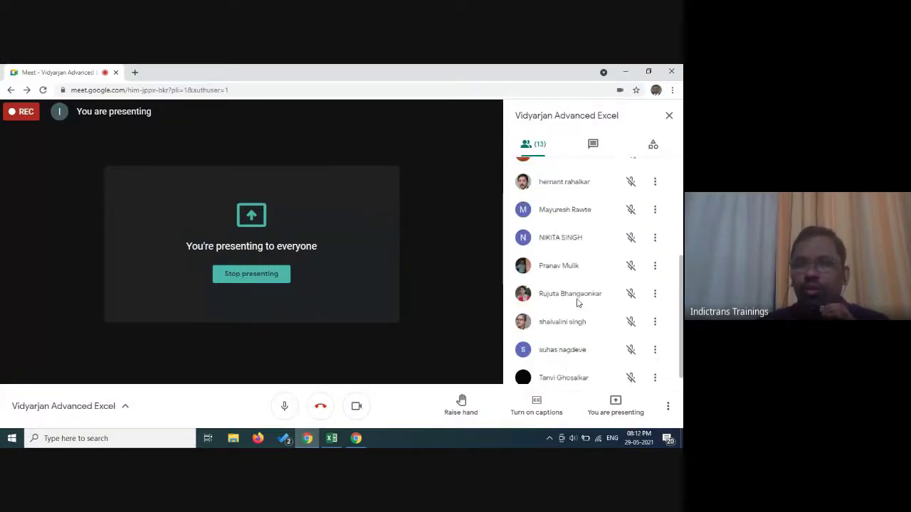
pyautogui.scroll(-1, 577, 302)
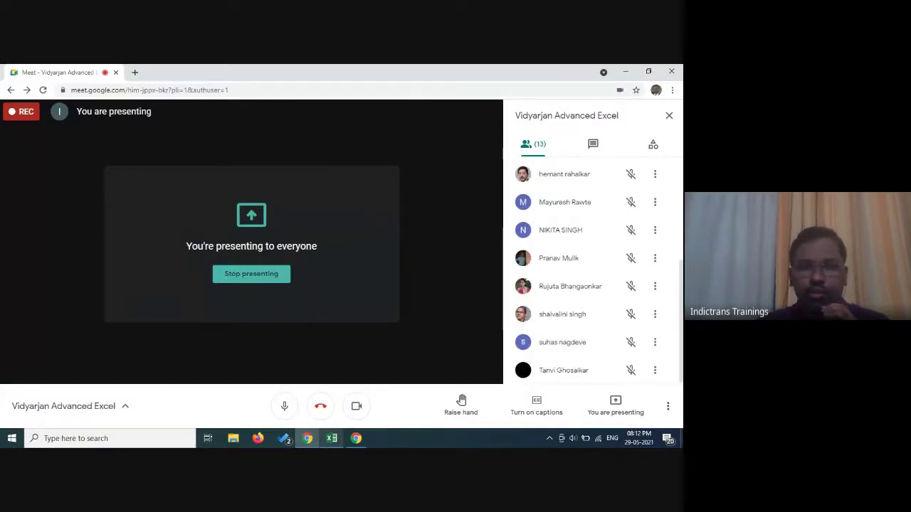
pyautogui.click(331, 438)
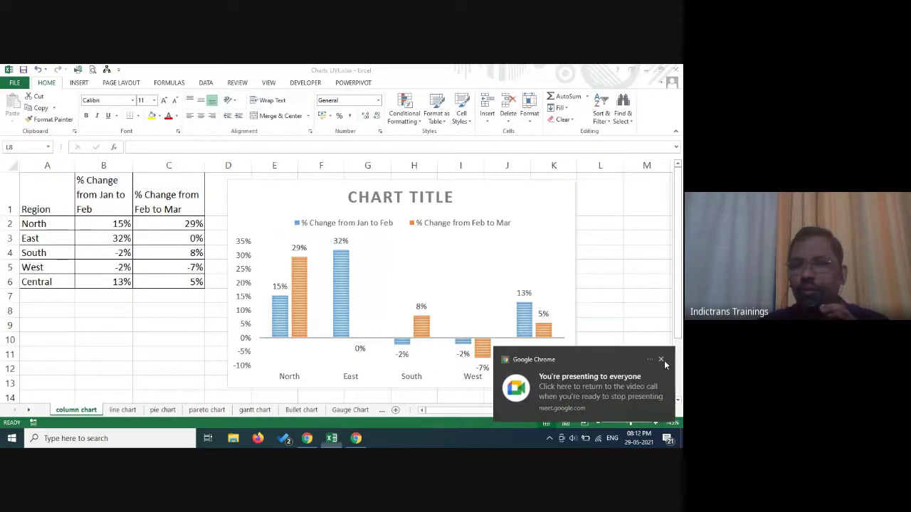
pyautogui.click(663, 360)
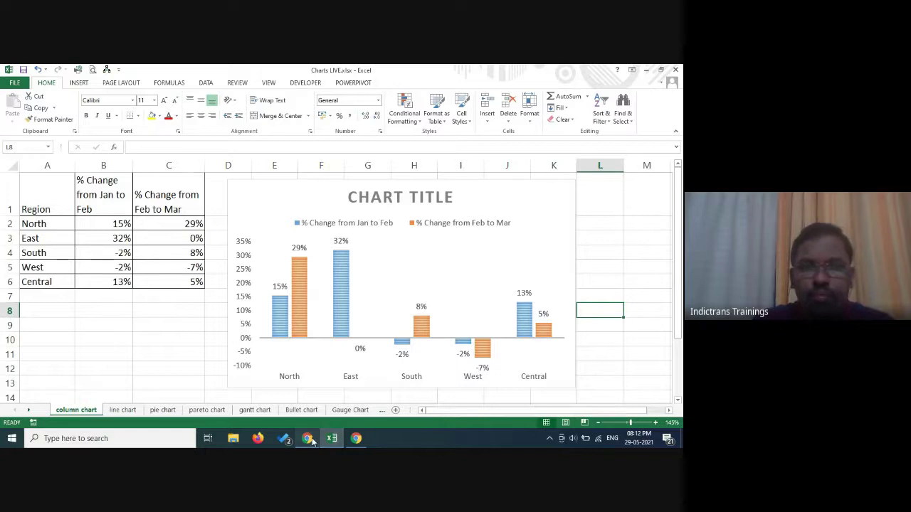
# Step: Switch to the Google Meet call, turn off the camera, and briefly mute and unmute the microphone
pyautogui.click(338, 439)
pyautogui.click(358, 406)
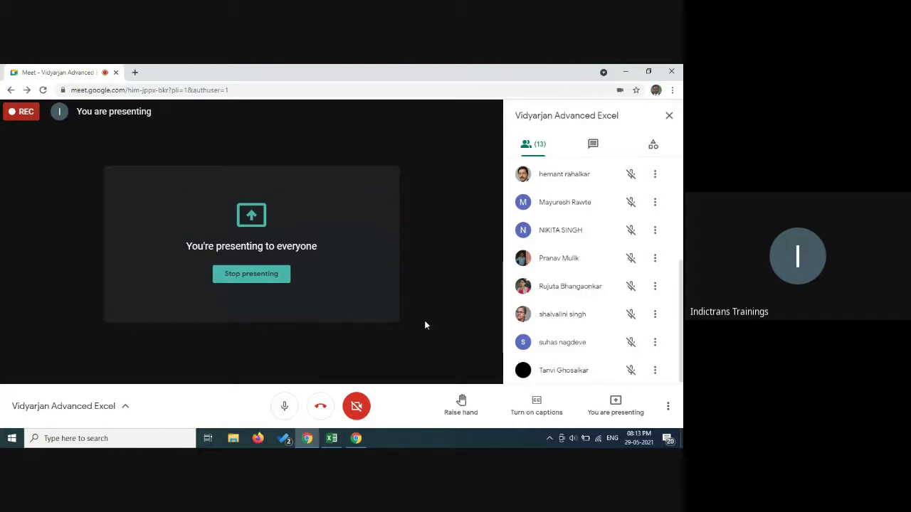
pyautogui.click(286, 413)
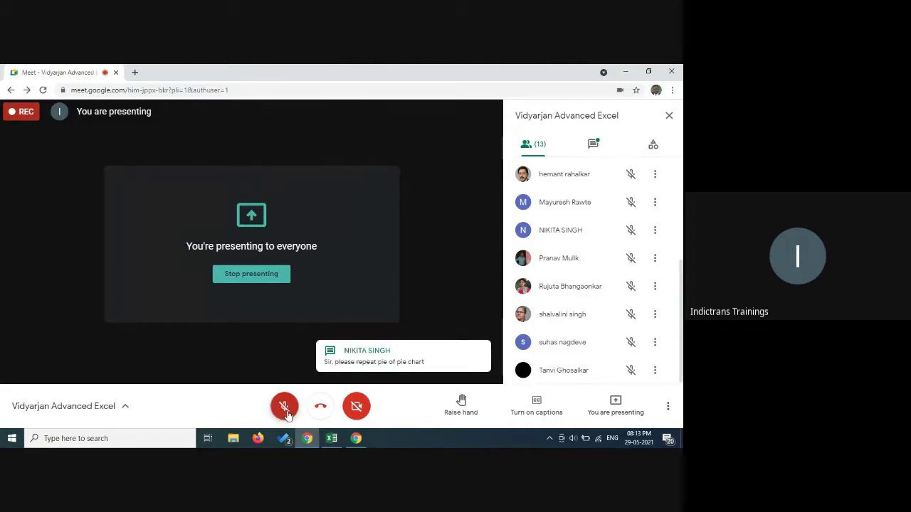
pyautogui.click(286, 411)
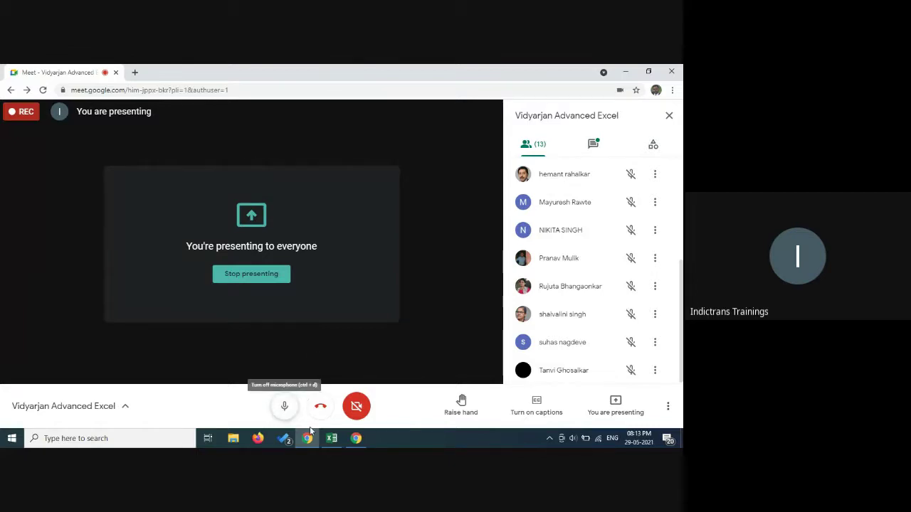
# Step: Switch back to Excel and delete the Amount pie of pie chart on the pie chart sheet
pyautogui.click(331, 438)
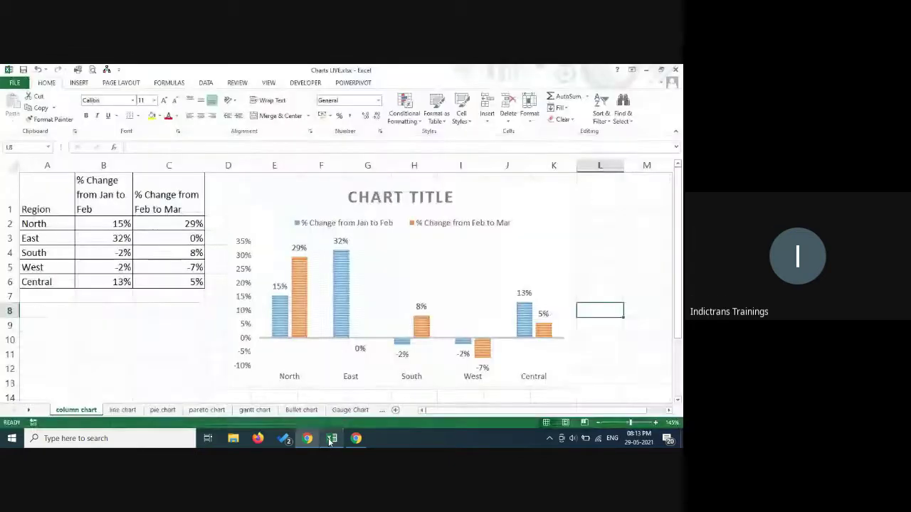
pyautogui.click(163, 410)
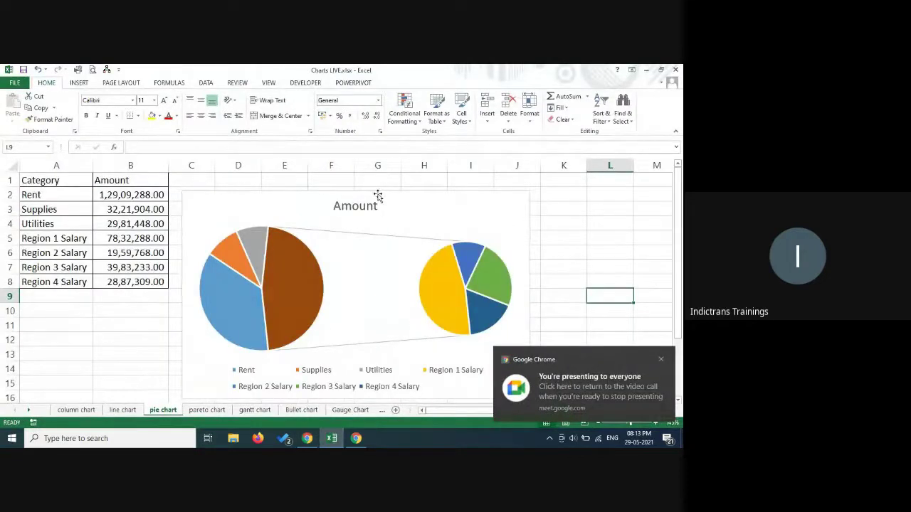
pyautogui.click(378, 196)
pyautogui.press('Delete')
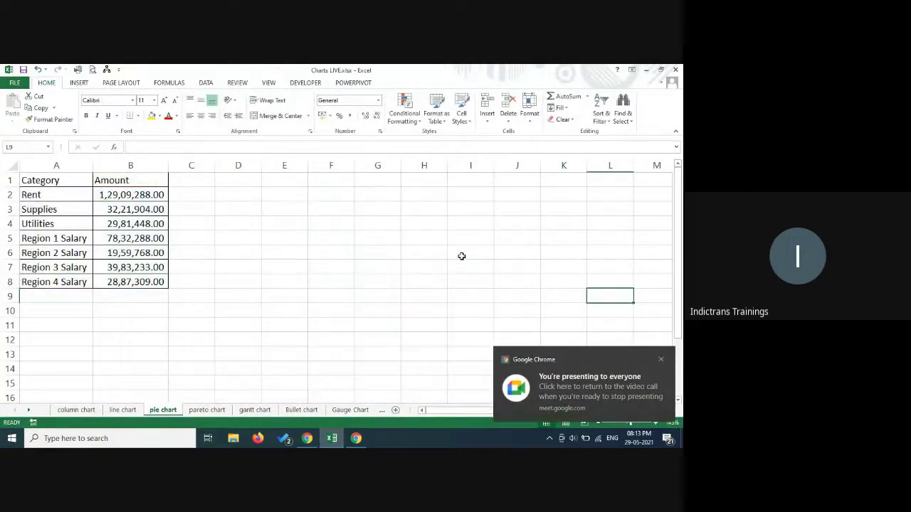
# Step: Insert a Pie of Pie chart from the Category and Amount data in A1:B8
pyautogui.click(60, 207)
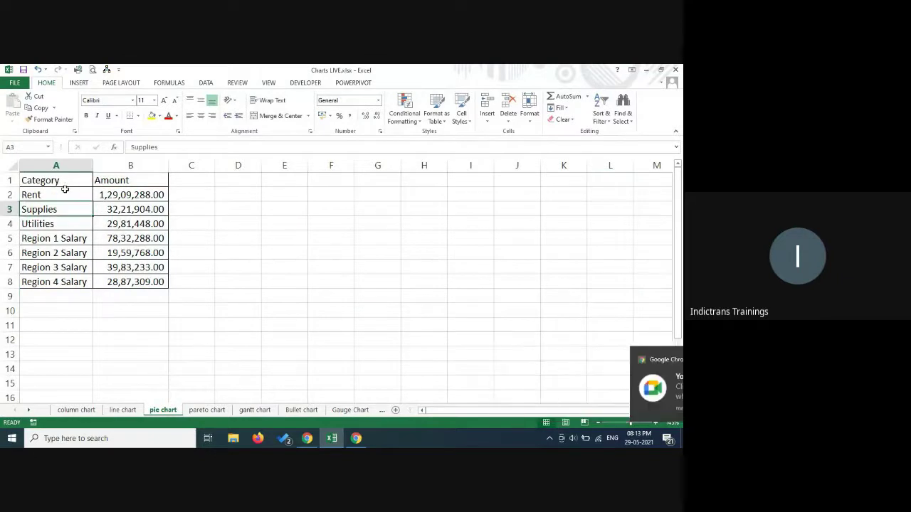
pyautogui.moveTo(68, 181); pyautogui.dragTo(135, 283)
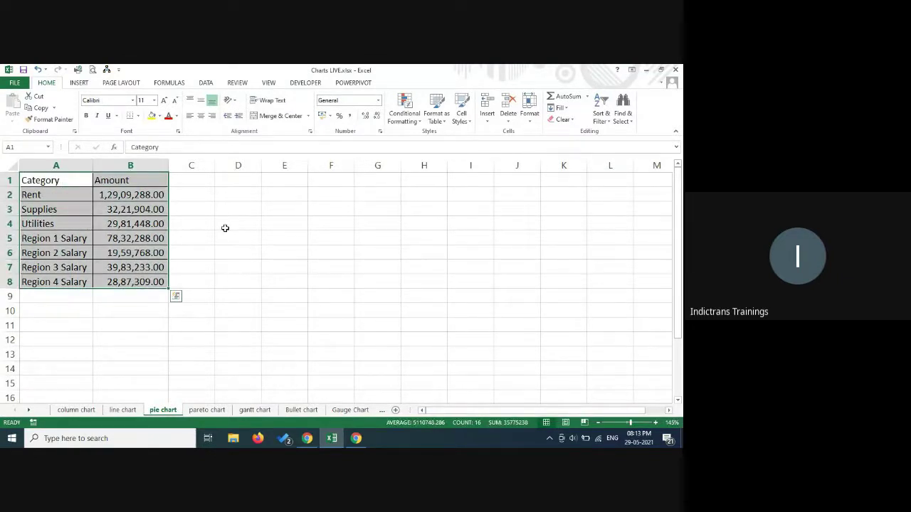
pyautogui.click(81, 84)
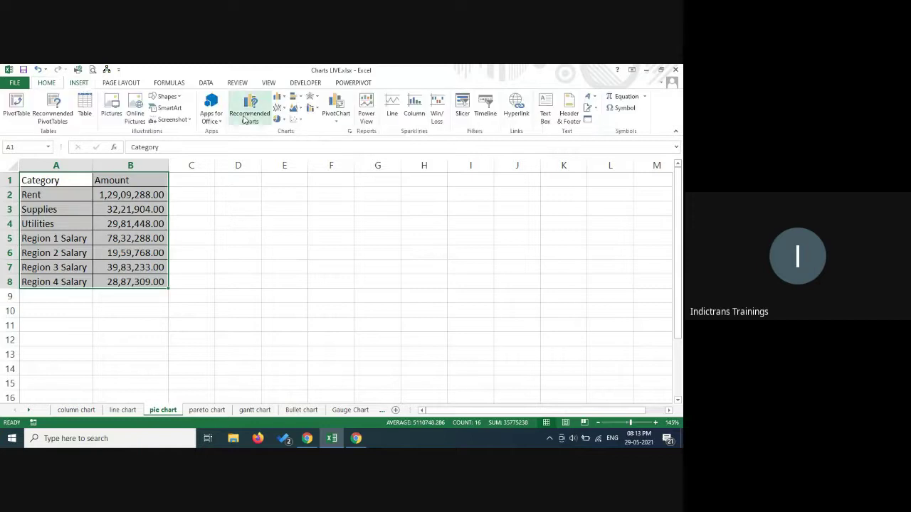
pyautogui.click(287, 121)
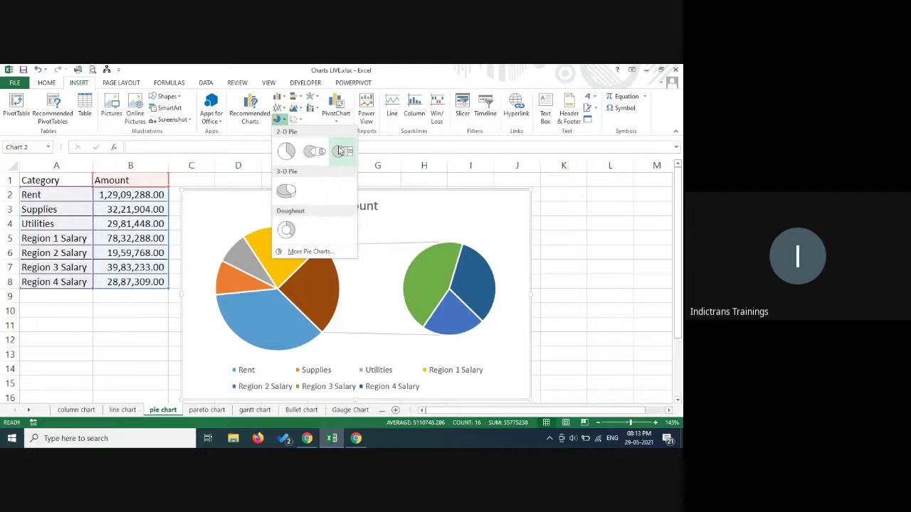
pyautogui.click(315, 151)
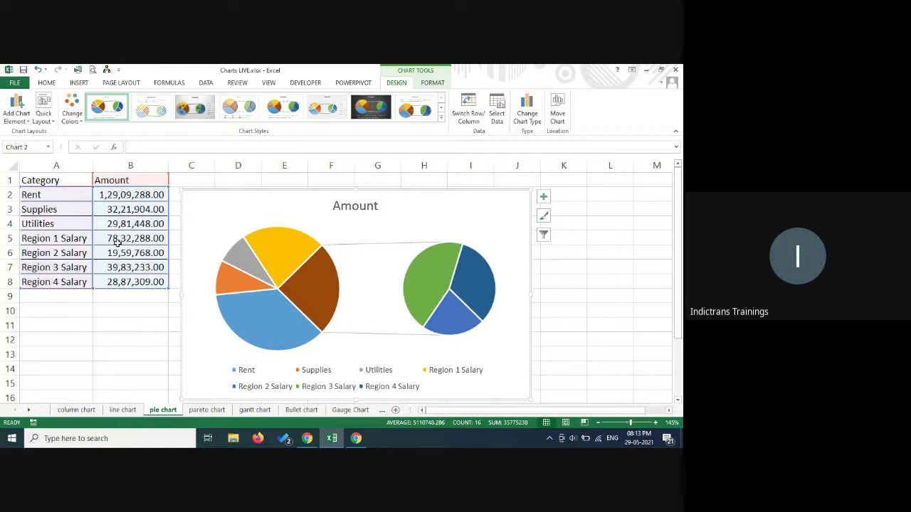
# Step: Compare the formatting commands offered for the data series, chart area and plot area of the pie of pie chart
pyautogui.click(287, 257)
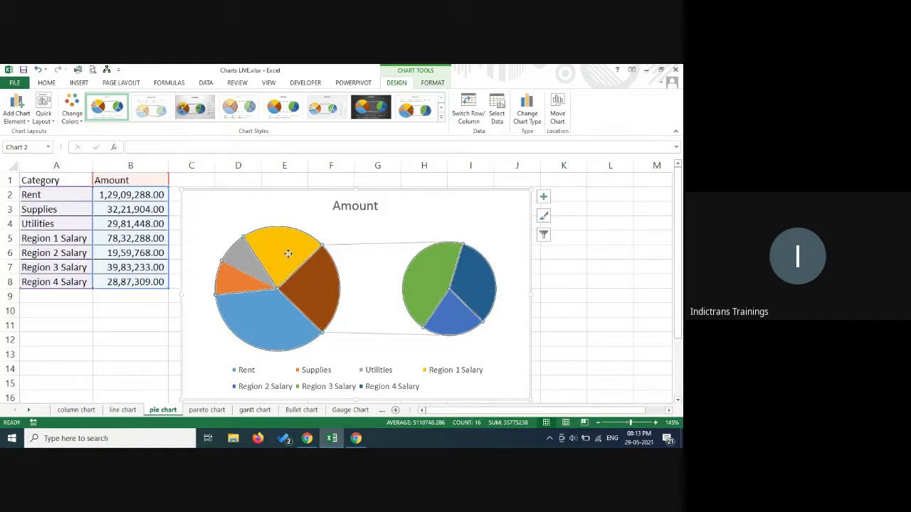
pyautogui.rightClick(290, 258)
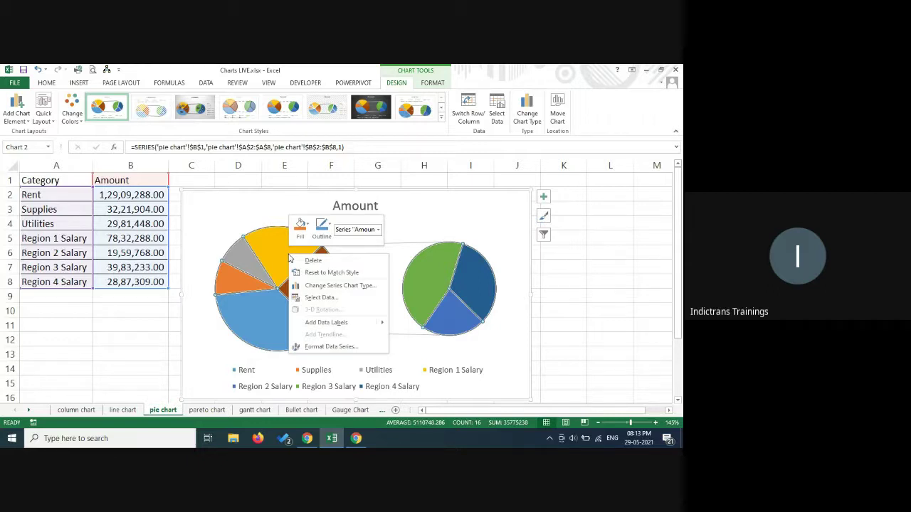
pyautogui.press('Escape')
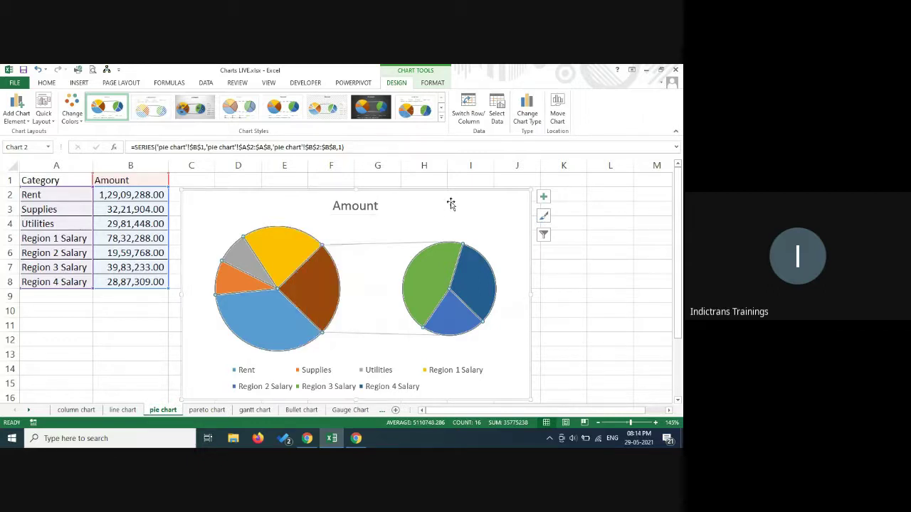
pyautogui.rightClick(450, 206)
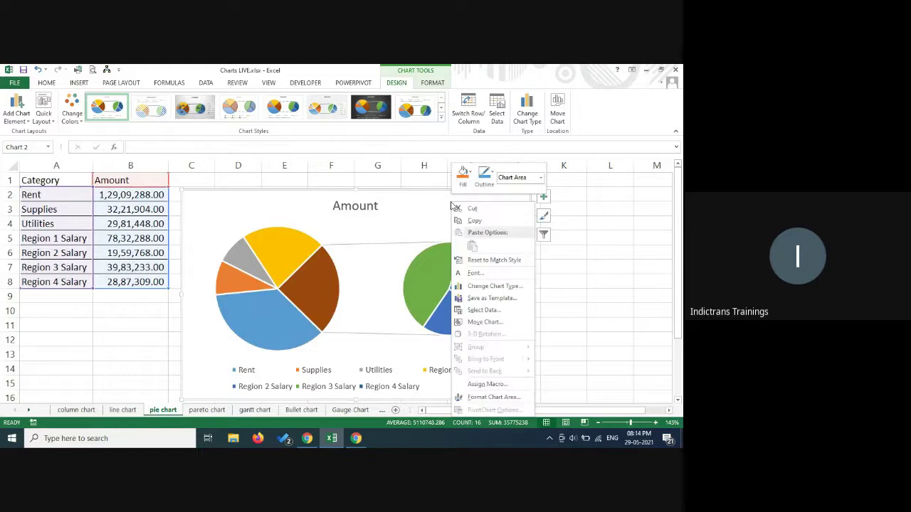
pyautogui.press('Escape')
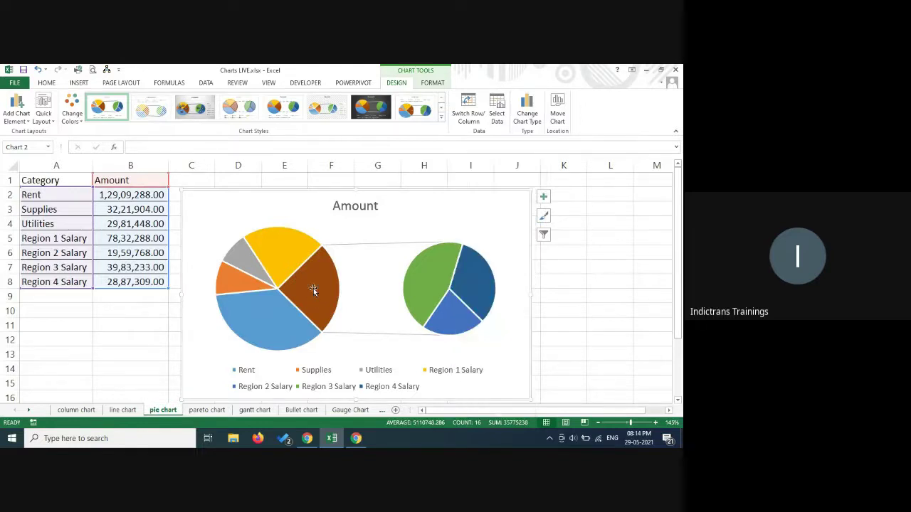
pyautogui.click(380, 267)
pyautogui.rightClick(380, 269)
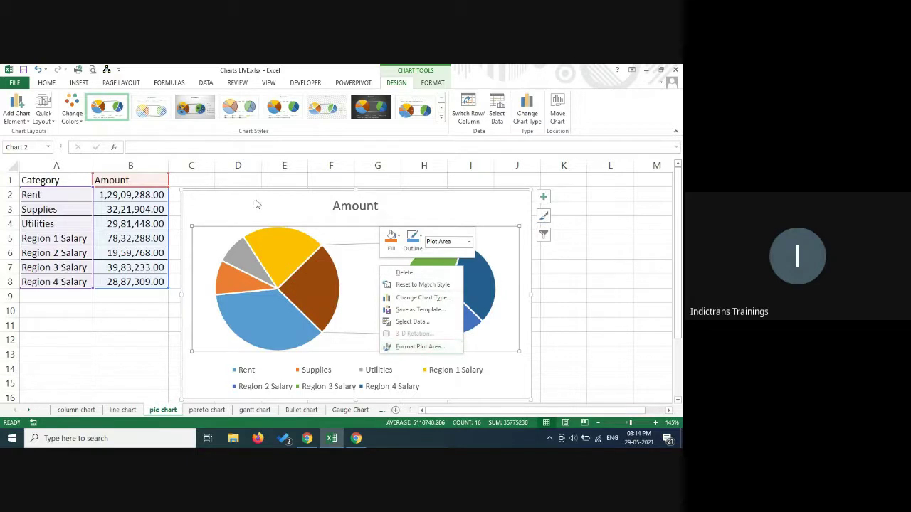
pyautogui.press('Escape')
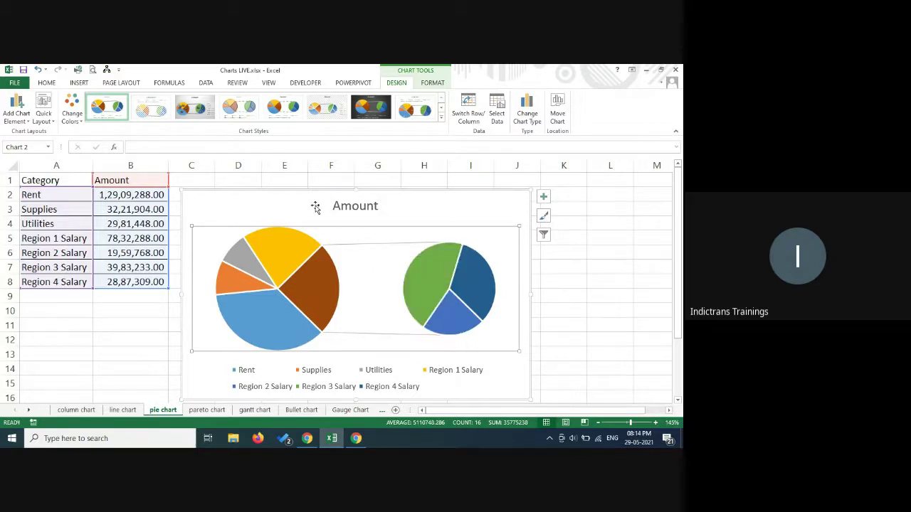
# Step: Format the Amount data series so that its second plot contains 4 values
pyautogui.click(290, 255)
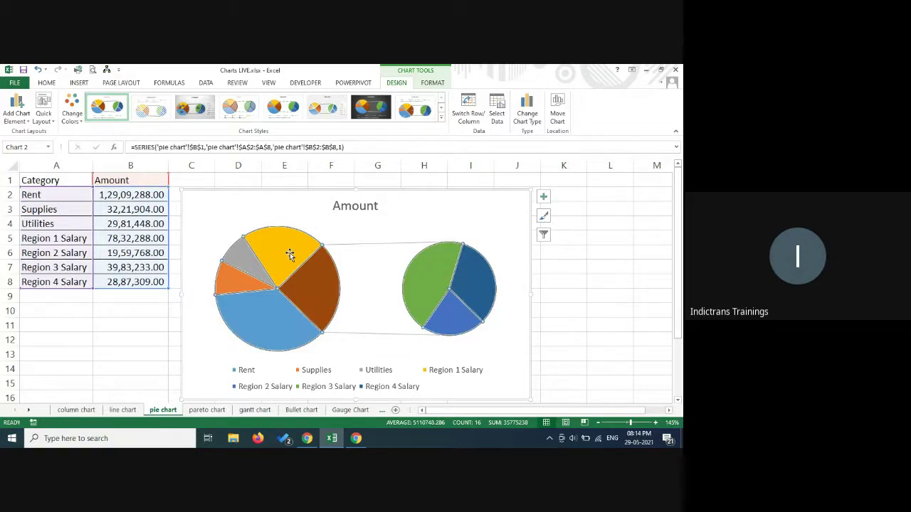
pyautogui.rightClick(289, 255)
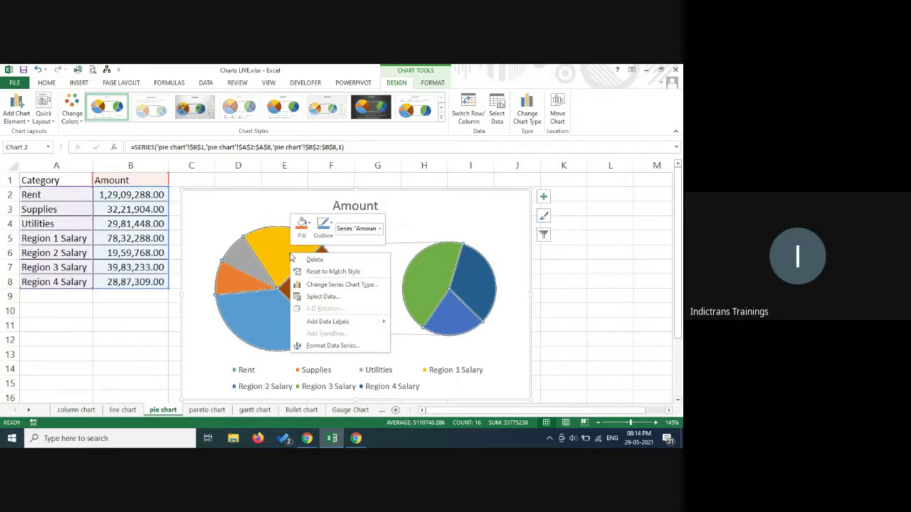
pyautogui.click(334, 346)
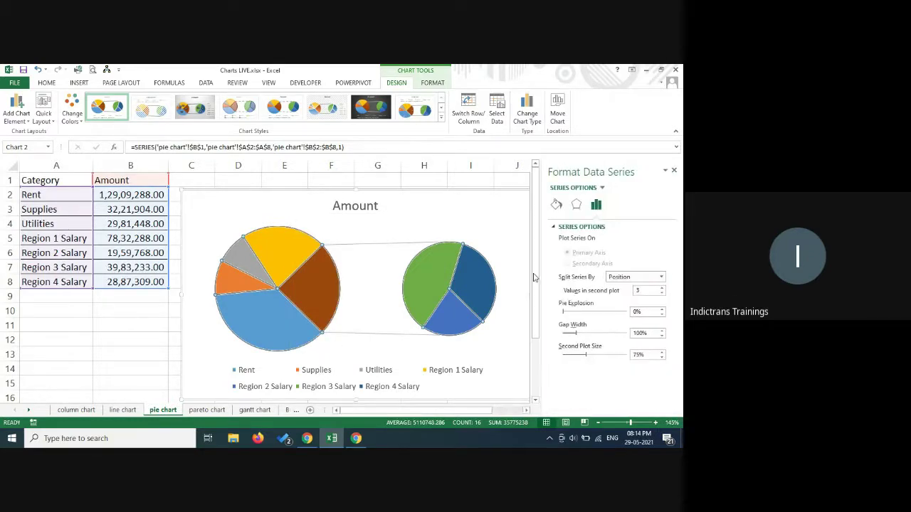
pyautogui.click(557, 205)
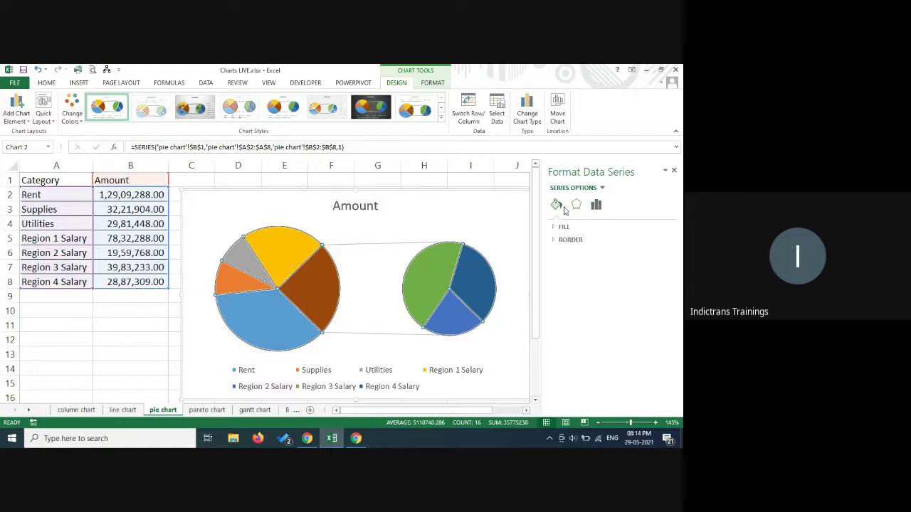
pyautogui.click(577, 206)
pyautogui.click(597, 205)
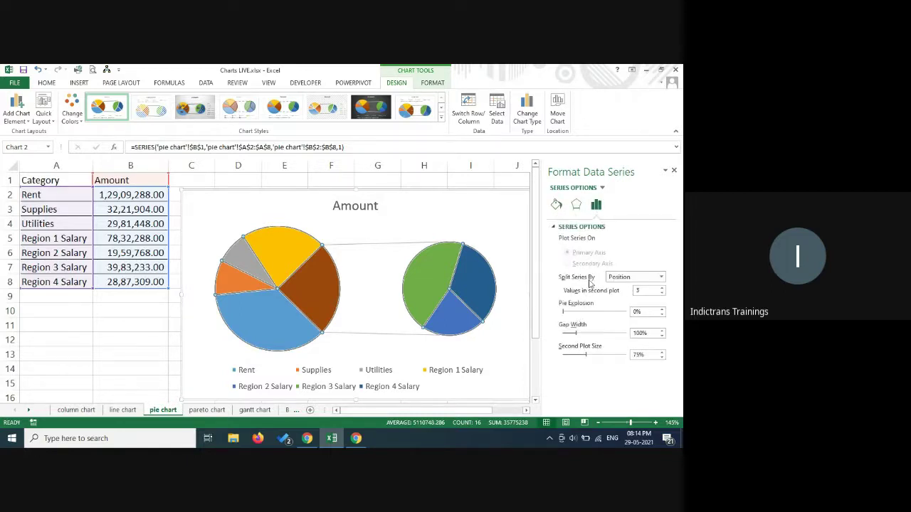
pyautogui.click(662, 288)
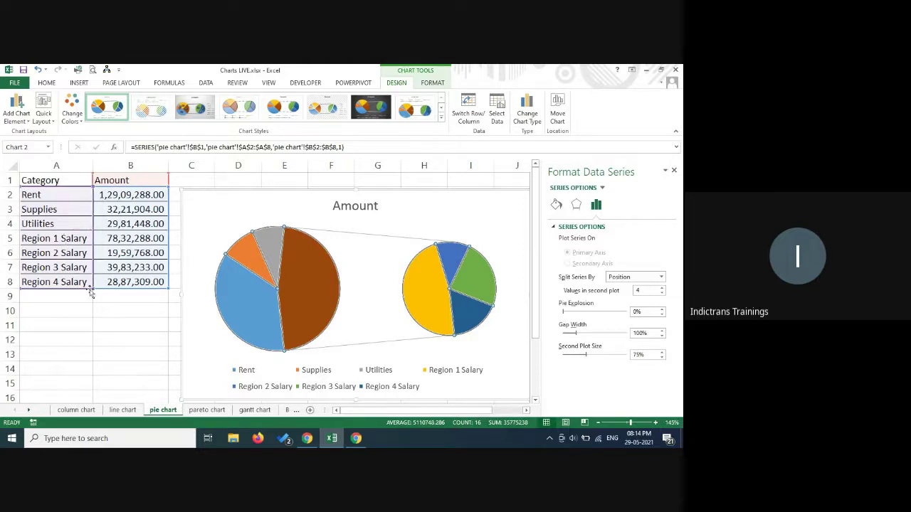
# Step: Examine the available ways to split the Amount series, keep Position, and close the data series formatting options
pyautogui.click(661, 277)
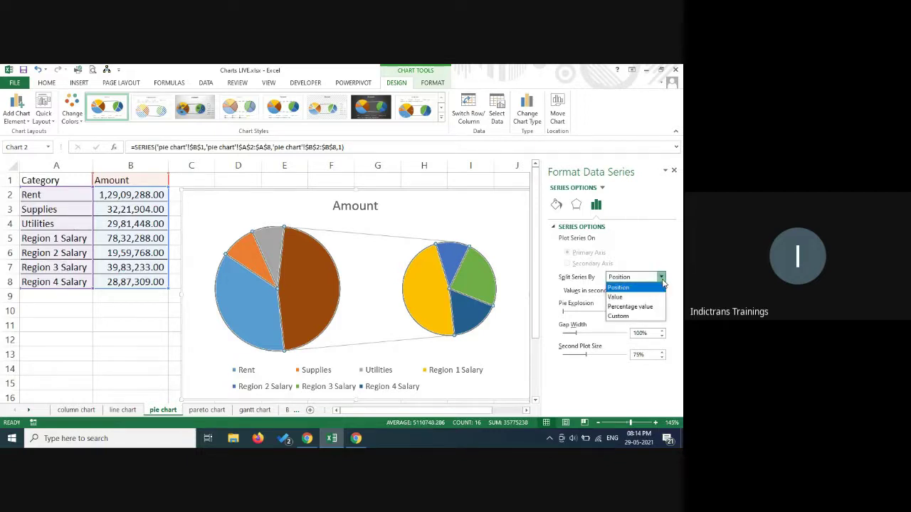
pyautogui.click(662, 281)
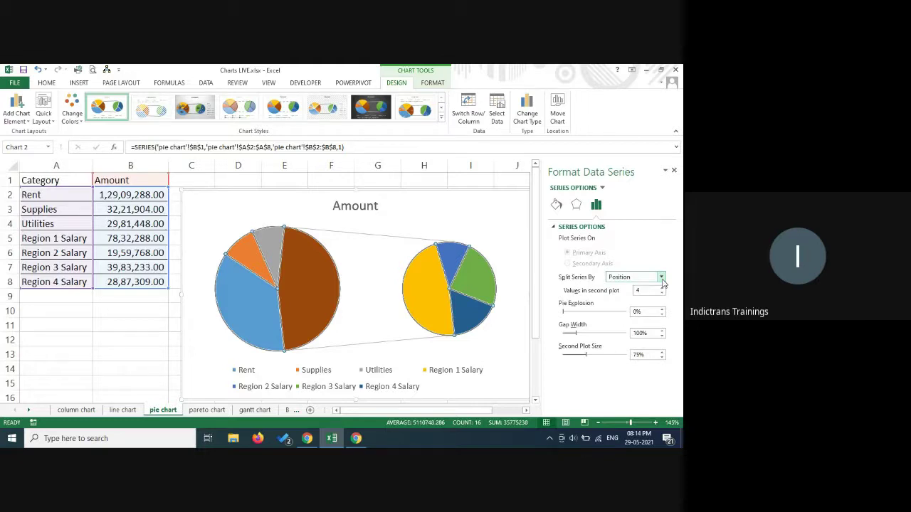
pyautogui.click(674, 170)
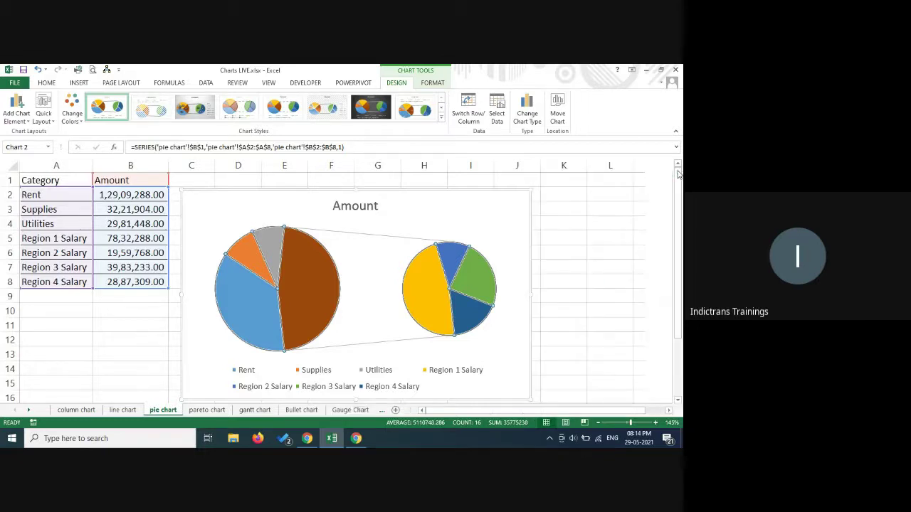
# Step: Switch to the Google Meet call, read the chat messages, return to the Charts LIVE workbook in Excel, and dismiss the presenting notification
pyautogui.click(310, 443)
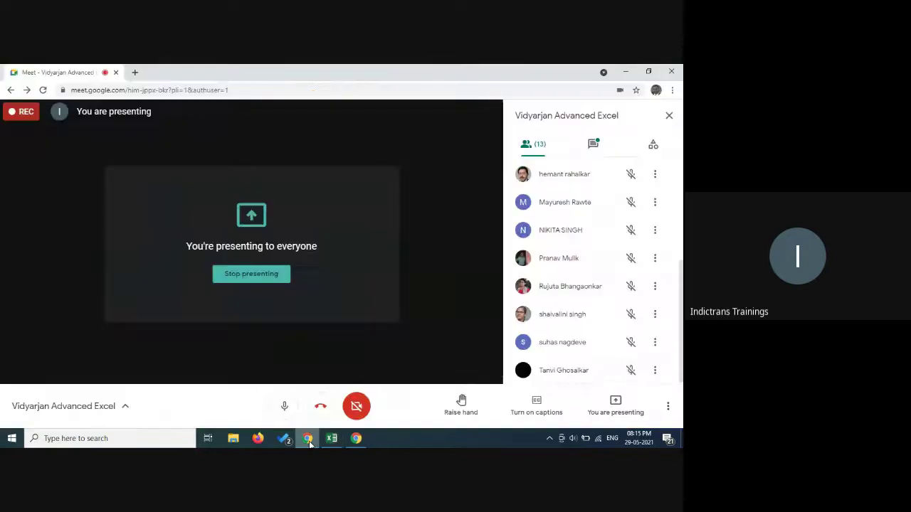
pyautogui.click(597, 146)
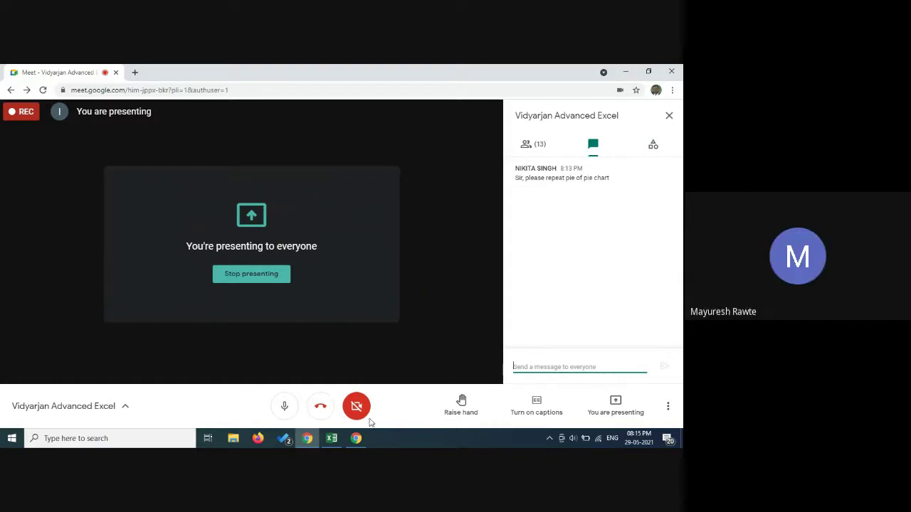
pyautogui.click(330, 439)
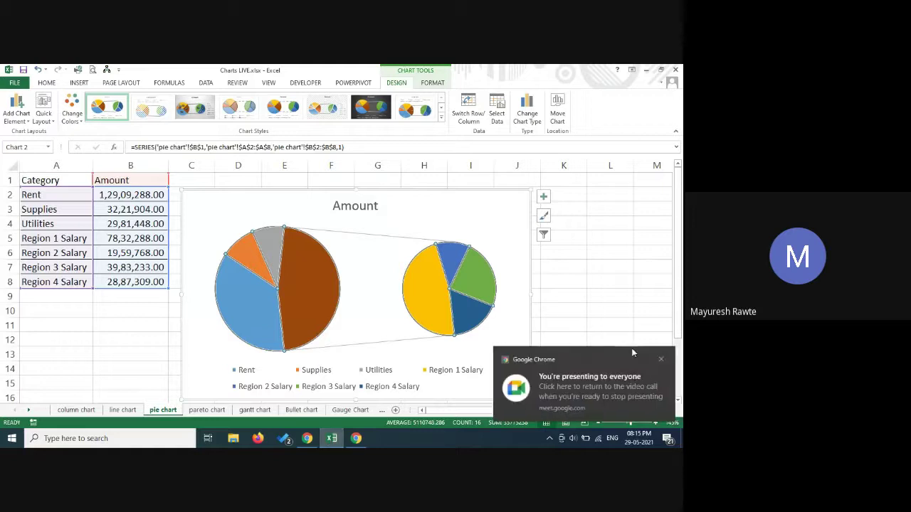
pyautogui.click(662, 361)
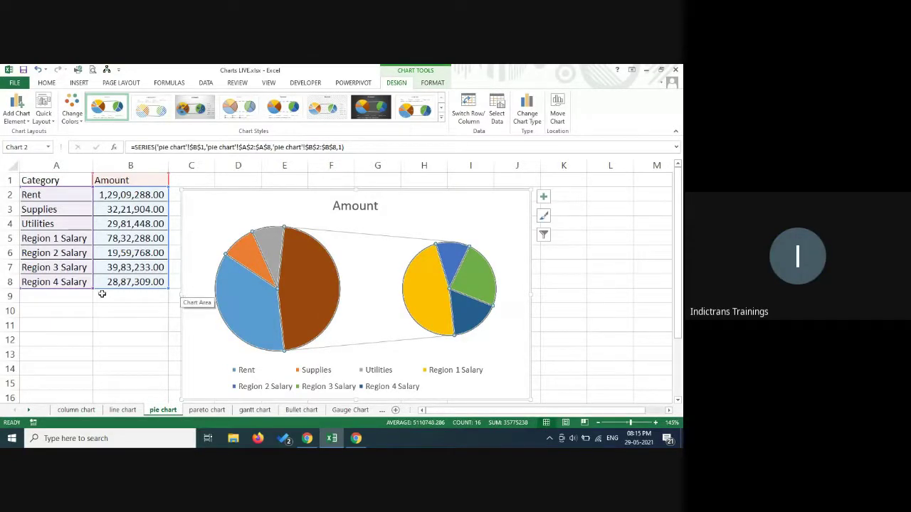
# Step: Try fewer values in the second plot of the Amount series, starting with 3, restore 4, and close the series formatting options
pyautogui.rightClick(290, 266)
pyautogui.click(349, 365)
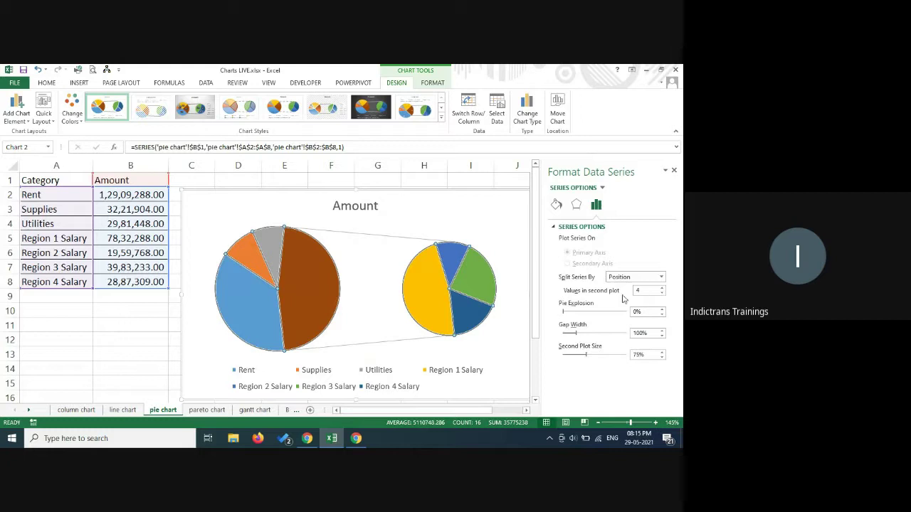
pyautogui.click(661, 295)
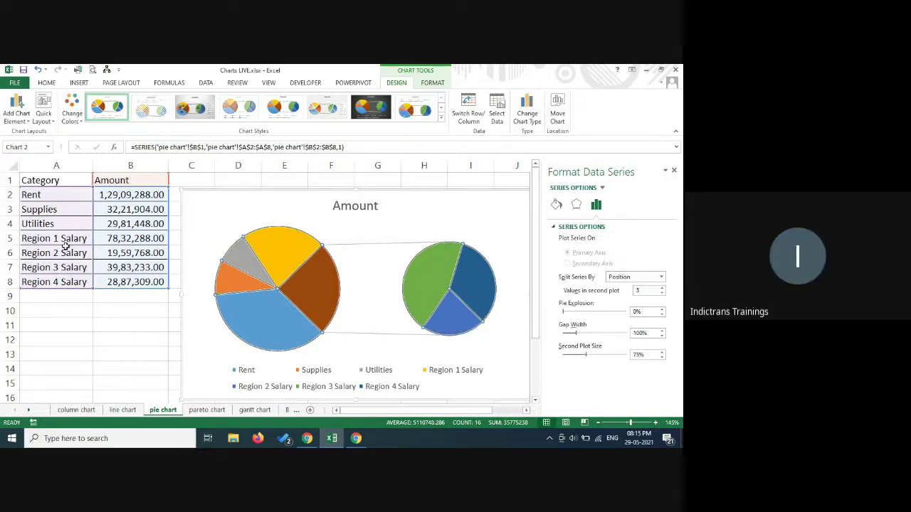
pyautogui.click(662, 289)
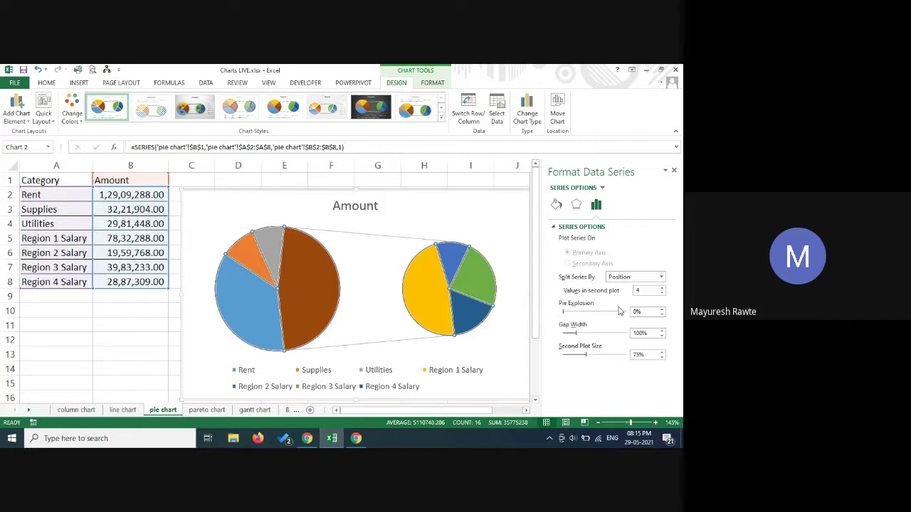
pyautogui.click(662, 293)
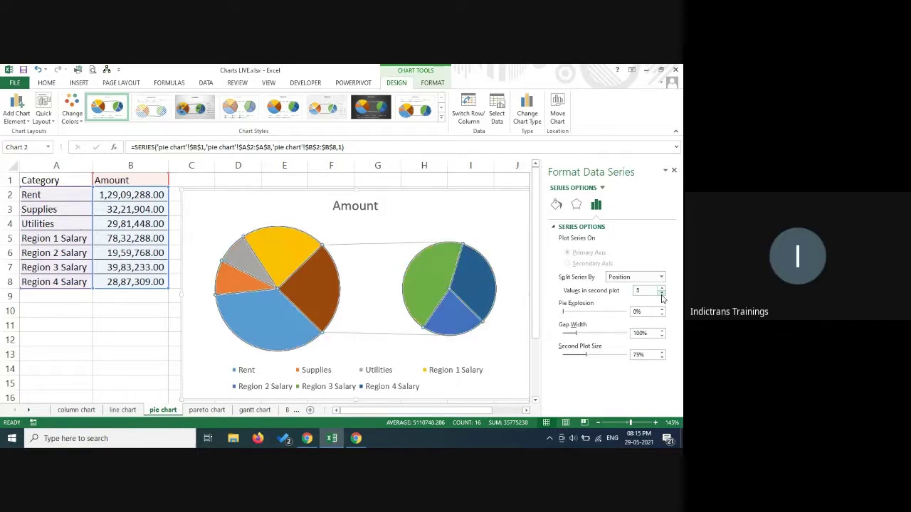
pyautogui.click(662, 293)
pyautogui.click(662, 288)
pyautogui.click(662, 288)
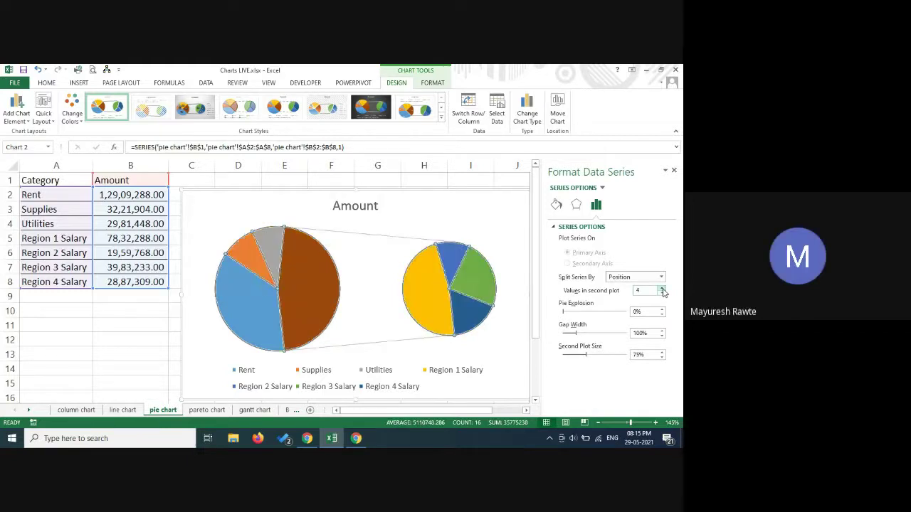
pyautogui.click(674, 171)
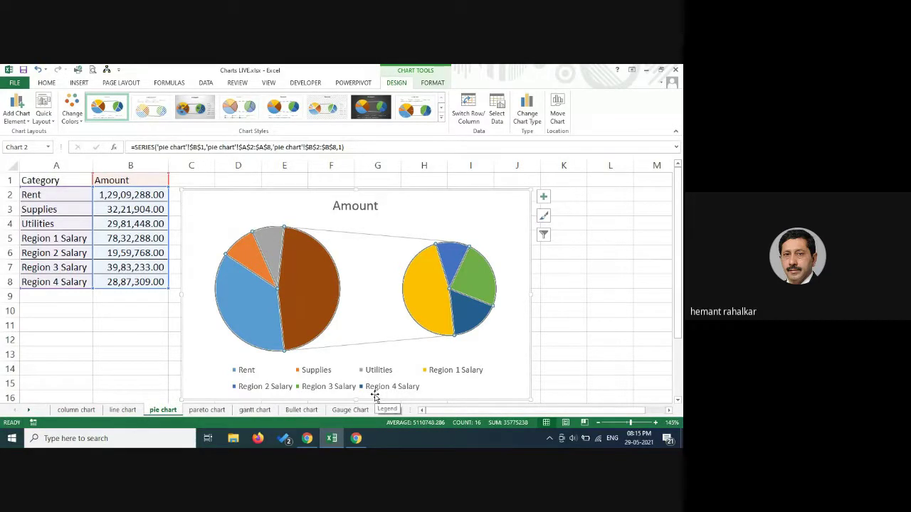
# Step: Go to the column chart sheet and check the formatting commands offered around the chart's horizontal axis
pyautogui.click(69, 412)
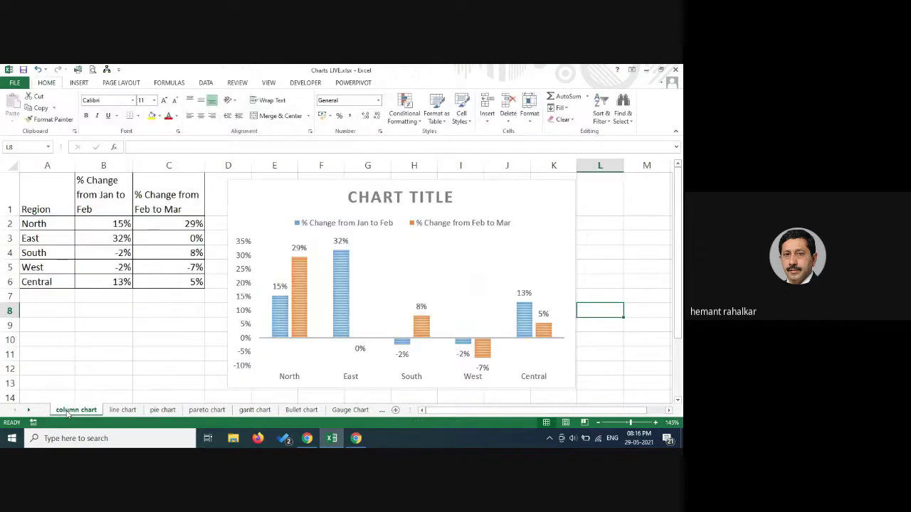
pyautogui.click(352, 379)
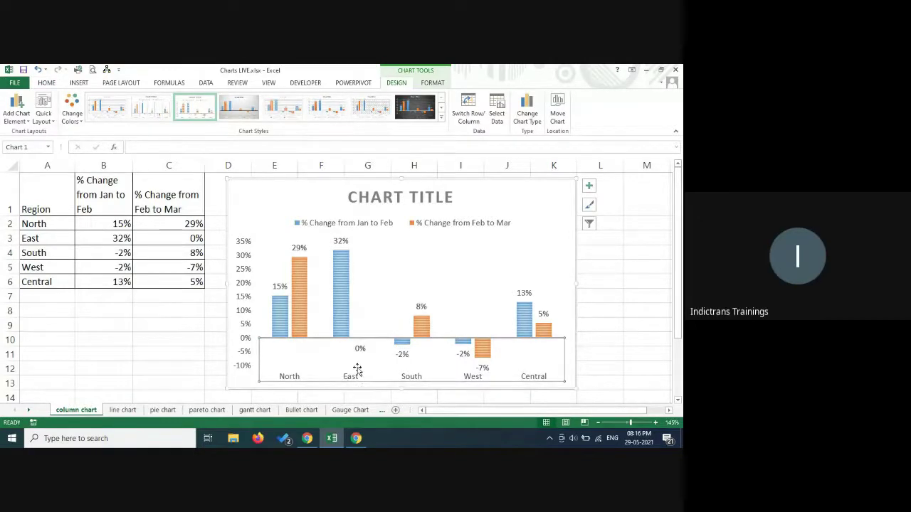
pyautogui.rightClick(356, 367)
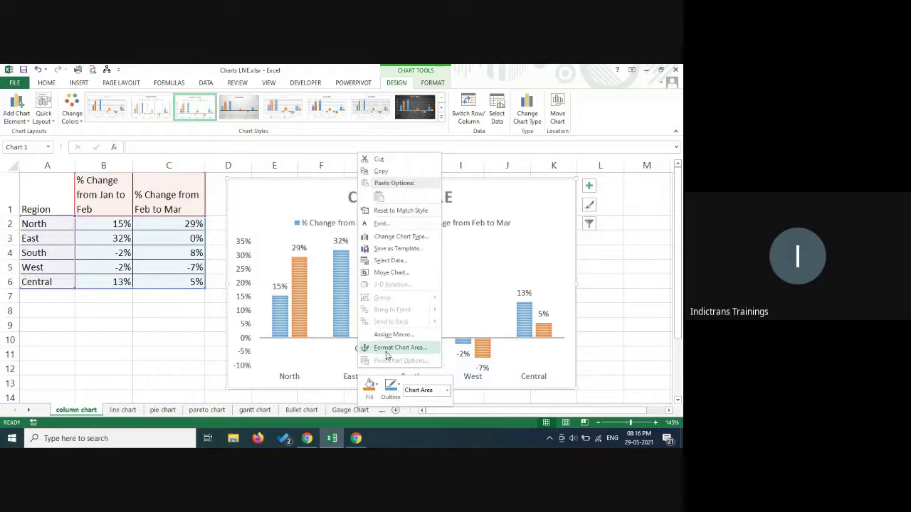
pyautogui.click(320, 378)
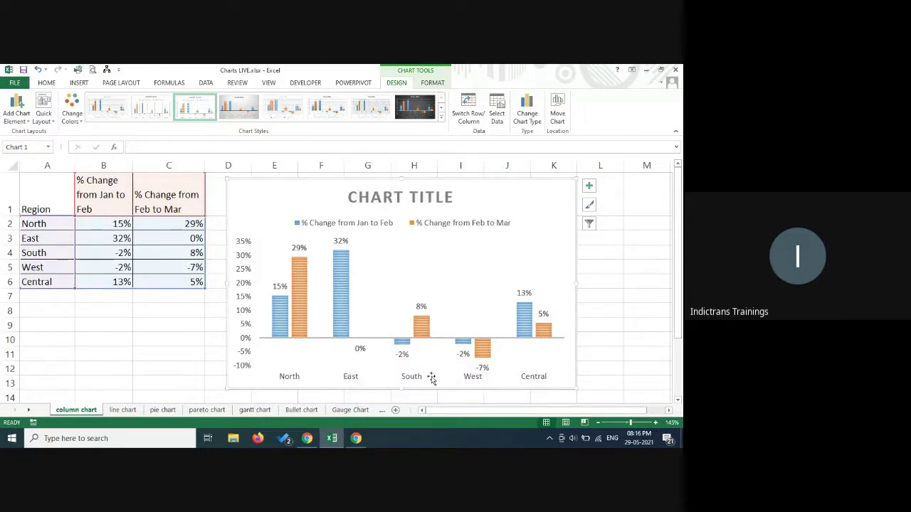
pyautogui.click(646, 308)
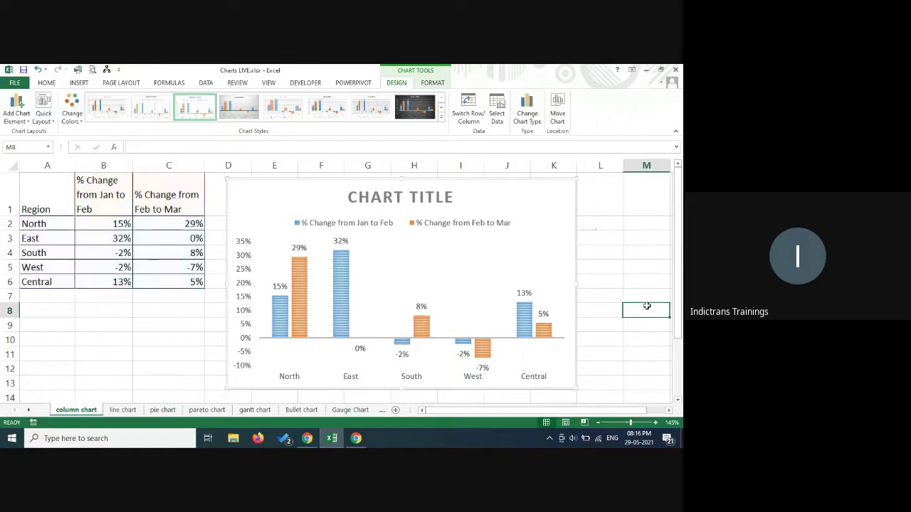
# Step: Compare the formatting commands offered for the column chart's data labels, chart area and plot area
pyautogui.click(473, 374)
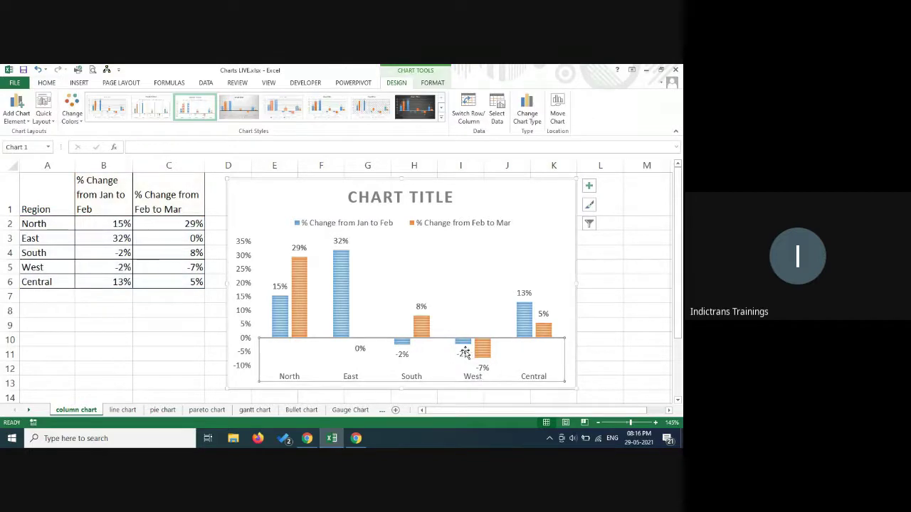
pyautogui.rightClick(464, 353)
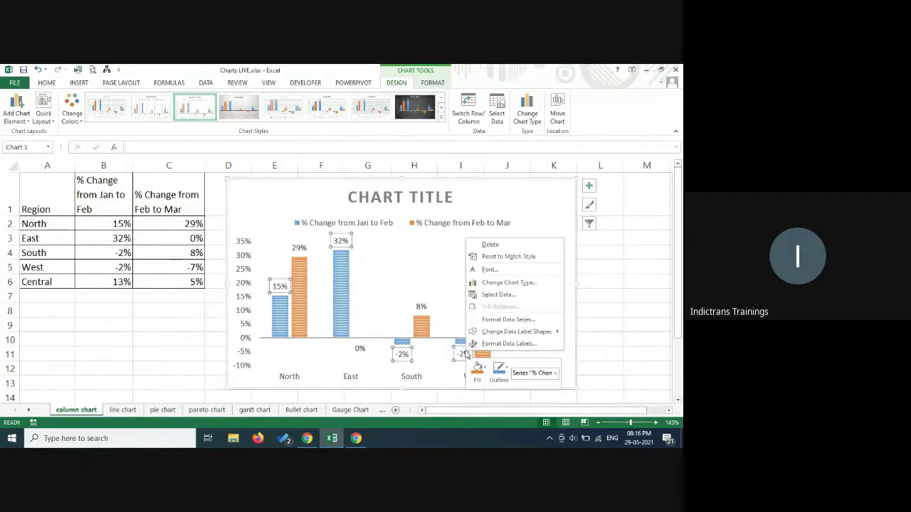
pyautogui.click(444, 376)
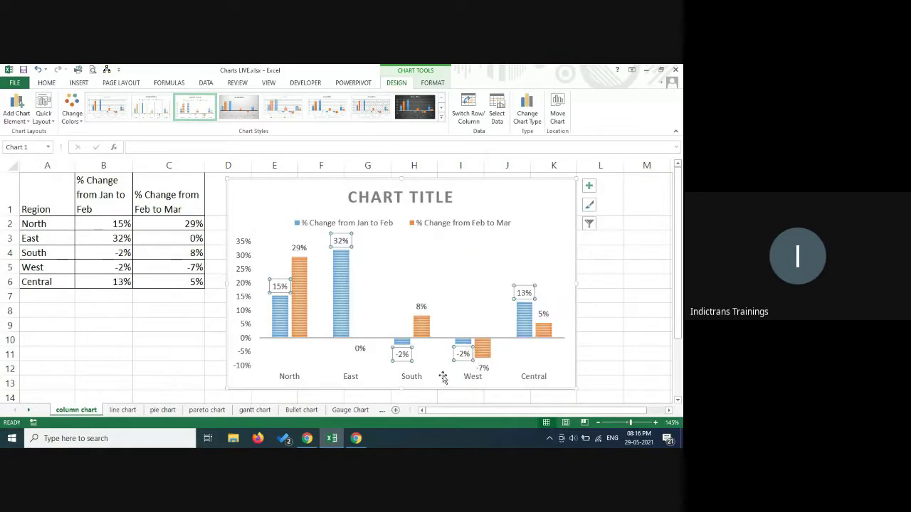
pyautogui.rightClick(443, 379)
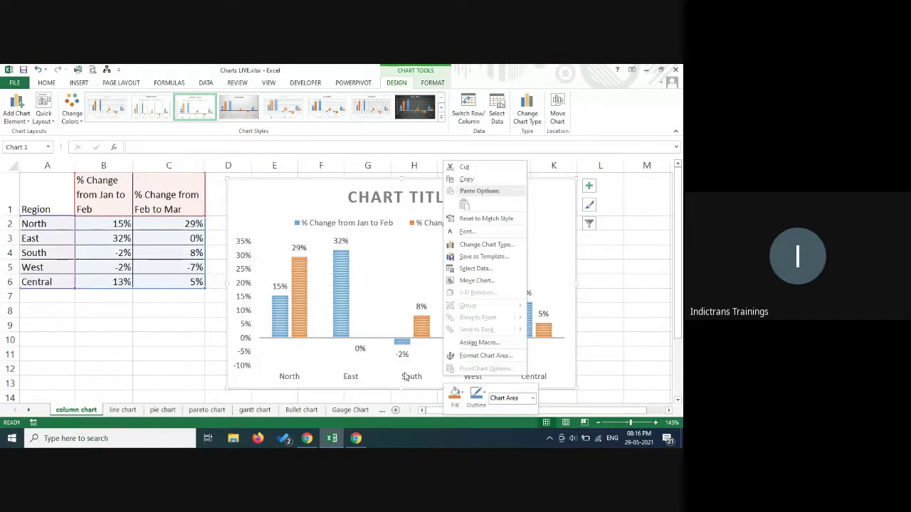
pyautogui.click(409, 376)
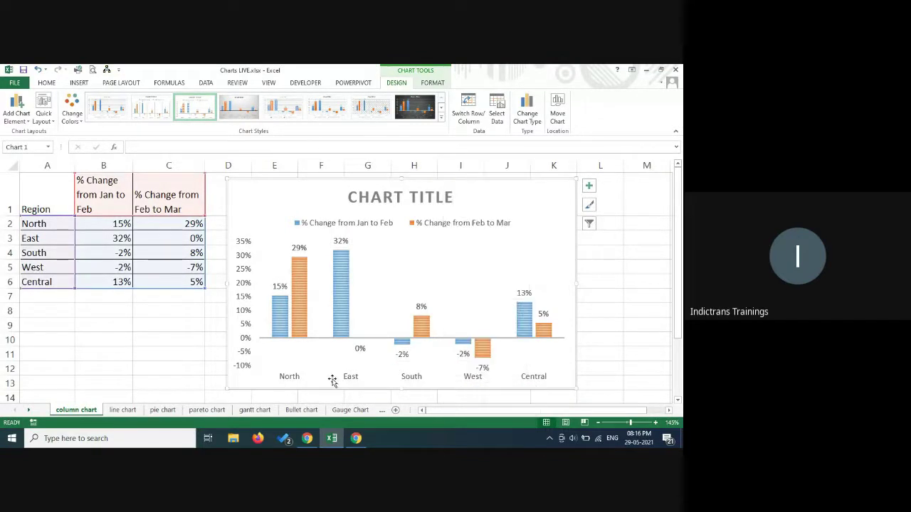
pyautogui.click(288, 377)
pyautogui.rightClick(560, 352)
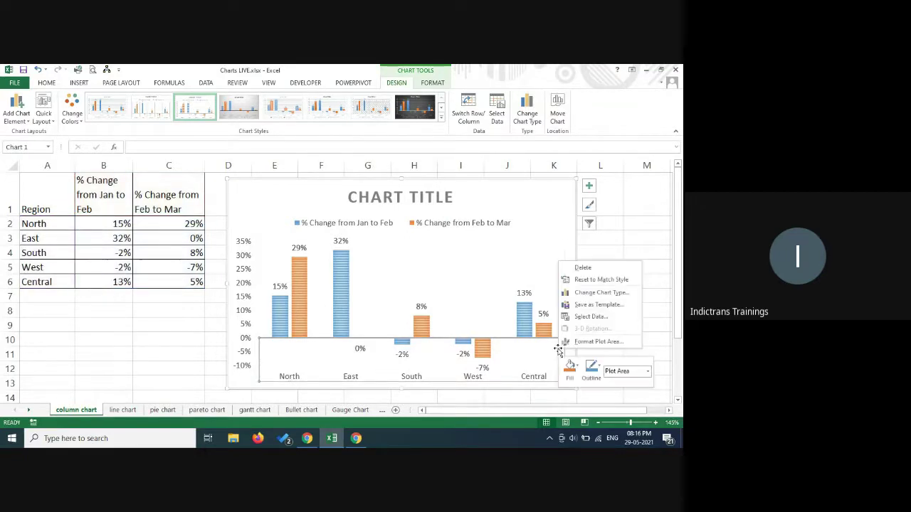
pyautogui.click(535, 376)
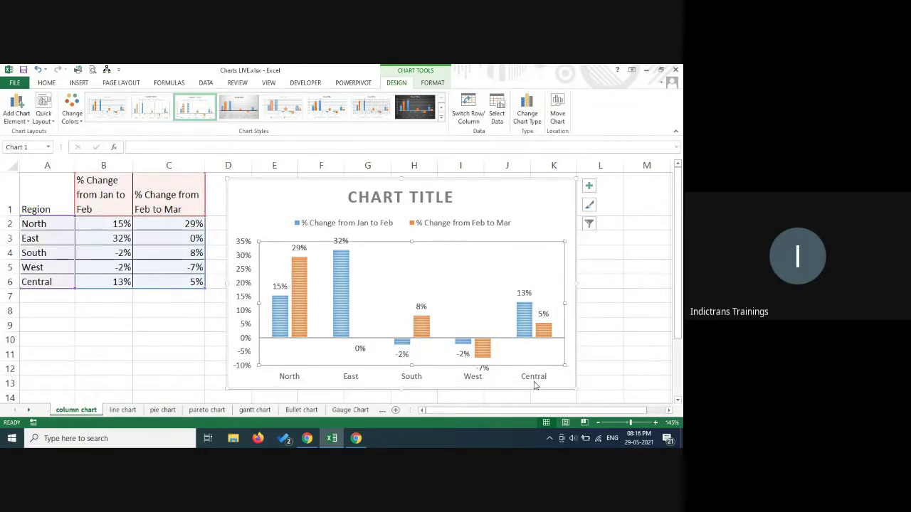
# Step: Examine the Labels settings in the column chart's horizontal axis formatting, including Label Position, and close the options
pyautogui.rightClick(537, 384)
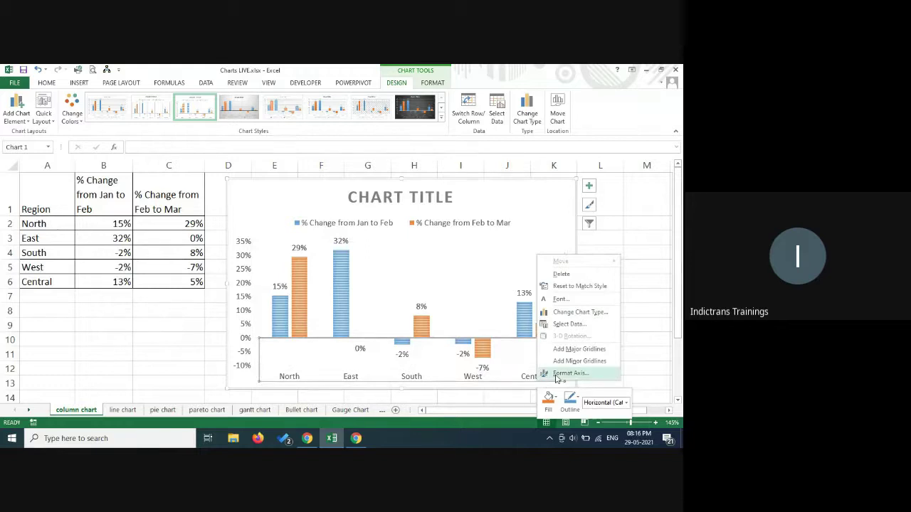
pyautogui.click(569, 373)
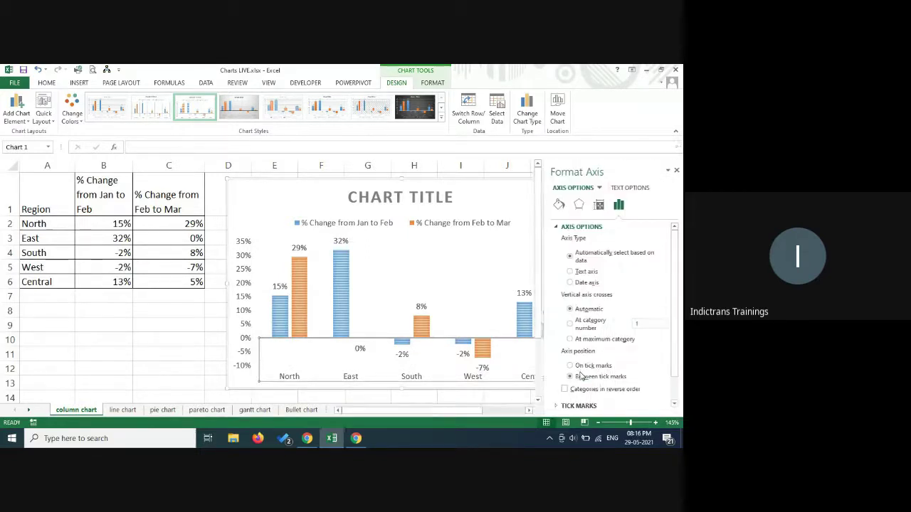
pyautogui.scroll(-1, 618, 314)
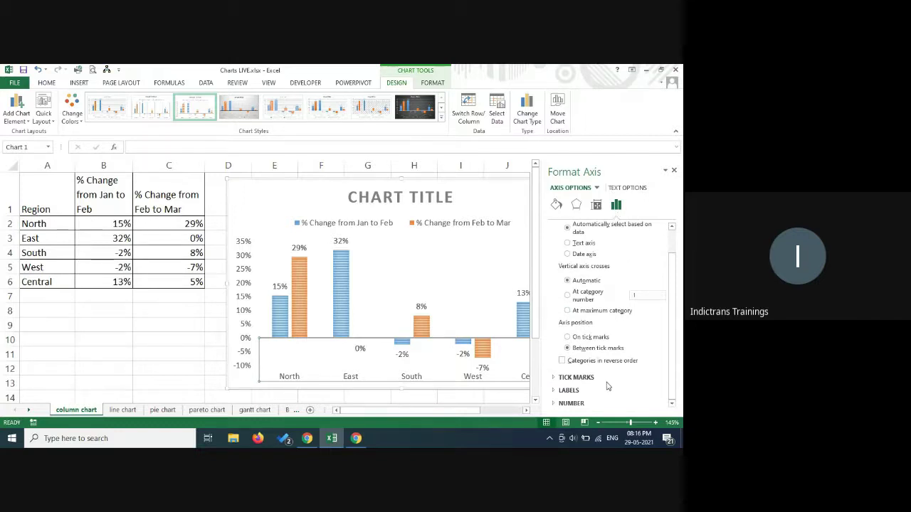
pyautogui.click(556, 392)
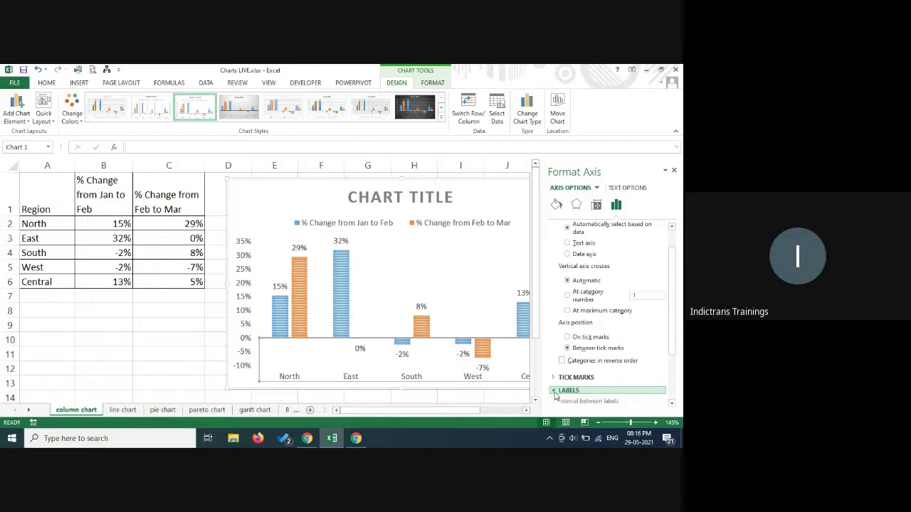
pyautogui.scroll(-3, 626, 359)
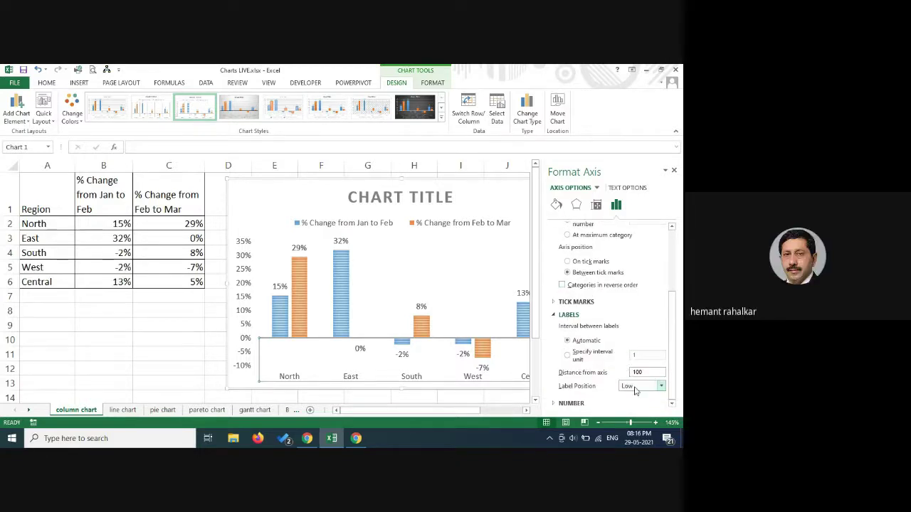
pyautogui.click(555, 316)
pyautogui.scroll(1, 674, 305)
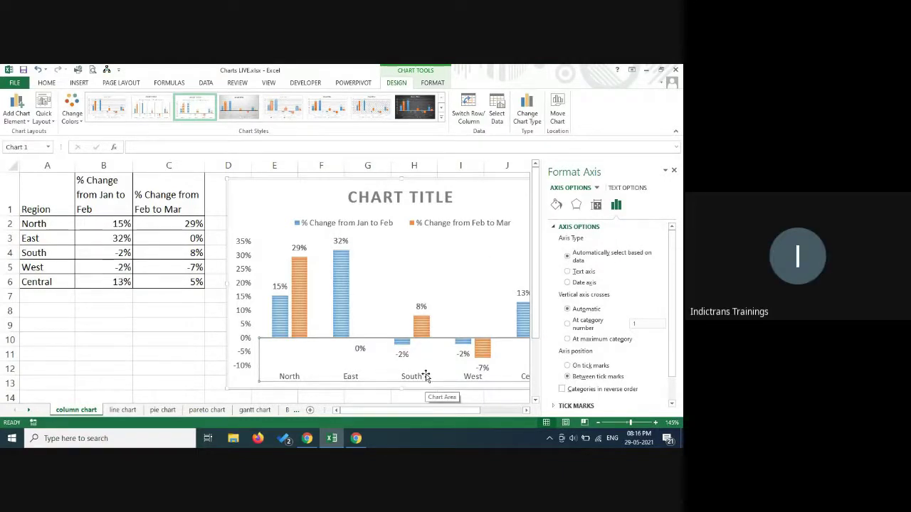
pyautogui.click(674, 172)
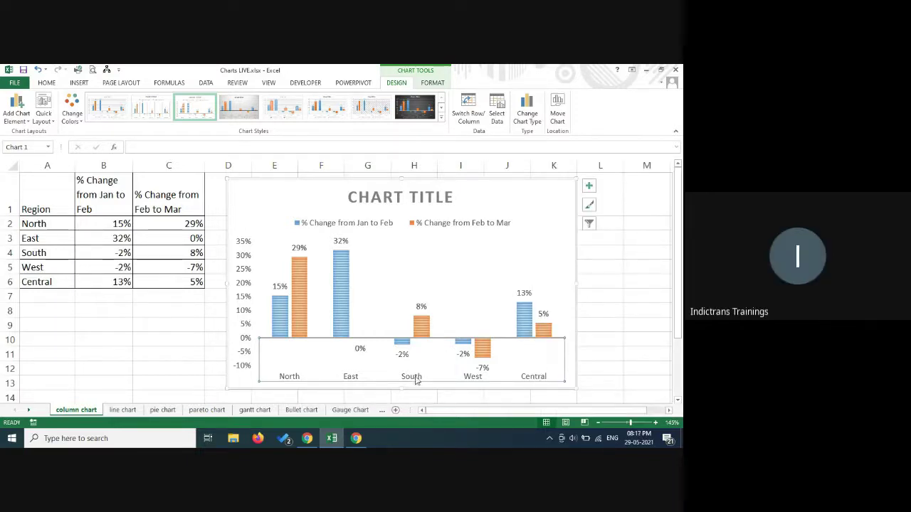
# Step: Review the horizontal axis's Label Position setting once more, close the axis formatting options, and deselect the column chart
pyautogui.rightClick(477, 382)
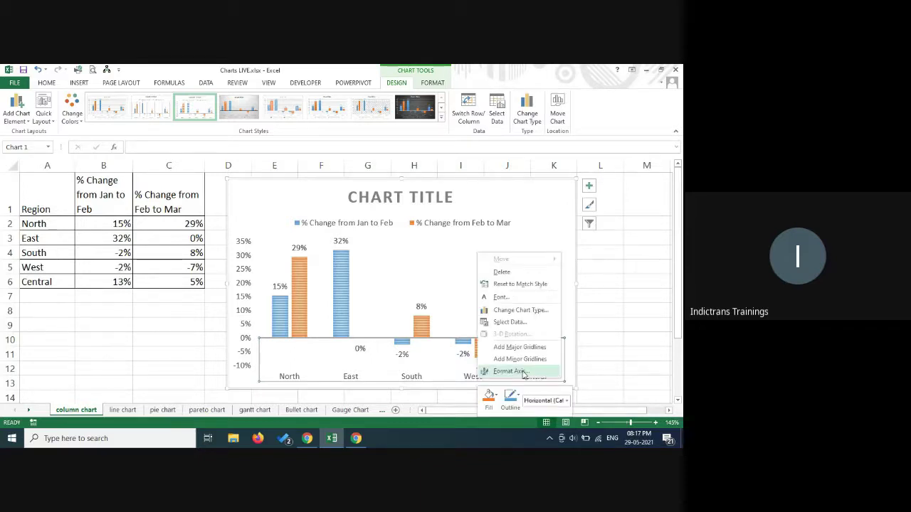
pyautogui.click(509, 371)
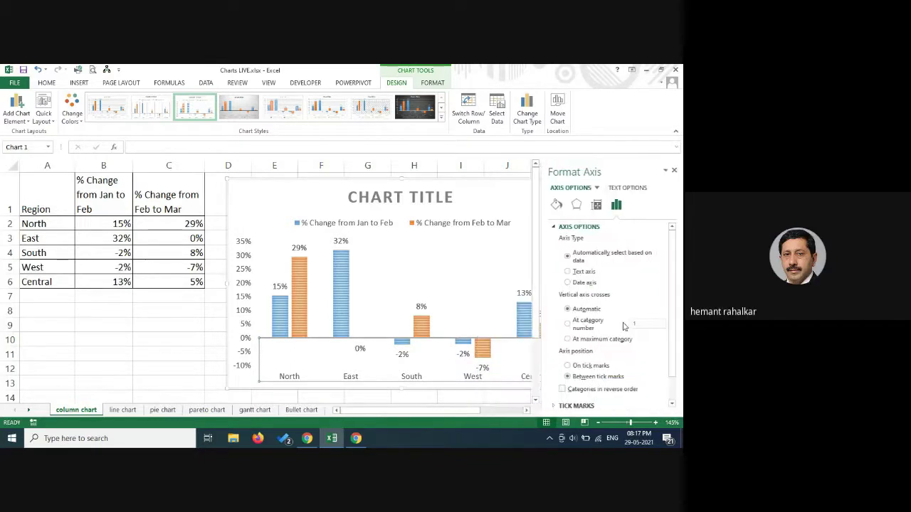
pyautogui.scroll(-1, 623, 361)
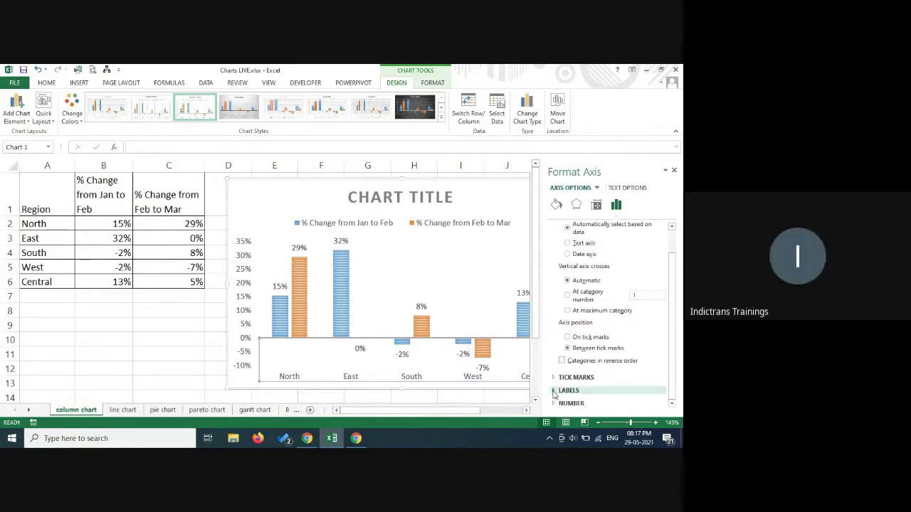
pyautogui.click(607, 390)
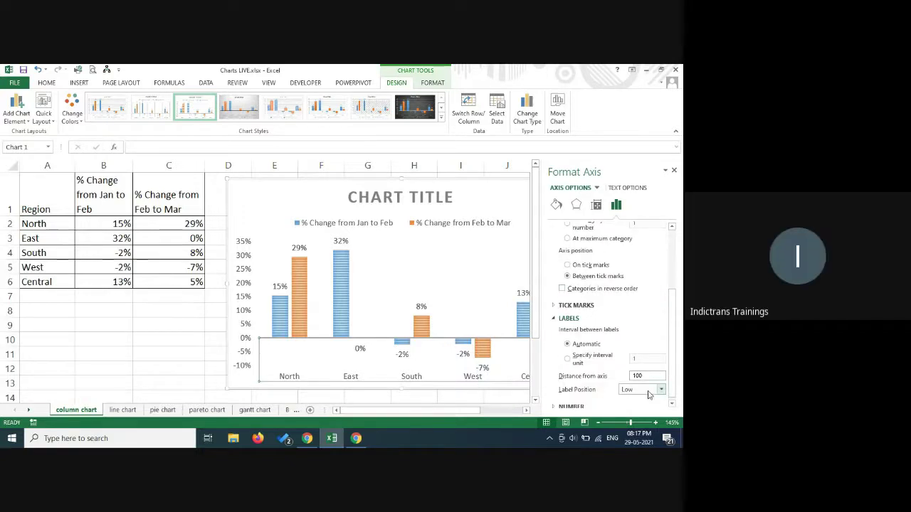
pyautogui.click(674, 170)
pyautogui.click(629, 266)
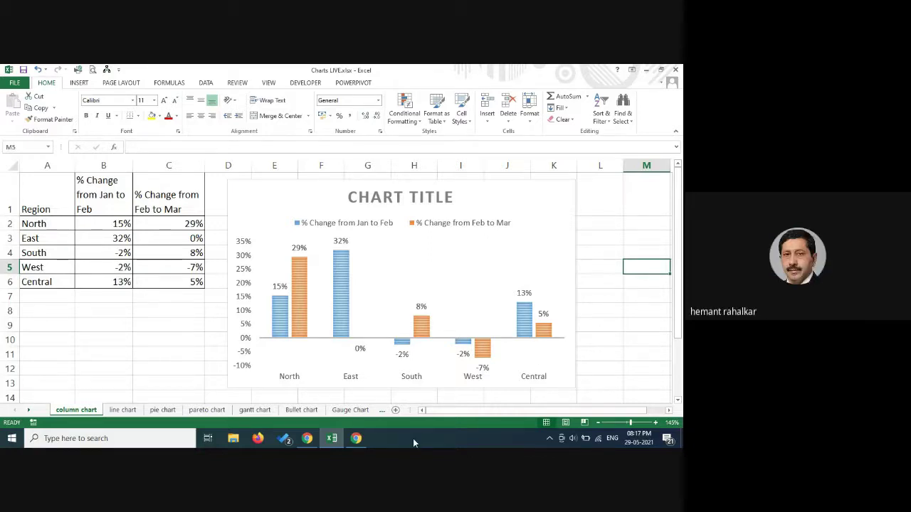
# Step: Check the Google Meet chat and participant list, return to the Excel workbook, and dismiss the presenting notification
pyautogui.click(307, 440)
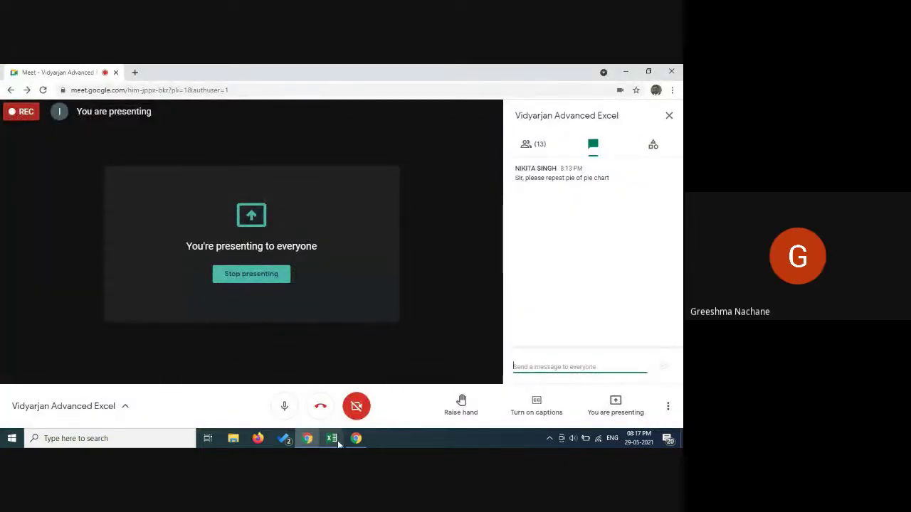
pyautogui.click(333, 439)
pyautogui.click(306, 439)
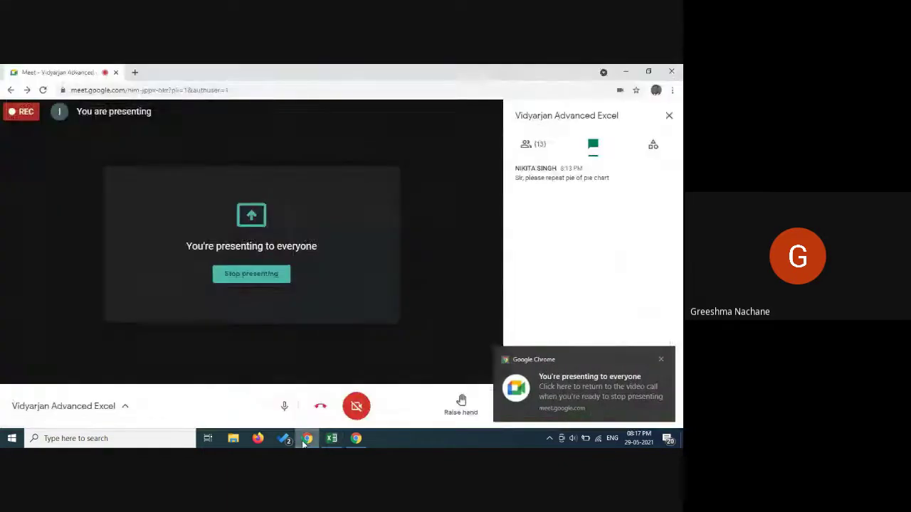
pyautogui.click(535, 145)
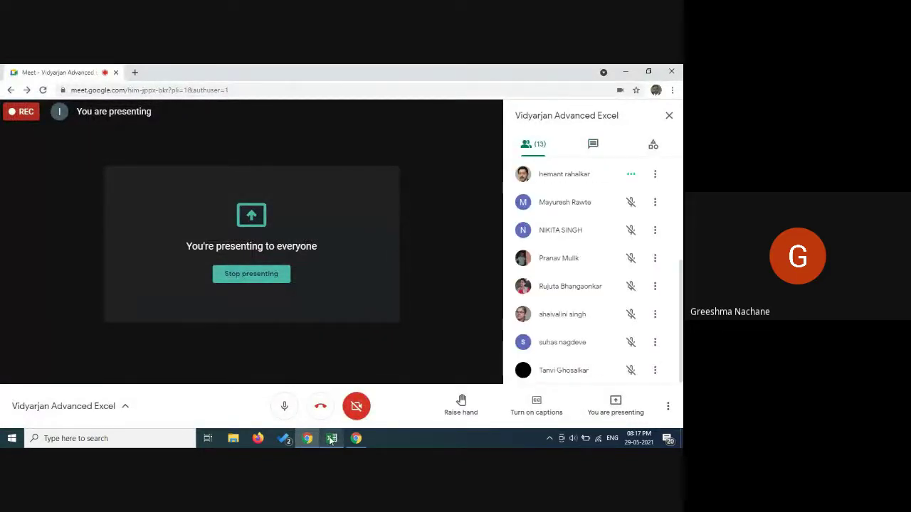
pyautogui.scroll(3, 613, 304)
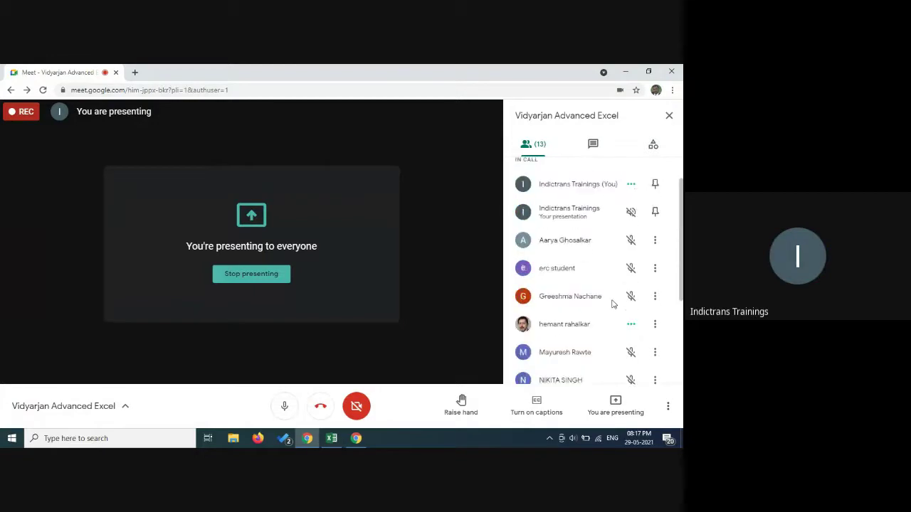
pyautogui.click(338, 440)
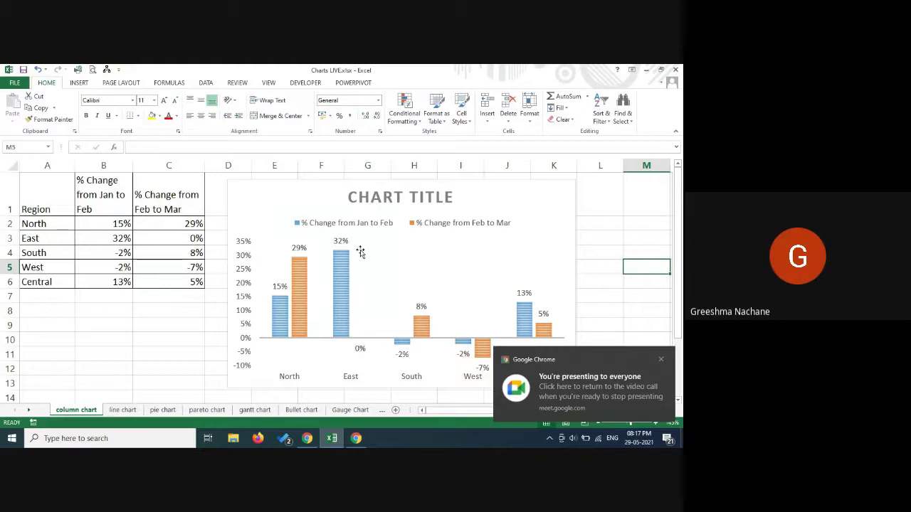
pyautogui.click(661, 360)
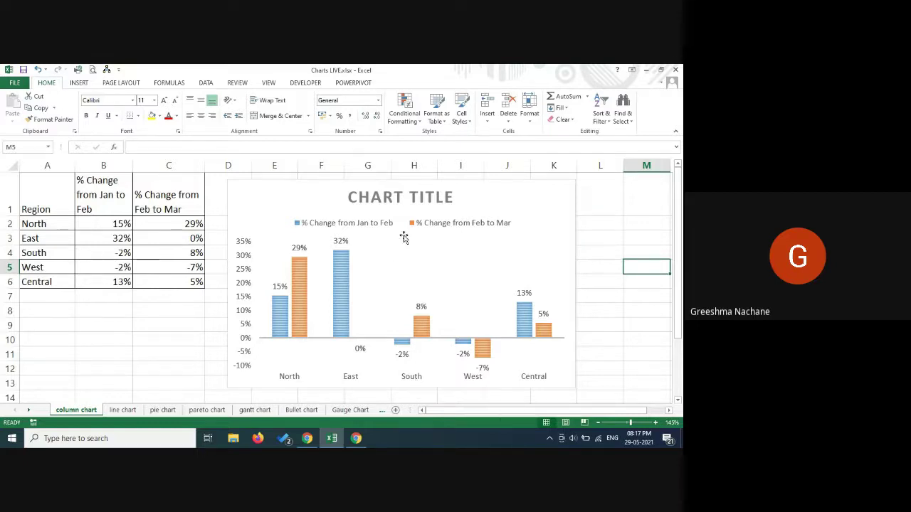
# Step: Try chart Styles 3, 5, 6 and 7 on the column chart and apply Style 1
pyautogui.click(537, 203)
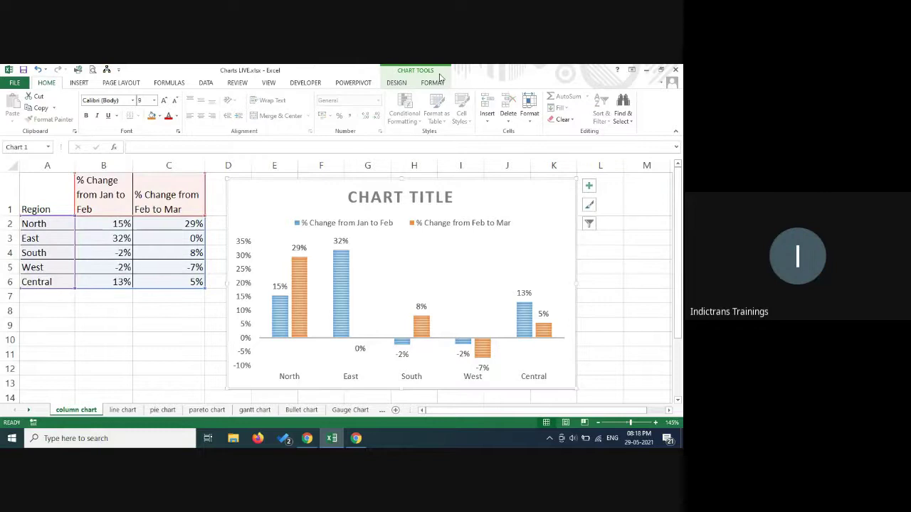
pyautogui.click(396, 83)
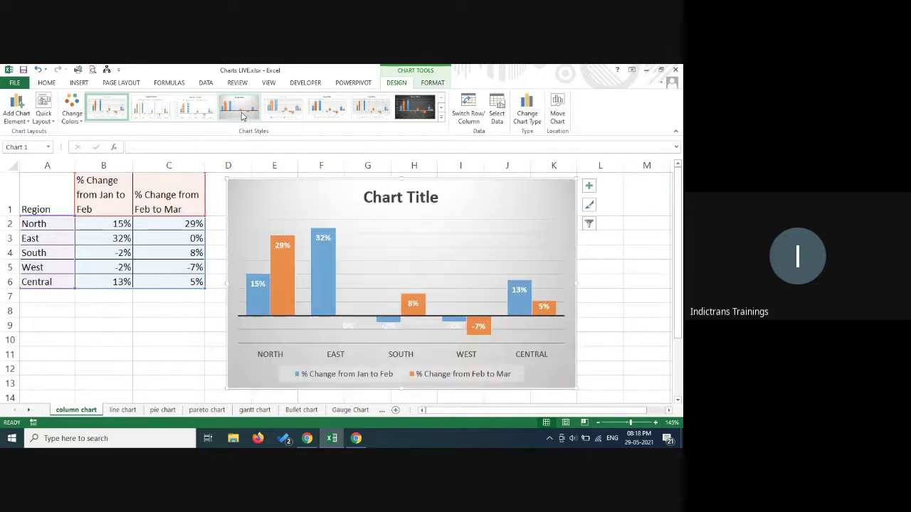
pyautogui.click(194, 106)
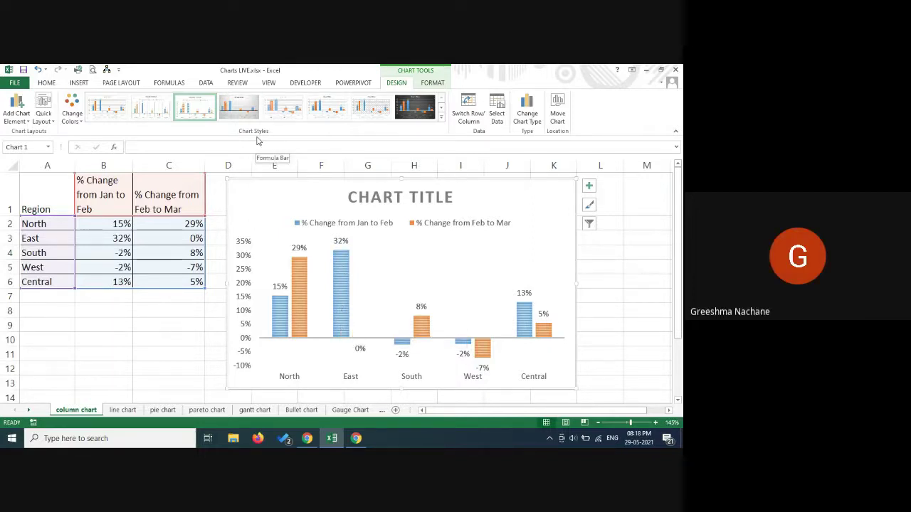
pyautogui.click(292, 108)
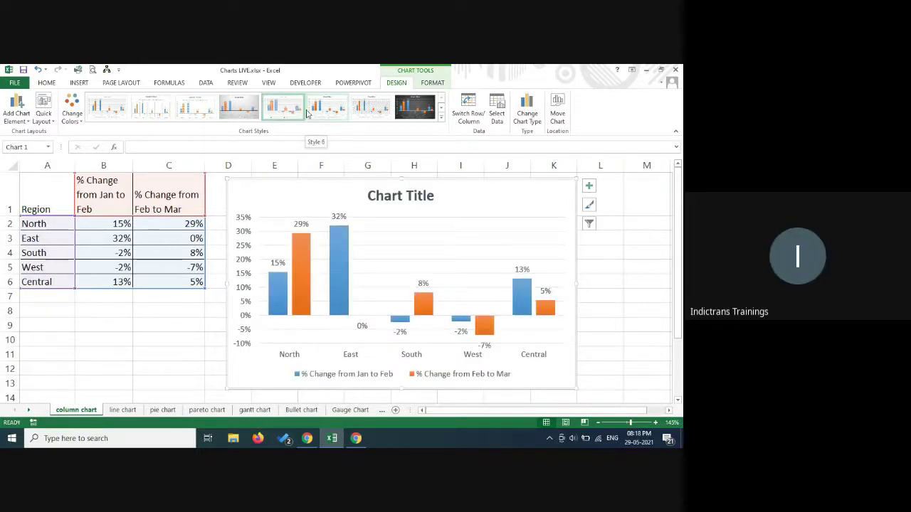
pyautogui.click(313, 108)
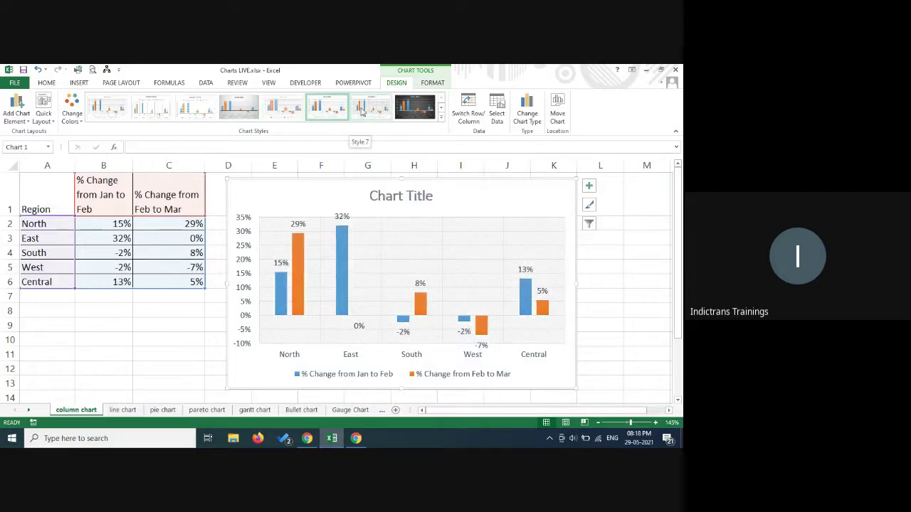
pyautogui.click(362, 110)
pyautogui.click(441, 108)
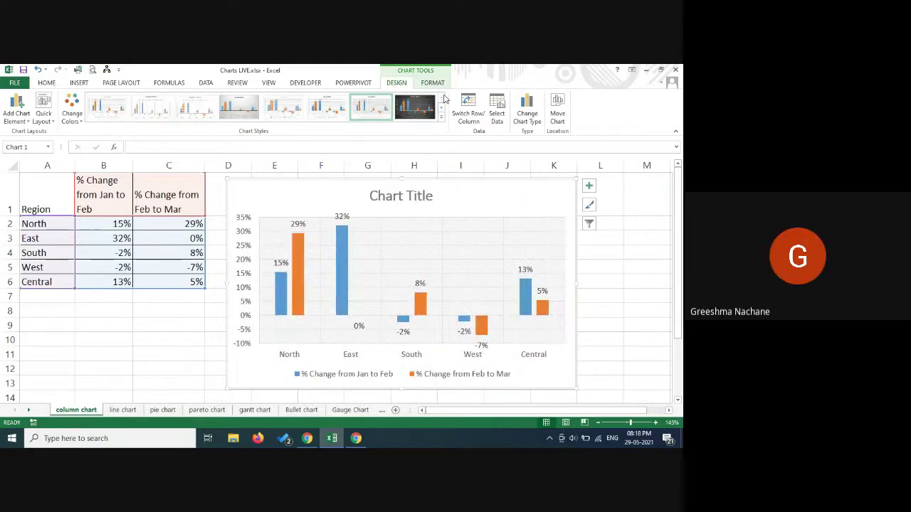
pyautogui.click(107, 117)
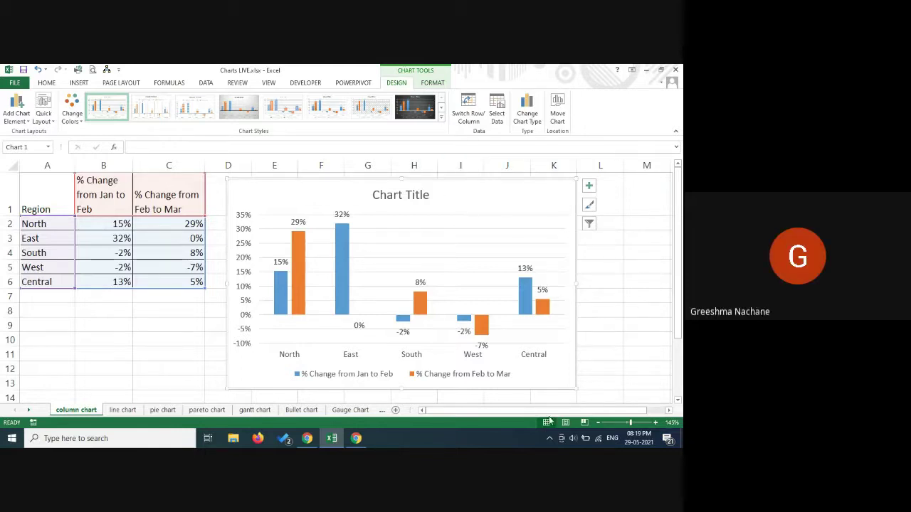
# Step: Look through the participant list in the Google Meet call and return to the Excel workbook
pyautogui.click(357, 440)
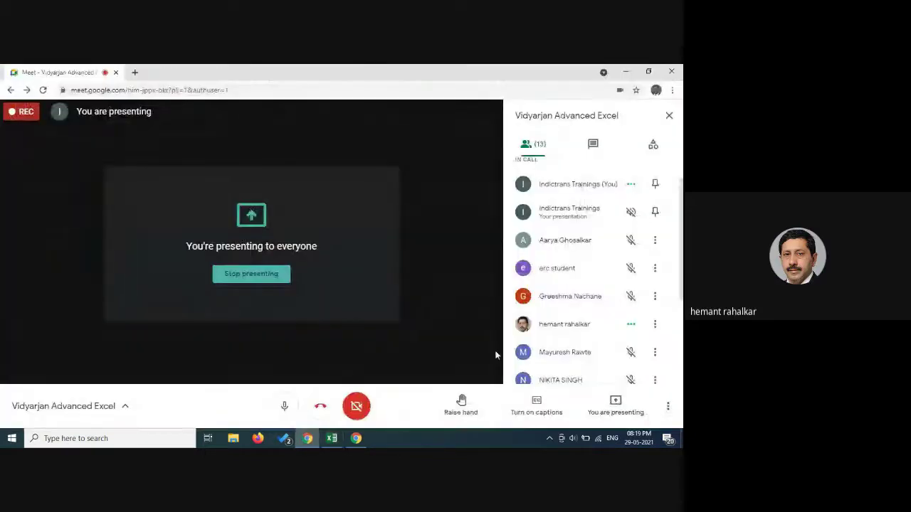
pyautogui.scroll(-3, 578, 321)
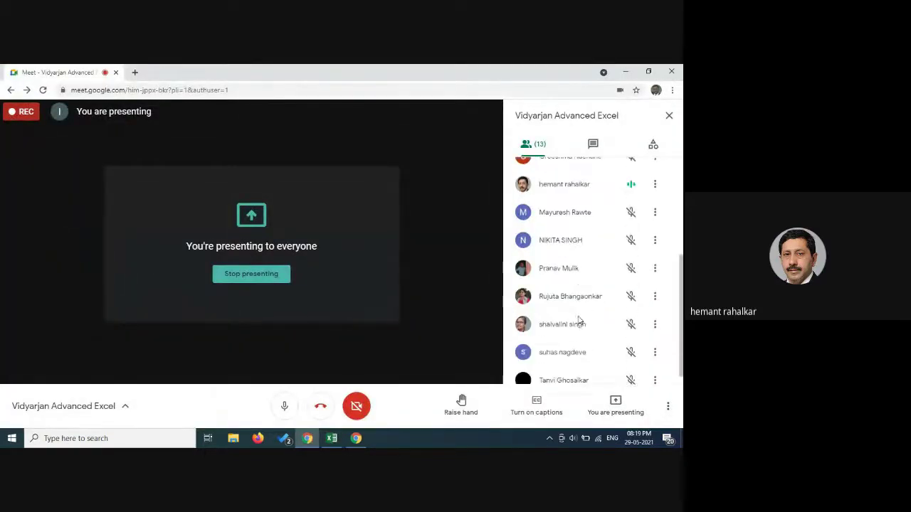
pyautogui.scroll(3, 579, 321)
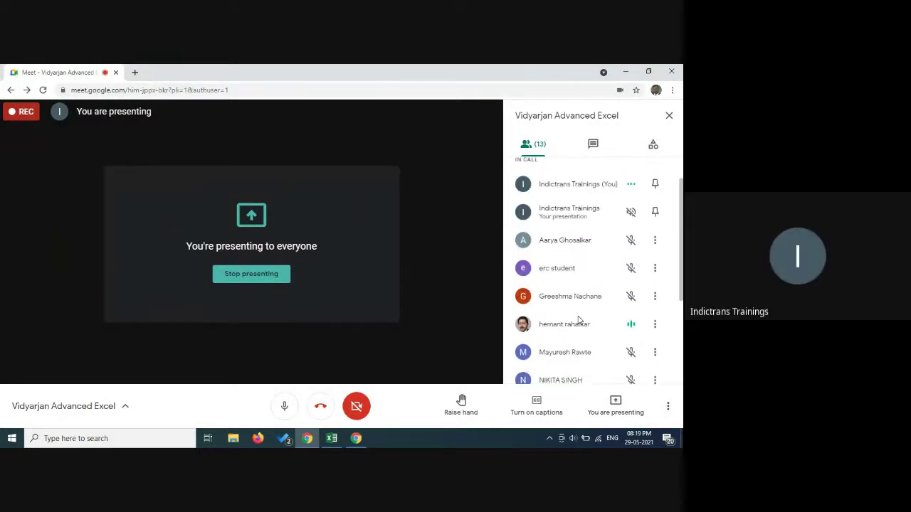
pyautogui.click(332, 438)
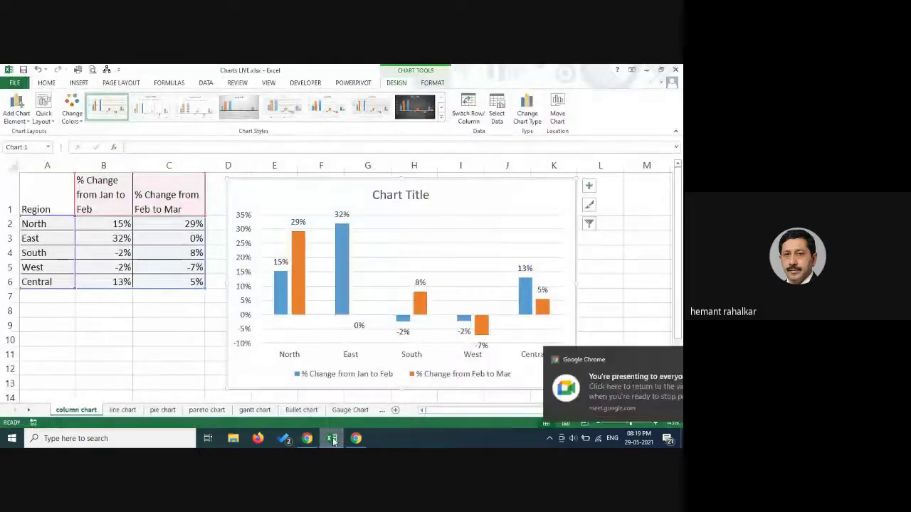
# Step: Go to the line chart sheet, switch the chart's rows and columns, and switch them back to the original arrangement
pyautogui.click(116, 410)
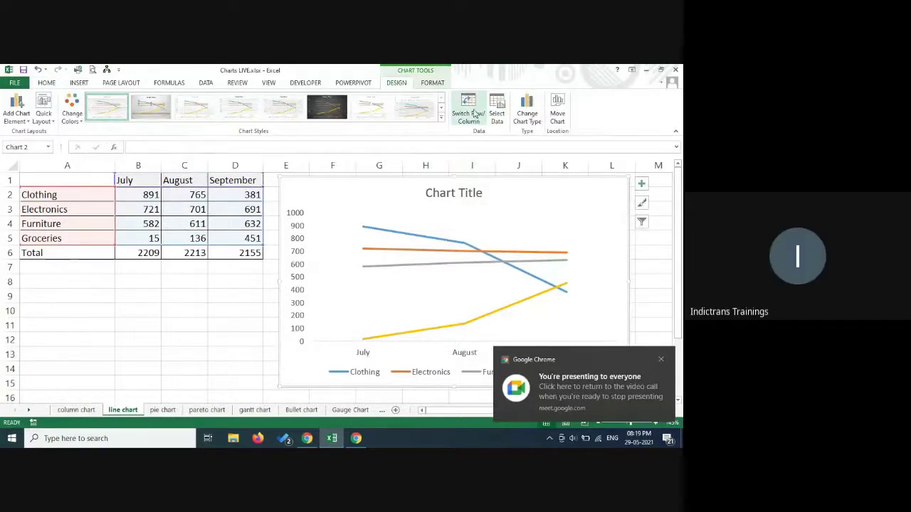
pyautogui.click(471, 114)
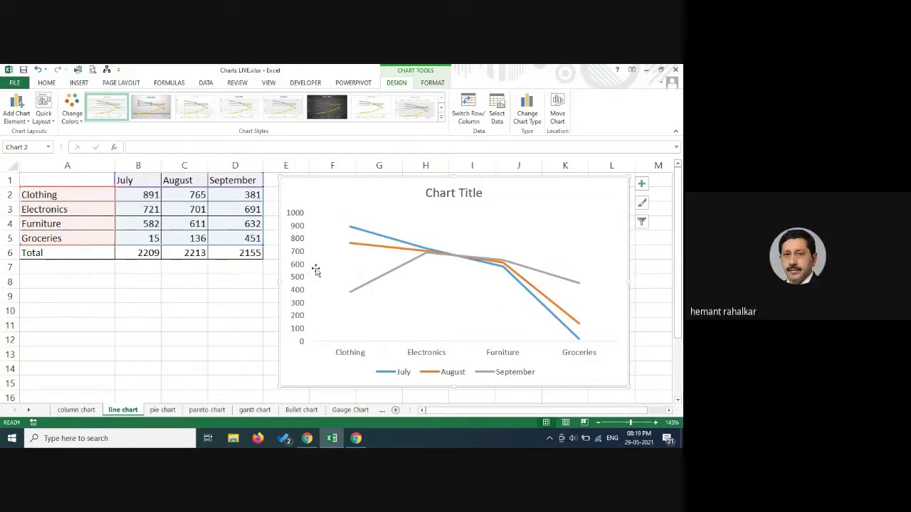
pyautogui.click(462, 116)
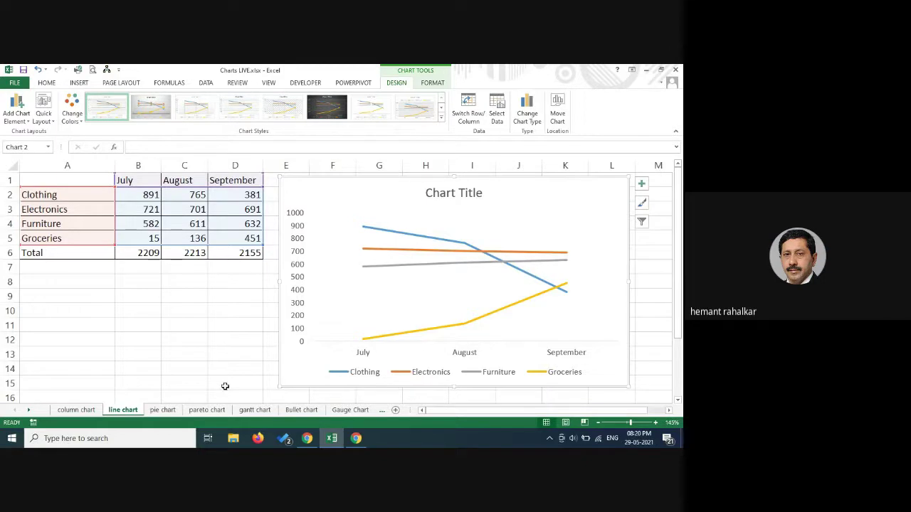
# Step: Check the Google Meet chat for new messages, return to Excel, and dismiss the presenting notification
pyautogui.click(307, 438)
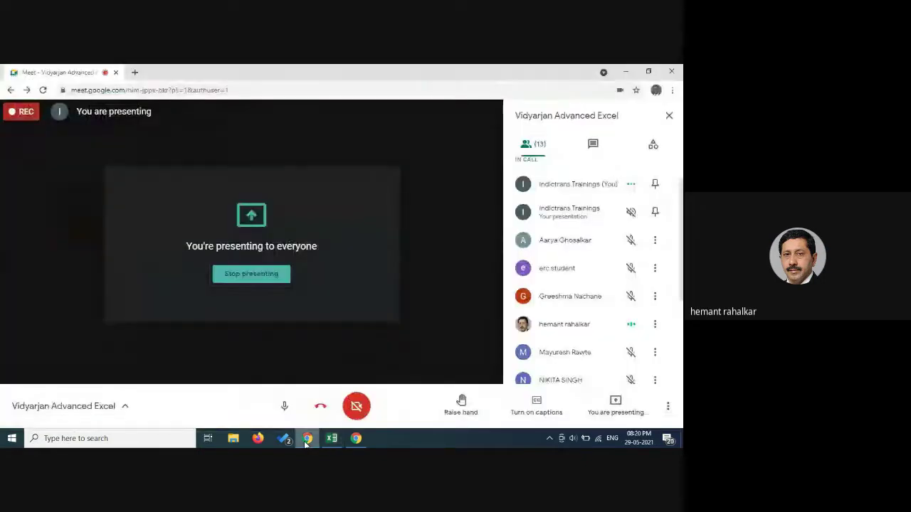
pyautogui.click(593, 145)
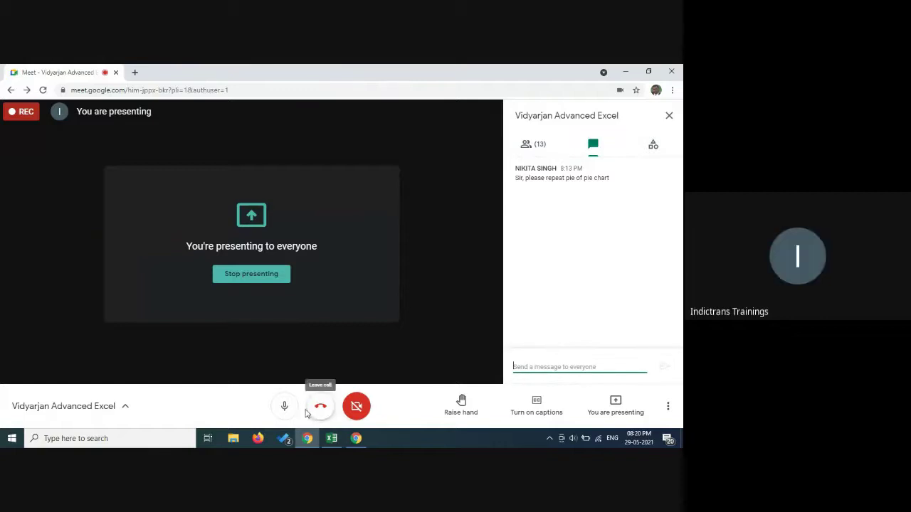
pyautogui.click(332, 438)
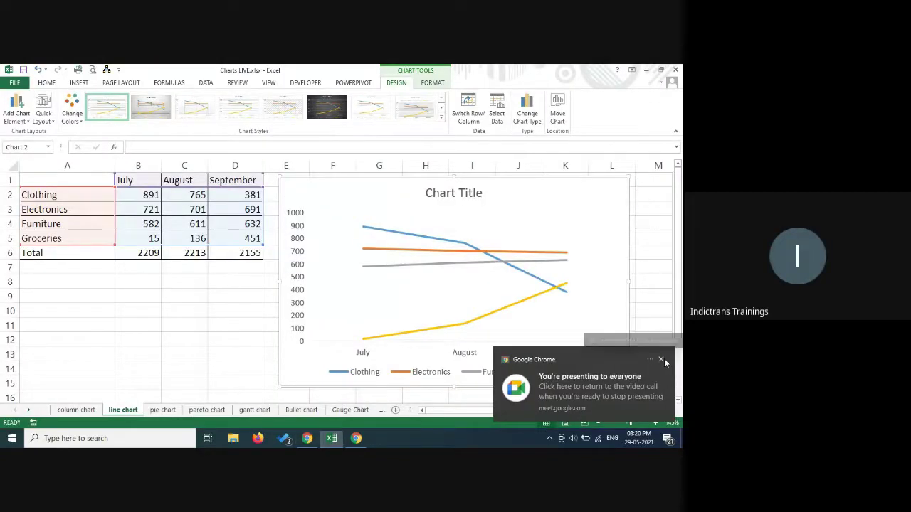
pyautogui.click(662, 360)
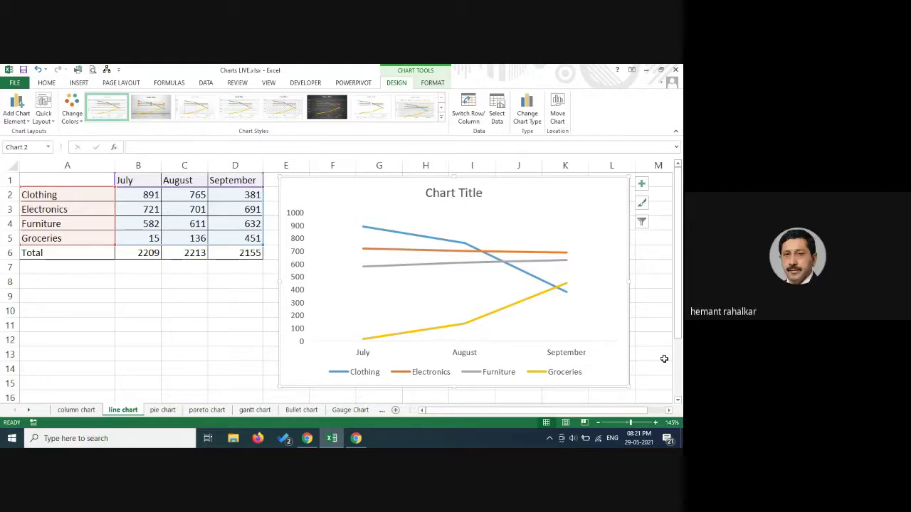
# Step: Go to the pie chart sheet and check the formatting commands offered for individual slices of the main pie
pyautogui.click(163, 410)
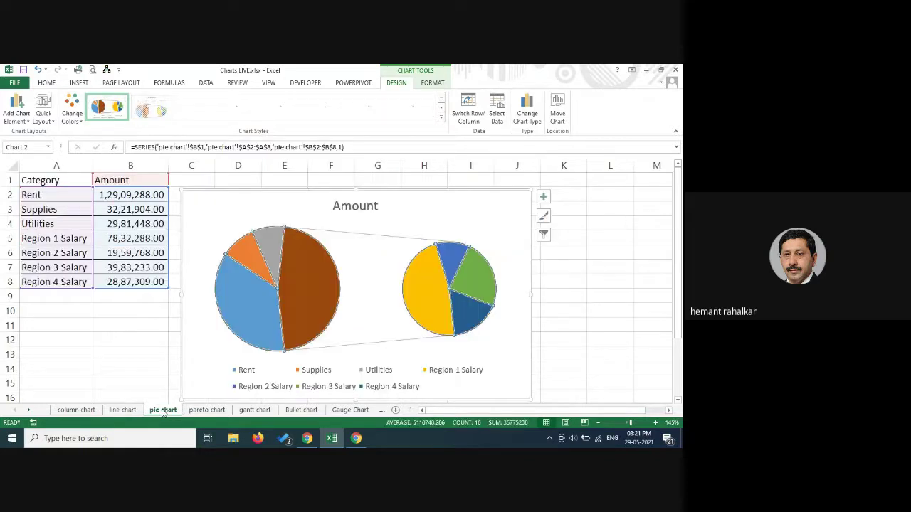
pyautogui.rightClick(298, 266)
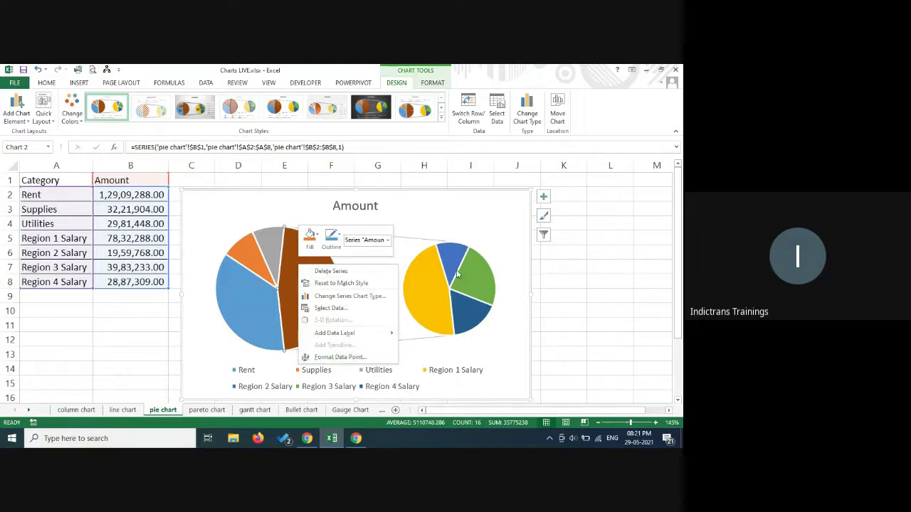
pyautogui.press('Escape')
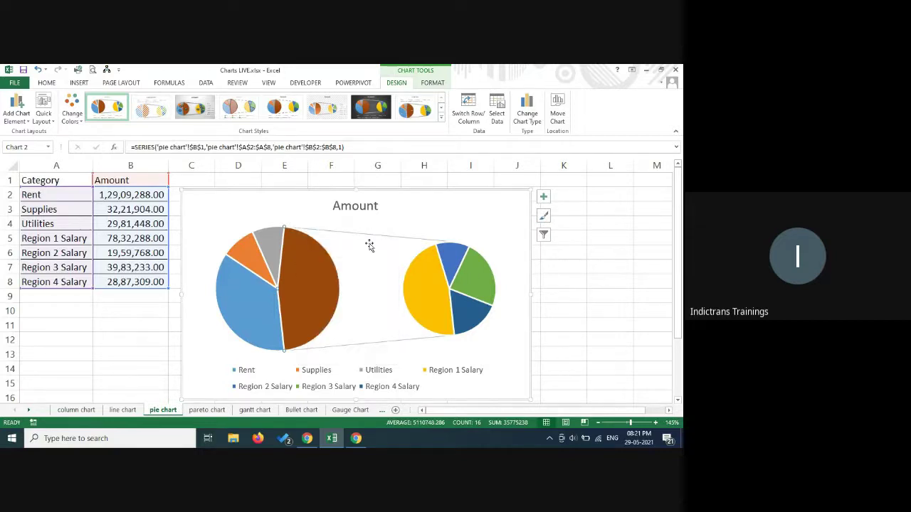
pyautogui.rightClick(272, 246)
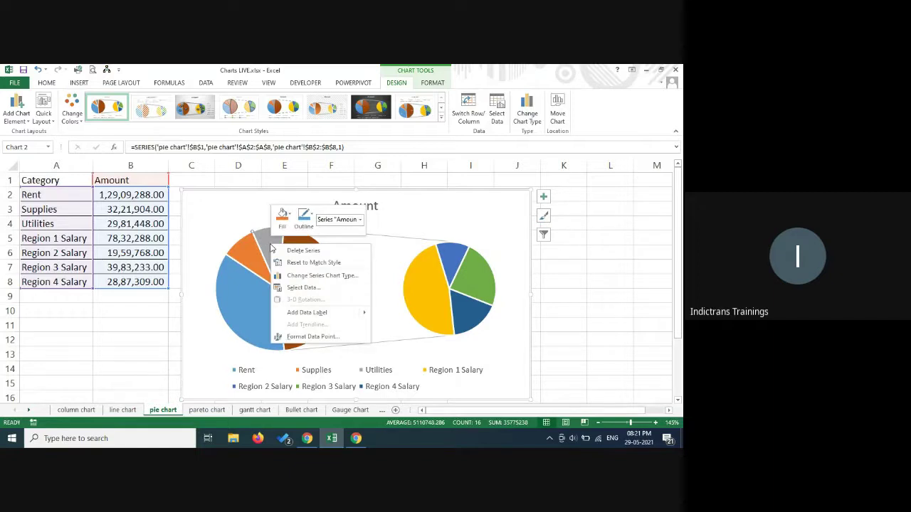
pyautogui.click(577, 287)
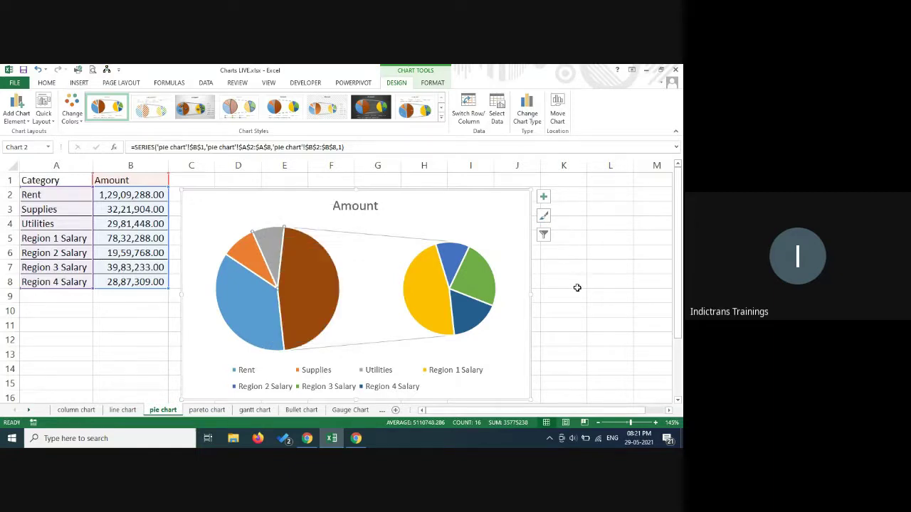
pyautogui.click(577, 288)
# Step: Examine the pie of pie's Format Data Series options, including Split Series By and Values in second plot, and close them
pyautogui.click(314, 265)
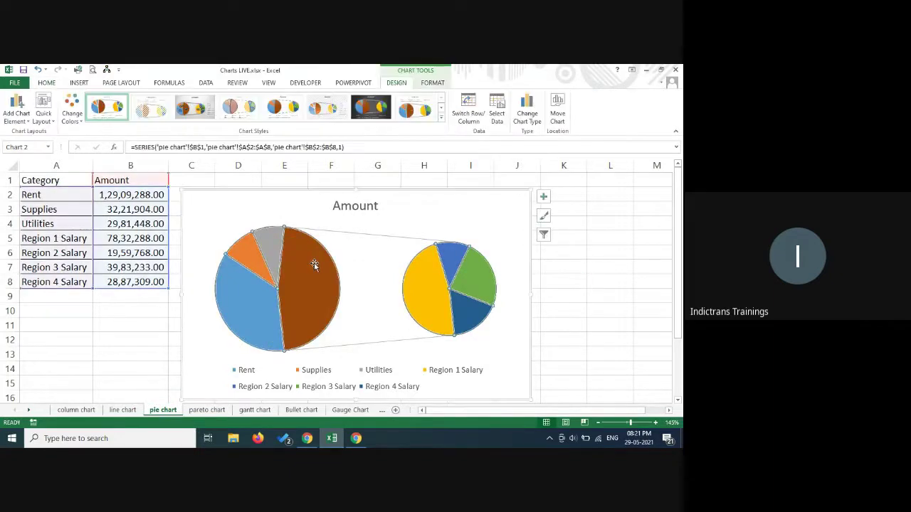
pyautogui.rightClick(314, 266)
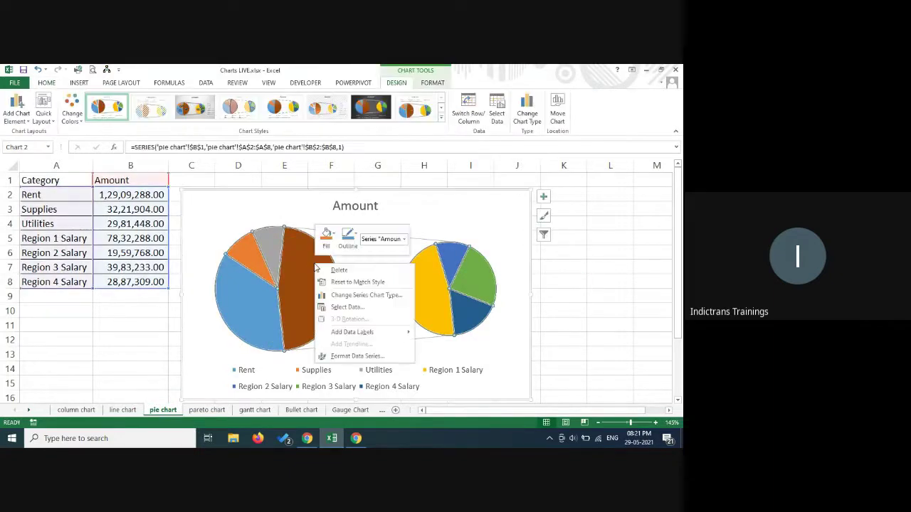
pyautogui.click(360, 356)
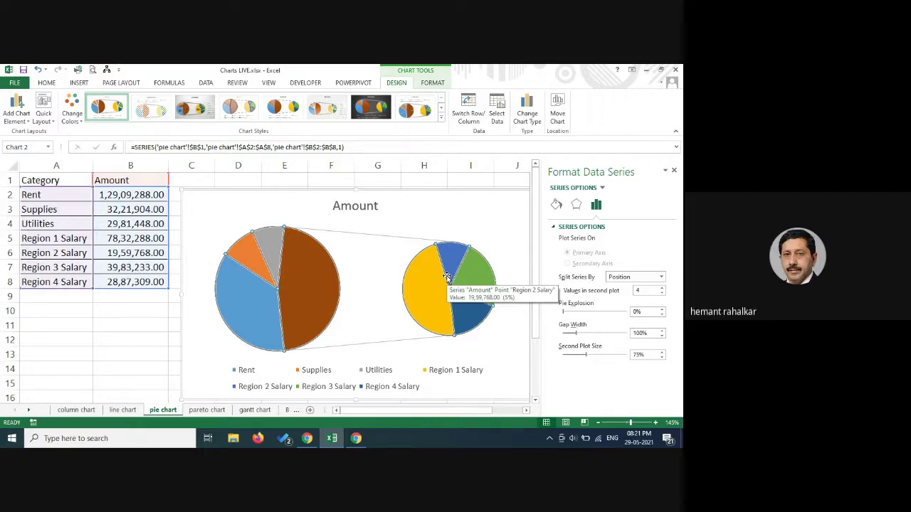
pyautogui.click(675, 173)
# Step: Check the formatting commands offered for a single slice of the pie of pie's second plot and dismiss them
pyautogui.click(274, 291)
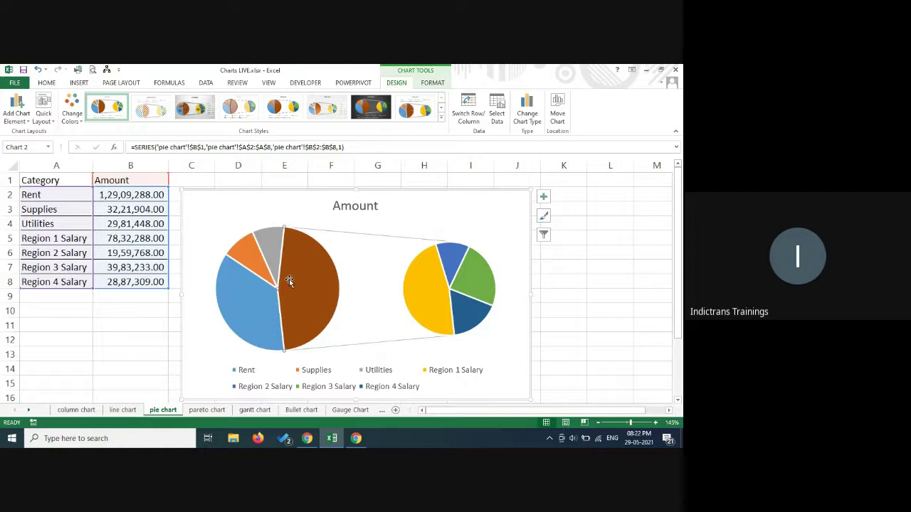
pyautogui.rightClick(422, 276)
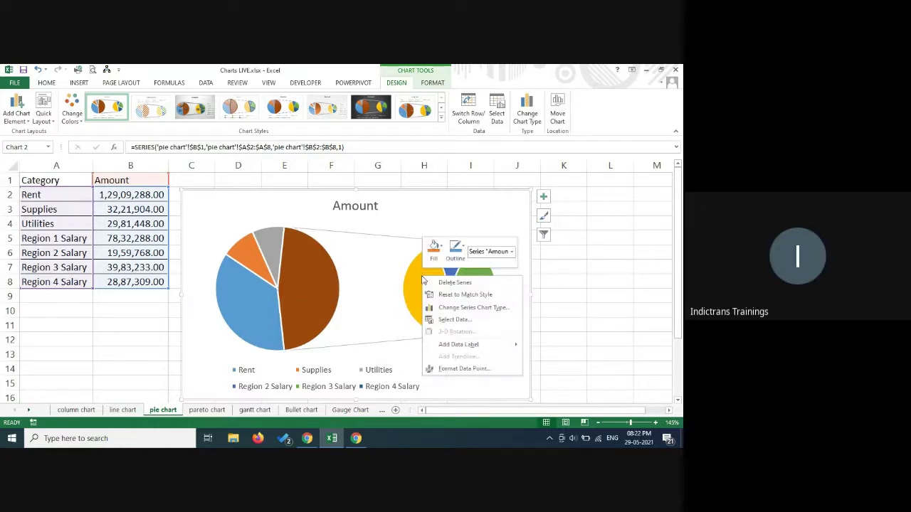
pyautogui.click(295, 286)
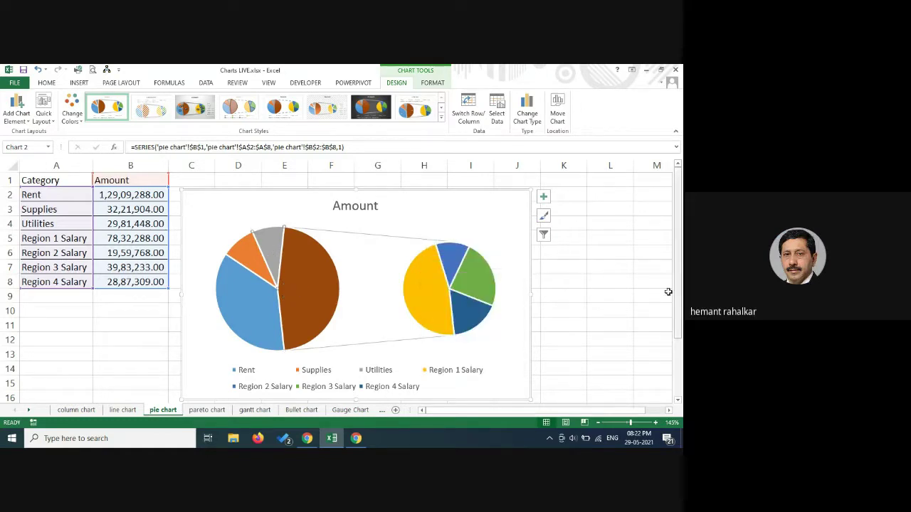
# Step: Select the pie of pie series, check the participant list and chat in Google Meet, and return to Excel
pyautogui.click(592, 310)
pyautogui.click(282, 282)
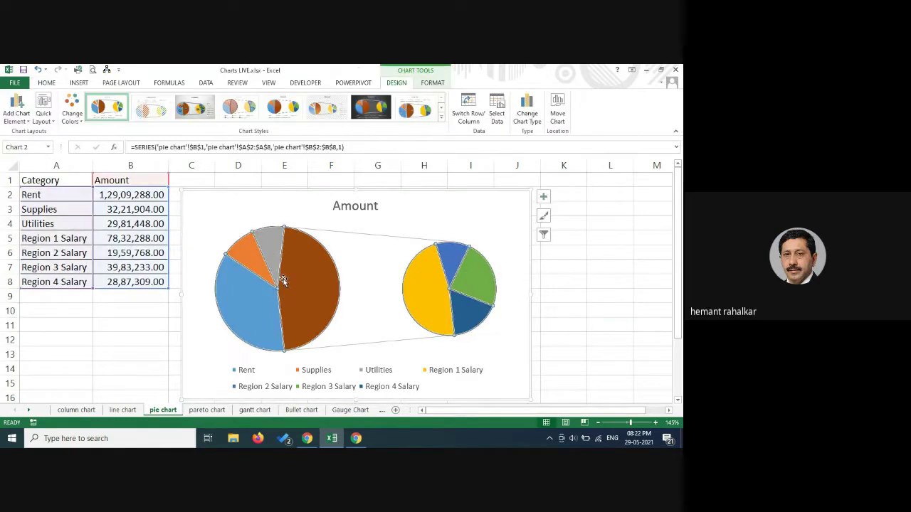
pyautogui.click(311, 441)
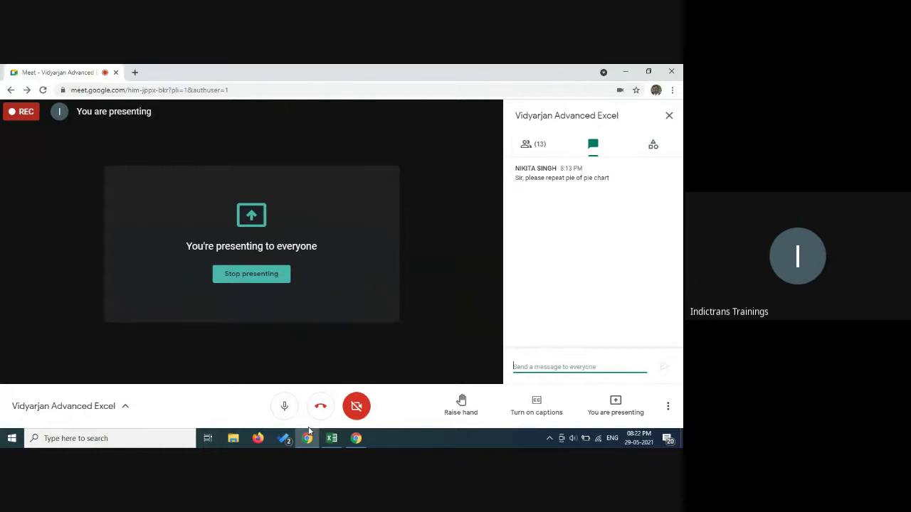
pyautogui.click(536, 148)
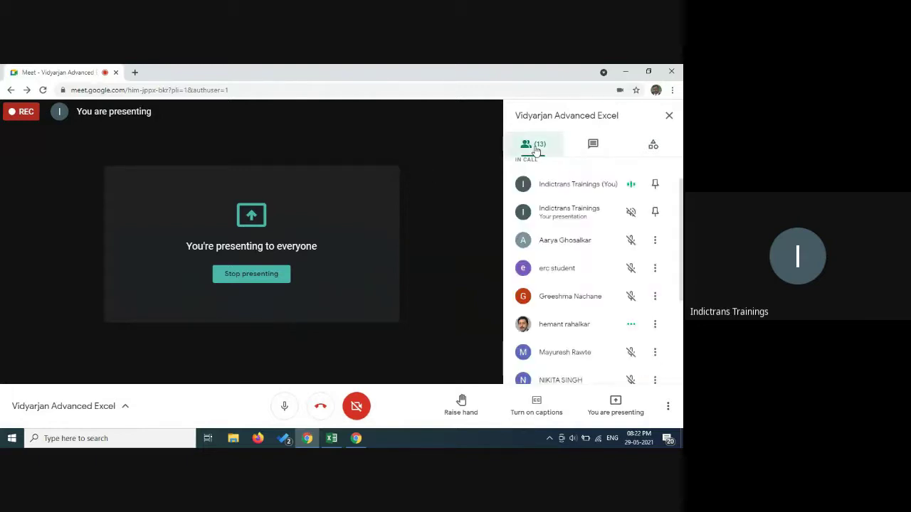
pyautogui.click(605, 155)
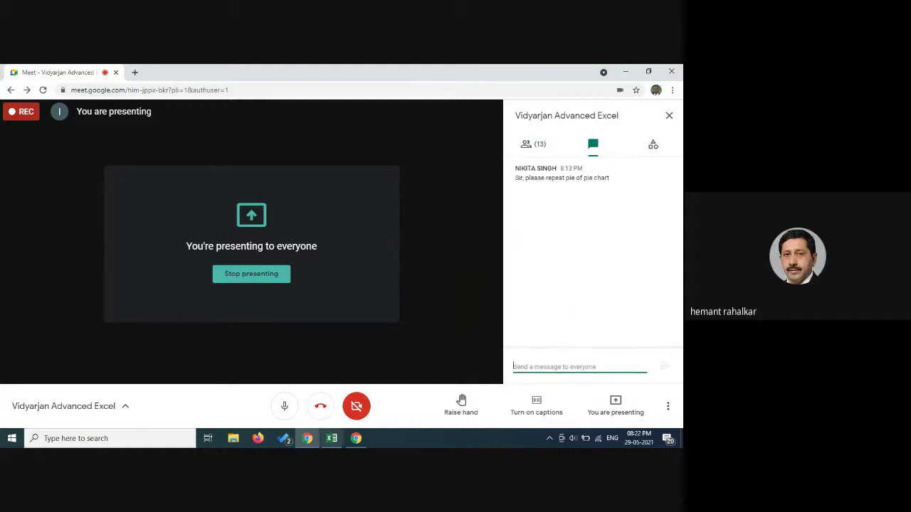
pyautogui.click(332, 442)
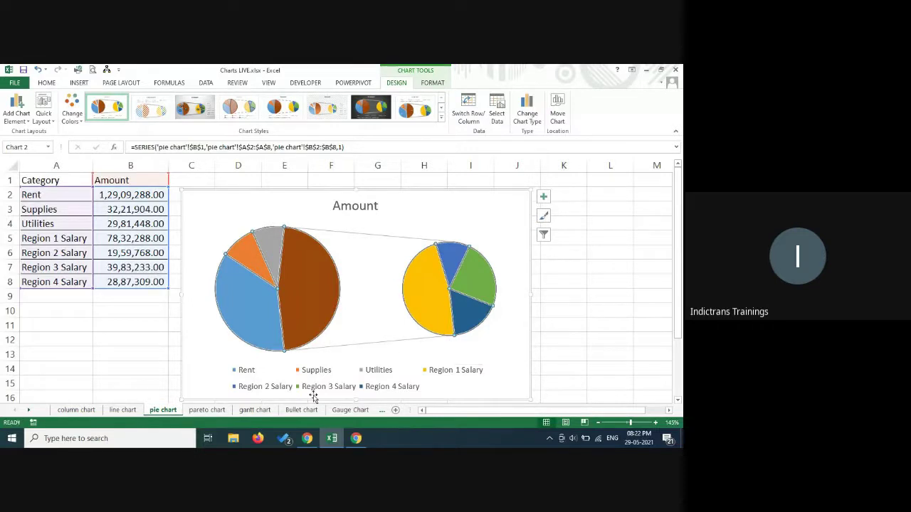
# Step: Check the Google Meet chat for the participants' replies and switch back to the Excel workbook
pyautogui.moveTo(313, 444)
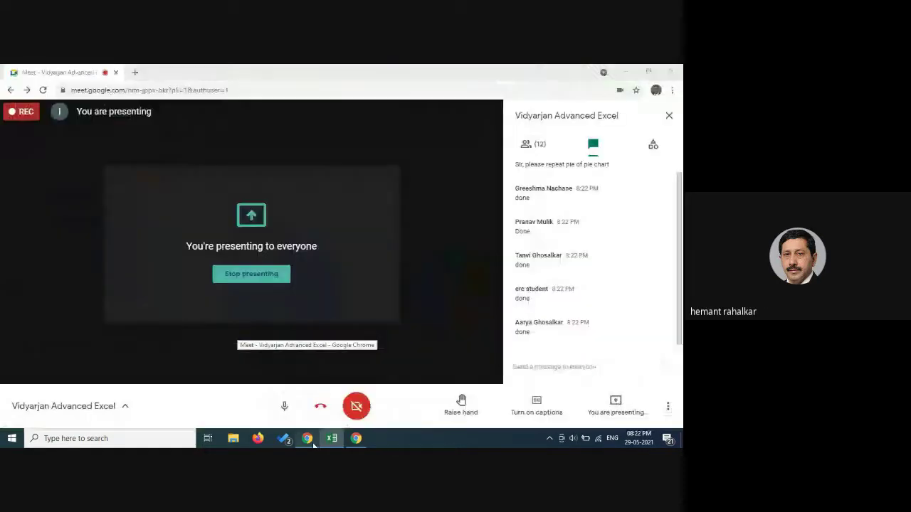
pyautogui.click(313, 444)
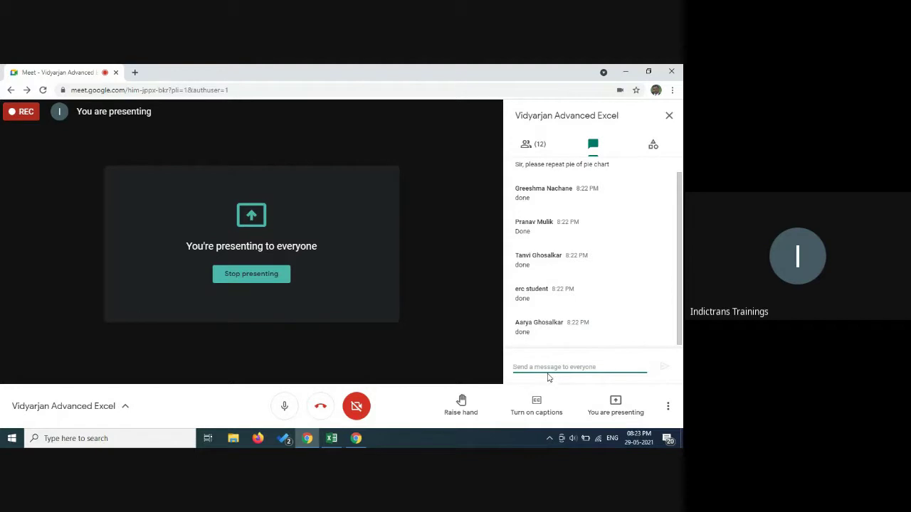
pyautogui.click(332, 439)
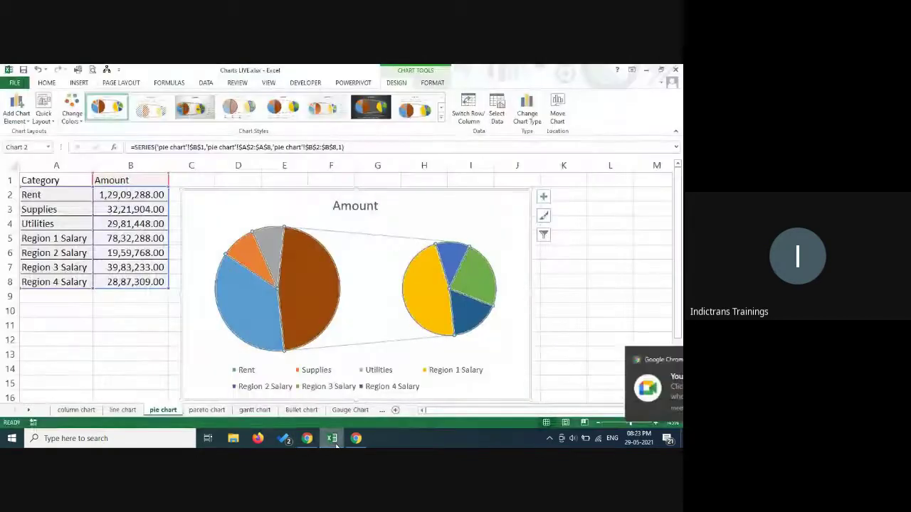
# Step: Open the pareto chart sheet and expand the formula bar to show the full Pareto definition in A13
pyautogui.click(207, 411)
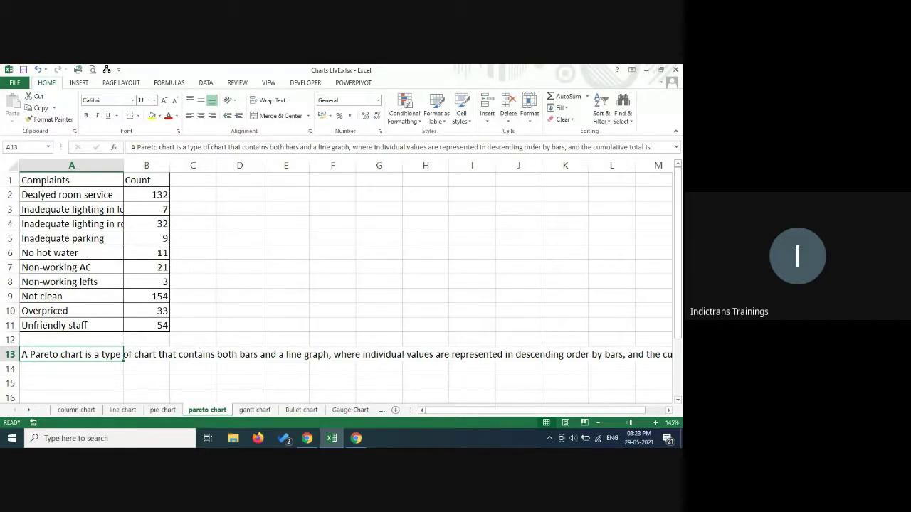
pyautogui.click(676, 147)
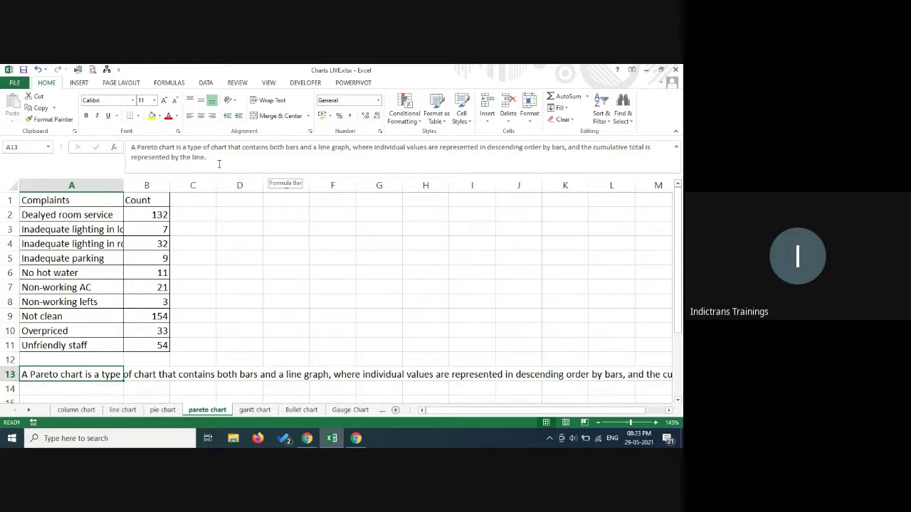
# Step: Look at the combo chart types available for insertion and dismiss the list
pyautogui.click(80, 84)
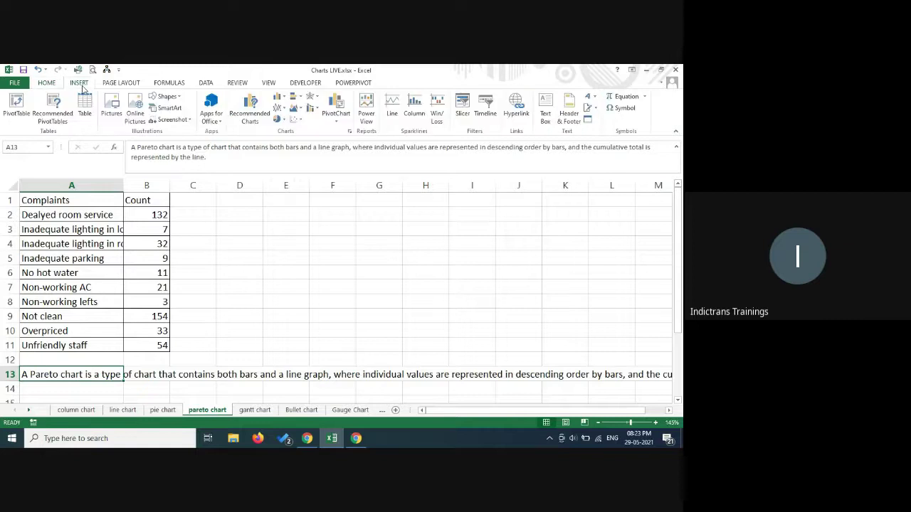
pyautogui.click(318, 111)
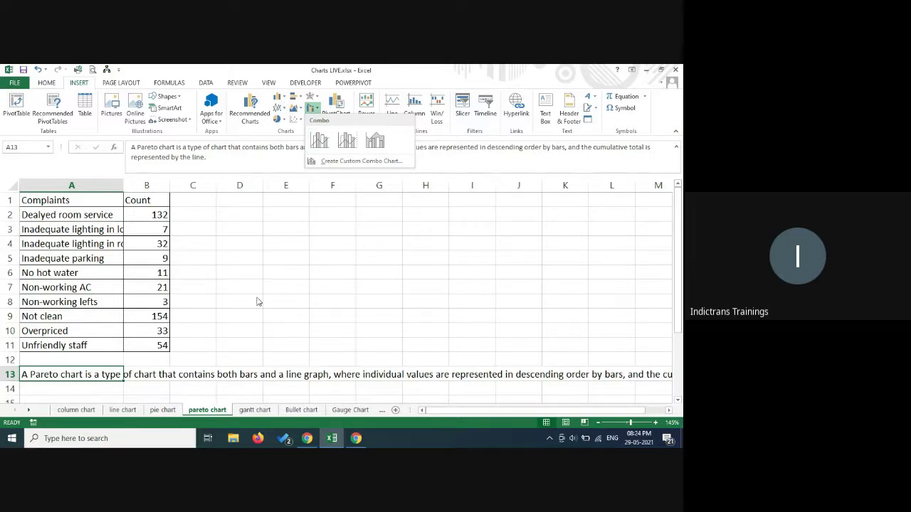
pyautogui.click(200, 210)
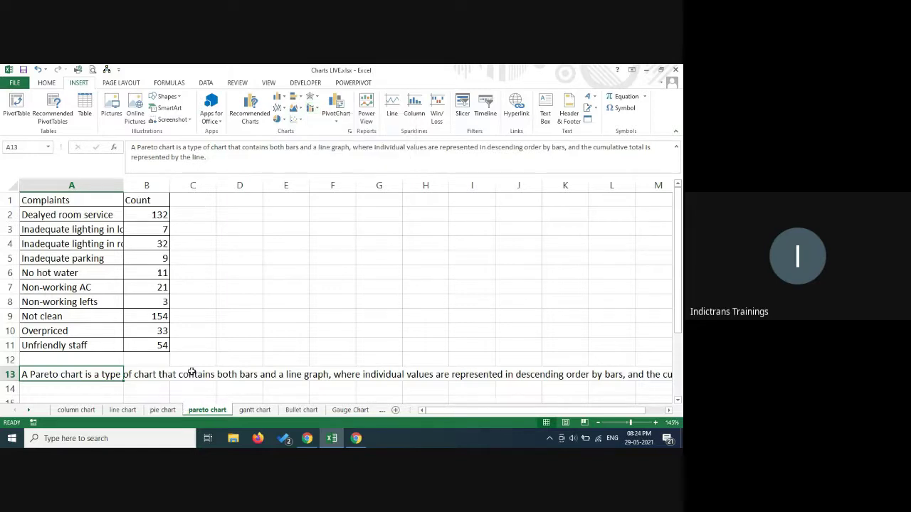
# Step: Try a custom sort of the complaints table A1:B11 by Count, Largest to Smallest, and undo it
pyautogui.moveTo(72, 200); pyautogui.dragTo(158, 347)
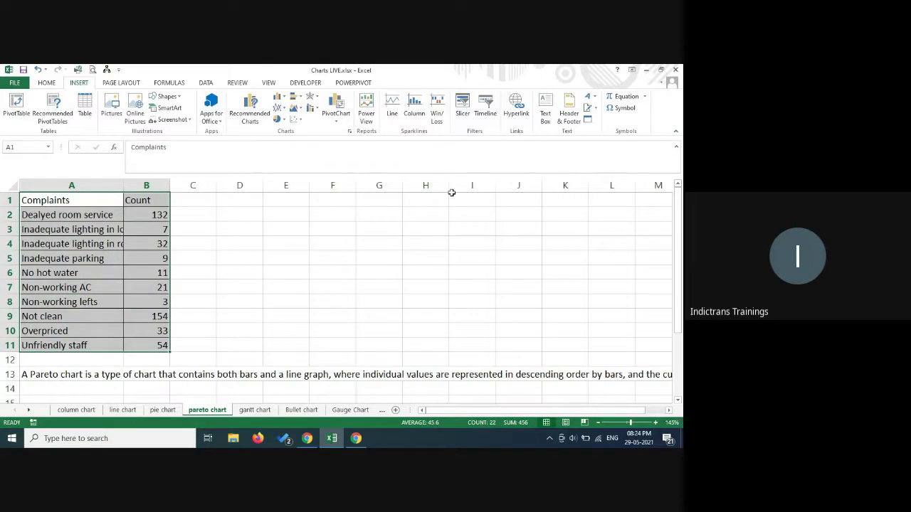
pyautogui.click(49, 84)
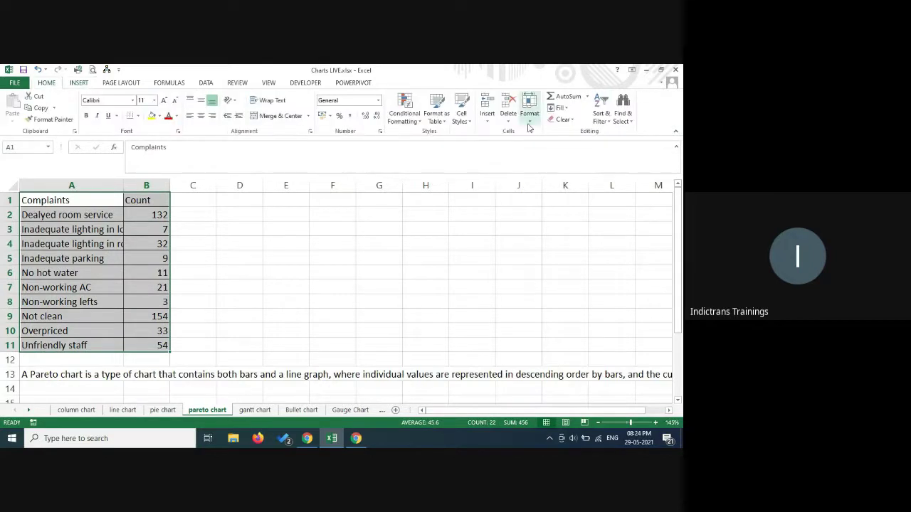
pyautogui.click(602, 120)
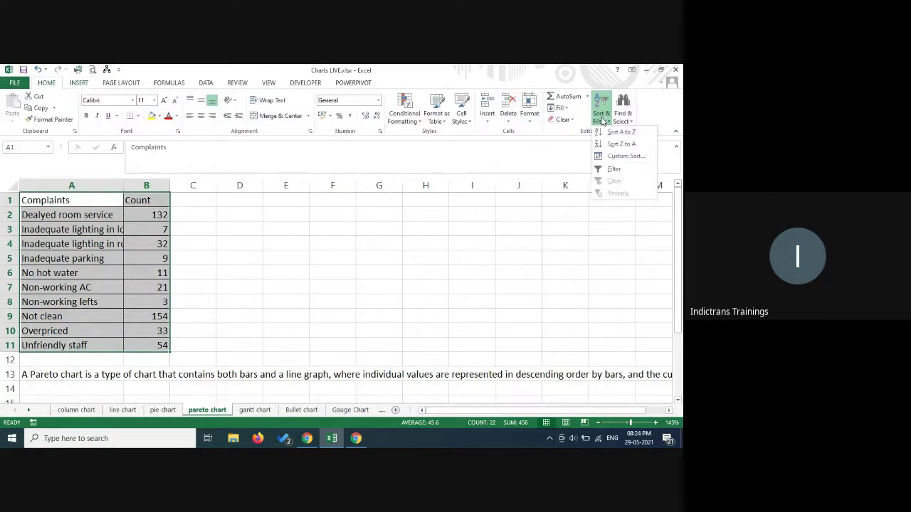
pyautogui.click(610, 156)
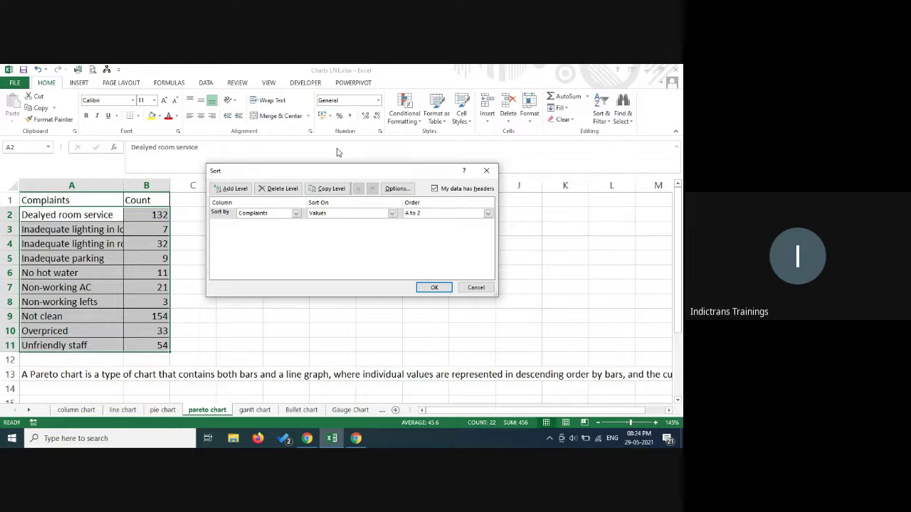
pyautogui.click(296, 213)
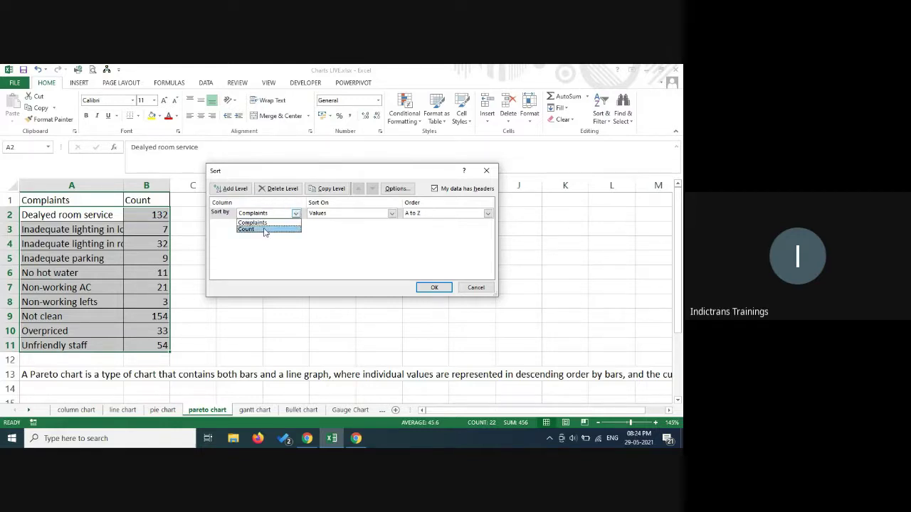
pyautogui.click(264, 229)
pyautogui.click(488, 213)
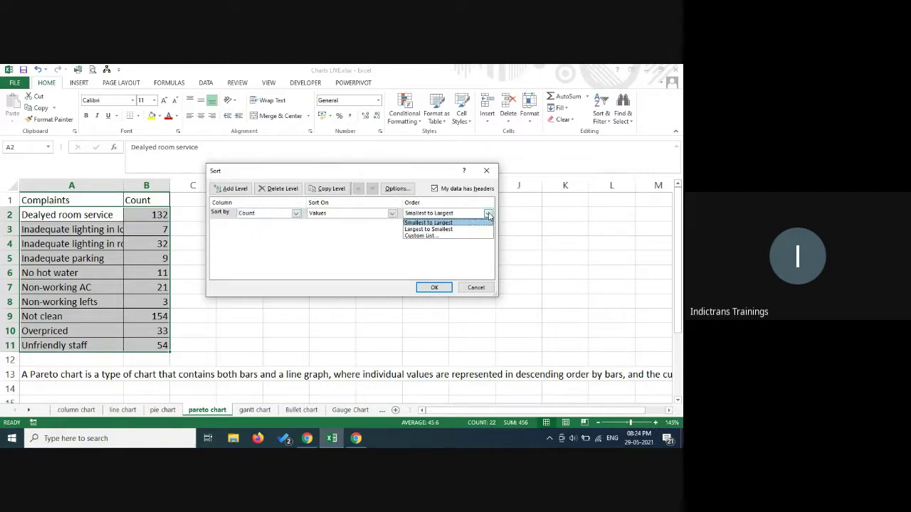
pyautogui.click(436, 229)
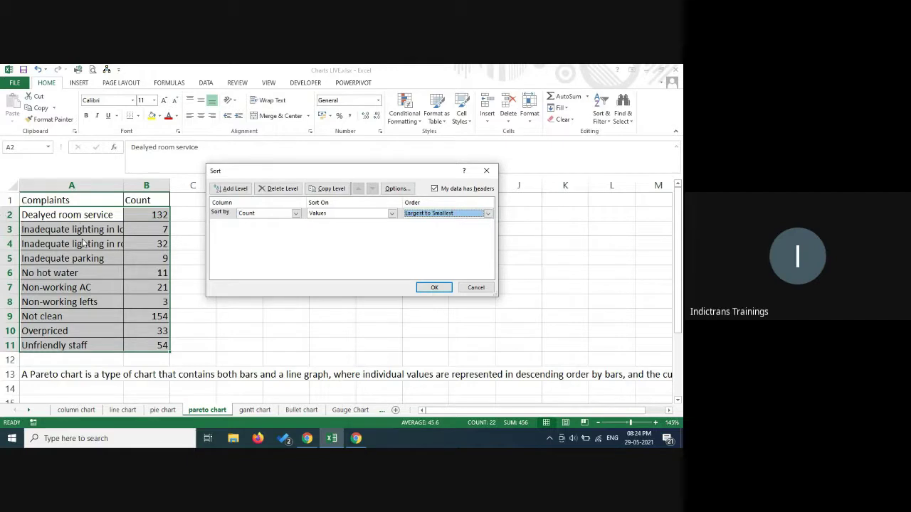
pyautogui.click(437, 288)
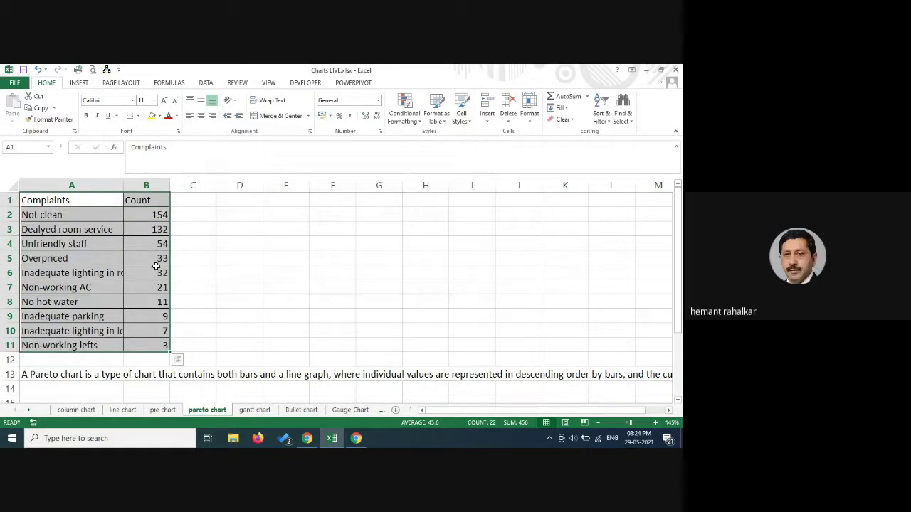
pyautogui.hotkey('ctrl', 'z')
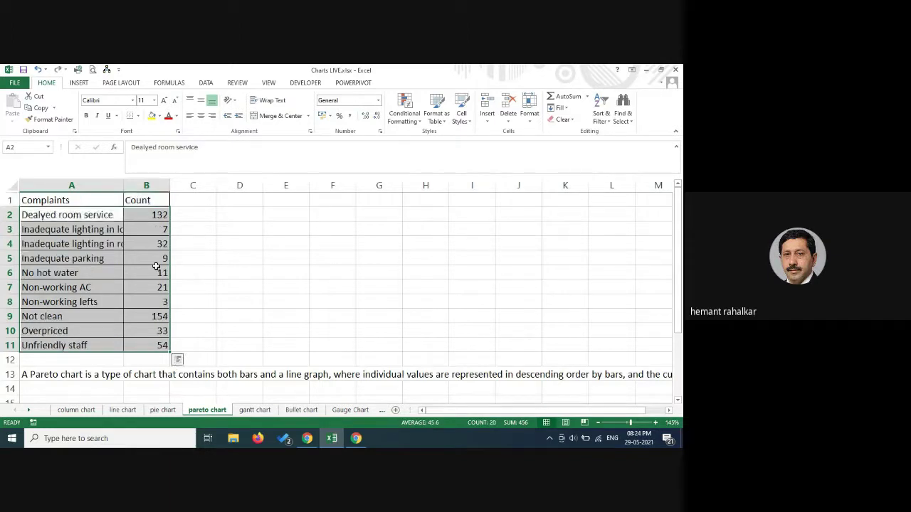
pyautogui.click(237, 266)
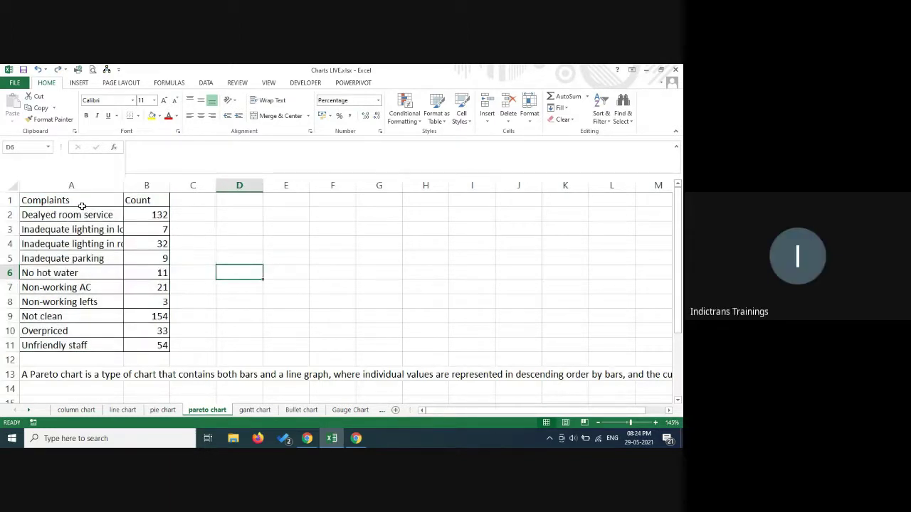
# Step: Sort the complaints table A1:B11 by the Count column's values in Largest to Smallest order
pyautogui.click(110, 201)
pyautogui.moveTo(110, 201); pyautogui.dragTo(151, 345)
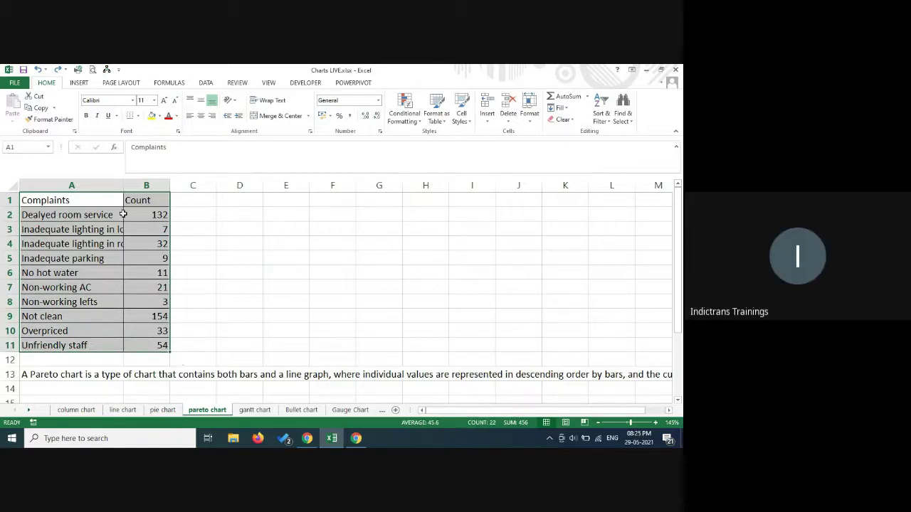
pyautogui.click(602, 116)
pyautogui.click(621, 161)
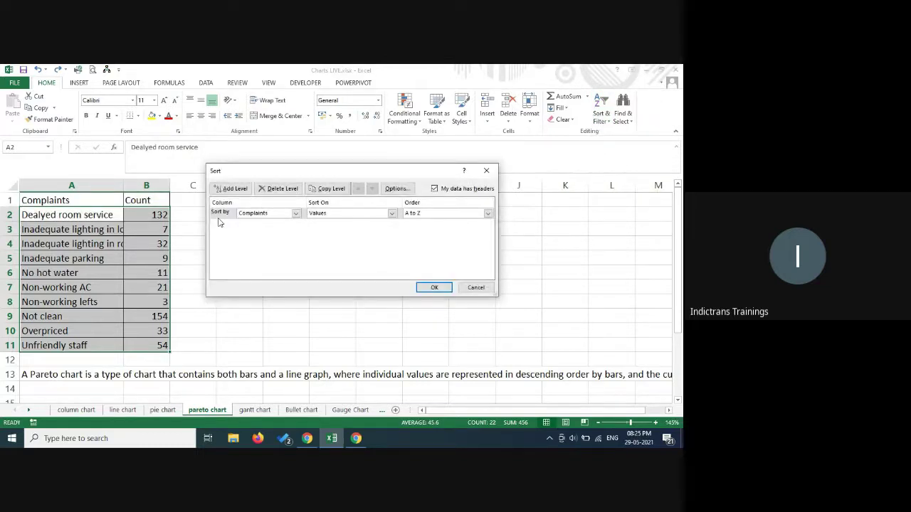
pyautogui.click(295, 214)
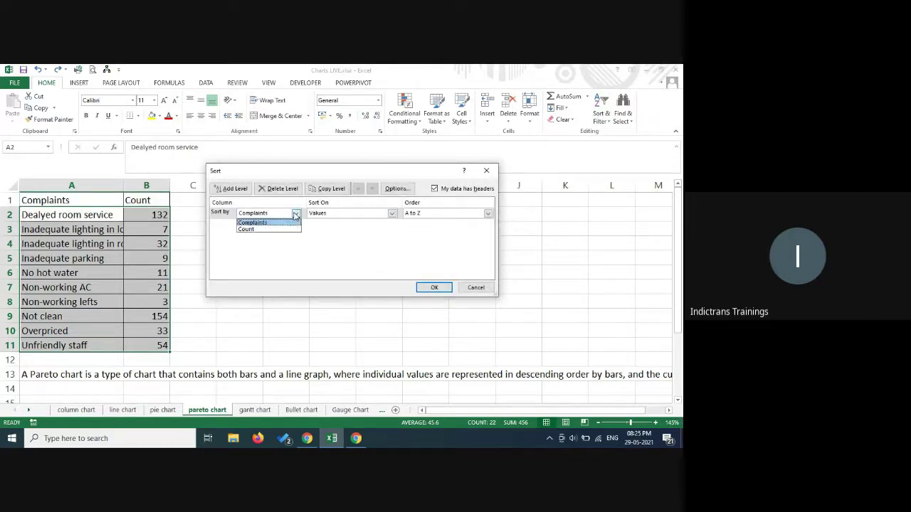
pyautogui.click(247, 227)
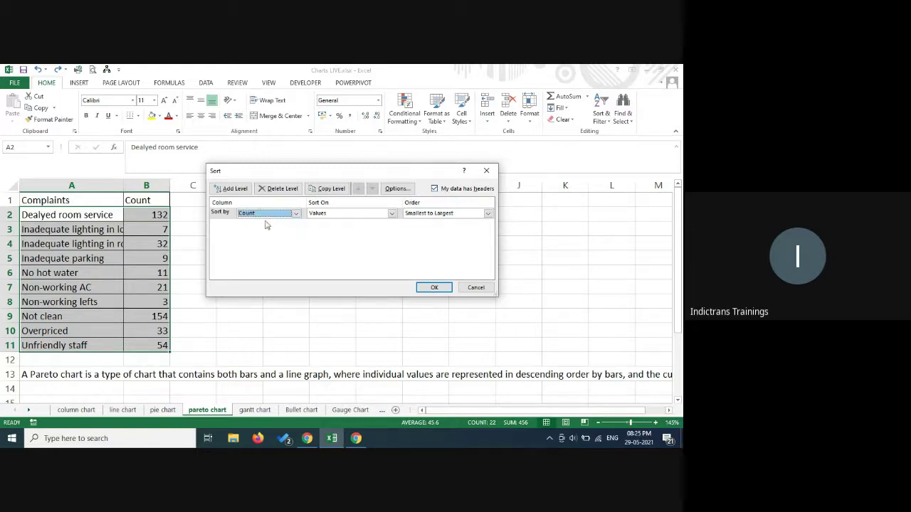
pyautogui.click(453, 214)
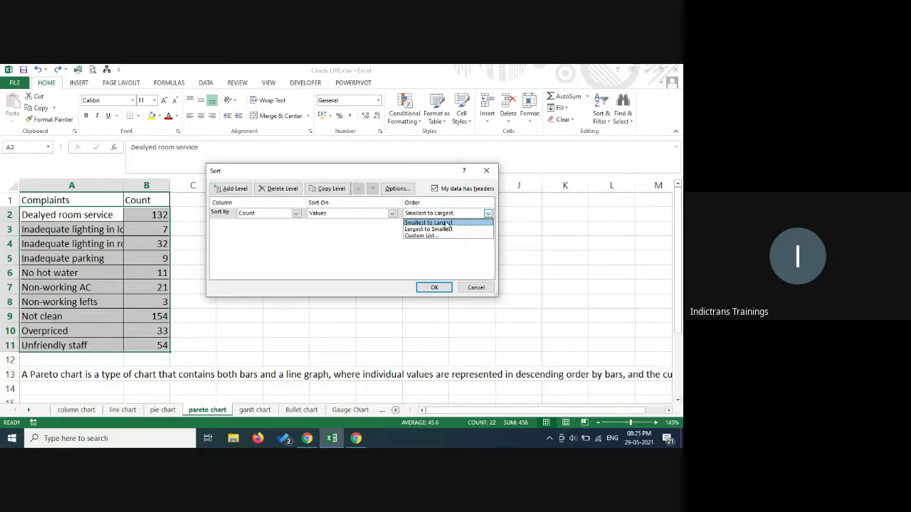
pyautogui.click(446, 230)
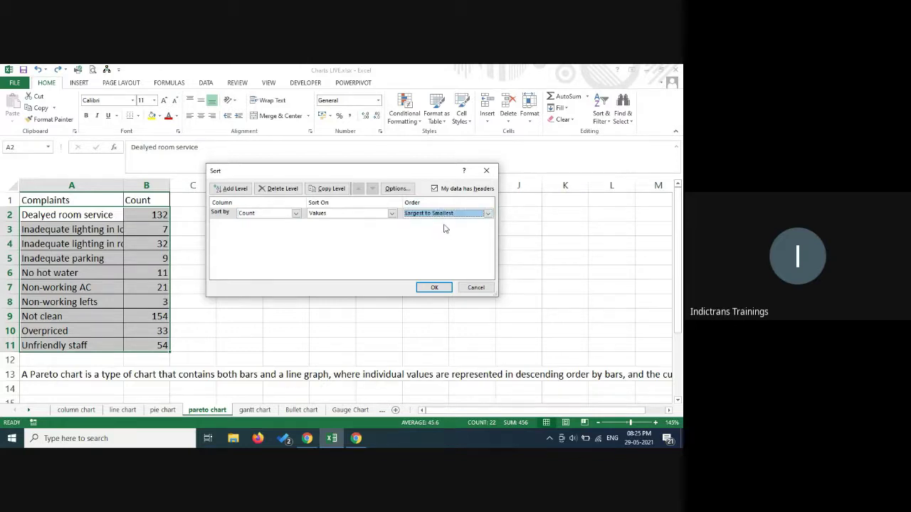
pyautogui.click(441, 288)
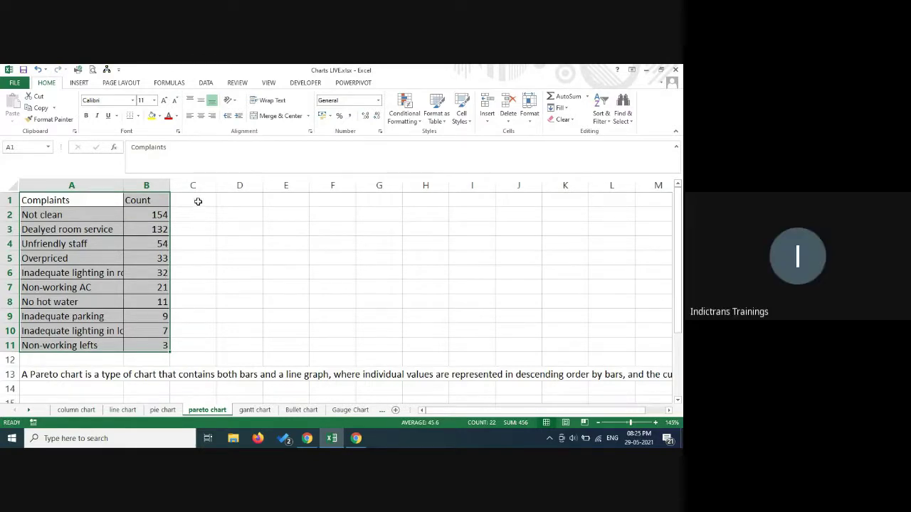
# Step: Enter % as the header of a new column in cell C1, beside Count
pyautogui.click(198, 202)
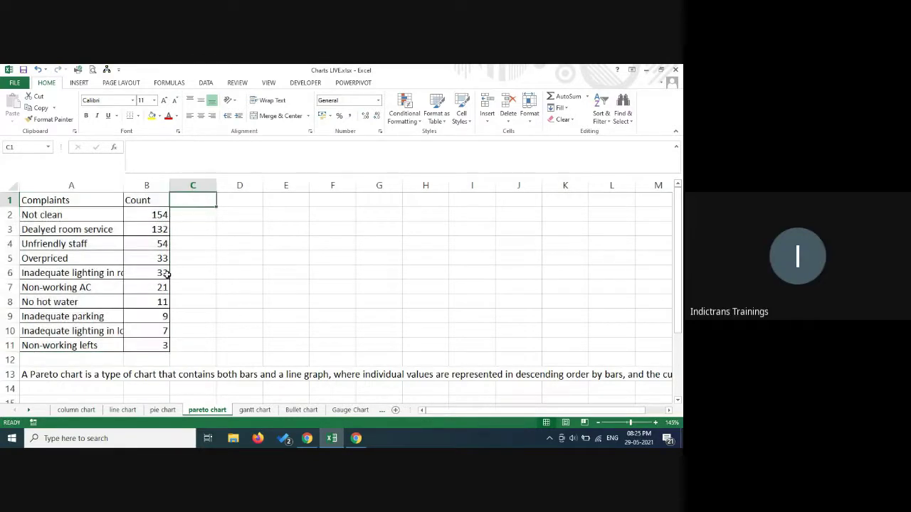
pyautogui.click(75, 382)
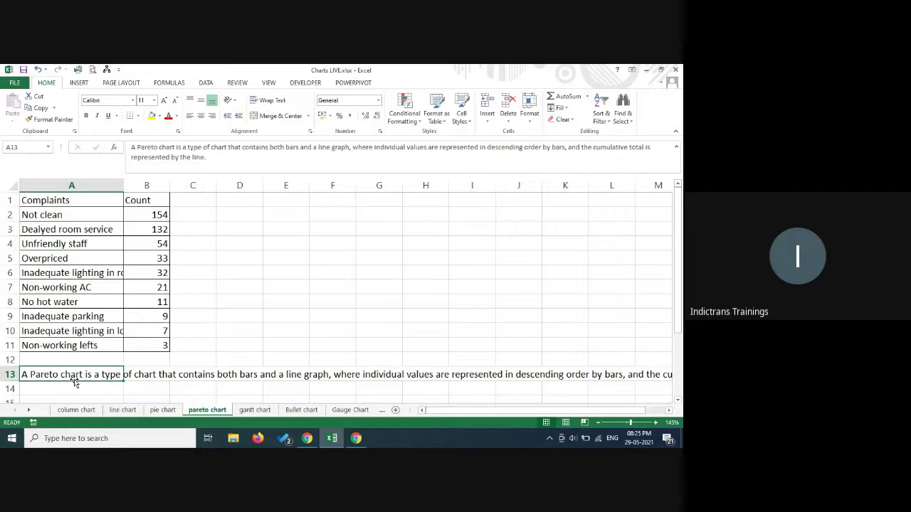
pyautogui.click(166, 201)
pyautogui.click(184, 202)
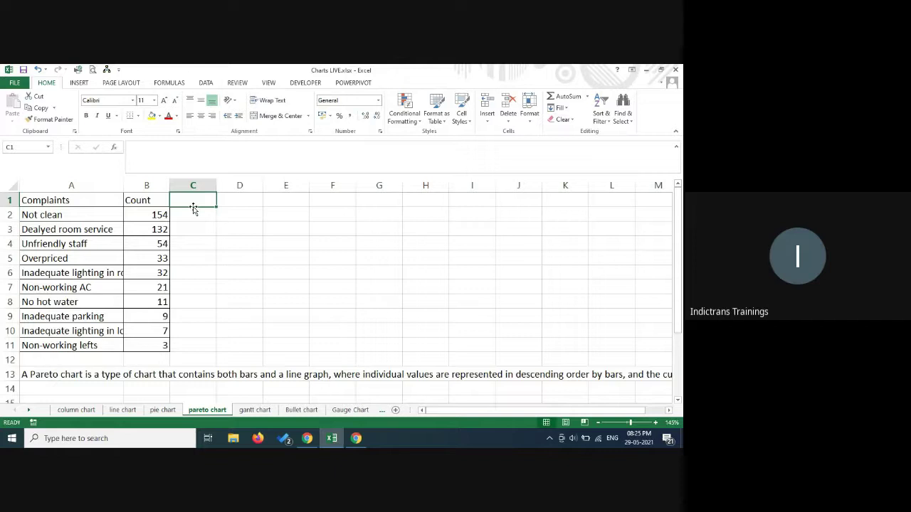
pyautogui.write('Cum')
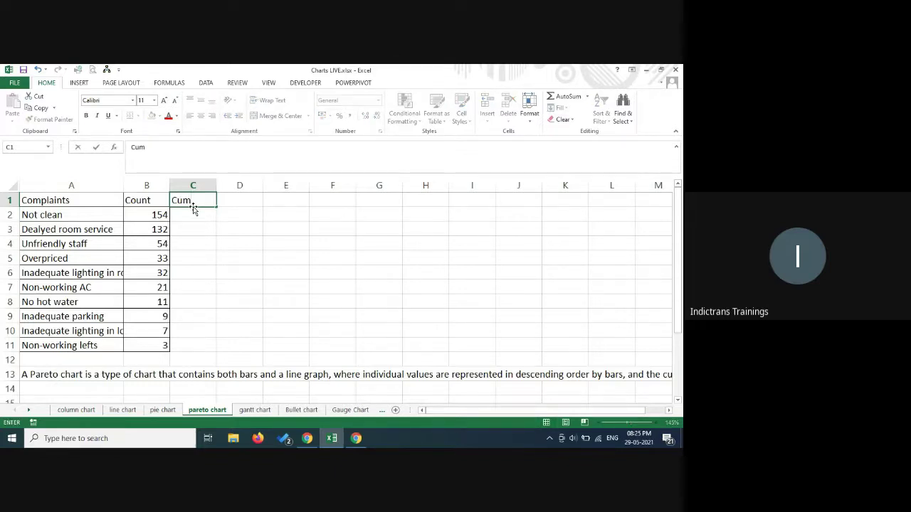
pyautogui.press('BackSpace')
pyautogui.press('BackSpace')
pyautogui.write('%')
pyautogui.press('Return')
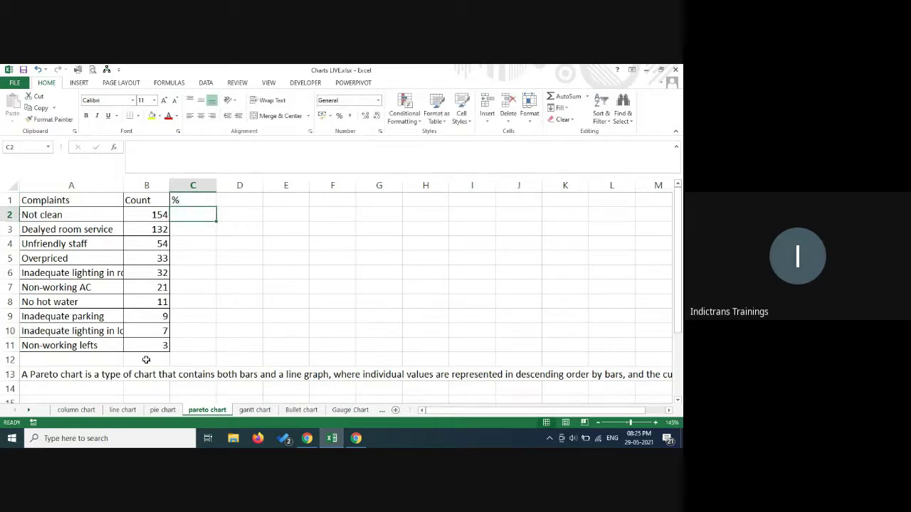
# Step: Total the complaint counts B2:B11 with a SUM formula in cell B12
pyautogui.click(146, 360)
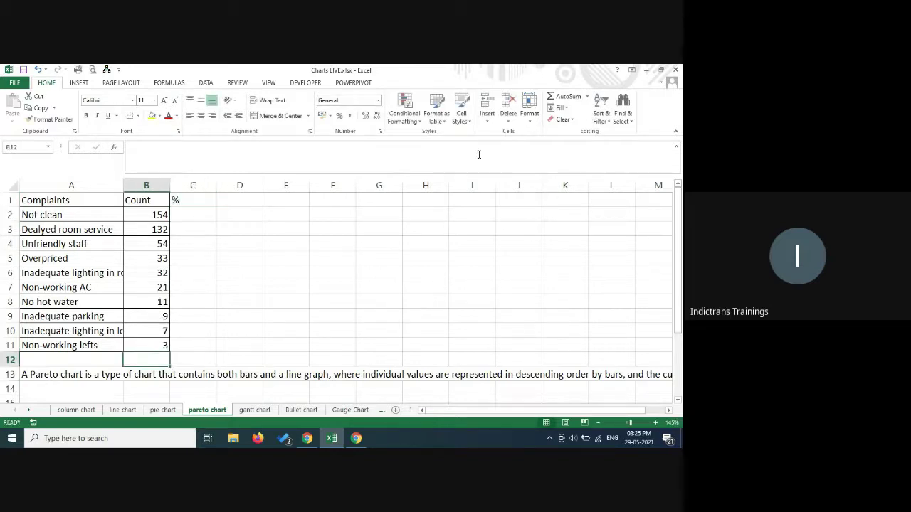
pyautogui.click(563, 98)
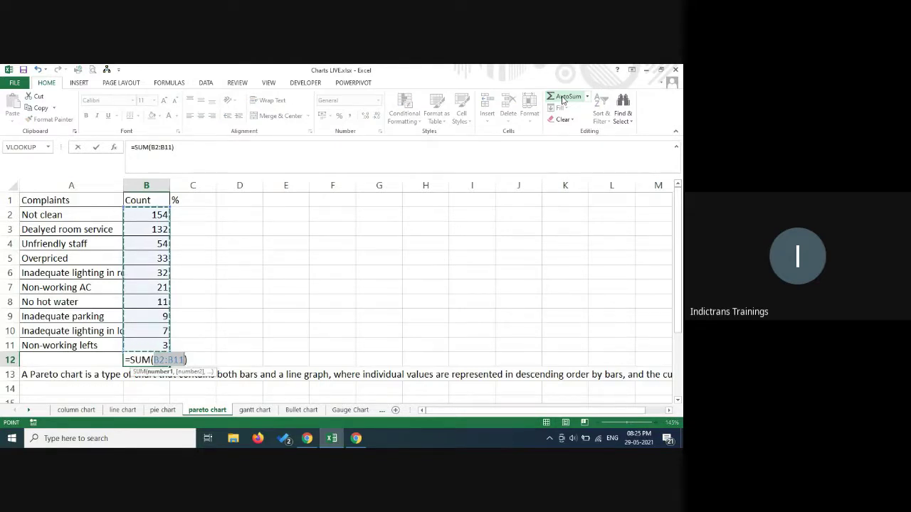
pyautogui.press('Return')
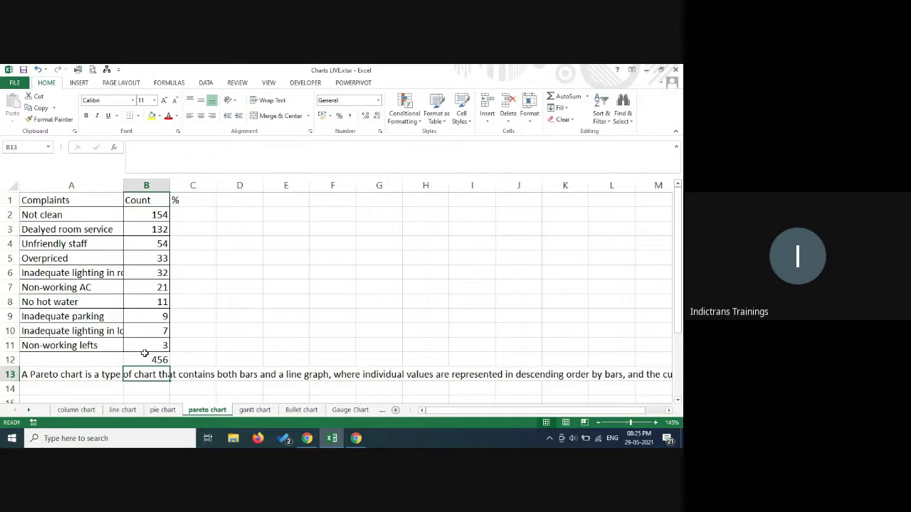
# Step: Enter the formula =B2/$B$12 in cell C2 to calculate the first complaint's share of the total
pyautogui.click(197, 211)
pyautogui.write('=')
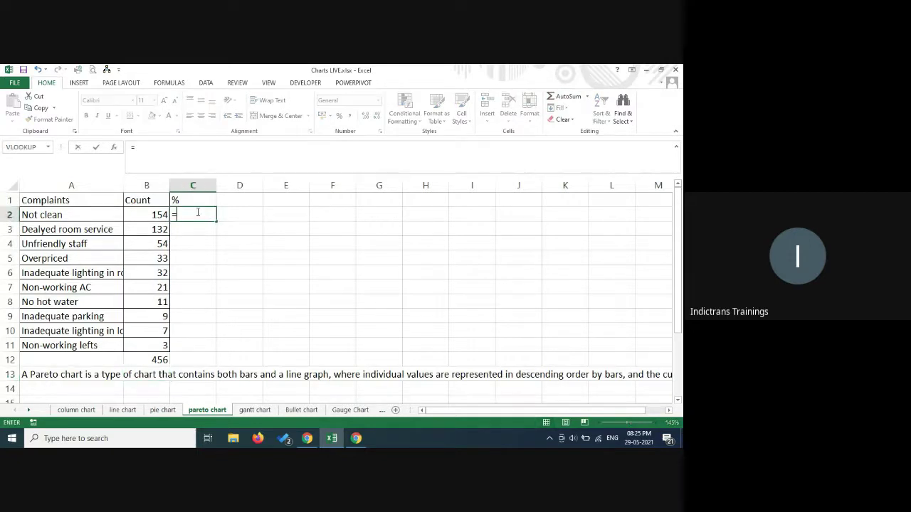
pyautogui.click(144, 215)
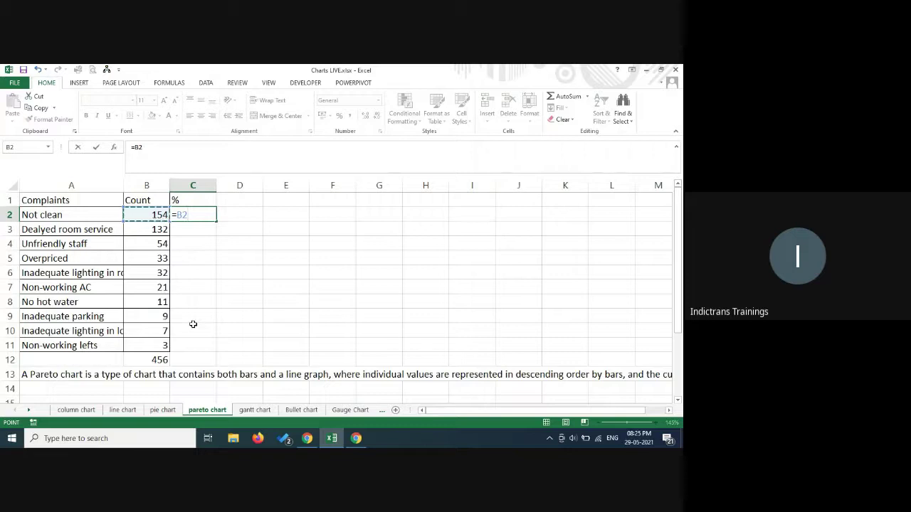
pyautogui.write('/')
pyautogui.click(155, 361)
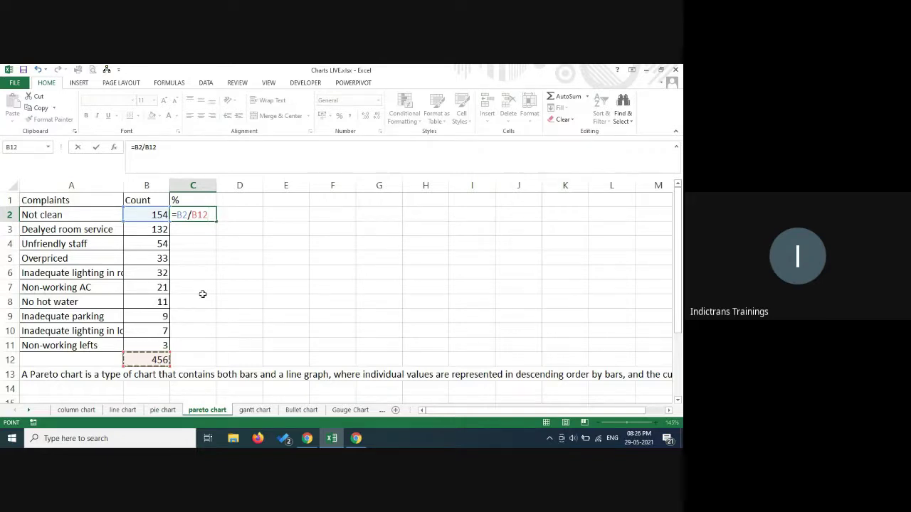
pyautogui.press('F4')
pyautogui.press('Return')
# Step: Fill the C2 formula down the % column and clear the surplus results in C12:C13
pyautogui.click(194, 216)
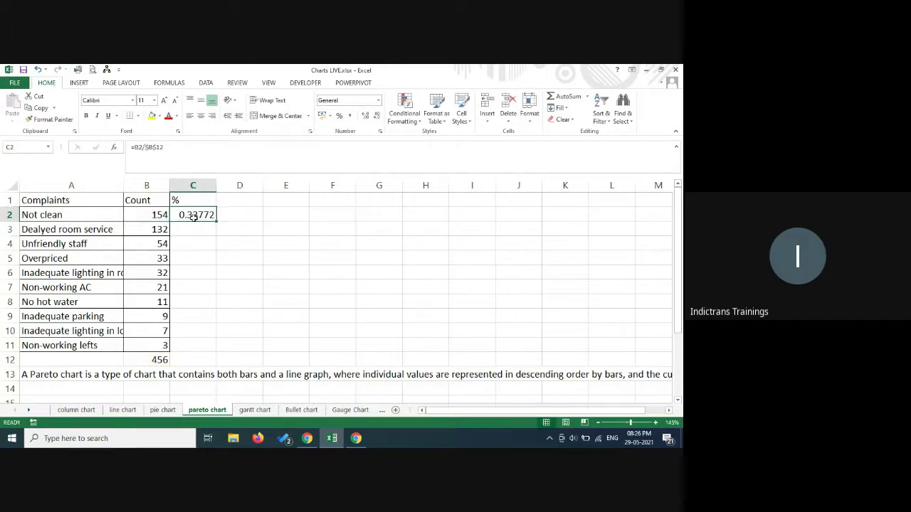
pyautogui.doubleClick(217, 221)
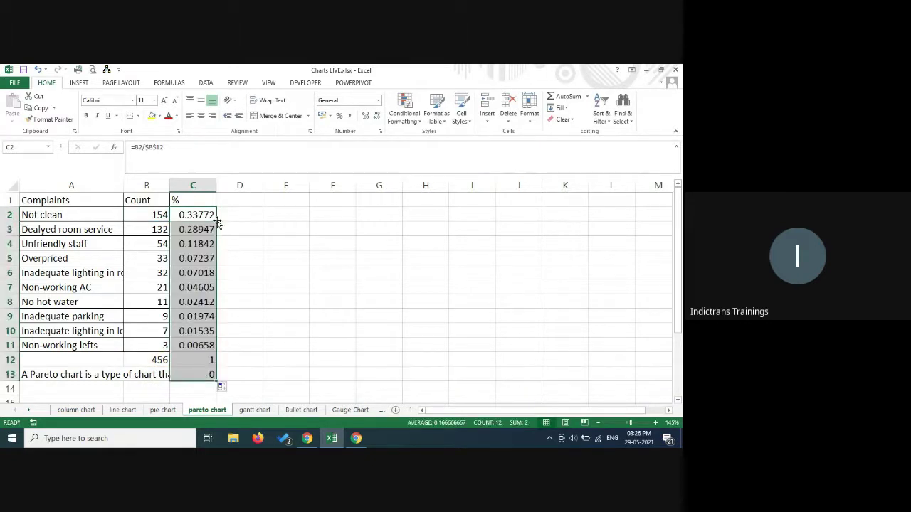
pyautogui.click(198, 366)
pyautogui.moveTo(199, 366); pyautogui.dragTo(201, 375)
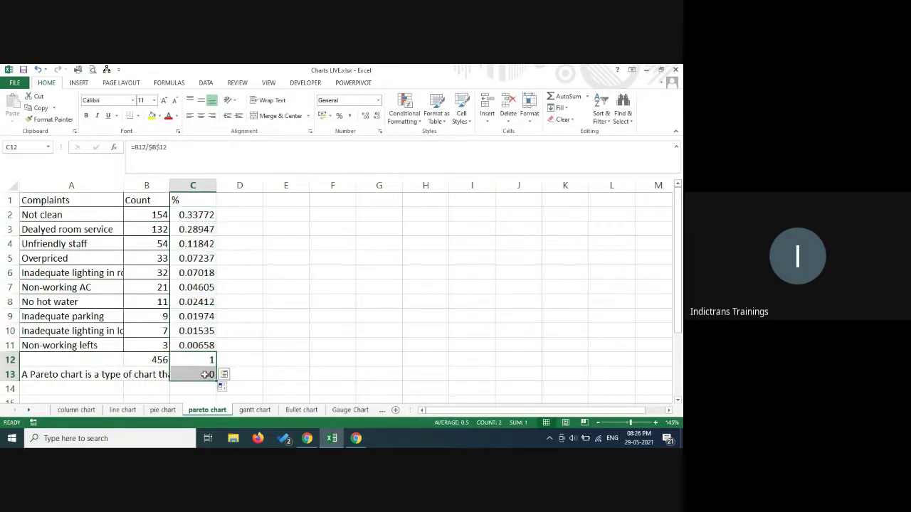
pyautogui.press('Delete')
# Step: Format the shares in C2:C11 as percentages
pyautogui.click(207, 346)
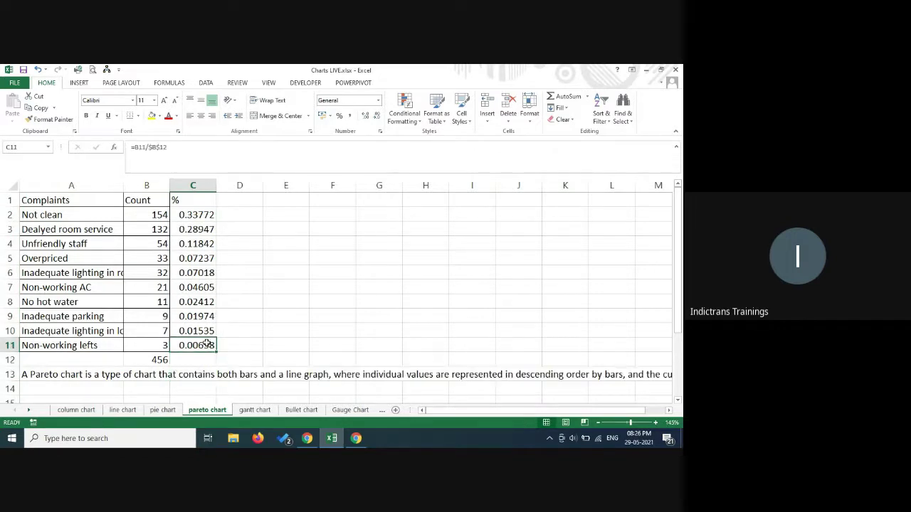
pyautogui.moveTo(197, 215); pyautogui.dragTo(206, 350)
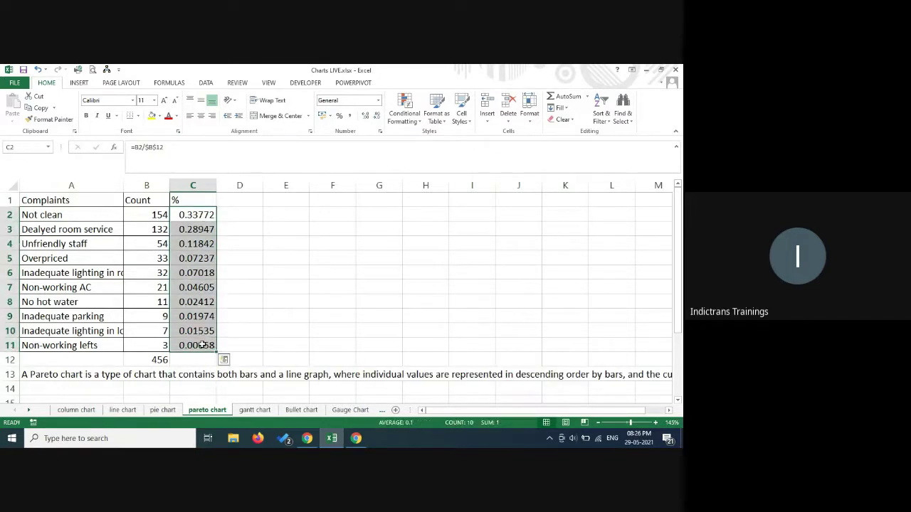
pyautogui.click(339, 116)
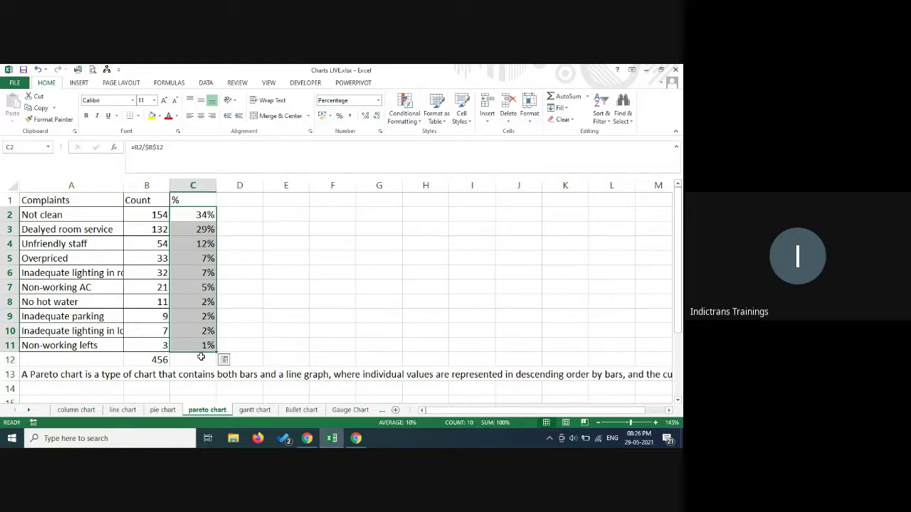
# Step: Add the header Cum % in D1 and start the cumulative column with =C2 in D2
pyautogui.click(239, 200)
pyautogui.write('Cum %')
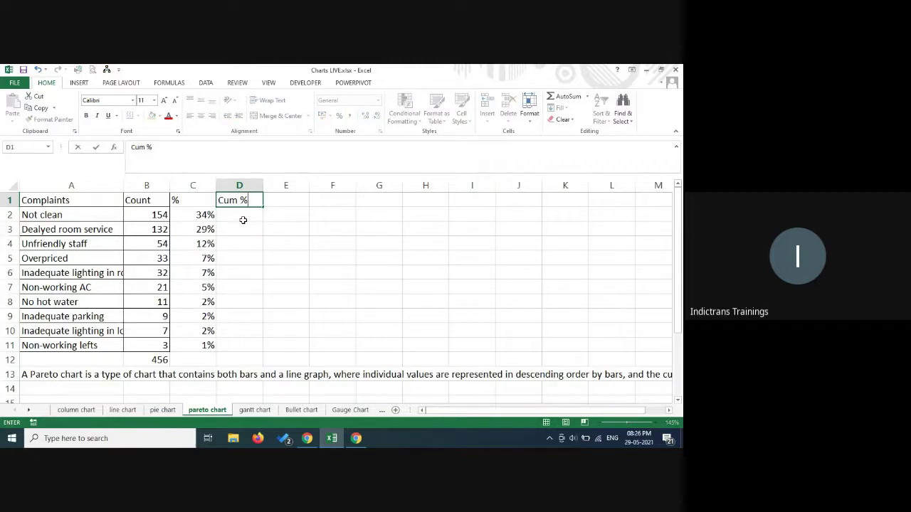
pyautogui.press('Return')
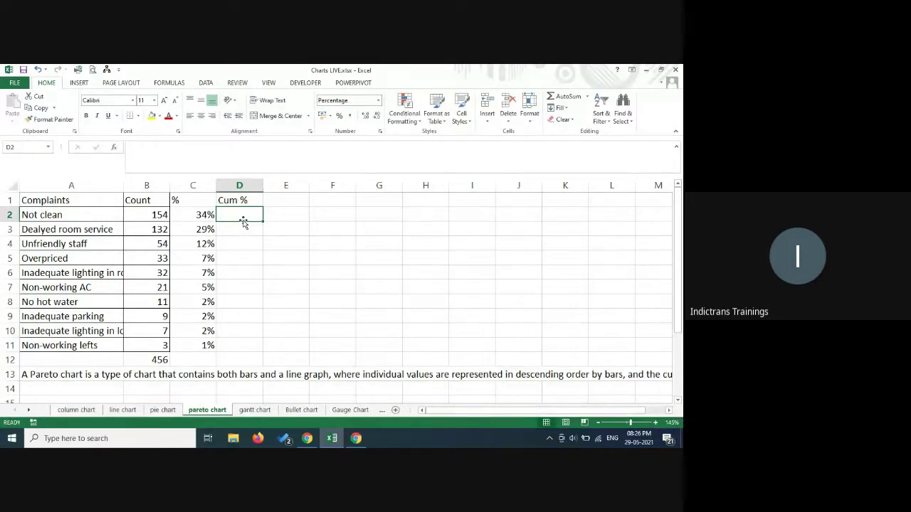
pyautogui.write('=')
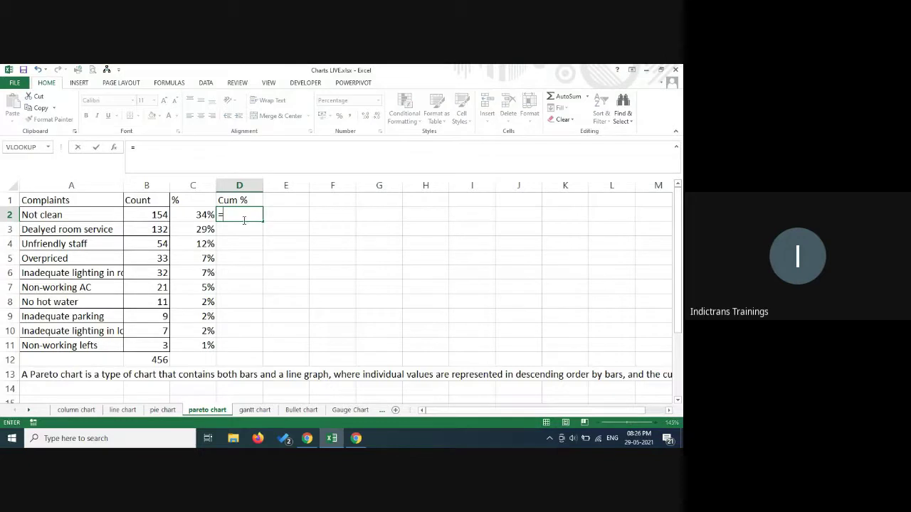
pyautogui.click(191, 215)
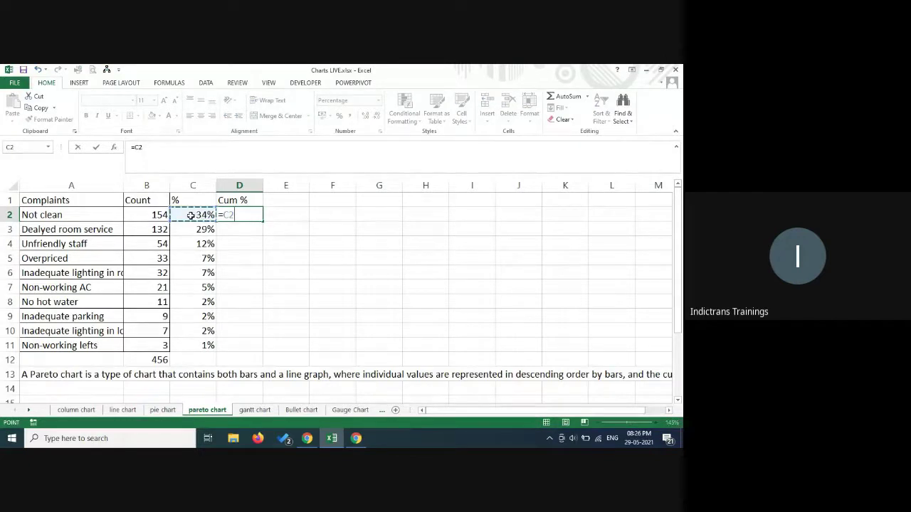
pyautogui.press('Return')
# Step: Enter the running-total formula =D2+C3 in D3 and fill it down to D11
pyautogui.write('=')
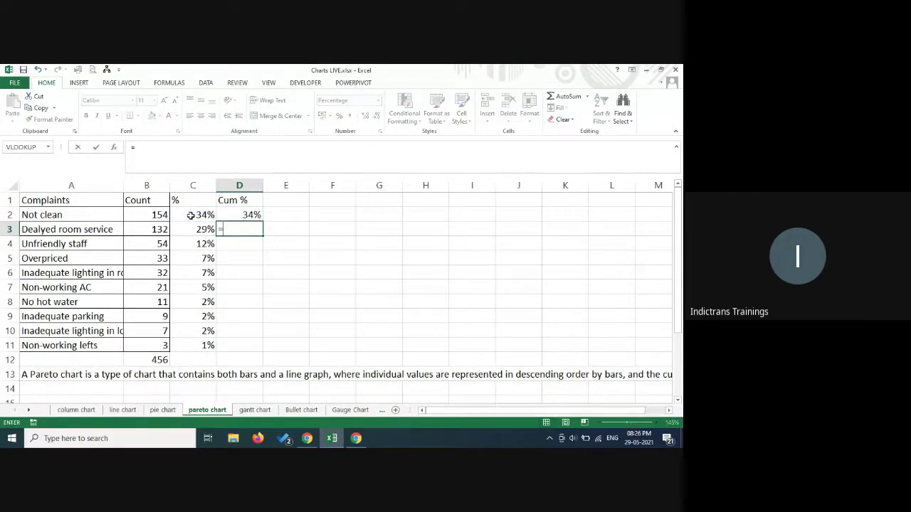
pyautogui.click(244, 215)
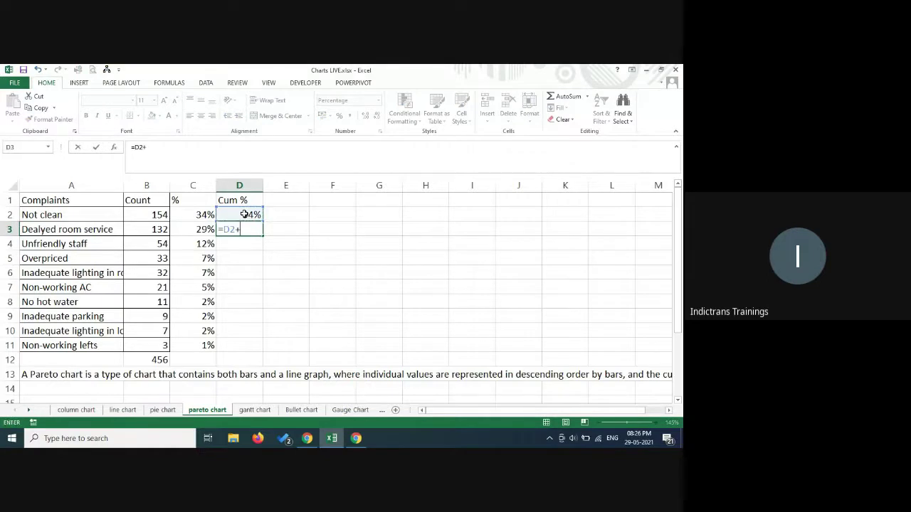
pyautogui.write('+')
pyautogui.click(197, 229)
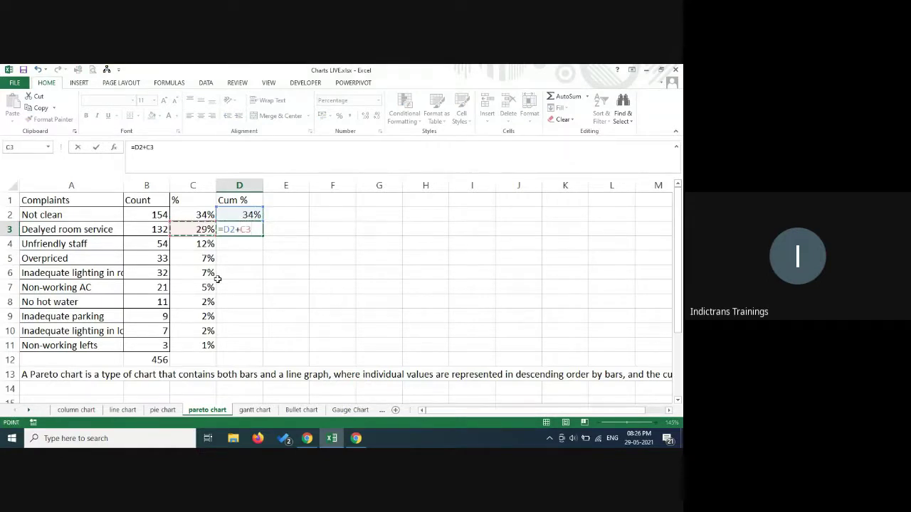
pyautogui.press('Return')
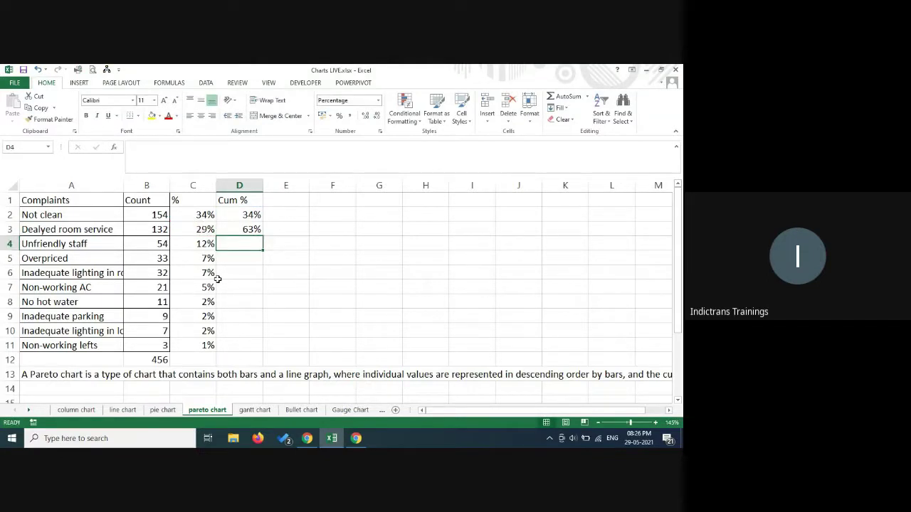
pyautogui.click(254, 231)
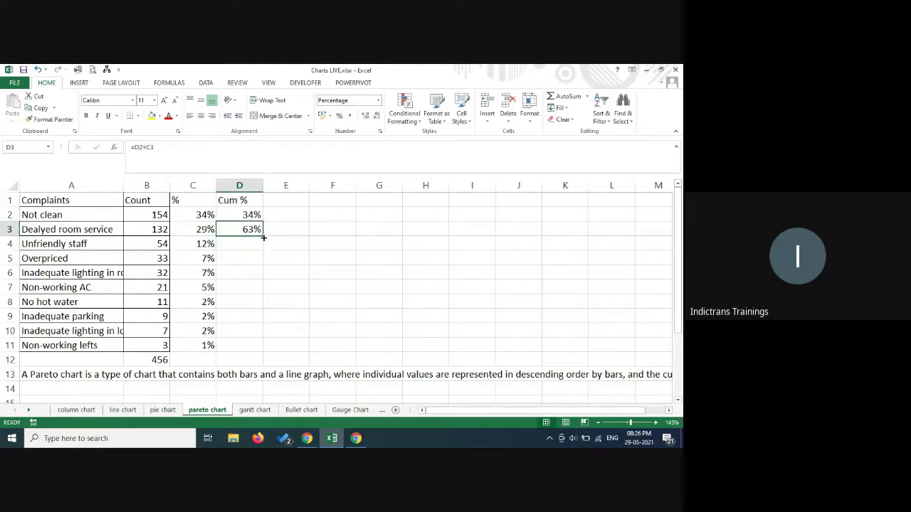
pyautogui.moveTo(263, 238); pyautogui.dragTo(268, 359)
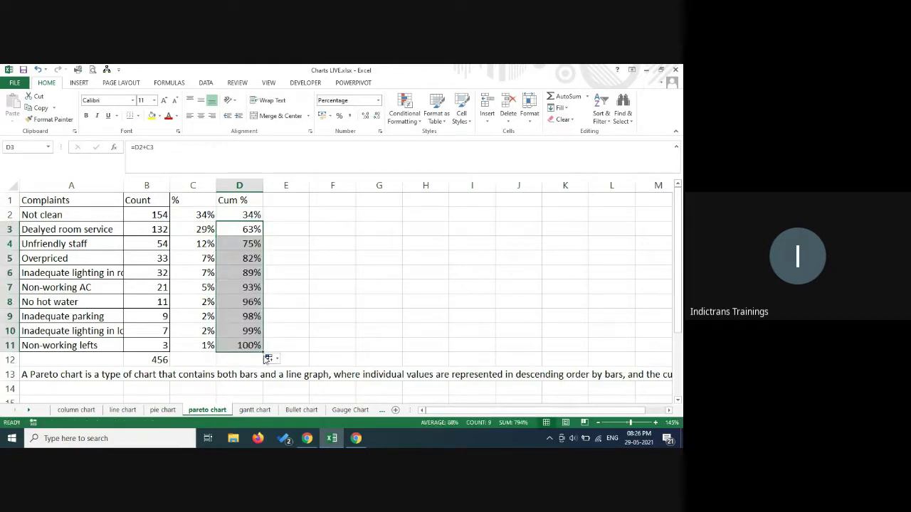
pyautogui.click(253, 347)
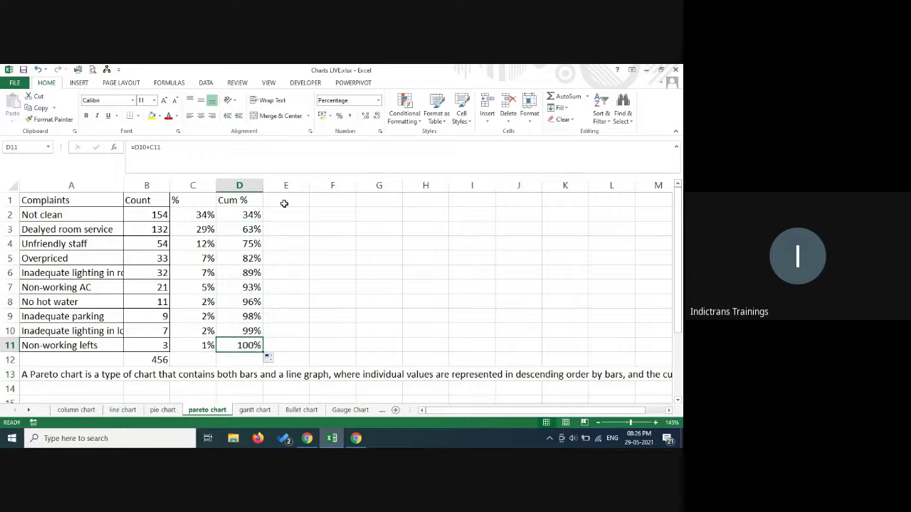
# Step: Review the percentages in C2:C4, the last cumulative value in D11, and the Count and Cum % headers
pyautogui.click(205, 221)
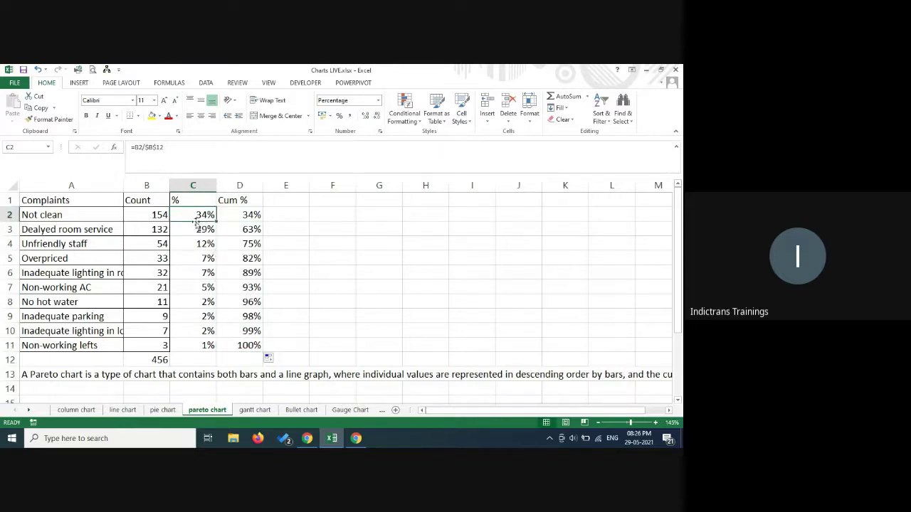
pyautogui.click(200, 232)
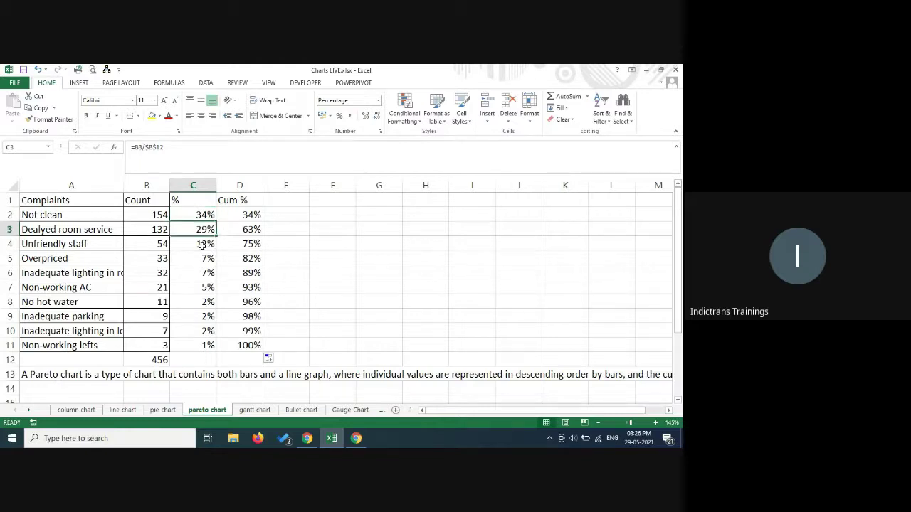
pyautogui.click(202, 246)
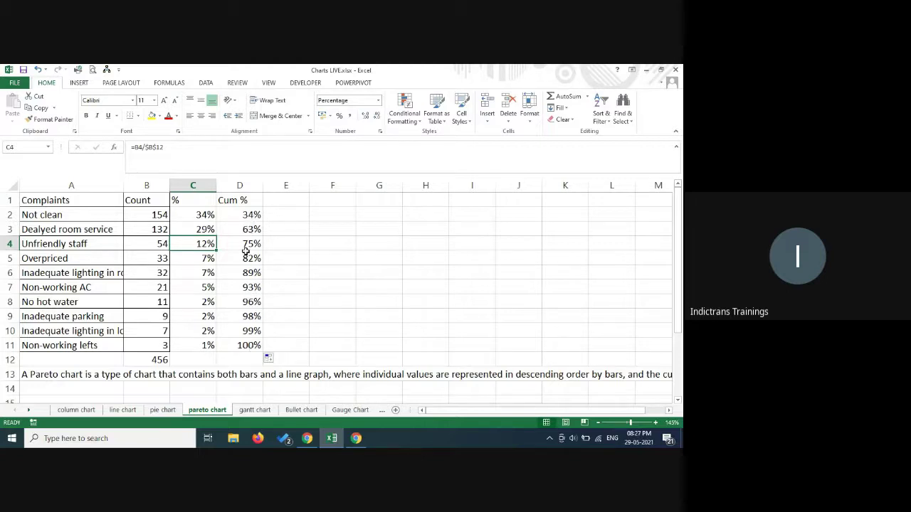
pyautogui.click(253, 344)
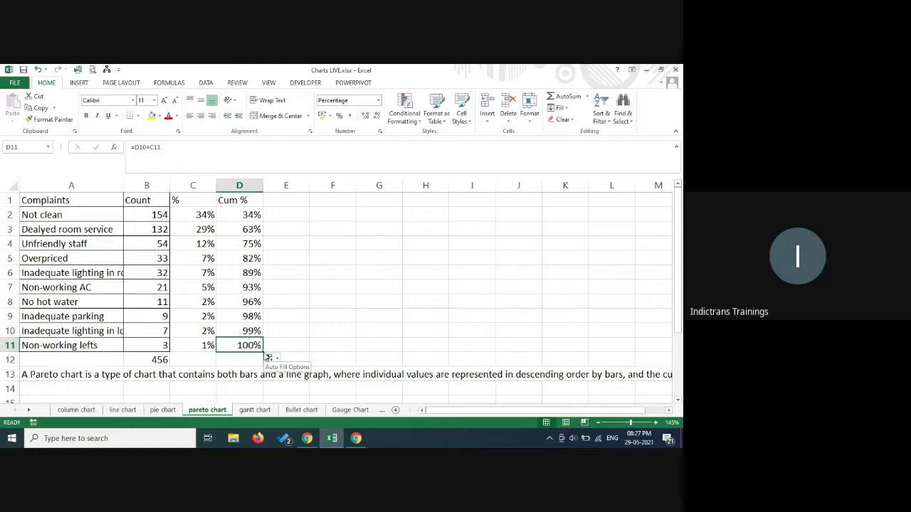
pyautogui.click(156, 203)
pyautogui.click(254, 204)
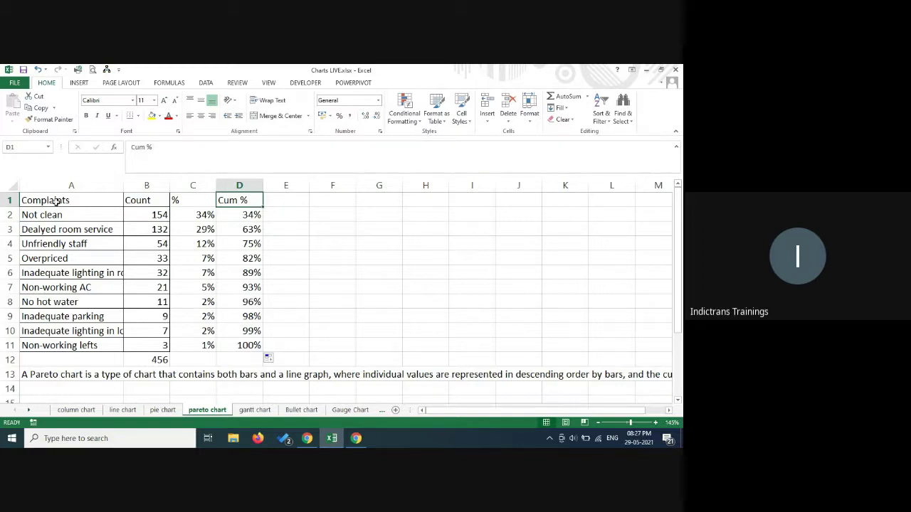
# Step: Insert a Clustered Column - Line combo chart from the Complaints and Count data A1:B11 and the Cum % data D1:D11
pyautogui.moveTo(56, 202); pyautogui.dragTo(166, 339)
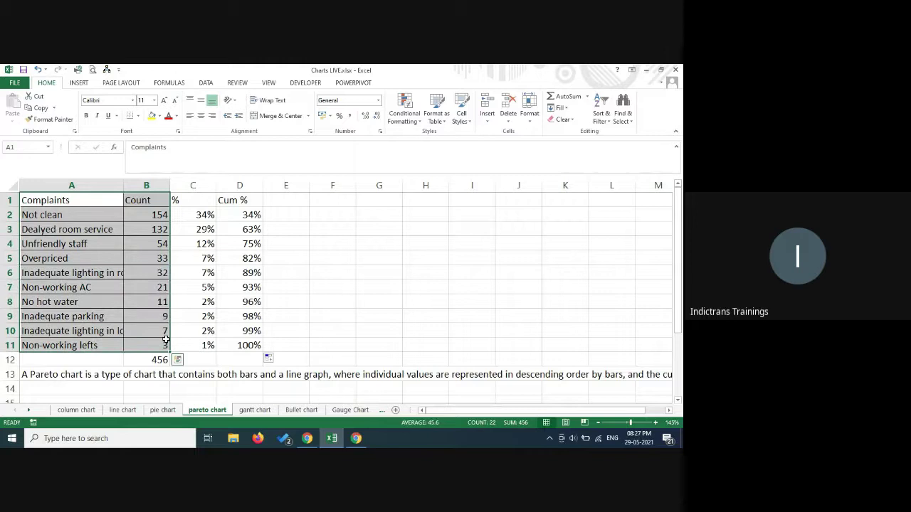
pyautogui.keyDown('ctrl'); pyautogui.moveTo(240, 199); pyautogui.dragTo(254, 345); pyautogui.keyUp('ctrl')
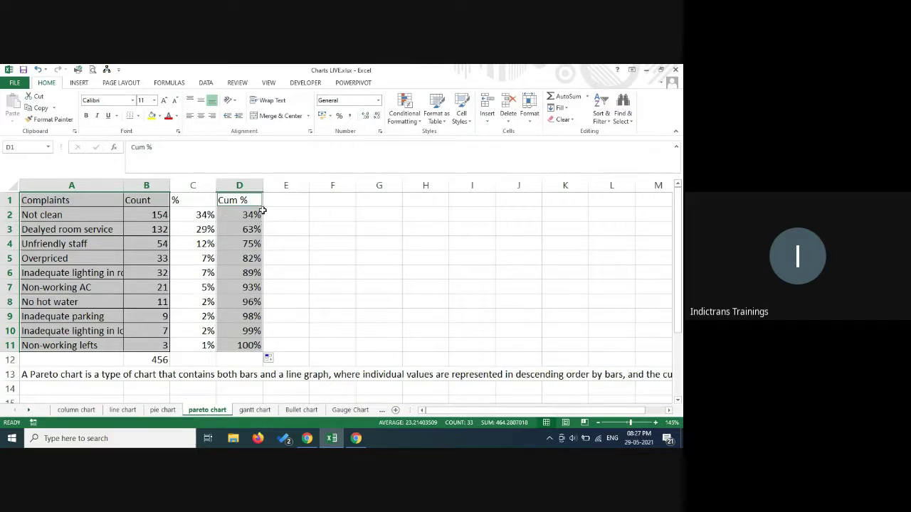
pyautogui.click(80, 84)
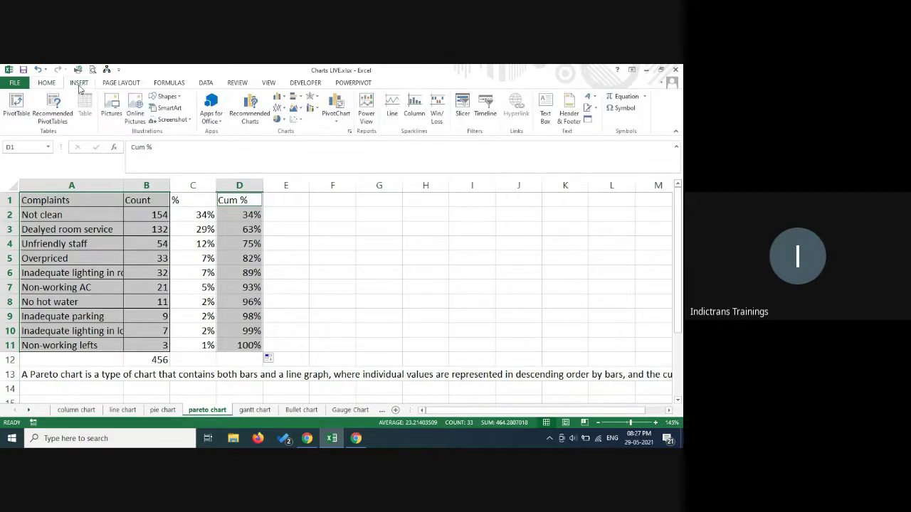
pyautogui.click(314, 108)
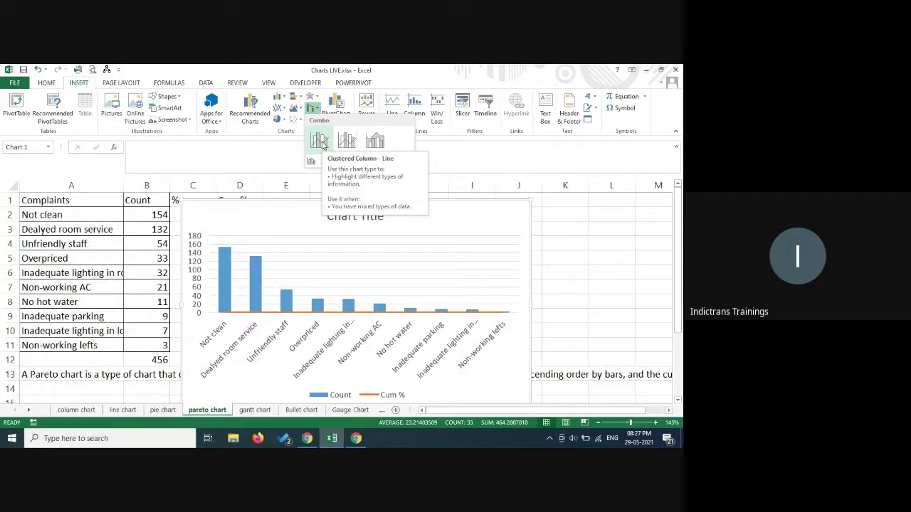
pyautogui.click(321, 142)
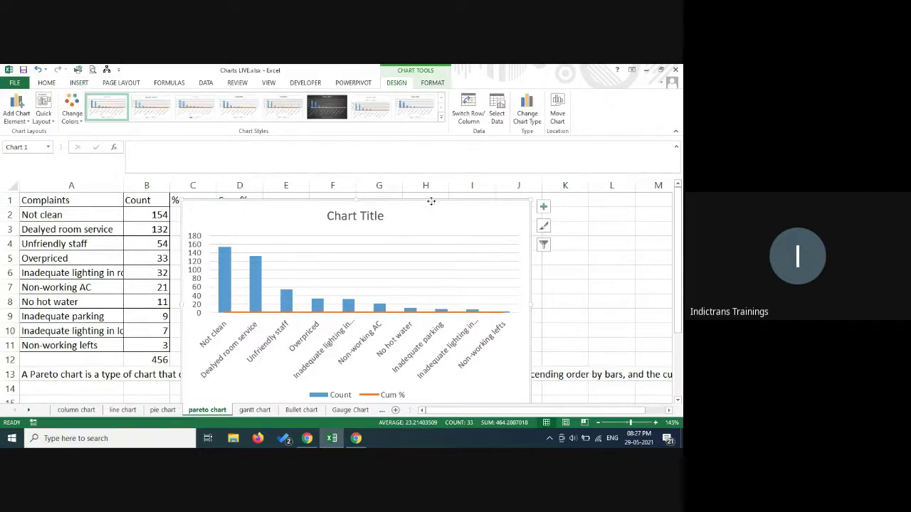
# Step: Shift the combo chart slightly to the right and collapse the expanded formula bar
pyautogui.moveTo(431, 202); pyautogui.dragTo(439, 202)
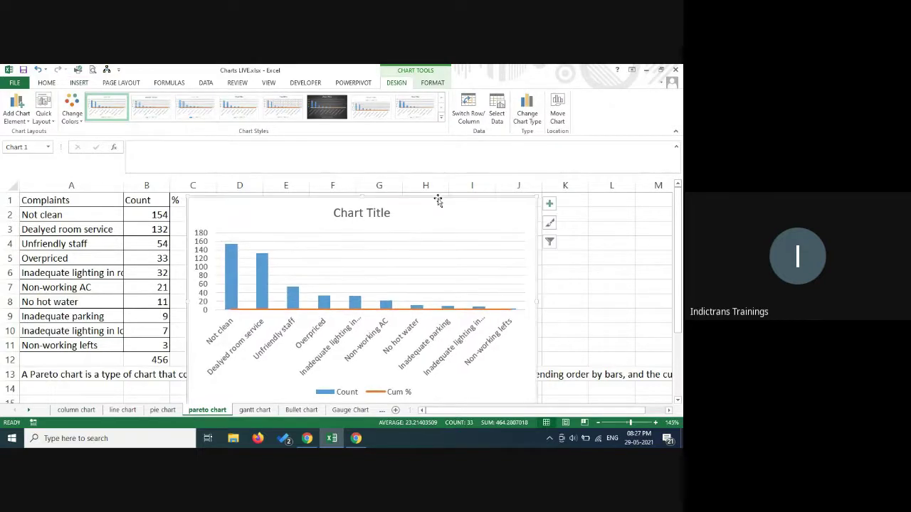
pyautogui.click(676, 148)
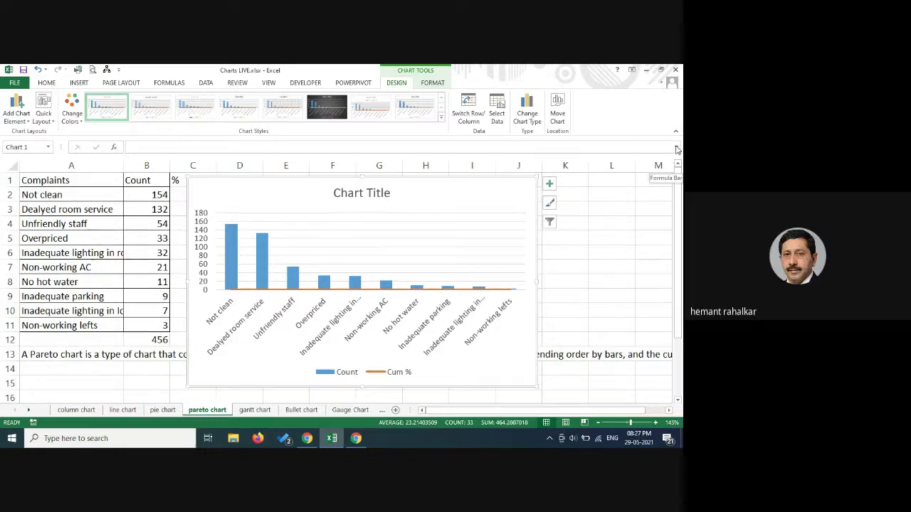
# Step: Plot the Cum % series on the secondary axis and widen the combo chart to span from column B to column L
pyautogui.moveTo(450, 180)
pyautogui.mouseDown()
pyautogui.moveTo(461, 165)
pyautogui.moveTo(456, 175)
pyautogui.mouseUp()
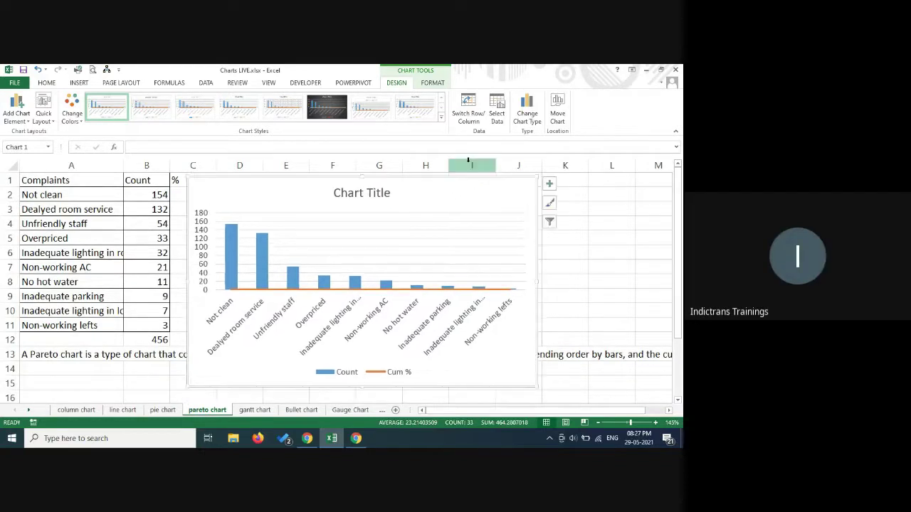
pyautogui.click(529, 115)
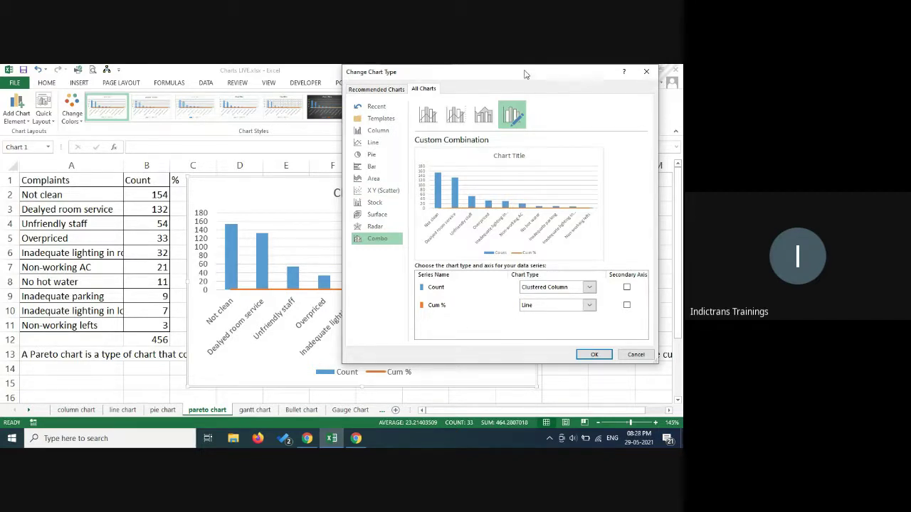
pyautogui.moveTo(525, 74); pyautogui.dragTo(548, 79)
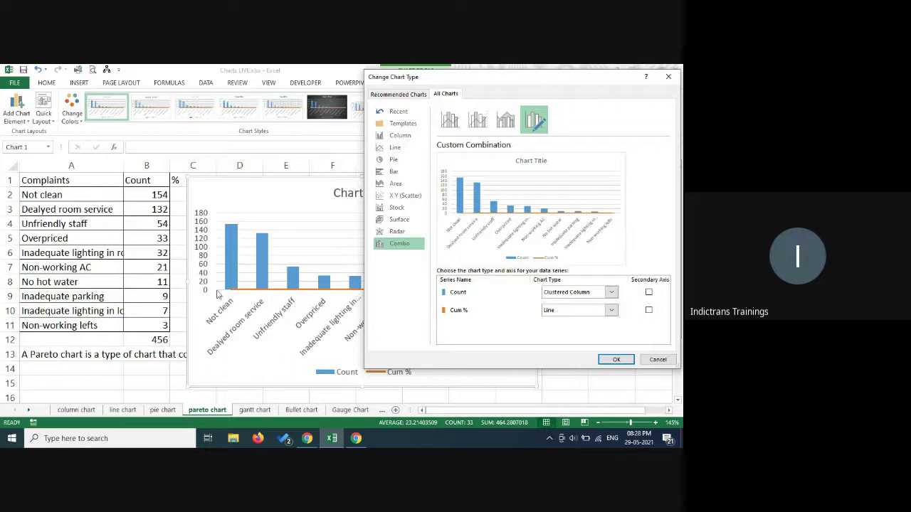
pyautogui.click(648, 311)
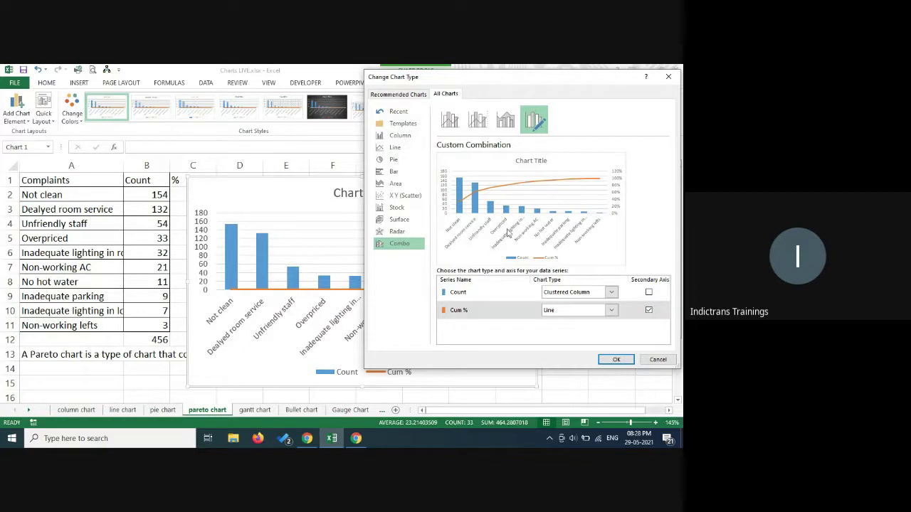
pyautogui.click(616, 360)
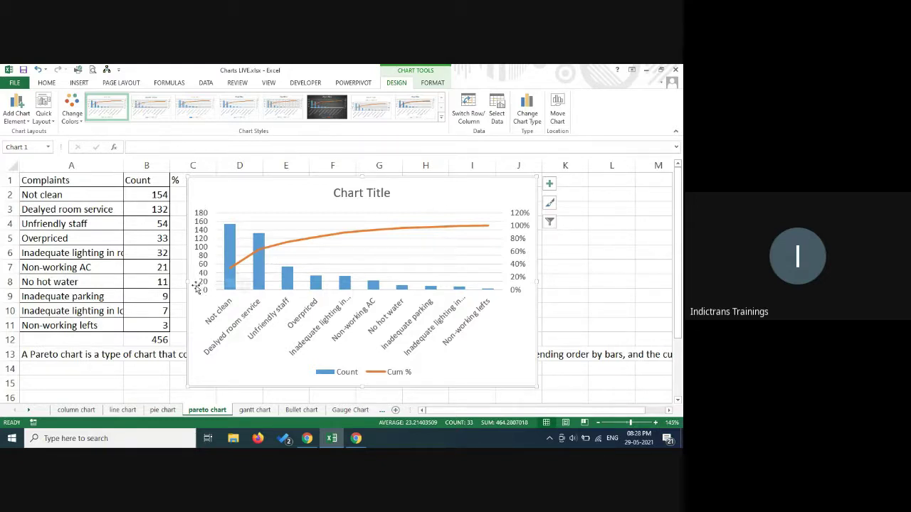
pyautogui.moveTo(186, 281); pyautogui.dragTo(126, 282)
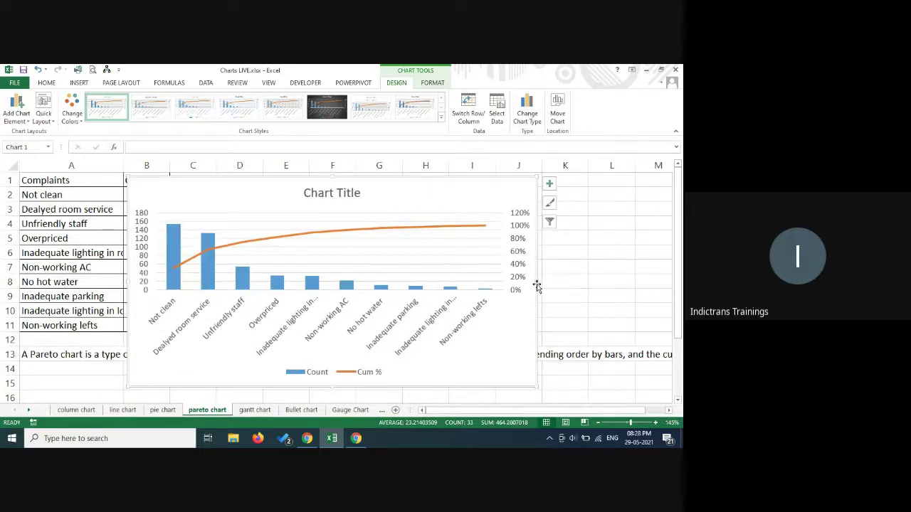
pyautogui.moveTo(535, 283); pyautogui.dragTo(630, 285)
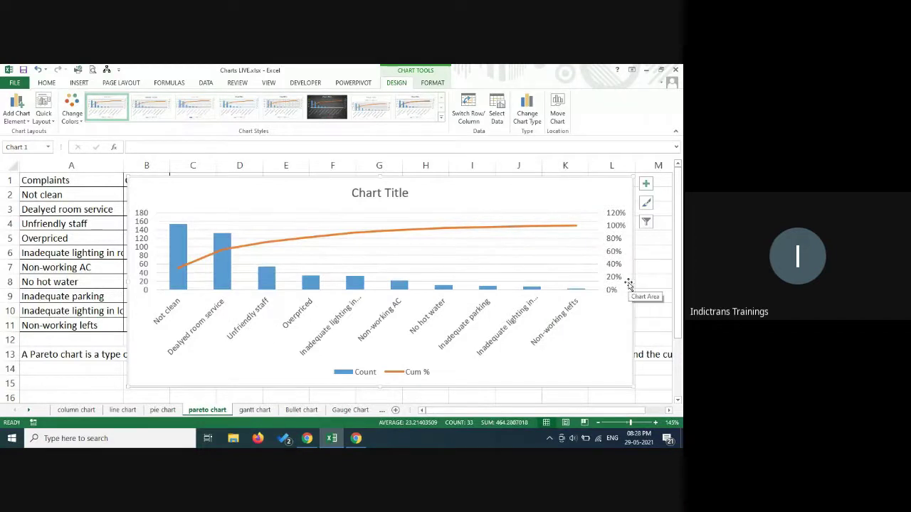
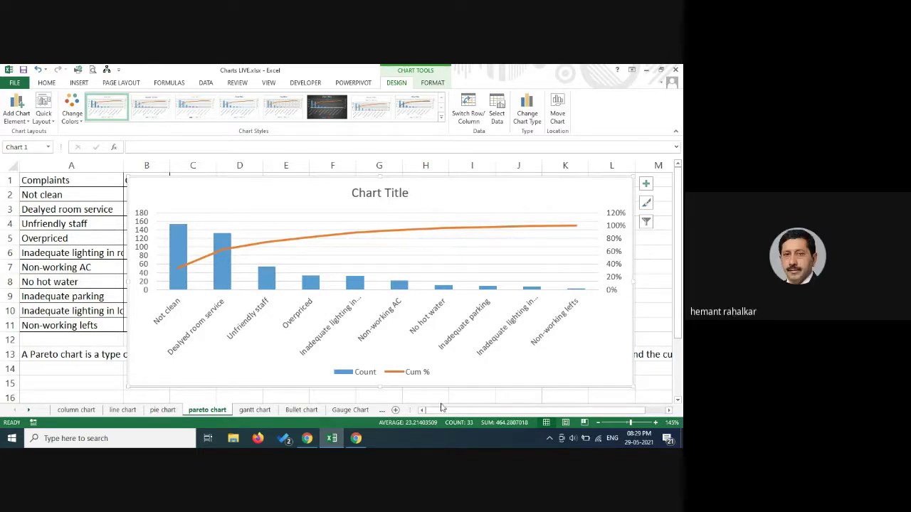
# Step: Check the meeting chat in Google Meet, then return to the Excel workbook and delete the Pareto chart
pyautogui.click(307, 439)
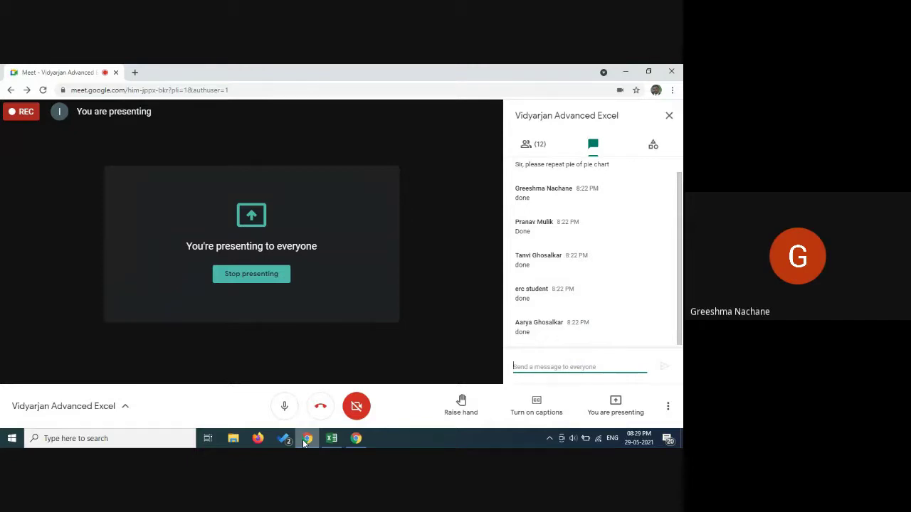
pyautogui.click(333, 440)
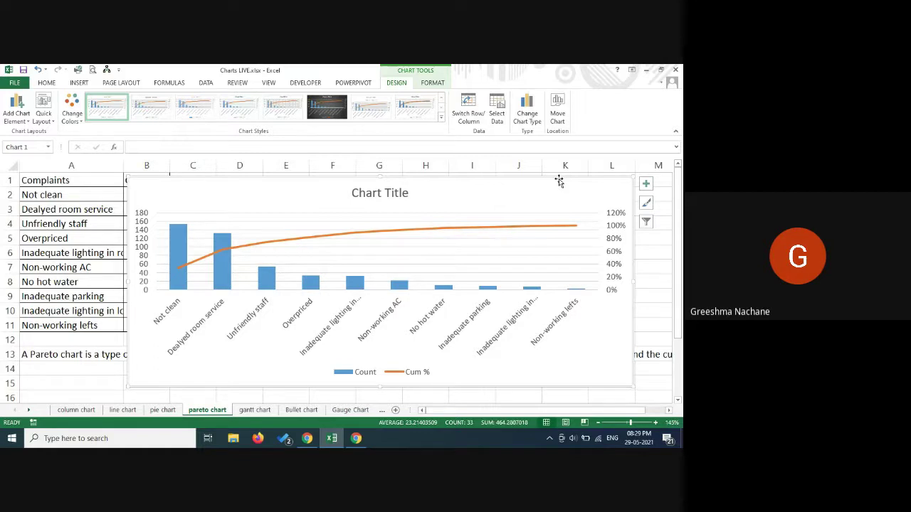
pyautogui.press('Delete')
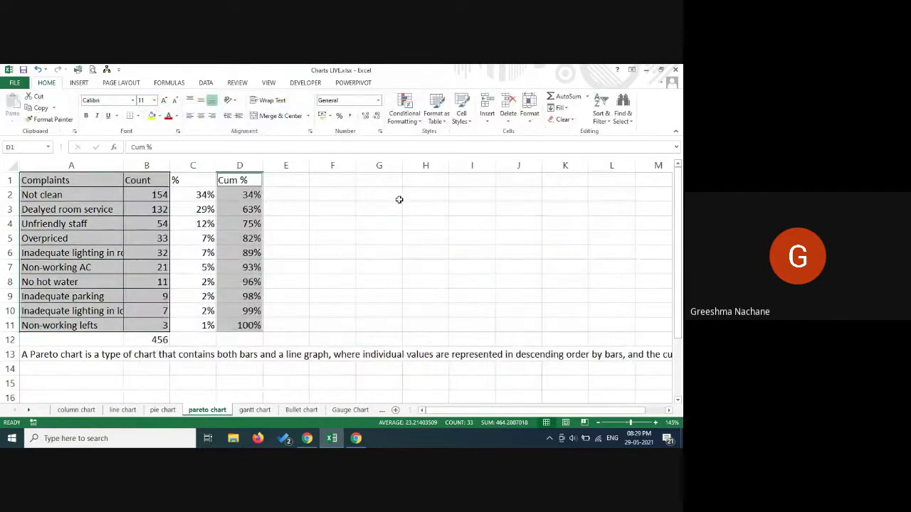
# Step: Inspect the percentage formula in C2 and the SUM formula behind the count total in B12
pyautogui.click(370, 208)
pyautogui.click(186, 195)
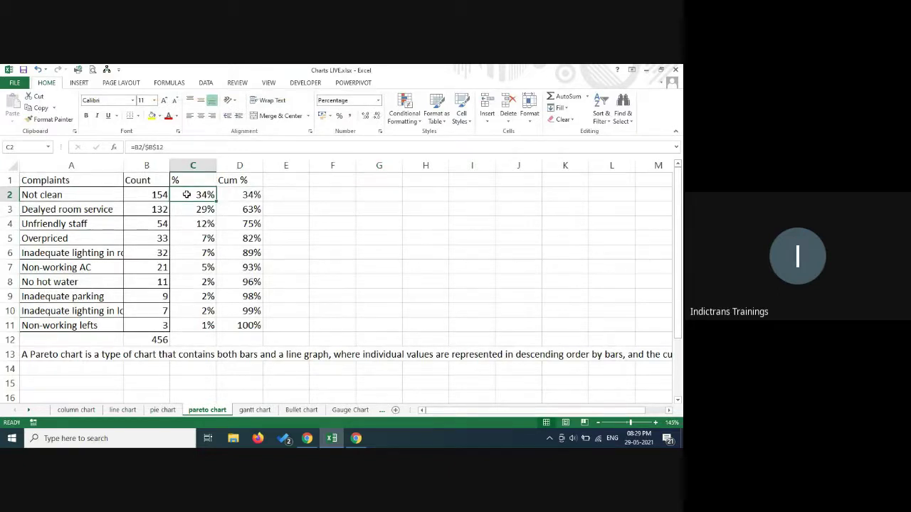
pyautogui.doubleClick(189, 197)
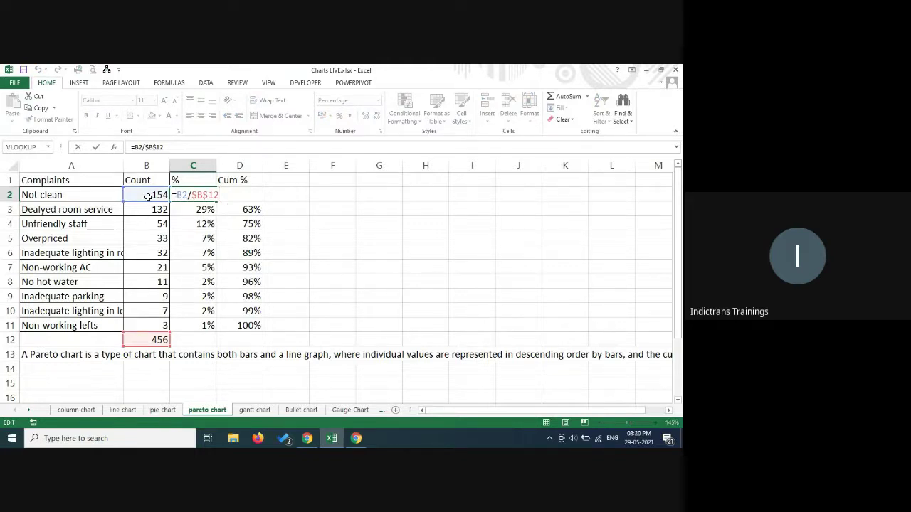
pyautogui.hotkey('ctrl', 'Return')
pyautogui.click(157, 340)
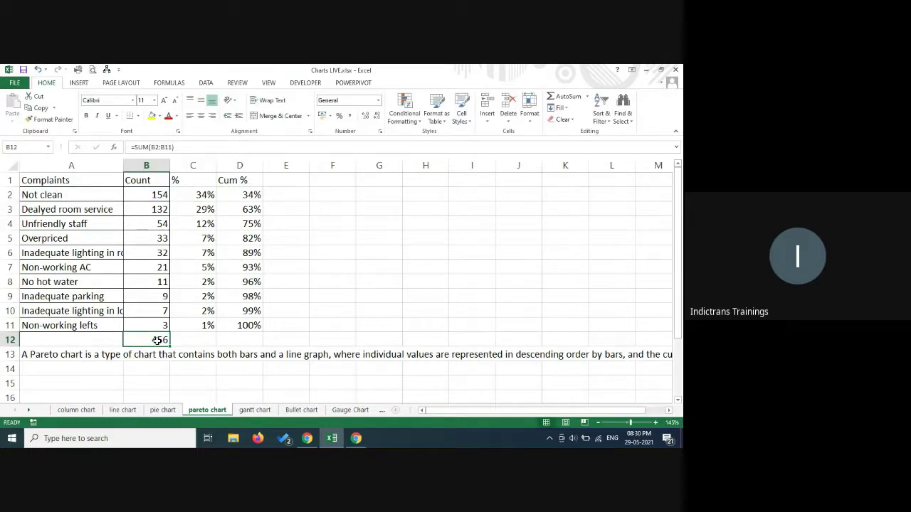
pyautogui.press('F2')
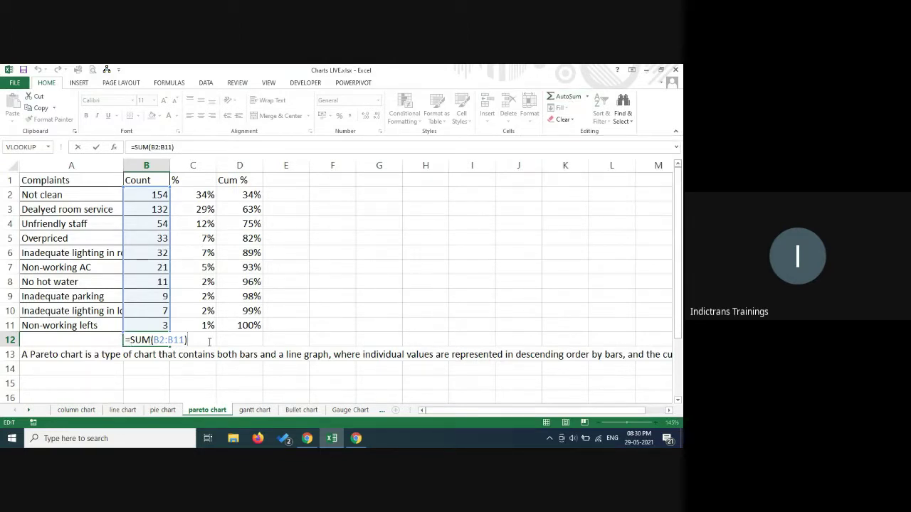
pyautogui.hotkey('ctrl', 'Return')
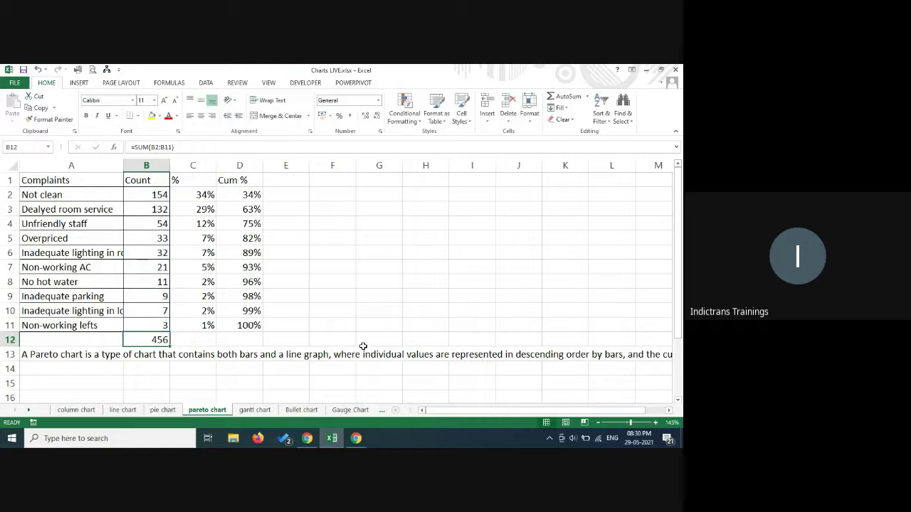
# Step: Fill the percentage formula in C2 down to C11 again
pyautogui.click(198, 197)
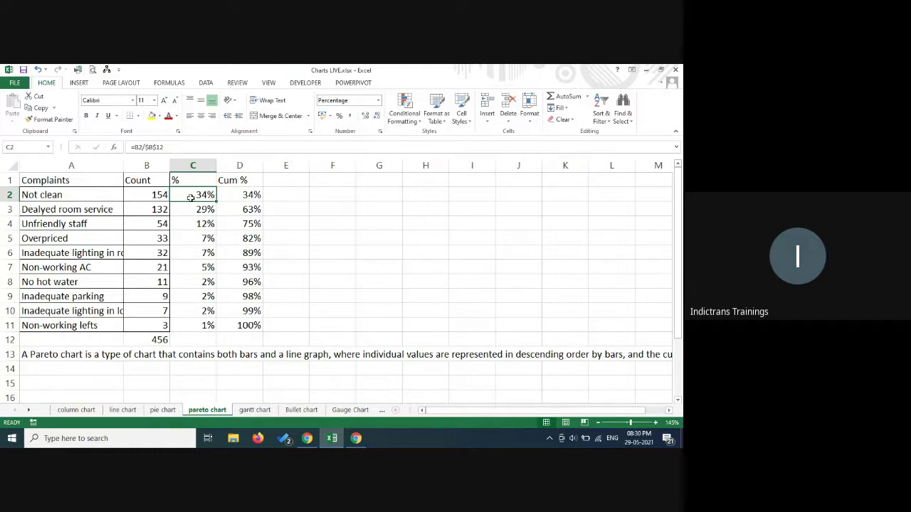
pyautogui.moveTo(213, 199); pyautogui.dragTo(211, 332)
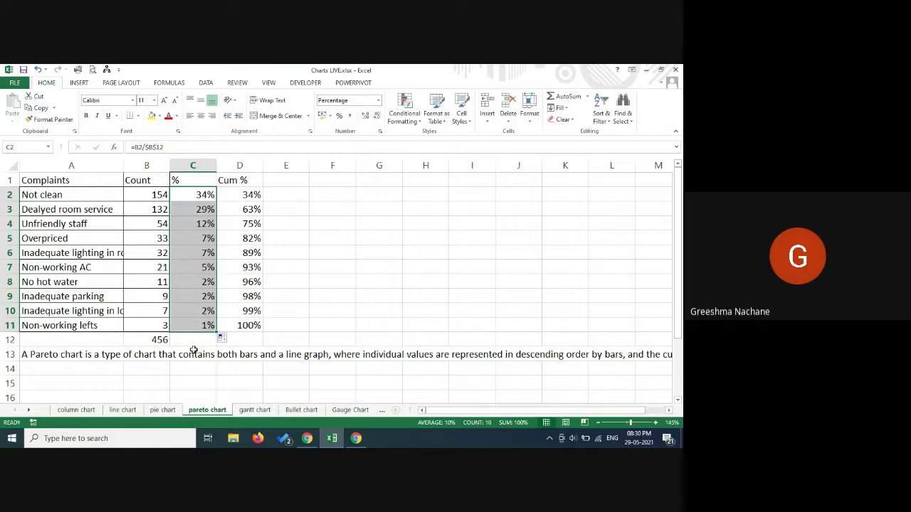
# Step: Compare the % and Cum % cells row by row for the first four complaints, rows 2 to 5
pyautogui.click(239, 193)
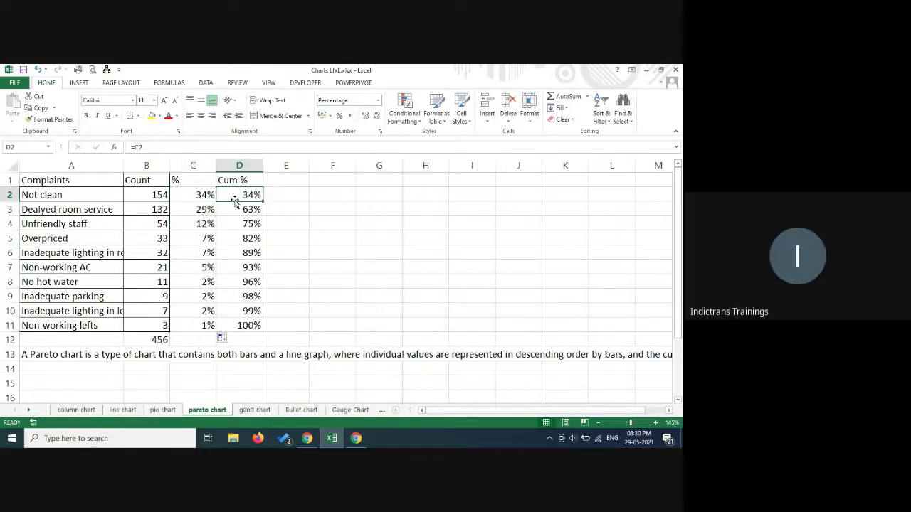
pyautogui.click(200, 195)
pyautogui.click(235, 197)
pyautogui.click(200, 209)
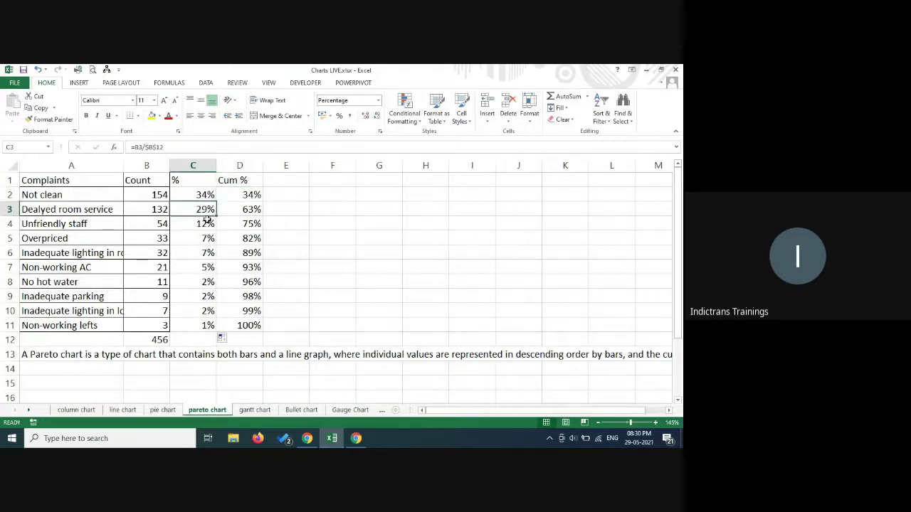
pyautogui.click(256, 212)
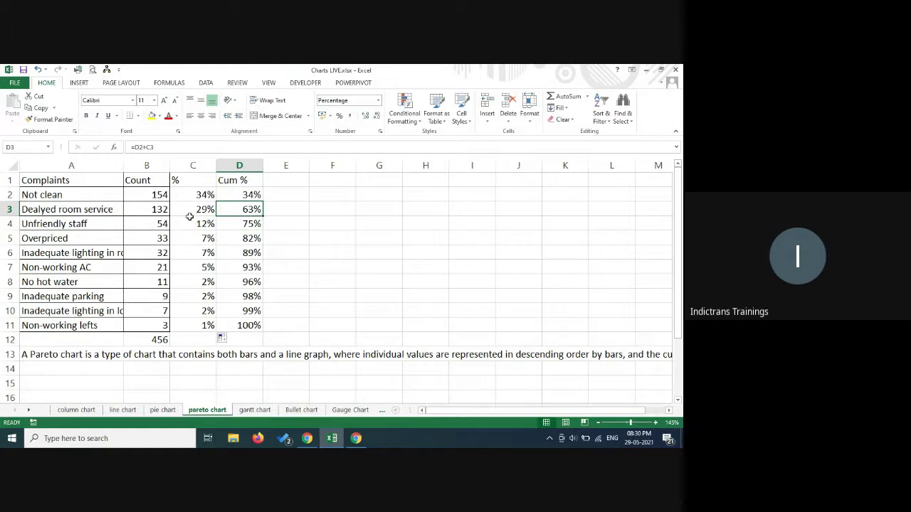
pyautogui.click(254, 223)
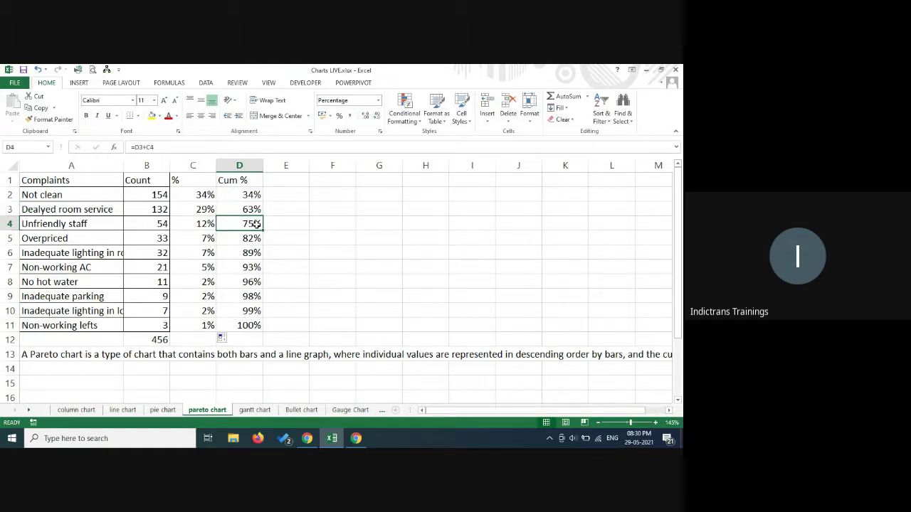
pyautogui.click(195, 242)
pyautogui.click(258, 242)
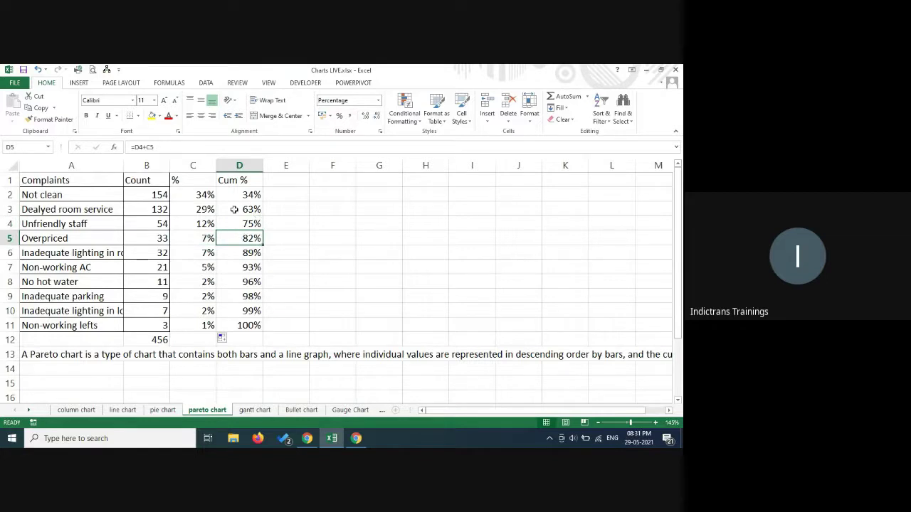
# Step: Inspect the running-total formulas in D3, D4 and D5 and the last Cum % cell, D11
pyautogui.click(247, 210)
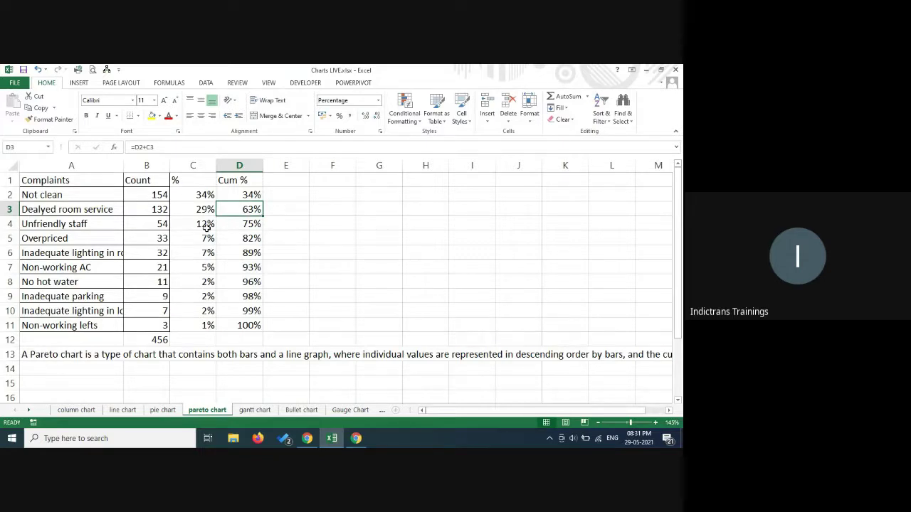
pyautogui.press('F2')
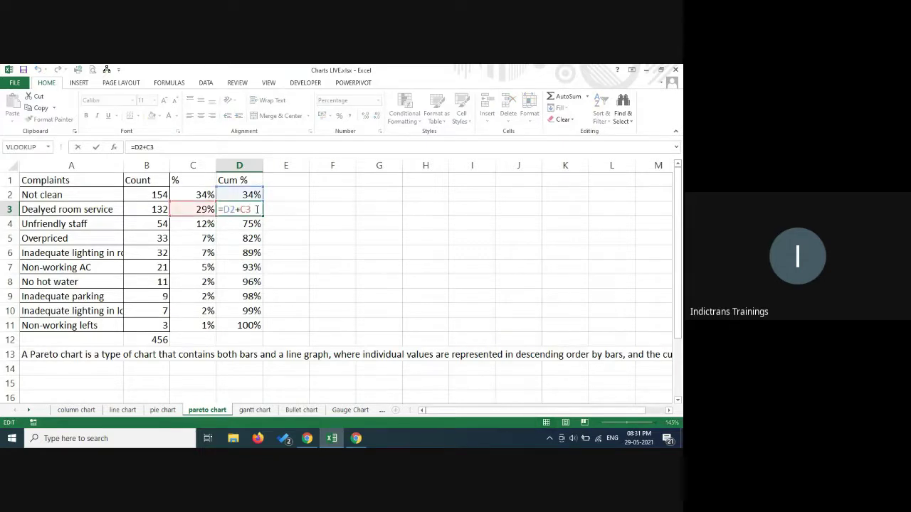
pyautogui.hotkey('ctrl', 'Return')
pyautogui.click(235, 225)
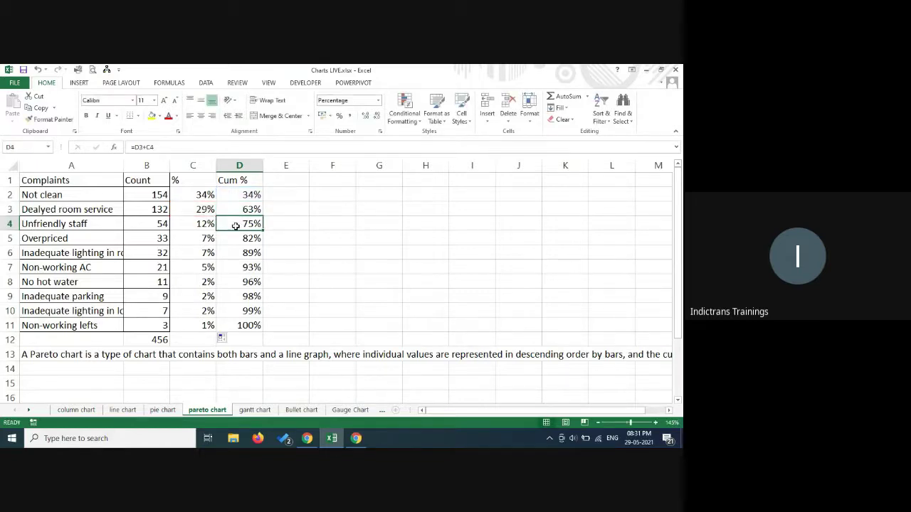
pyautogui.doubleClick(236, 226)
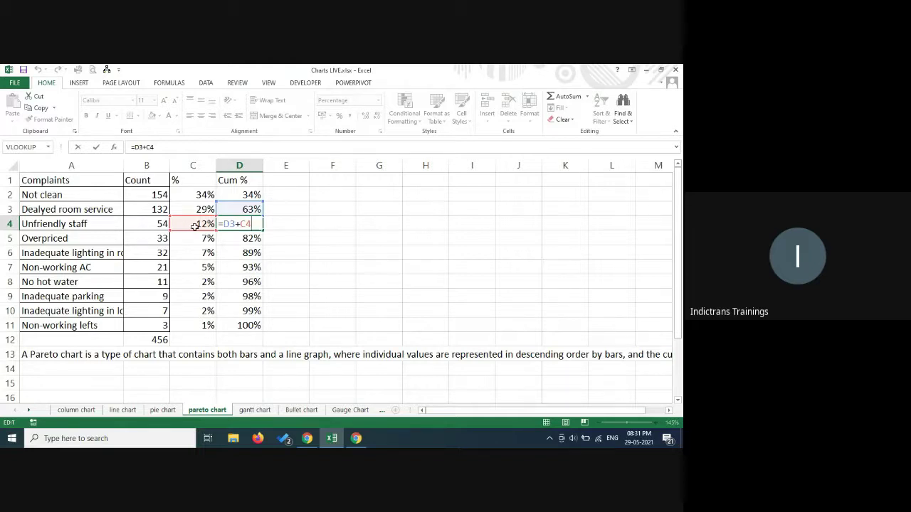
pyautogui.press('Escape')
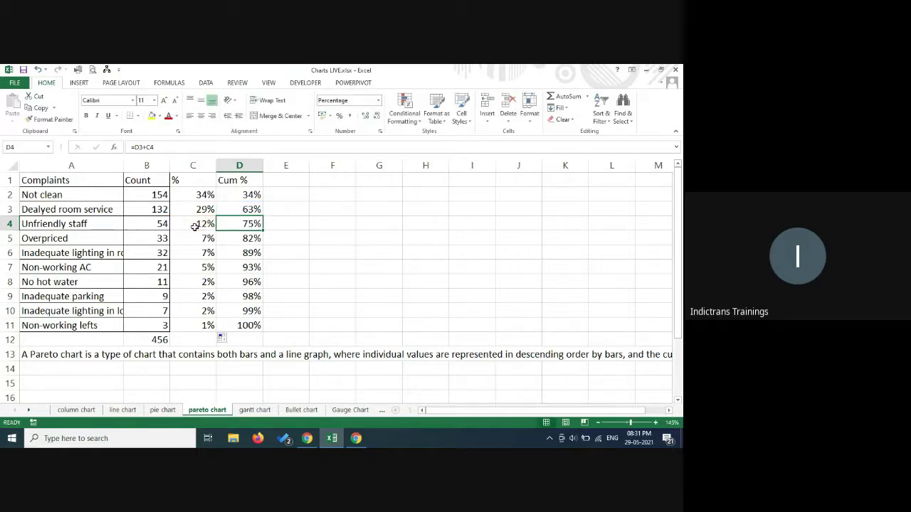
pyautogui.click(247, 239)
pyautogui.doubleClick(247, 239)
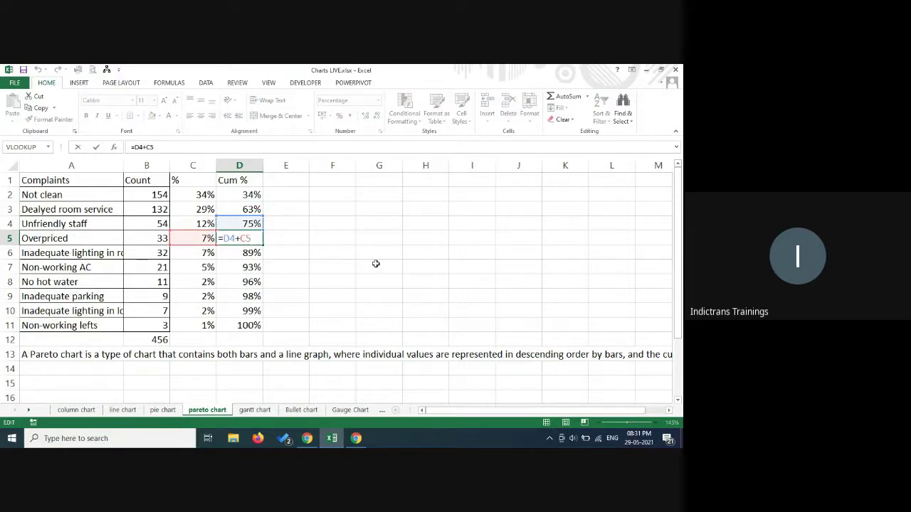
pyautogui.press('Escape')
pyautogui.click(247, 325)
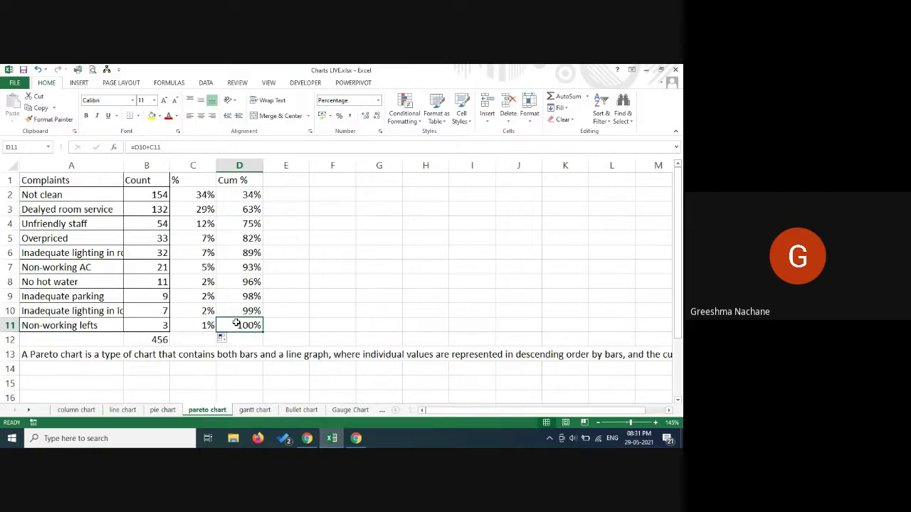
# Step: Switch to Google Meet, look through the participant list and stop presenting the screen
pyautogui.click(306, 439)
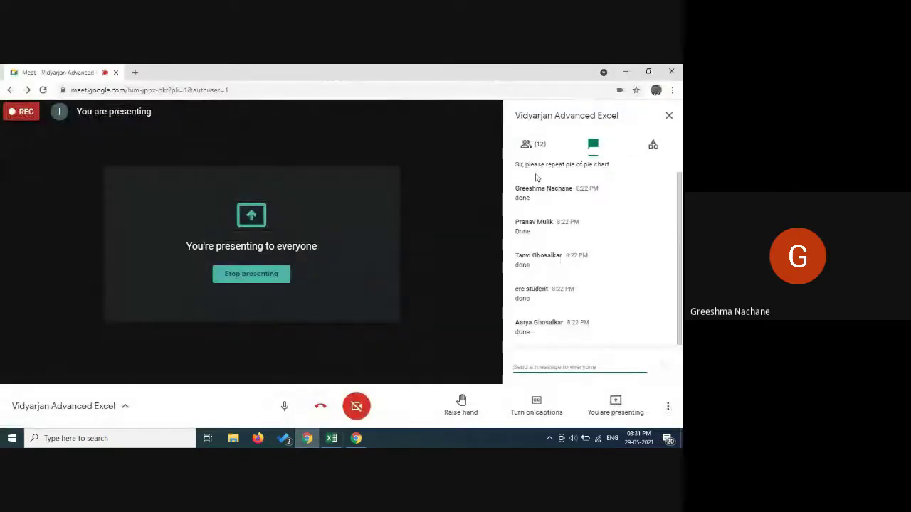
pyautogui.click(532, 143)
pyautogui.scroll(-3, 590, 267)
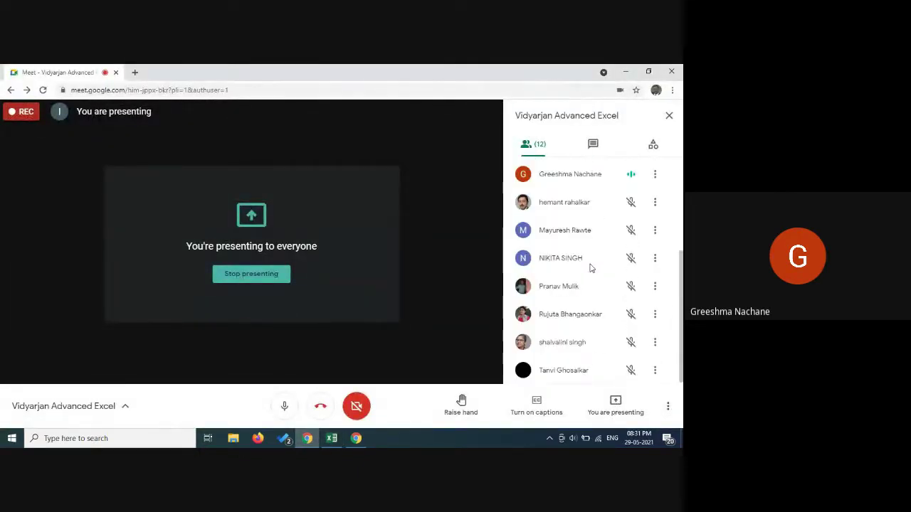
pyautogui.scroll(3, 589, 266)
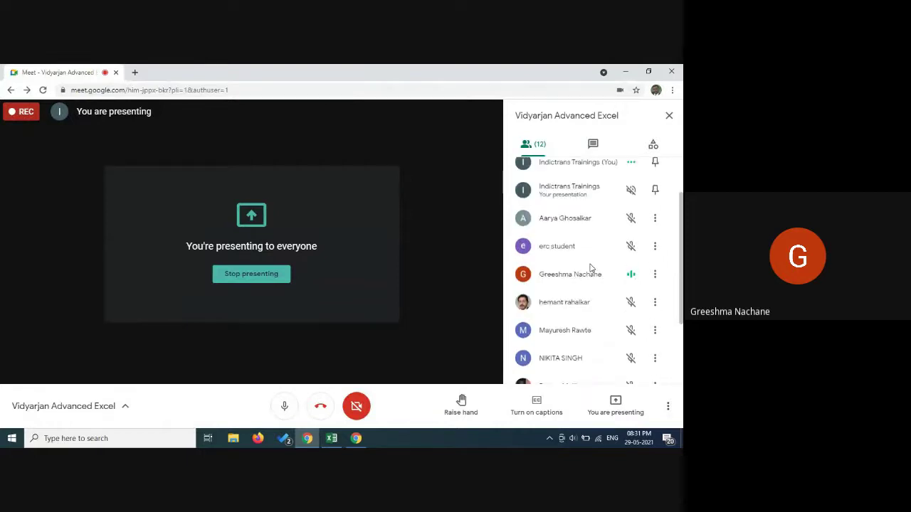
pyautogui.scroll(-3, 589, 266)
pyautogui.scroll(5, 589, 267)
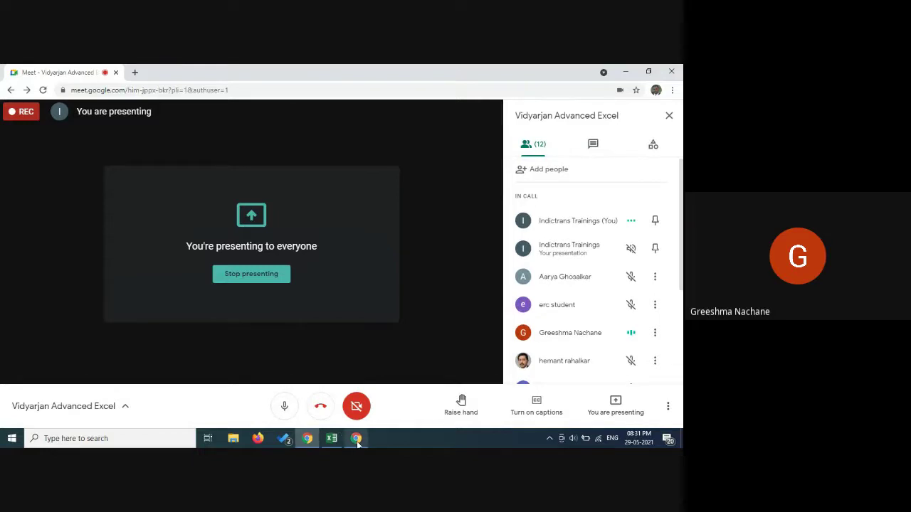
pyautogui.click(269, 277)
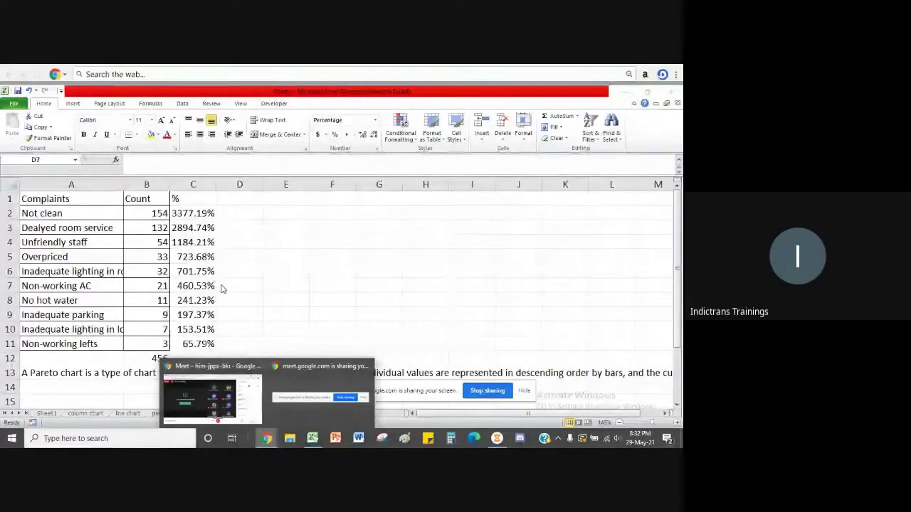
# Step: Remove the multiplication by 100 from the percentage formula in C2, leaving =B2/$B$12
pyautogui.moveTo(204, 214); pyautogui.dragTo(204, 344)
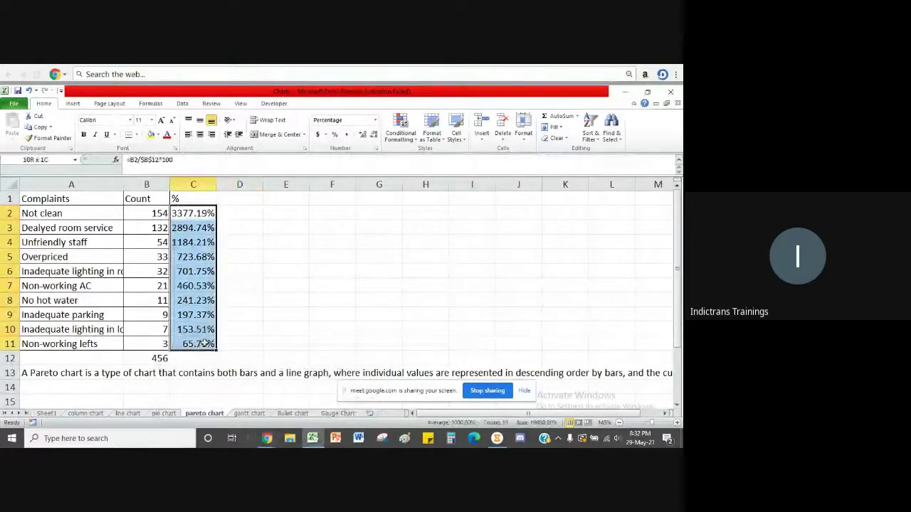
pyautogui.click(249, 300)
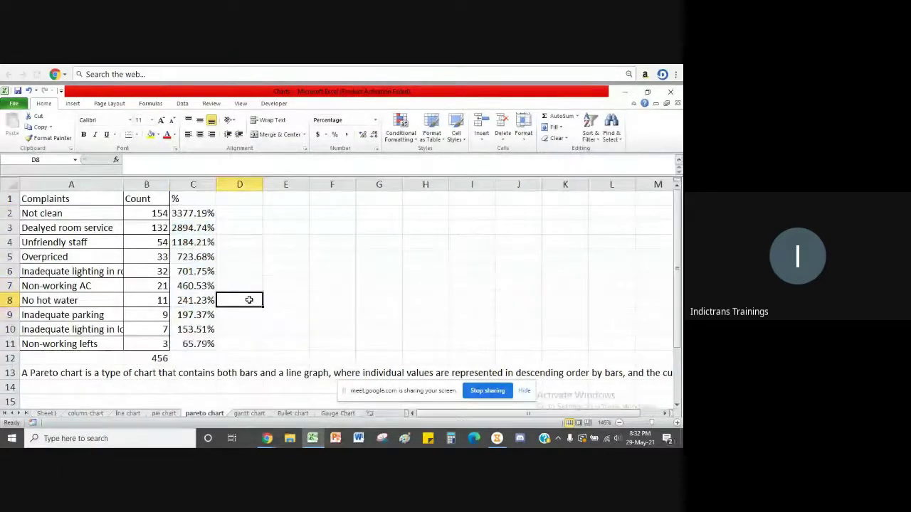
pyautogui.click(196, 214)
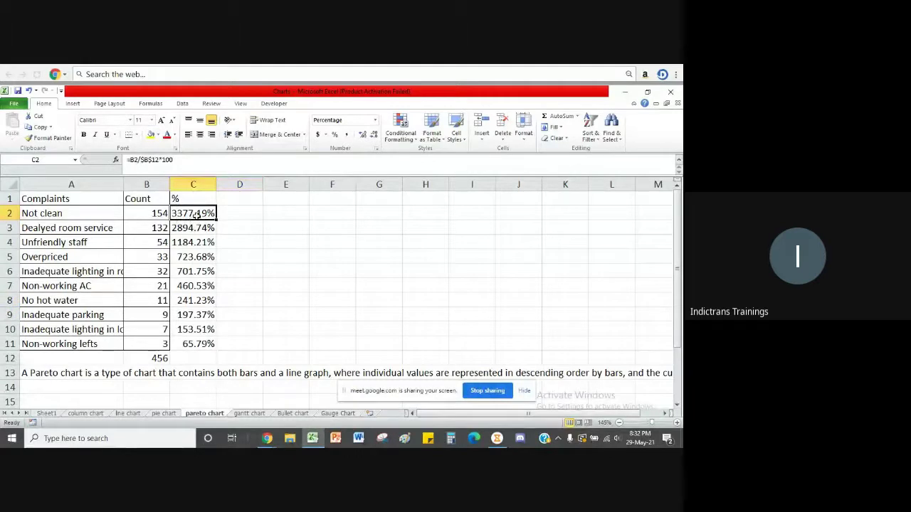
pyautogui.doubleClick(195, 214)
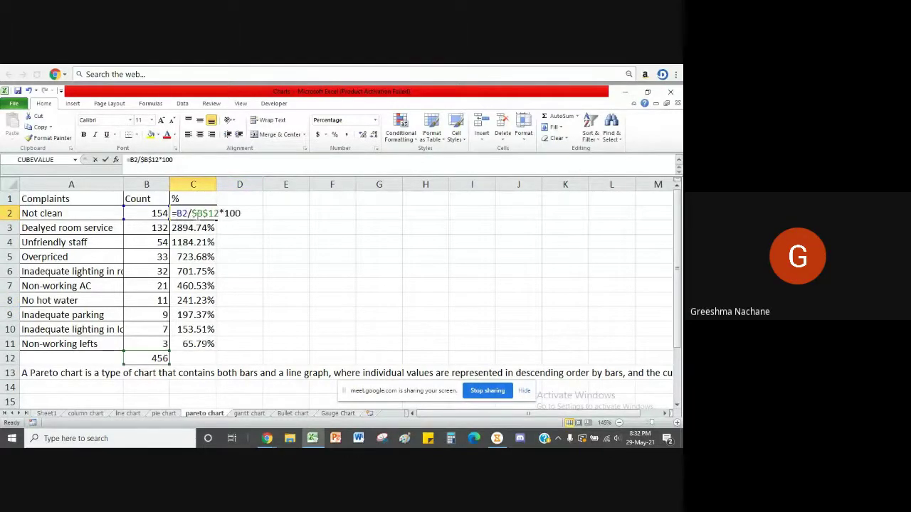
pyautogui.press('BackSpace')
pyautogui.press('BackSpace')
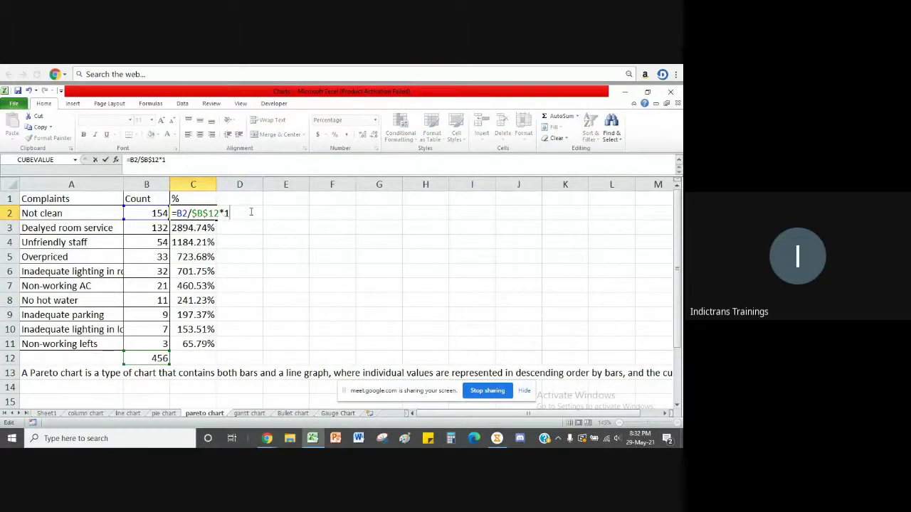
pyautogui.press('Return')
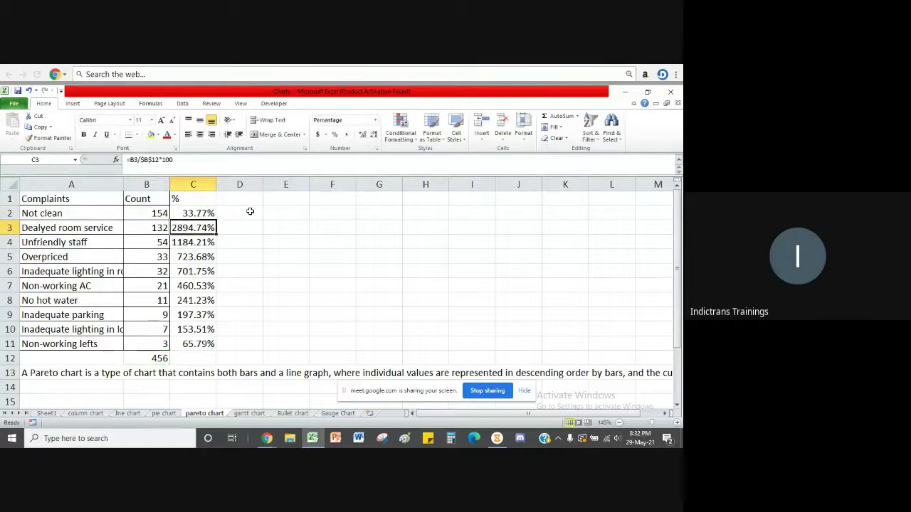
# Step: Fill the corrected percentage formula from C2 down to C11 for all the complaints
pyautogui.click(203, 215)
pyautogui.moveTo(215, 220); pyautogui.dragTo(213, 347)
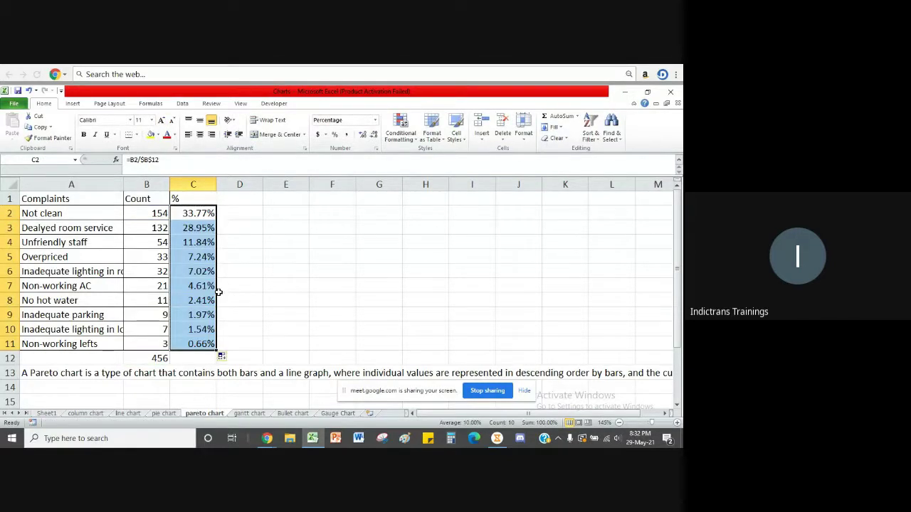
pyautogui.click(246, 269)
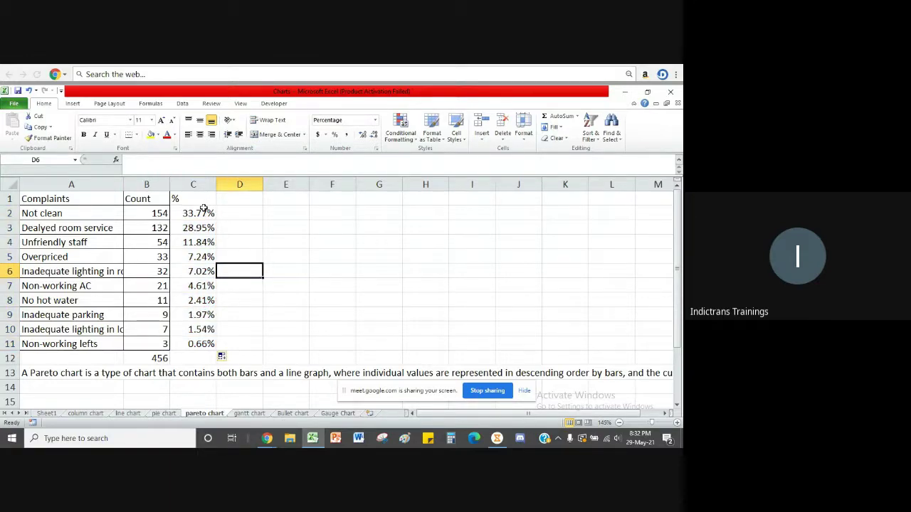
pyautogui.moveTo(203, 208); pyautogui.dragTo(206, 329)
pyautogui.click(246, 316)
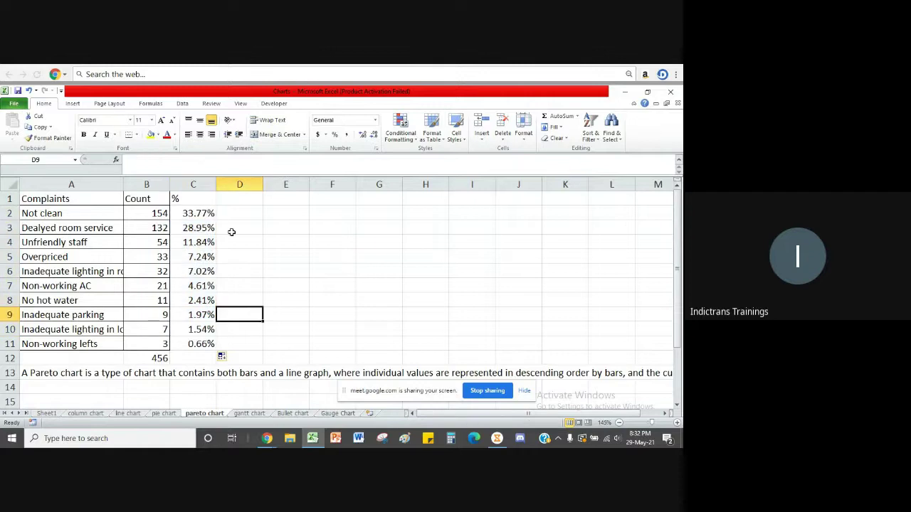
# Step: Switch to the Google Meet call and stop sharing the screen
pyautogui.click(239, 199)
pyautogui.click(266, 438)
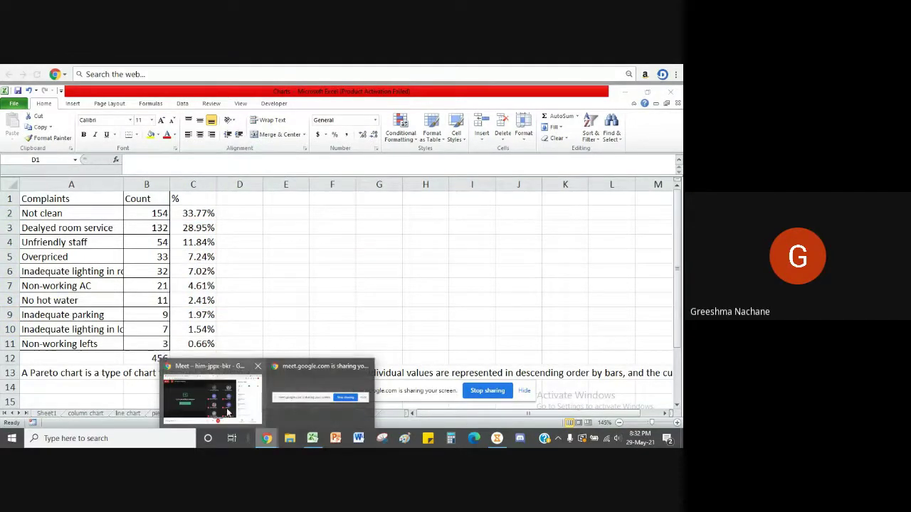
pyautogui.click(228, 413)
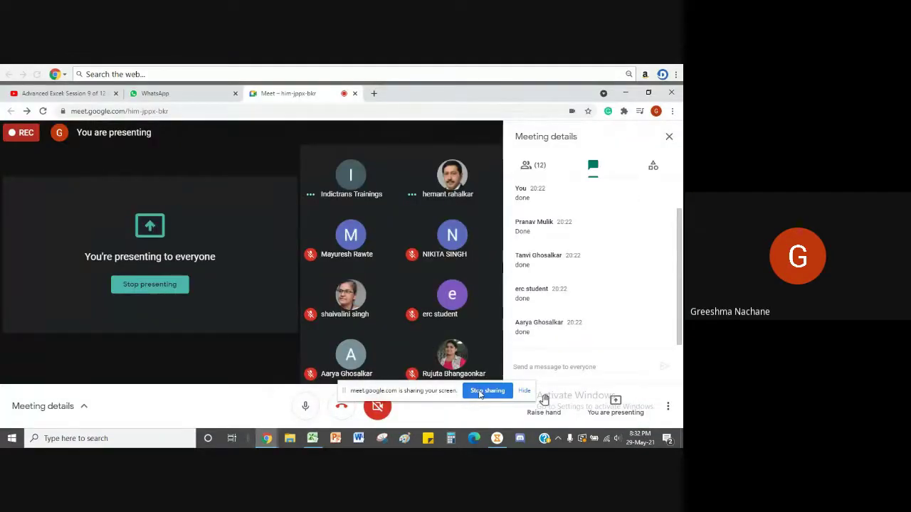
pyautogui.click(480, 391)
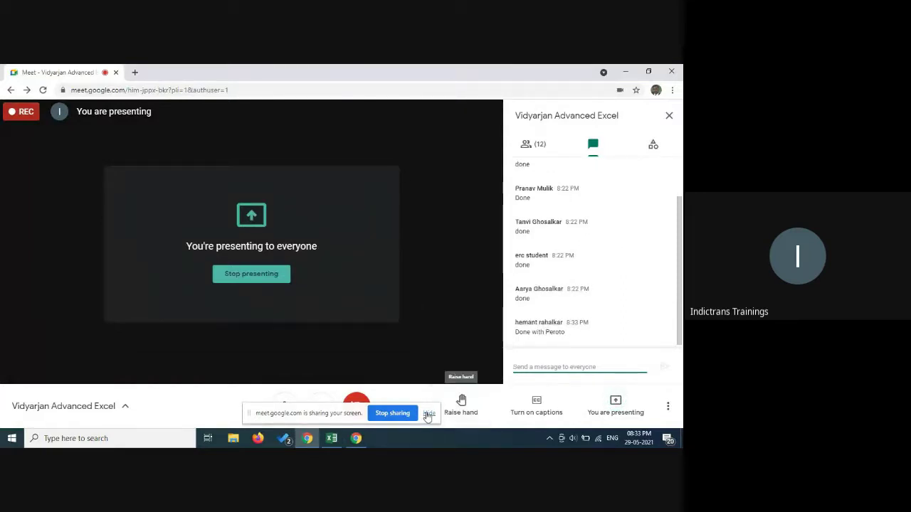
# Step: Dismiss the presentation notification in Google Meet and switch to the Charts LIVE workbook in Excel
pyautogui.click(429, 414)
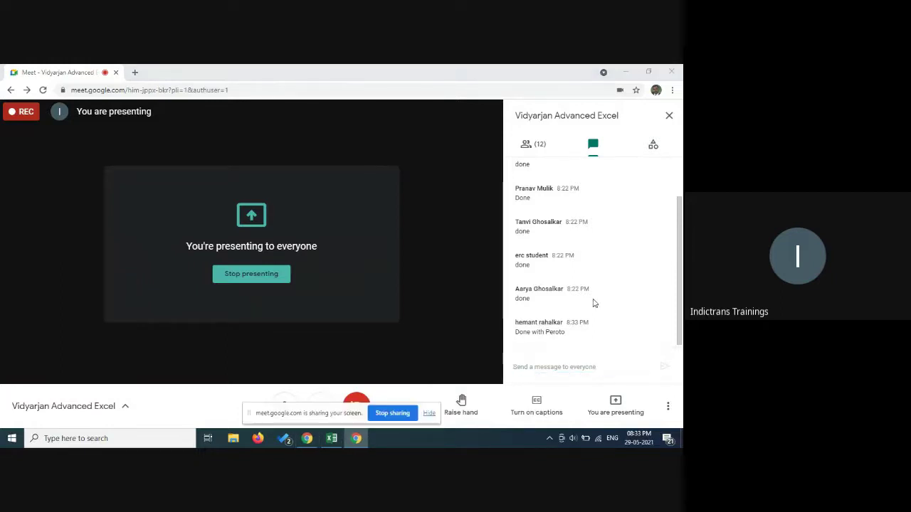
pyautogui.click(662, 360)
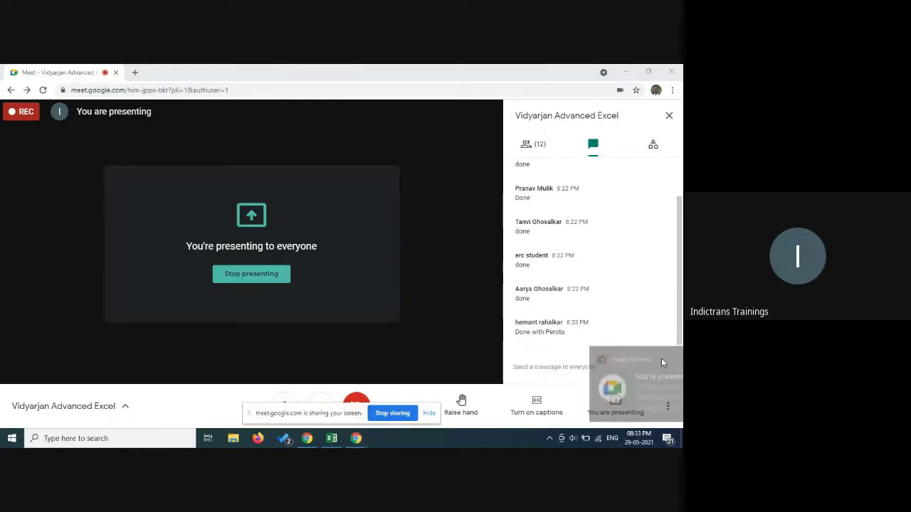
pyautogui.click(332, 438)
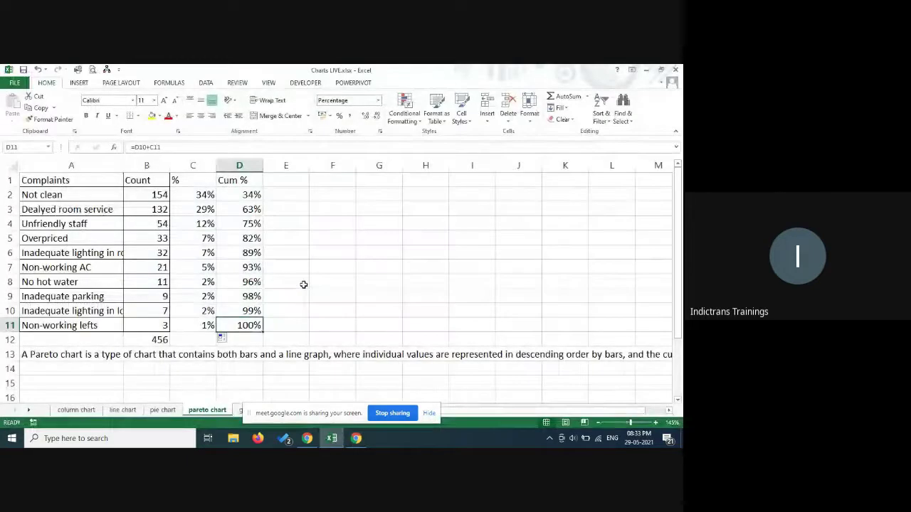
# Step: Insert a Clustered Column - Line combo chart from the Complaints and Count columns plus Cum %, ranges A1:B11 and D1:D11
pyautogui.scroll(-1, 565, 278)
pyautogui.scroll(1, 565, 281)
pyautogui.moveTo(502, 416)
pyautogui.mouseDown()
pyautogui.moveTo(541, 416)
pyautogui.moveTo(503, 417)
pyautogui.mouseUp()
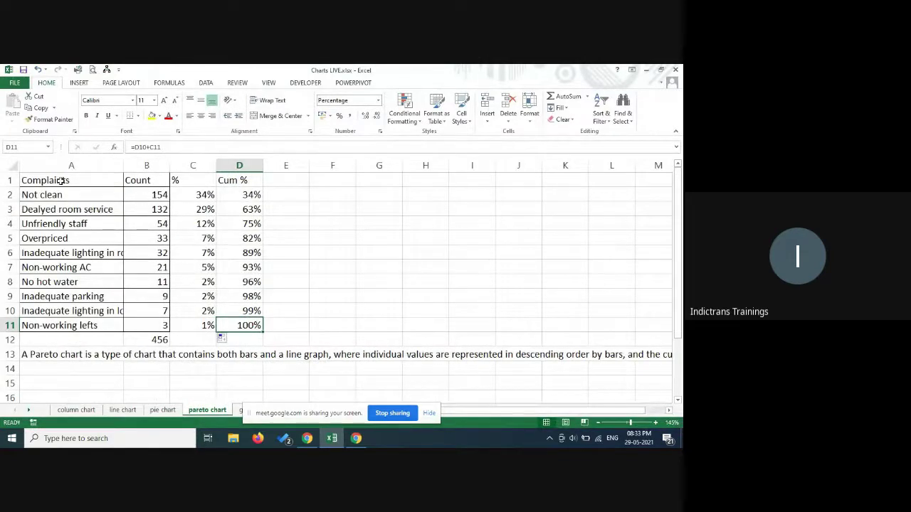
pyautogui.moveTo(60, 182); pyautogui.dragTo(138, 324)
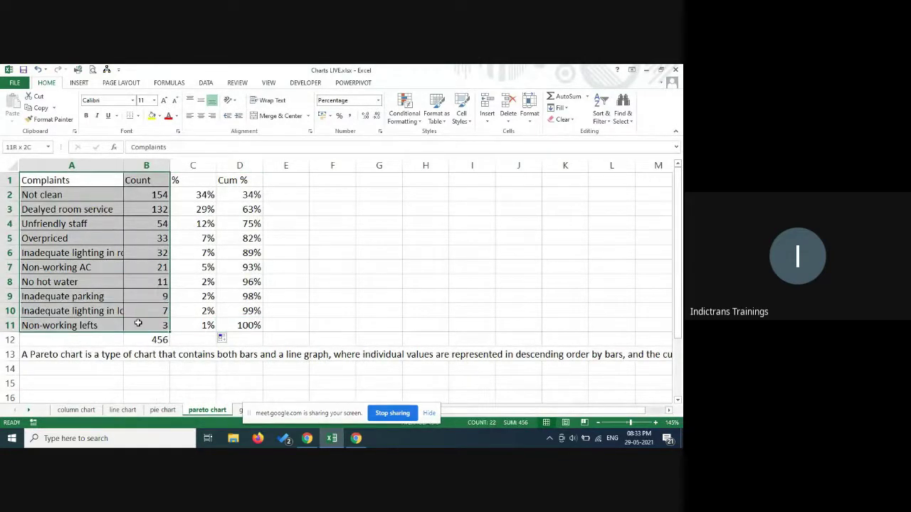
pyautogui.moveTo(241, 180); pyautogui.dragTo(249, 320)
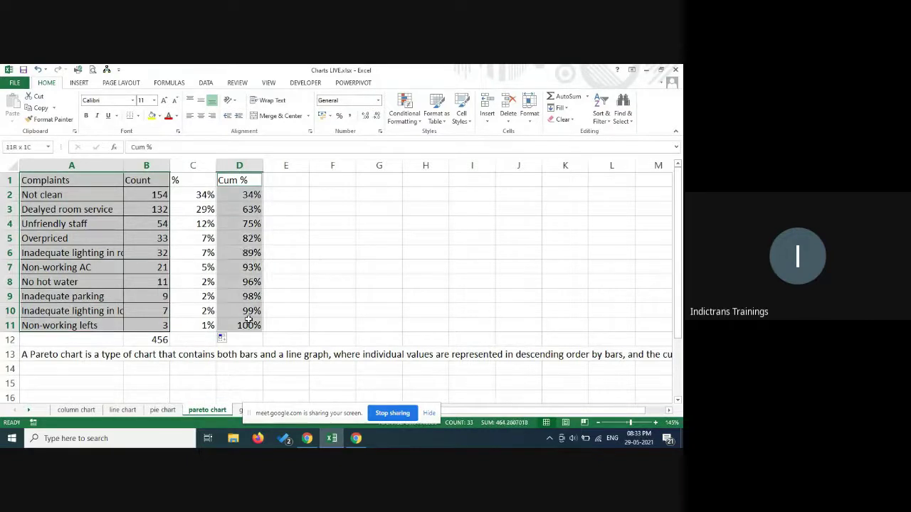
pyautogui.click(79, 83)
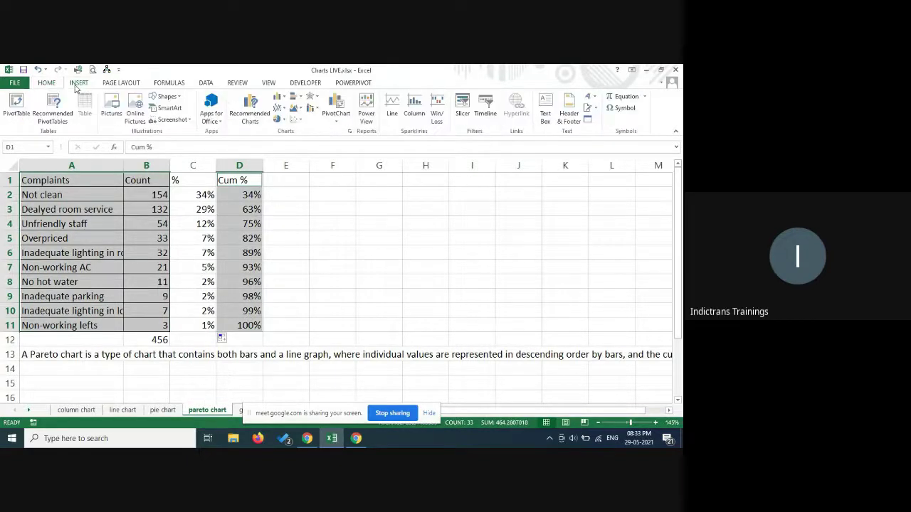
pyautogui.click(316, 109)
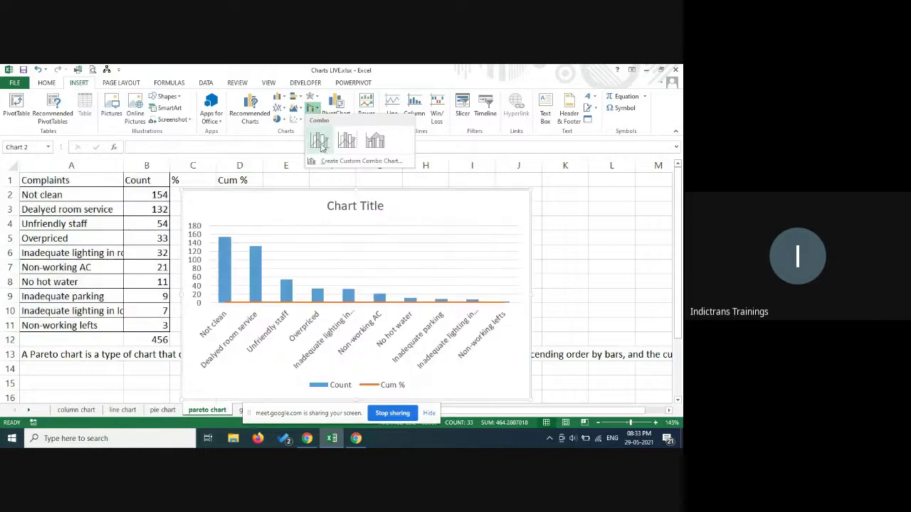
pyautogui.click(319, 140)
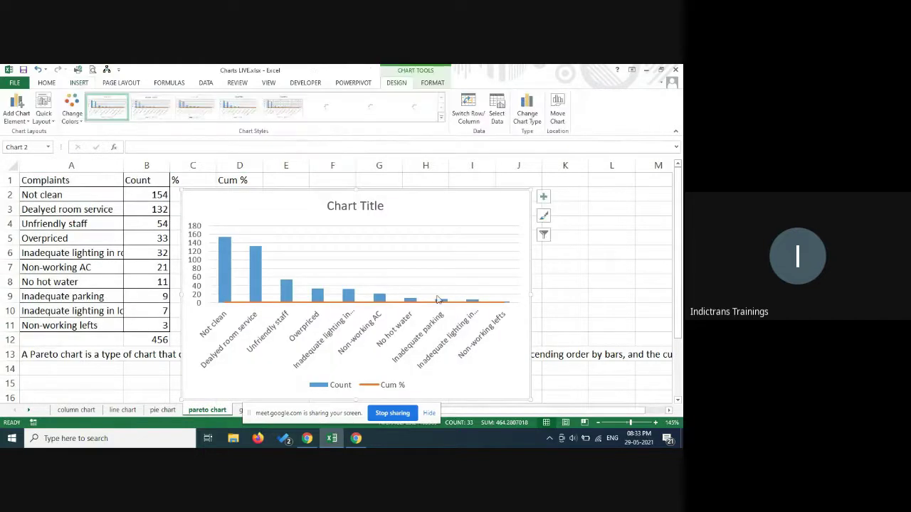
# Step: Change the combo chart so the Cum % line is plotted on the secondary axis
pyautogui.click(527, 108)
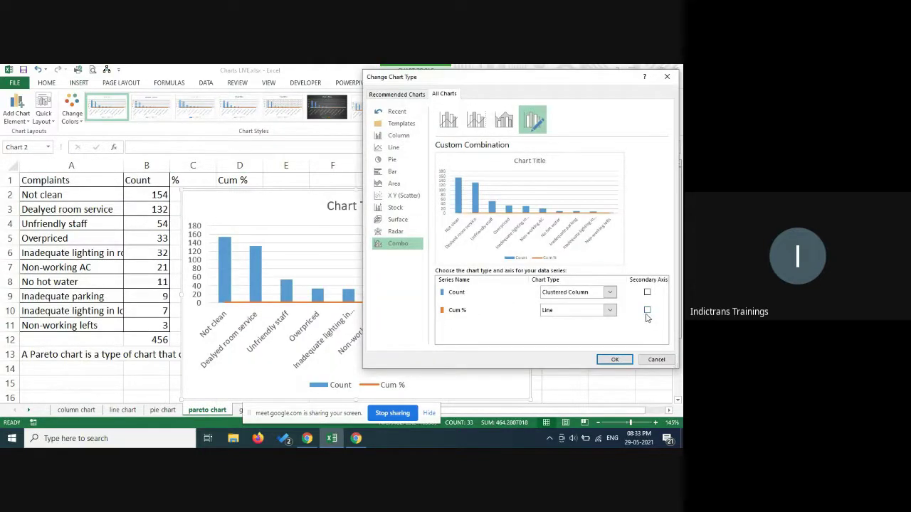
pyautogui.click(647, 311)
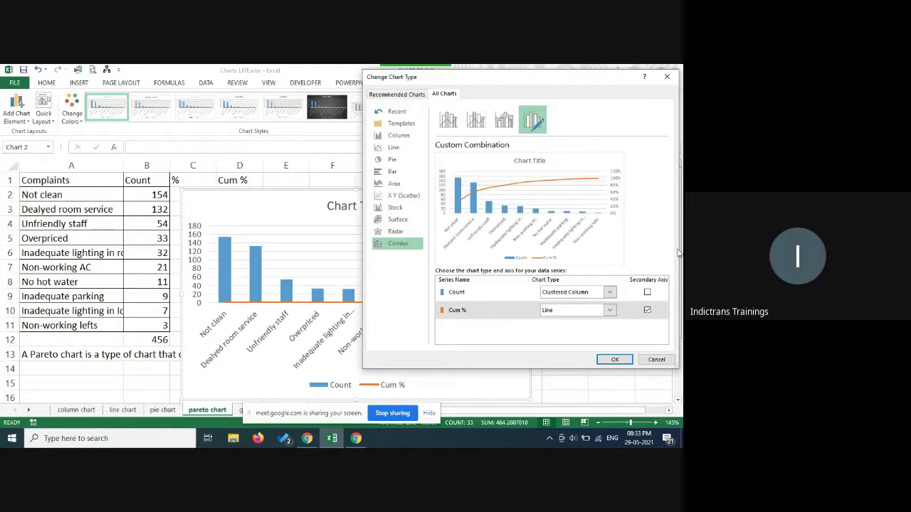
pyautogui.click(629, 357)
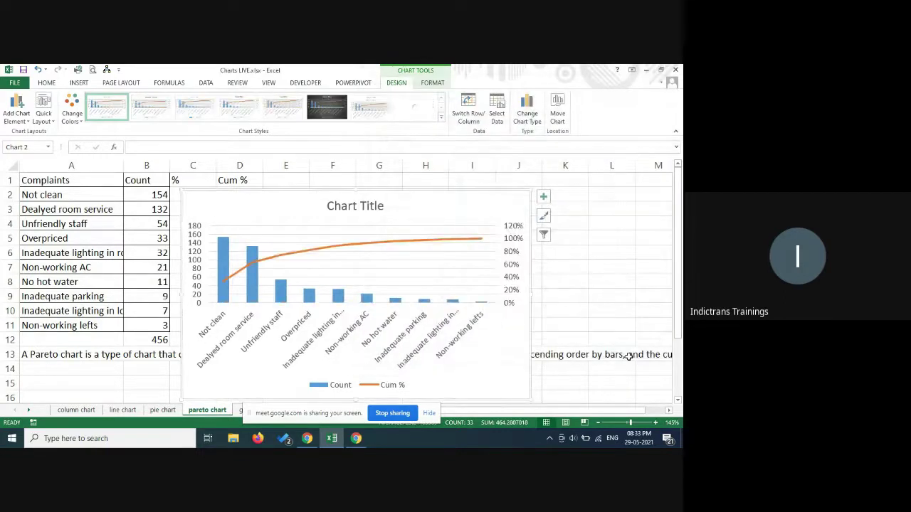
# Step: Move the Pareto chart slightly up and widen it on both sides so the category labels fit horizontally
pyautogui.moveTo(397, 196); pyautogui.dragTo(405, 186)
pyautogui.moveTo(186, 285); pyautogui.dragTo(92, 285)
pyautogui.moveTo(539, 284); pyautogui.dragTo(650, 286)
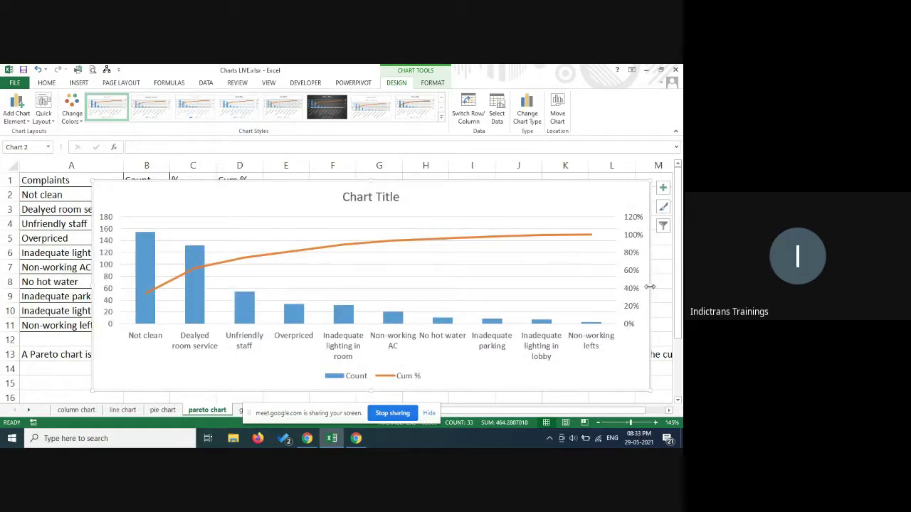
# Step: Correct the complaint name in A11 to "Non-working lifts"
pyautogui.click(57, 326)
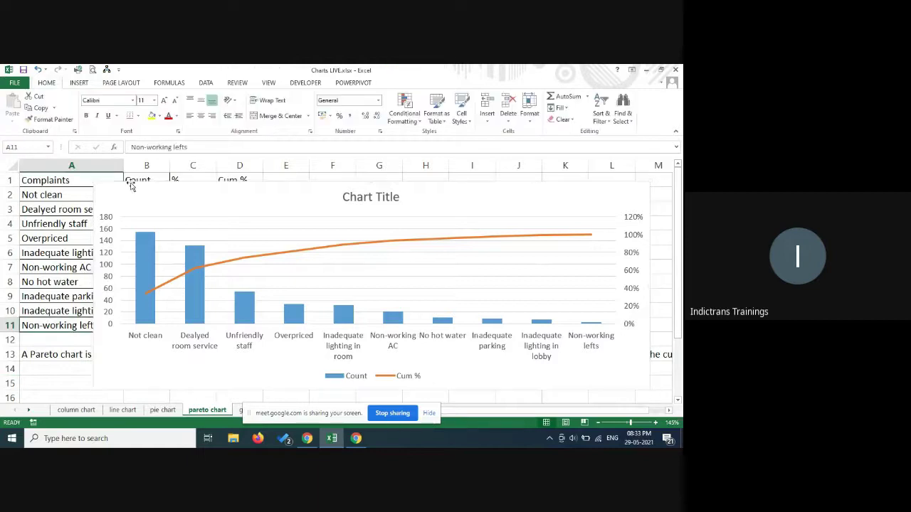
pyautogui.click(179, 147)
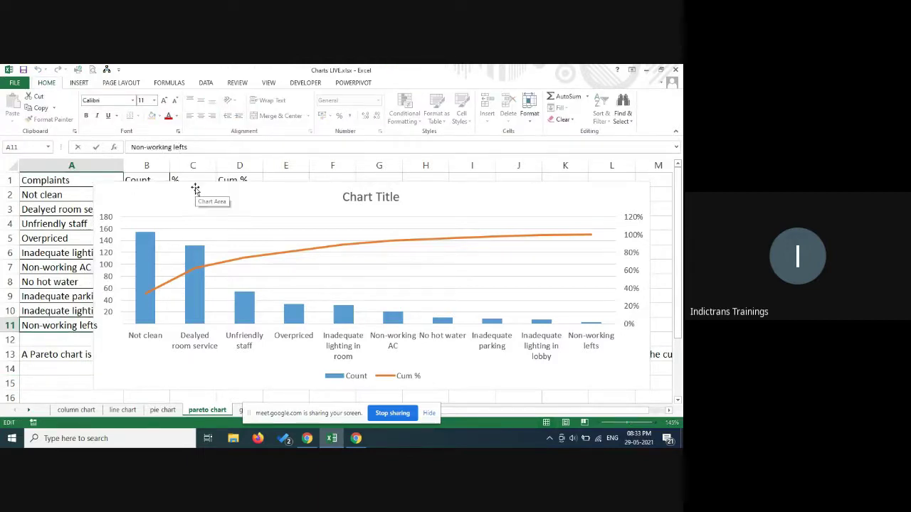
pyautogui.press('BackSpace')
pyautogui.write('i')
pyautogui.press('Return')
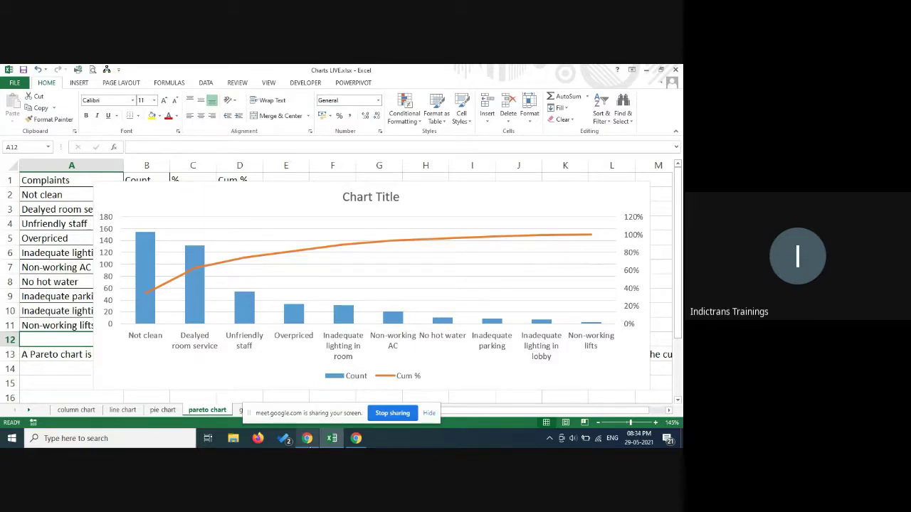
# Step: Switch to the Google Meet window and mute the microphone
pyautogui.click(308, 439)
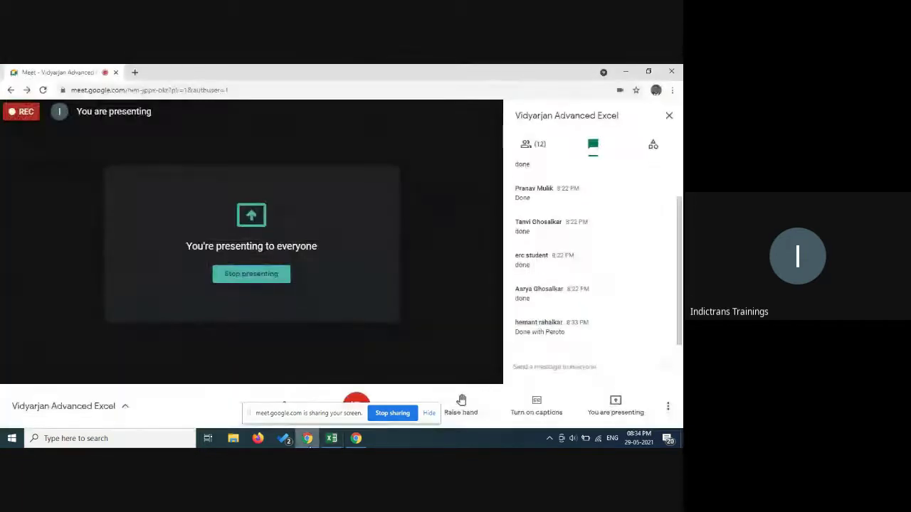
pyautogui.click(307, 439)
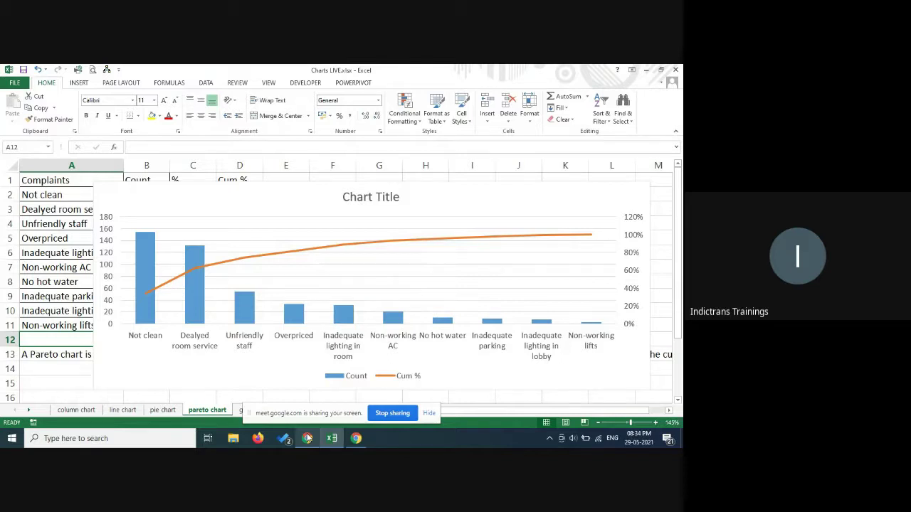
pyautogui.click(307, 439)
pyautogui.click(279, 402)
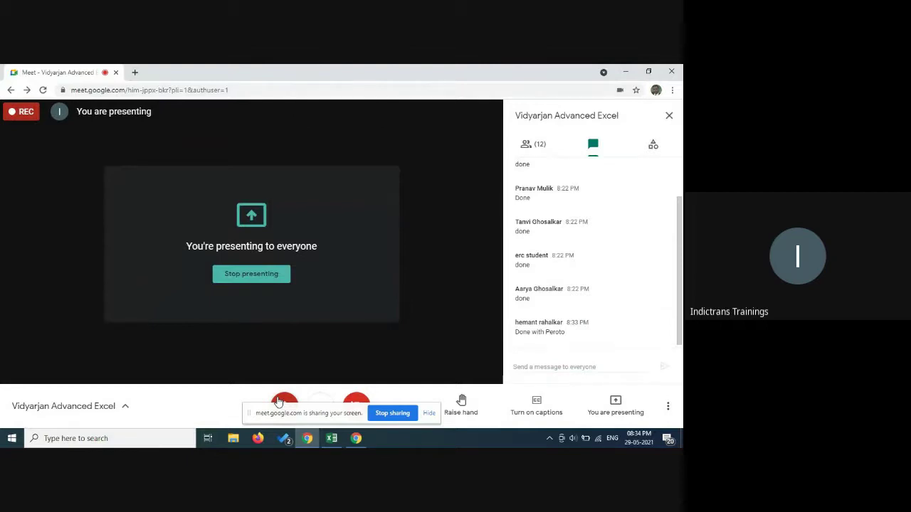
# Step: Look through the meeting's participant list, turn the microphone on and close the meeting side panel
pyautogui.click(533, 145)
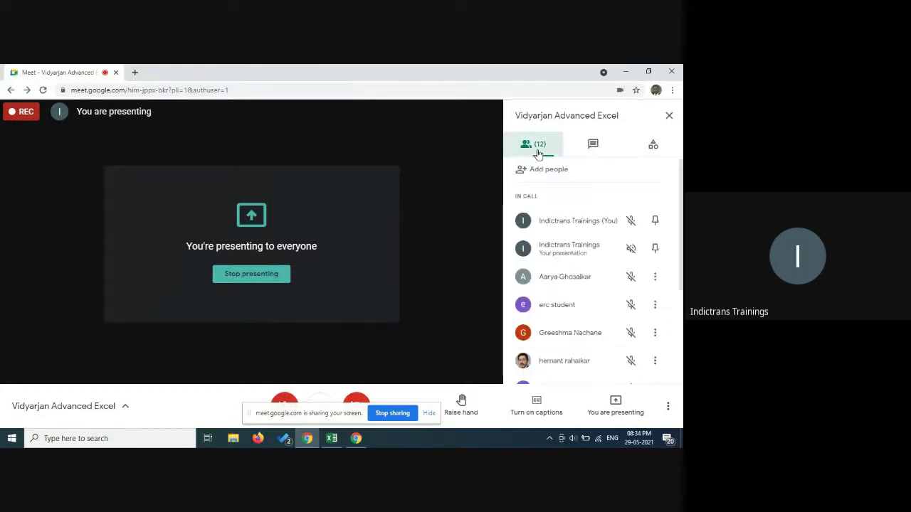
pyautogui.scroll(-3, 584, 316)
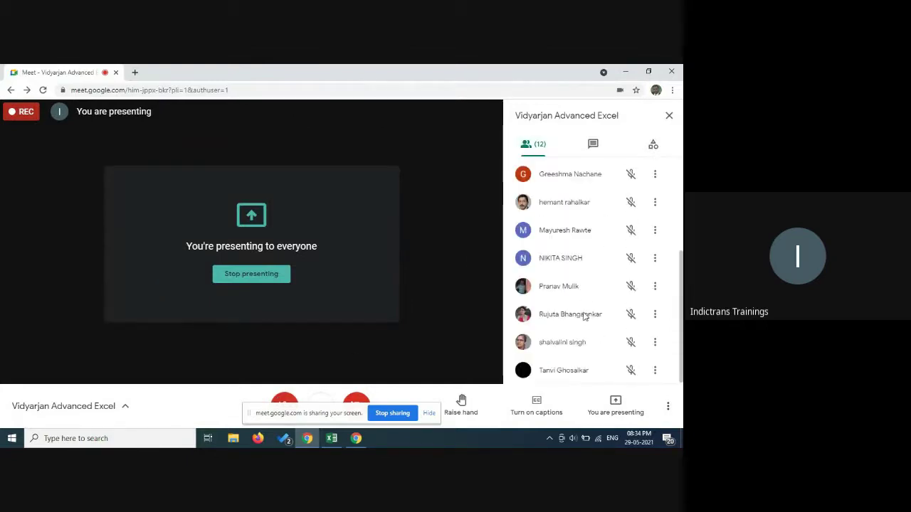
pyautogui.click(284, 403)
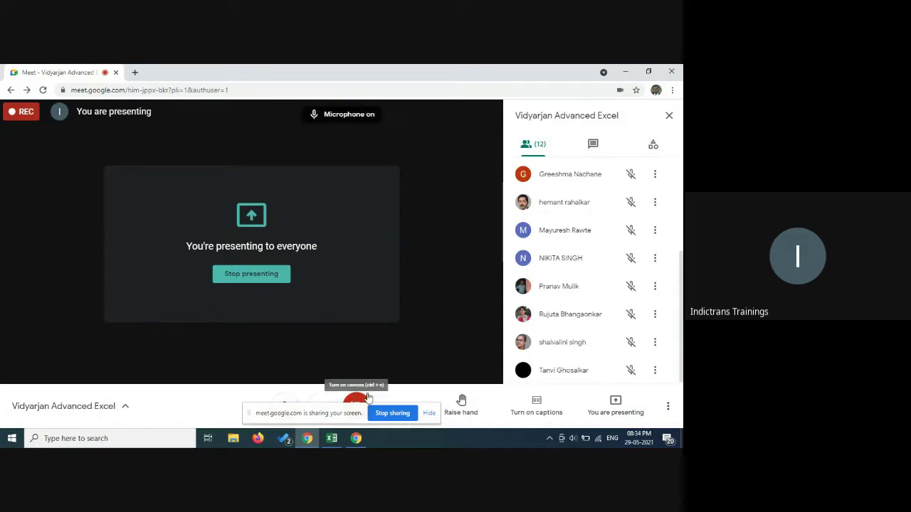
pyautogui.click(669, 116)
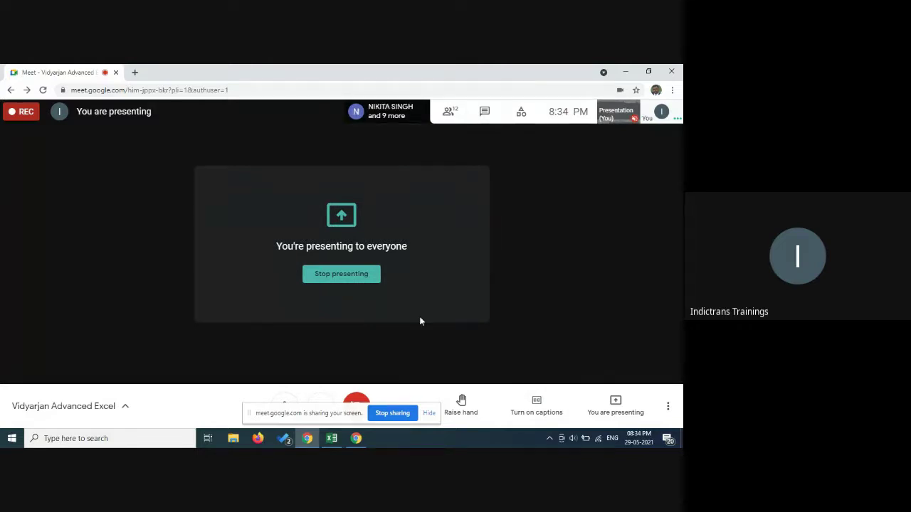
# Step: Switch back to the Charts LIVE workbook in Excel and dismiss the presenting notification
pyautogui.hotkey('alt', 'Tab')
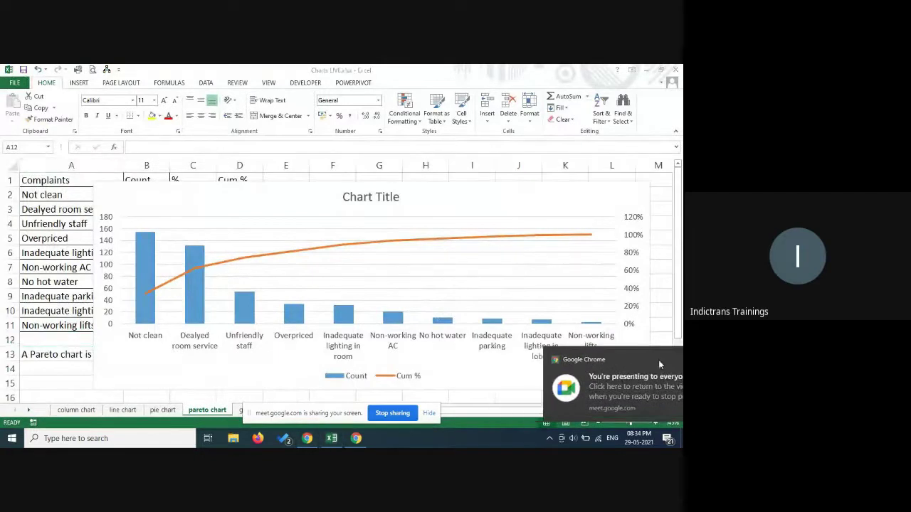
pyautogui.click(660, 361)
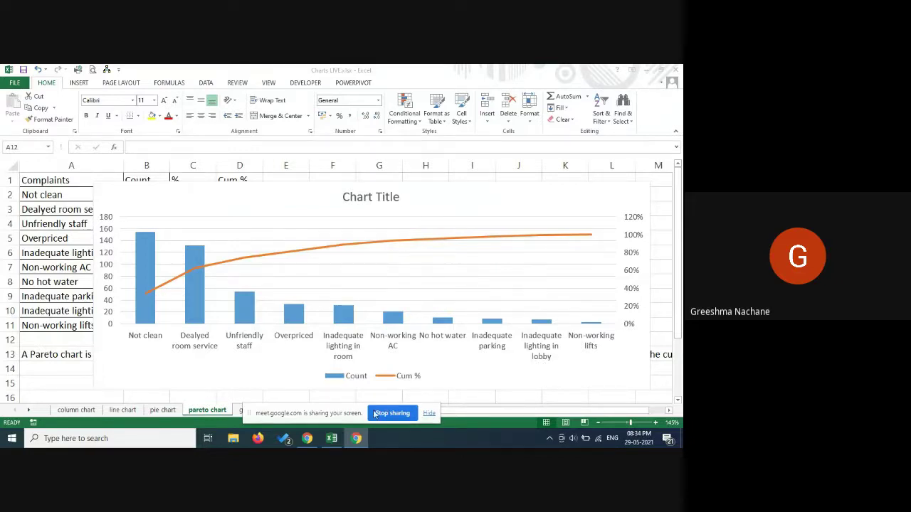
# Step: Switch to the Google Meet window and check the call's network stability in the troubleshooting information, closing it when done
pyautogui.click(308, 438)
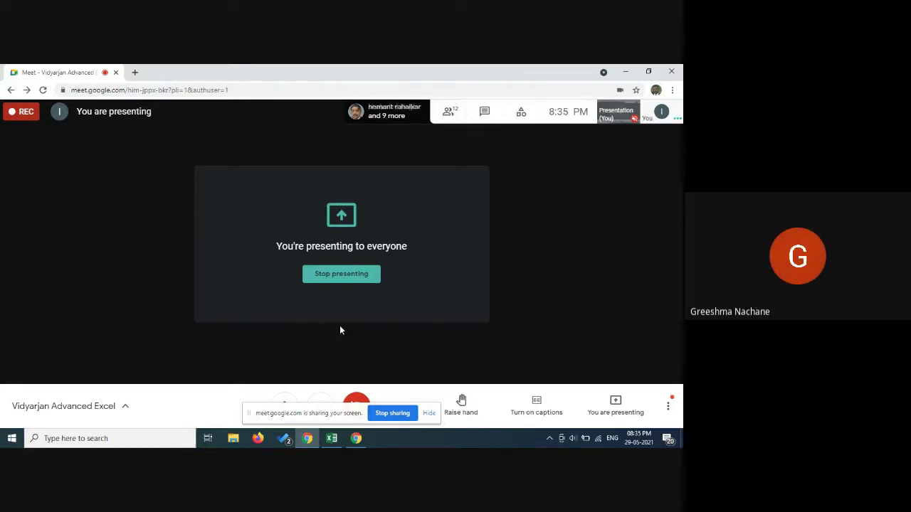
pyautogui.click(669, 406)
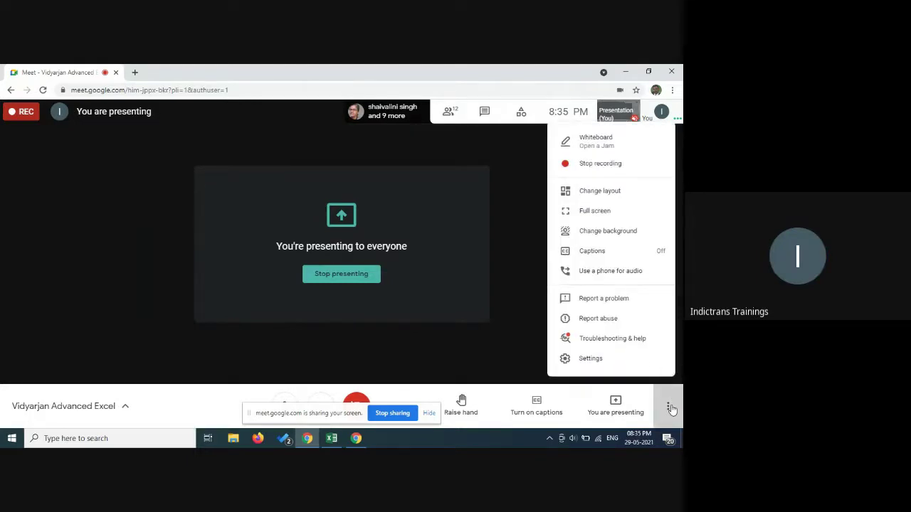
pyautogui.click(647, 339)
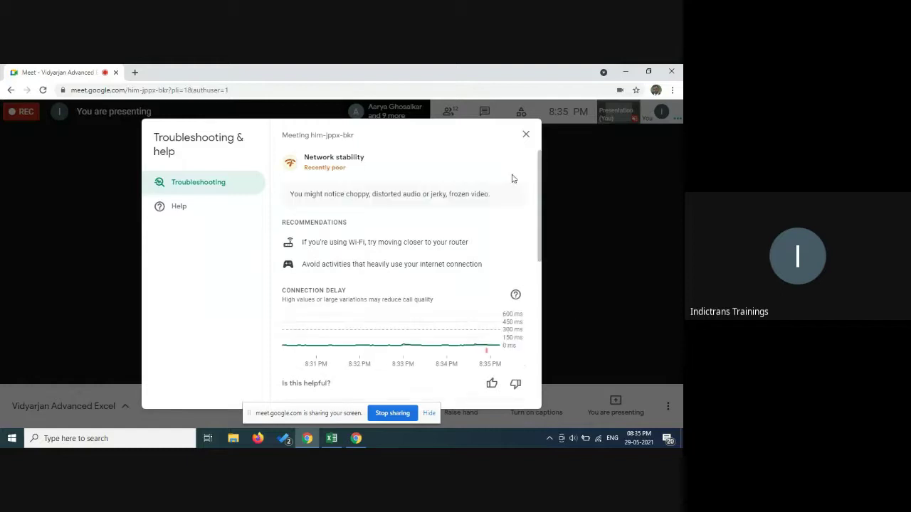
pyautogui.click(526, 136)
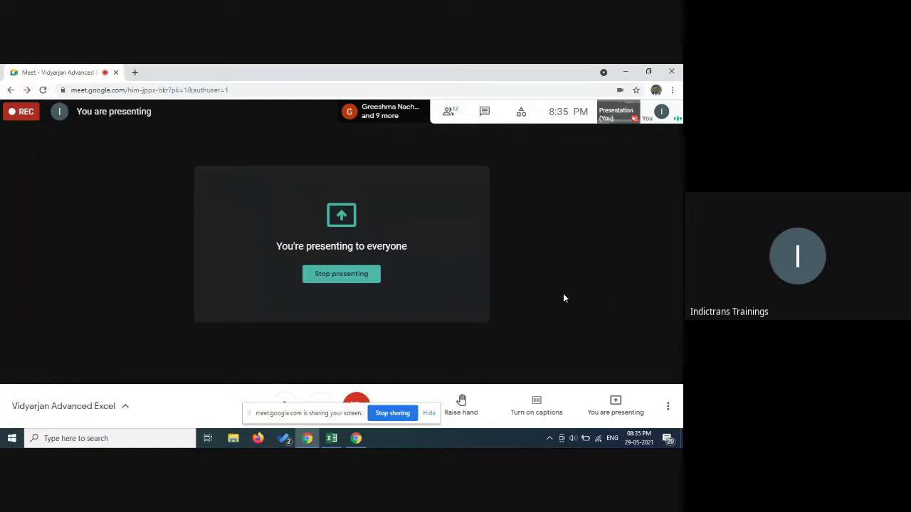
# Step: Check the meeting chat for participants' messages and bring up the participant list
pyautogui.click(487, 114)
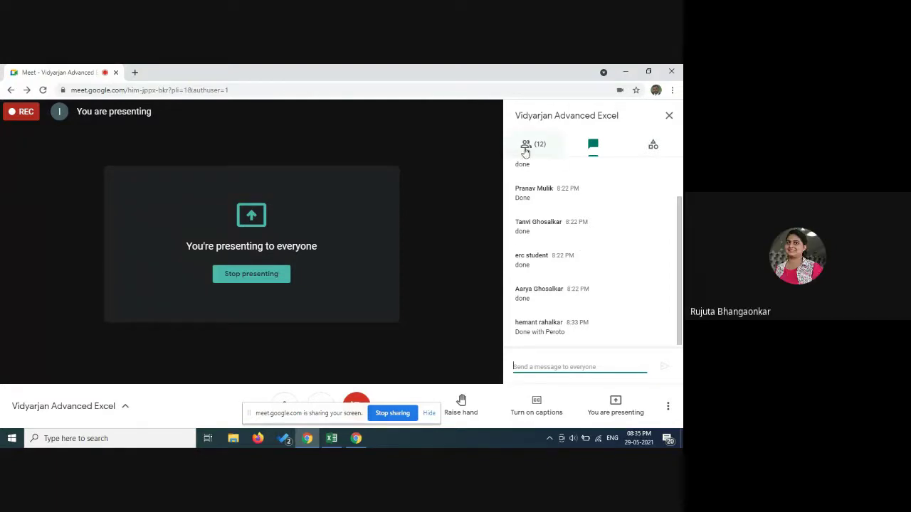
pyautogui.click(527, 147)
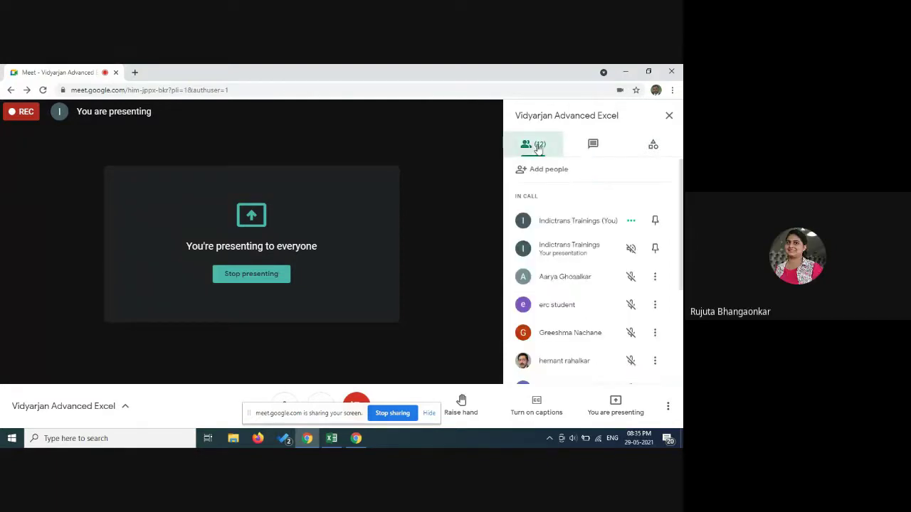
# Step: Return to the Charts LIVE workbook in Excel and delete the Pareto chart covering the data
pyautogui.click(331, 439)
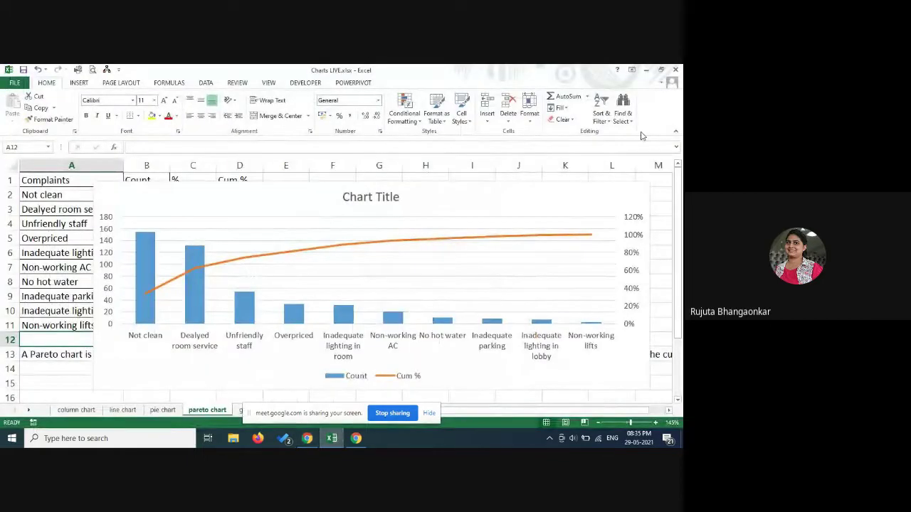
pyautogui.press('Delete')
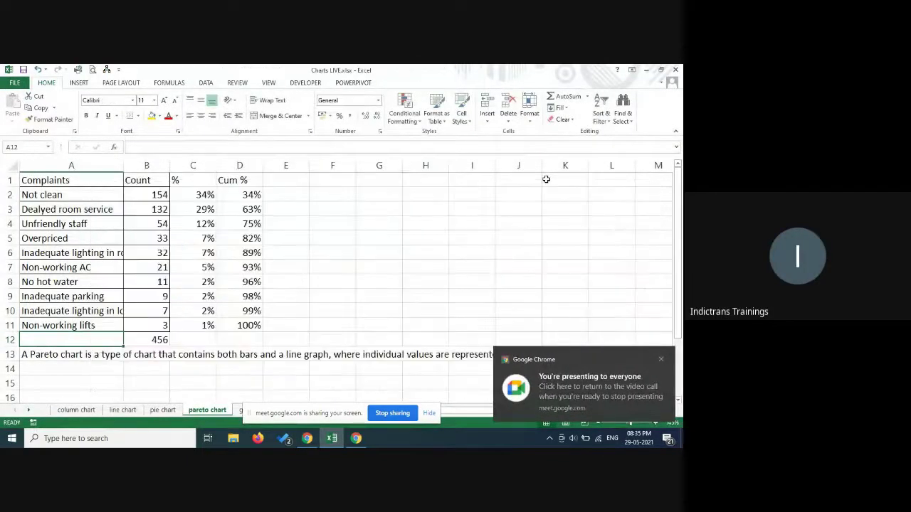
# Step: Review the cumulative percentage formulas in D2, D3, D4 and D11 without changing them
pyautogui.click(235, 196)
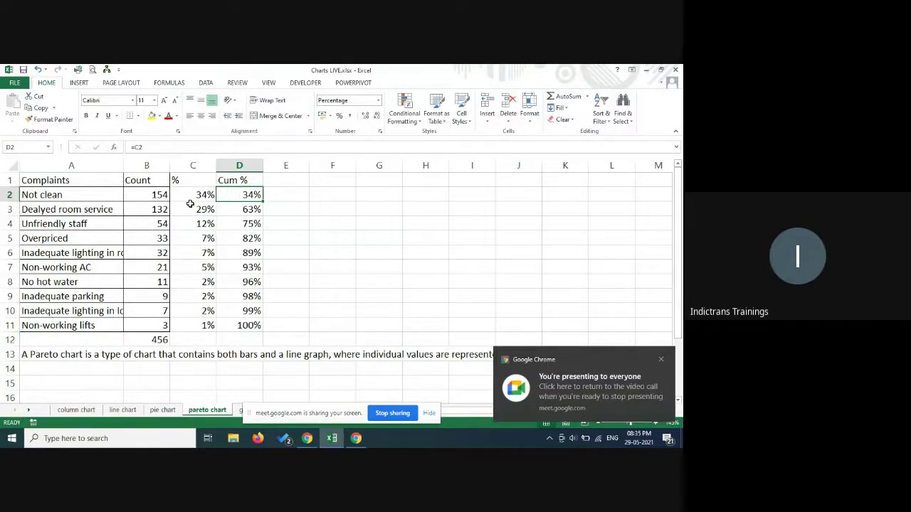
pyautogui.press('F2')
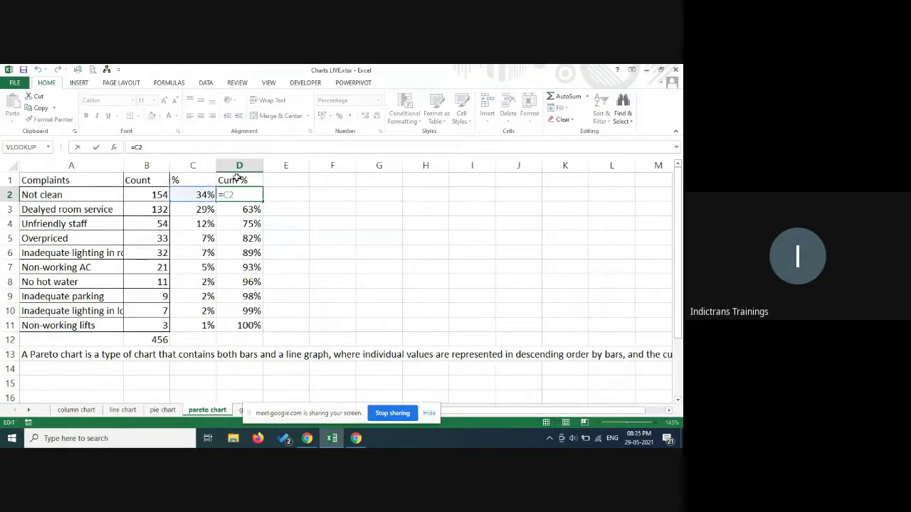
pyautogui.press('Return')
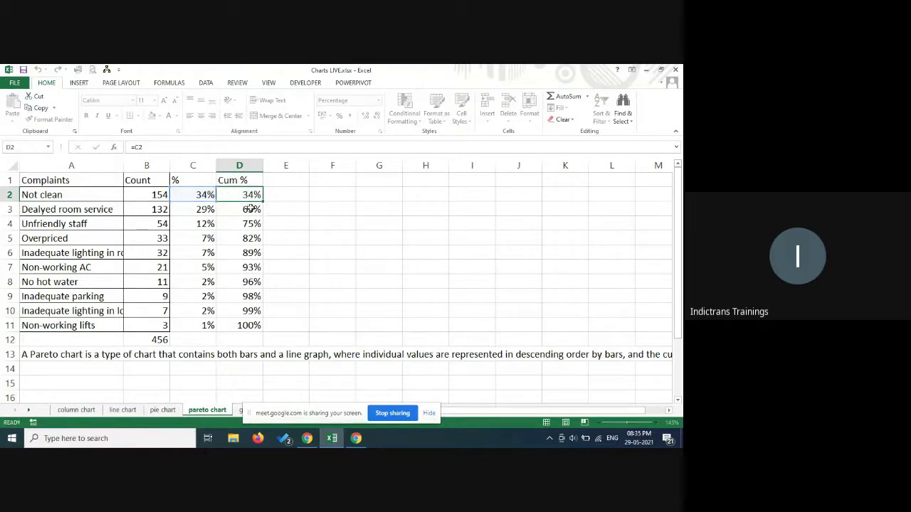
pyautogui.press('F2')
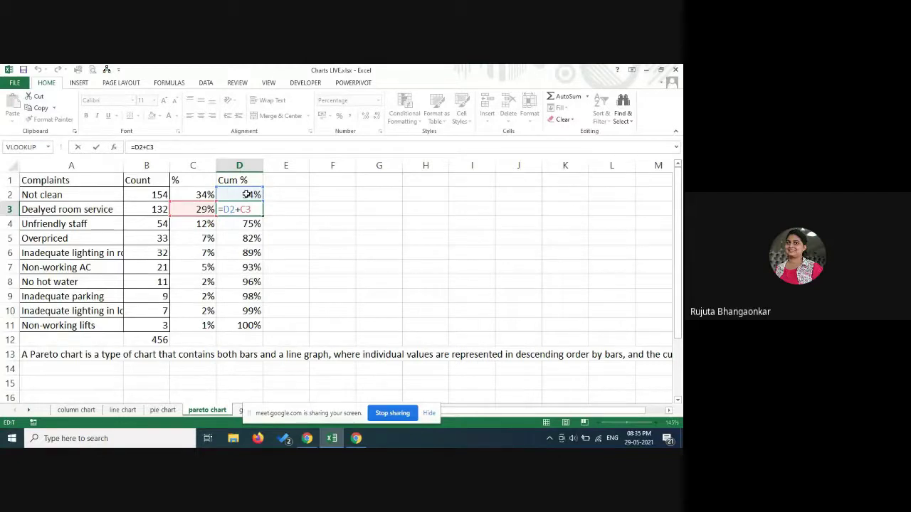
pyautogui.hotkey('ctrl', 'Return')
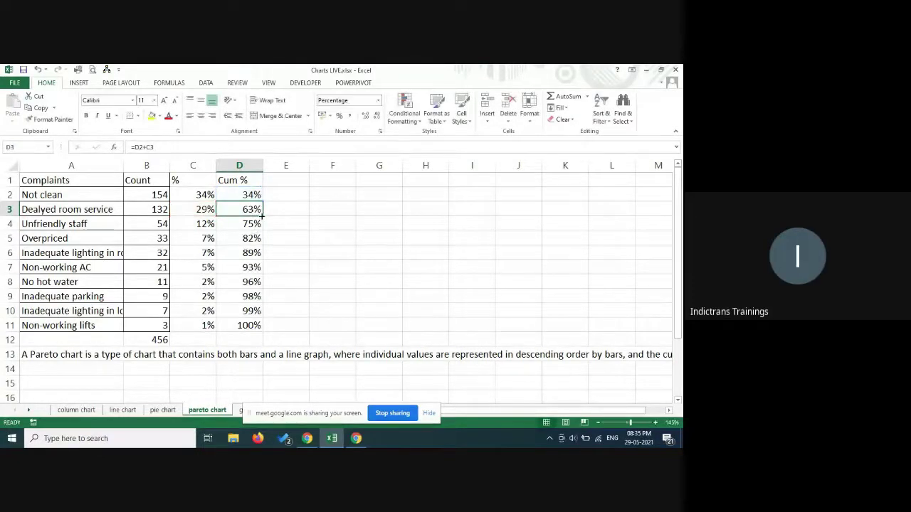
pyautogui.click(251, 222)
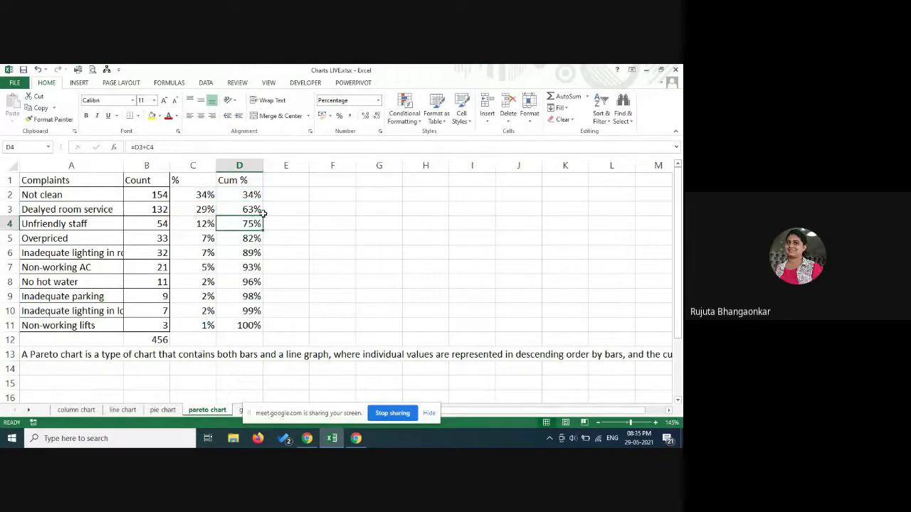
pyautogui.press('F2')
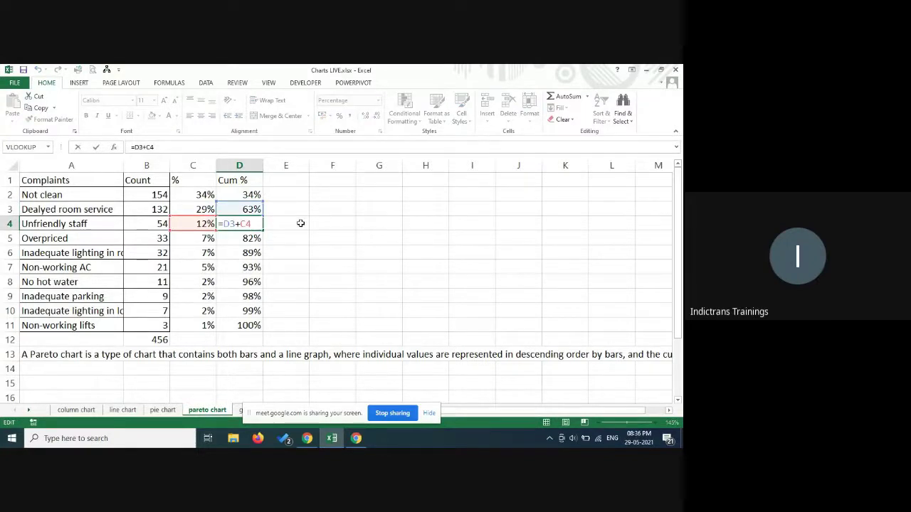
pyautogui.click(250, 325)
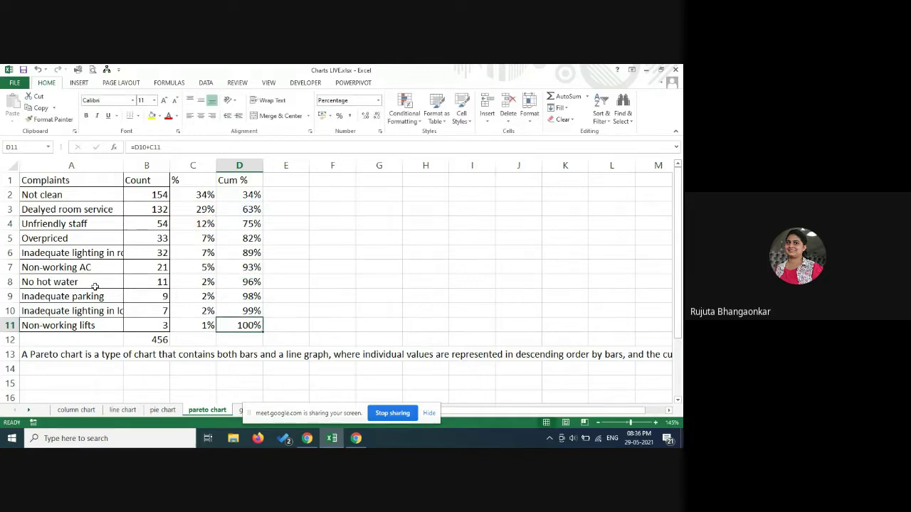
# Step: Insert a Clustered Column - Line combo chart from A1:B11 and D1:D11 and shift it slightly up and to the right
pyautogui.click(110, 179)
pyautogui.moveTo(111, 179); pyautogui.dragTo(148, 329)
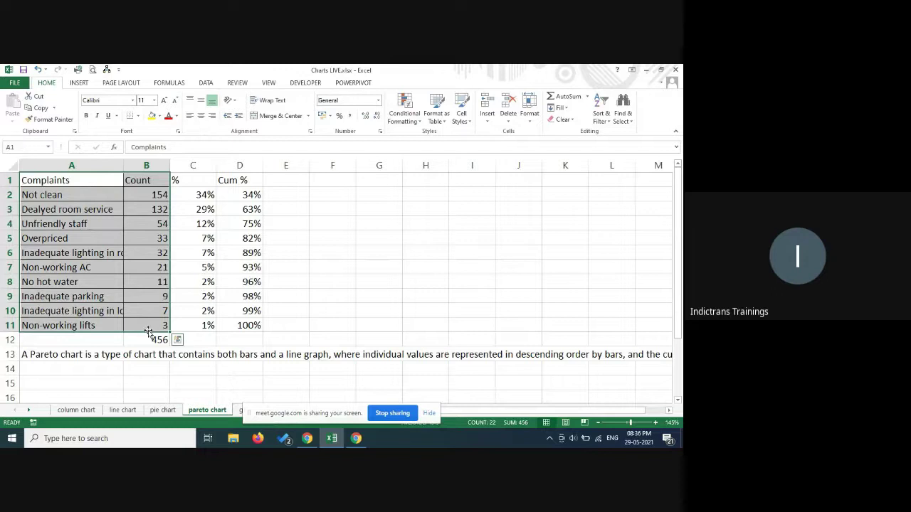
pyautogui.moveTo(245, 180); pyautogui.dragTo(242, 325)
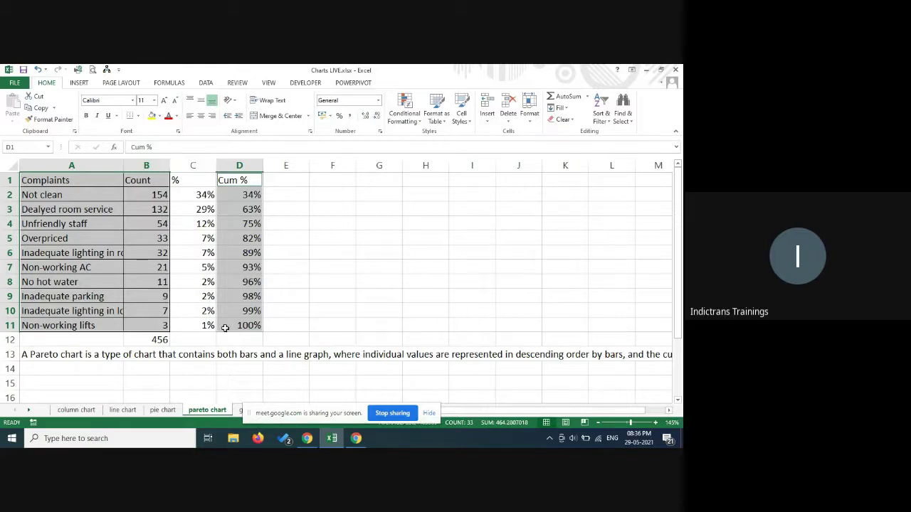
pyautogui.click(80, 84)
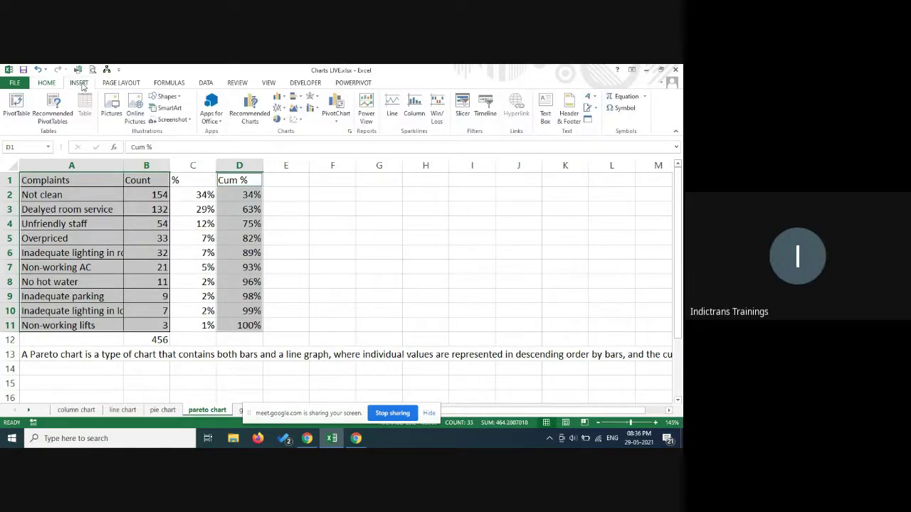
pyautogui.click(313, 109)
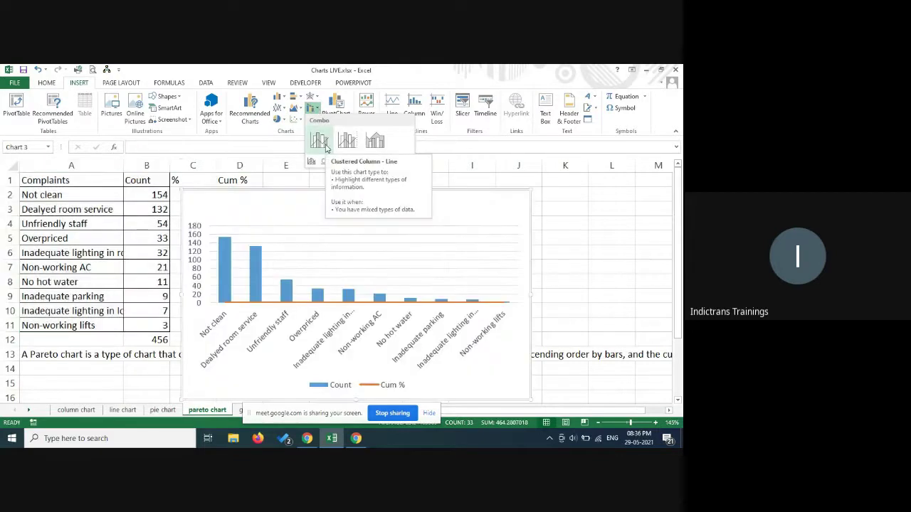
pyautogui.click(326, 147)
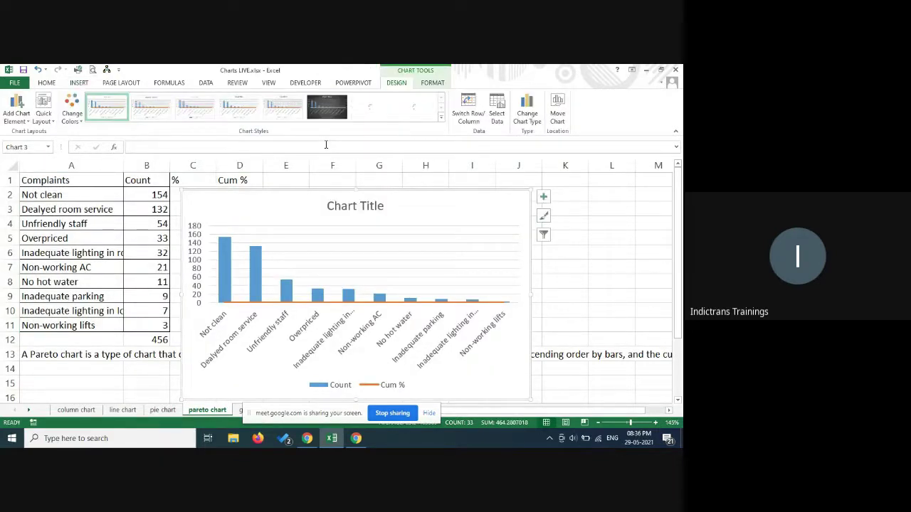
pyautogui.moveTo(451, 194); pyautogui.dragTo(469, 187)
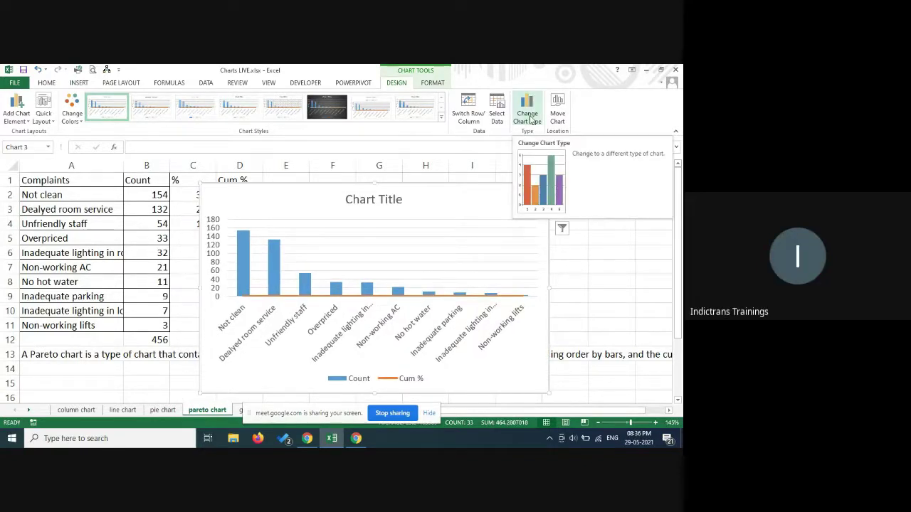
# Step: Change the chart type settings so the Cum % line series uses the secondary axis
pyautogui.click(528, 116)
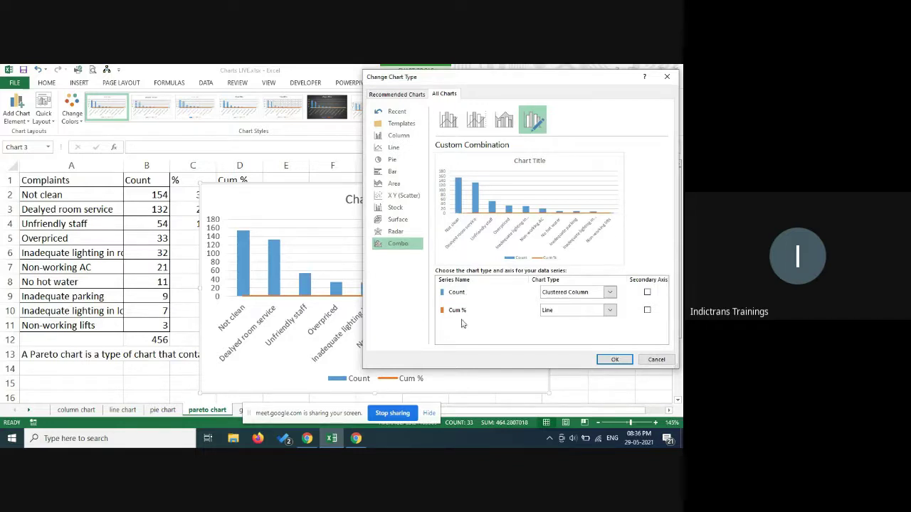
pyautogui.click(648, 311)
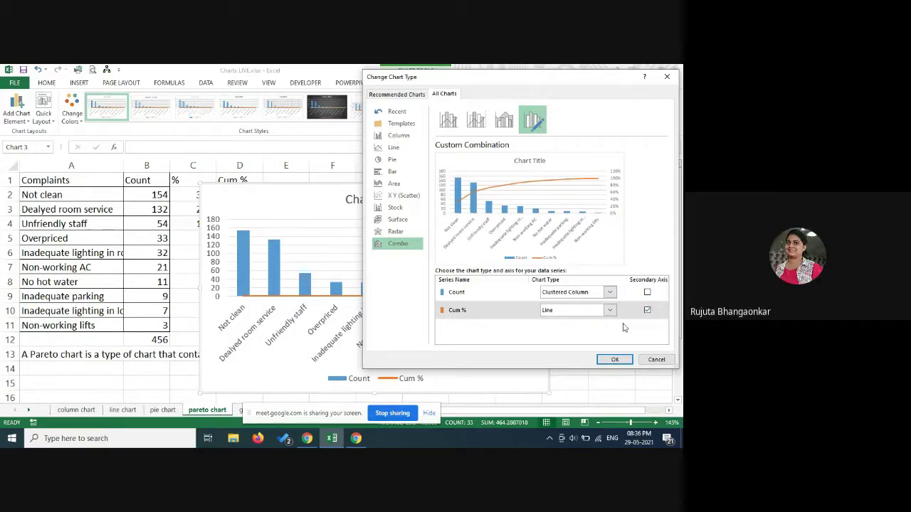
pyautogui.click(615, 359)
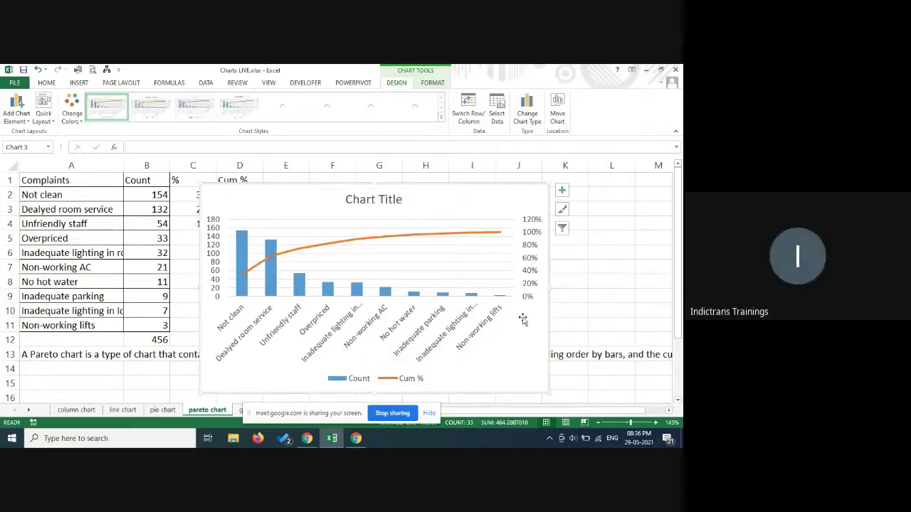
# Step: Widen the Pareto chart on both sides, from partway across column A to column L, so the category labels fit horizontally
pyautogui.moveTo(553, 288); pyautogui.dragTo(647, 288)
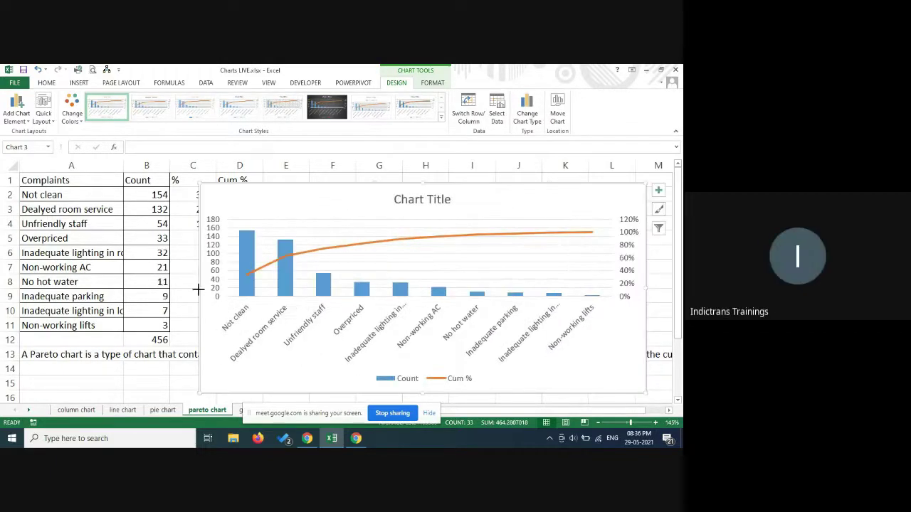
pyautogui.moveTo(194, 285); pyautogui.dragTo(71, 294)
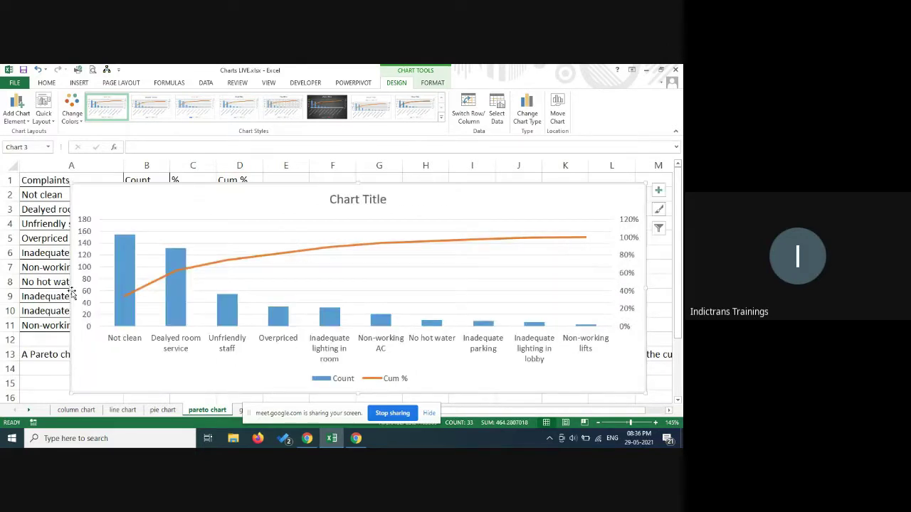
# Step: Switch to the Google Meet window, check the meeting chat and stop presenting the screen
pyautogui.click(307, 438)
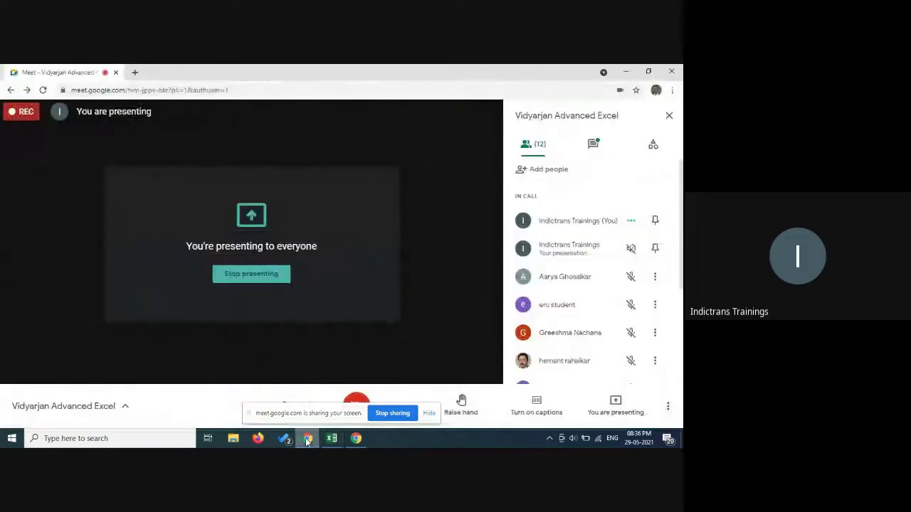
pyautogui.click(595, 146)
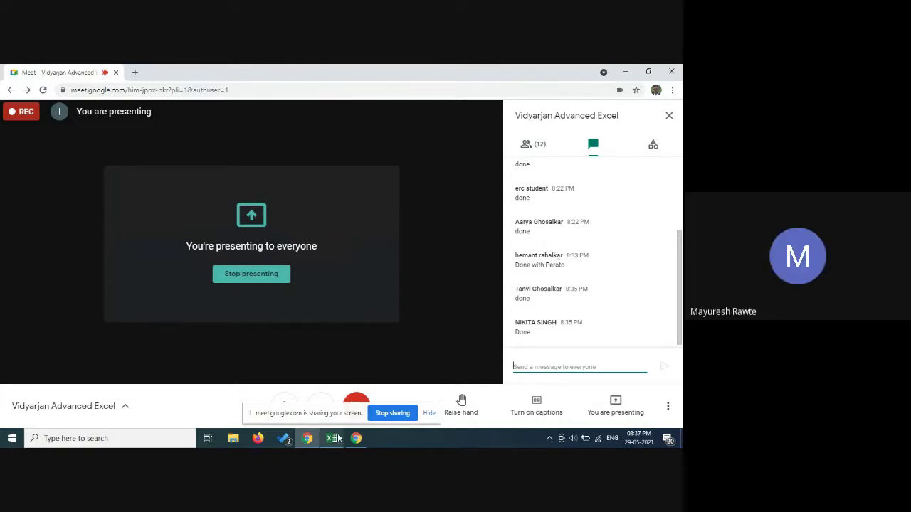
pyautogui.click(271, 276)
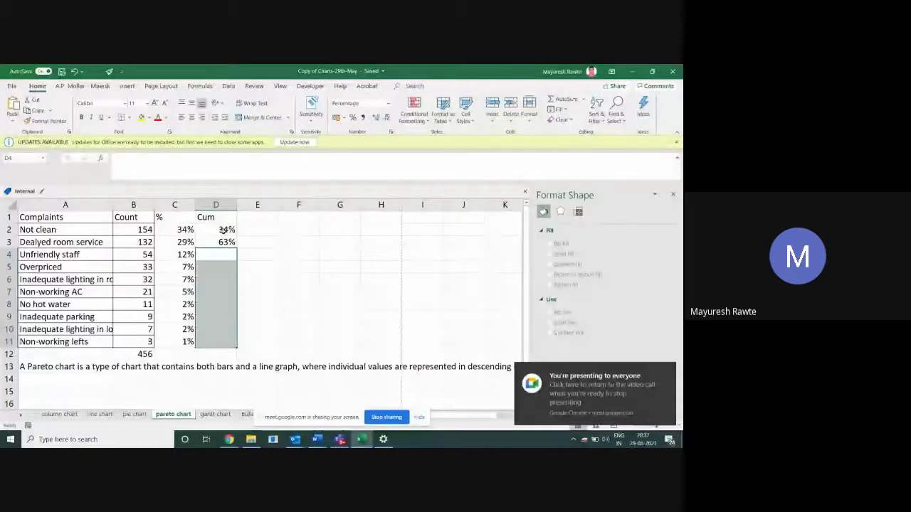
# Step: Clear the cumulative formulas in D2 and D3 of the participant's pareto chart sheet
pyautogui.click(222, 230)
pyautogui.press('BackSpace')
pyautogui.press('Return')
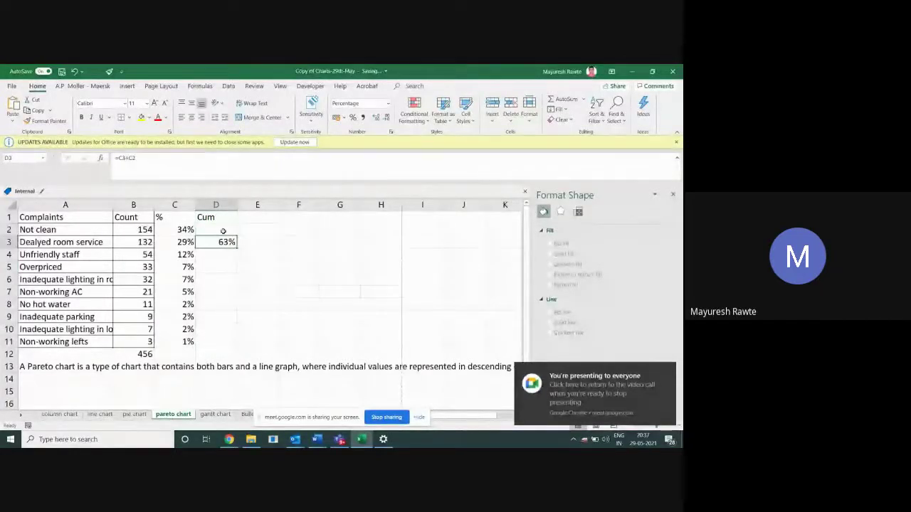
pyautogui.press('BackSpace')
# Step: Enter the formula =C2 in D2 as the first value of the Cum column
pyautogui.click(217, 228)
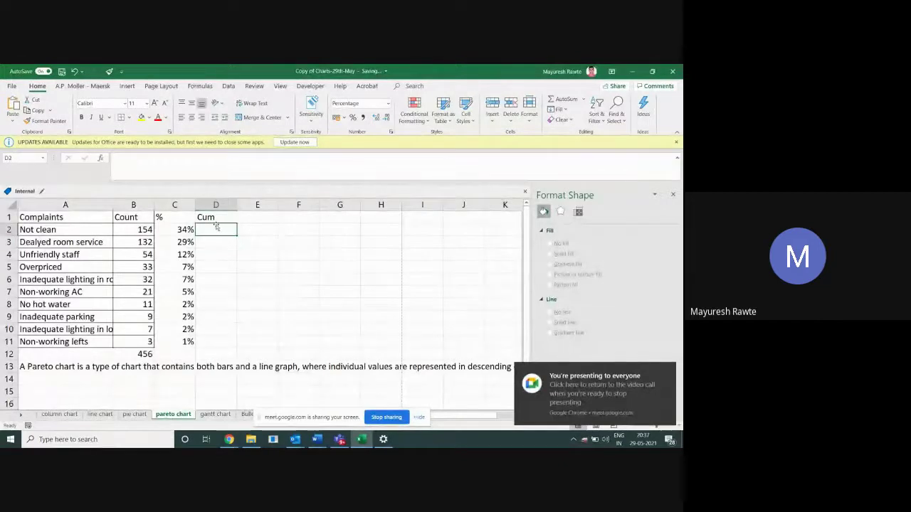
pyautogui.write('=')
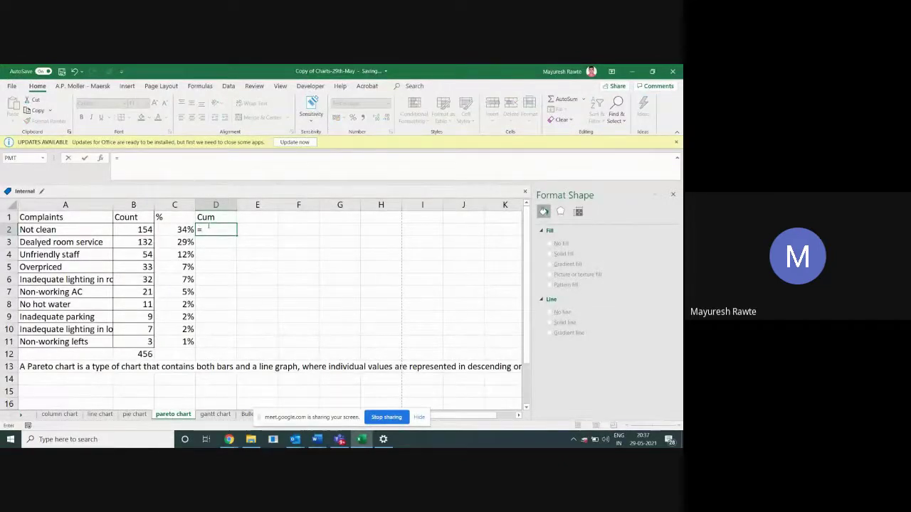
pyautogui.click(181, 229)
pyautogui.press('Return')
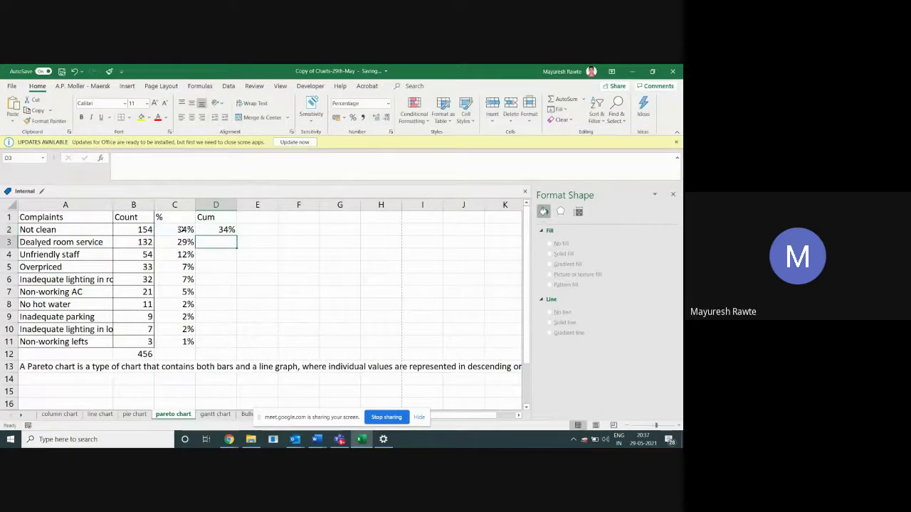
# Step: Enter the formula =C3+C2 in D3 as the second cumulative percentage
pyautogui.write('=')
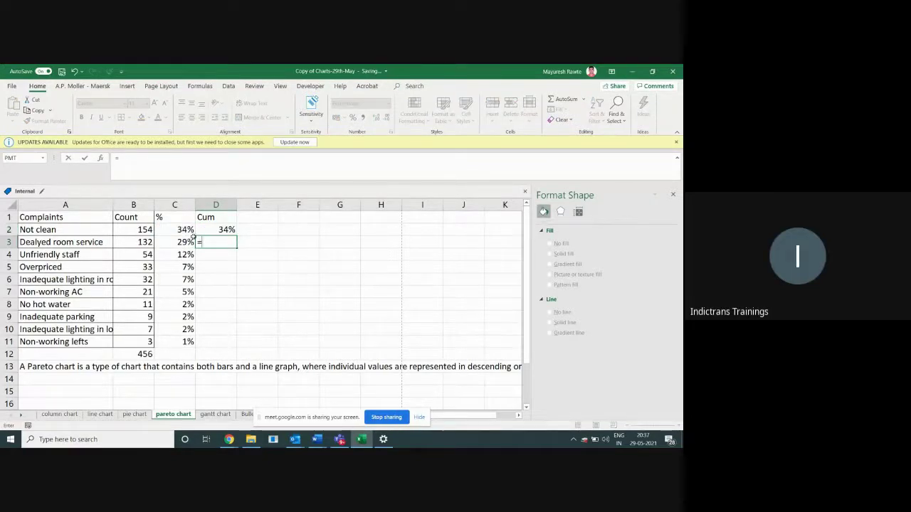
pyautogui.click(184, 240)
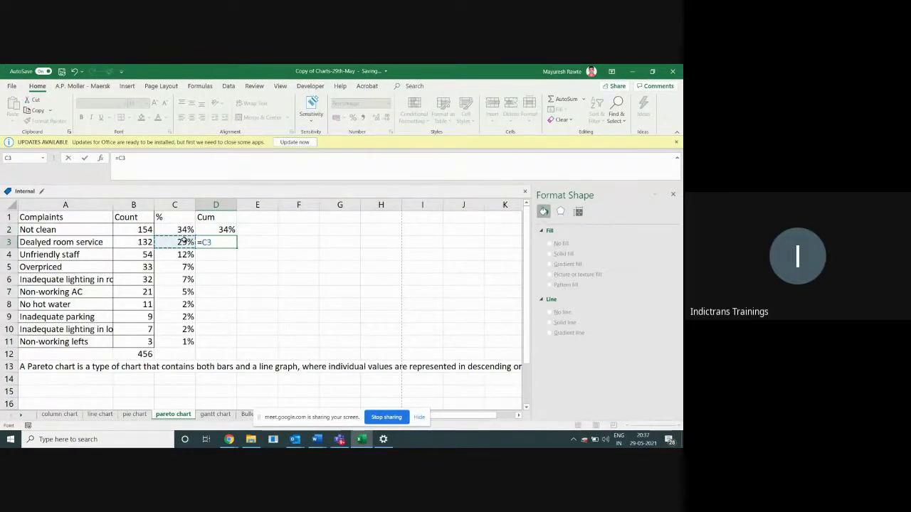
pyautogui.write('+')
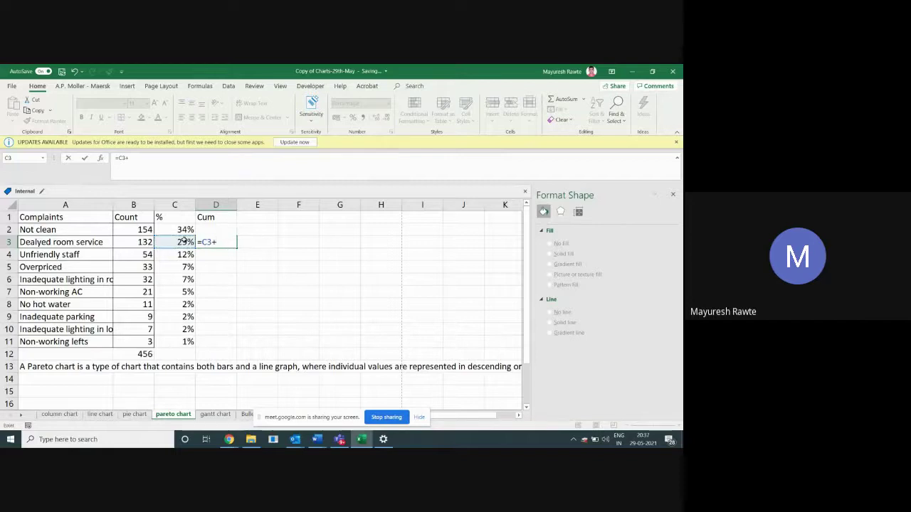
pyautogui.click(181, 229)
pyautogui.press('Return')
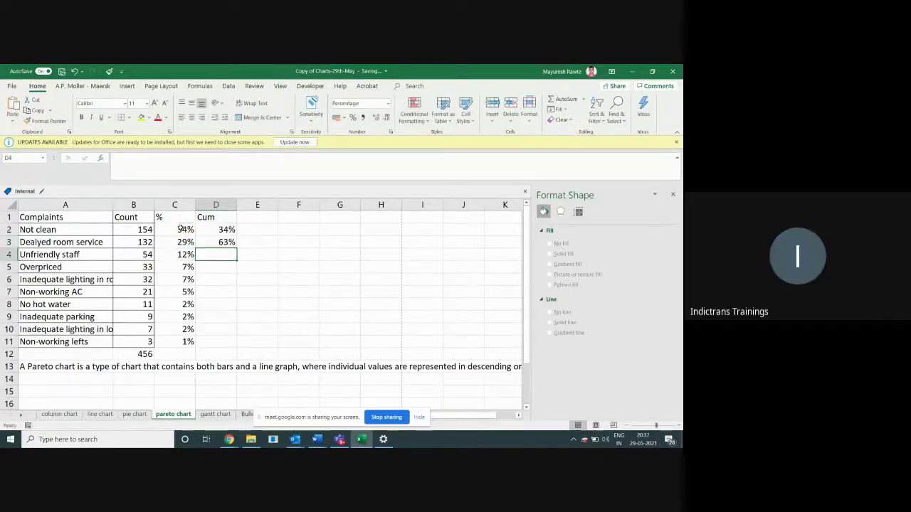
# Step: Overwrite the cumulative formula in D3 by entering =C3+C2 again
pyautogui.click(225, 242)
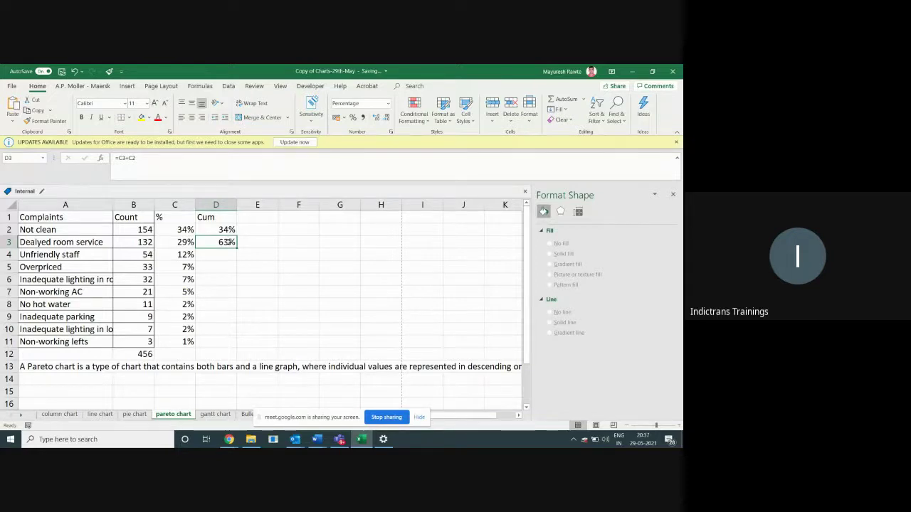
pyautogui.write('=')
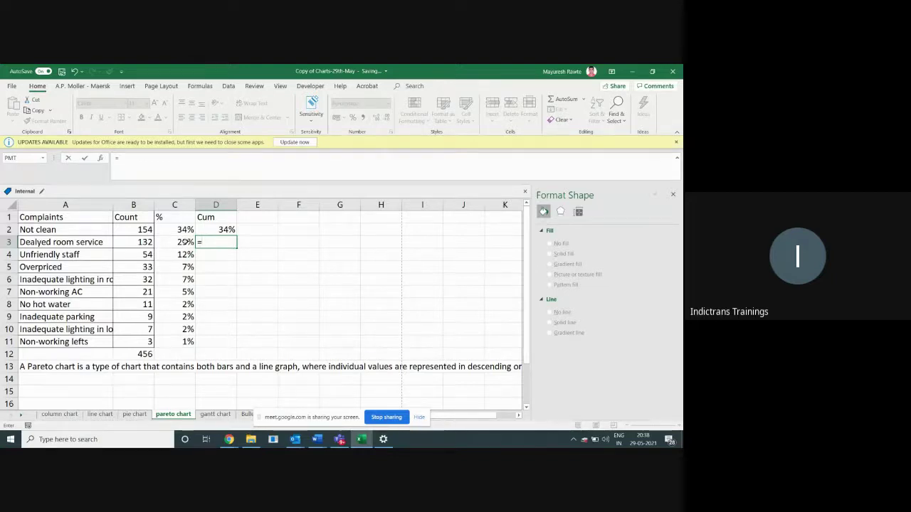
pyautogui.click(186, 242)
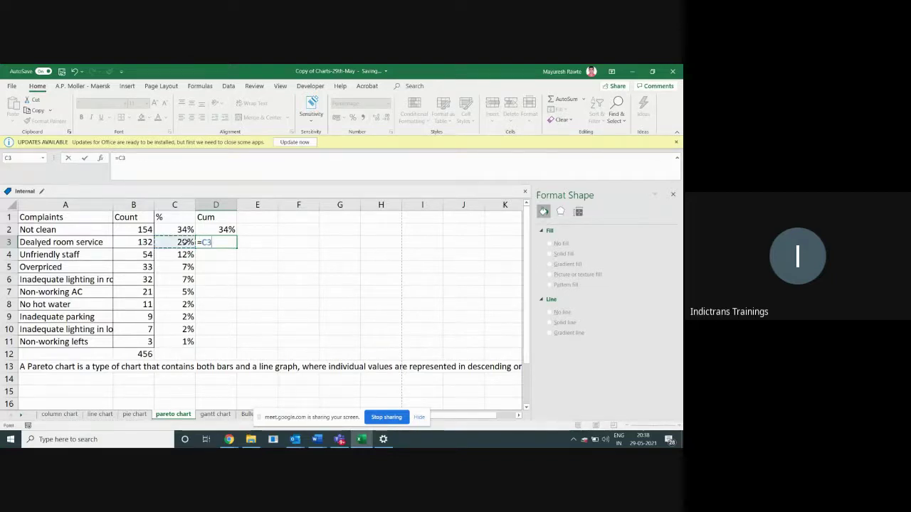
pyautogui.write('+')
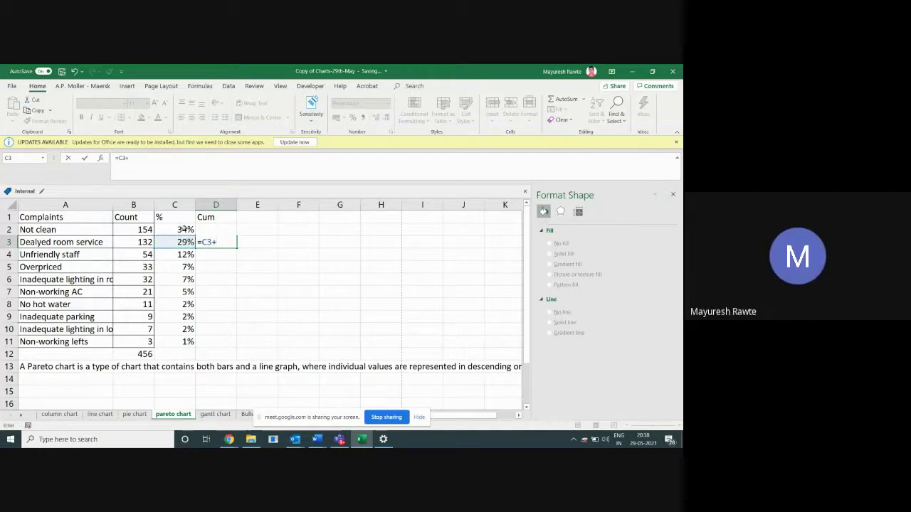
pyautogui.click(183, 229)
pyautogui.press('Return')
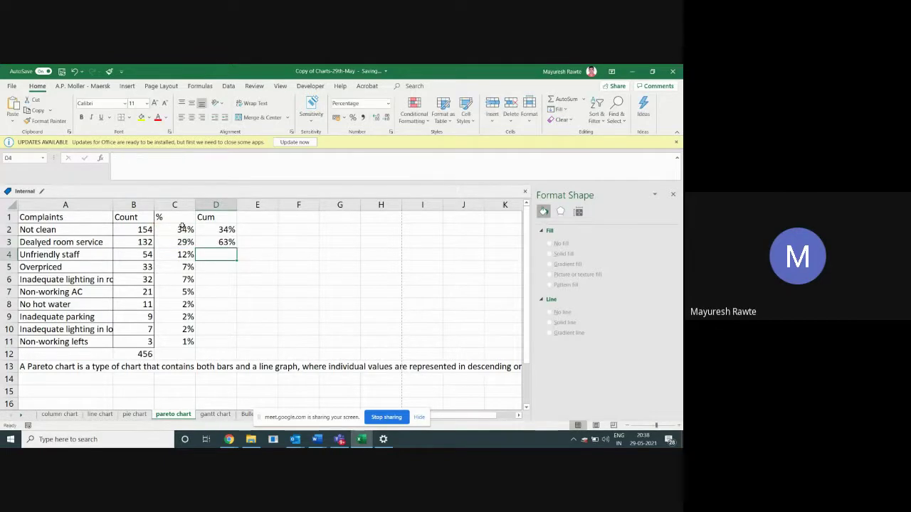
# Step: Clear the formula in D3 and begin a new cumulative formula there with =C3+
pyautogui.click(230, 242)
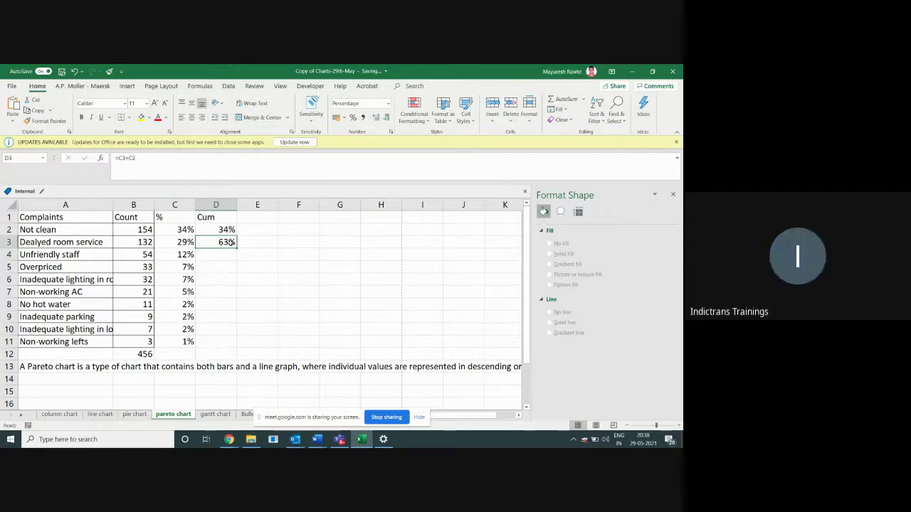
pyautogui.press('Delete')
pyautogui.write('=')
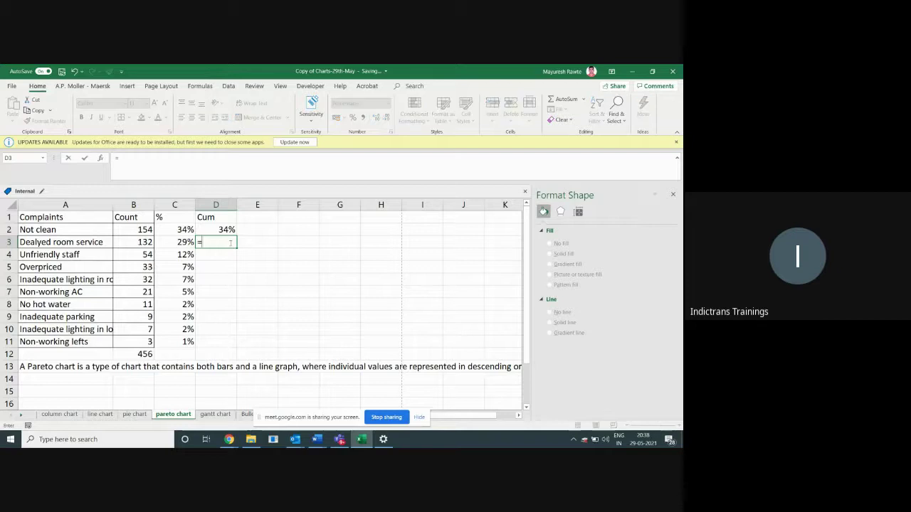
pyautogui.click(180, 242)
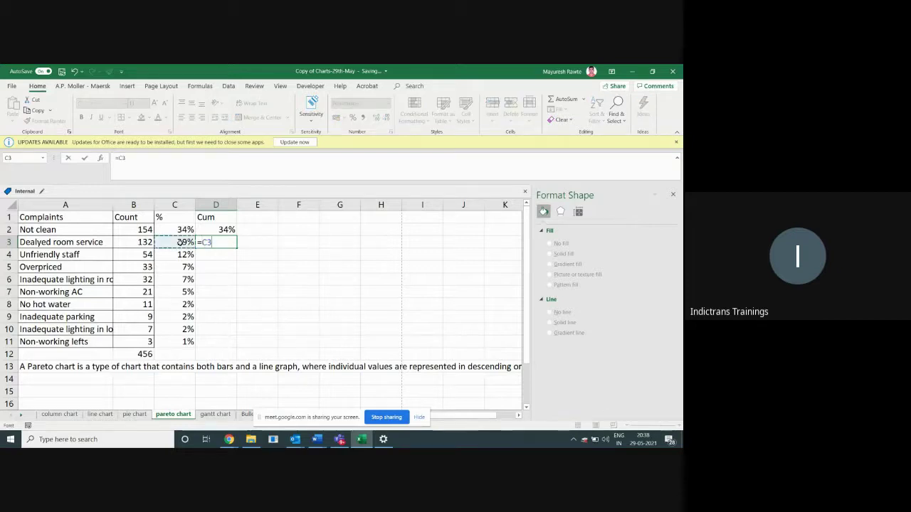
pyautogui.write('+')
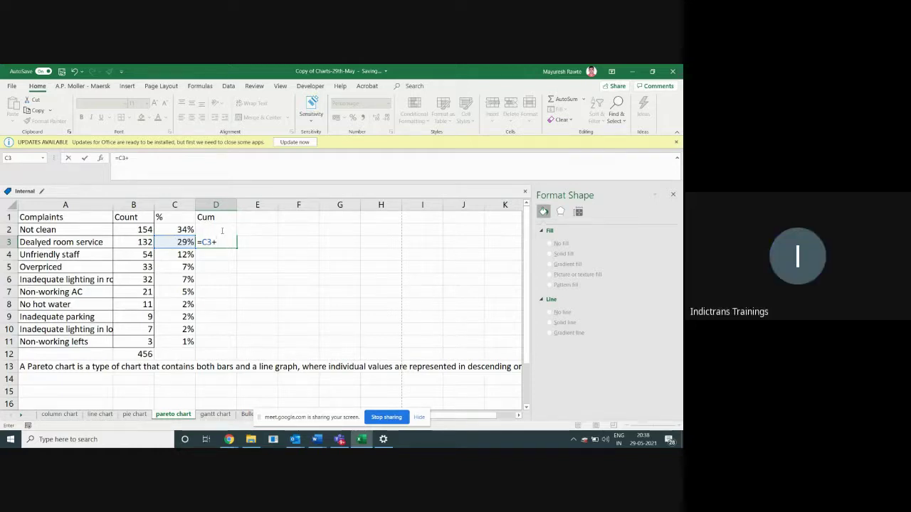
# Step: Complete the cumulative formula in D3 as =C3+D2 and fill it down to D11
pyautogui.write('d2')
pyautogui.press('Return')
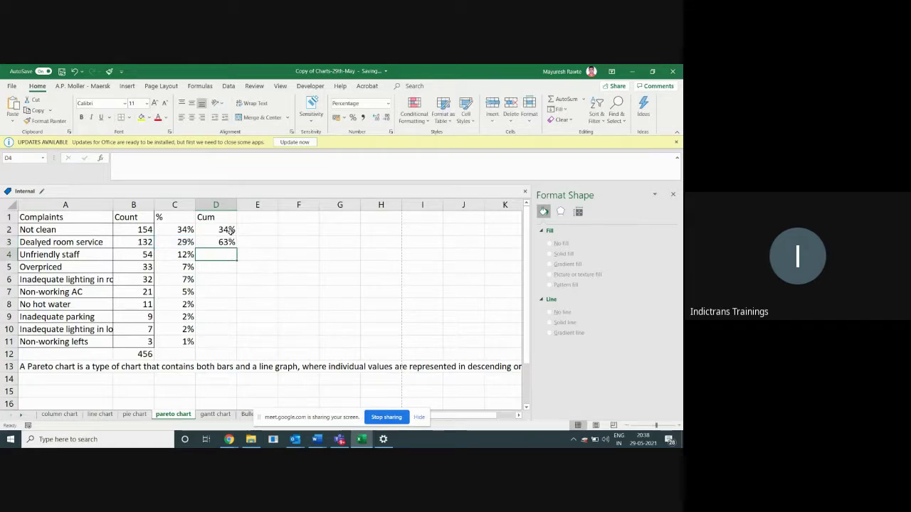
pyautogui.click(232, 240)
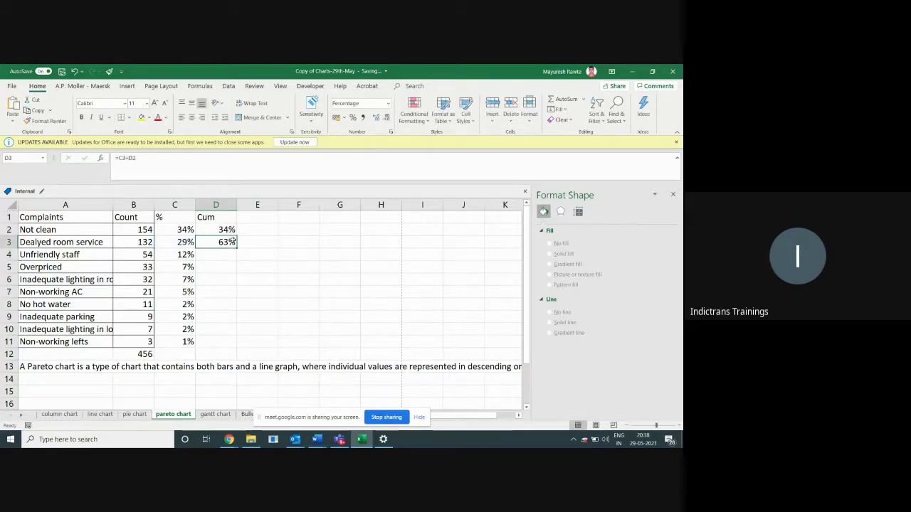
pyautogui.moveTo(233, 242); pyautogui.dragTo(221, 343)
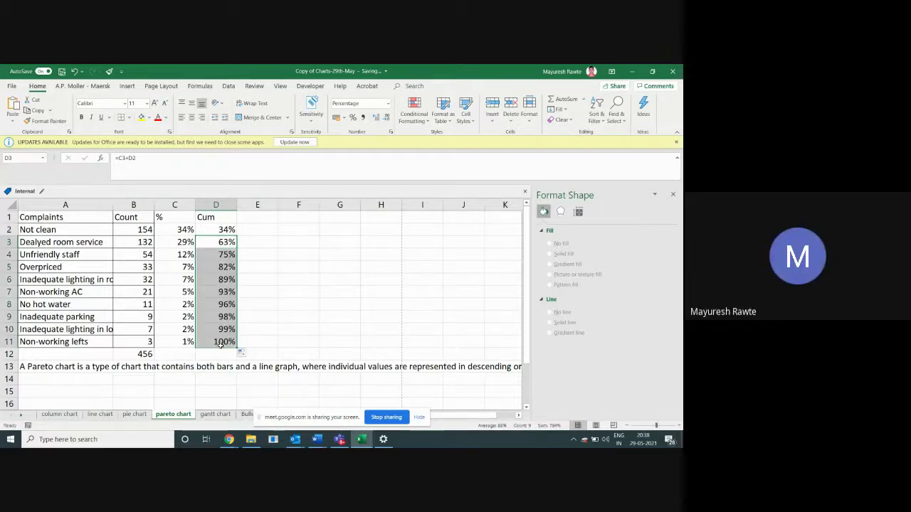
pyautogui.click(288, 315)
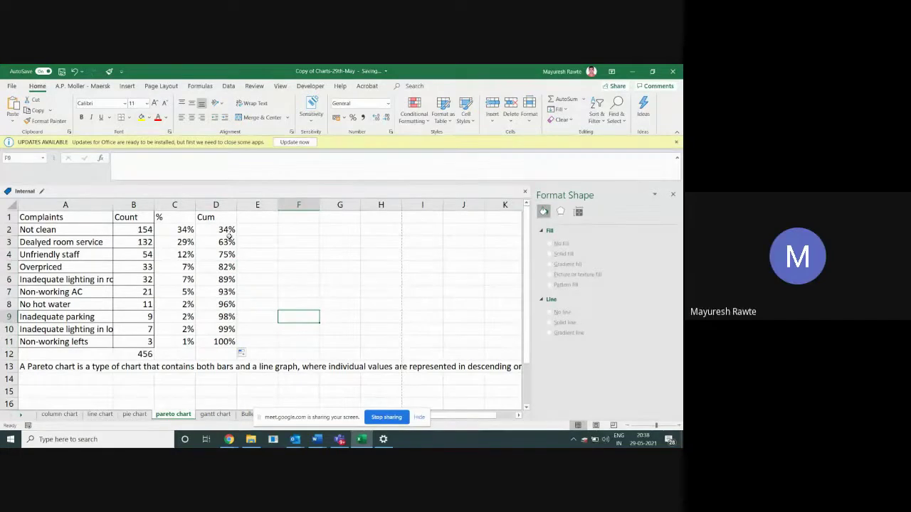
pyautogui.moveTo(49, 222); pyautogui.dragTo(215, 340)
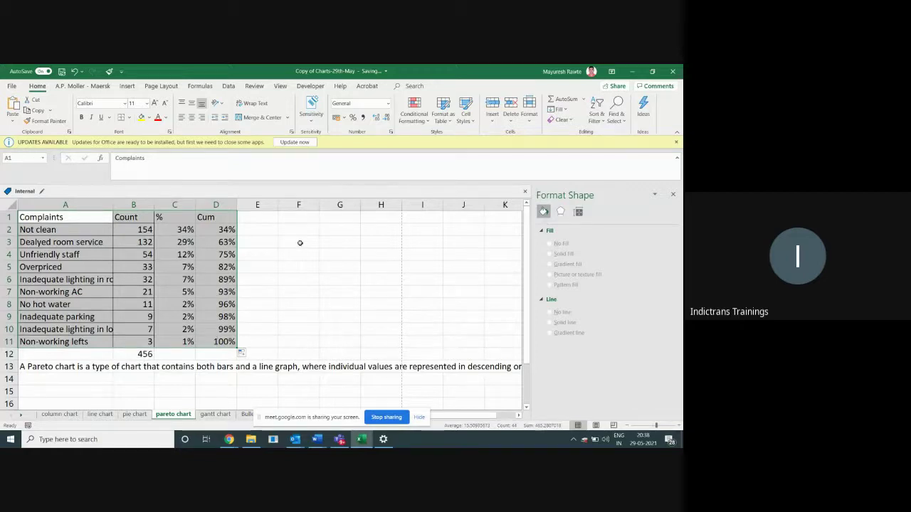
pyautogui.click(228, 228)
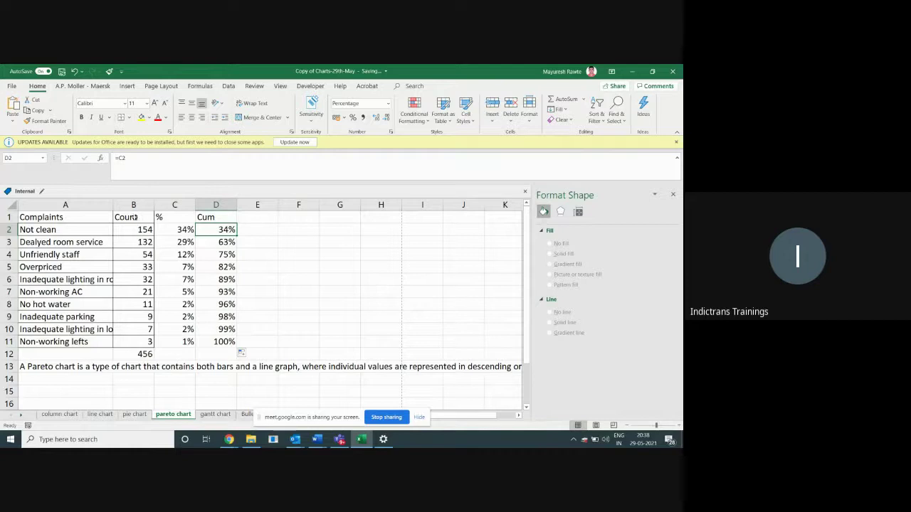
pyautogui.moveTo(134, 217); pyautogui.dragTo(217, 342)
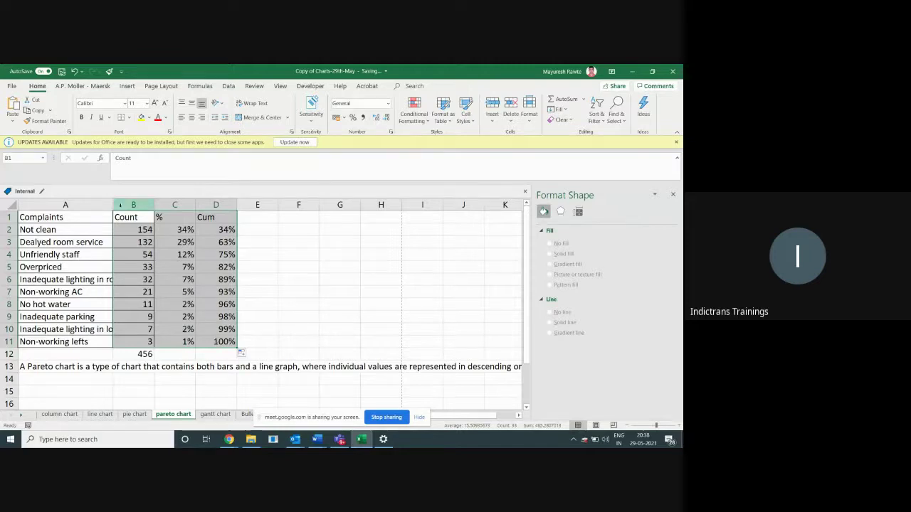
pyautogui.click(82, 204)
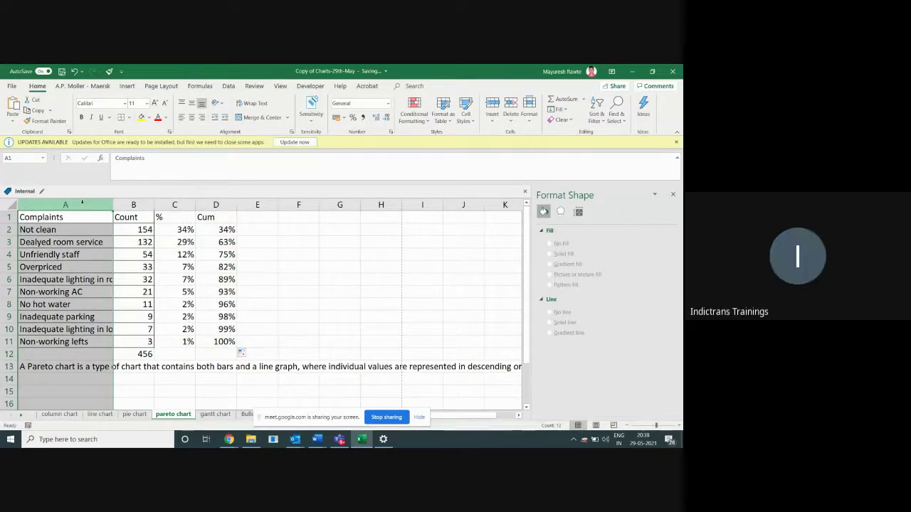
pyautogui.moveTo(82, 205); pyautogui.dragTo(142, 205)
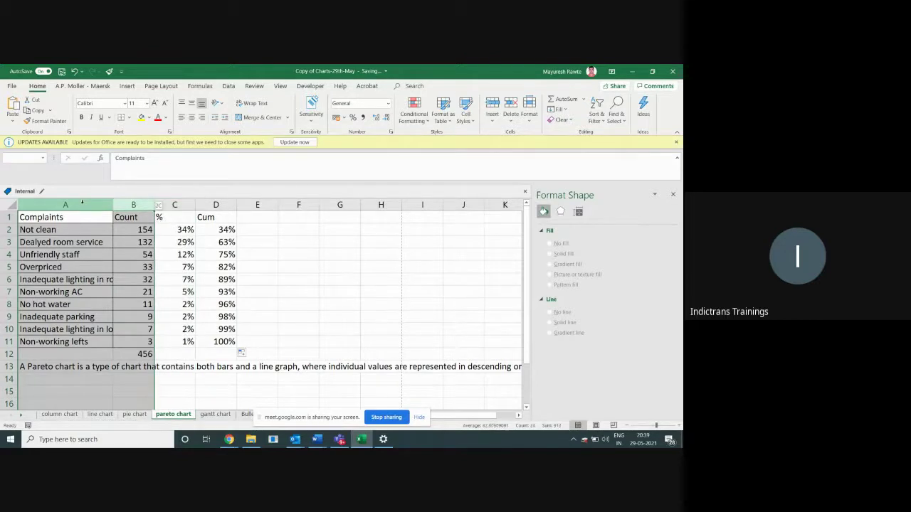
pyautogui.click(33, 227)
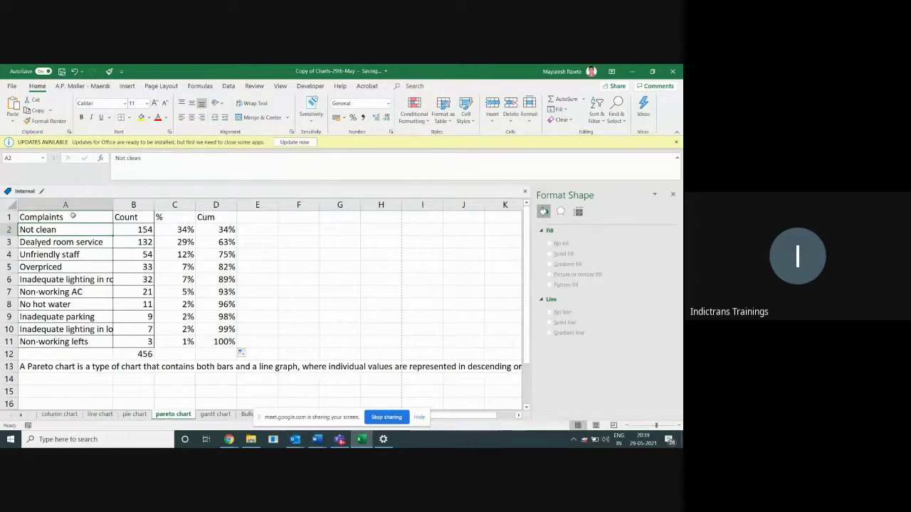
pyautogui.moveTo(71, 216); pyautogui.dragTo(173, 342)
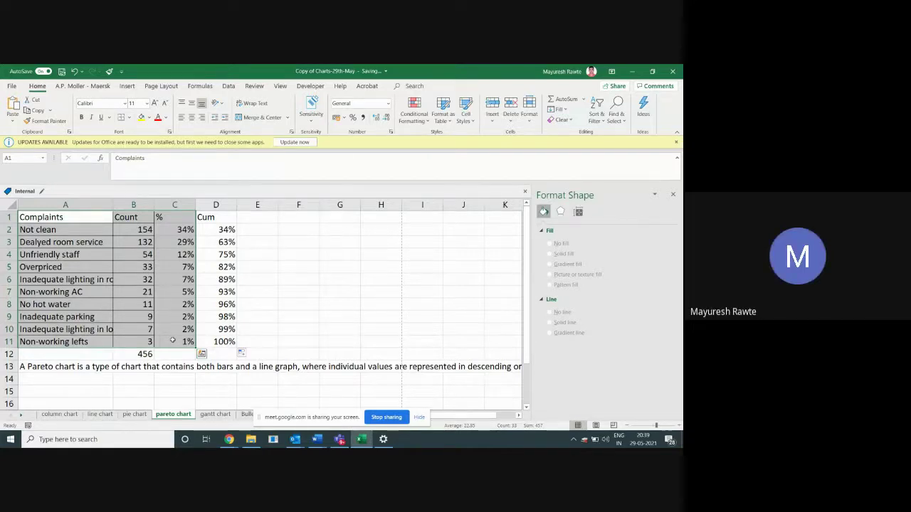
pyautogui.hotkey('shift', 'Left')
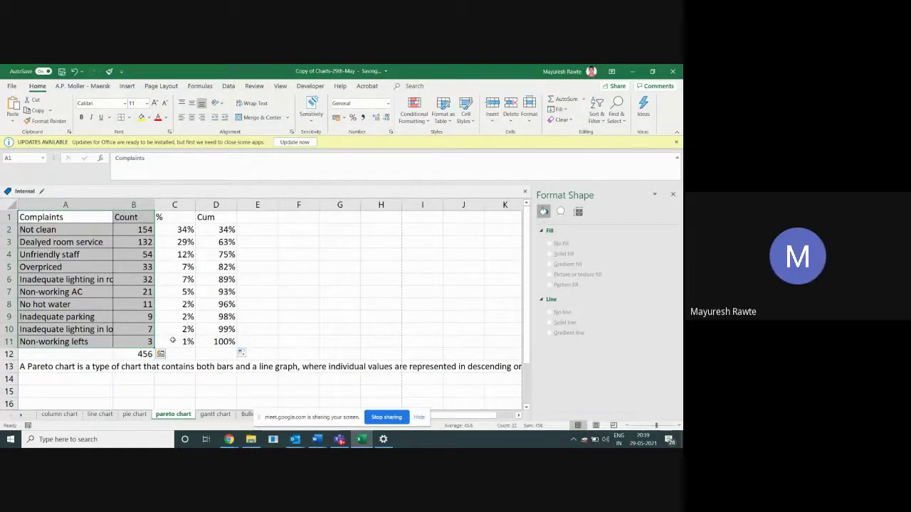
pyautogui.keyDown('ctrl'); pyautogui.click(172, 341); pyautogui.keyUp('ctrl')
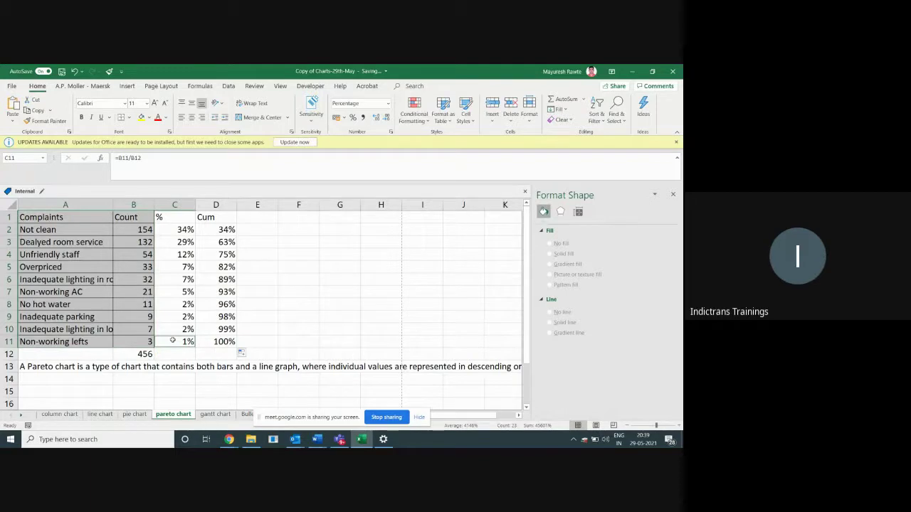
pyautogui.press('Right')
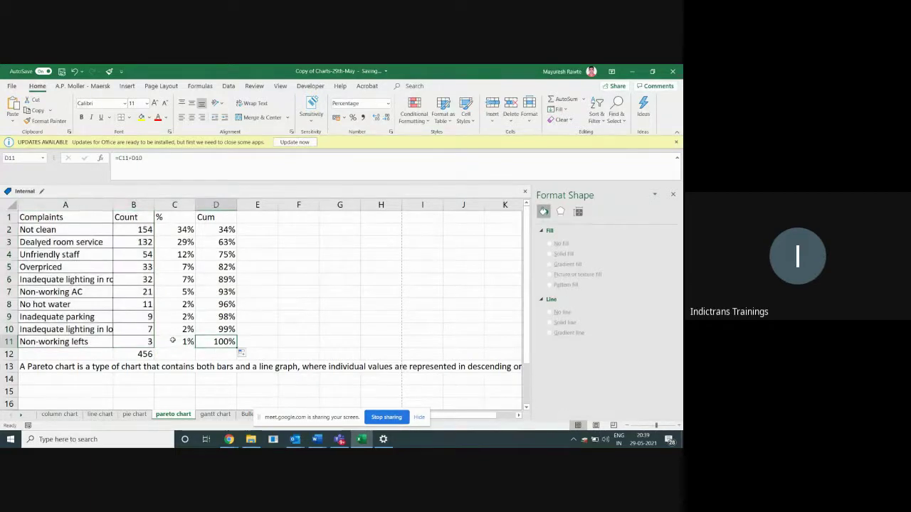
pyautogui.click(51, 217)
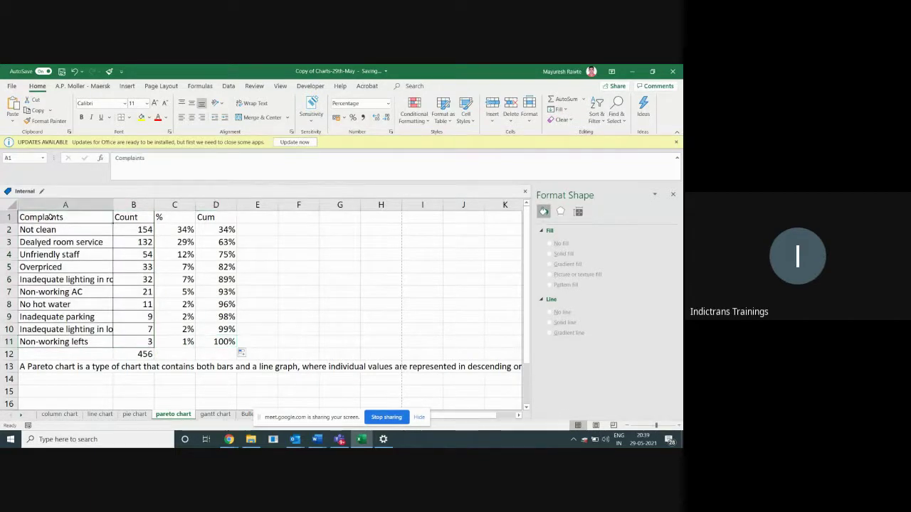
pyautogui.moveTo(51, 216); pyautogui.dragTo(138, 339)
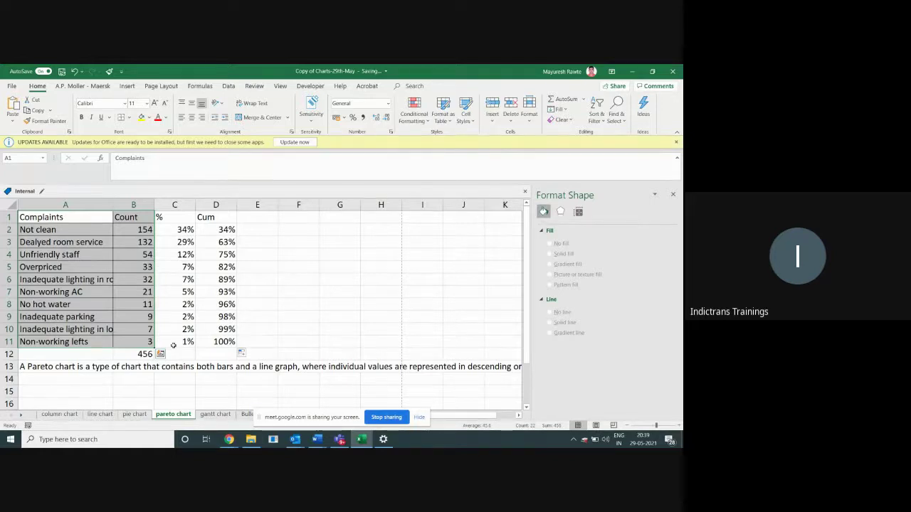
pyautogui.click(231, 228)
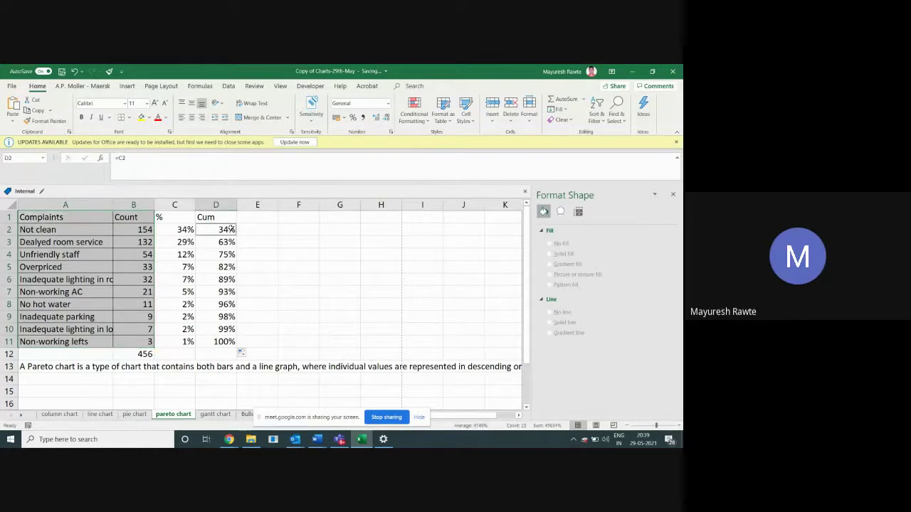
pyautogui.moveTo(231, 228); pyautogui.dragTo(228, 341)
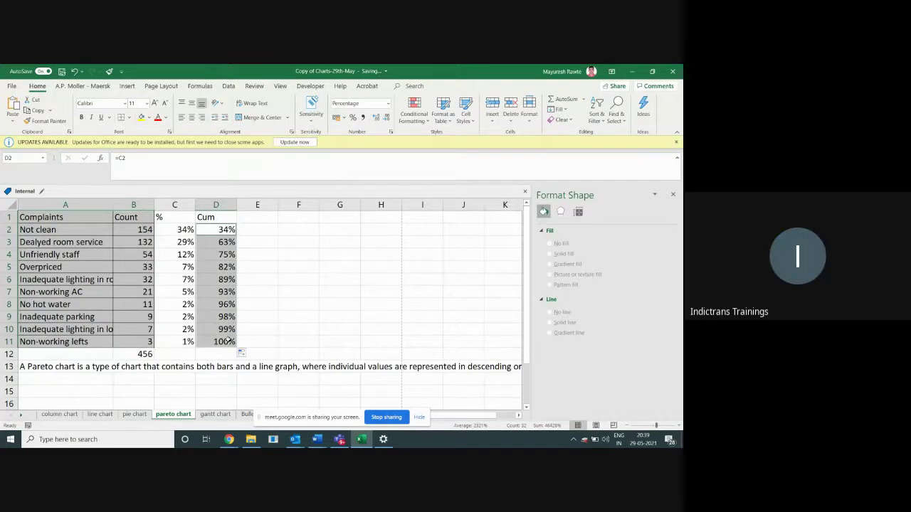
pyautogui.click(220, 218)
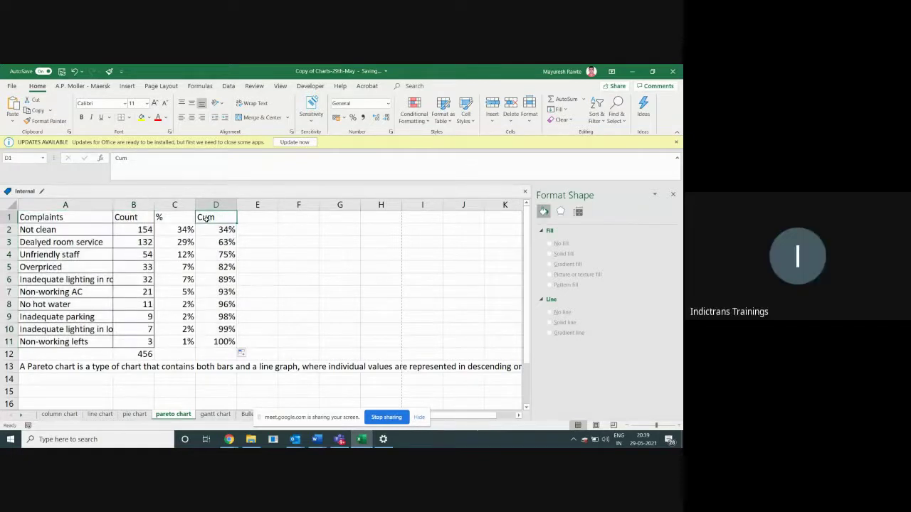
# Step: Insert a clustered column and line combo chart from the Complaints and Count data (A1:B11) and the Cum column (D1:D11)
pyautogui.moveTo(83, 216); pyautogui.dragTo(139, 341)
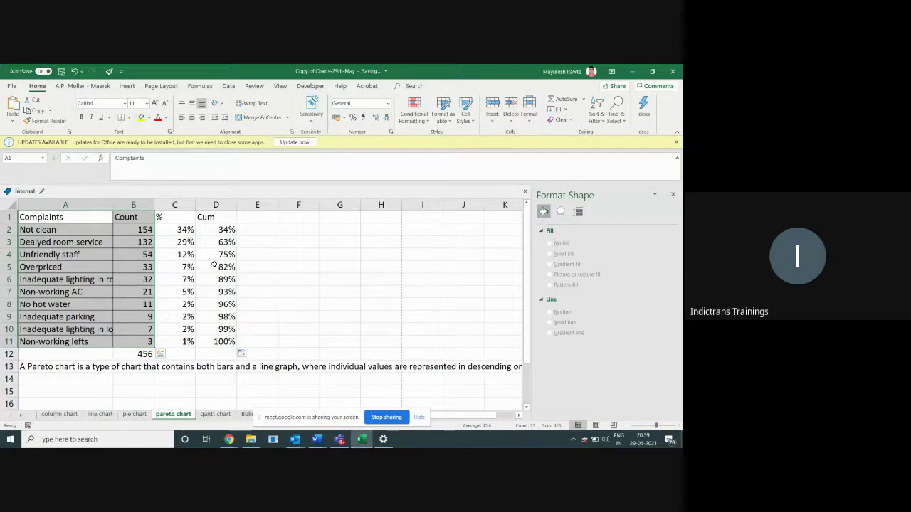
pyautogui.moveTo(213, 217); pyautogui.dragTo(222, 342)
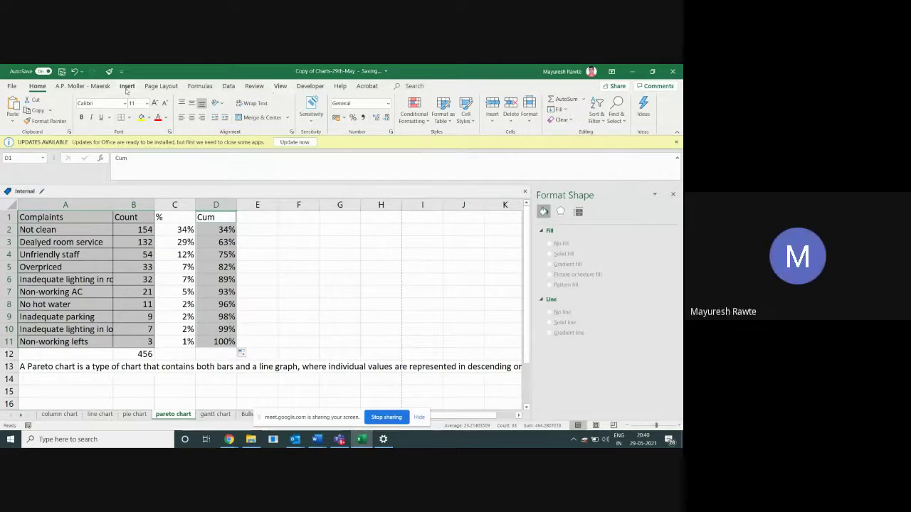
pyautogui.click(126, 86)
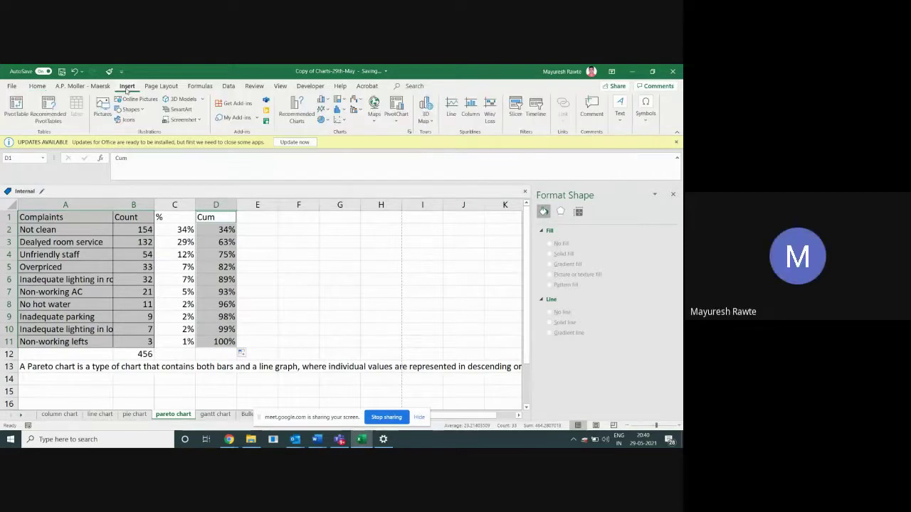
pyautogui.click(361, 111)
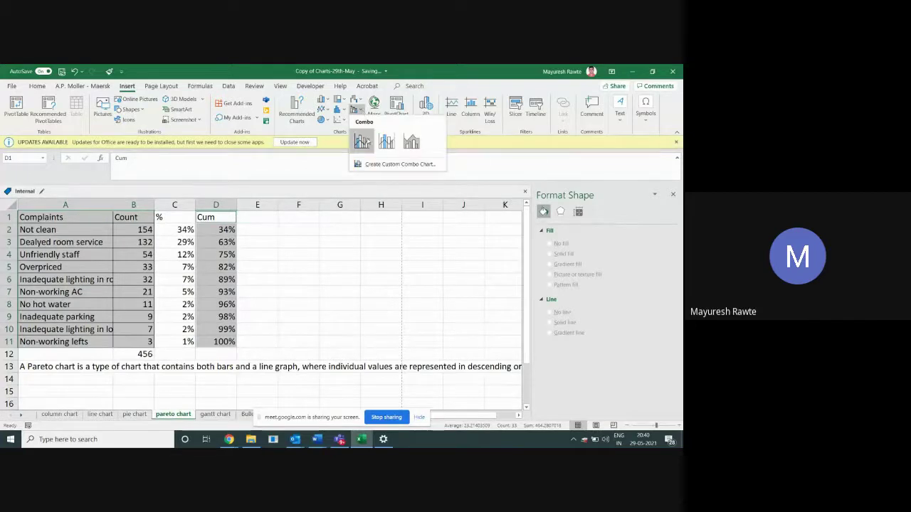
pyautogui.click(363, 146)
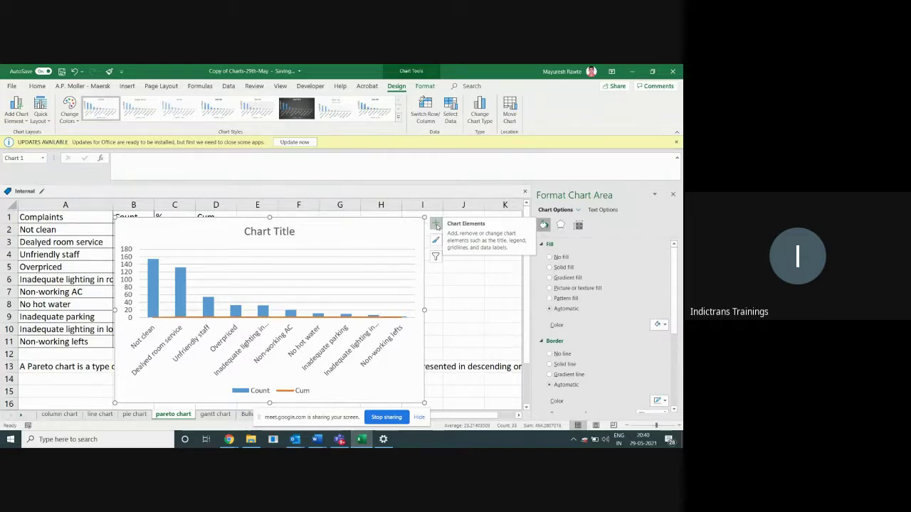
pyautogui.click(436, 224)
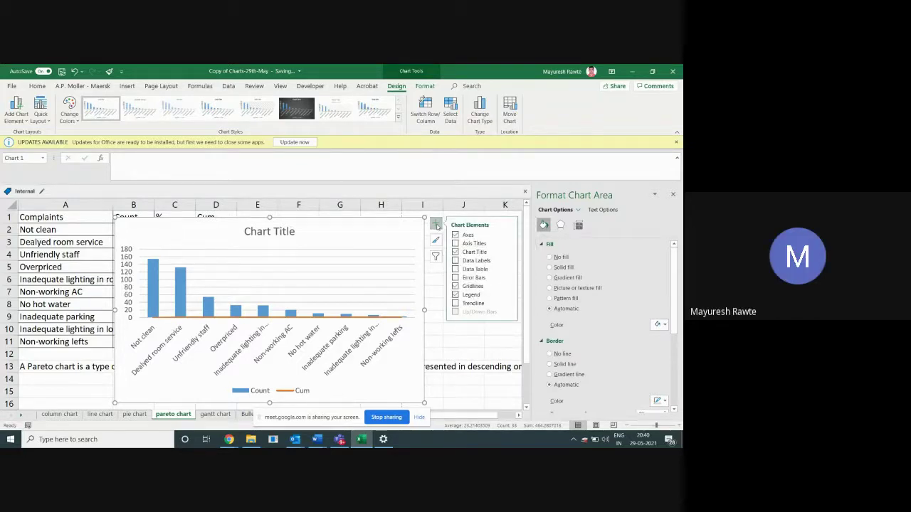
pyautogui.click(436, 224)
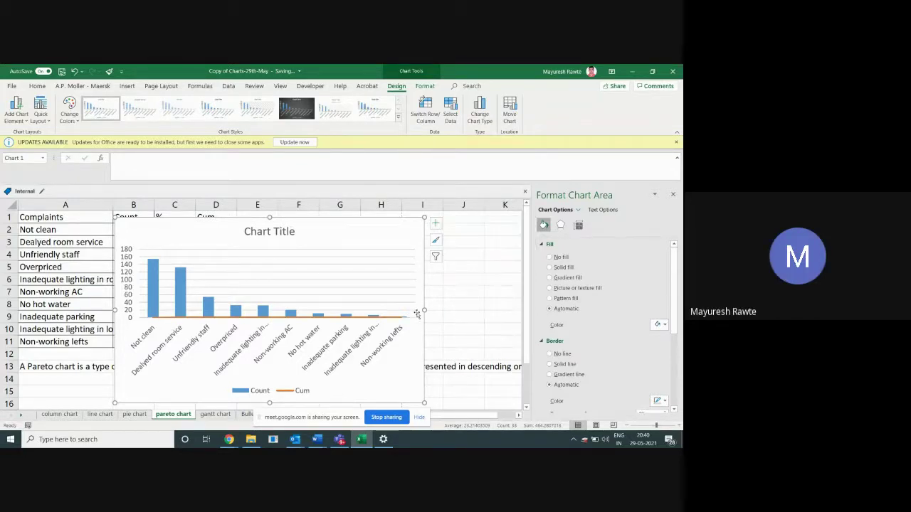
# Step: Change the combo chart so the Cum line is plotted on the secondary axis, with Count kept as clustered columns
pyautogui.rightClick(397, 318)
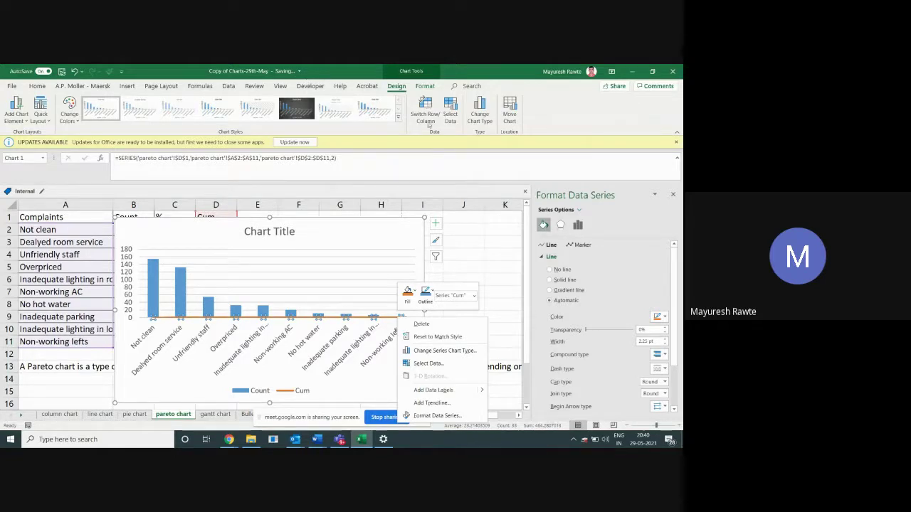
pyautogui.click(481, 112)
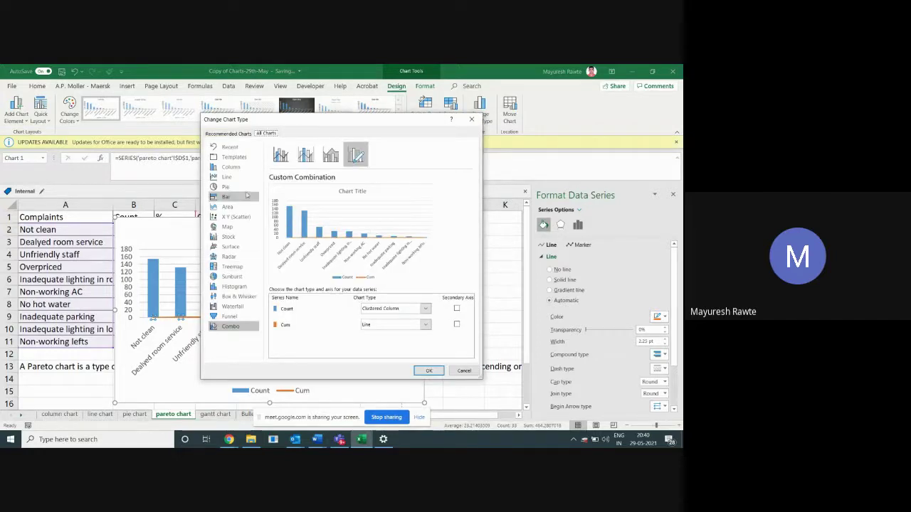
pyautogui.click(425, 325)
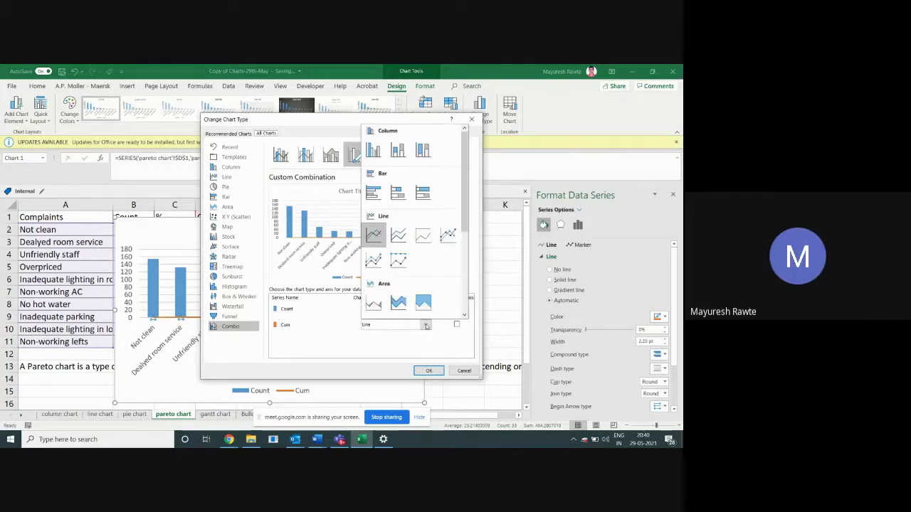
pyautogui.click(426, 326)
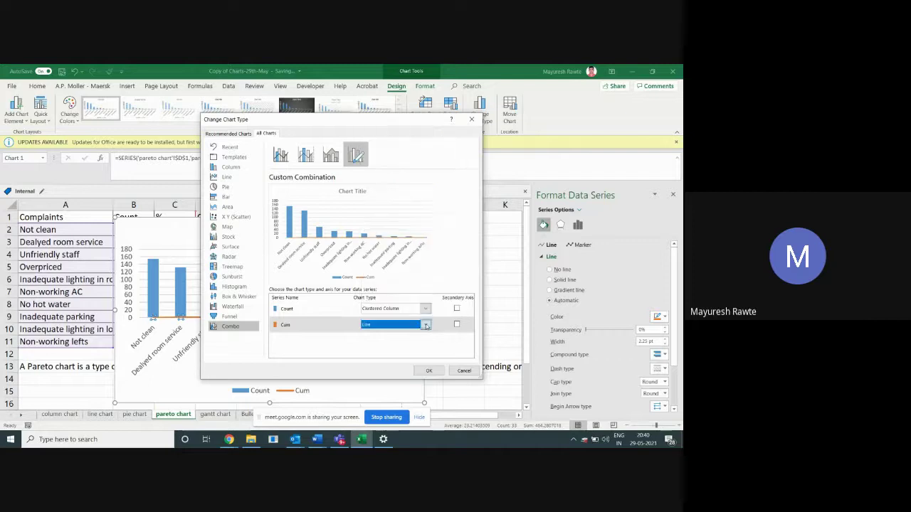
pyautogui.click(427, 307)
pyautogui.click(427, 307)
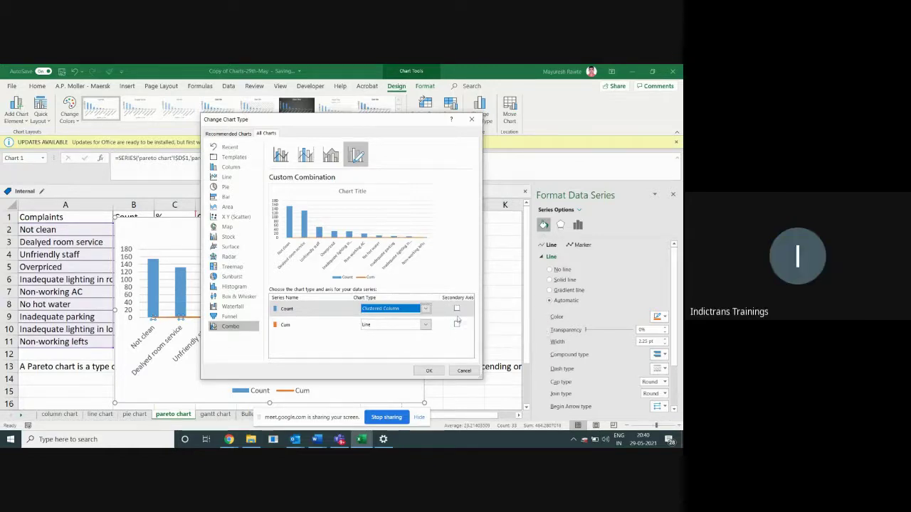
pyautogui.click(457, 325)
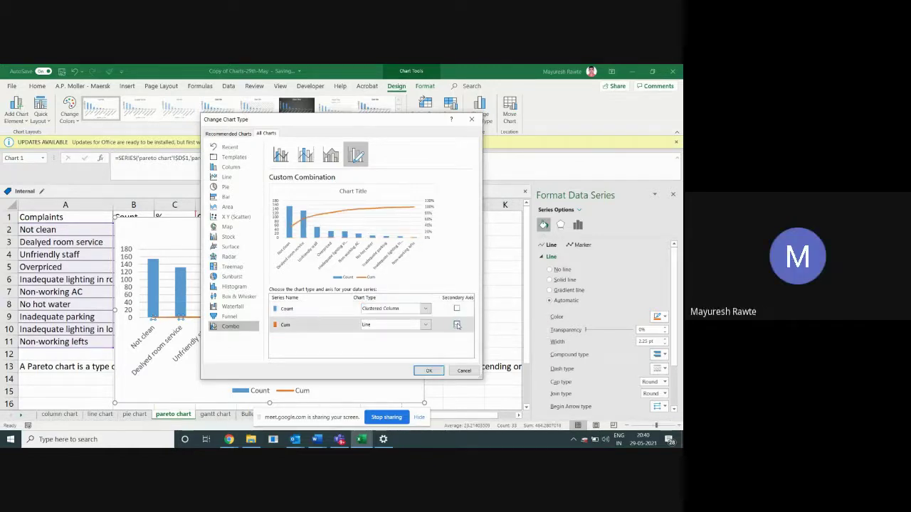
pyautogui.click(430, 371)
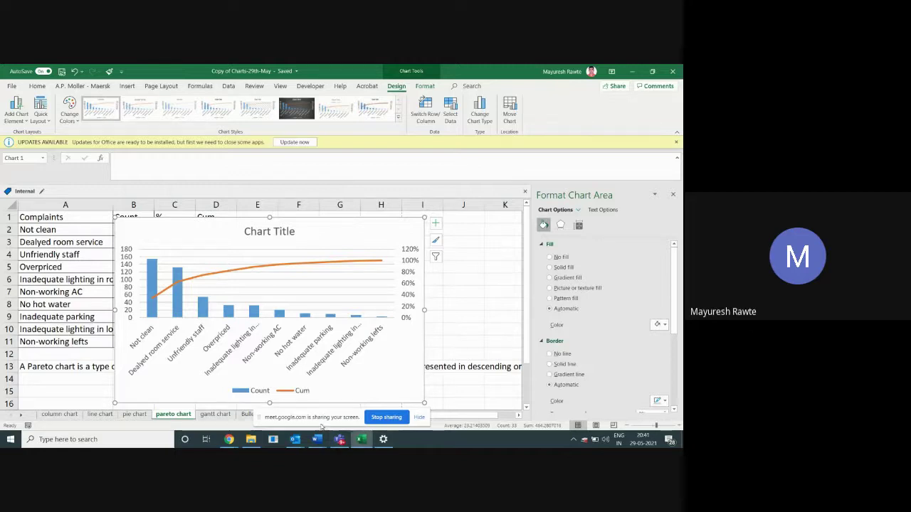
pyautogui.click(339, 439)
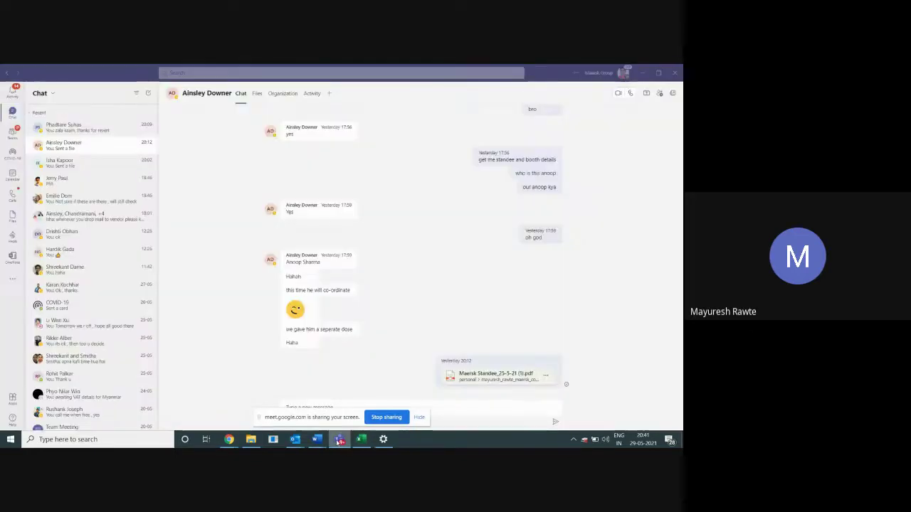
pyautogui.click(339, 440)
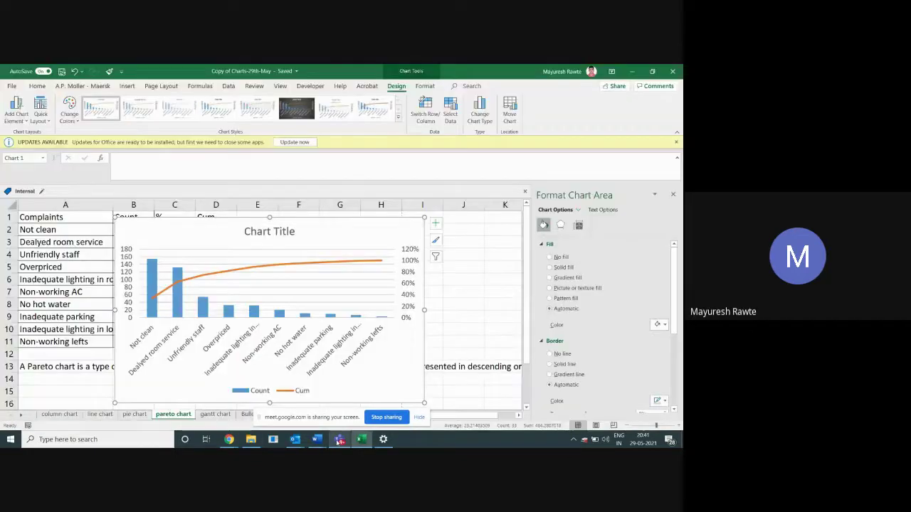
# Step: End the participant's screen share and open the gantt chart sheet in the Charts LIVE workbook
pyautogui.click(385, 417)
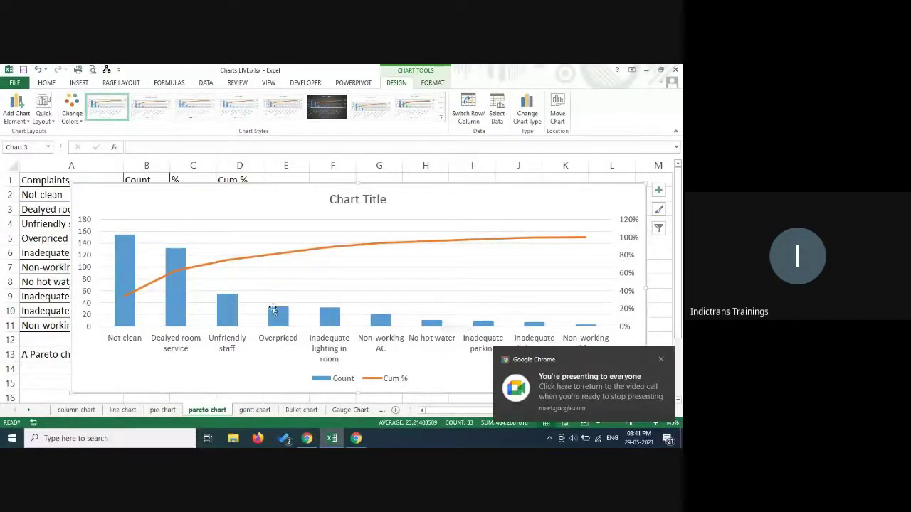
pyautogui.click(255, 410)
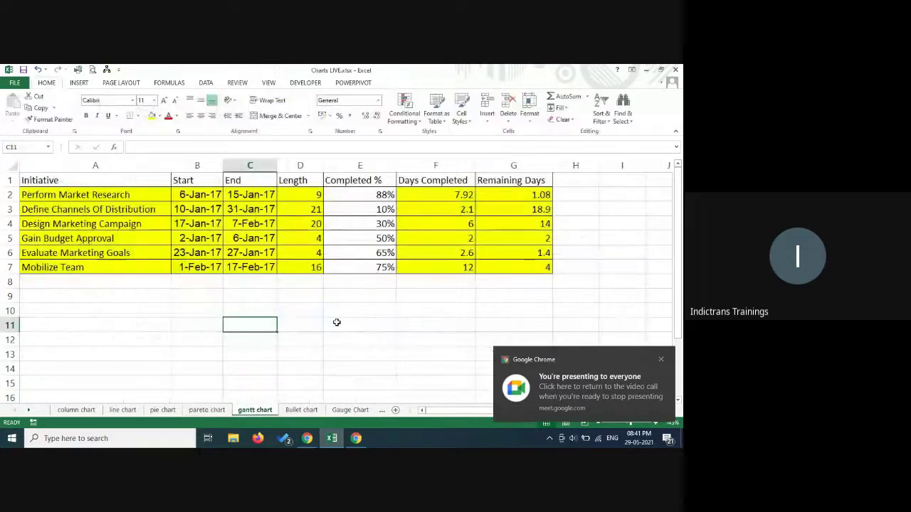
pyautogui.click(662, 361)
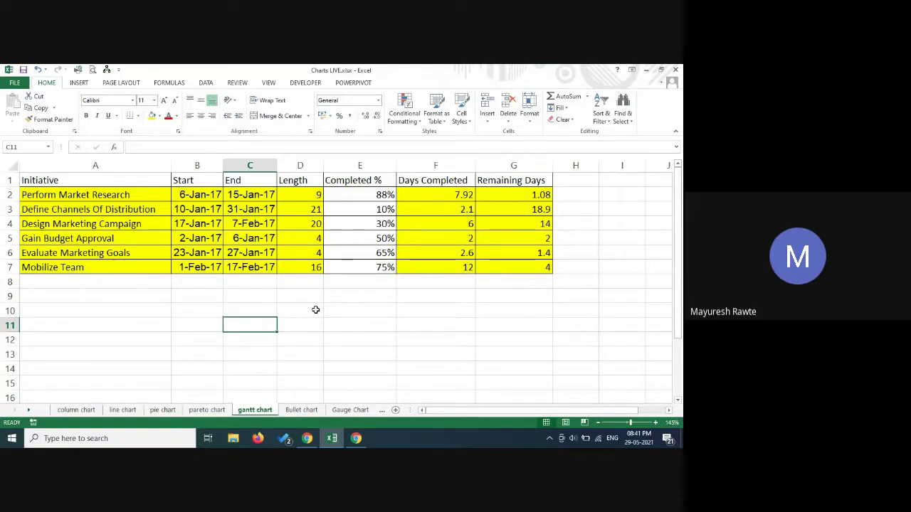
# Step: Switch to the Google Meet call, check the participants' microphones without muting anyone, and return to the gantt chart sheet in Excel
pyautogui.click(308, 439)
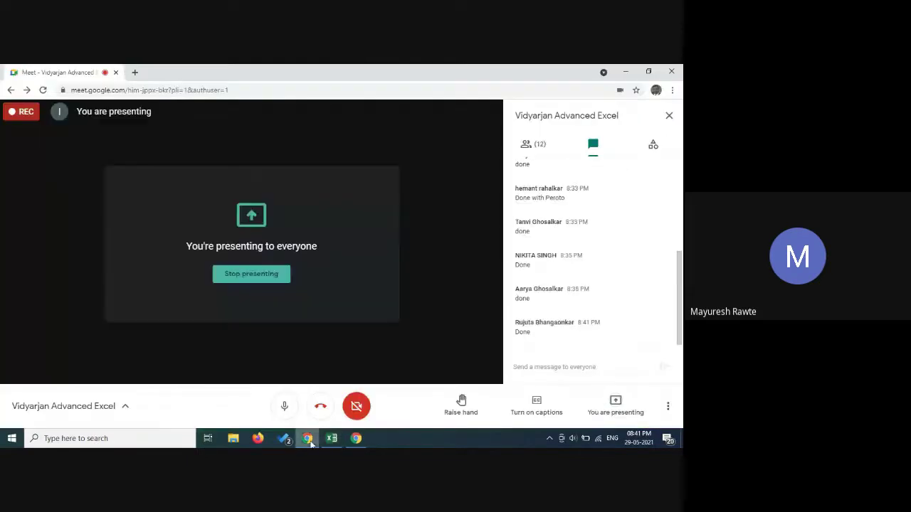
pyautogui.click(533, 144)
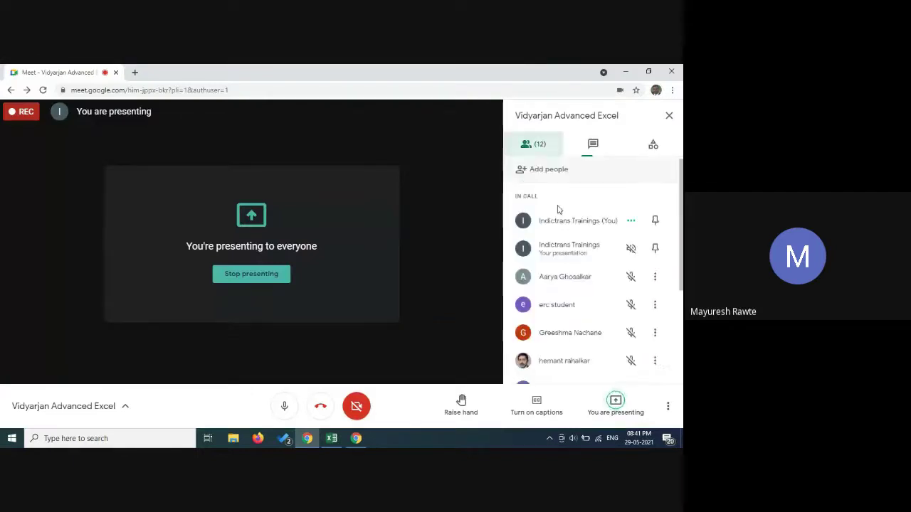
pyautogui.scroll(-2, 600, 284)
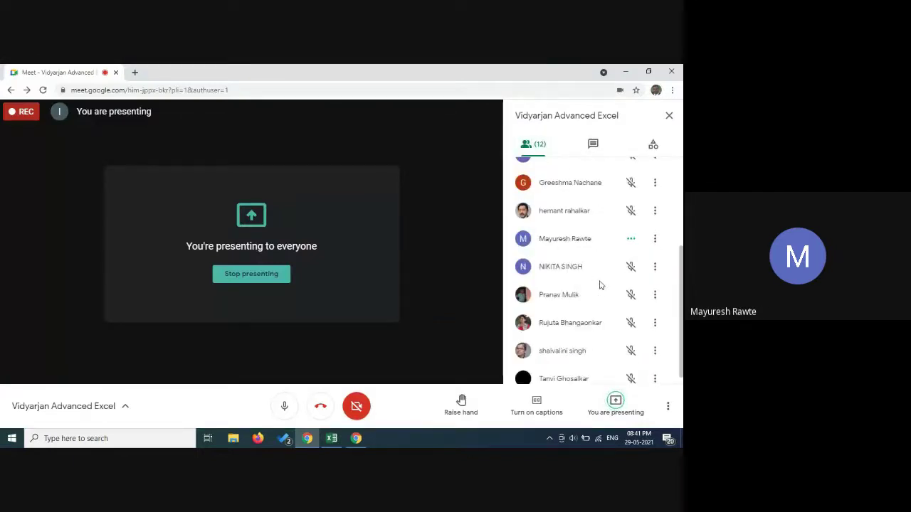
pyautogui.click(633, 243)
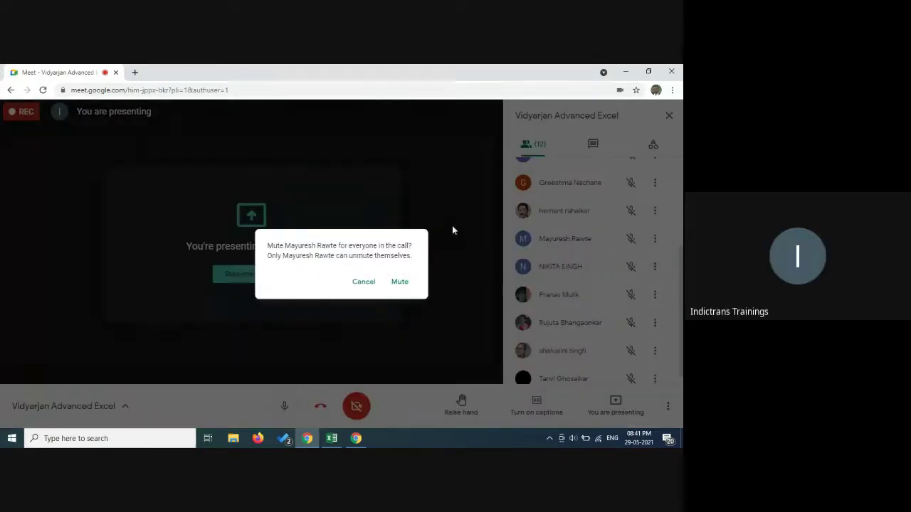
pyautogui.click(366, 282)
pyautogui.scroll(3, 626, 256)
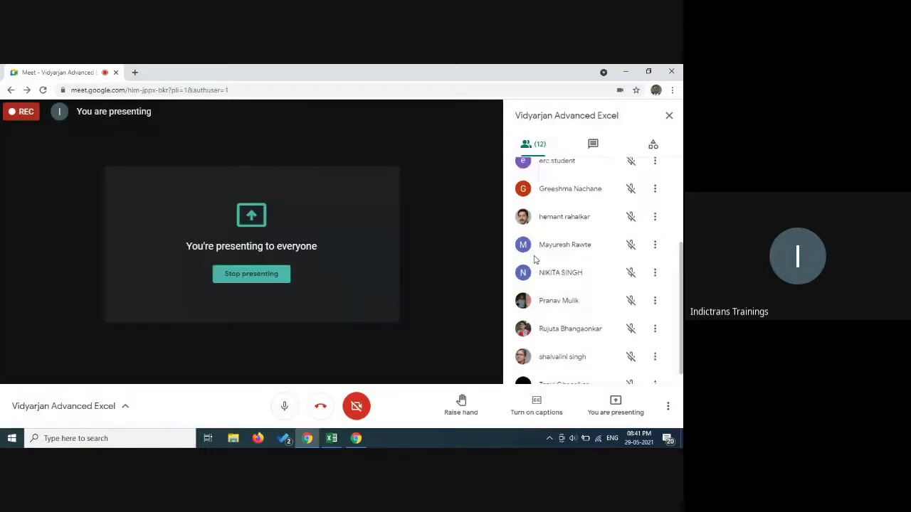
pyautogui.click(332, 438)
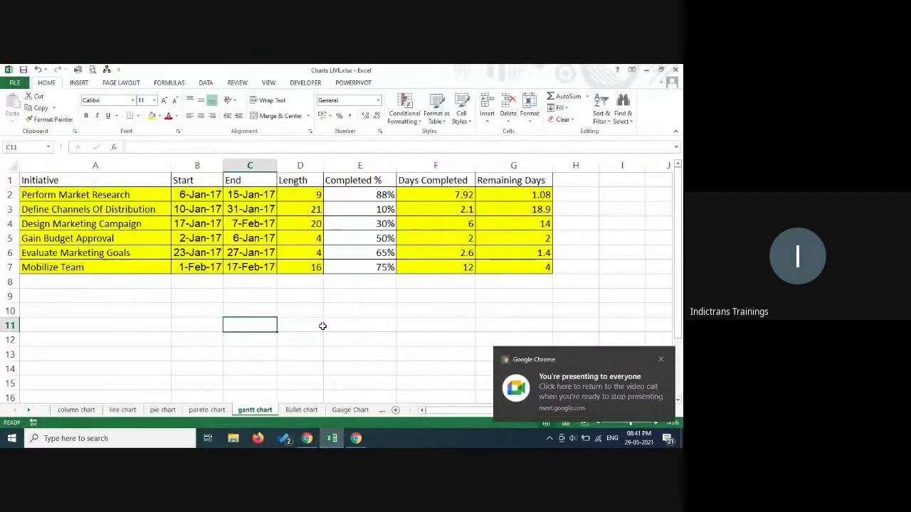
pyautogui.click(661, 360)
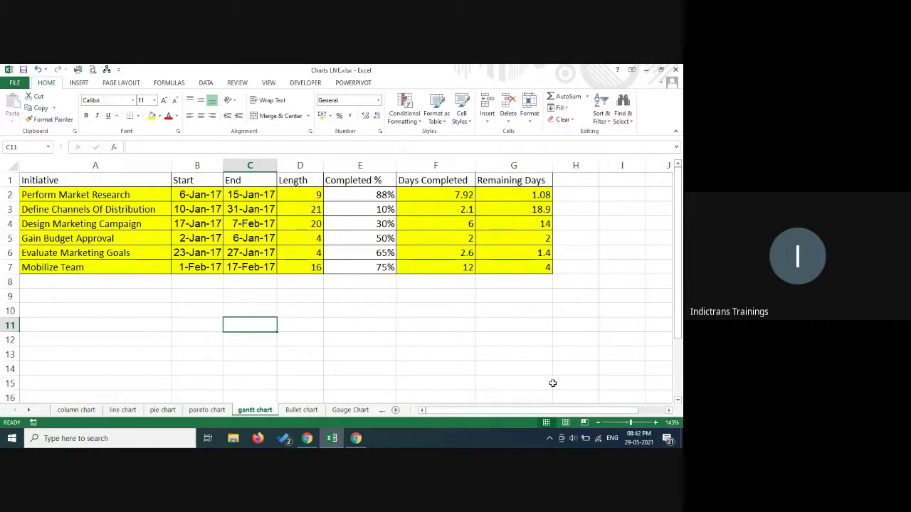
# Step: Recheck the Google Meet participant list and return to the Excel workbook
pyautogui.click(306, 438)
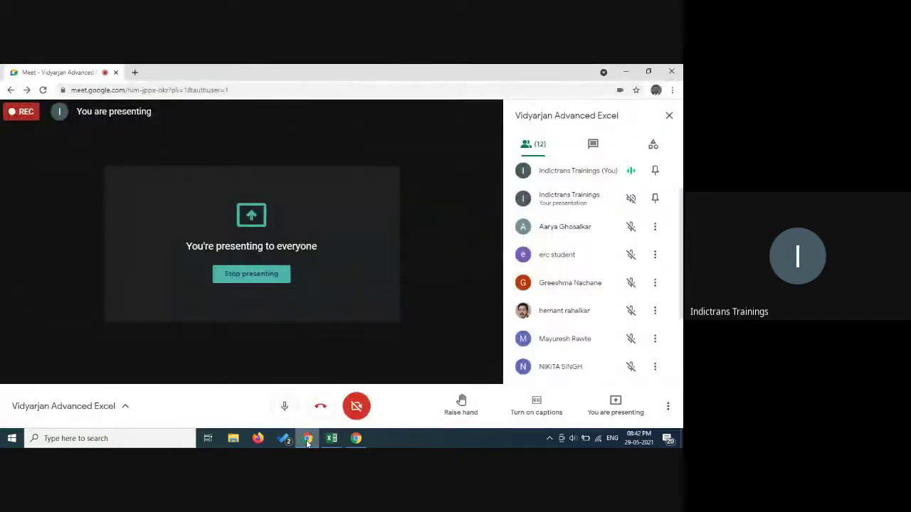
pyautogui.click(333, 440)
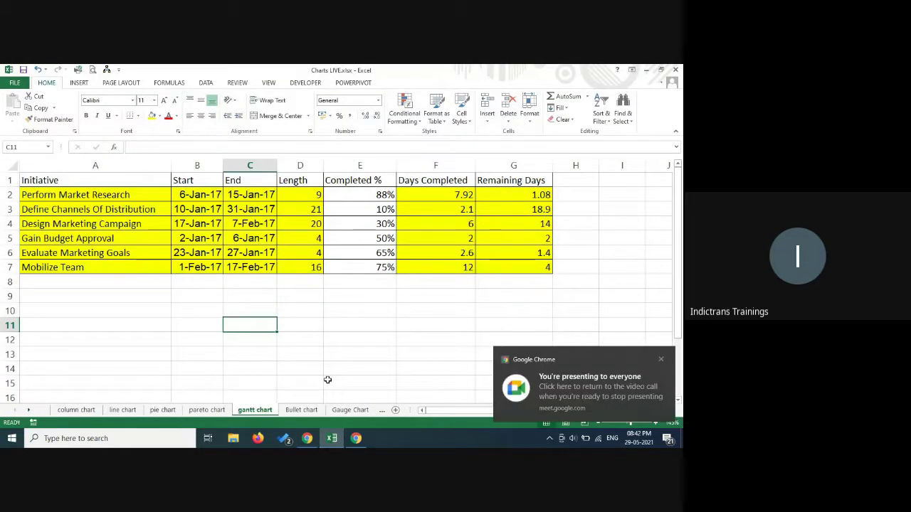
pyautogui.click(660, 359)
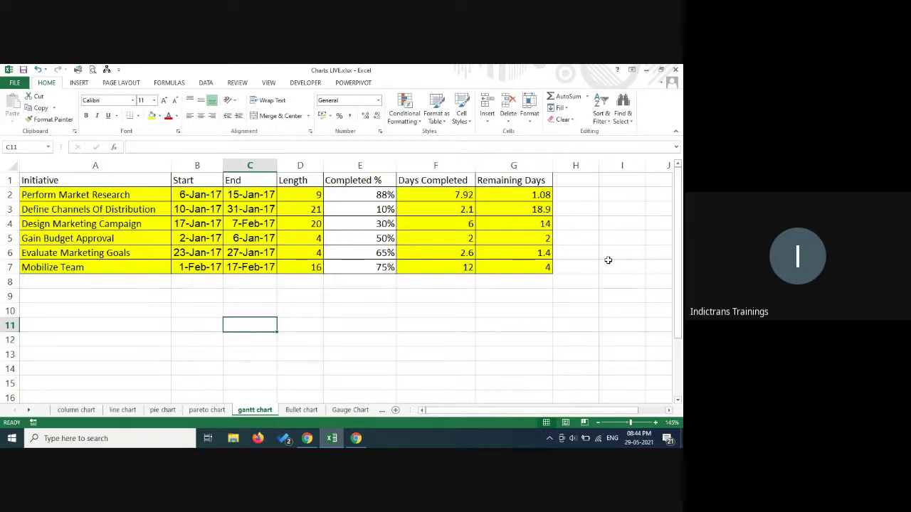
# Step: Examine the initiatives in column A and the start date, end date and completed percentage of Perform Market Research
pyautogui.click(405, 325)
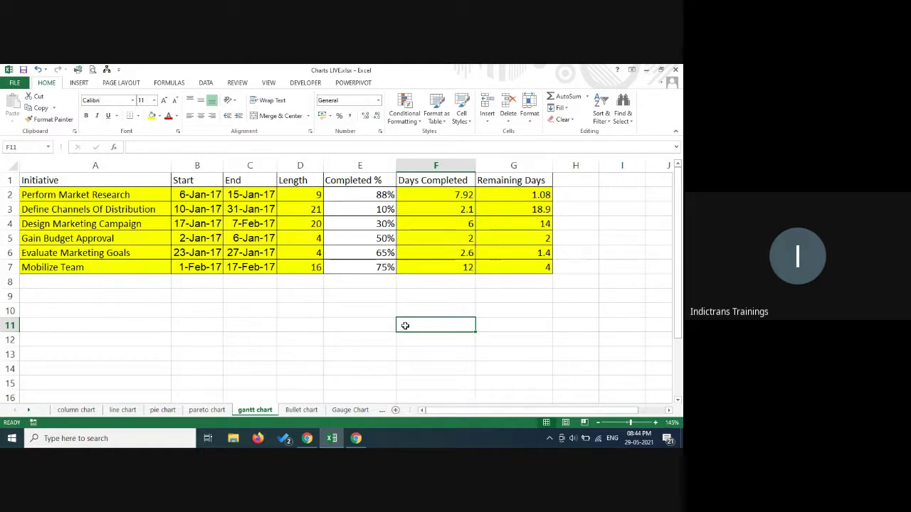
pyautogui.click(84, 193)
pyautogui.click(91, 208)
pyautogui.click(94, 238)
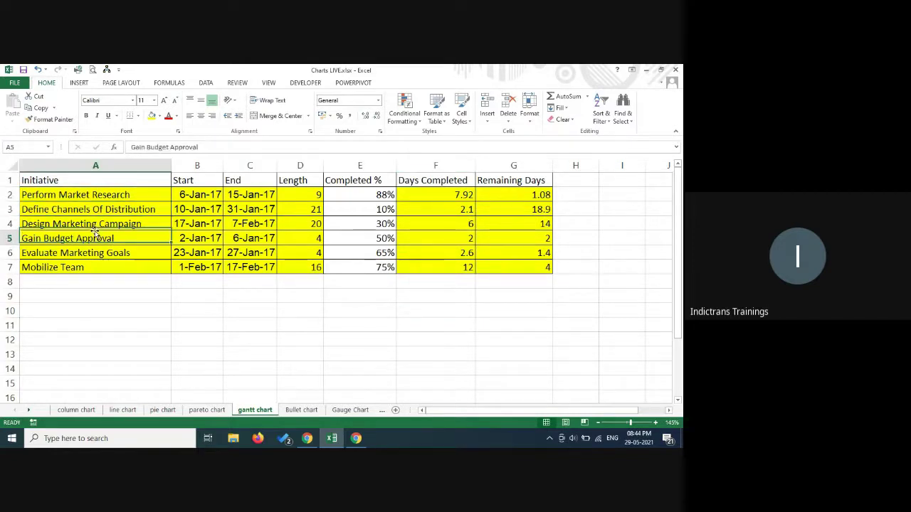
pyautogui.click(93, 253)
pyautogui.click(197, 193)
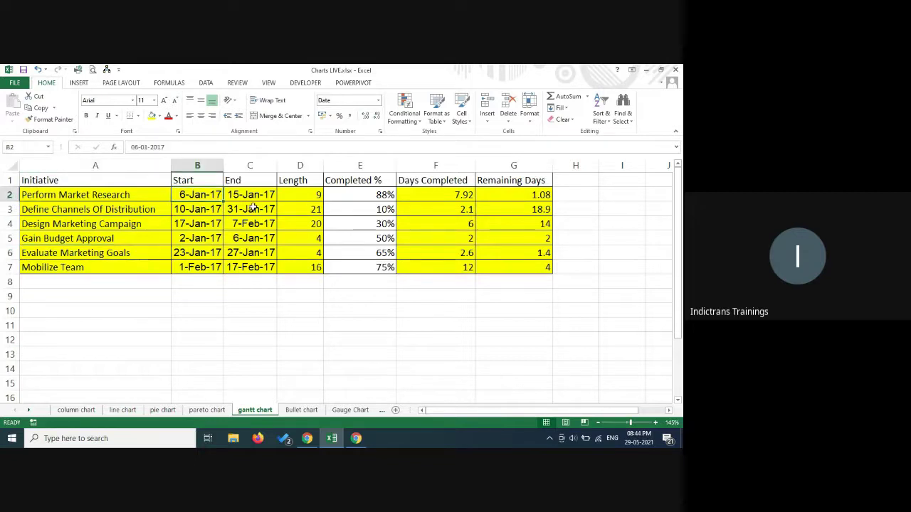
pyautogui.click(254, 194)
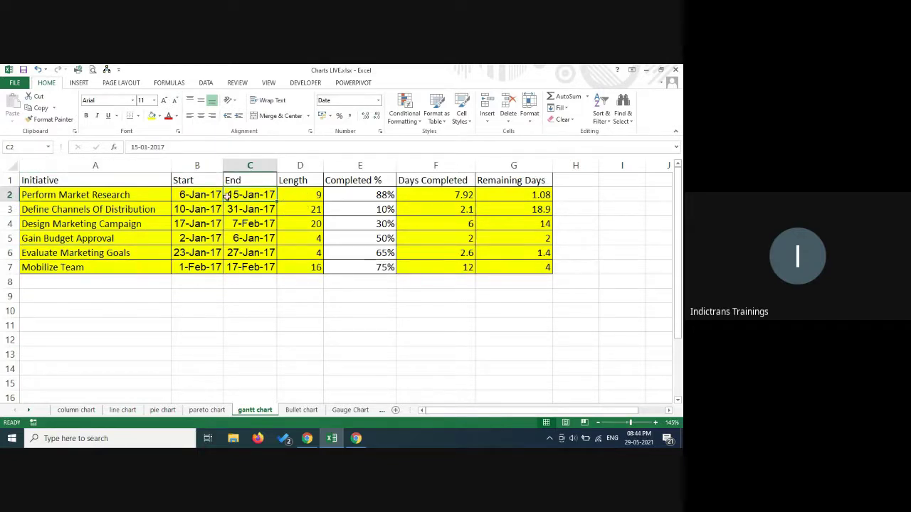
pyautogui.click(374, 197)
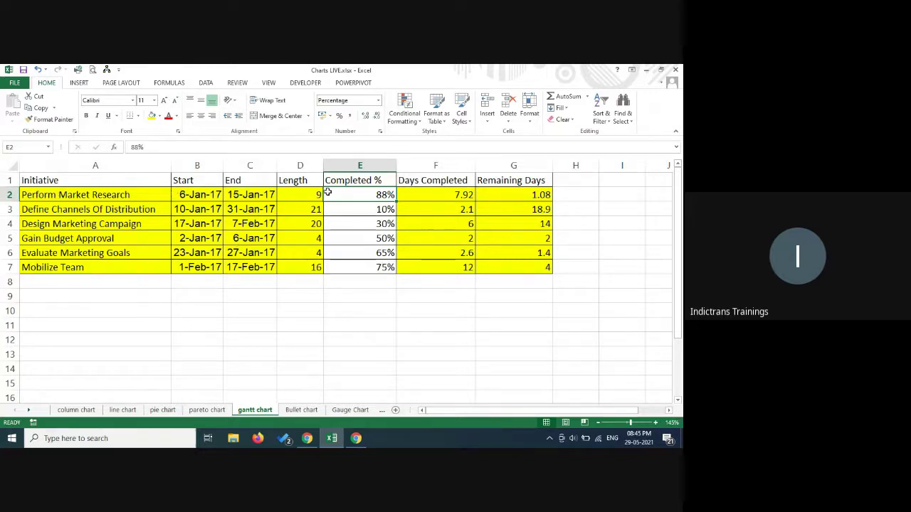
pyautogui.click(211, 193)
pyautogui.click(252, 194)
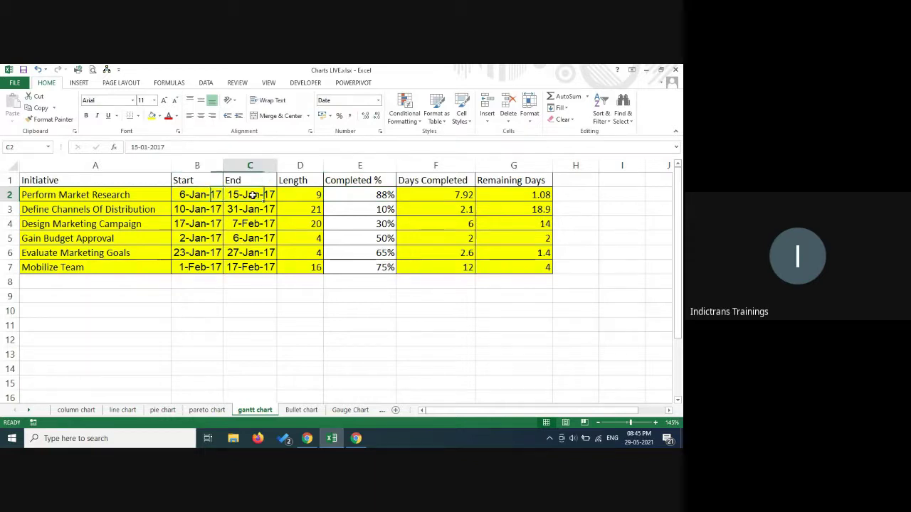
pyautogui.click(358, 195)
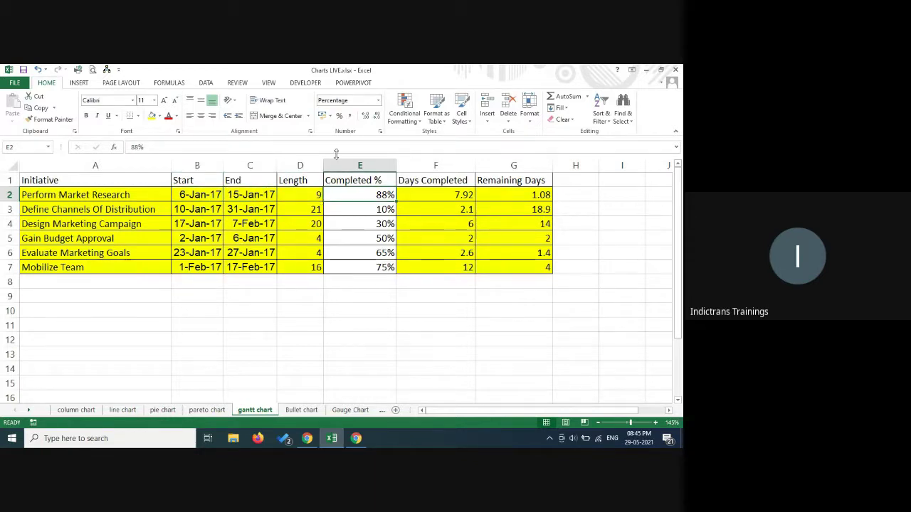
# Step: Inspect the Length formulas in D2 and D3 to see which date cells they reference
pyautogui.click(311, 197)
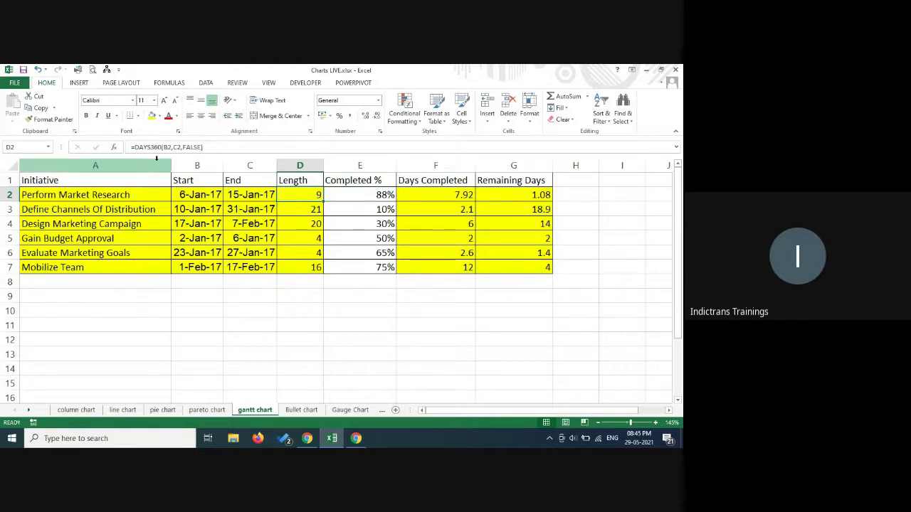
pyautogui.press('F2')
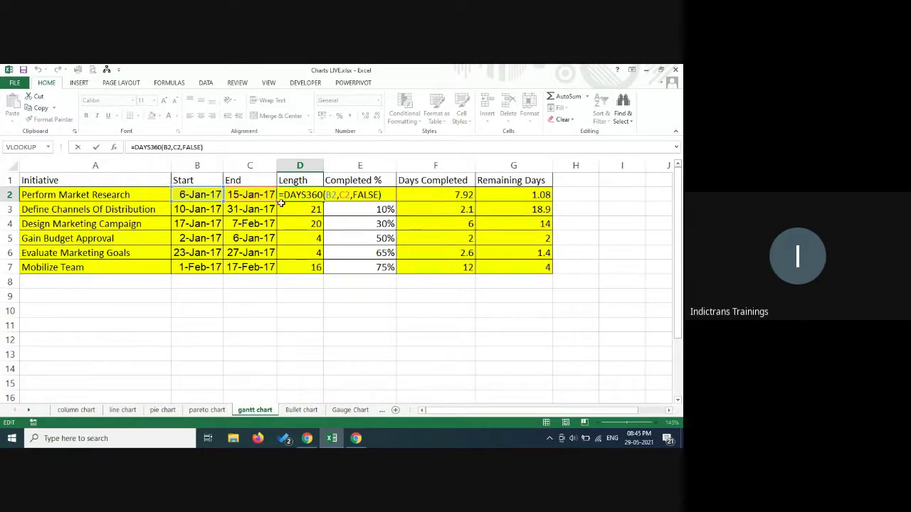
pyautogui.press('Return')
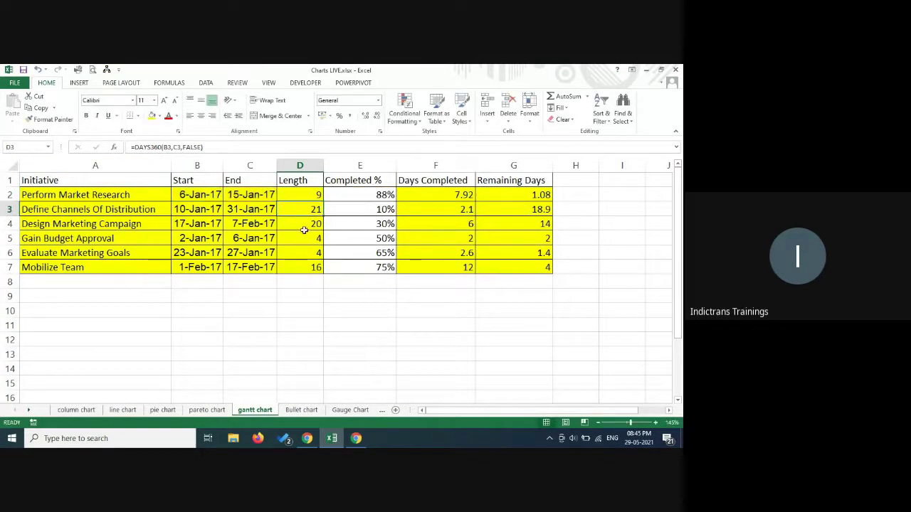
pyautogui.press('F2')
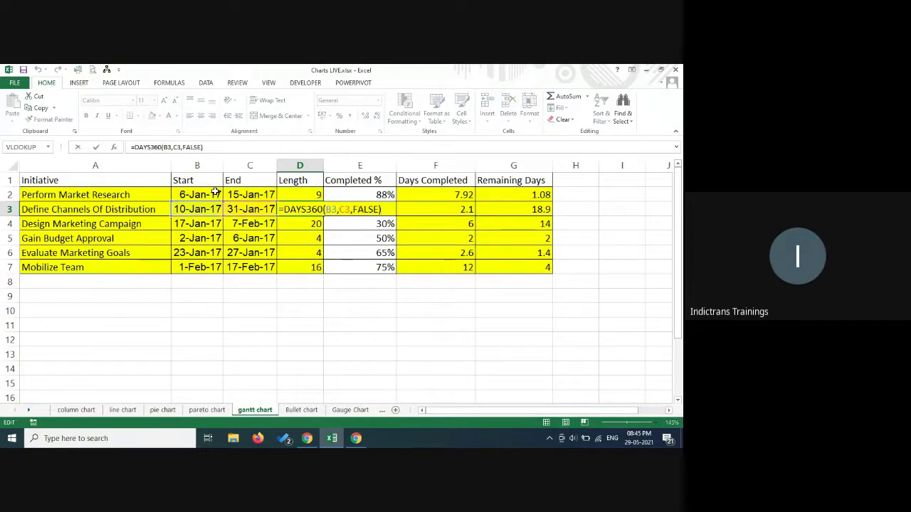
pyautogui.click(296, 311)
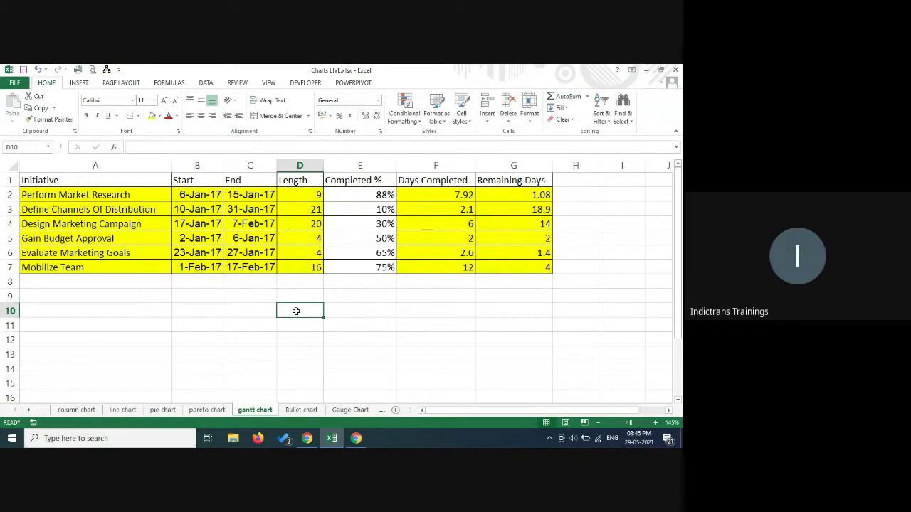
# Step: Inspect the Days Completed formula in F2 and the Remaining Days formula in G2 without changing them
pyautogui.click(436, 194)
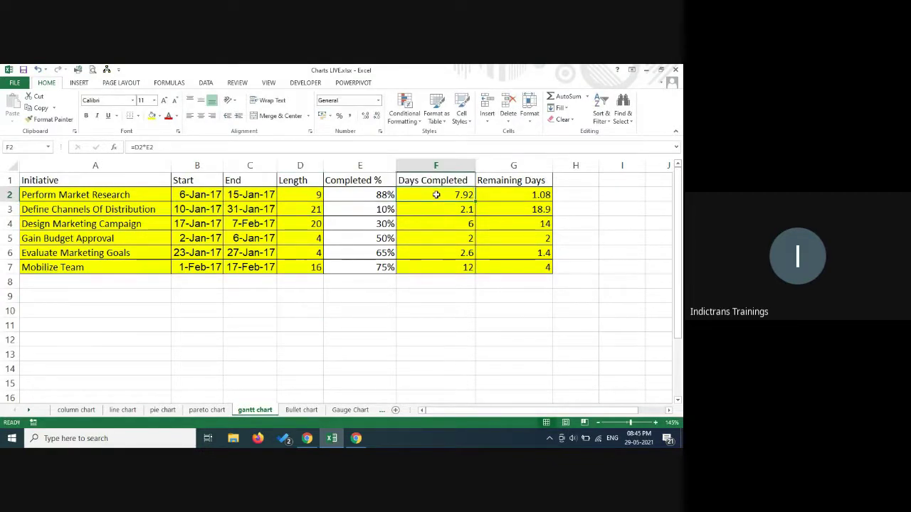
pyautogui.doubleClick(436, 194)
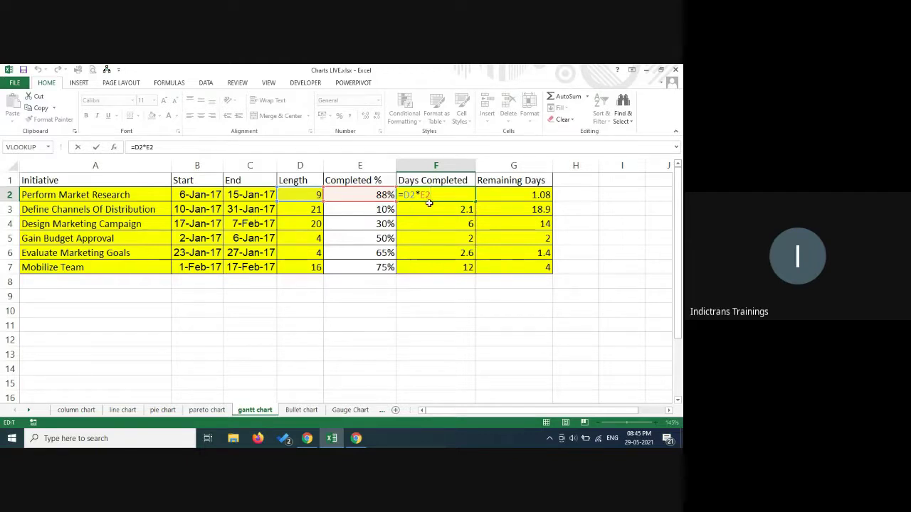
pyautogui.click(524, 196)
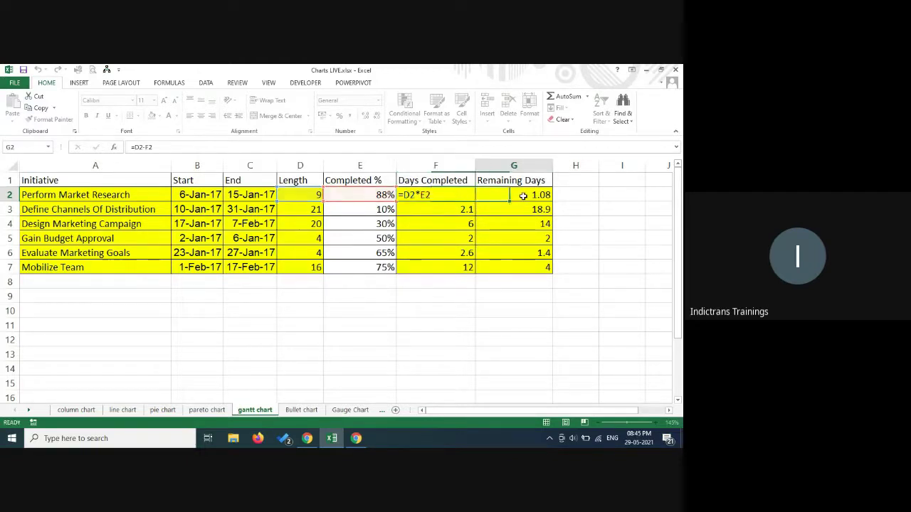
pyautogui.doubleClick(523, 196)
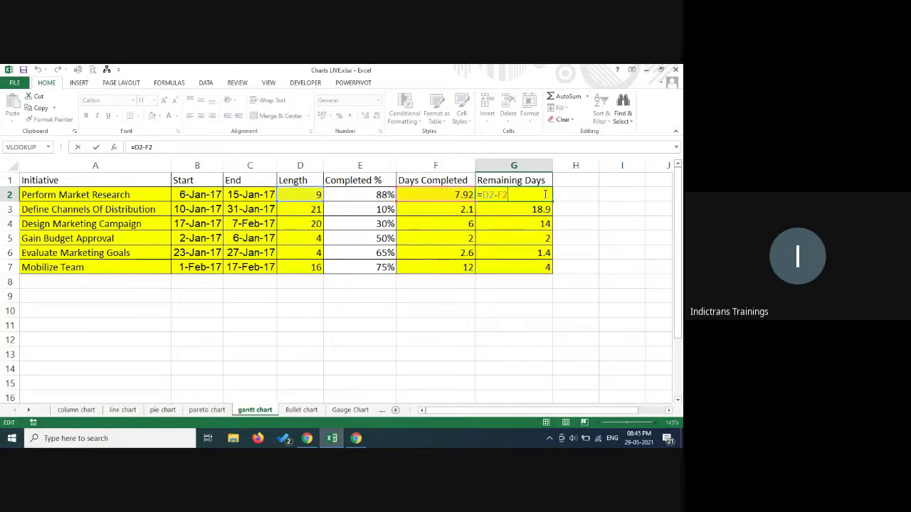
pyautogui.click(594, 252)
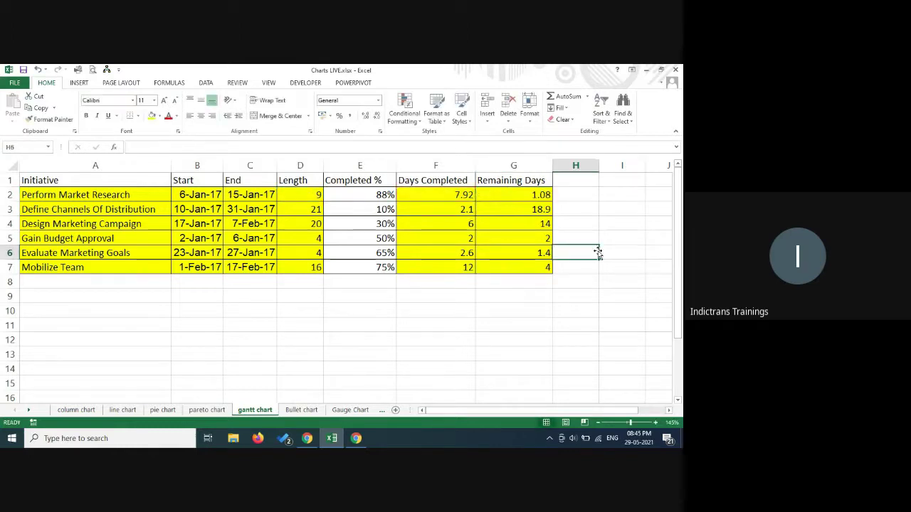
# Step: Set the Completed % to 90% for Perform Market Research and 15% for Define Channels Of Distribution
pyautogui.click(364, 198)
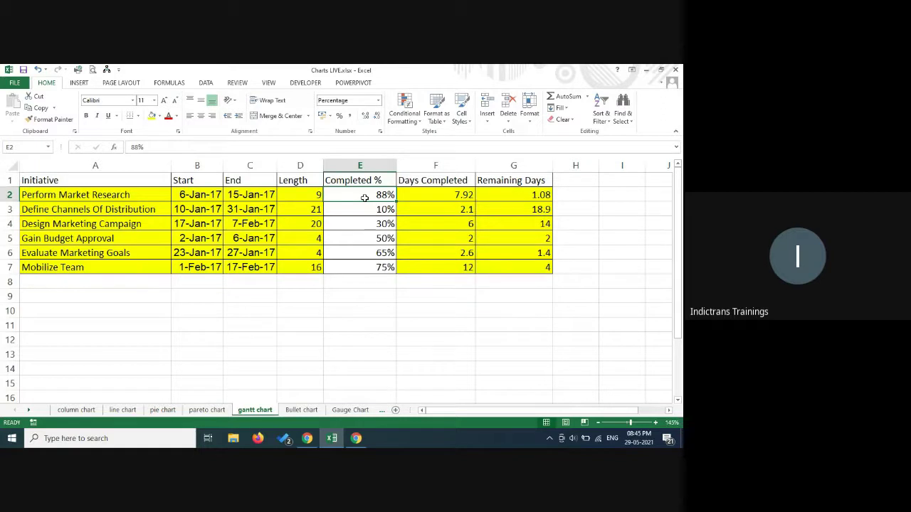
pyautogui.write('8')
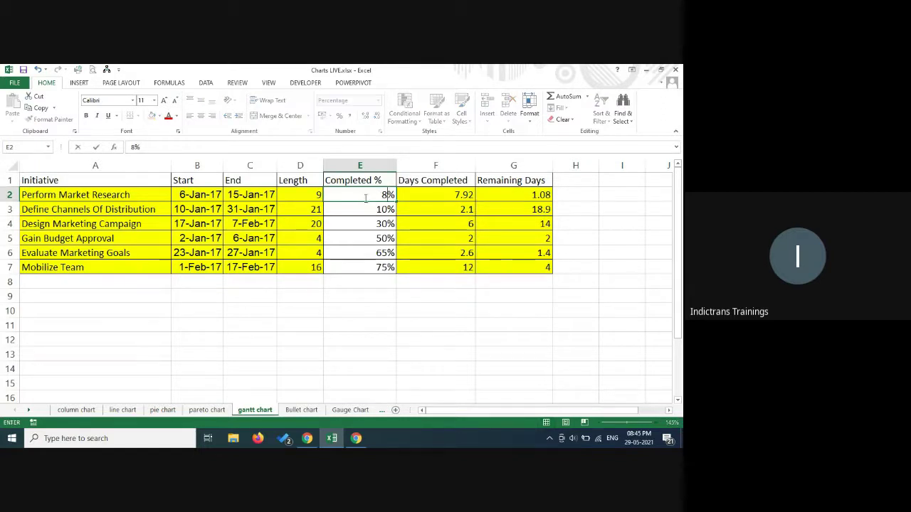
pyautogui.press('BackSpace')
pyautogui.write('90')
pyautogui.press('Return')
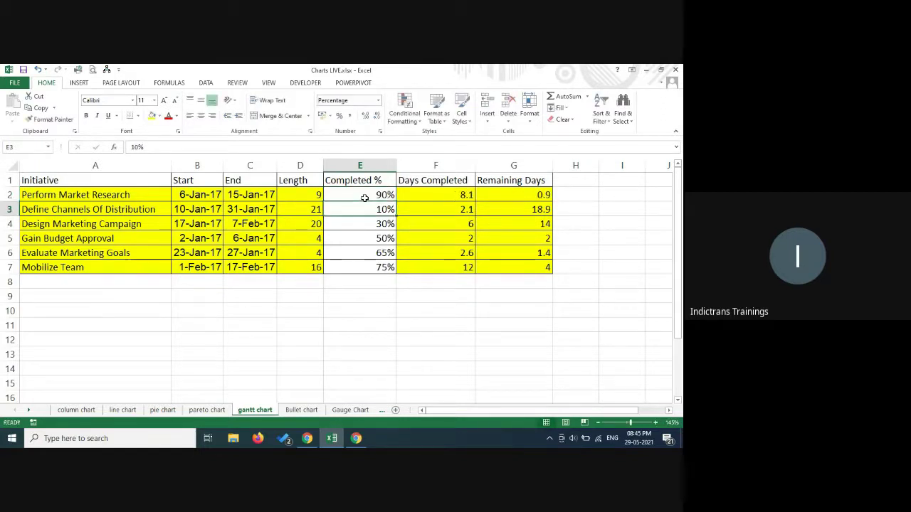
pyautogui.write('15')
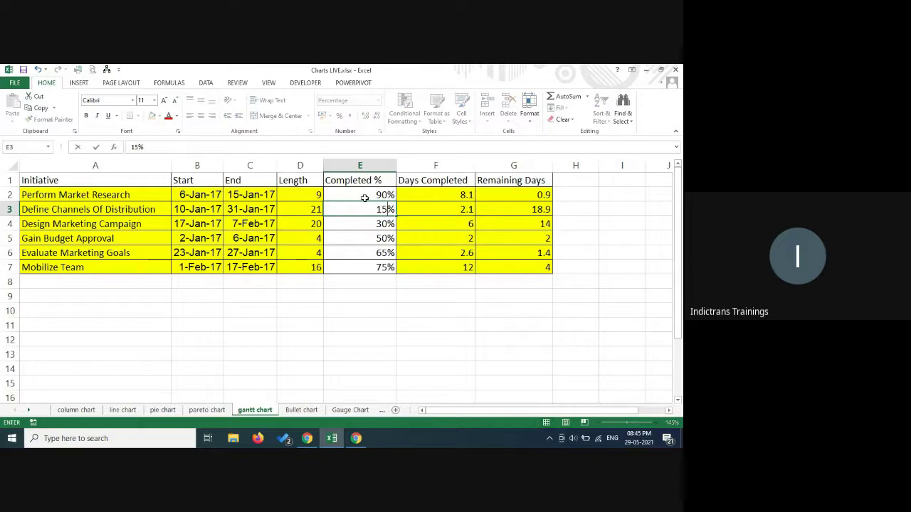
pyautogui.press('Return')
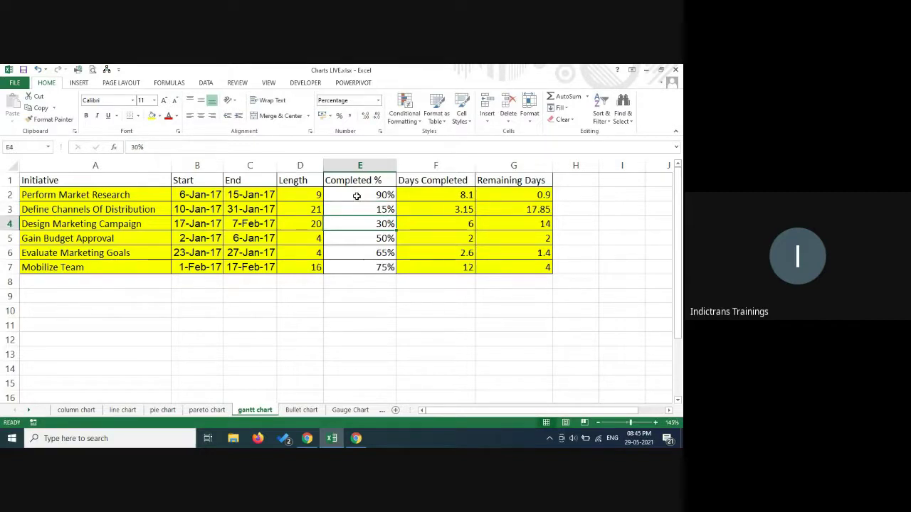
# Step: Insert a 2-D Stacked Bar chart from the Initiative, Days Completed and Remaining Days columns (A1:A7 and F1:G7)
pyautogui.moveTo(364, 198); pyautogui.dragTo(377, 265)
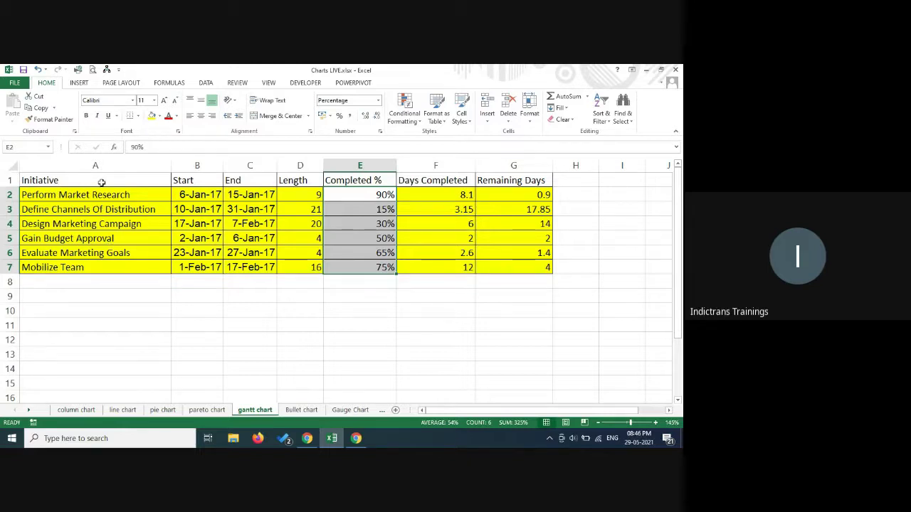
pyautogui.moveTo(101, 182); pyautogui.dragTo(113, 266)
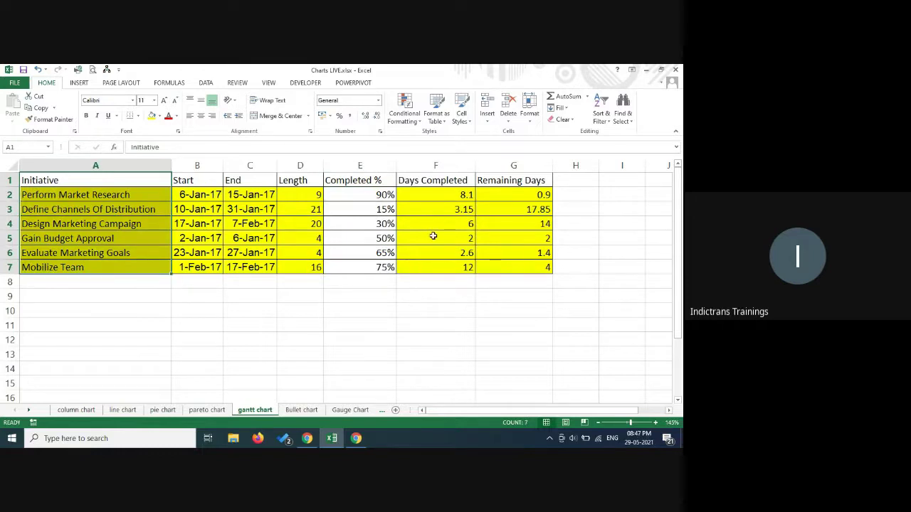
pyautogui.moveTo(441, 183); pyautogui.dragTo(525, 265)
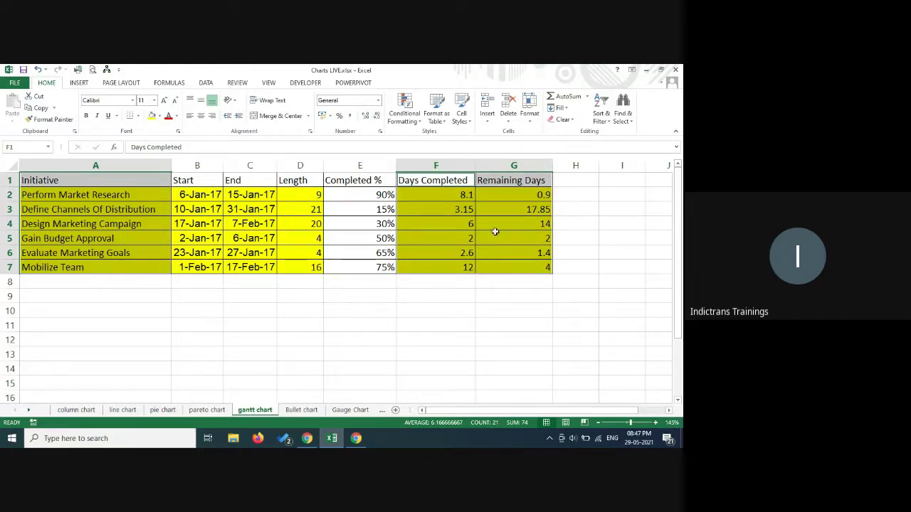
pyautogui.click(80, 83)
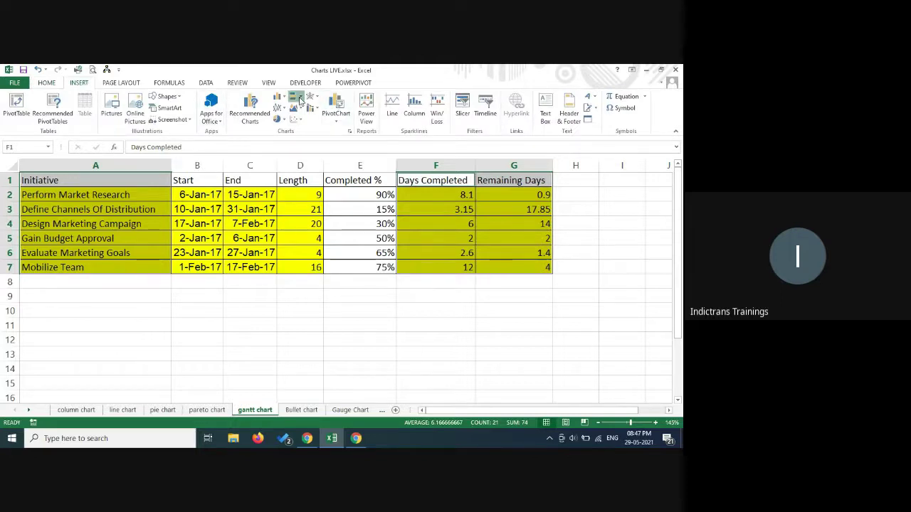
pyautogui.click(297, 97)
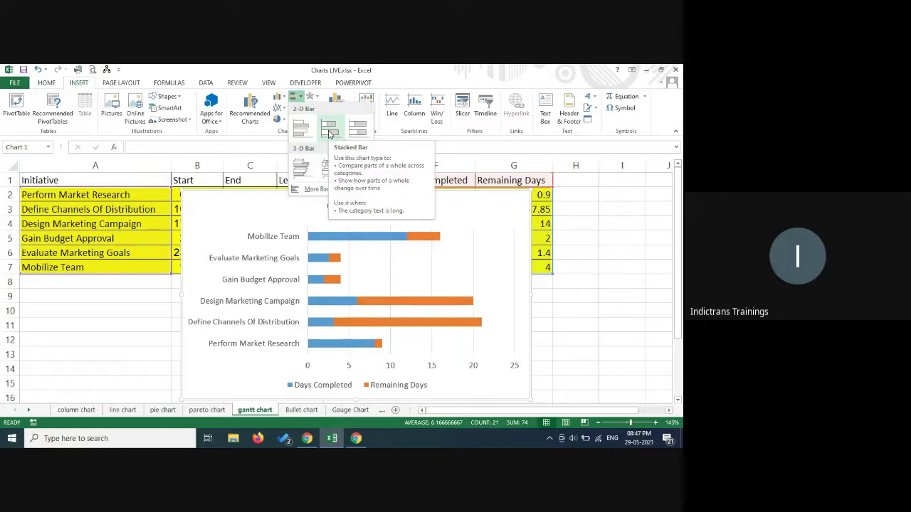
pyautogui.click(330, 130)
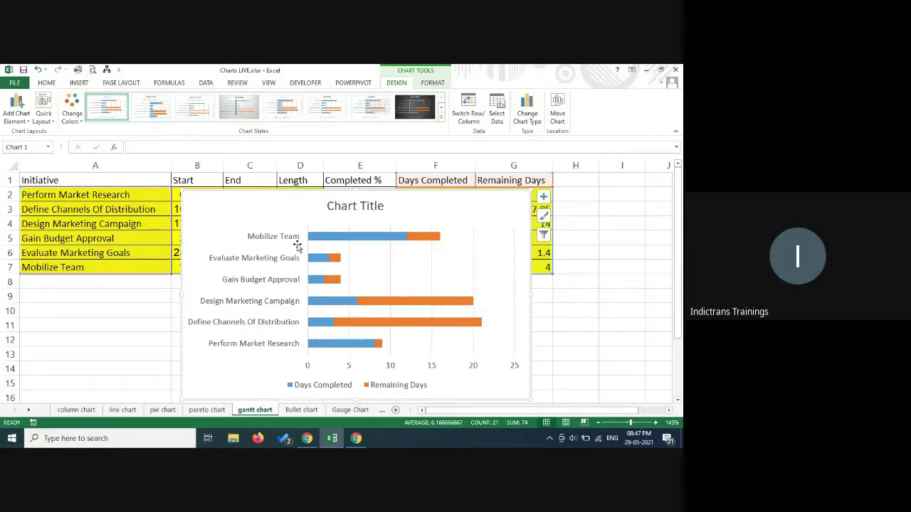
# Step: Set the chart's vertical category axis to show its categories in reverse order
pyautogui.click(244, 256)
pyautogui.rightClick(243, 257)
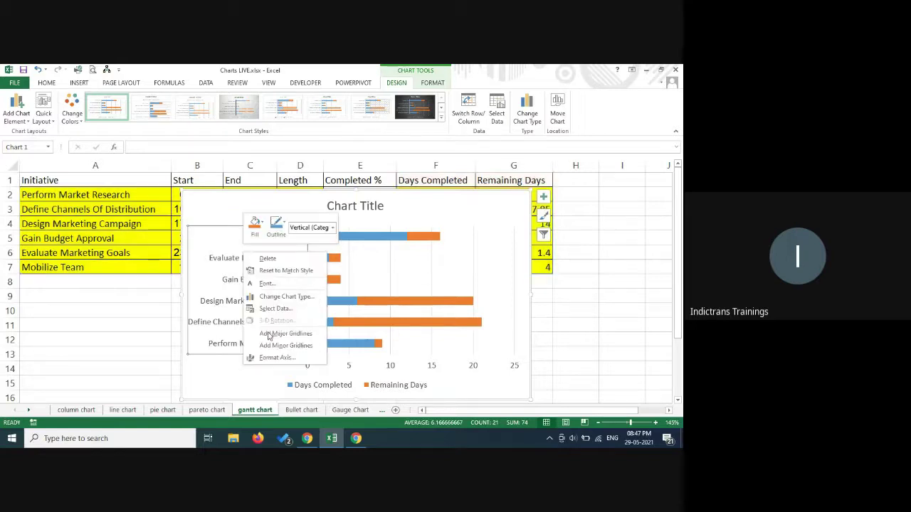
pyautogui.click(271, 359)
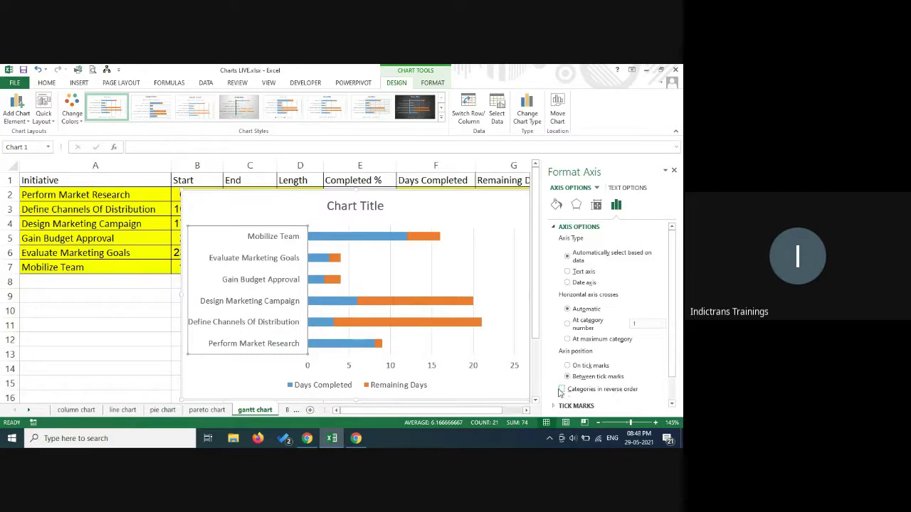
pyautogui.click(562, 390)
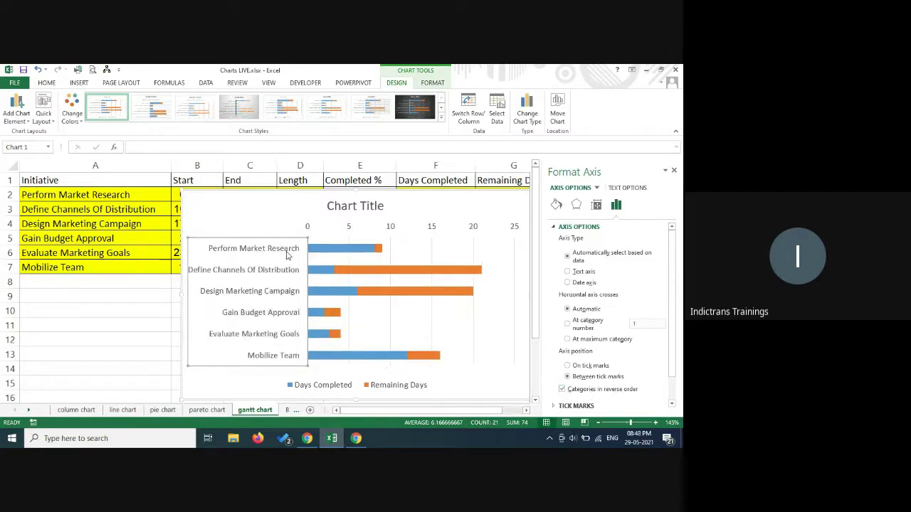
pyautogui.click(674, 171)
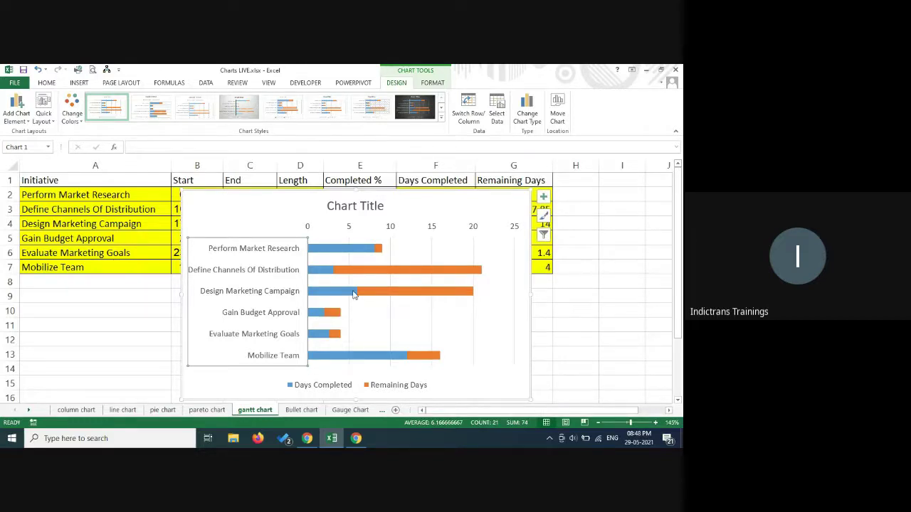
pyautogui.click(440, 244)
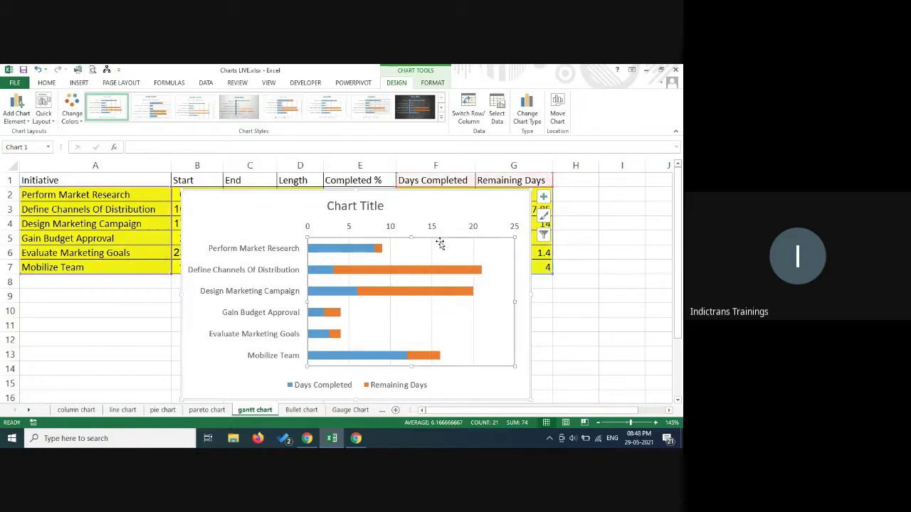
pyautogui.click(275, 251)
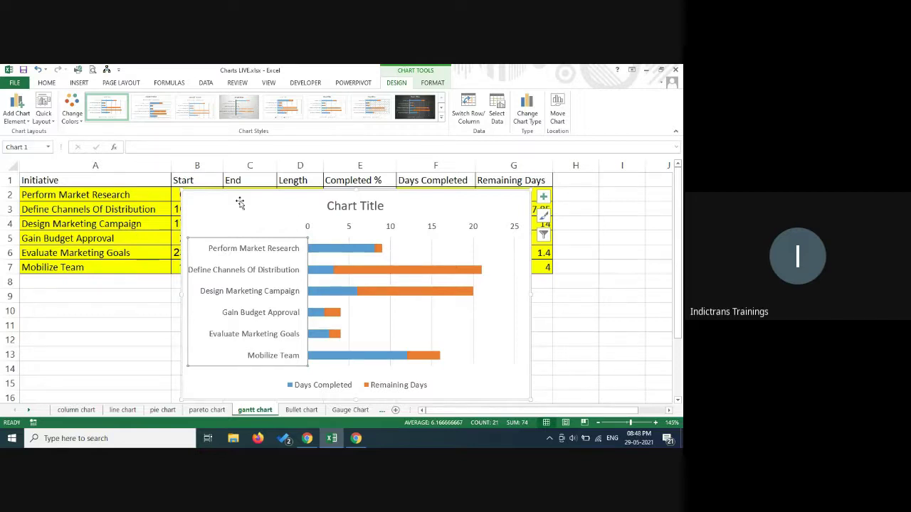
# Step: Move the chart clear of the Start column and add a series named from B1 with values from B2:B7
pyautogui.moveTo(308, 191)
pyautogui.mouseDown()
pyautogui.moveTo(349, 192)
pyautogui.moveTo(364, 173)
pyautogui.mouseUp()
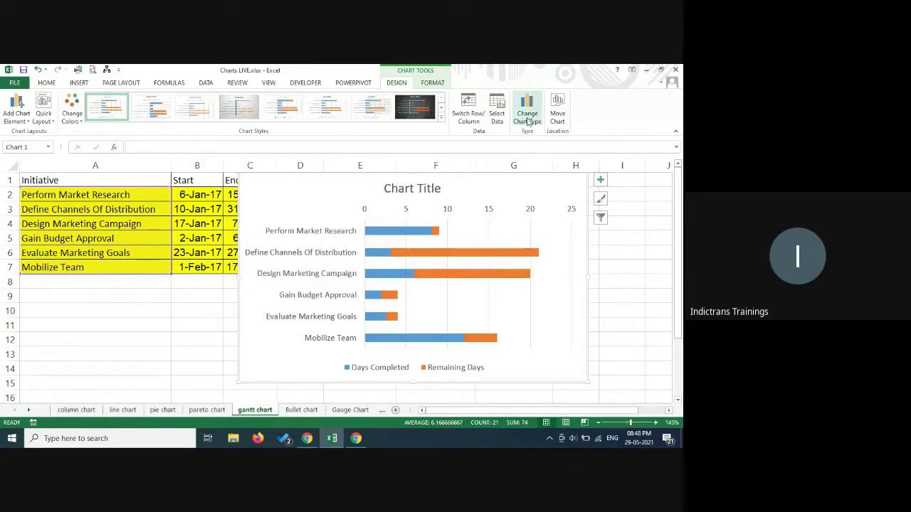
pyautogui.click(498, 119)
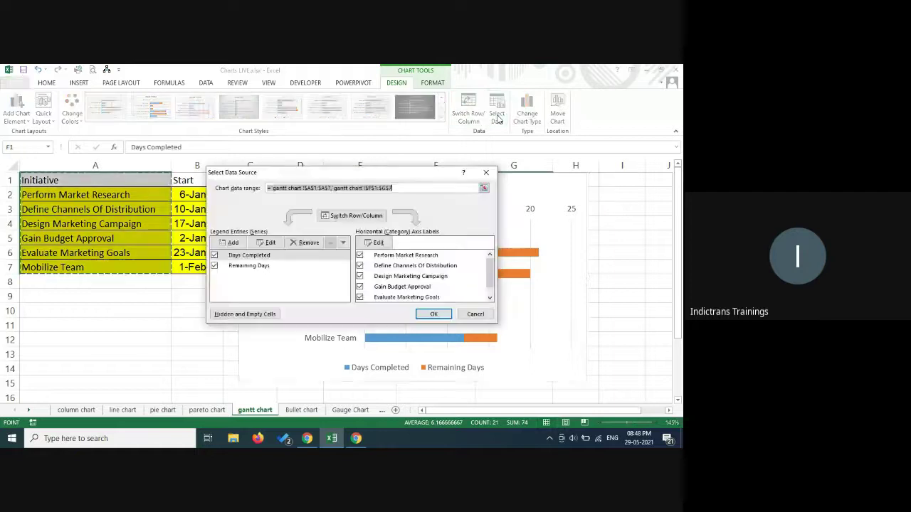
pyautogui.moveTo(372, 175); pyautogui.dragTo(448, 176)
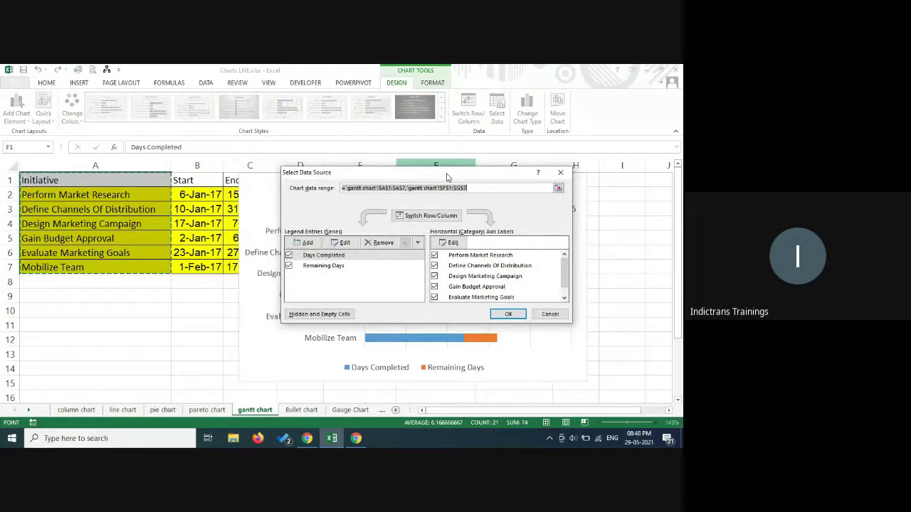
pyautogui.click(306, 243)
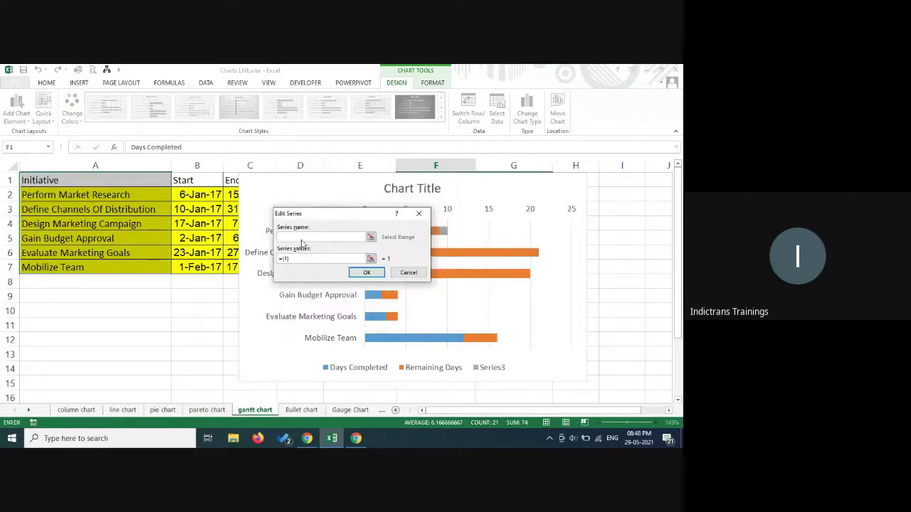
pyautogui.click(370, 237)
pyautogui.click(192, 182)
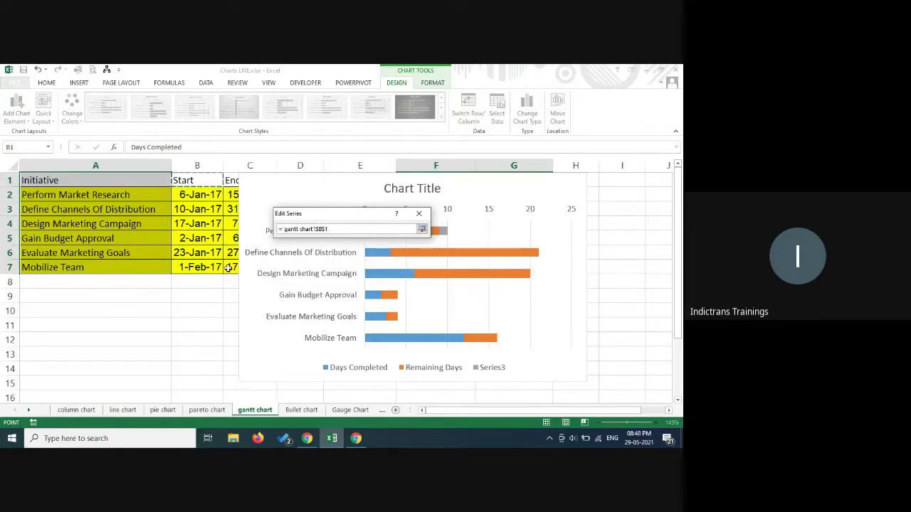
pyautogui.click(422, 230)
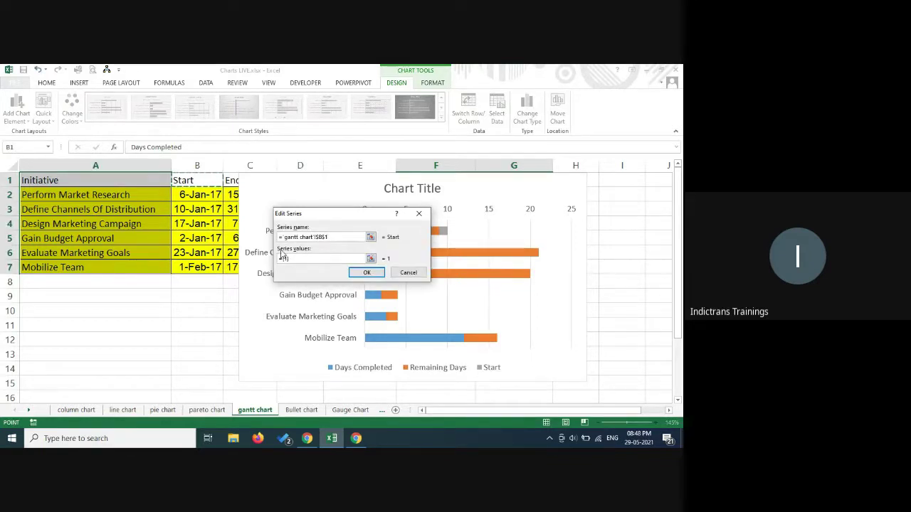
pyautogui.click(371, 258)
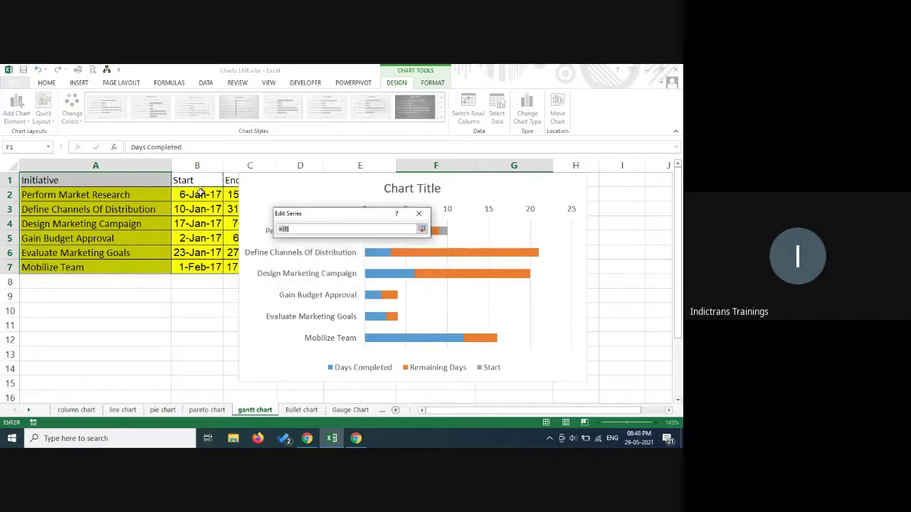
pyautogui.moveTo(200, 193); pyautogui.dragTo(200, 268)
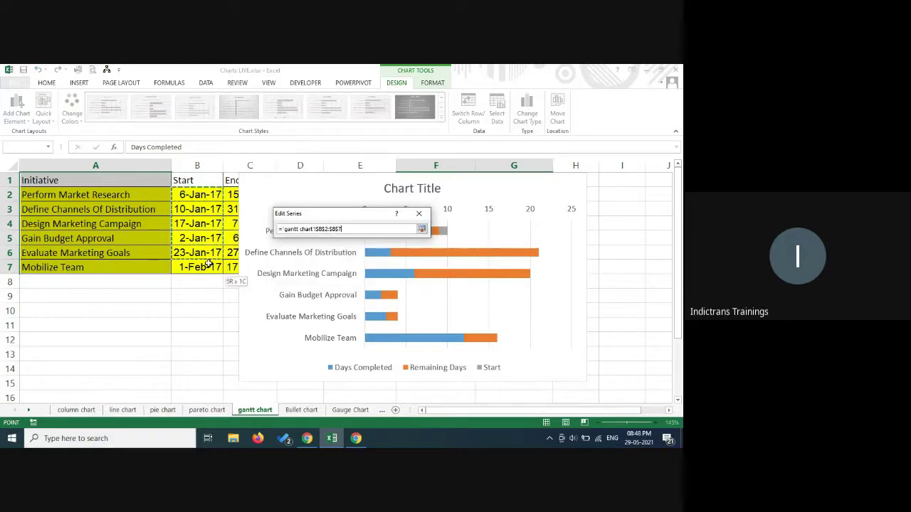
pyautogui.click(422, 230)
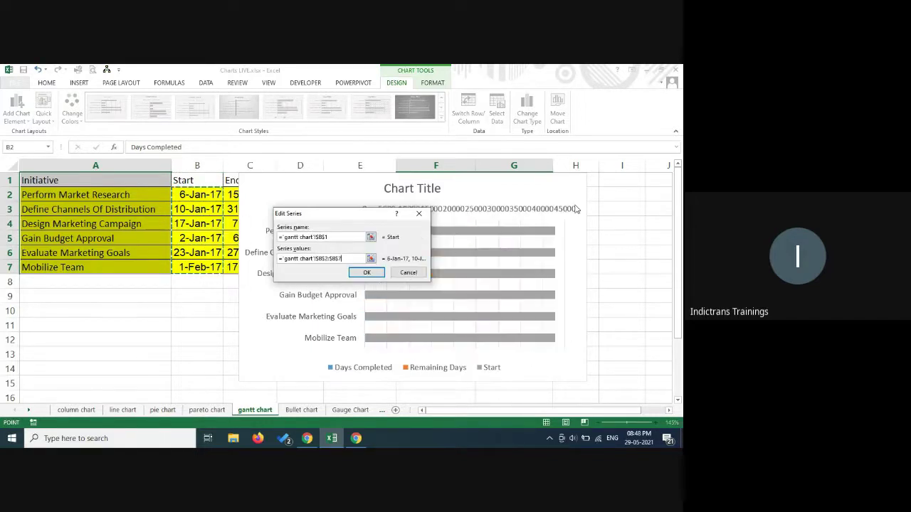
pyautogui.click(367, 273)
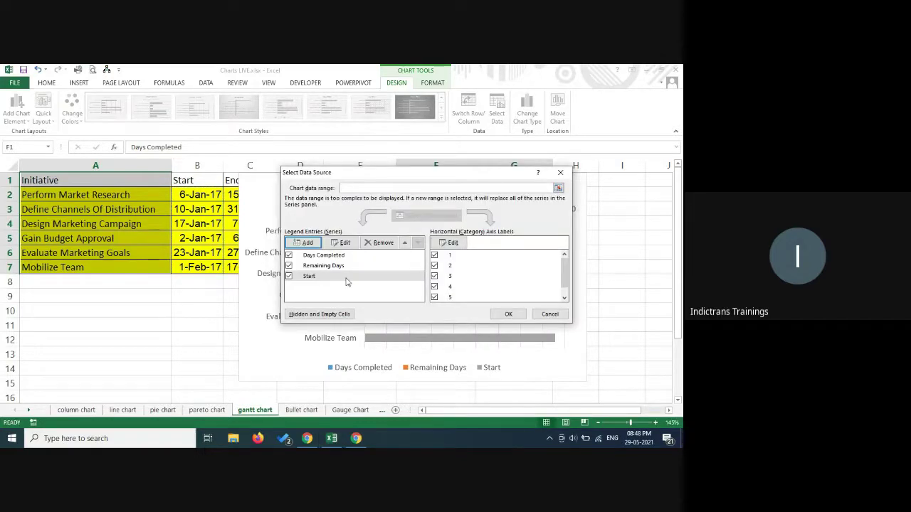
# Step: Move the Start series above Days Completed in the chart's series order and apply the data source change
pyautogui.click(347, 277)
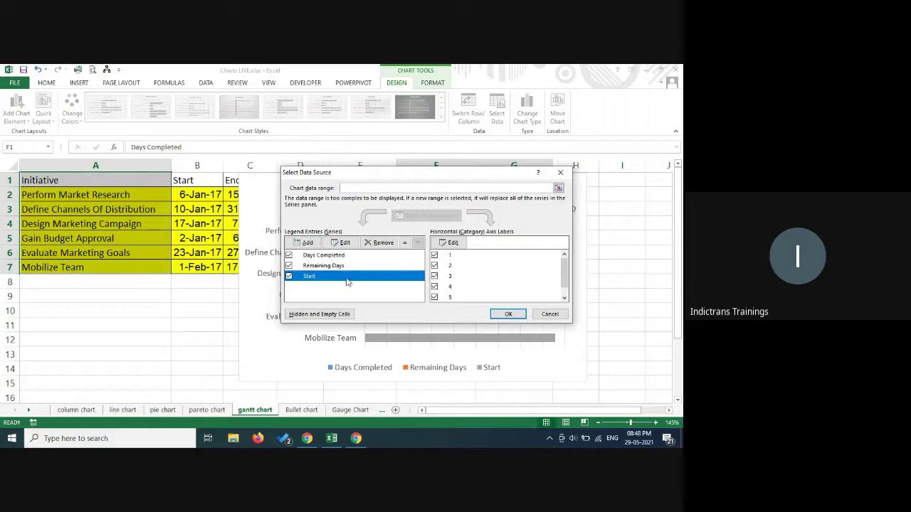
pyautogui.click(404, 242)
pyautogui.click(404, 243)
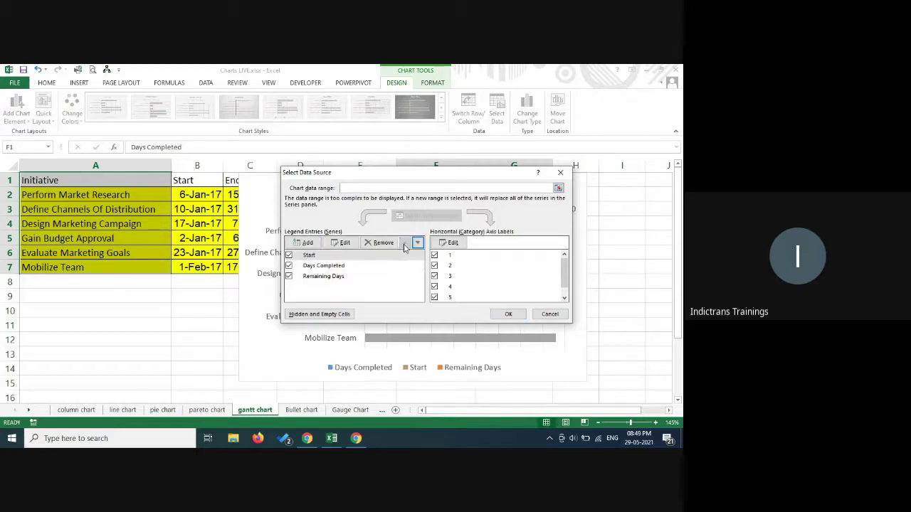
pyautogui.click(508, 314)
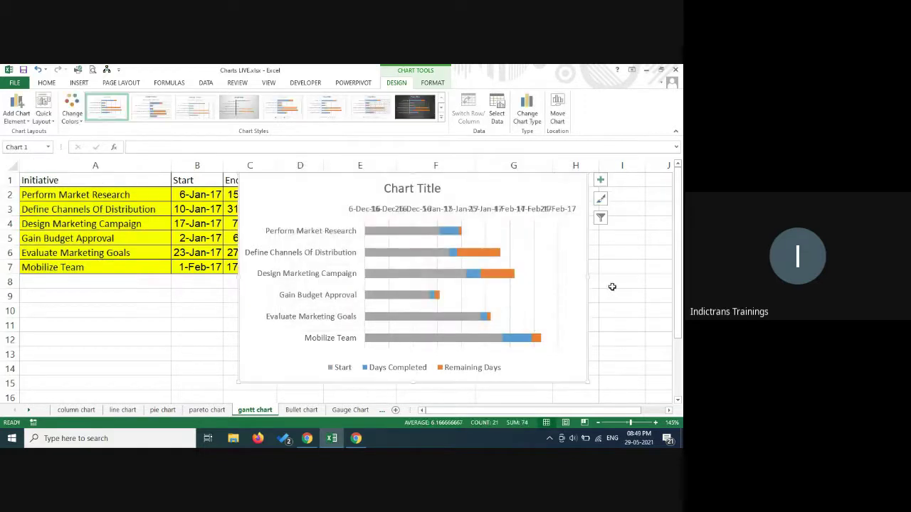
pyautogui.click(639, 287)
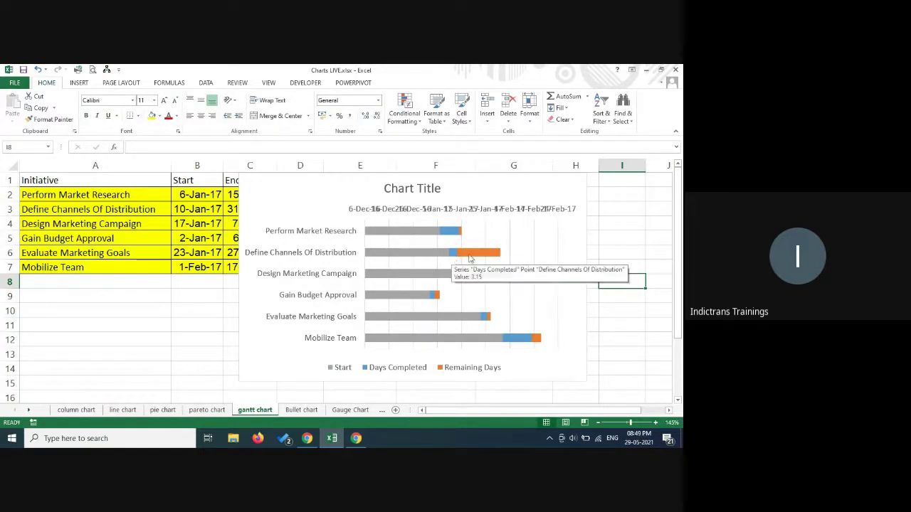
pyautogui.moveTo(512, 283)
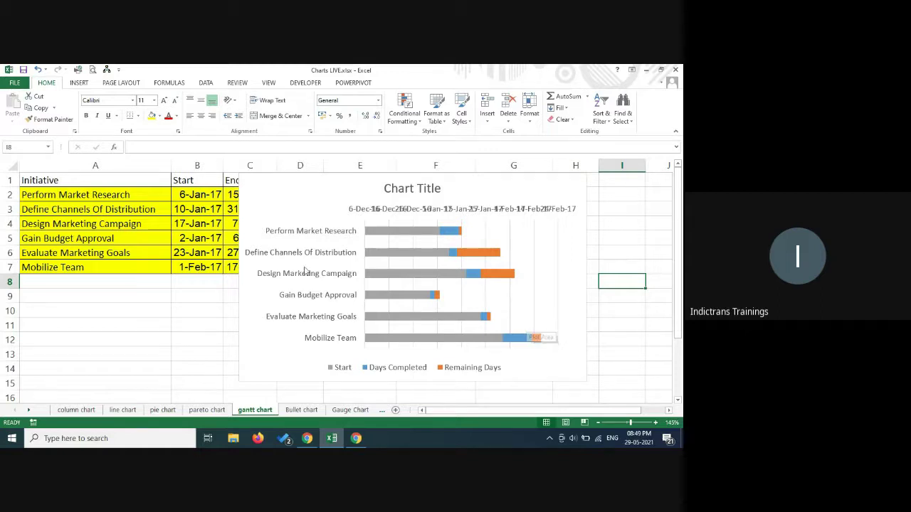
# Step: Make the Start series bars invisible by setting them to No Fill and No Outline
pyautogui.click(411, 238)
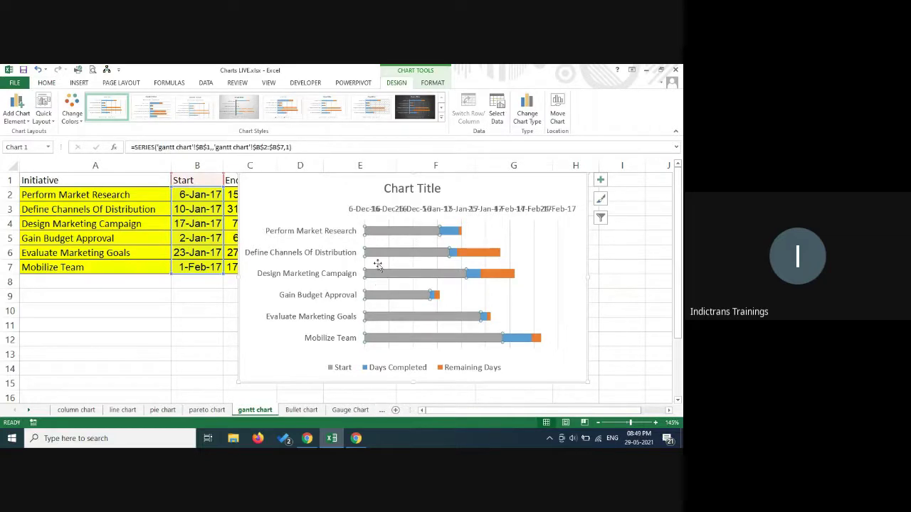
pyautogui.rightClick(397, 234)
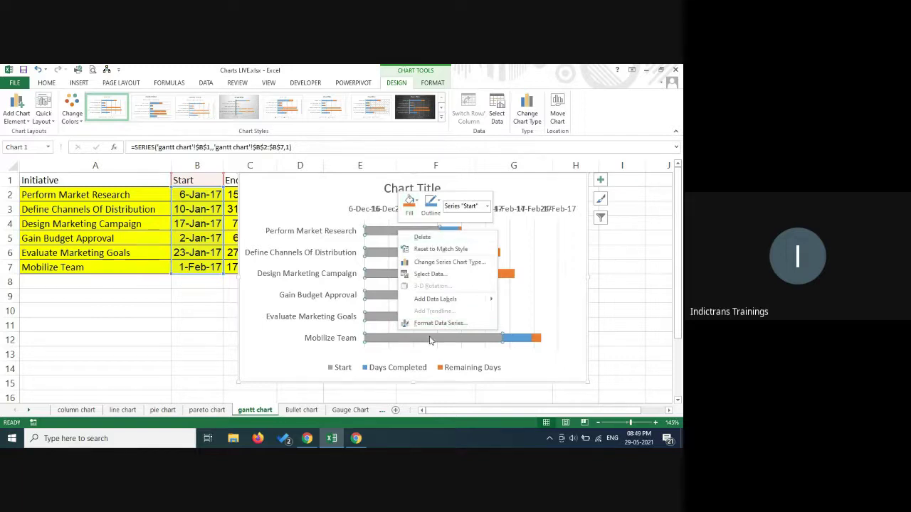
pyautogui.click(419, 203)
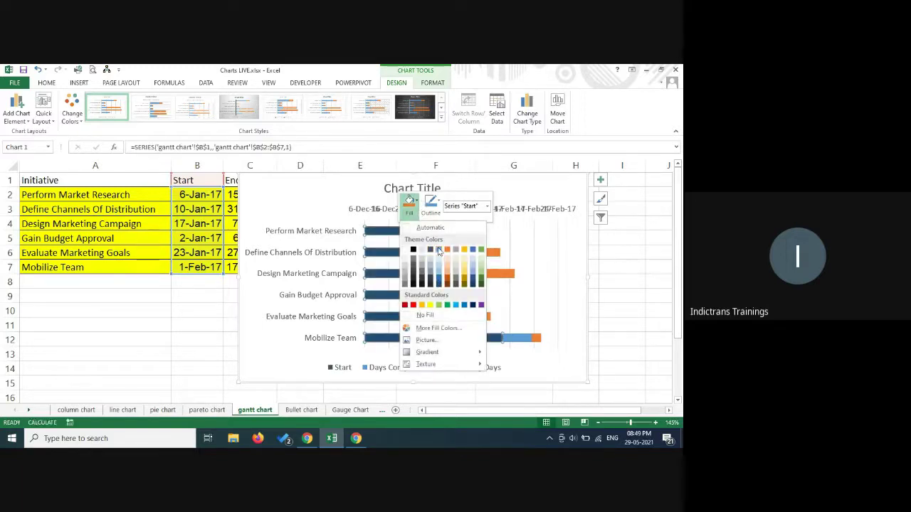
pyautogui.click(442, 316)
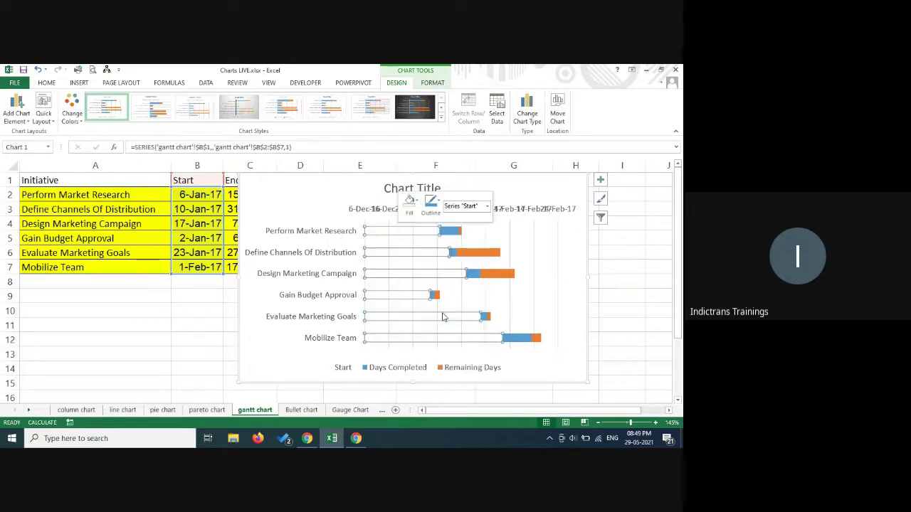
pyautogui.click(431, 204)
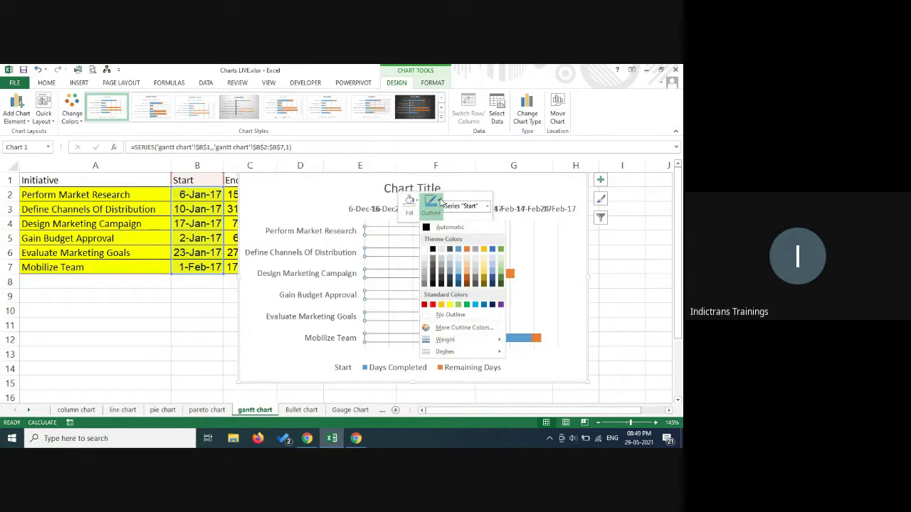
pyautogui.click(455, 316)
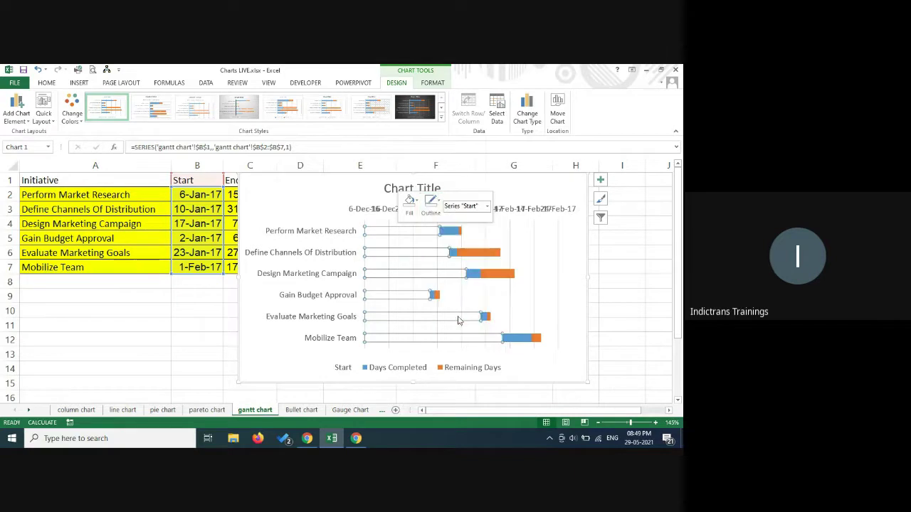
pyautogui.click(613, 314)
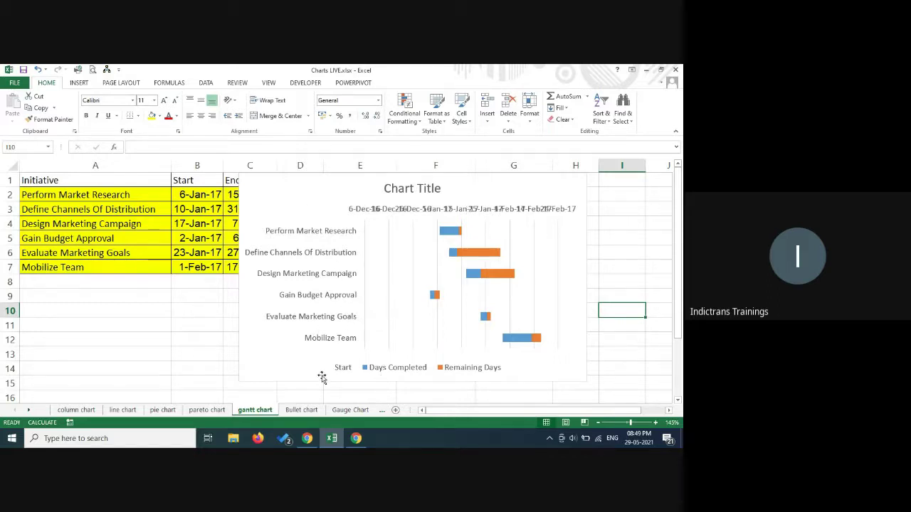
# Step: Remove the Start entry from the chart legend, leaving the other two series entries in place
pyautogui.click(345, 372)
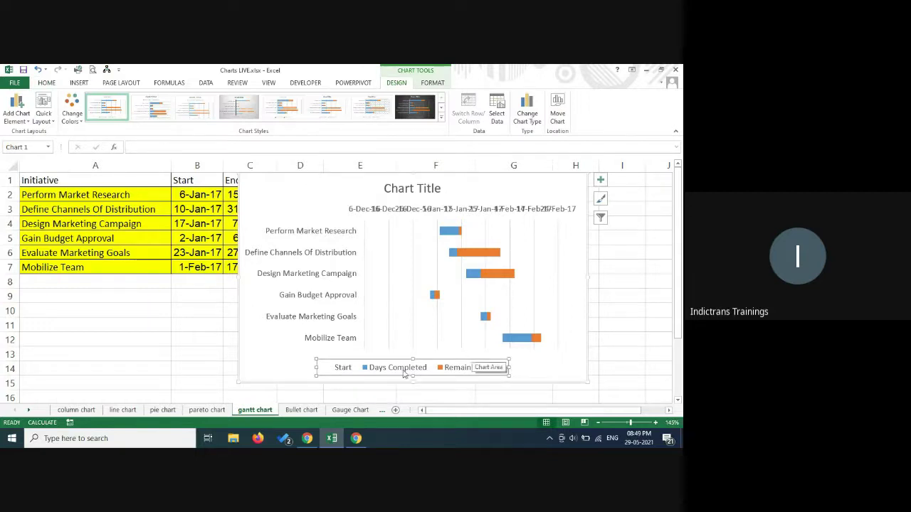
pyautogui.click(345, 371)
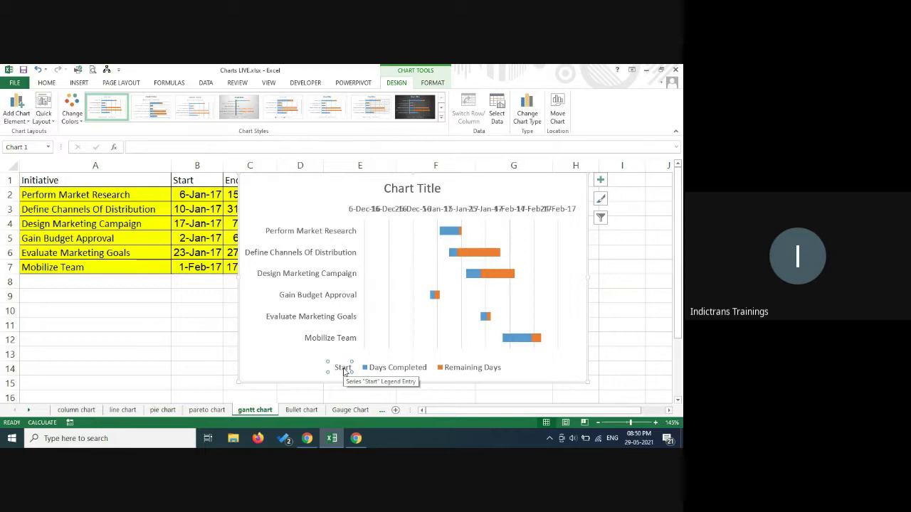
pyautogui.press('Delete')
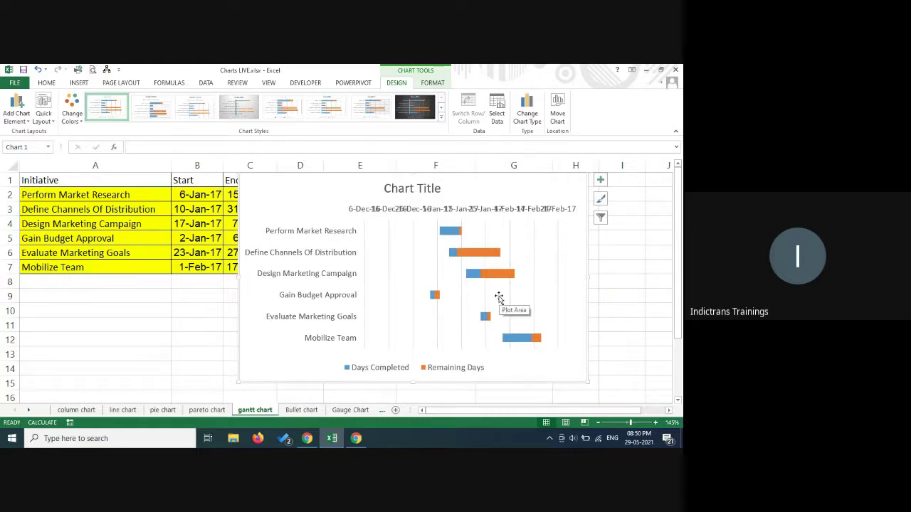
# Step: Fill the Days Completed series bars with a medium gray theme color
pyautogui.click(448, 236)
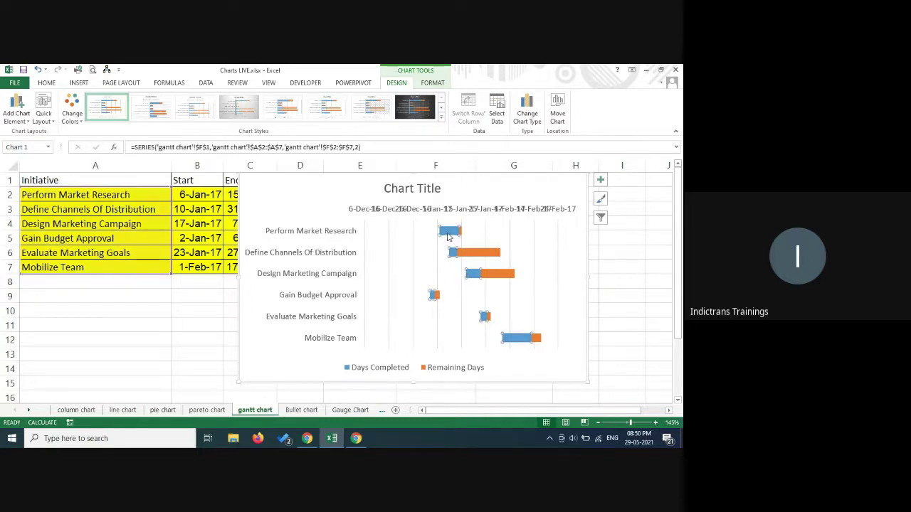
pyautogui.rightClick(448, 237)
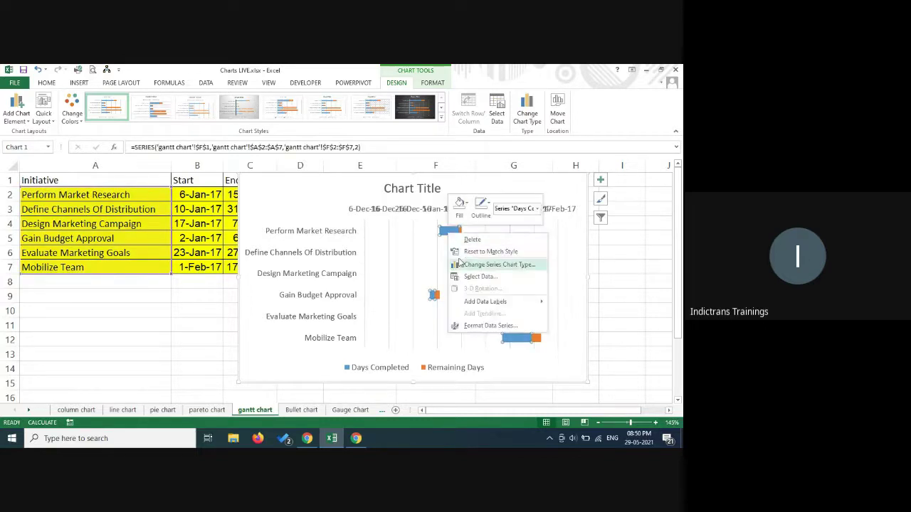
pyautogui.click(469, 213)
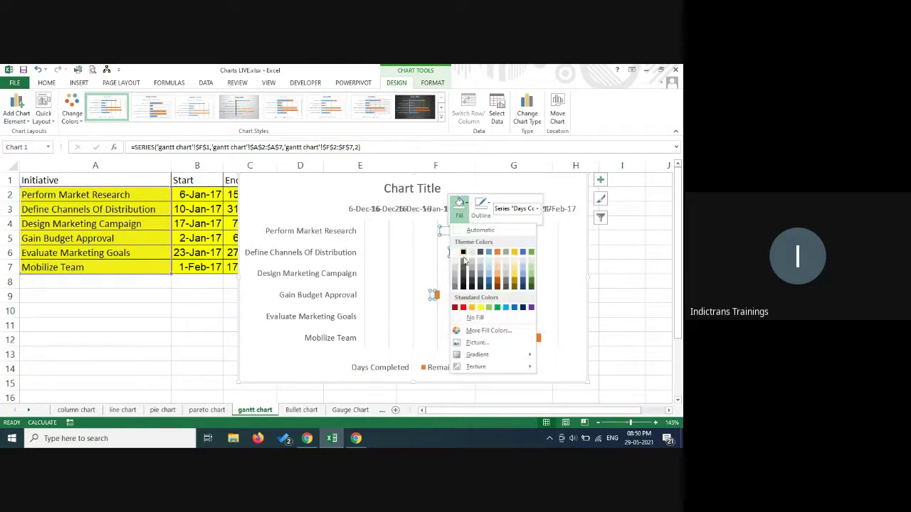
pyautogui.click(463, 268)
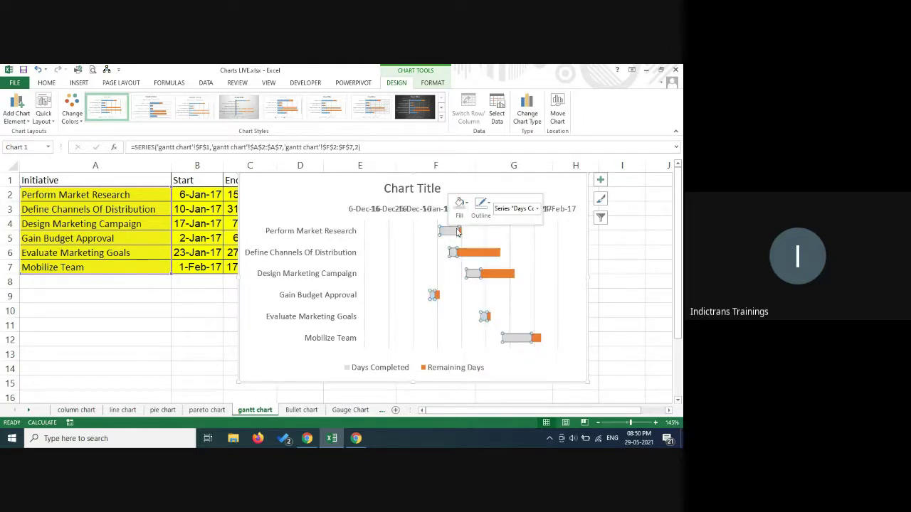
pyautogui.click(462, 203)
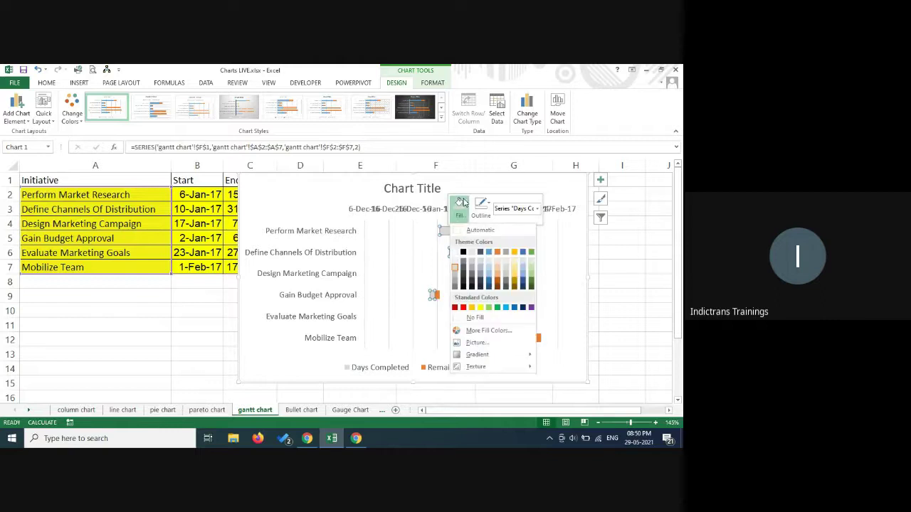
pyautogui.click(456, 283)
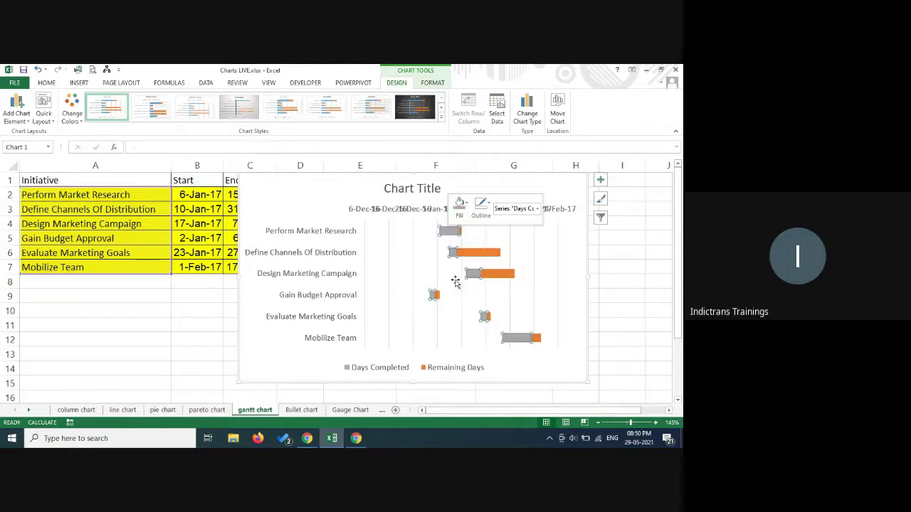
# Step: Fill the Remaining Days series bars with a light gray theme color and deselect the chart
pyautogui.click(484, 255)
pyautogui.rightClick(484, 255)
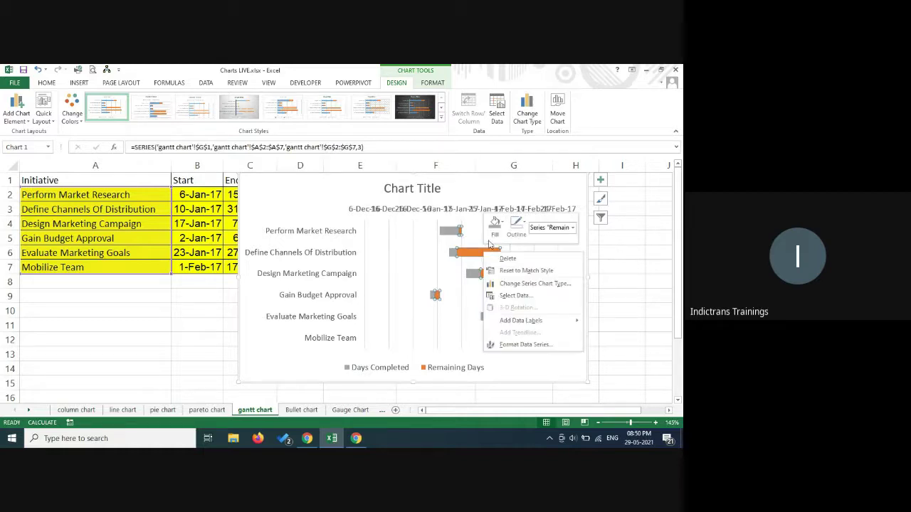
pyautogui.click(495, 226)
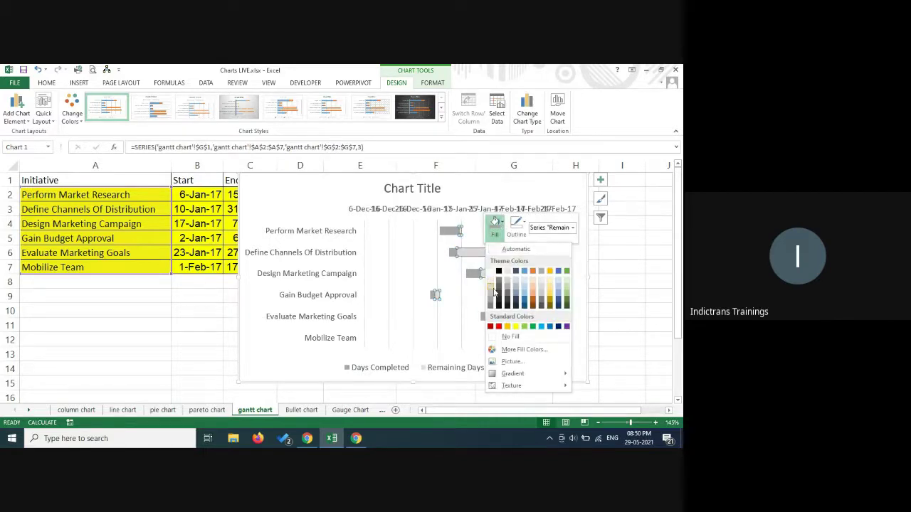
pyautogui.click(491, 291)
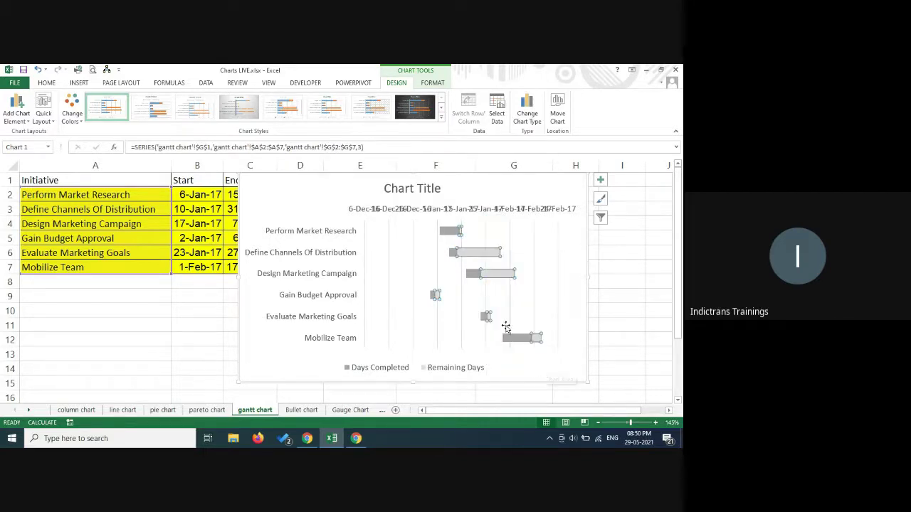
pyautogui.click(629, 298)
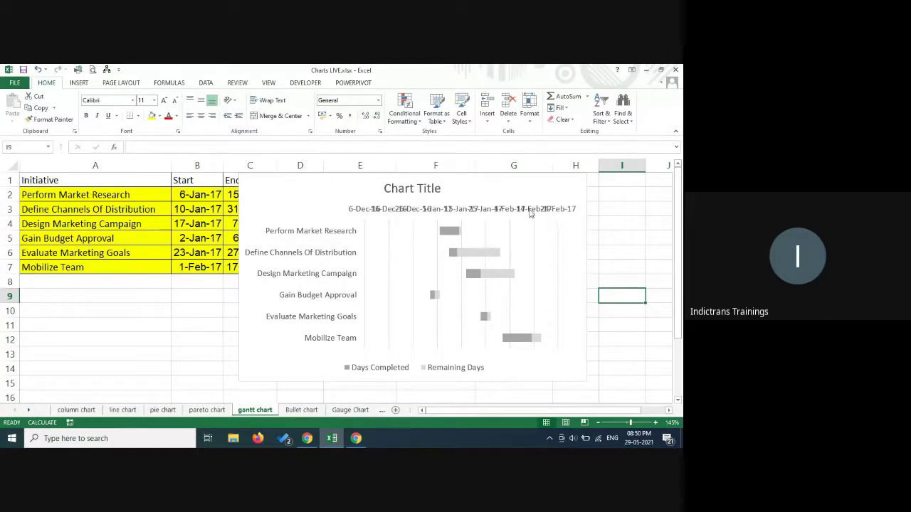
# Step: Open the axis formatting options for the chart's date axis to examine its minimum and maximum bounds
pyautogui.click(504, 208)
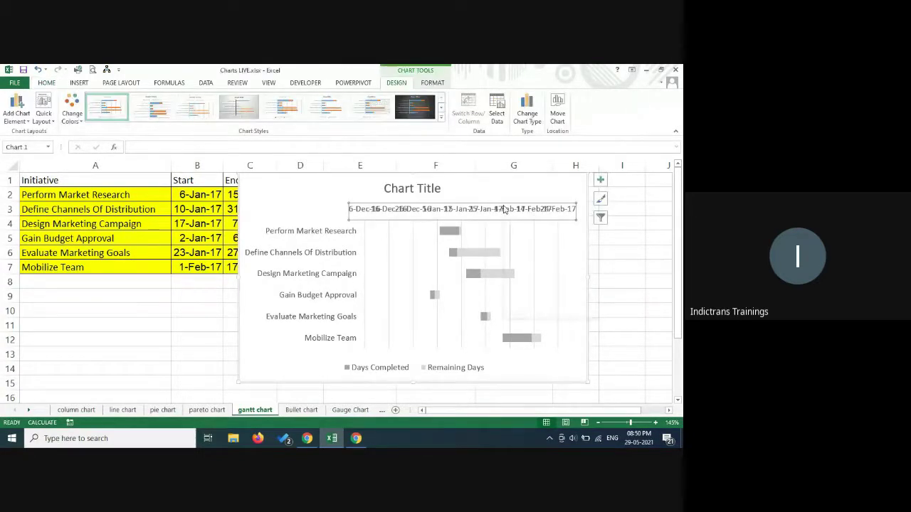
pyautogui.rightClick(503, 209)
pyautogui.click(548, 316)
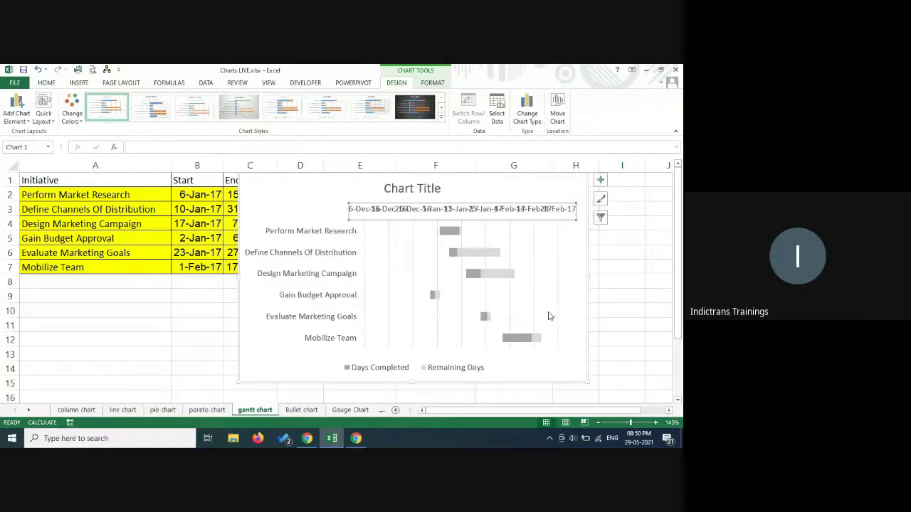
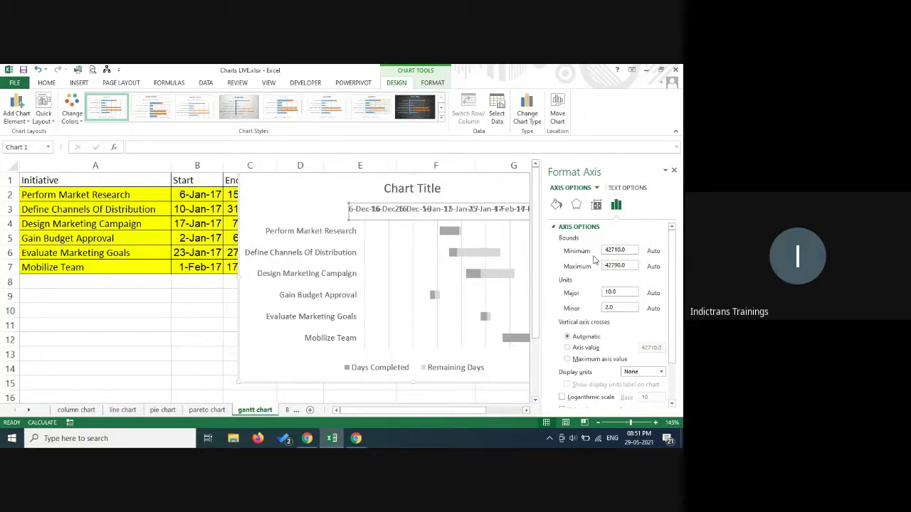
# Step: Try to enter the date in cell A12 as the formula =1/jan/1900
pyautogui.click(60, 338)
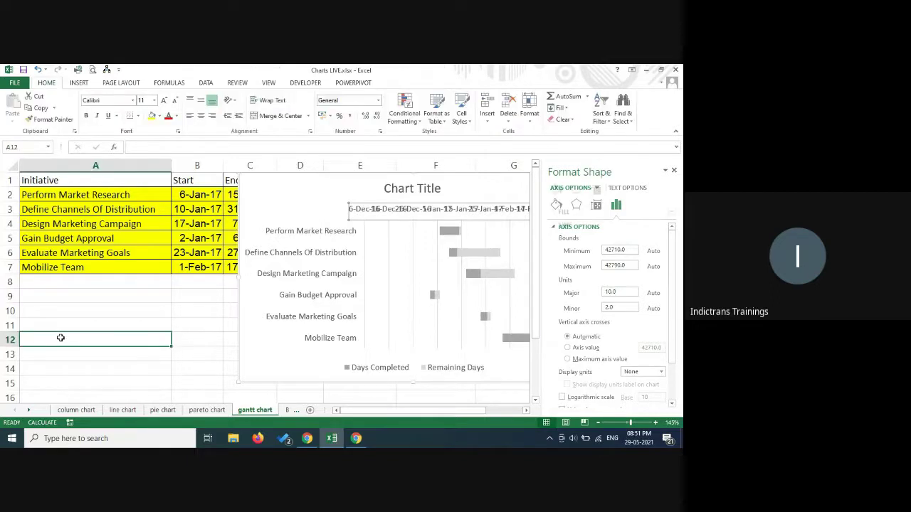
pyautogui.write('=')
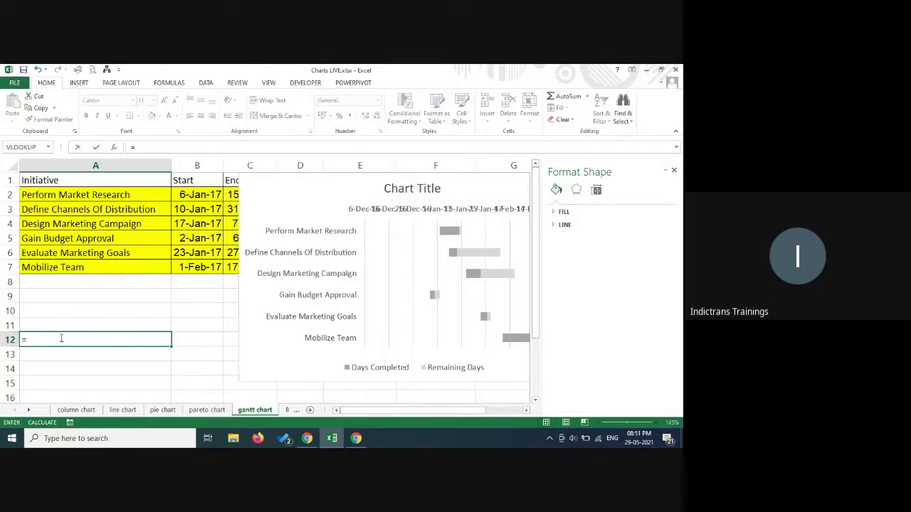
pyautogui.write('1/jan/19900')
pyautogui.press('Return')
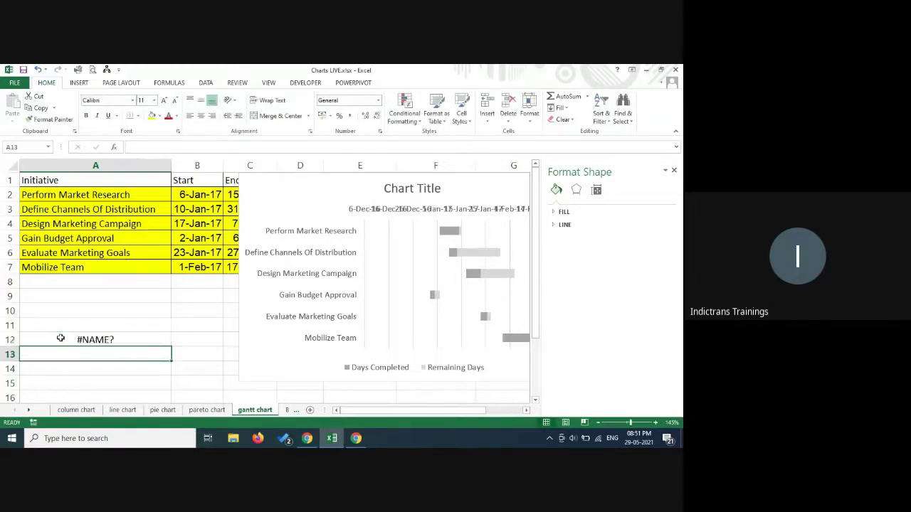
# Step: Replace the content of cell A12 with the date 1/jan/1900 and apply the General number format to it
pyautogui.click(142, 340)
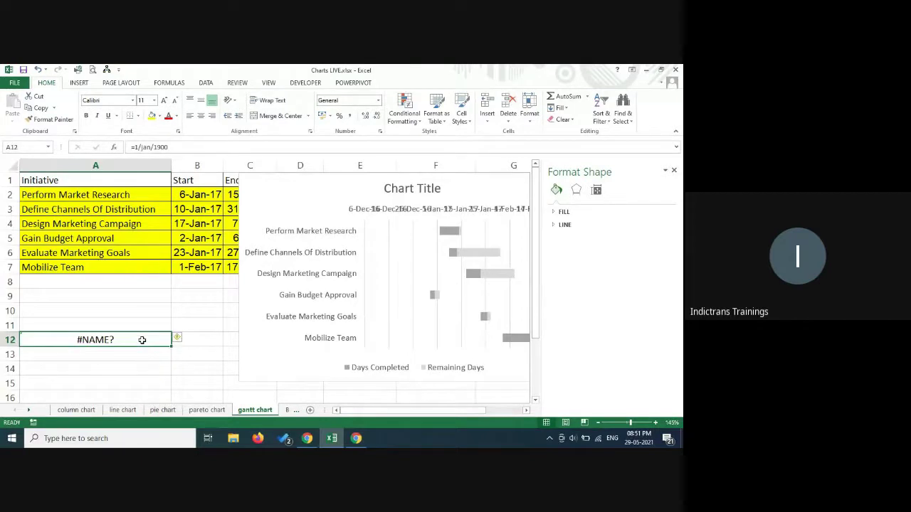
pyautogui.press('Delete')
pyautogui.write('1/')
pyautogui.write('ja')
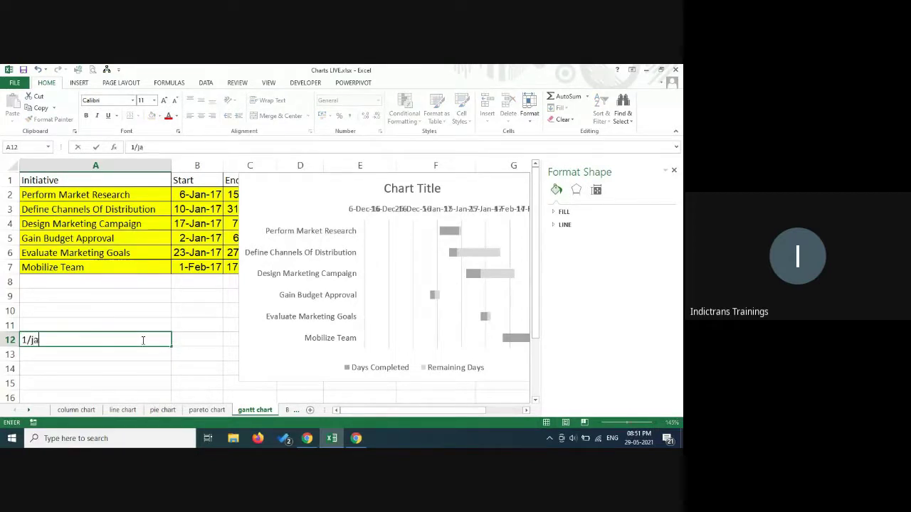
pyautogui.write('n/1900')
pyautogui.press('Return')
pyautogui.click(142, 340)
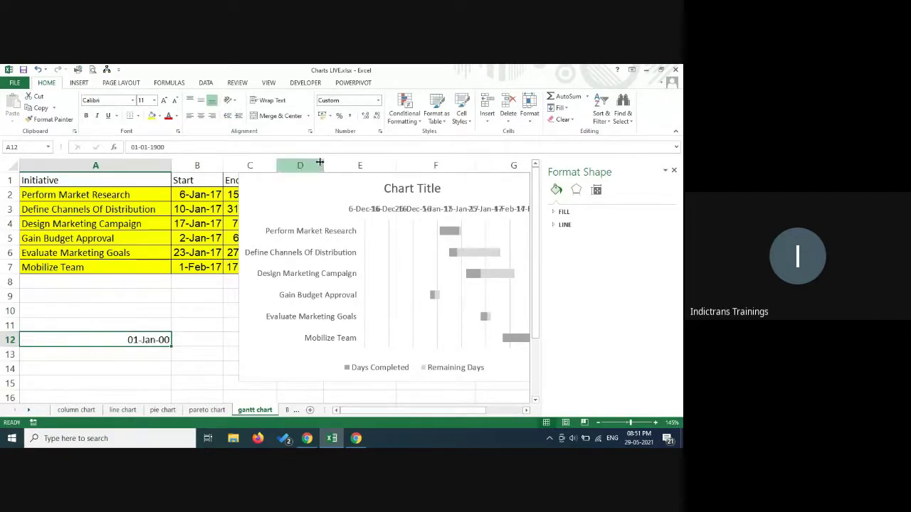
pyautogui.click(378, 103)
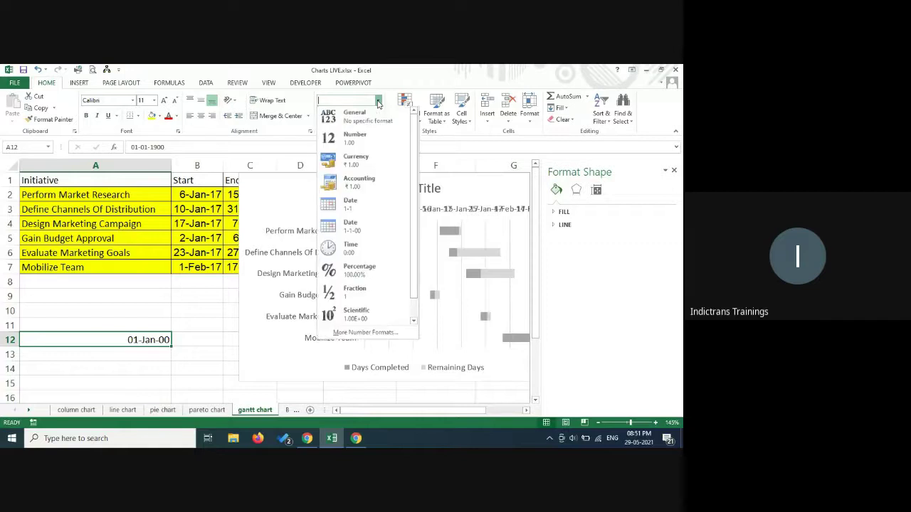
pyautogui.click(356, 117)
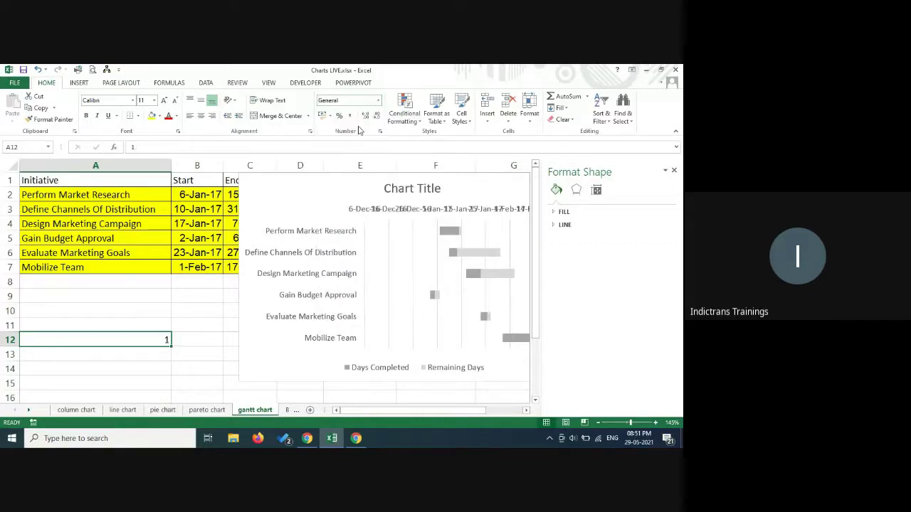
# Step: Enter the date 29/5/2021 in cell A13, apply the General number format, and close the shape formatting pane
pyautogui.click(126, 357)
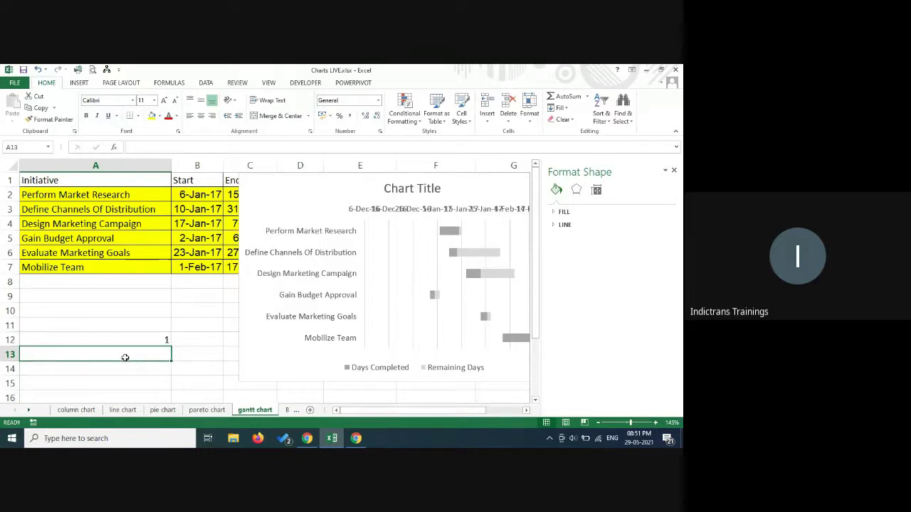
pyautogui.write('29/5/')
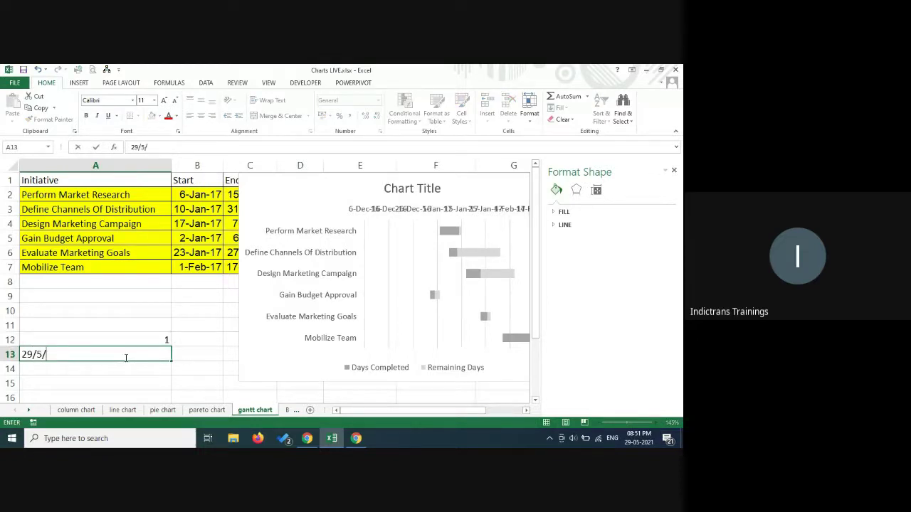
pyautogui.write('2021')
pyautogui.press('Return')
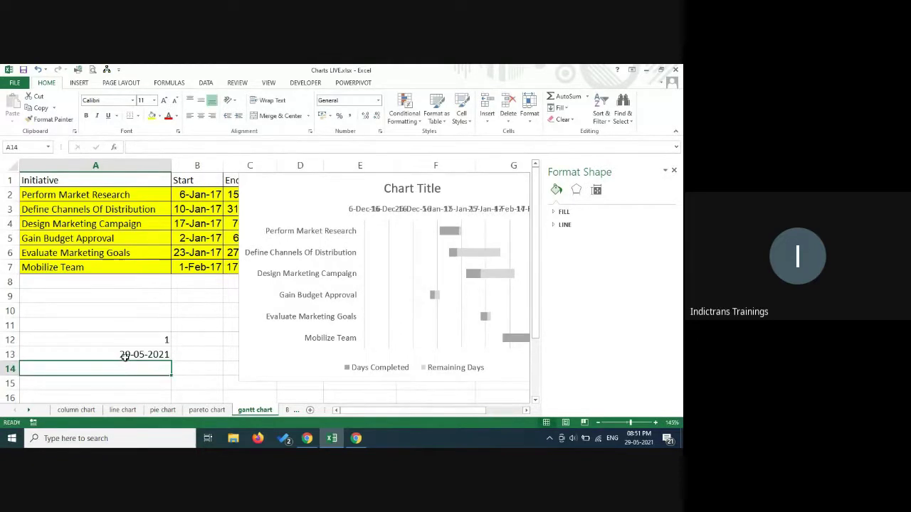
pyautogui.click(125, 357)
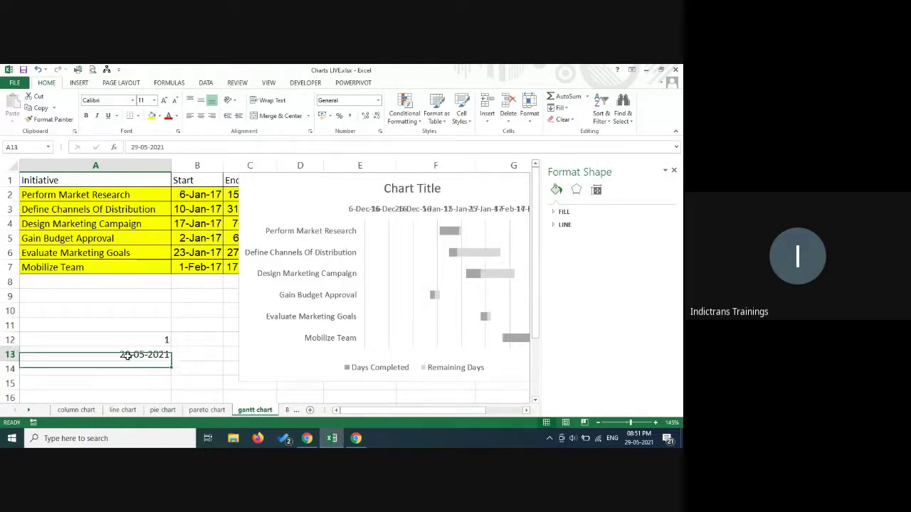
pyautogui.click(378, 100)
pyautogui.click(359, 115)
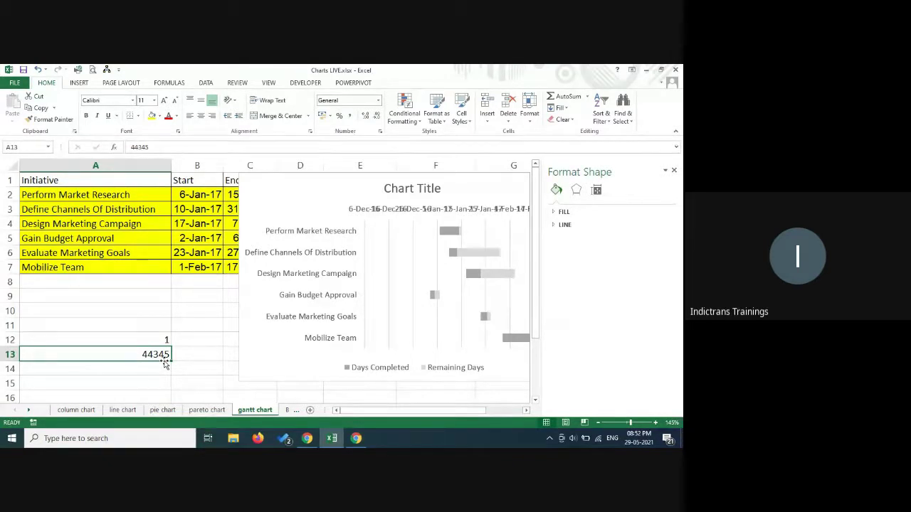
pyautogui.click(674, 170)
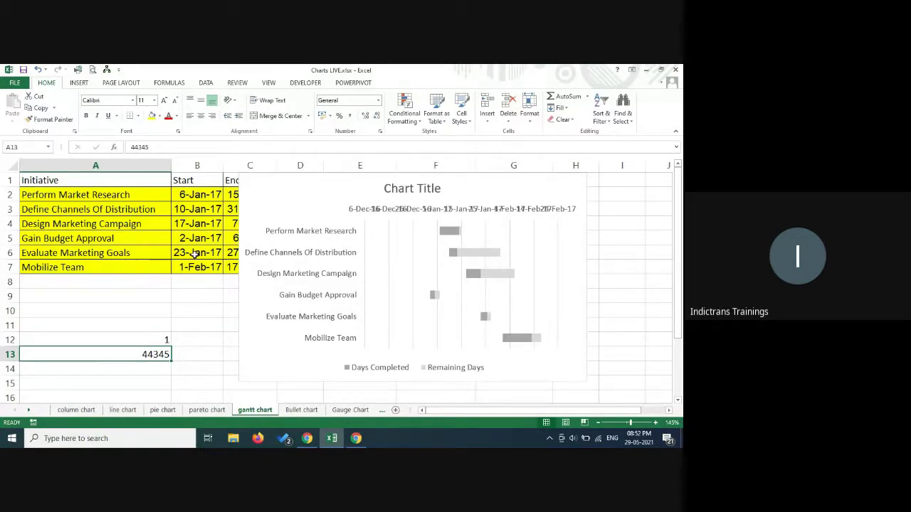
# Step: Enter the date 1/jan/17 in cell A10 and apply the General number format to it
pyautogui.click(134, 314)
pyautogui.write('1/')
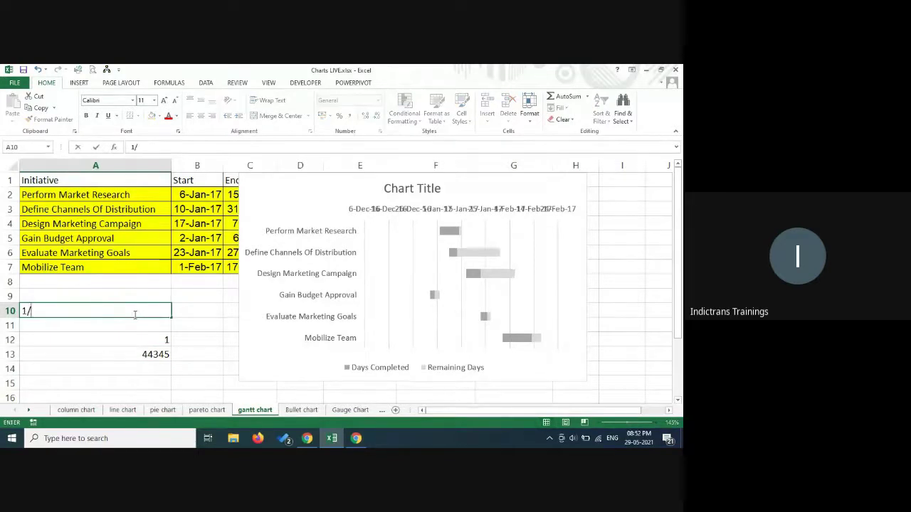
pyautogui.write('jan/17')
pyautogui.press('Return')
pyautogui.click(135, 314)
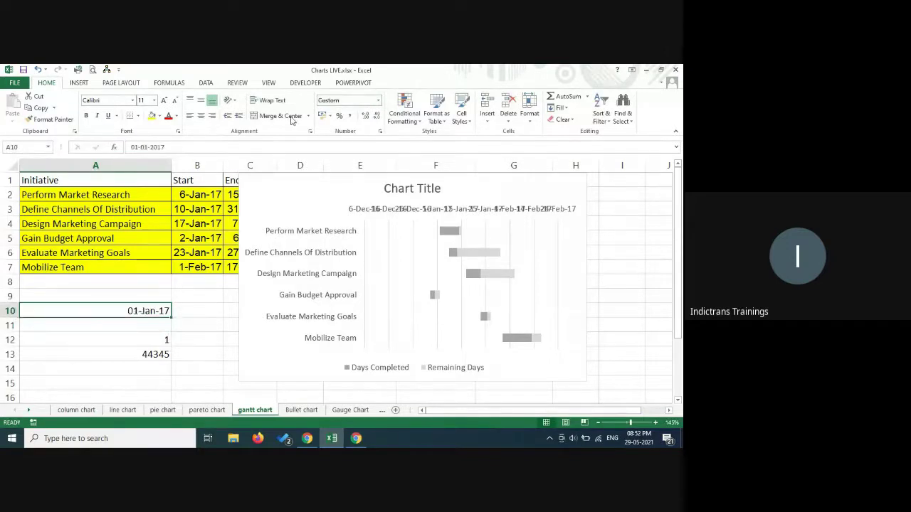
pyautogui.click(379, 102)
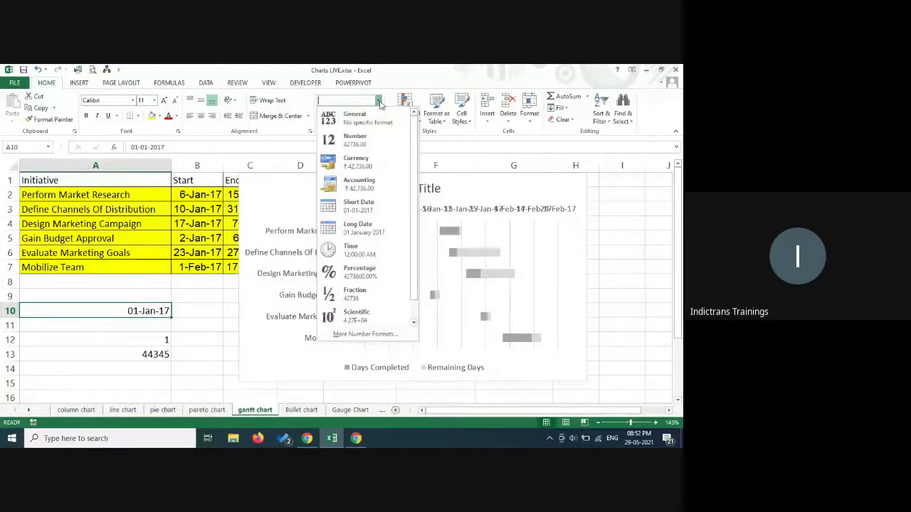
pyautogui.click(355, 118)
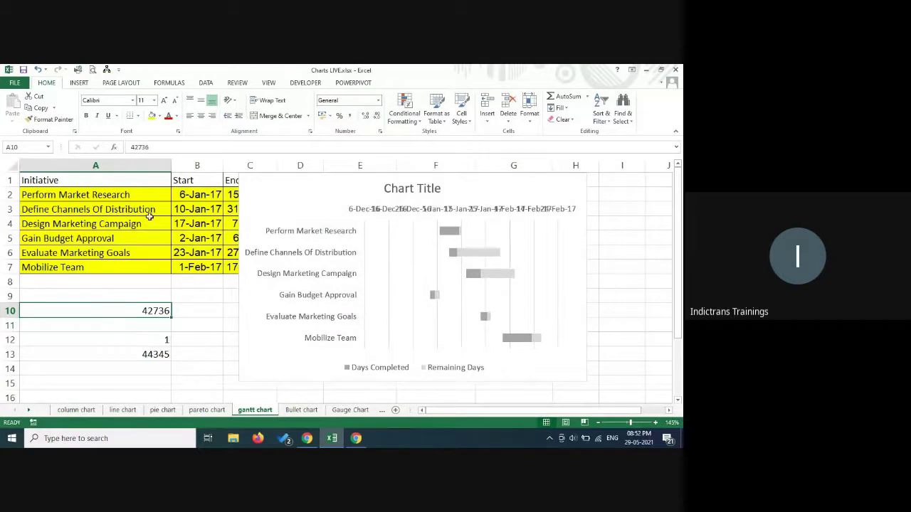
# Step: Set the minimum bound of the chart's date axis to 42736, the serial number in cell A10
pyautogui.doubleClick(159, 147)
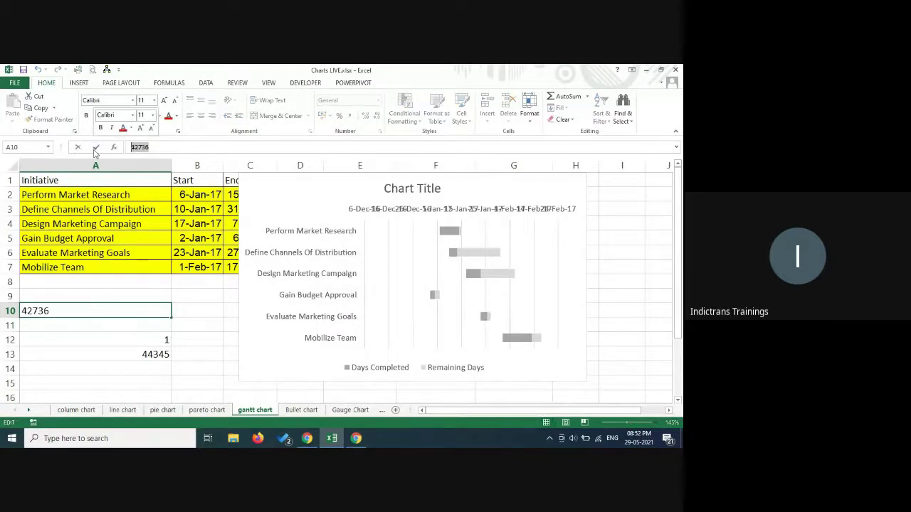
pyautogui.rightClick(493, 212)
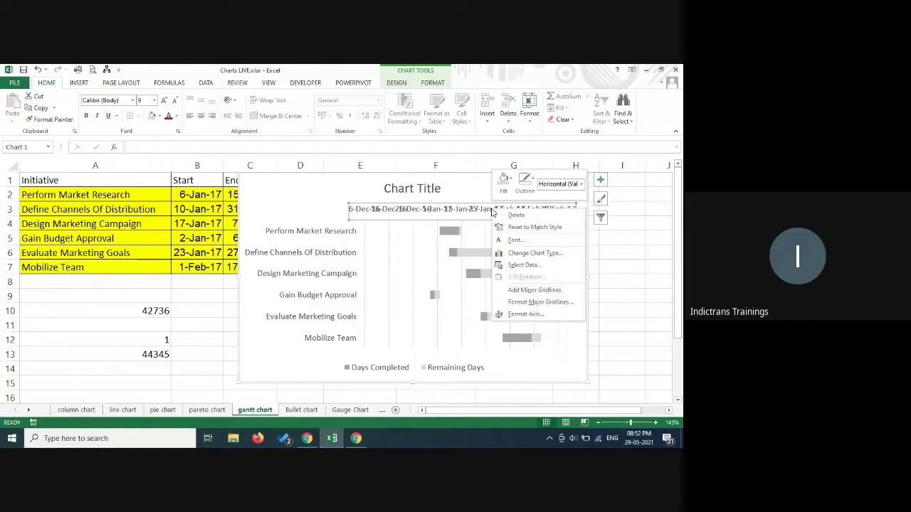
pyautogui.click(524, 313)
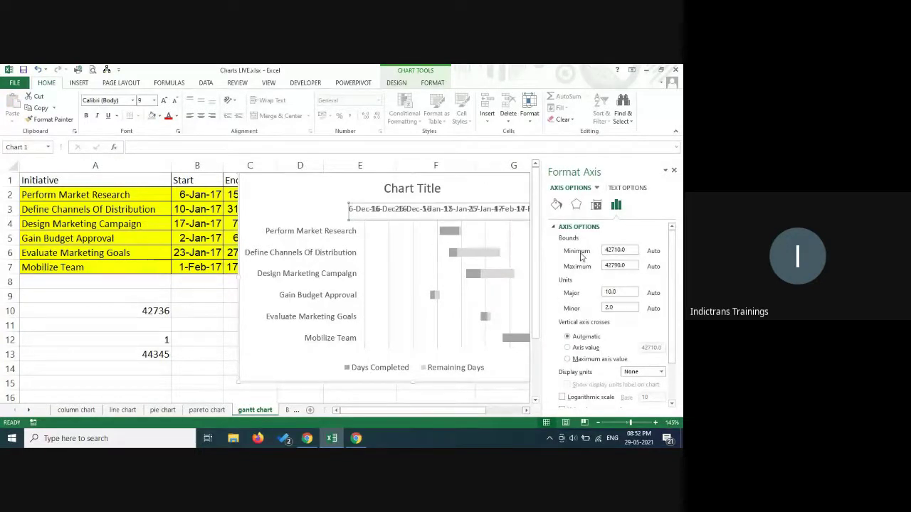
pyautogui.doubleClick(633, 250)
pyautogui.write('42736')
pyautogui.press('Return')
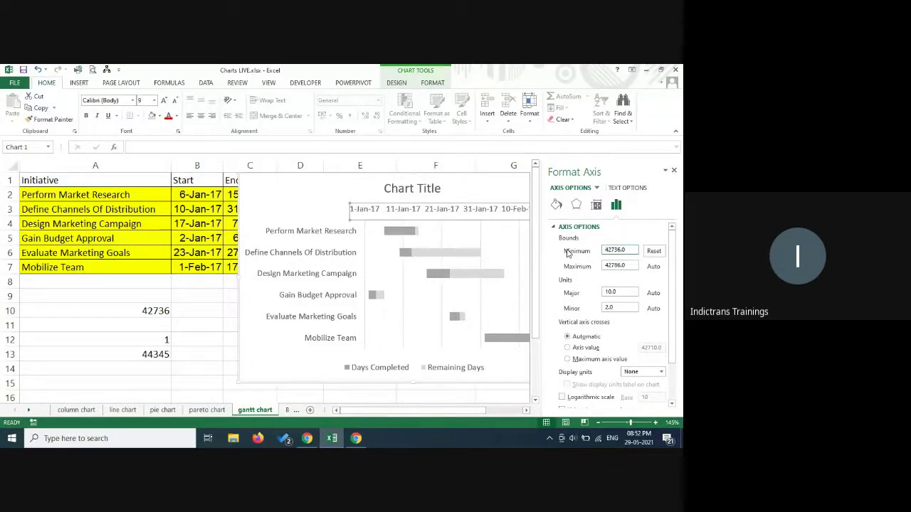
# Step: Set the major unit of the chart's date axis to 7
pyautogui.click(619, 292)
pyautogui.write('7')
pyautogui.press('Return')
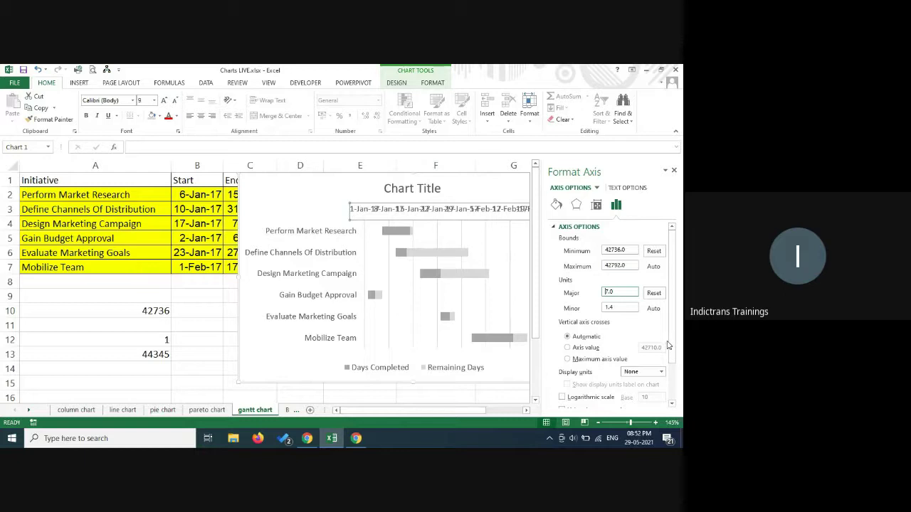
# Step: Change the date axis number format to the date type 14-Mar
pyautogui.scroll(-3, 669, 346)
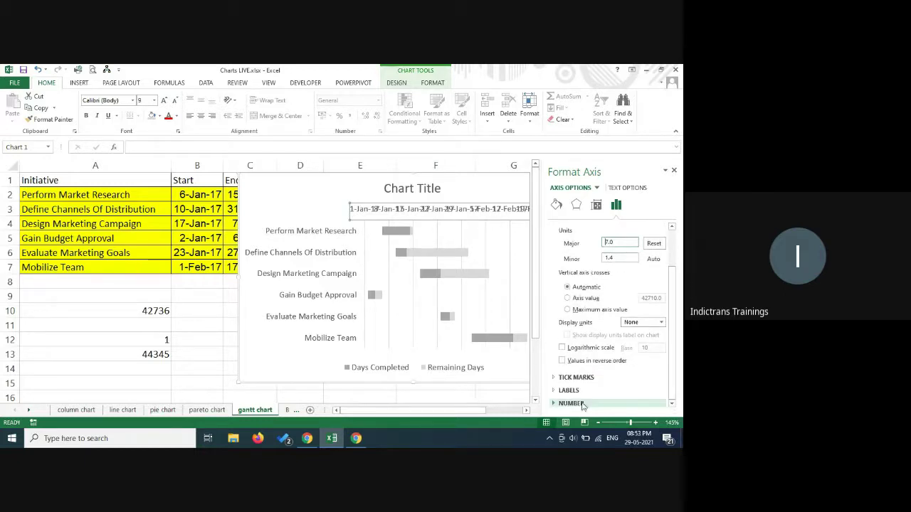
pyautogui.click(562, 403)
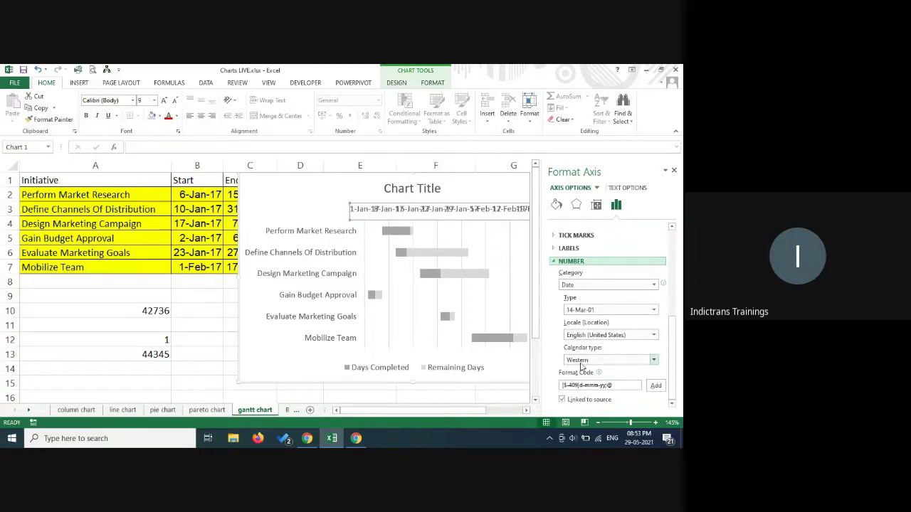
pyautogui.click(654, 311)
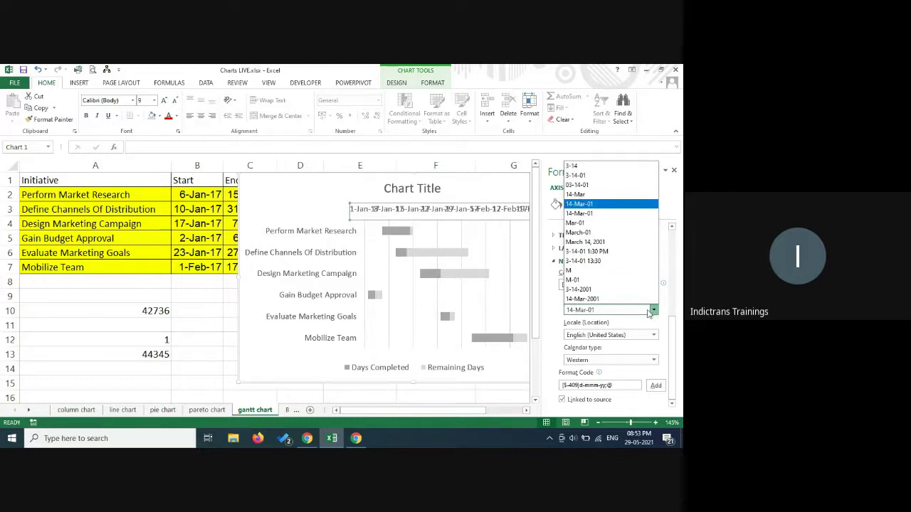
pyautogui.click(580, 195)
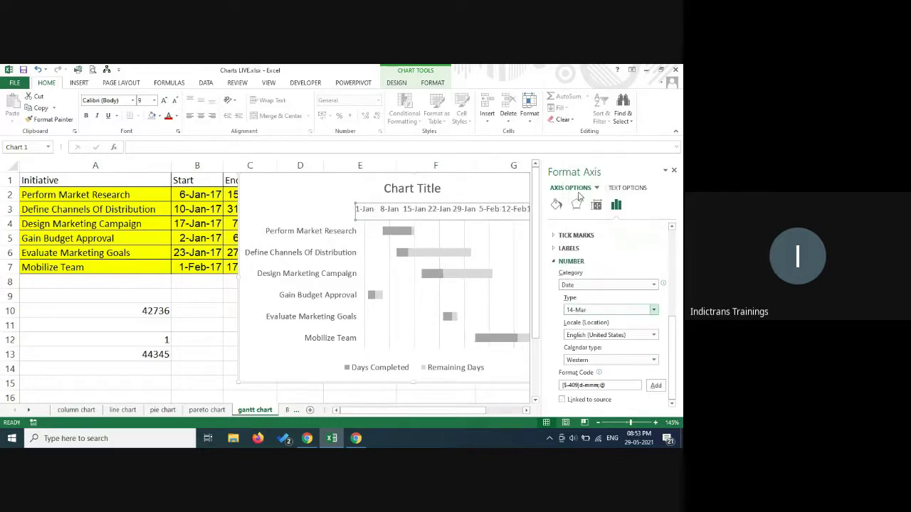
# Step: Close the axis formatting pane and widen the chart by extending its left edge into column A
pyautogui.click(674, 170)
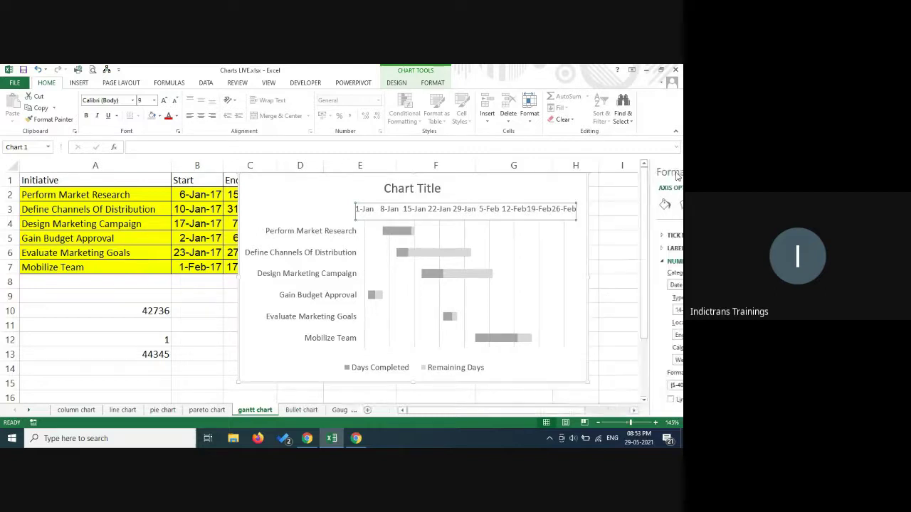
pyautogui.click(220, 278)
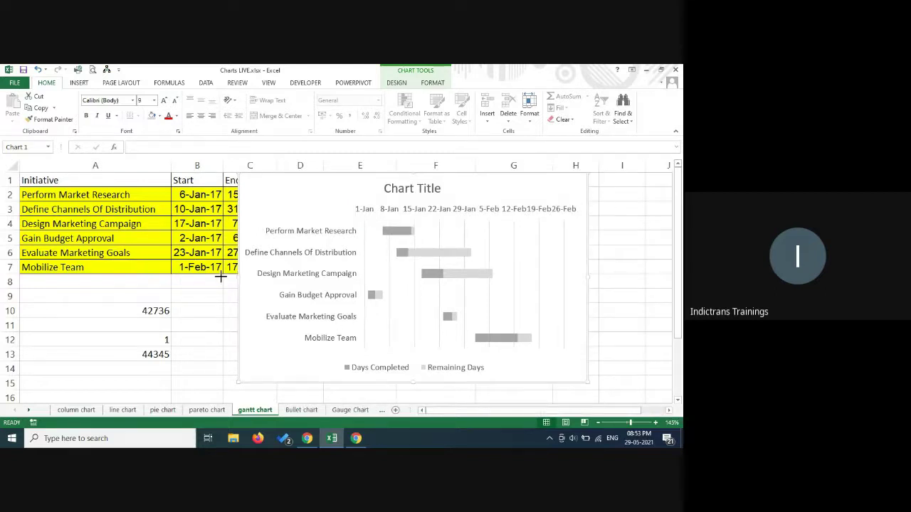
pyautogui.moveTo(239, 278); pyautogui.dragTo(121, 277)
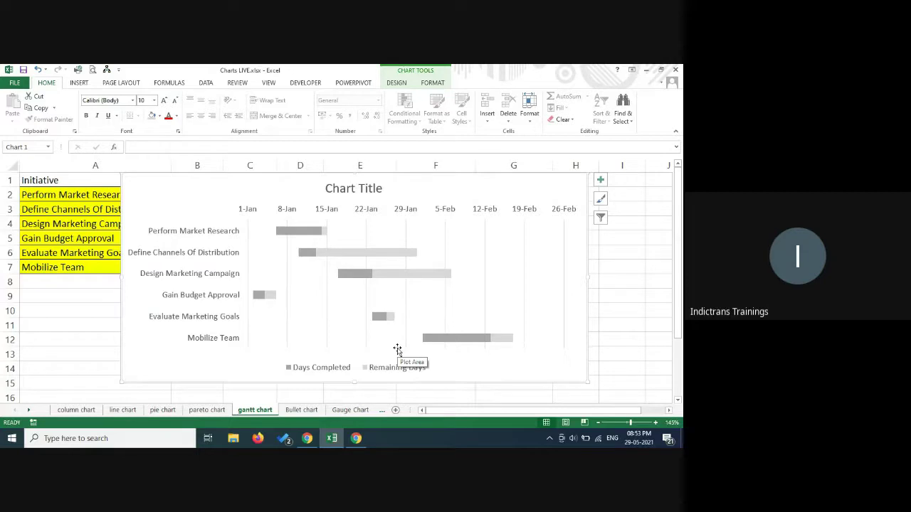
# Step: Switch to the Google Meet call to check the participants and chat messages, and return to the Excel workbook, dismissing the presenting notification
pyautogui.click(306, 439)
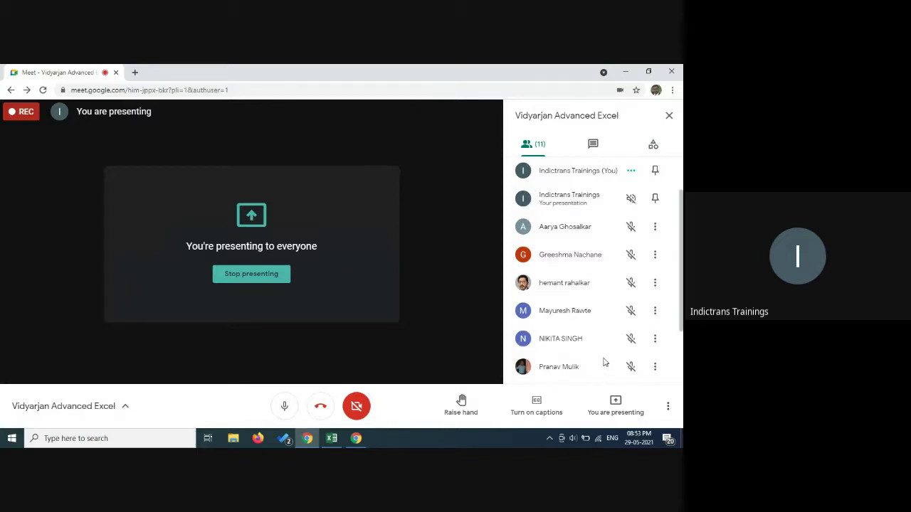
pyautogui.click(588, 144)
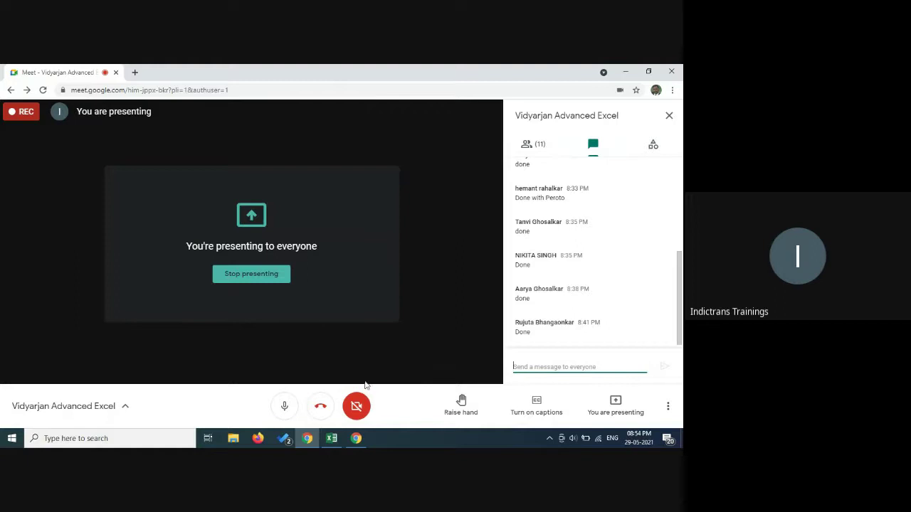
pyautogui.click(332, 438)
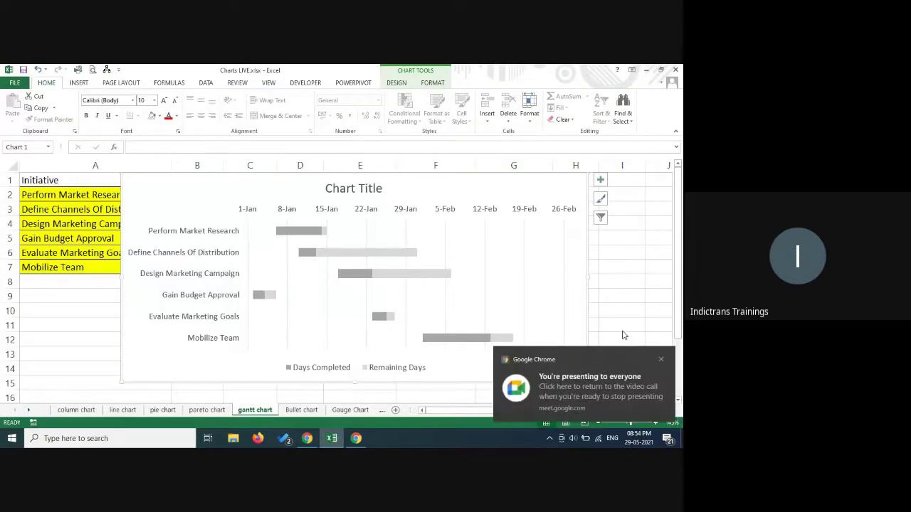
pyautogui.click(661, 360)
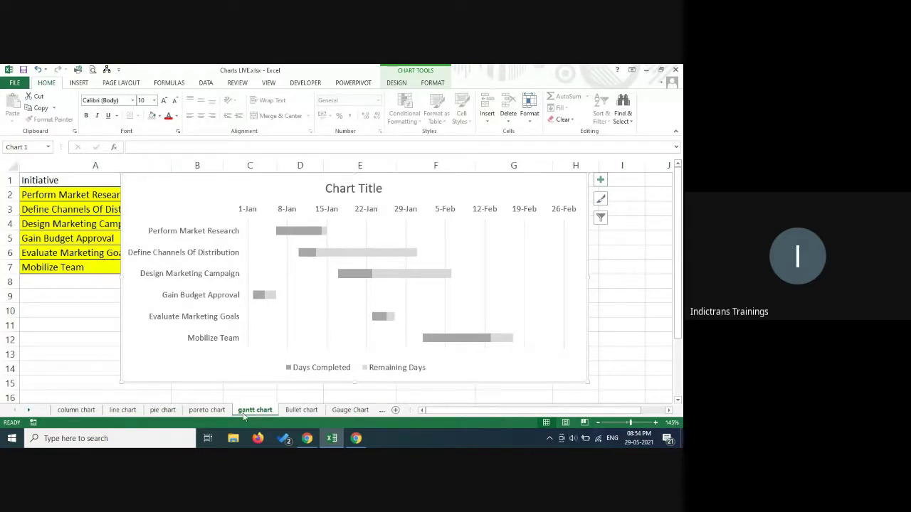
# Step: Duplicate the gantt chart sheet, delete the chart from the copy, and return to cell A12 on the original sheet
pyautogui.moveTo(249, 416); pyautogui.dragTo(273, 413)
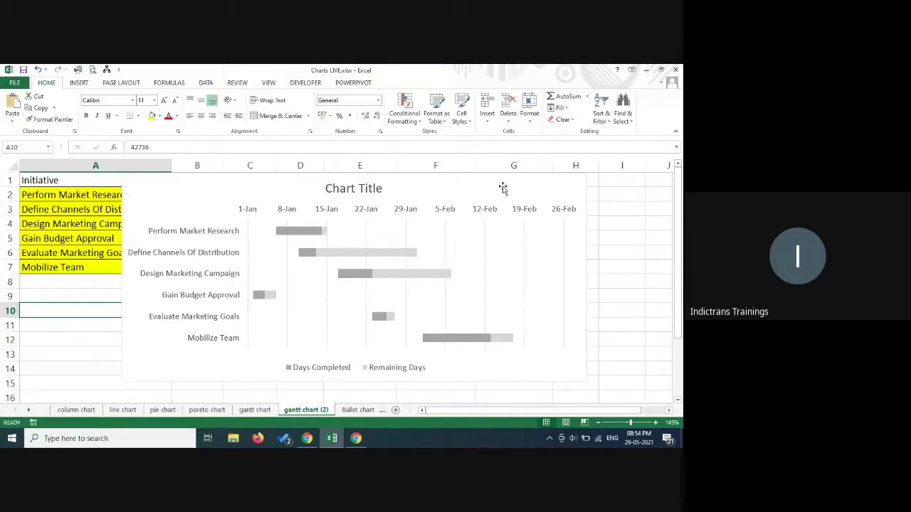
pyautogui.click(529, 191)
pyautogui.press('Delete')
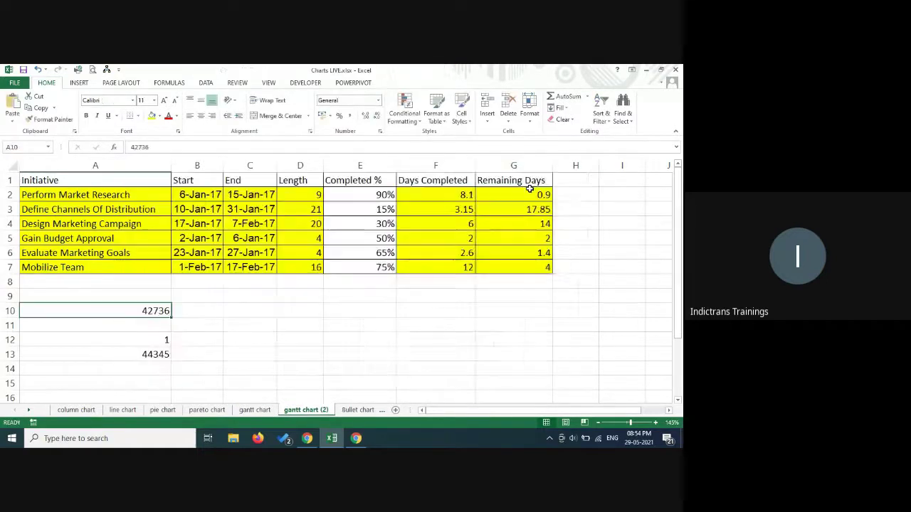
pyautogui.click(254, 410)
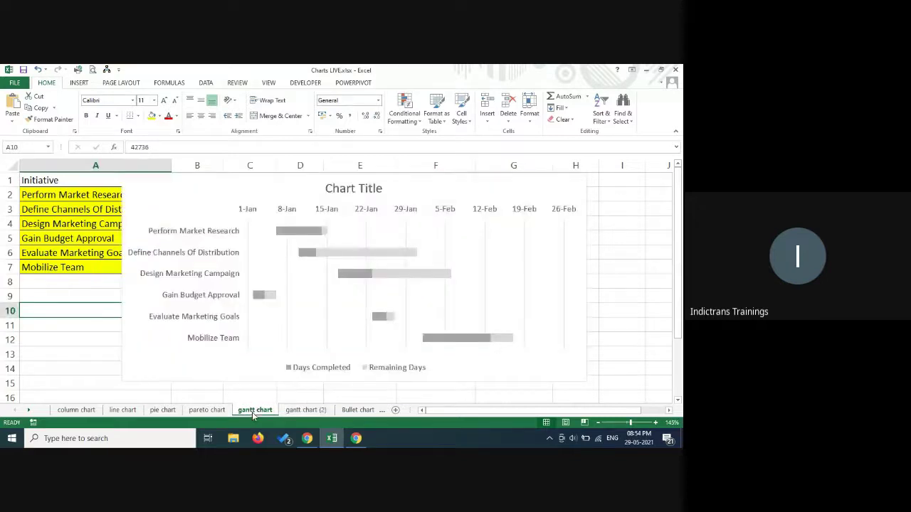
pyautogui.click(82, 341)
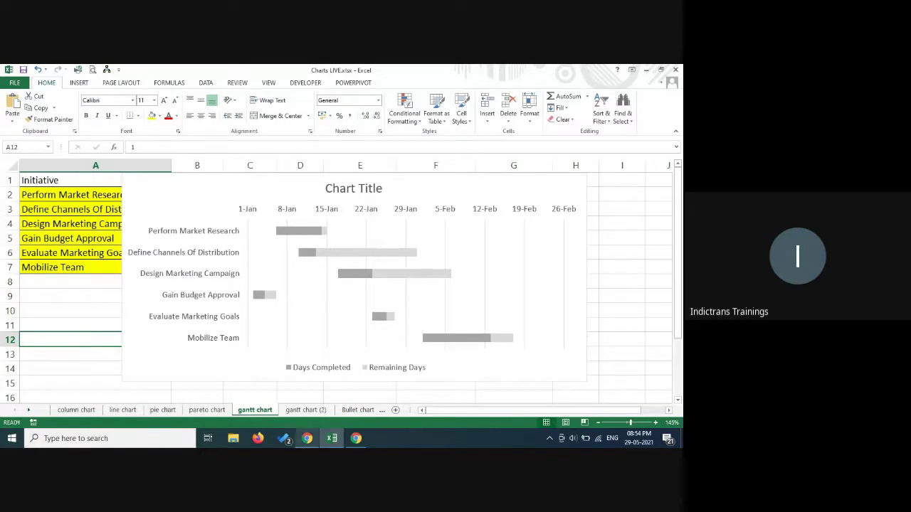
# Step: Switch to the Google Meet call, turn on the camera and review the participant list before returning to the Excel workbook
pyautogui.click(306, 438)
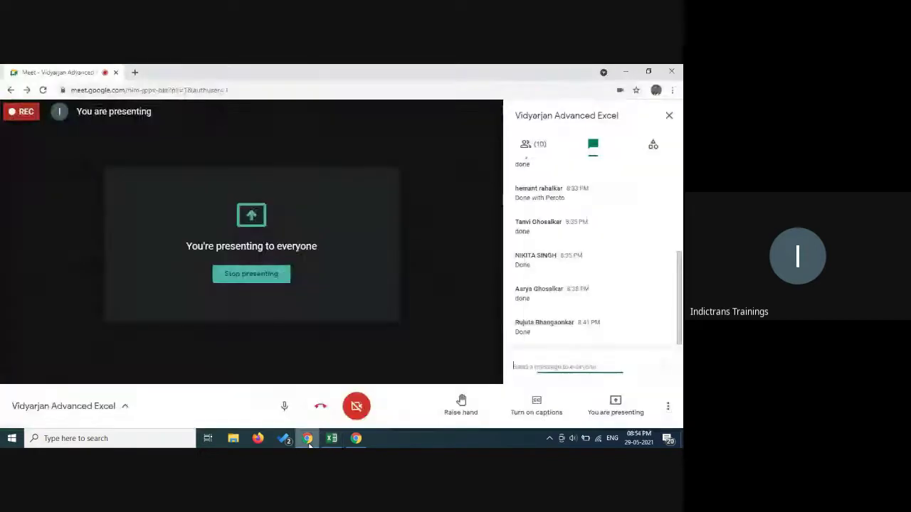
pyautogui.click(364, 414)
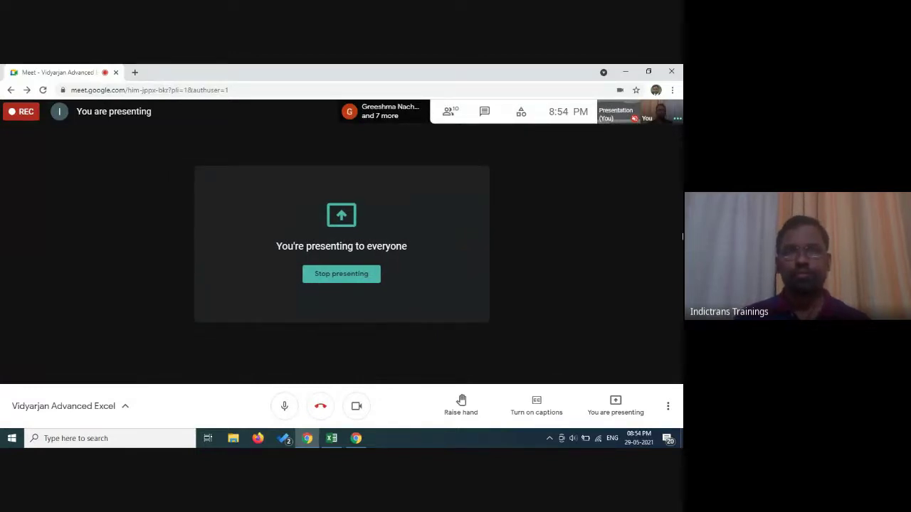
pyautogui.click(447, 117)
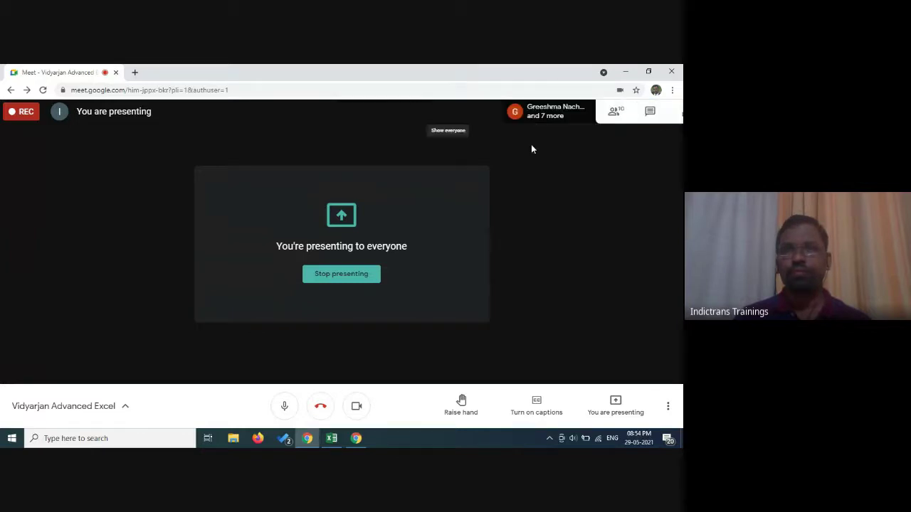
pyautogui.scroll(-3, 597, 286)
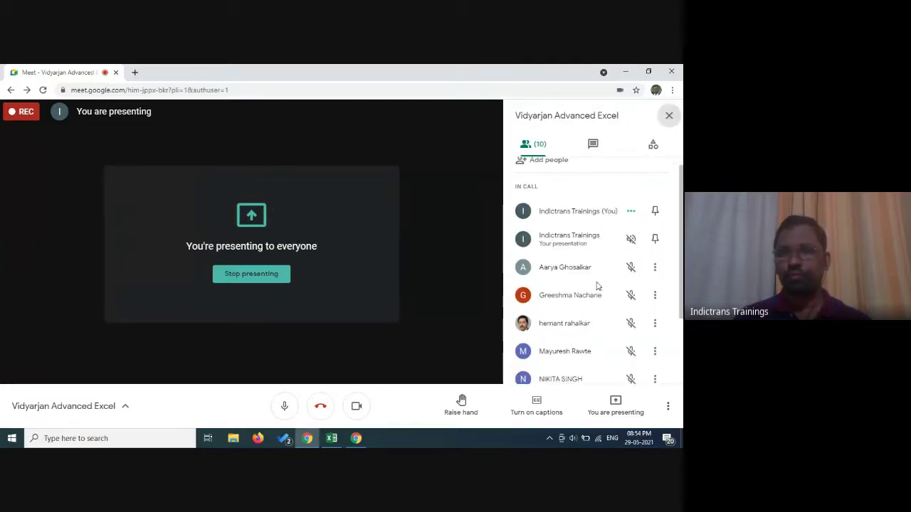
pyautogui.scroll(4, 598, 286)
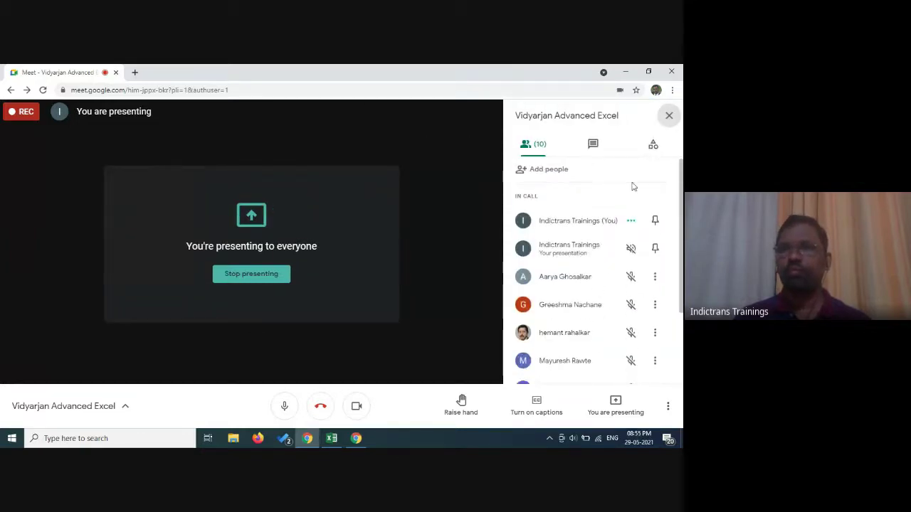
pyautogui.click(669, 114)
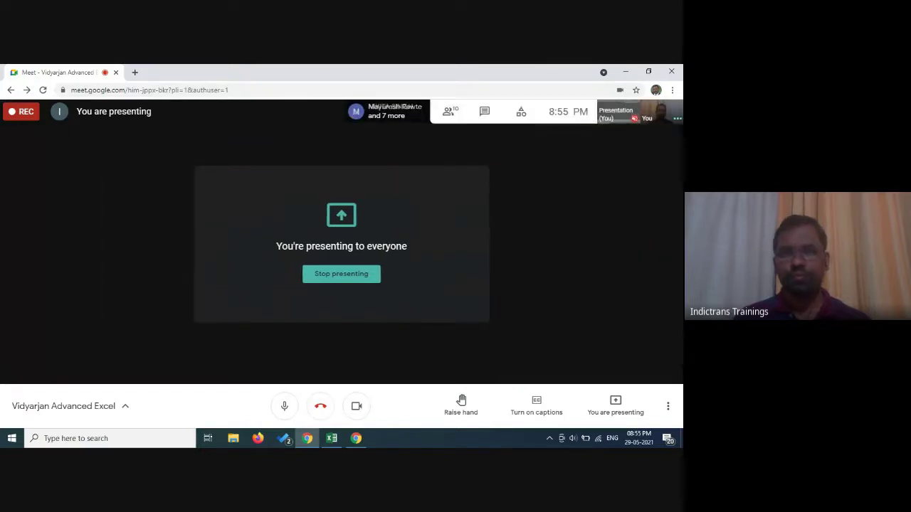
pyautogui.click(332, 439)
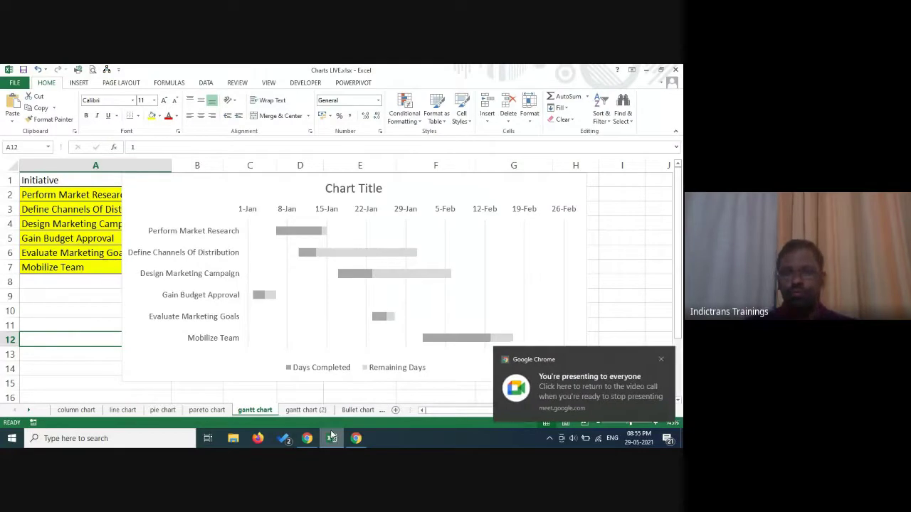
pyautogui.click(660, 360)
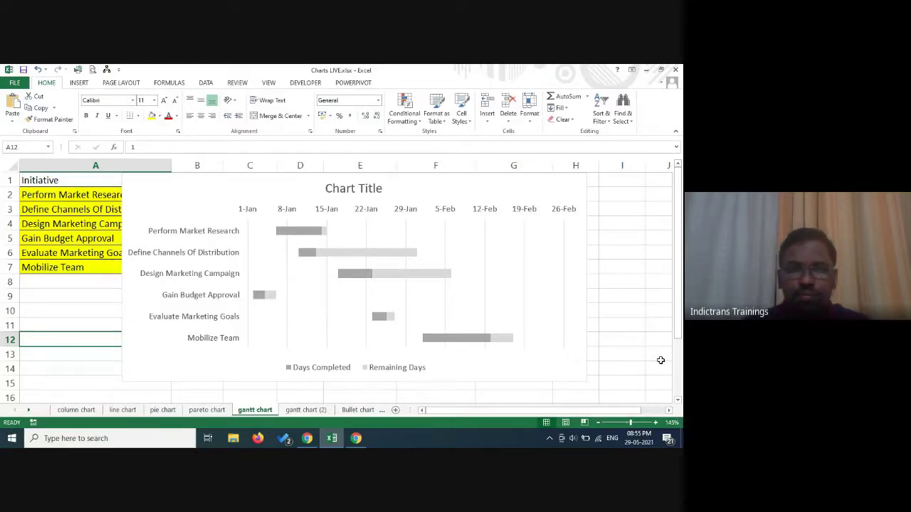
# Step: Switch to the Google Meet call, turn off the camera and microphone, and open the participant list
pyautogui.click(307, 438)
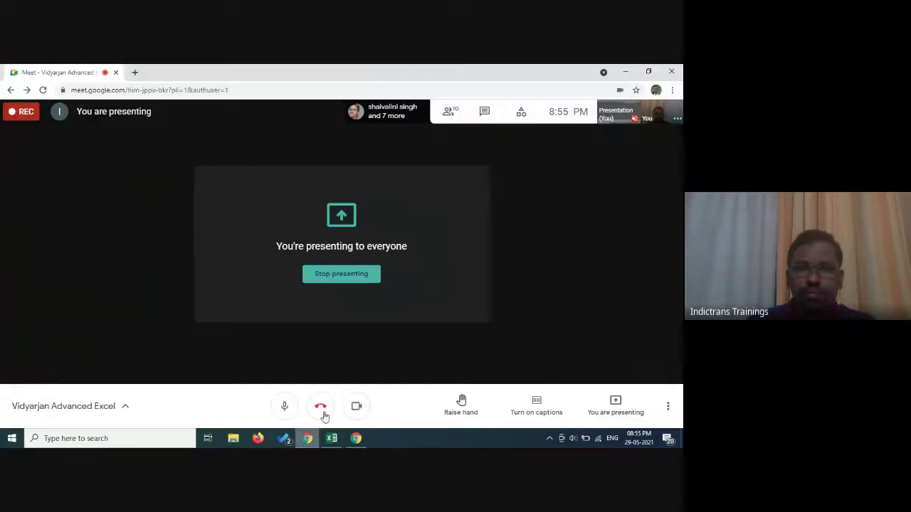
pyautogui.click(356, 407)
pyautogui.click(282, 408)
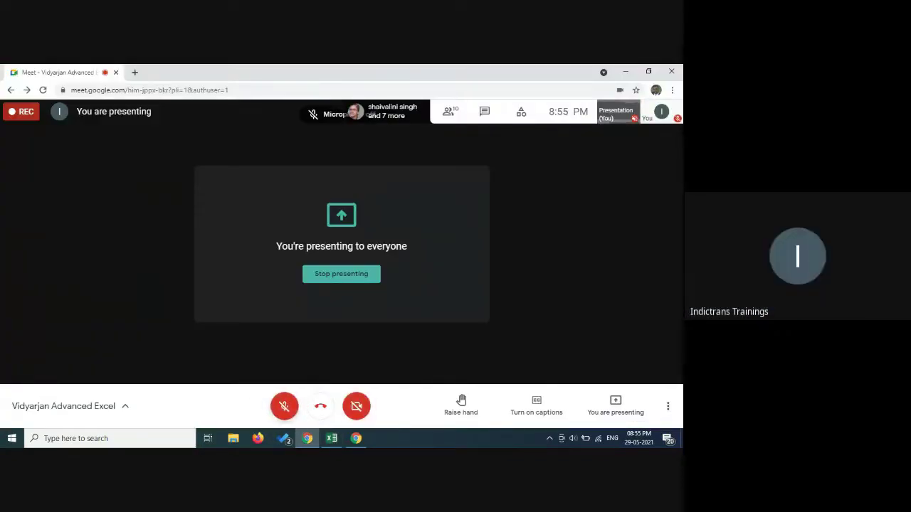
pyautogui.click(448, 109)
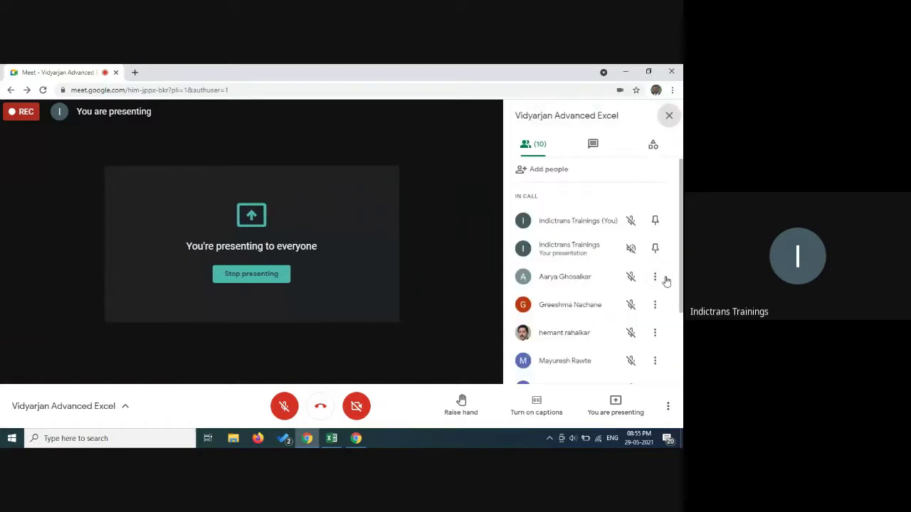
# Step: Review the participant list in the Google Meet call, close it, and return to the Excel workbook
pyautogui.scroll(-3, 665, 281)
pyautogui.scroll(3, 541, 305)
pyautogui.click(669, 114)
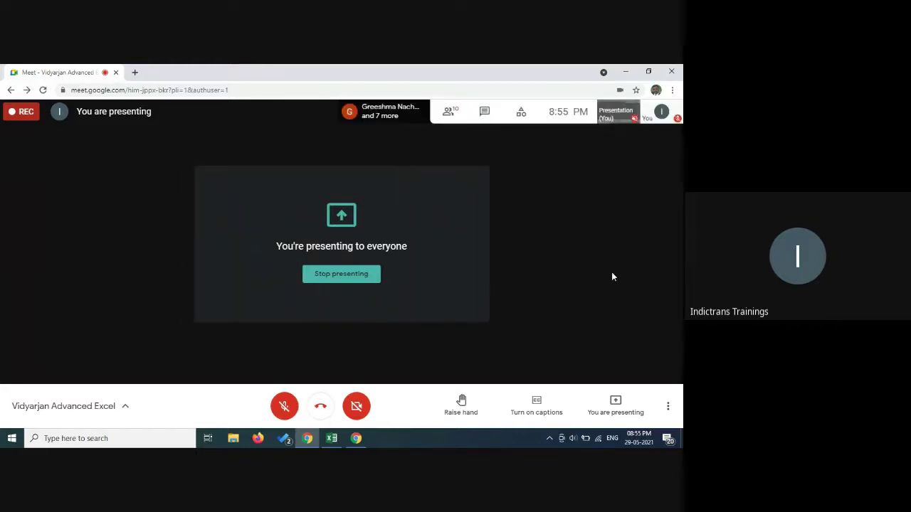
pyautogui.hotkey('alt', 'Tab')
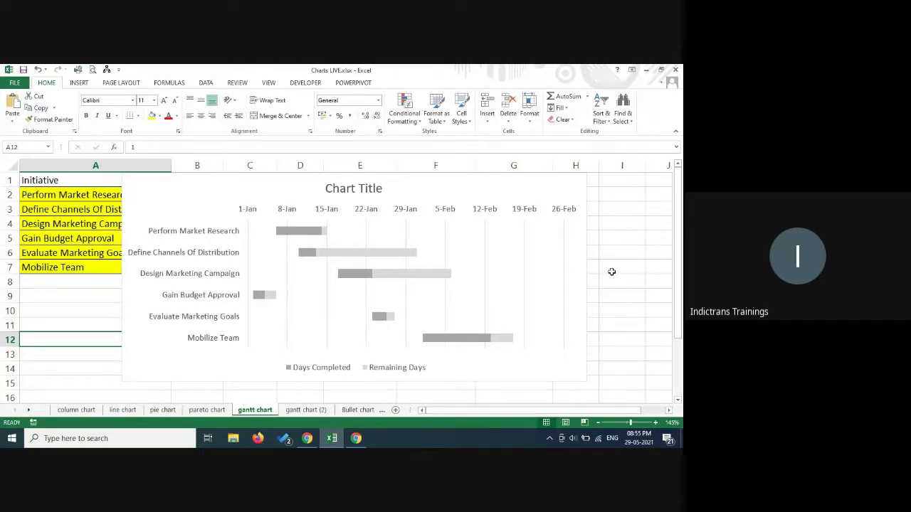
pyautogui.click(307, 439)
pyautogui.click(331, 439)
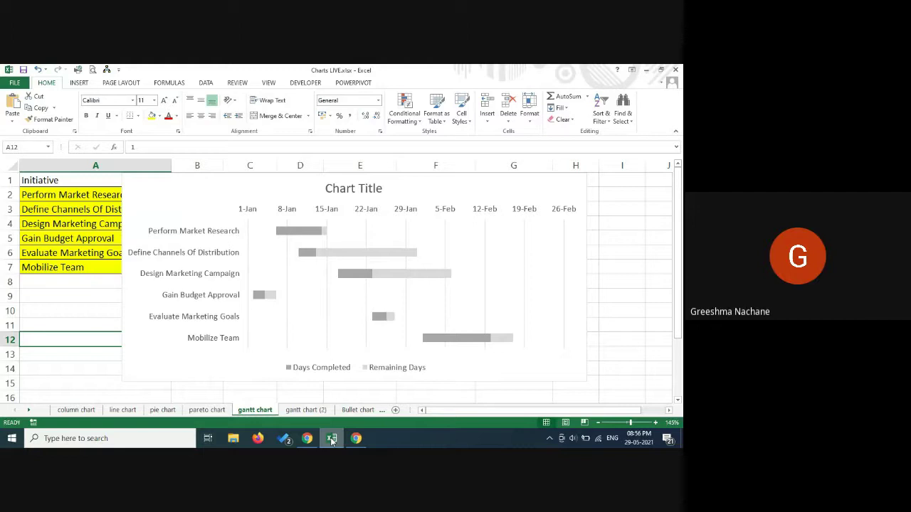
# Step: Switch to the Google Meet call, turn on the microphone, and check the participant list before closing it
pyautogui.click(307, 439)
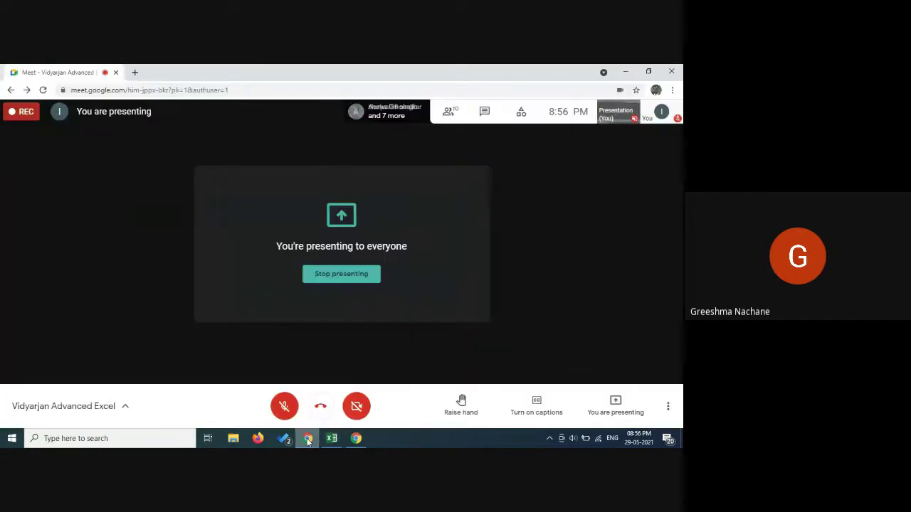
pyautogui.click(283, 406)
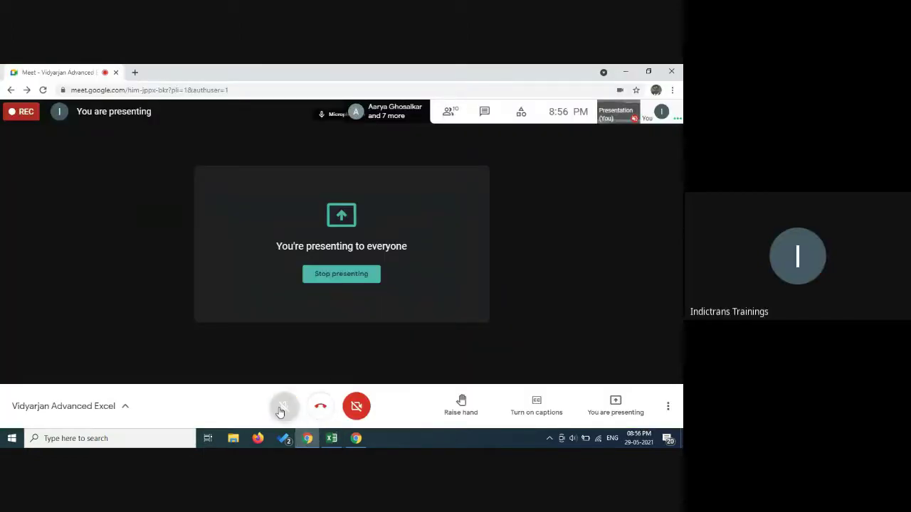
pyautogui.click(451, 113)
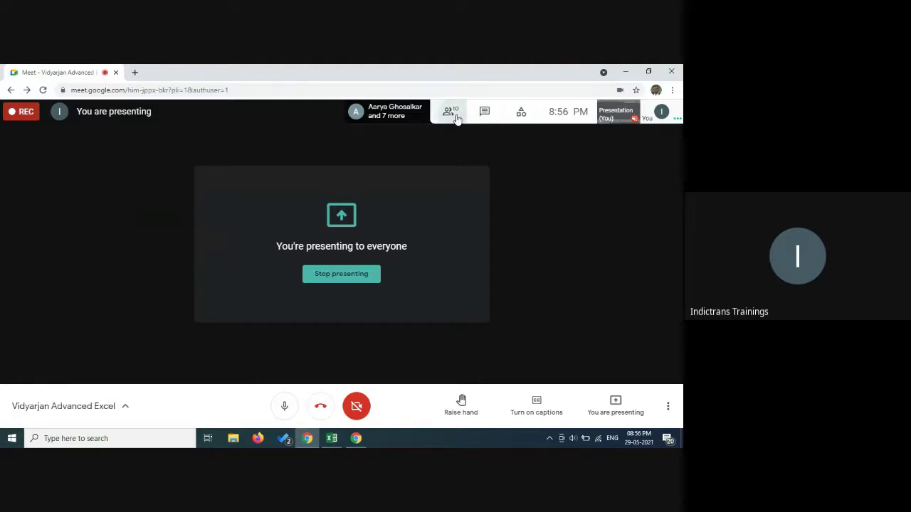
pyautogui.scroll(-3, 602, 317)
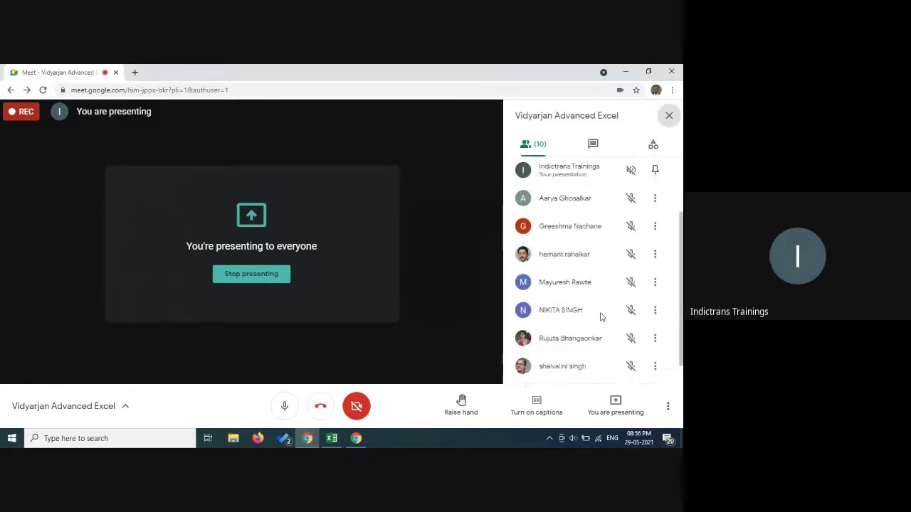
pyautogui.scroll(-1, 602, 316)
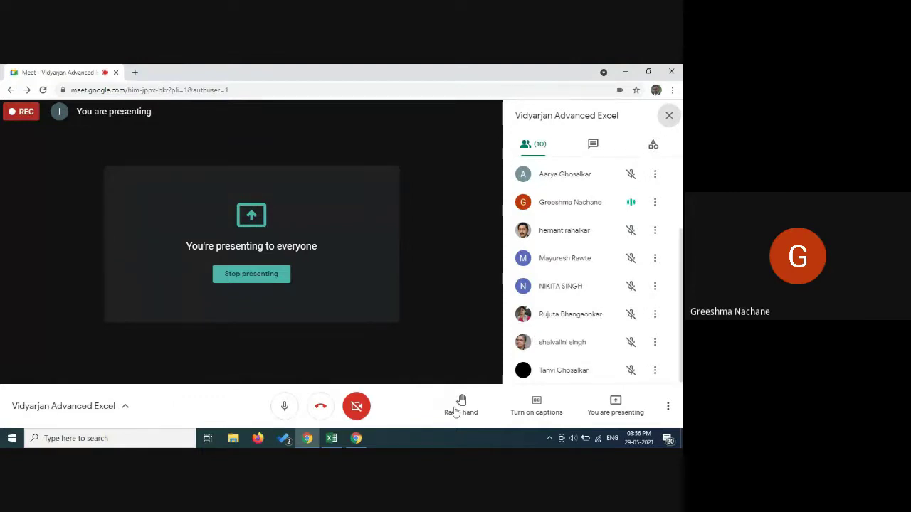
pyautogui.click(669, 115)
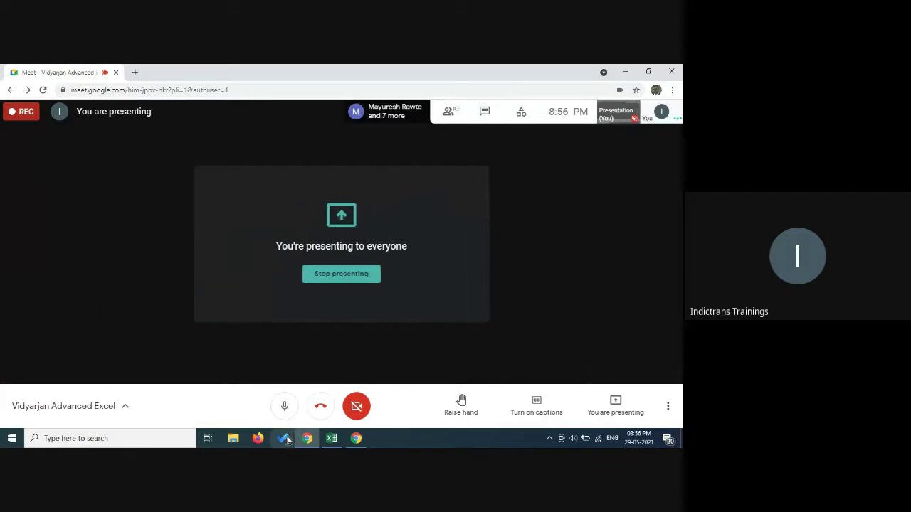
# Step: Switch back to the Excel workbook, open the gantt chart (2) sheet, and dismiss the presenting notification
pyautogui.click(331, 440)
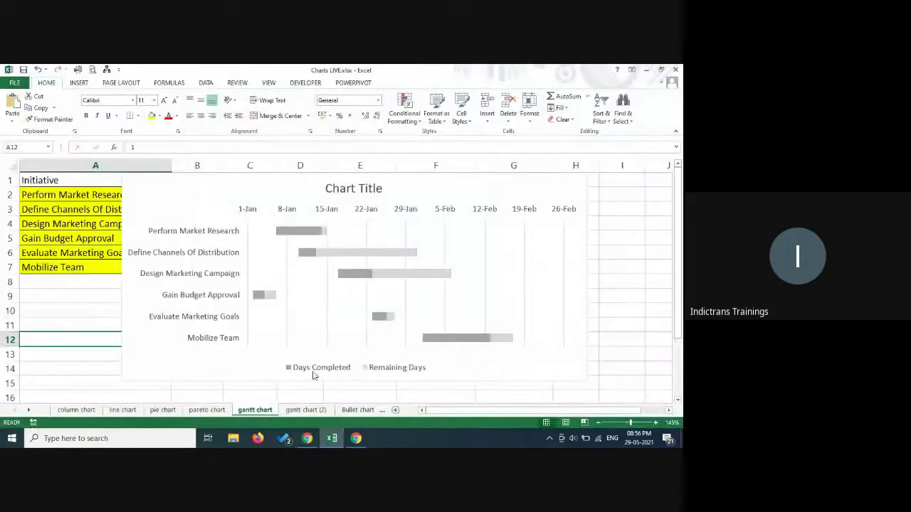
pyautogui.click(306, 410)
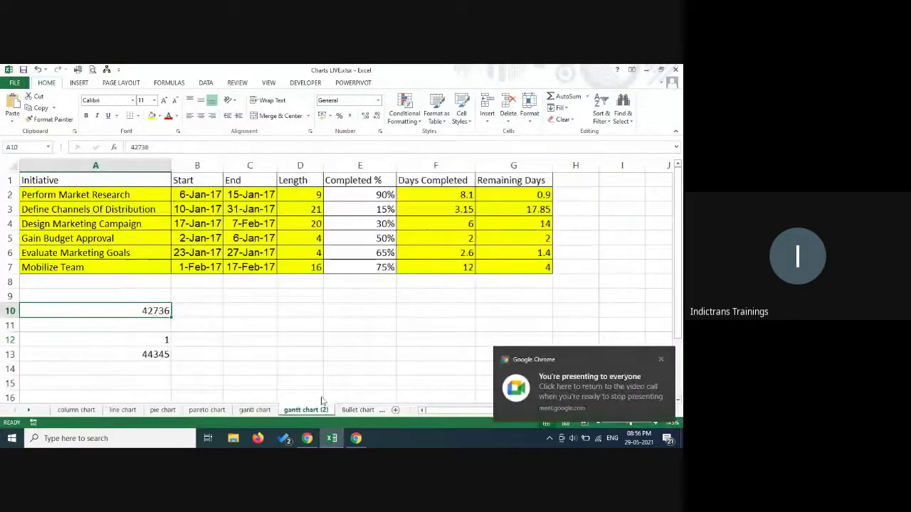
pyautogui.click(661, 360)
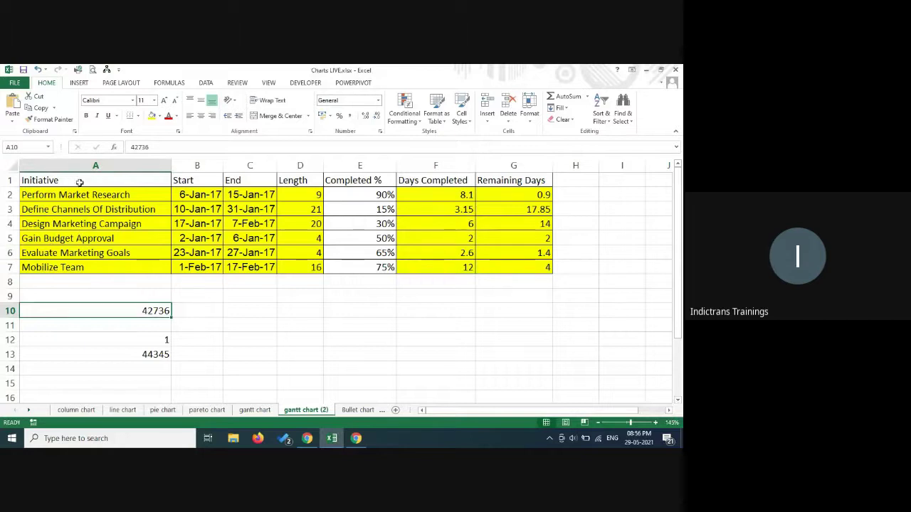
# Step: Insert a 2-D stacked bar chart from the Initiative, Days Completed and Remaining Days columns, rows 1 to 7
pyautogui.moveTo(77, 181); pyautogui.dragTo(95, 267)
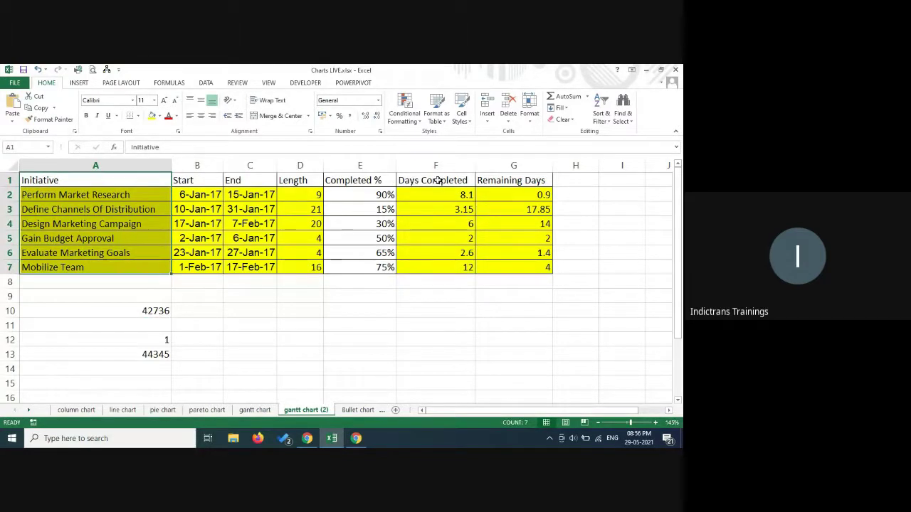
pyautogui.moveTo(415, 180); pyautogui.dragTo(514, 262)
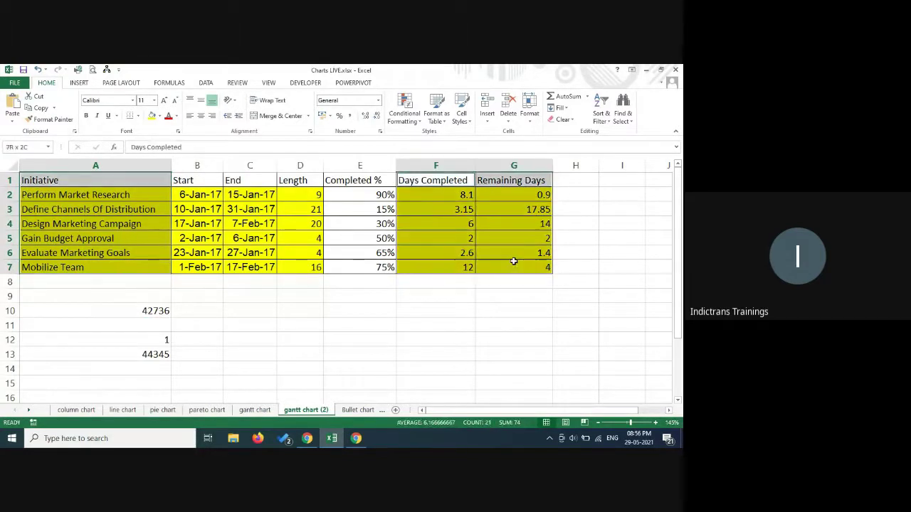
pyautogui.click(79, 82)
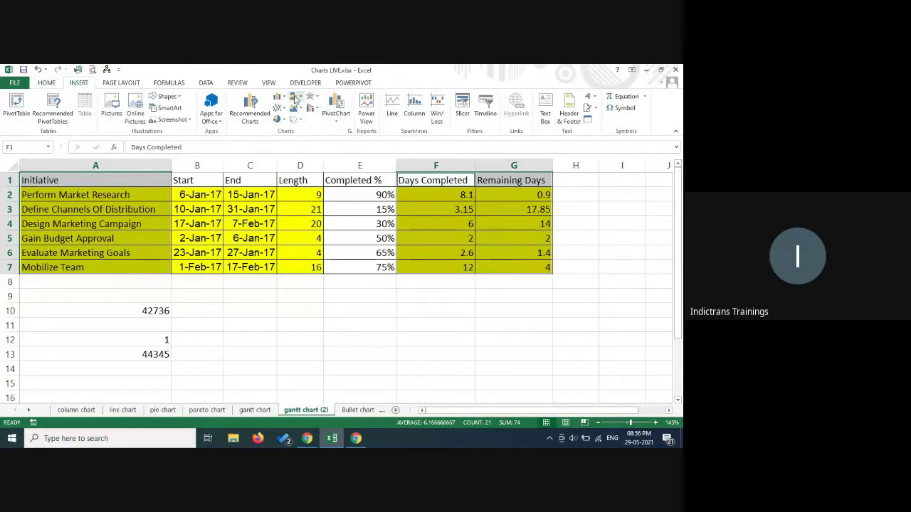
pyautogui.click(295, 97)
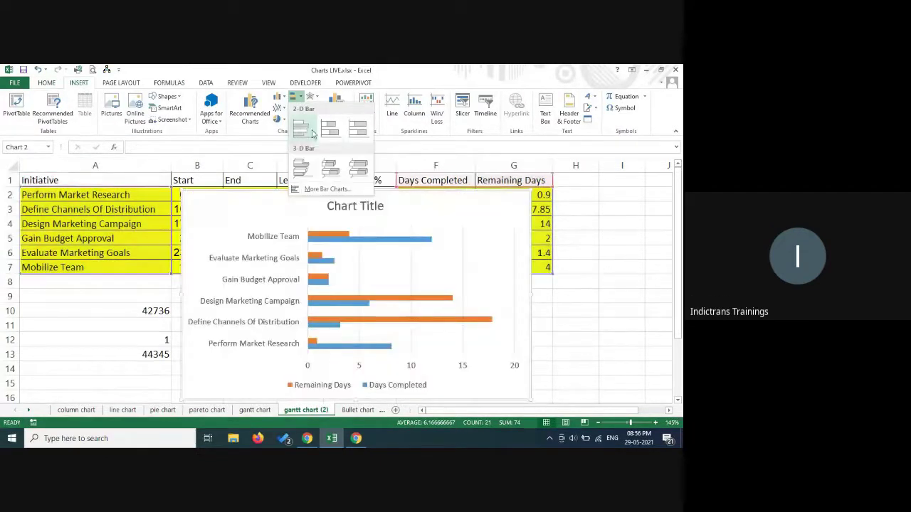
pyautogui.click(329, 129)
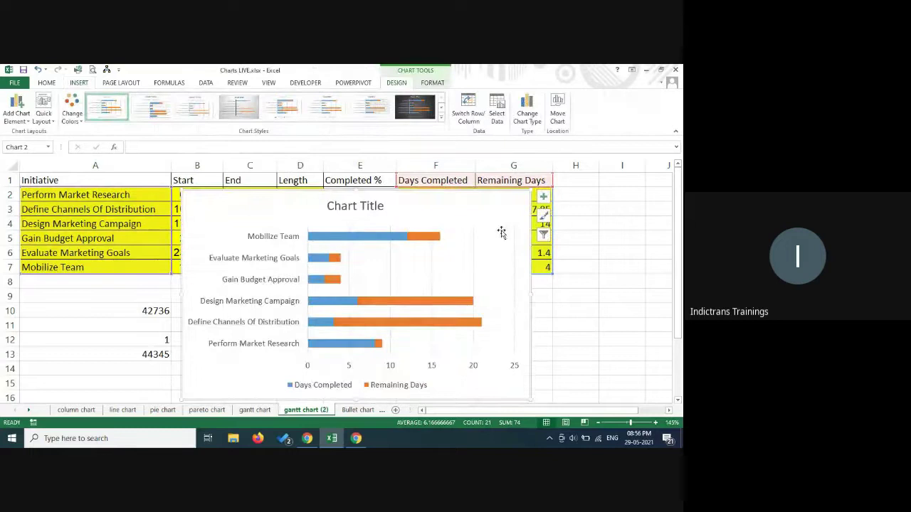
# Step: Set the chart's vertical axis to show categories in reverse order and close the axis formatting options
pyautogui.click(268, 244)
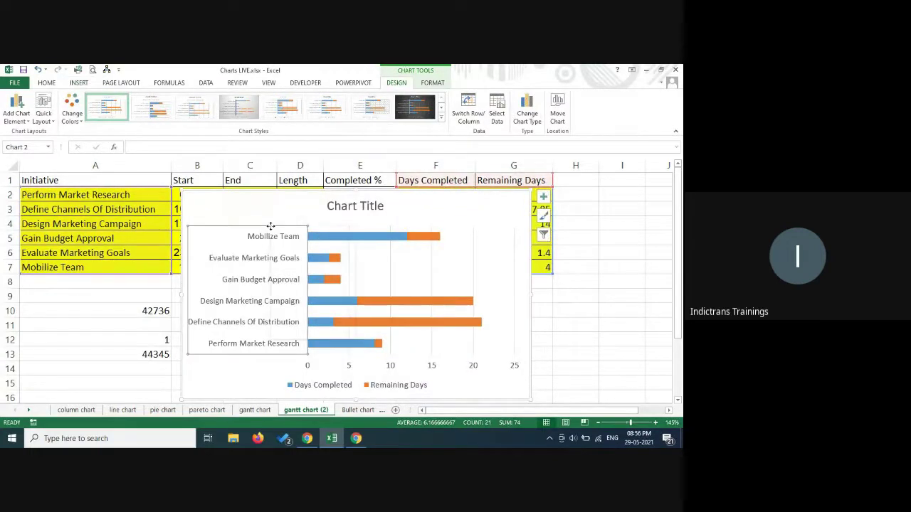
pyautogui.rightClick(269, 226)
pyautogui.click(306, 331)
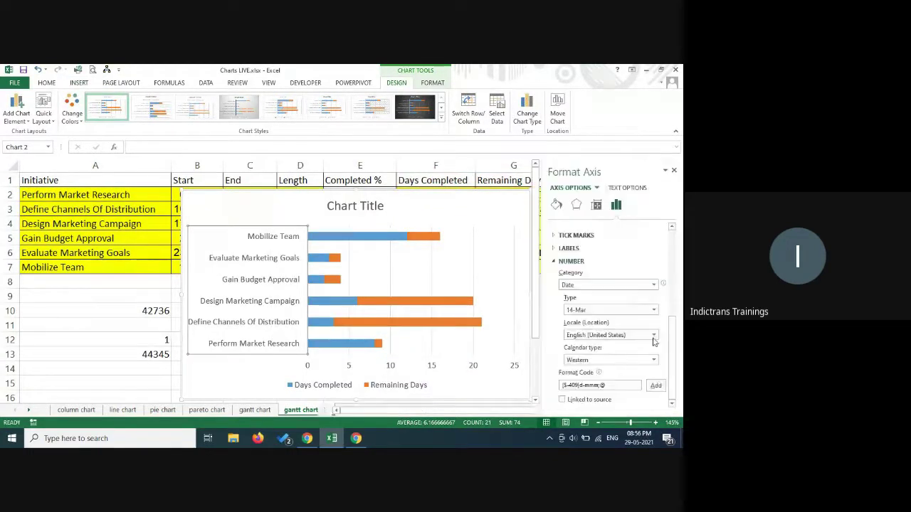
pyautogui.click(562, 391)
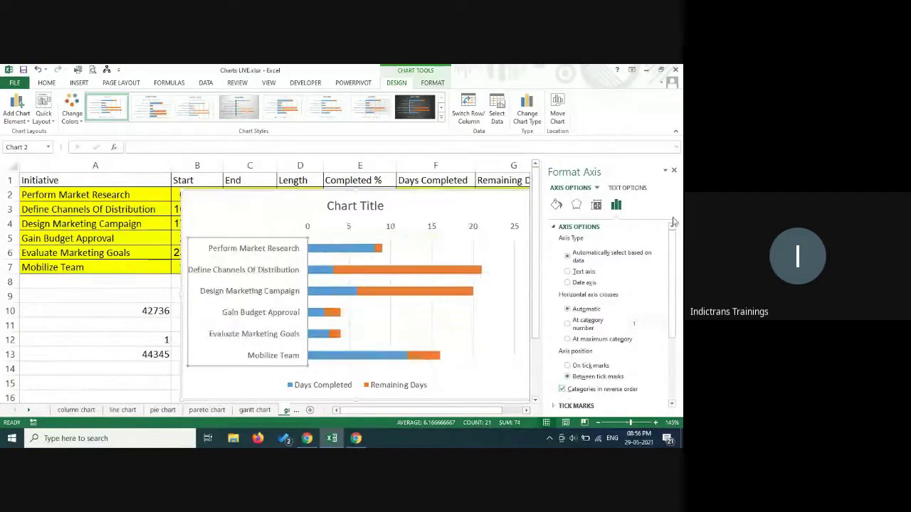
pyautogui.click(674, 170)
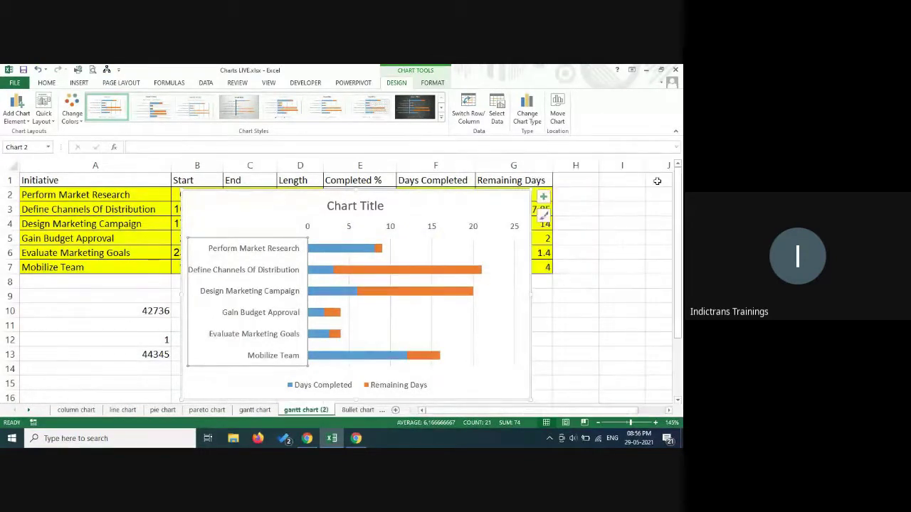
# Step: Reposition the chart on the sheet so that it leaves the Initiative and Start columns uncovered
pyautogui.click(285, 191)
pyautogui.moveTo(284, 190); pyautogui.dragTo(267, 178)
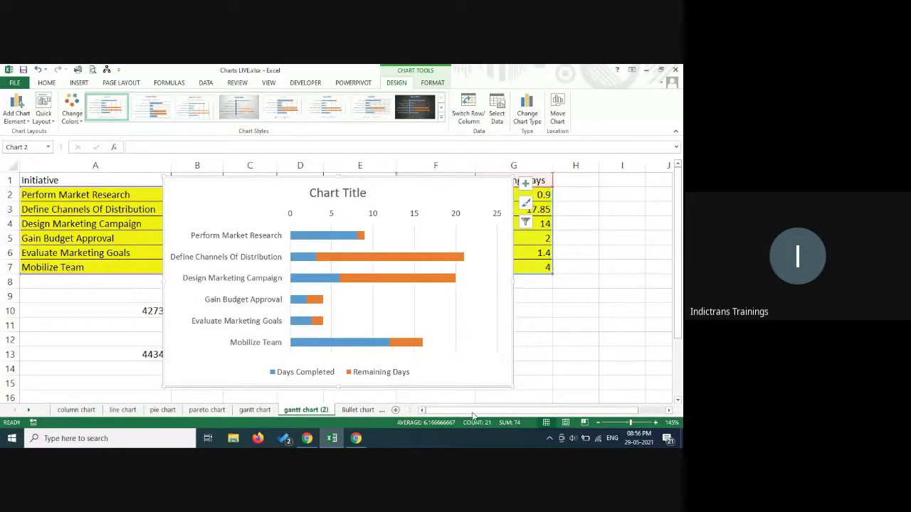
pyautogui.moveTo(311, 441)
pyautogui.click(409, 240)
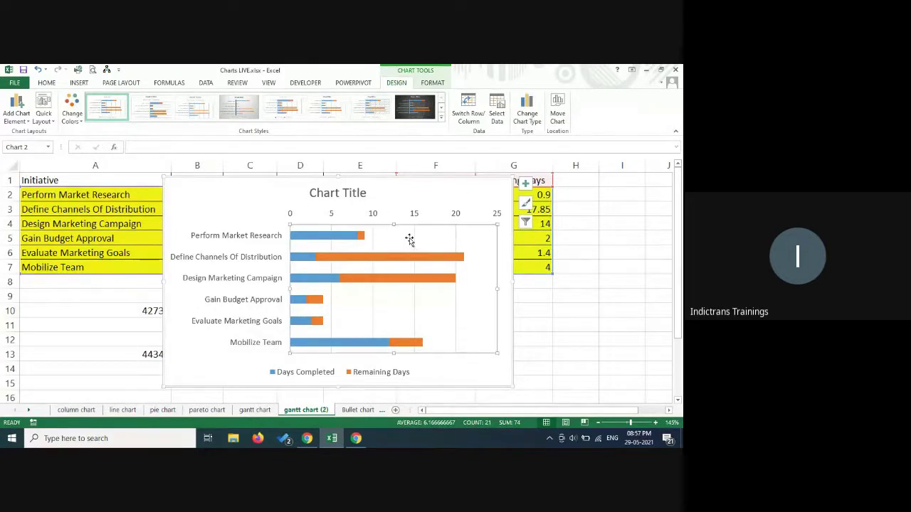
pyautogui.moveTo(249, 183); pyautogui.dragTo(325, 185)
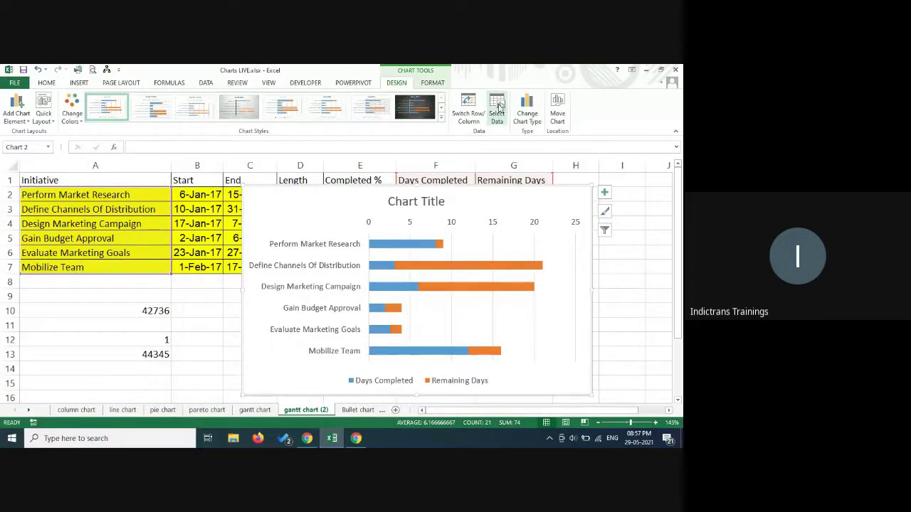
# Step: Add a data series to the chart with its name from Start in B1 and its values from B2:B7
pyautogui.click(498, 106)
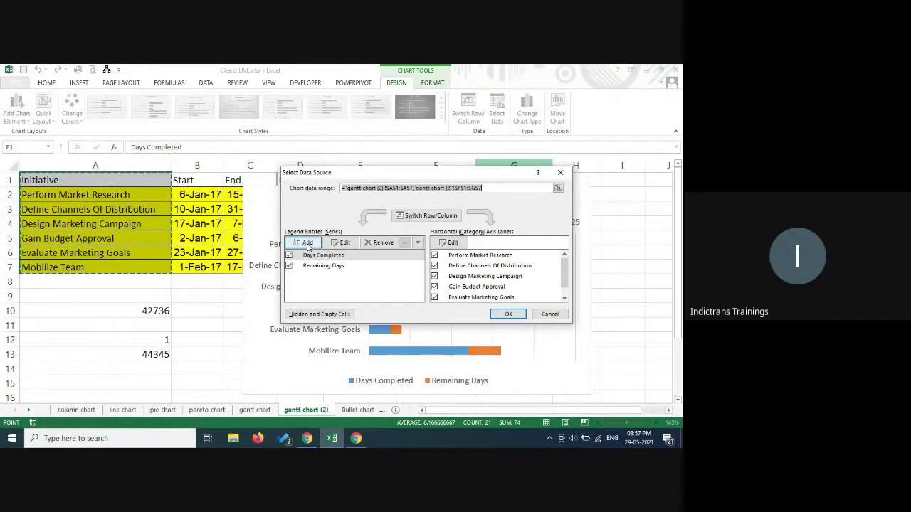
pyautogui.click(307, 244)
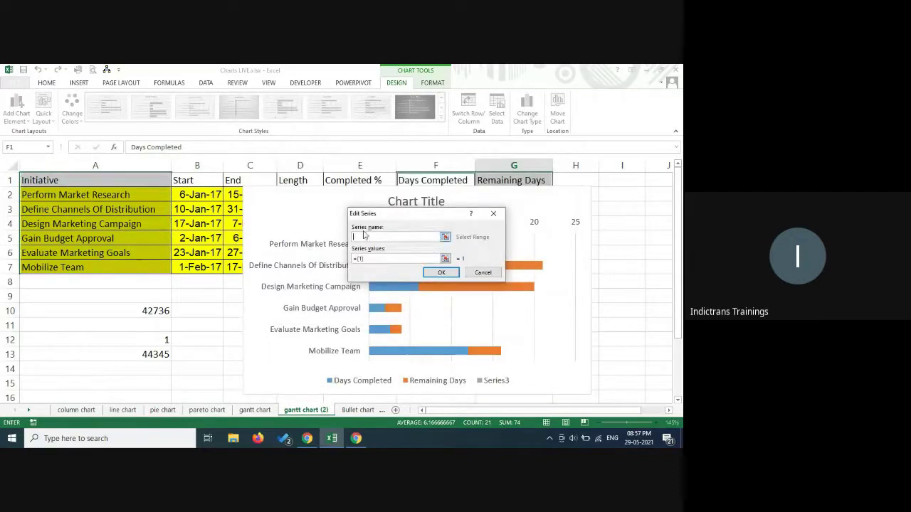
pyautogui.click(444, 237)
pyautogui.click(197, 180)
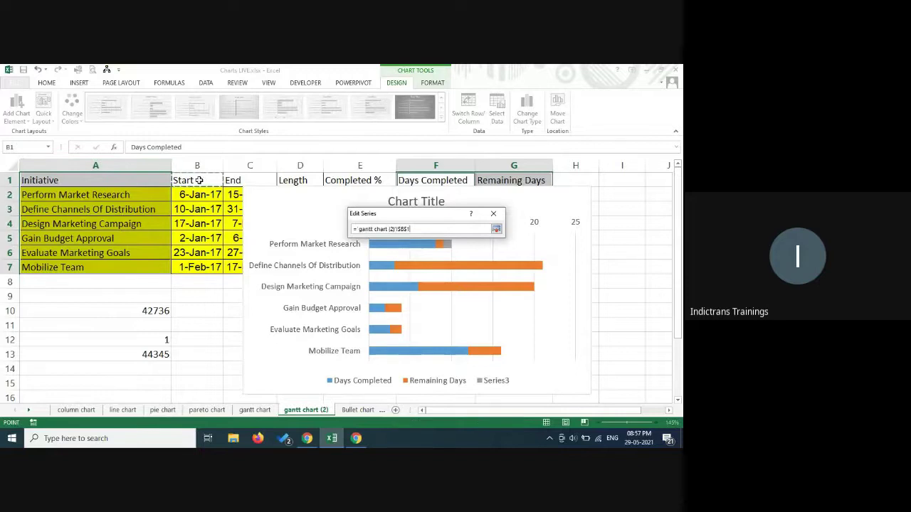
pyautogui.click(496, 228)
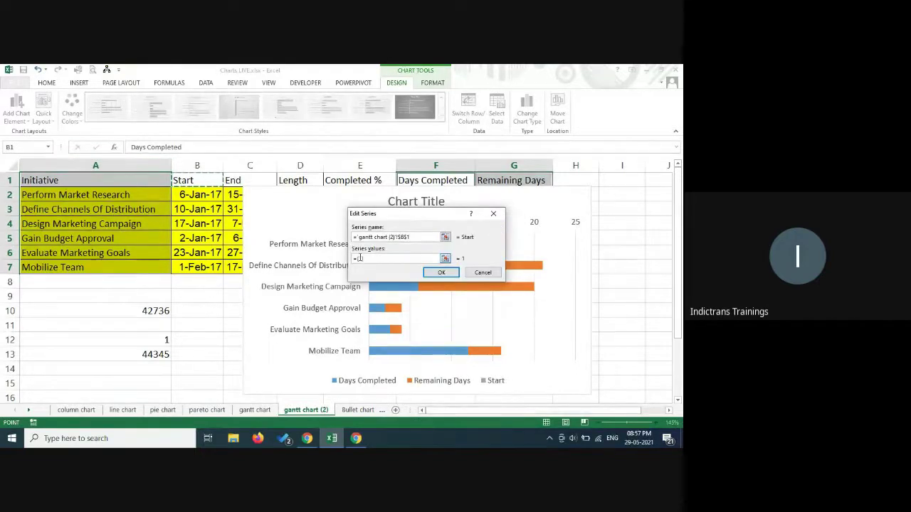
pyautogui.click(444, 259)
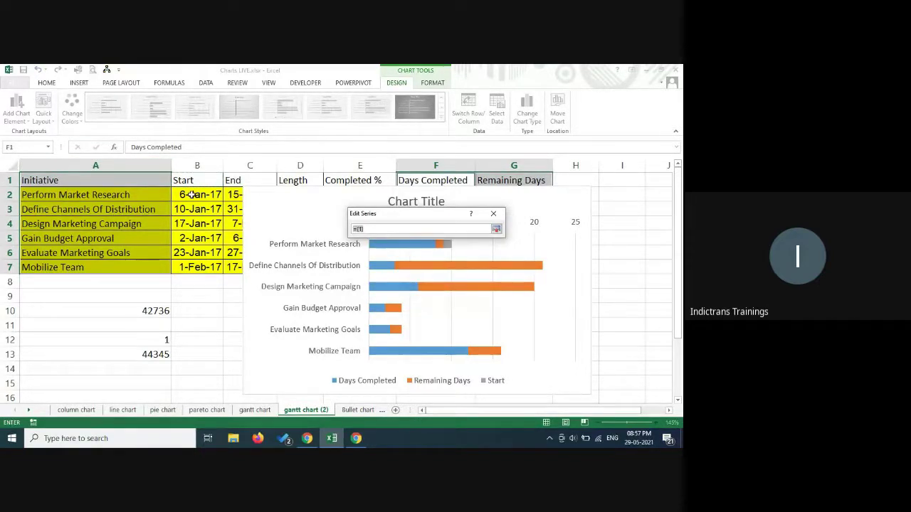
pyautogui.moveTo(191, 194); pyautogui.dragTo(198, 270)
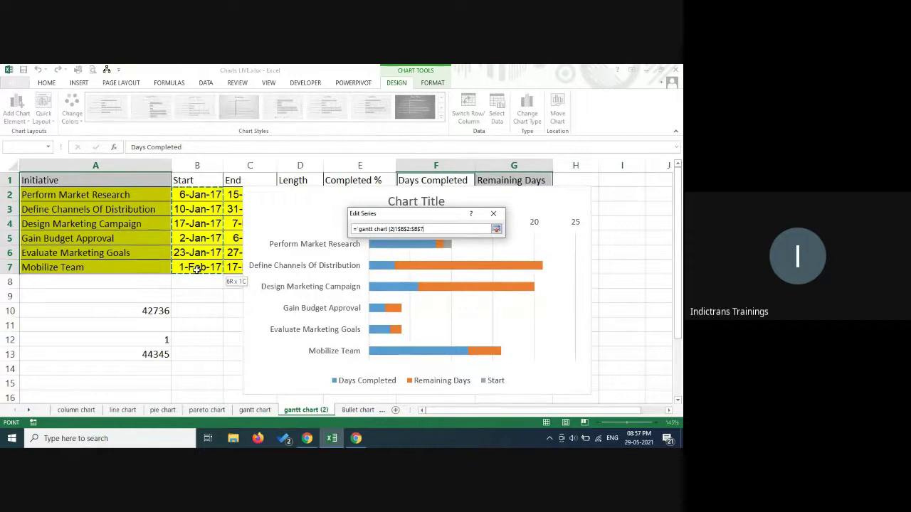
pyautogui.click(496, 230)
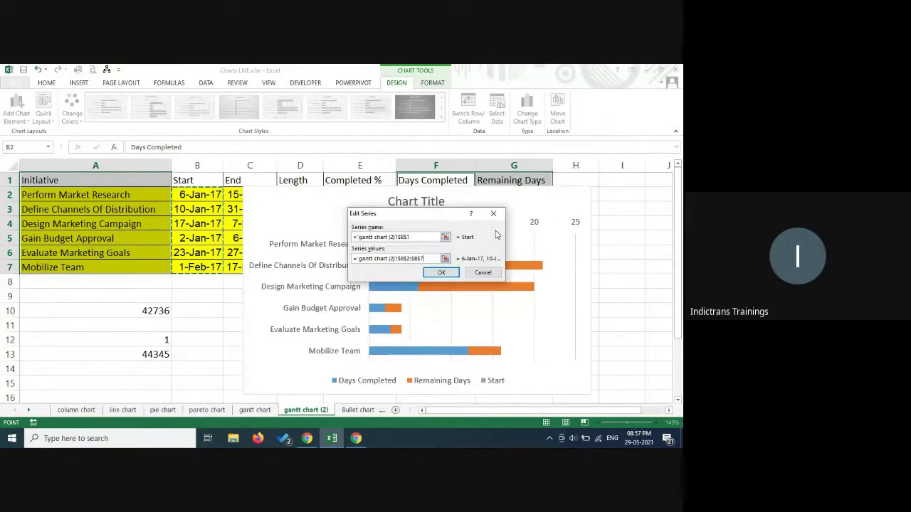
pyautogui.click(441, 273)
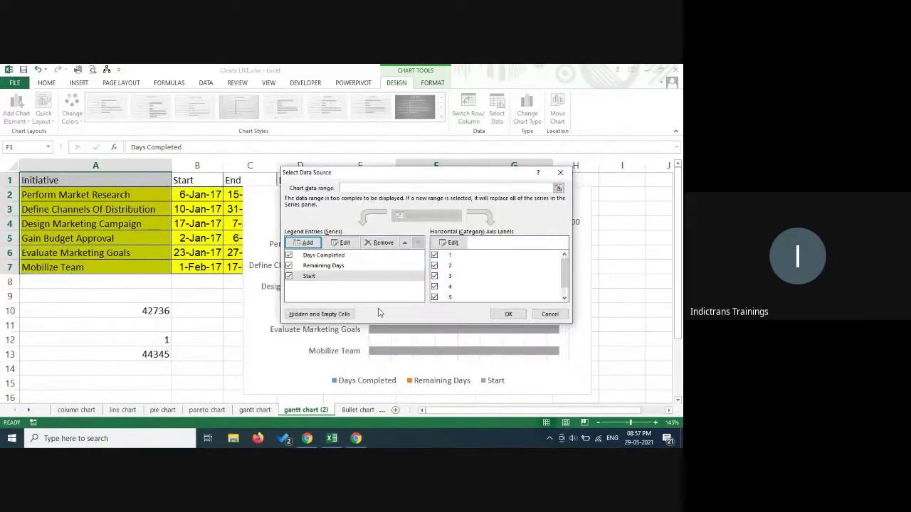
# Step: Move the Start series above Days Completed and Remaining Days in the chart's series order
pyautogui.click(354, 279)
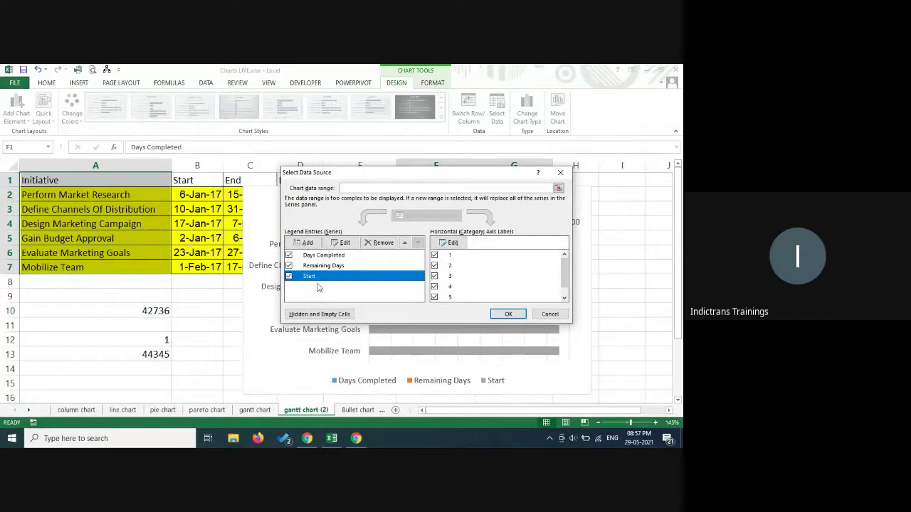
pyautogui.click(405, 244)
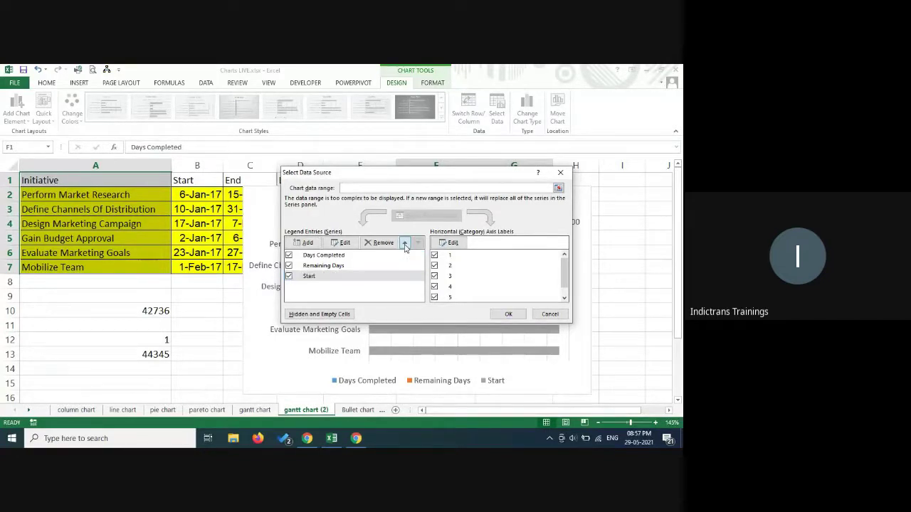
pyautogui.click(405, 243)
pyautogui.click(405, 244)
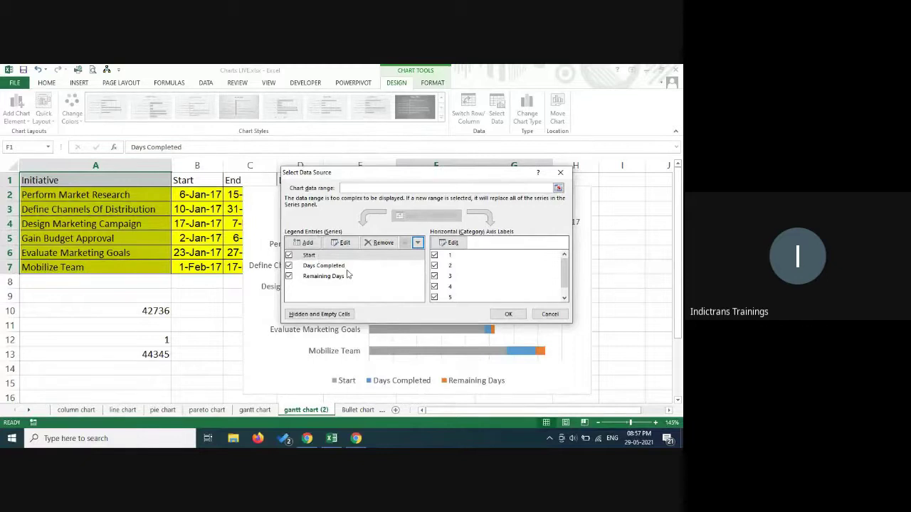
# Step: Apply the rearranged series order to the Gantt chart
pyautogui.click(509, 314)
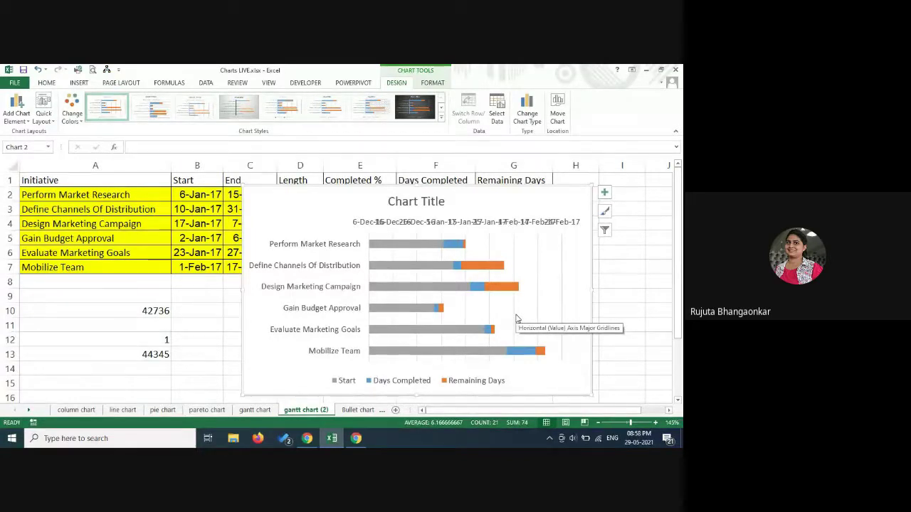
# Step: Switch to the Google Meet call, show the participants list and stop presenting the screen
pyautogui.click(307, 440)
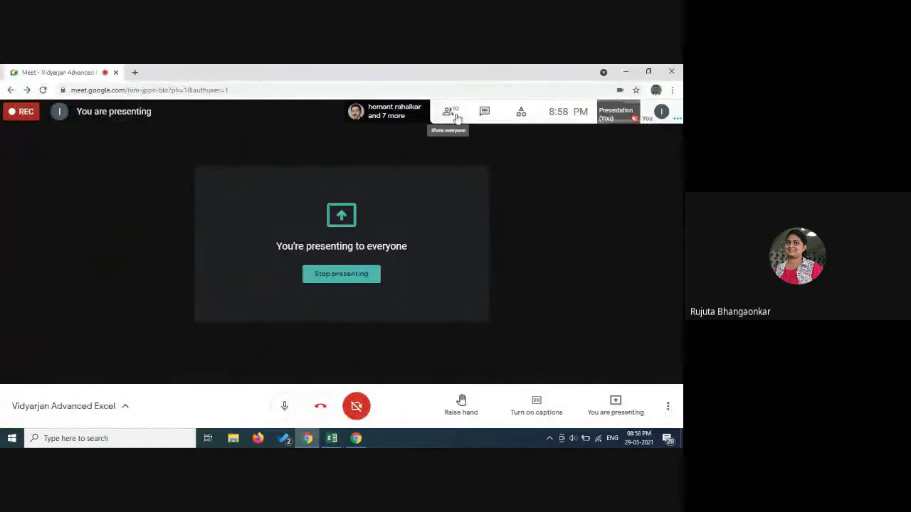
pyautogui.click(457, 118)
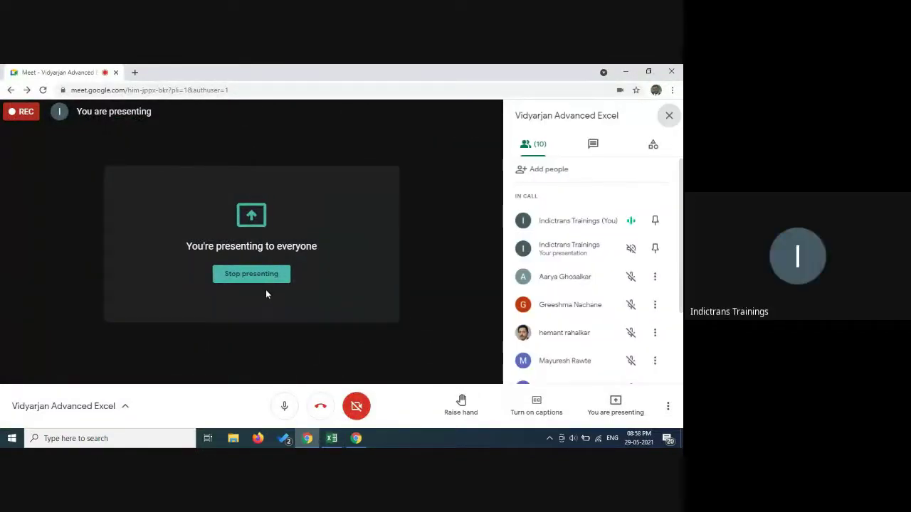
pyautogui.click(251, 274)
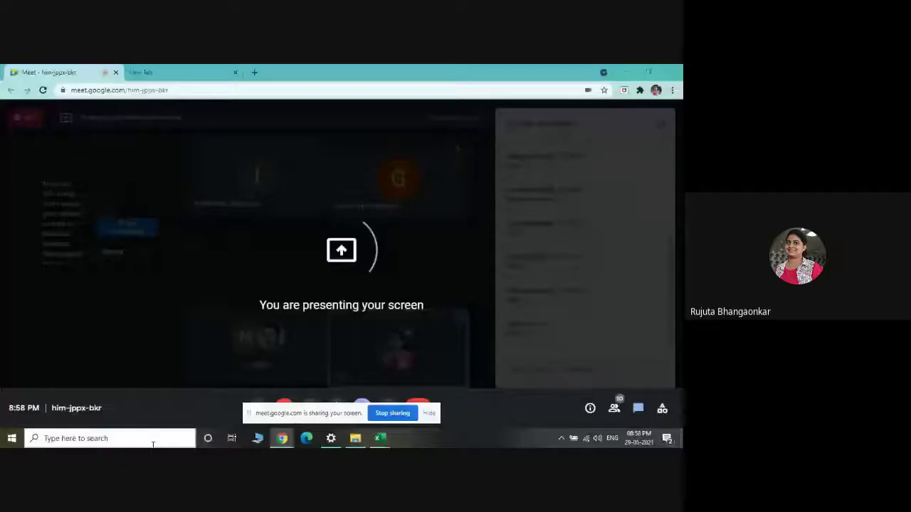
# Step: Switch to the Charts workbook in Excel, dismiss the Insert Chart dialog and deselect the data by selecting cell I4
pyautogui.moveTo(378, 439)
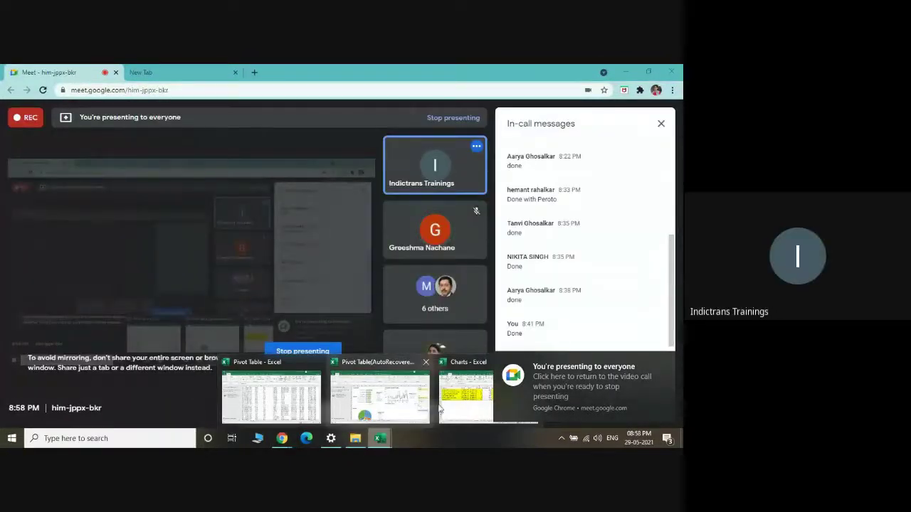
pyautogui.click(466, 395)
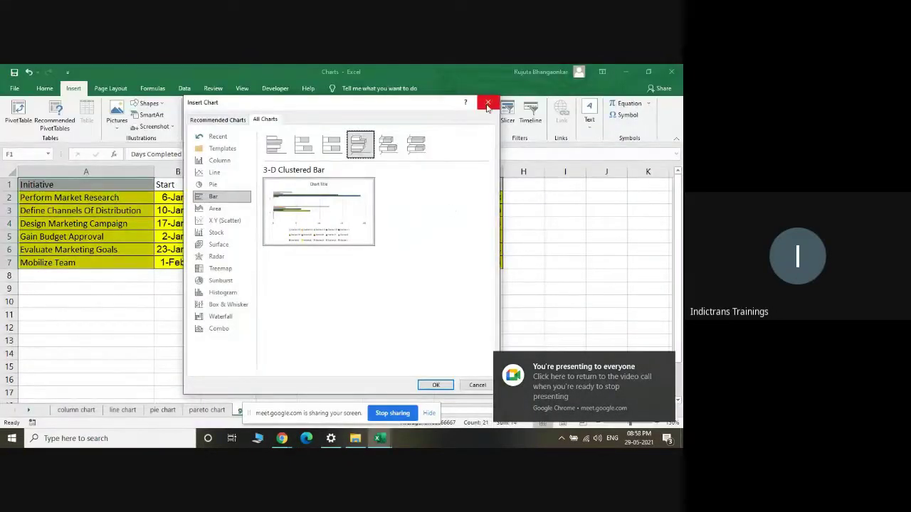
pyautogui.click(489, 102)
pyautogui.click(566, 226)
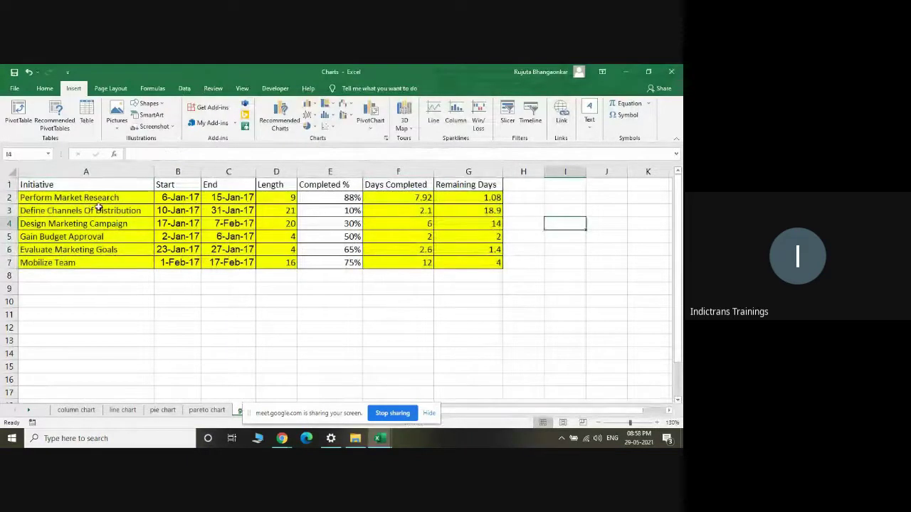
# Step: Select the Initiative range A1:A7 together with the Days Completed and Remaining Days range F1:G7
pyautogui.click(116, 189)
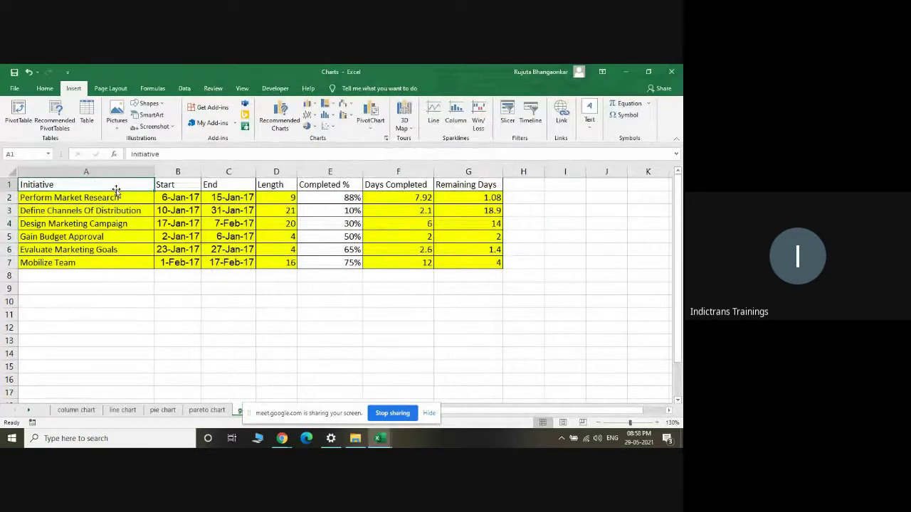
pyautogui.moveTo(124, 190); pyautogui.dragTo(124, 260)
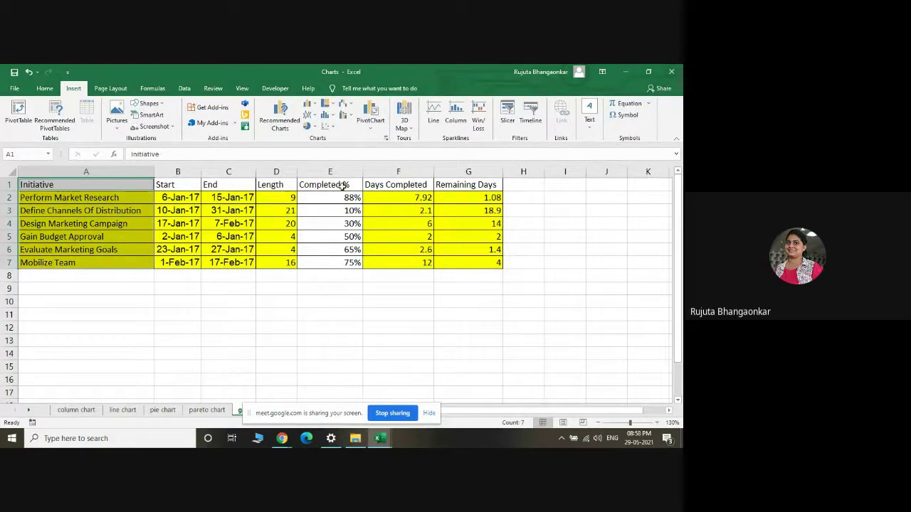
pyautogui.moveTo(381, 186); pyautogui.dragTo(460, 263)
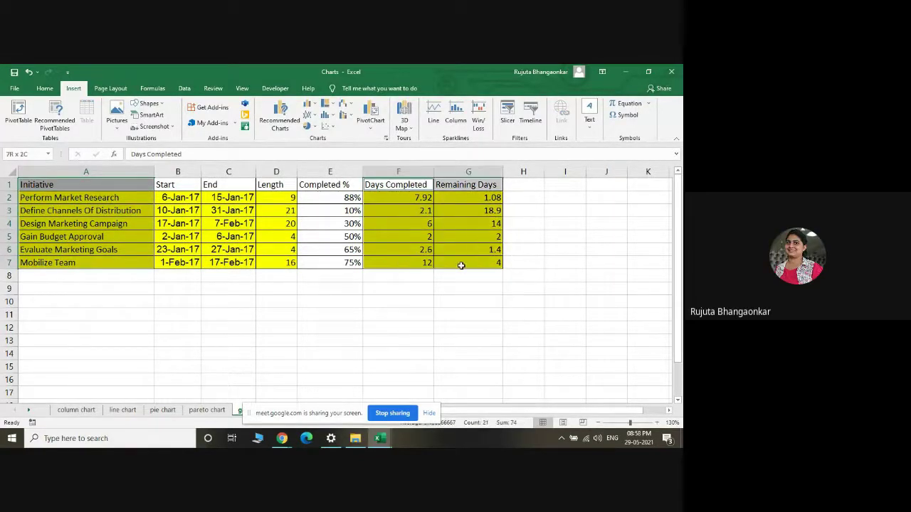
# Step: Try a 2-D Stacked Bar chart from the selected ranges and delete it from the sheet
pyautogui.click(310, 104)
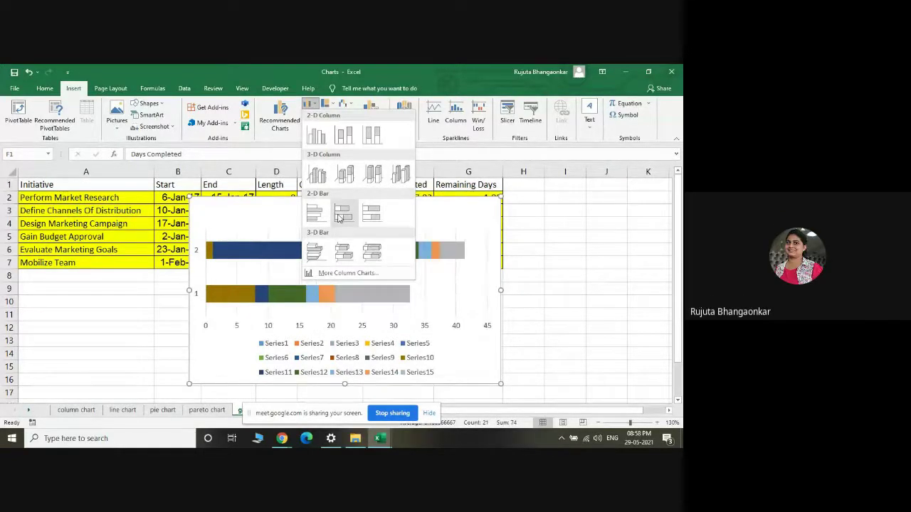
pyautogui.click(340, 217)
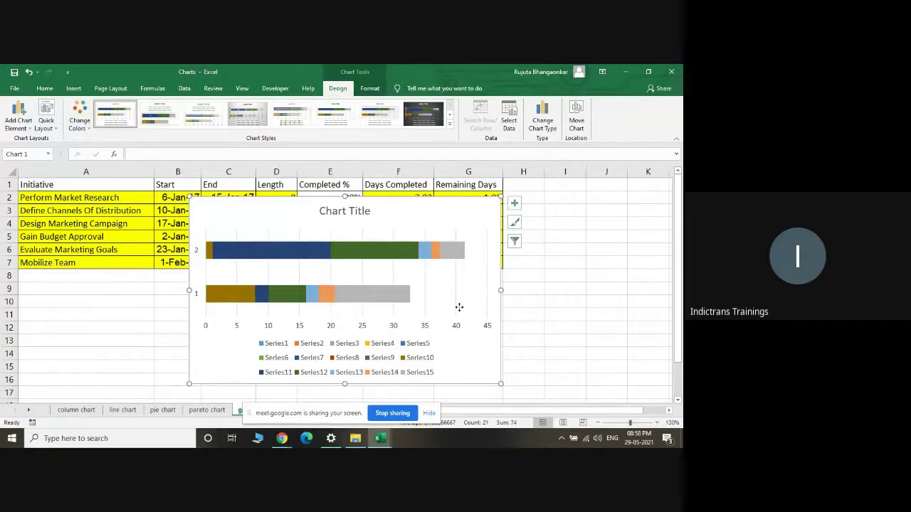
pyautogui.click(459, 309)
pyautogui.click(463, 208)
pyautogui.press('Delete')
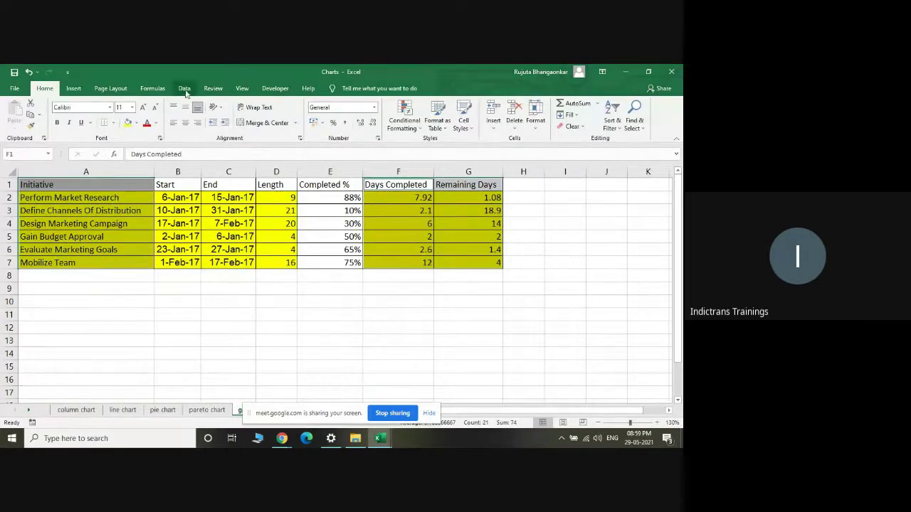
# Step: Insert a 2-D Stacked Bar chart from the selected Initiative, Days Completed and Remaining Days data
pyautogui.click(73, 90)
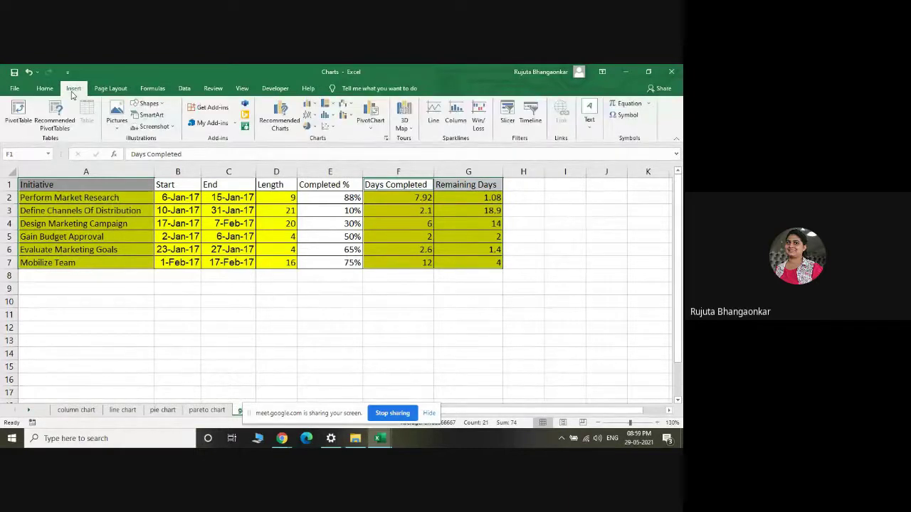
pyautogui.click(315, 108)
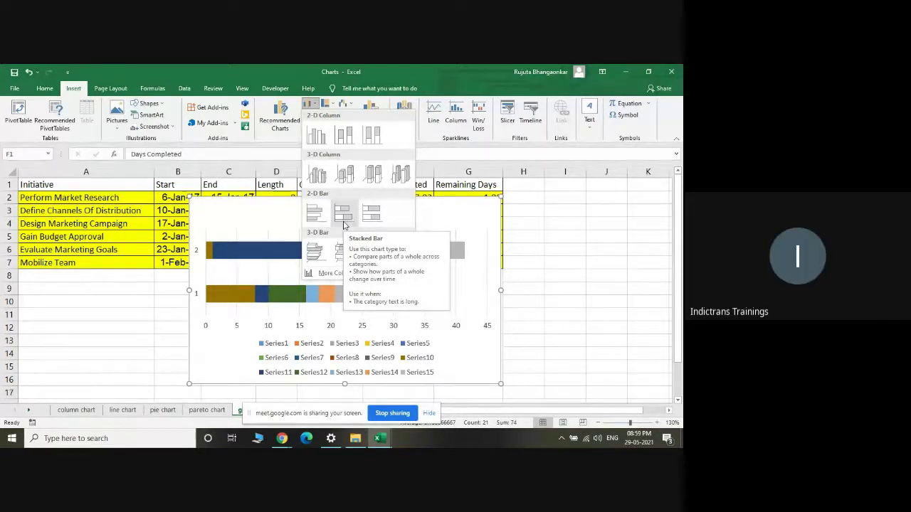
pyautogui.click(344, 224)
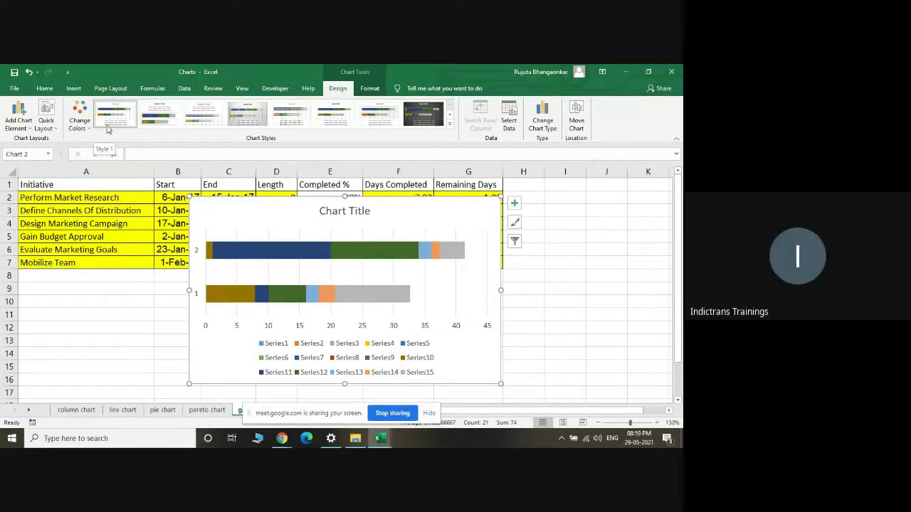
# Step: Remove every existing series, Series1 through Series15, from the chart's data source
pyautogui.click(510, 118)
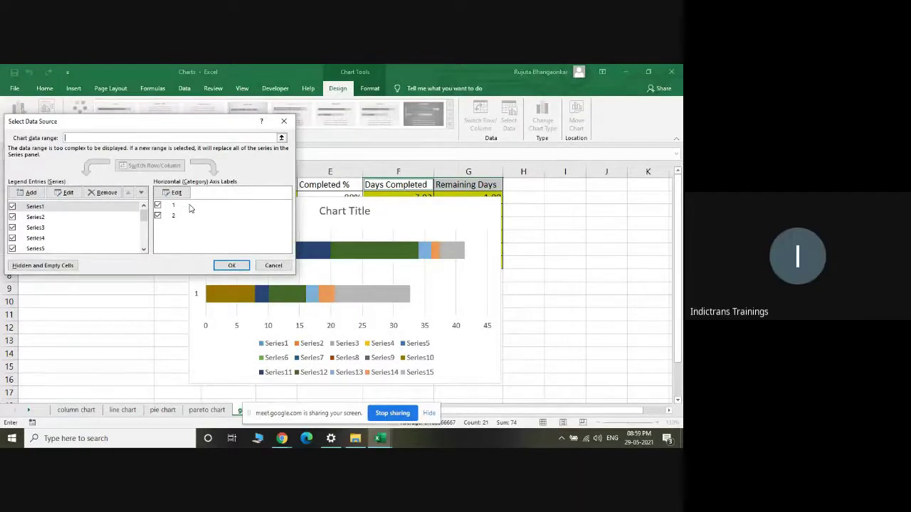
pyautogui.scroll(-3, 190, 208)
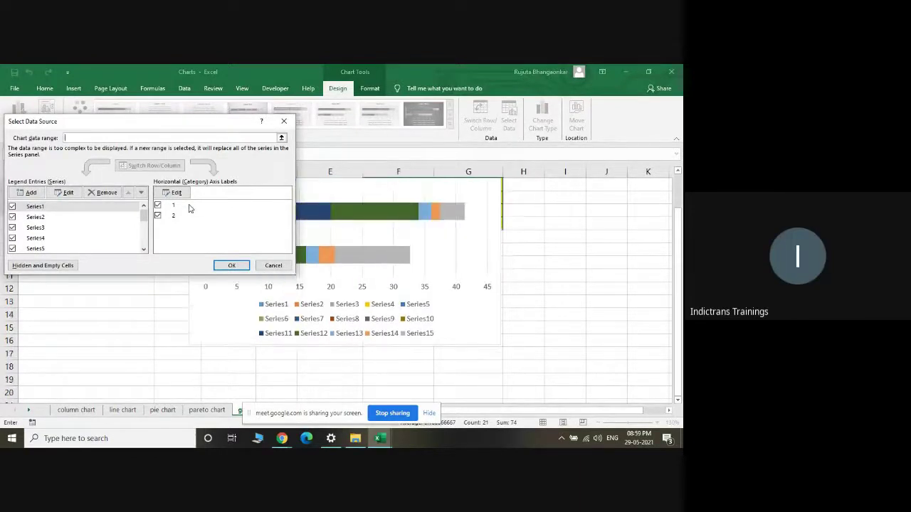
pyautogui.click(12, 206)
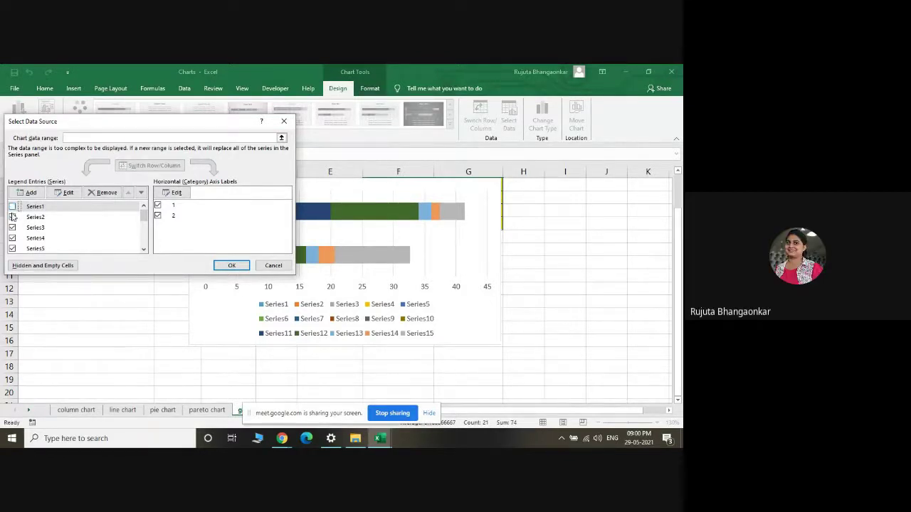
pyautogui.click(12, 217)
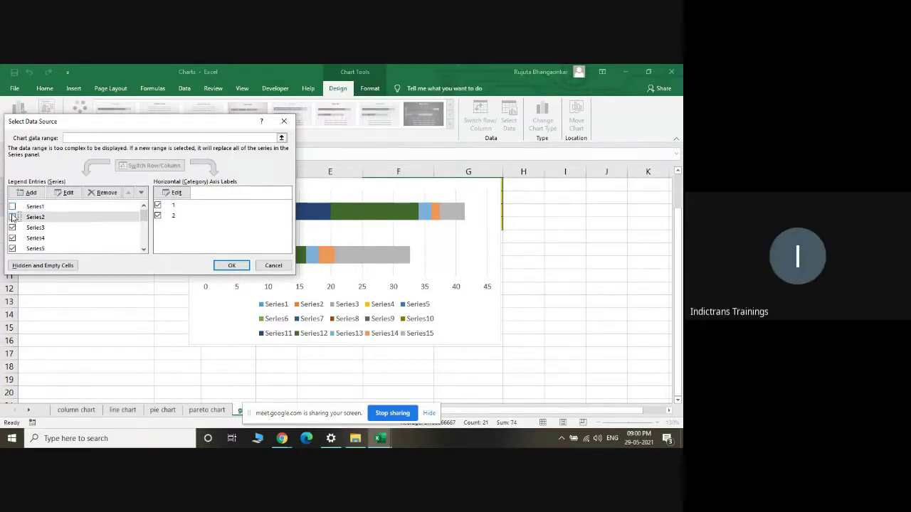
pyautogui.click(12, 206)
pyautogui.click(21, 217)
pyautogui.click(92, 192)
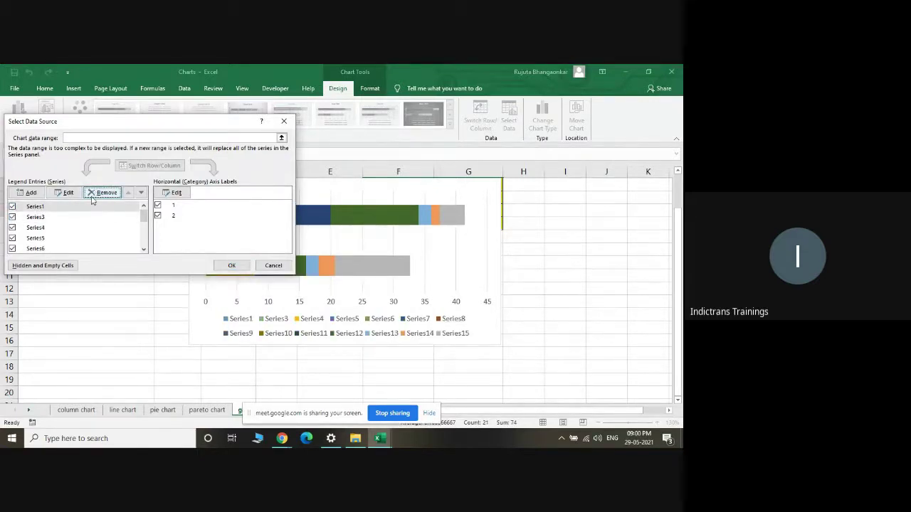
pyautogui.click(92, 193)
pyautogui.click(92, 193)
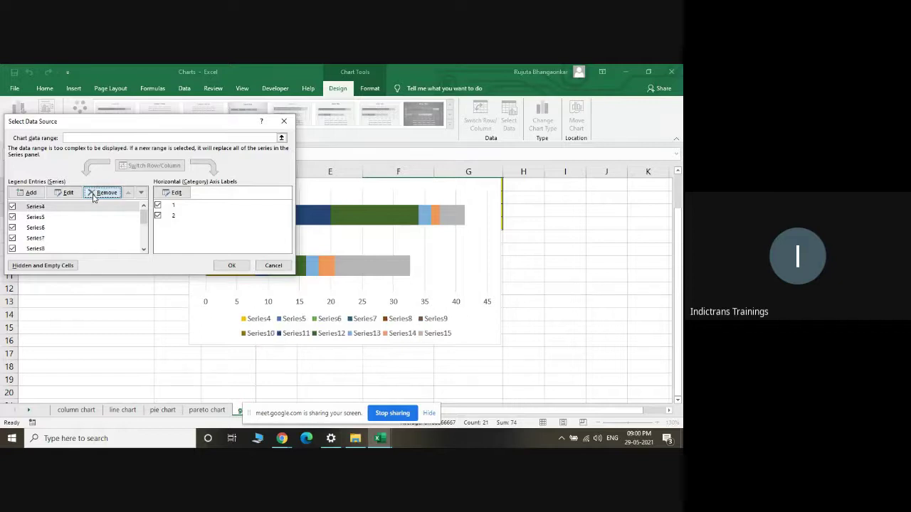
pyautogui.click(92, 193)
pyautogui.click(93, 193)
pyautogui.click(93, 193)
pyautogui.click(93, 193)
pyautogui.click(92, 193)
pyautogui.click(93, 193)
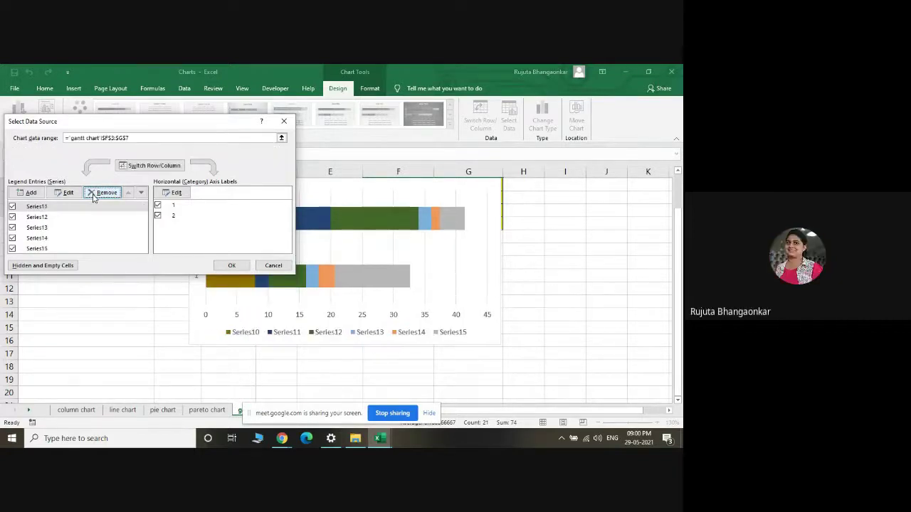
pyautogui.click(92, 193)
pyautogui.click(92, 193)
pyautogui.click(93, 193)
pyautogui.click(93, 193)
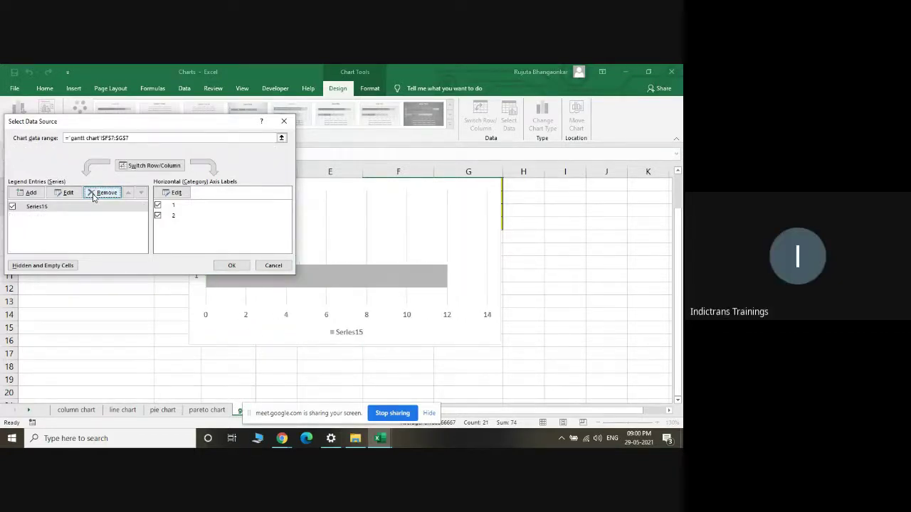
pyautogui.click(92, 193)
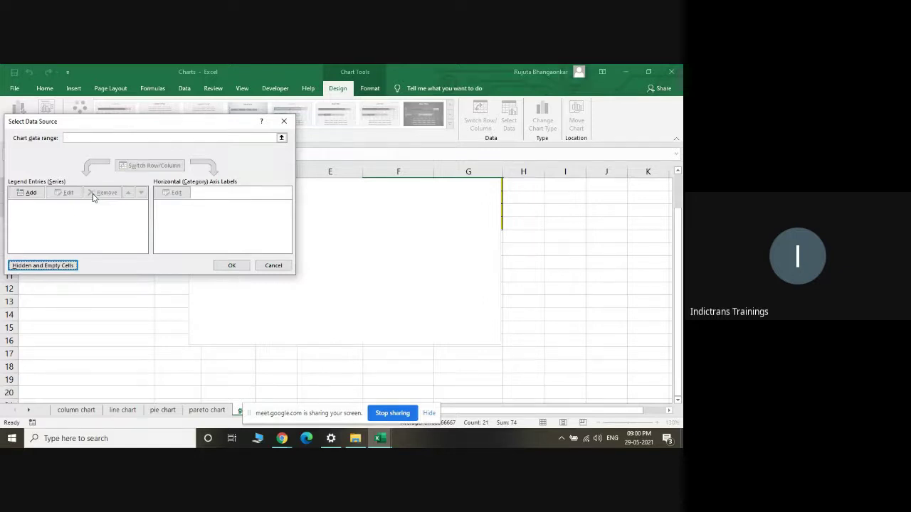
# Step: Start adding a new data series to the empty chart
pyautogui.click(30, 194)
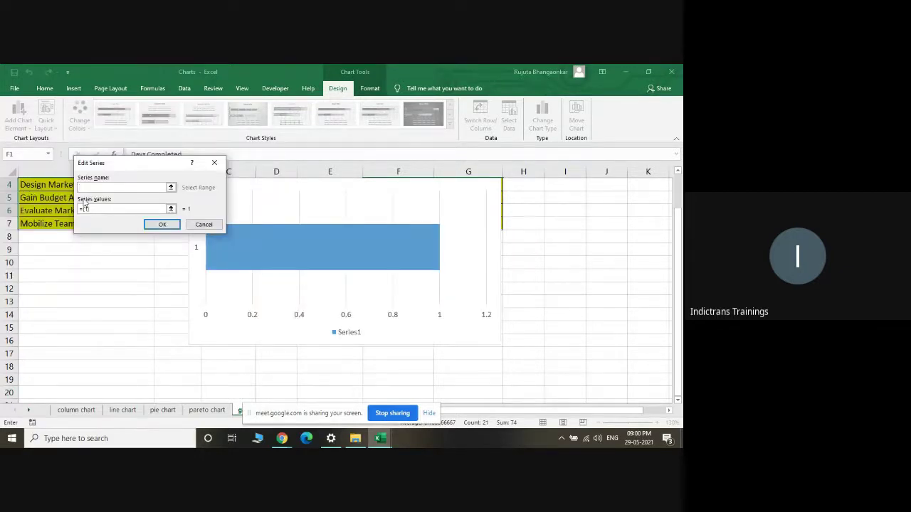
pyautogui.click(171, 188)
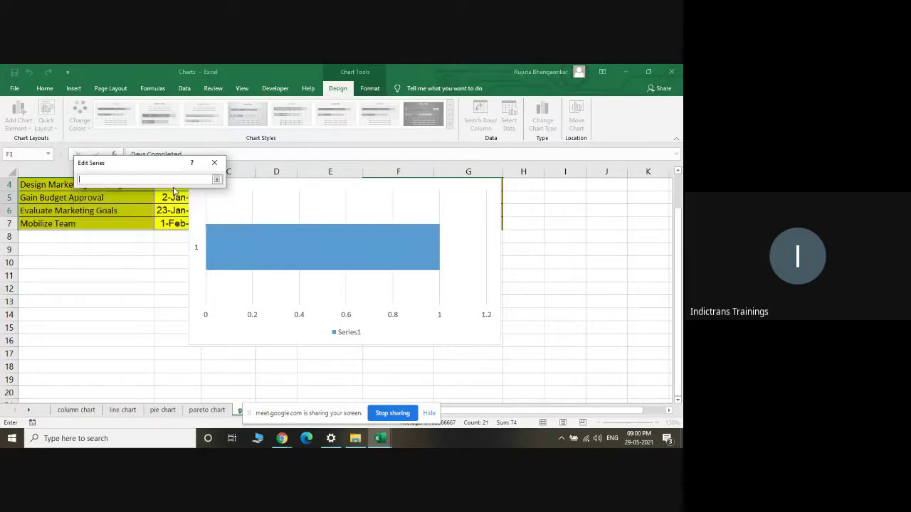
pyautogui.click(217, 180)
pyautogui.scroll(1, 260, 197)
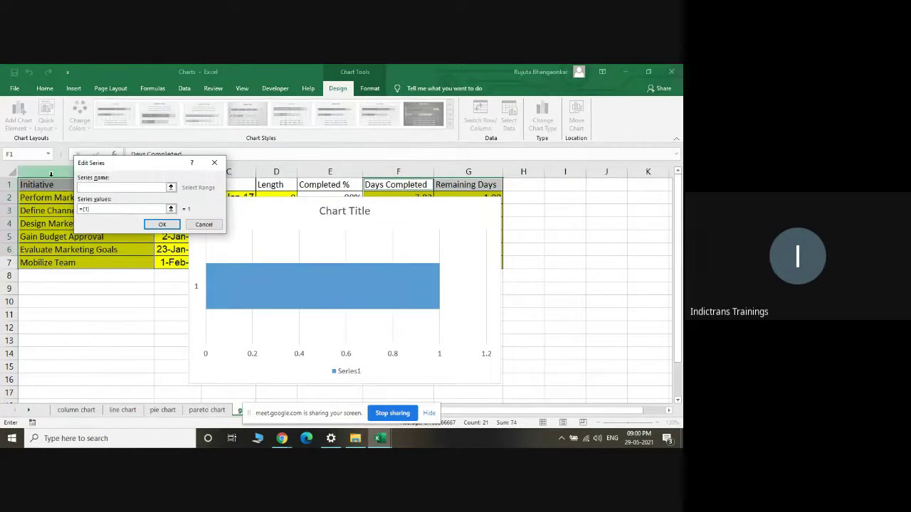
# Step: Try the Initiative range A1:A7 as the new series' name and clear the entry
pyautogui.moveTo(49, 185); pyautogui.dragTo(94, 266)
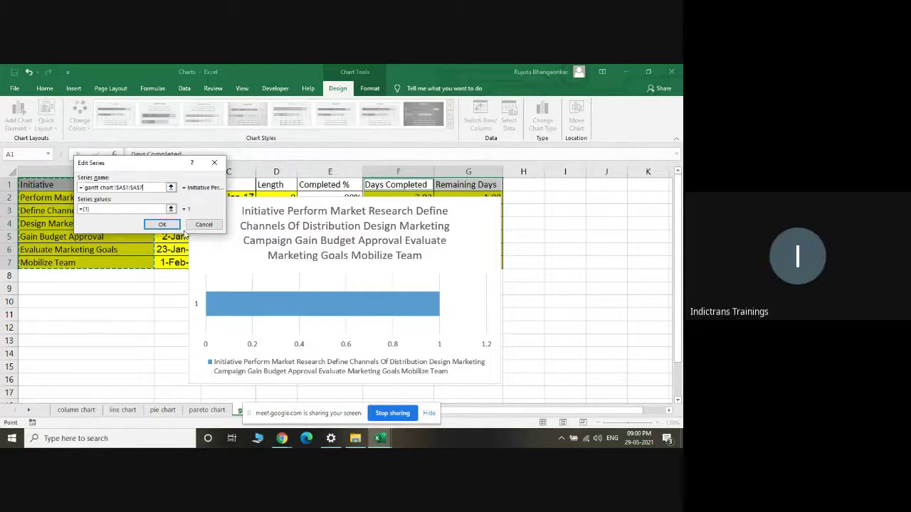
pyautogui.moveTo(141, 187); pyautogui.dragTo(64, 187)
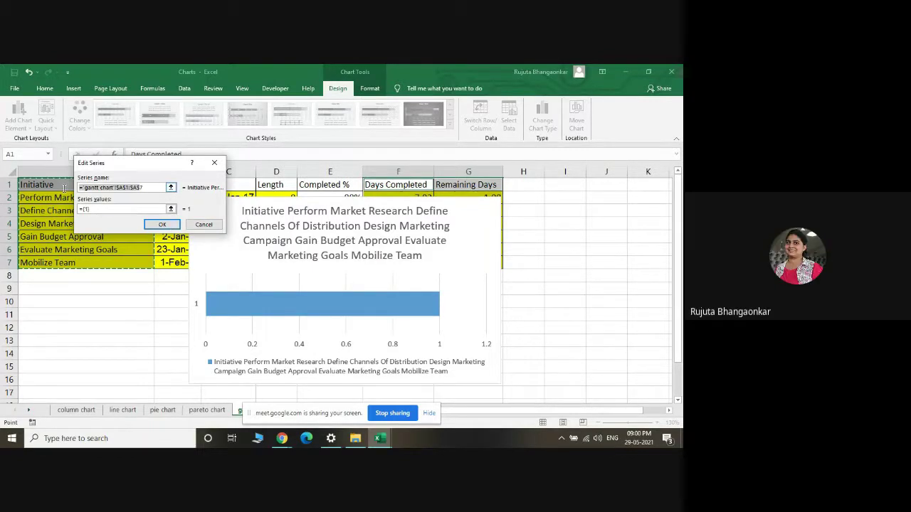
pyautogui.press('BackSpace')
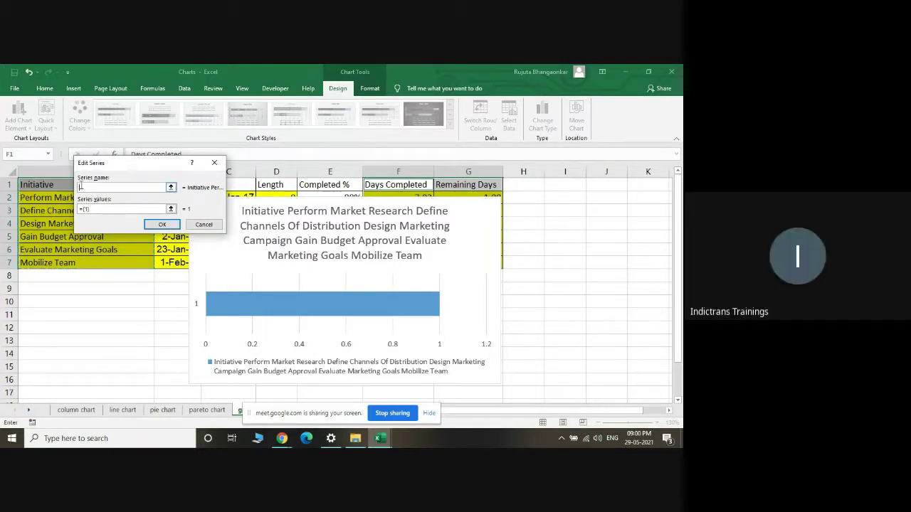
# Step: Try the start dates B2:B7 and the single cell B2 as the series name and clear the entry
pyautogui.click(171, 188)
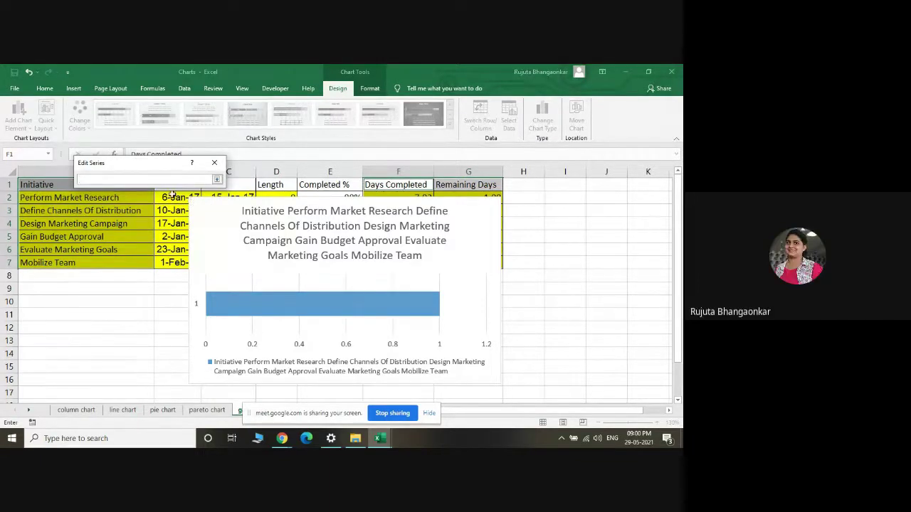
pyautogui.moveTo(171, 197); pyautogui.dragTo(170, 262)
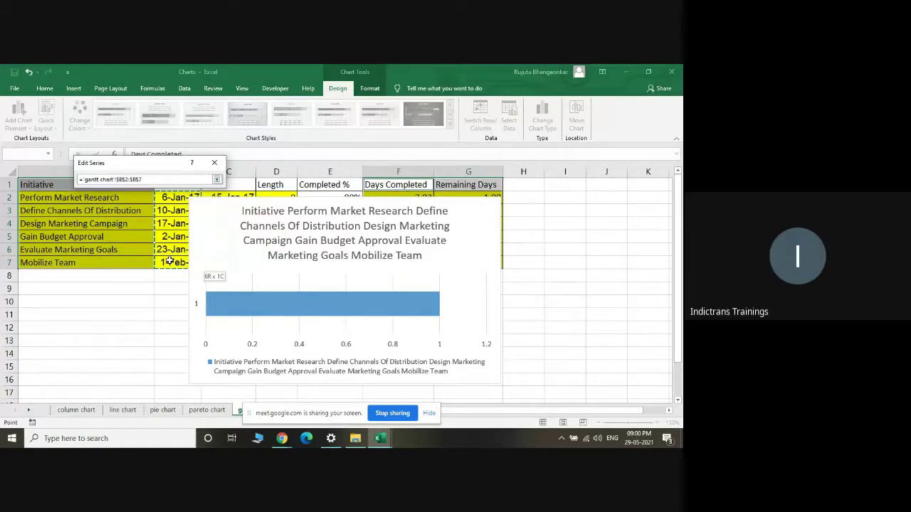
pyautogui.click(169, 197)
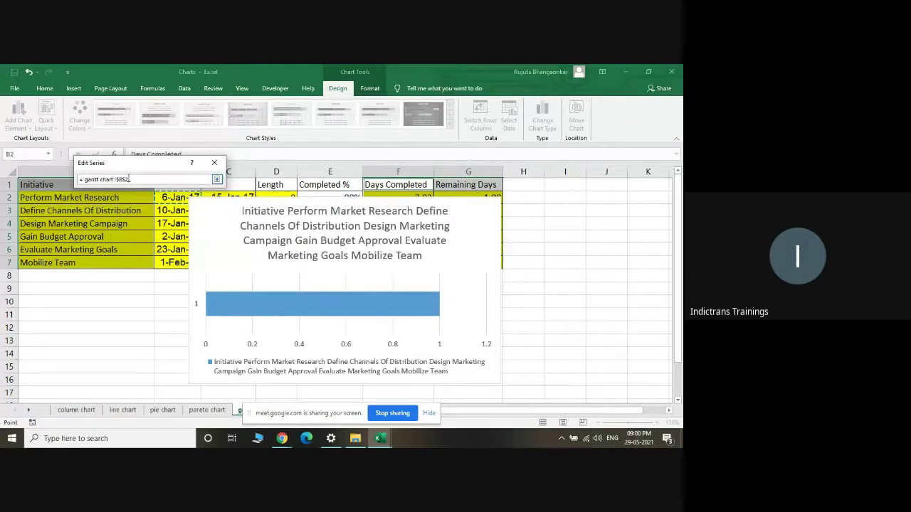
pyautogui.moveTo(129, 179); pyautogui.dragTo(68, 177)
pyautogui.press('BackSpace')
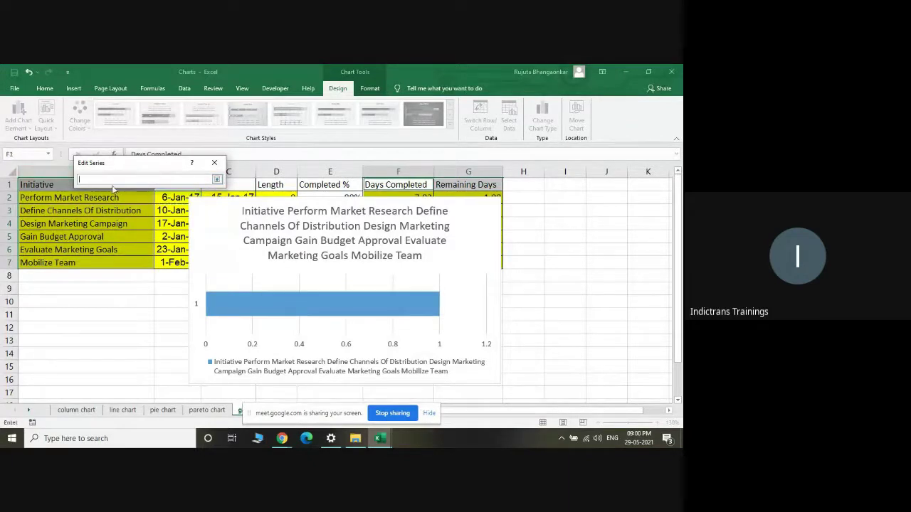
# Step: Try cell B2 as the new series' name and replace it with the Start header in cell B1
pyautogui.click(172, 197)
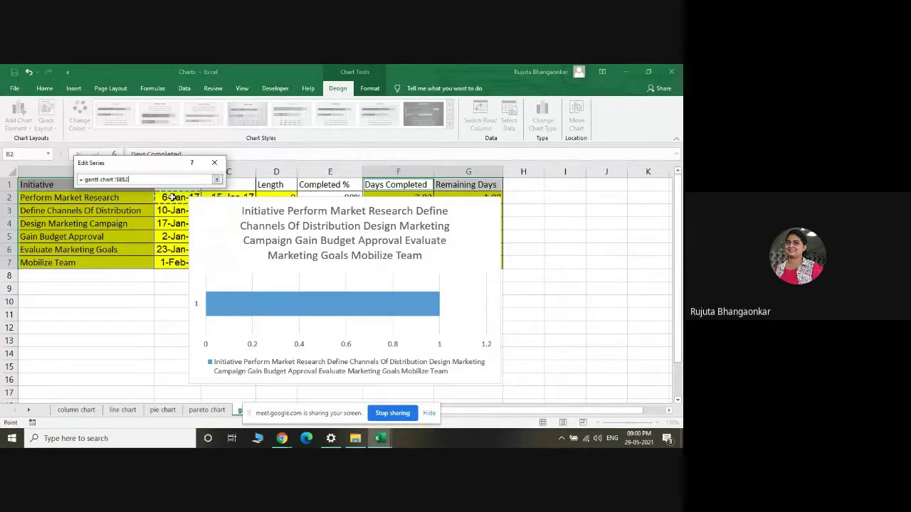
pyautogui.click(217, 179)
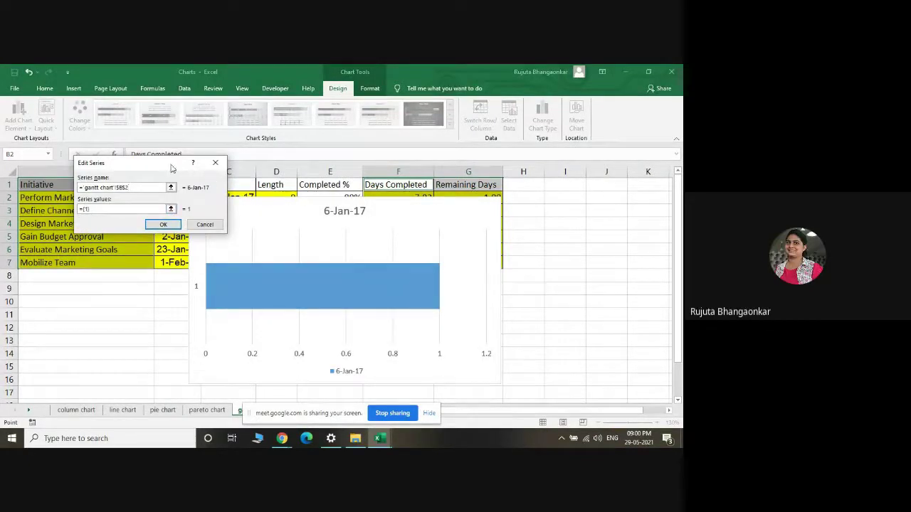
pyautogui.moveTo(171, 166); pyautogui.dragTo(482, 186)
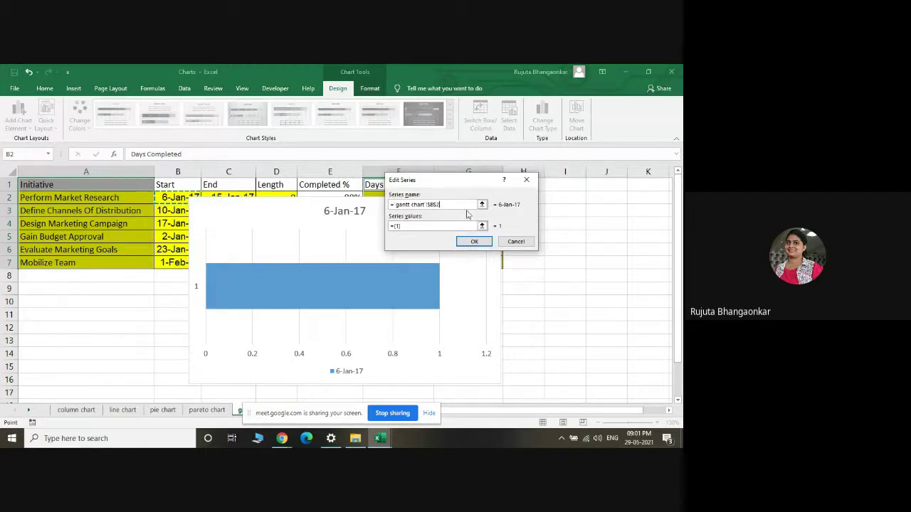
pyautogui.moveTo(440, 205); pyautogui.dragTo(365, 208)
pyautogui.click(164, 185)
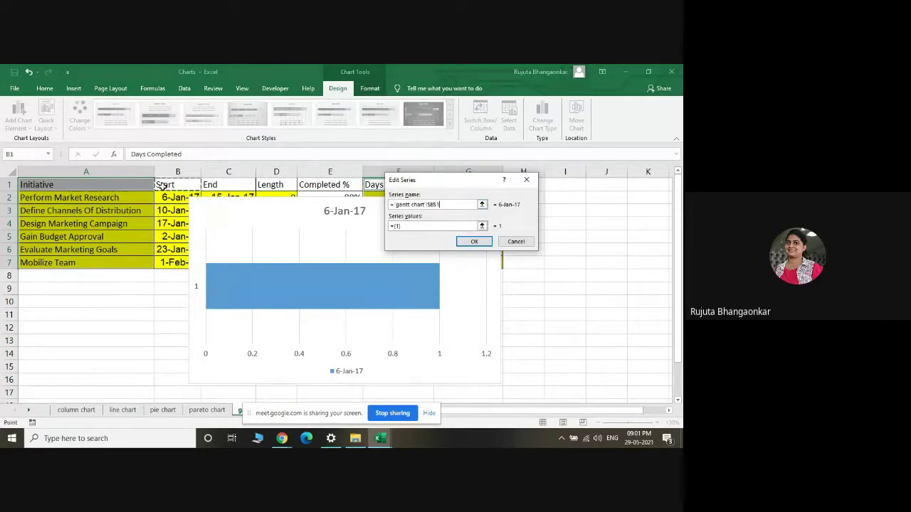
# Step: Set the new series' values to the start dates B2:B7 and accept the series
pyautogui.click(481, 227)
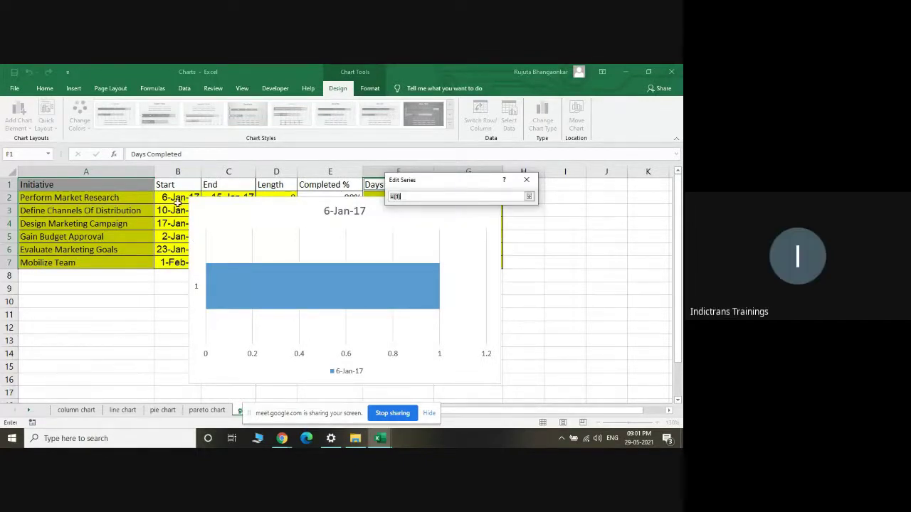
pyautogui.moveTo(178, 203); pyautogui.dragTo(180, 262)
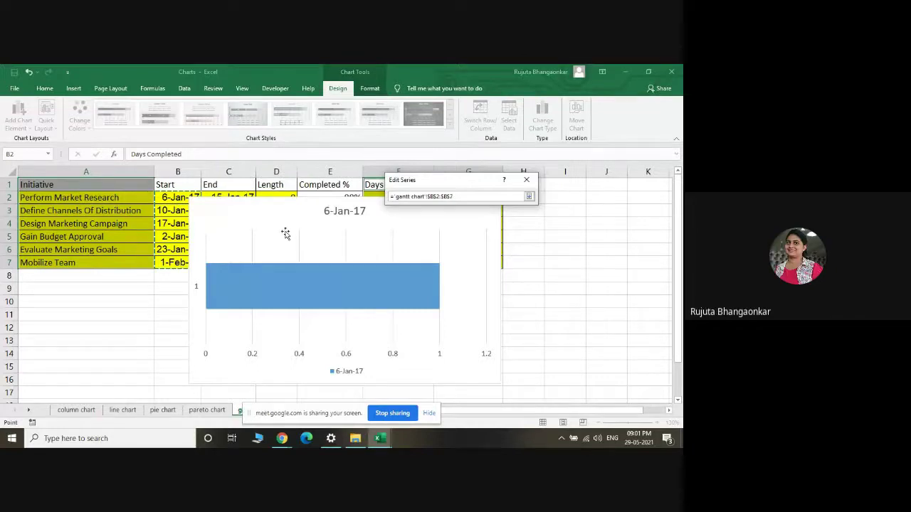
pyautogui.click(529, 196)
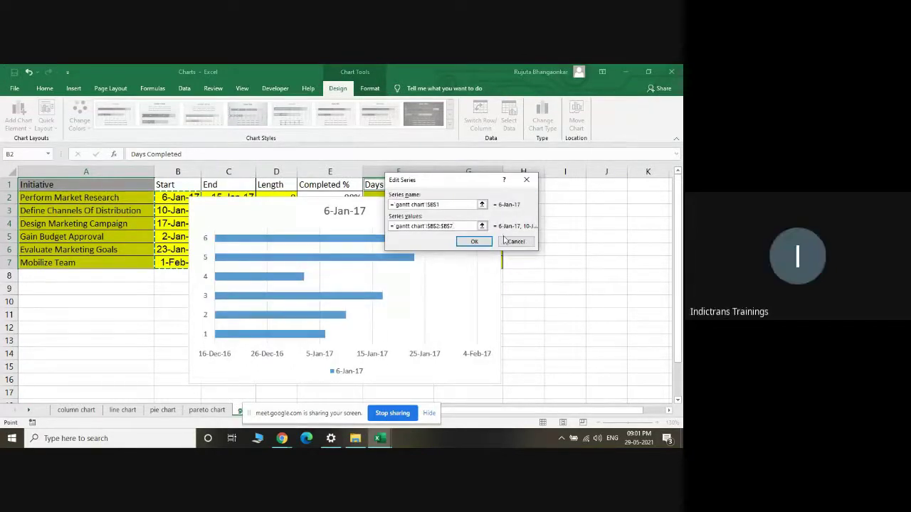
pyautogui.click(474, 243)
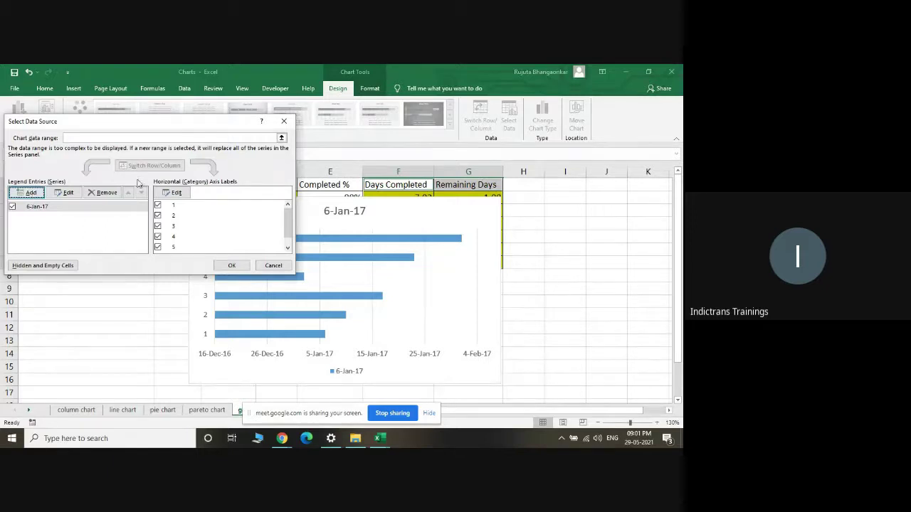
# Step: Add a second data series named from the Days Completed header in cell F1
pyautogui.click(31, 193)
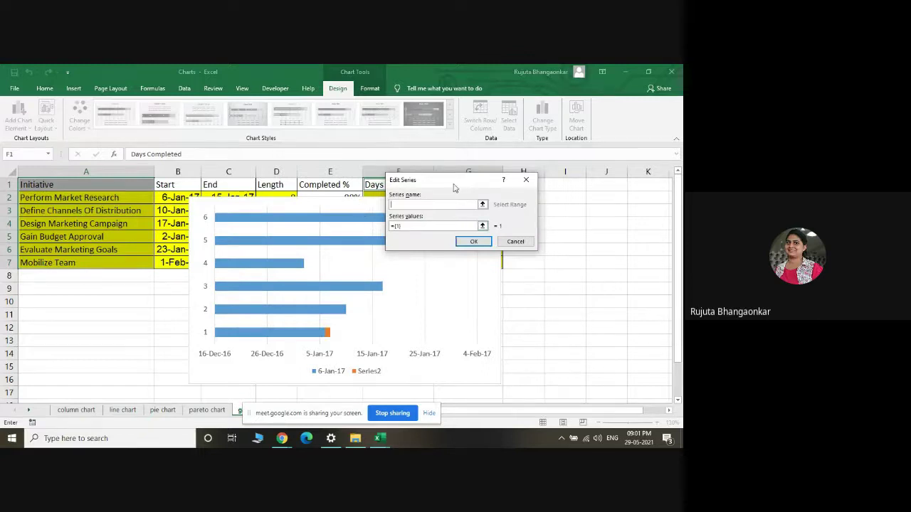
pyautogui.moveTo(451, 181); pyautogui.dragTo(557, 182)
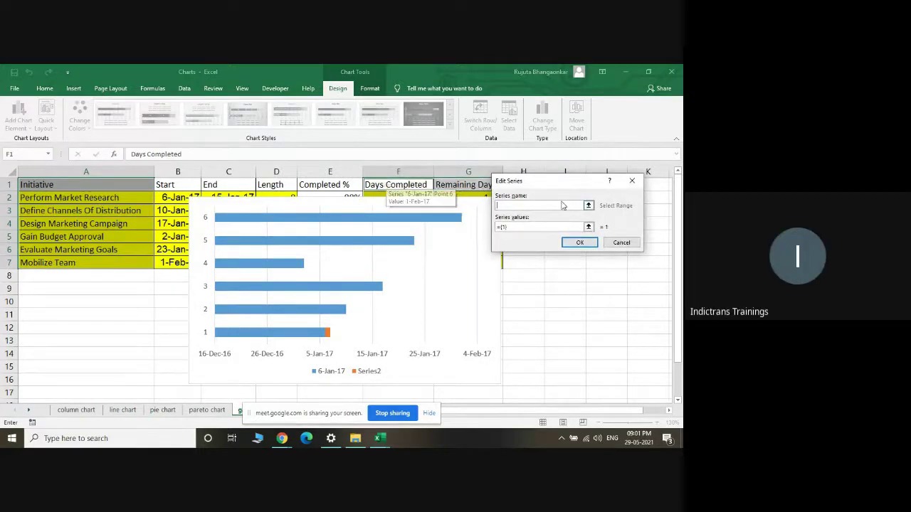
pyautogui.click(589, 205)
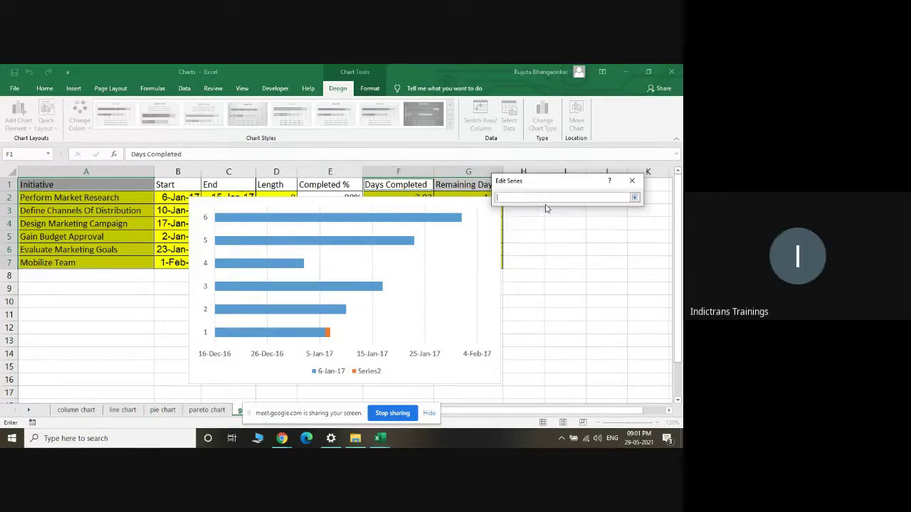
pyautogui.click(407, 187)
pyautogui.click(635, 198)
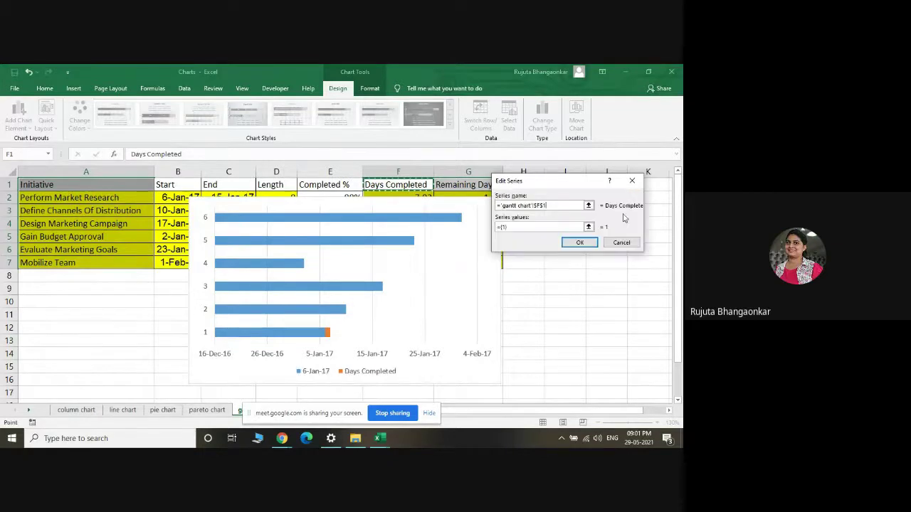
# Step: Discard the second series and all pending changes to the chart's data source
pyautogui.click(590, 219)
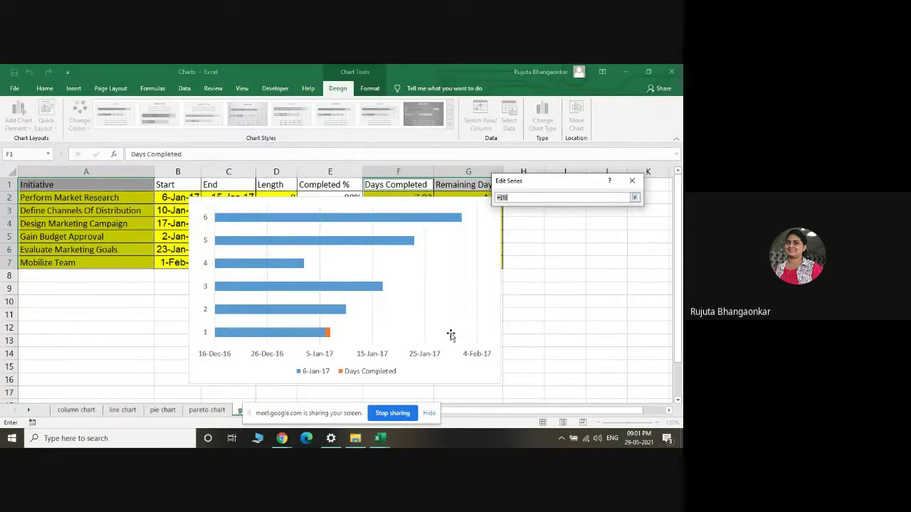
pyautogui.click(627, 182)
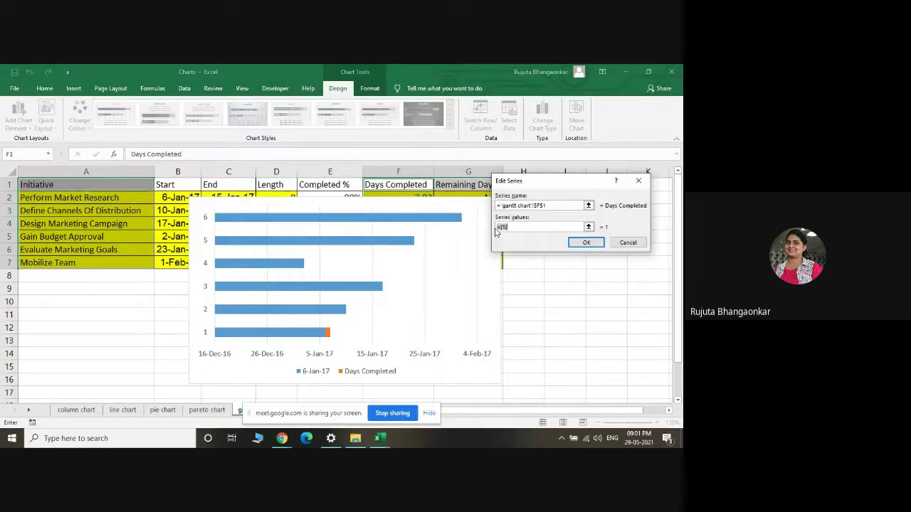
pyautogui.click(638, 181)
pyautogui.click(284, 119)
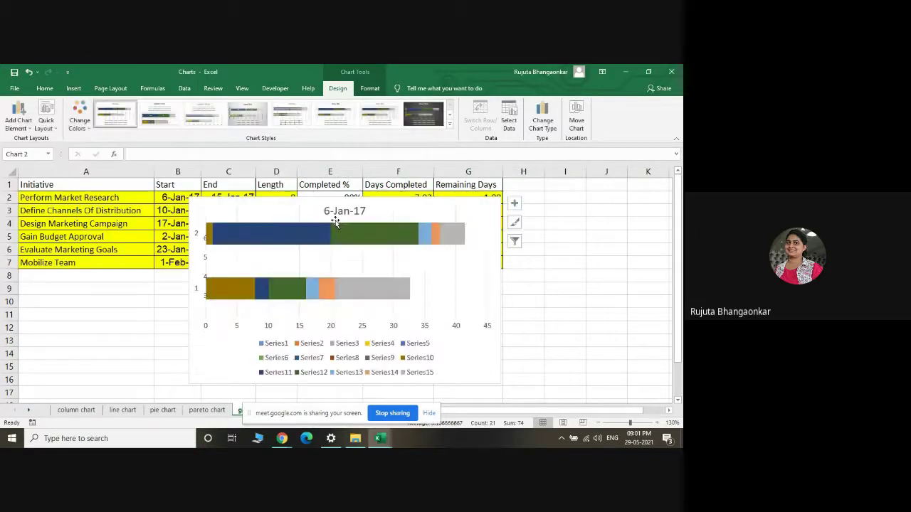
# Step: Nudge the chart's plot area slightly up and to the left, and stop sharing the screen
pyautogui.click(353, 218)
pyautogui.moveTo(353, 229); pyautogui.dragTo(340, 210)
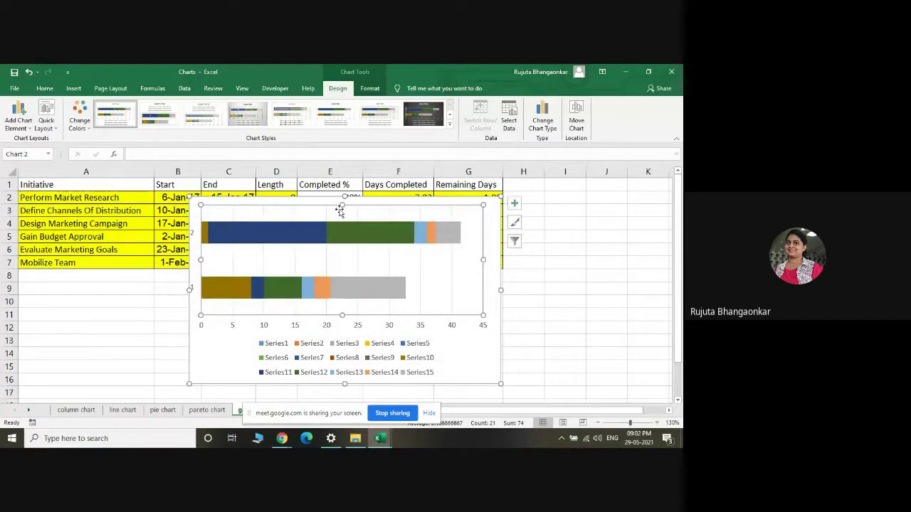
pyautogui.click(388, 420)
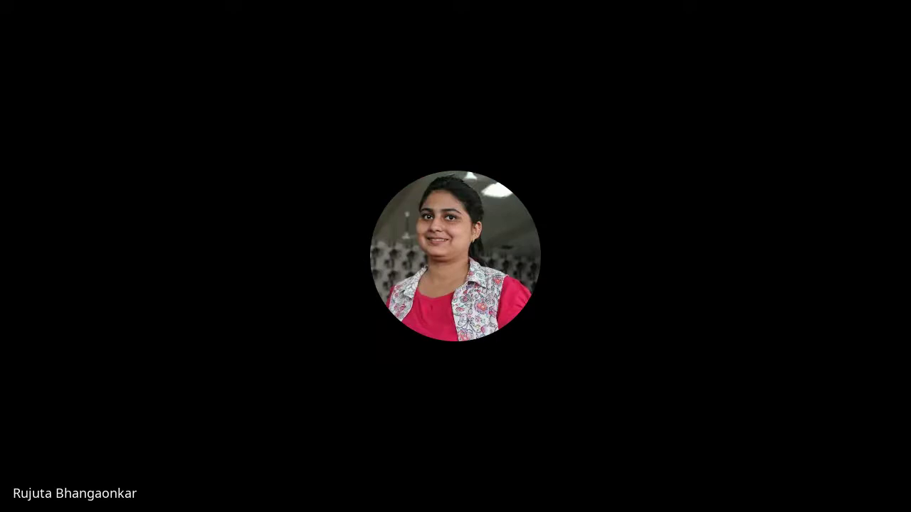
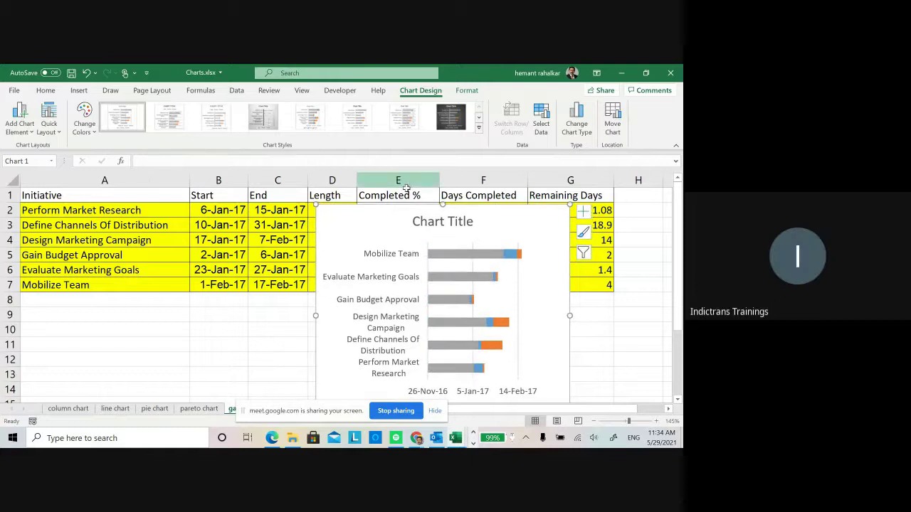
# Step: Move the participant's Gantt chart slightly up and left, and widen it on both sides
pyautogui.click(394, 180)
pyautogui.moveTo(409, 205); pyautogui.dragTo(368, 193)
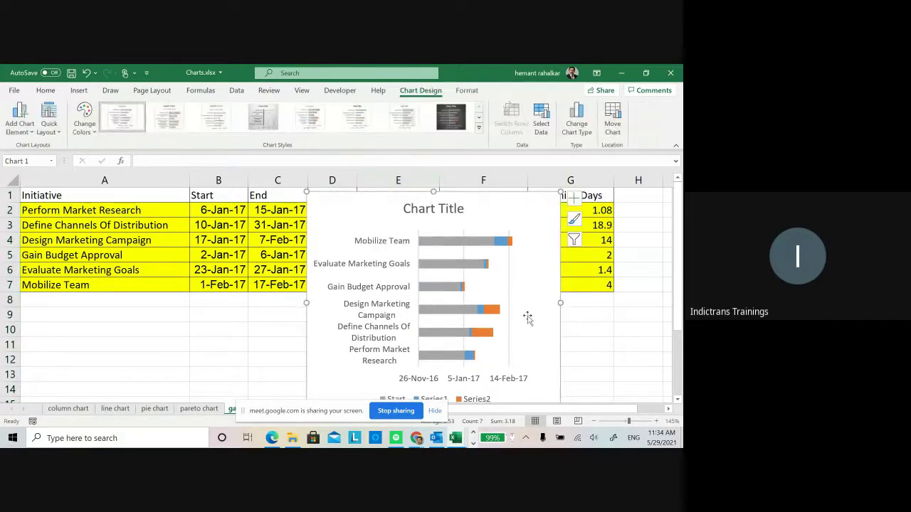
pyautogui.moveTo(561, 304); pyautogui.dragTo(607, 301)
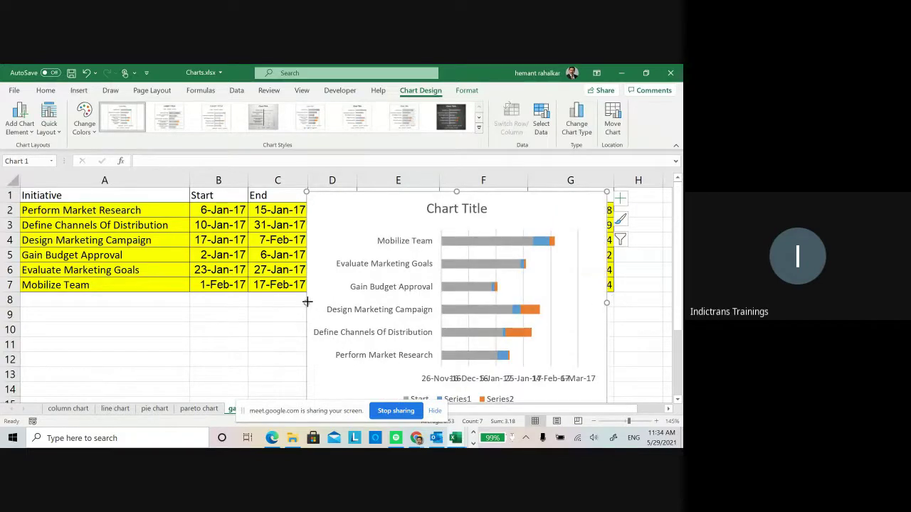
pyautogui.moveTo(306, 301); pyautogui.dragTo(271, 303)
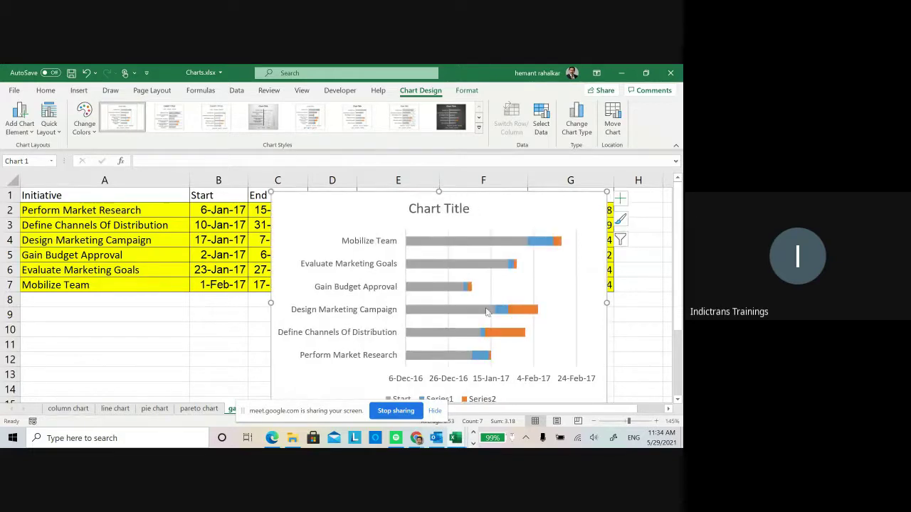
pyautogui.rightClick(472, 385)
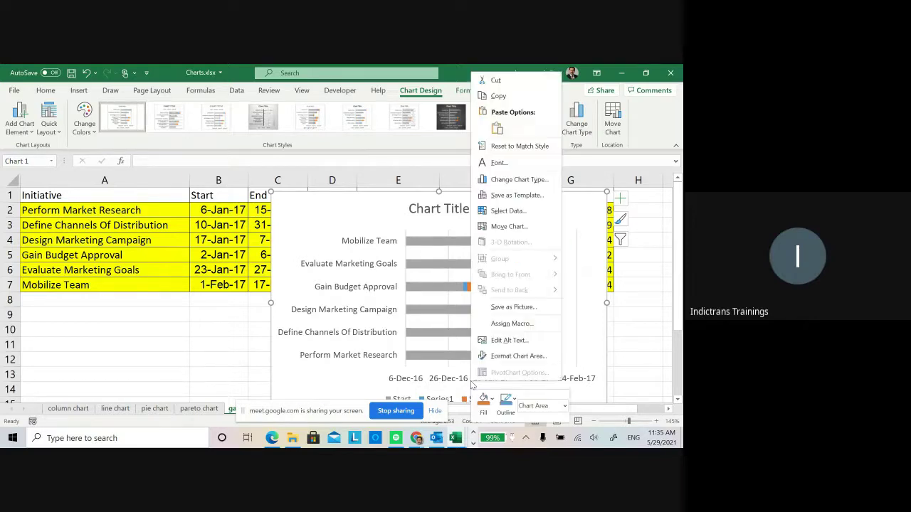
pyautogui.click(510, 358)
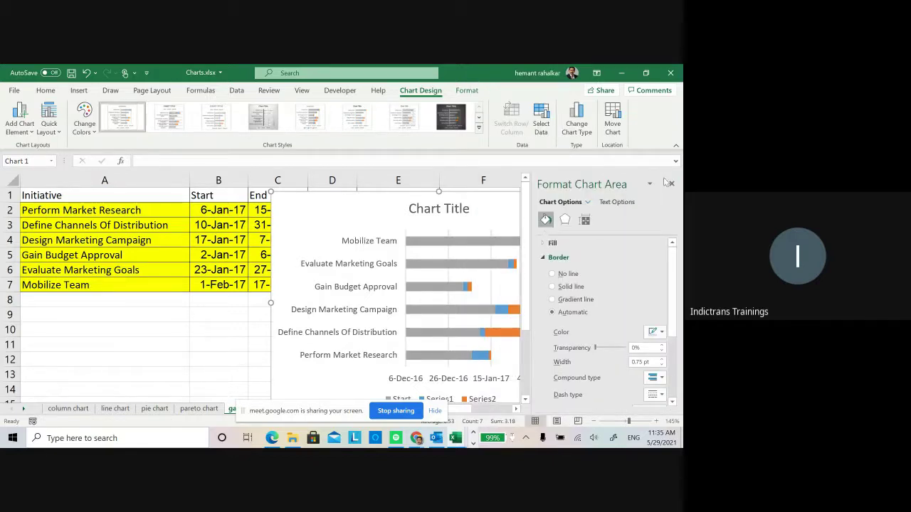
pyautogui.click(670, 183)
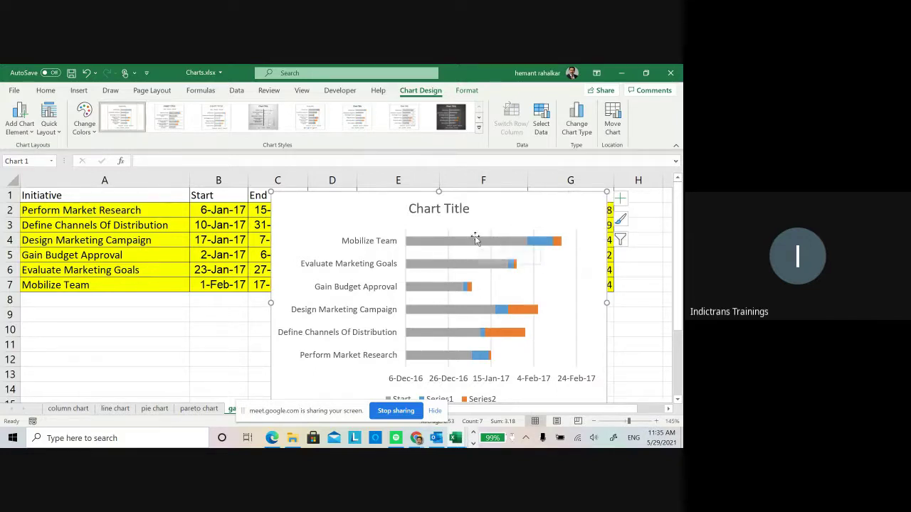
pyautogui.click(620, 201)
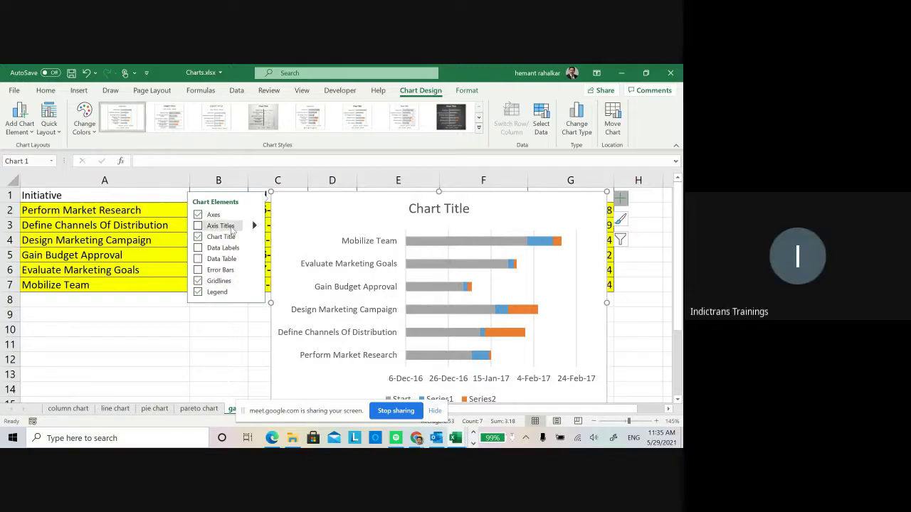
pyautogui.click(221, 225)
# Step: Set the label position of the Gantt chart's horizontal date axis to High
pyautogui.click(436, 381)
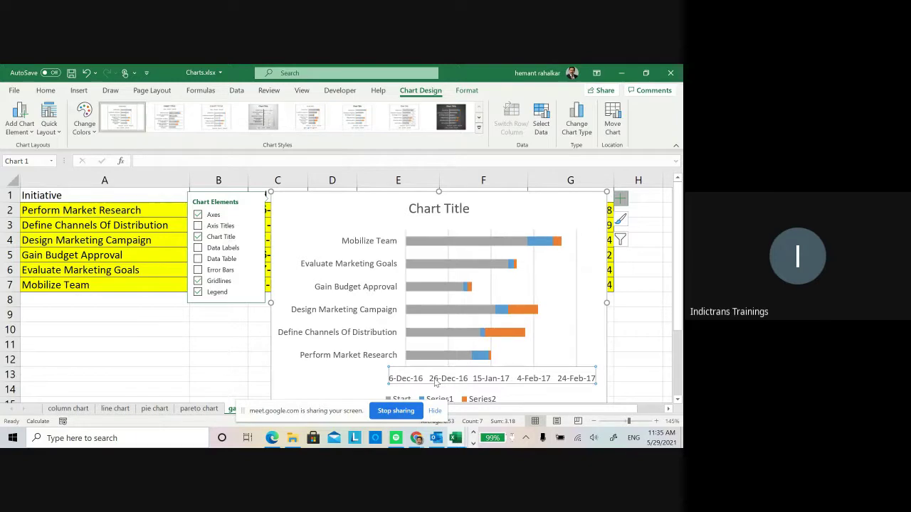
pyautogui.rightClick(436, 383)
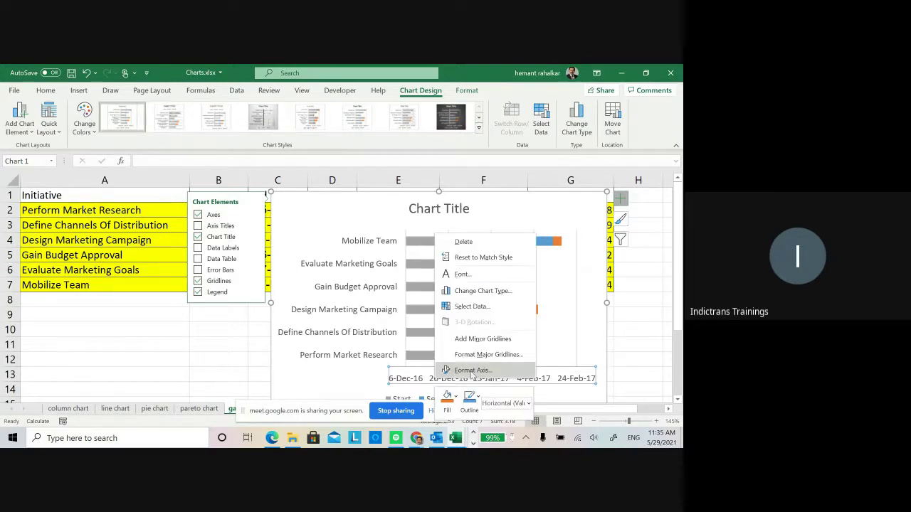
pyautogui.click(473, 371)
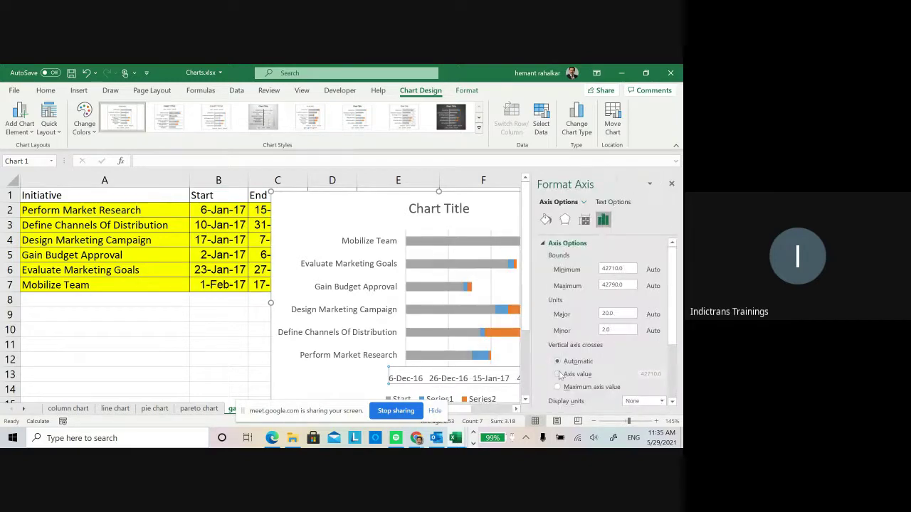
pyautogui.click(661, 401)
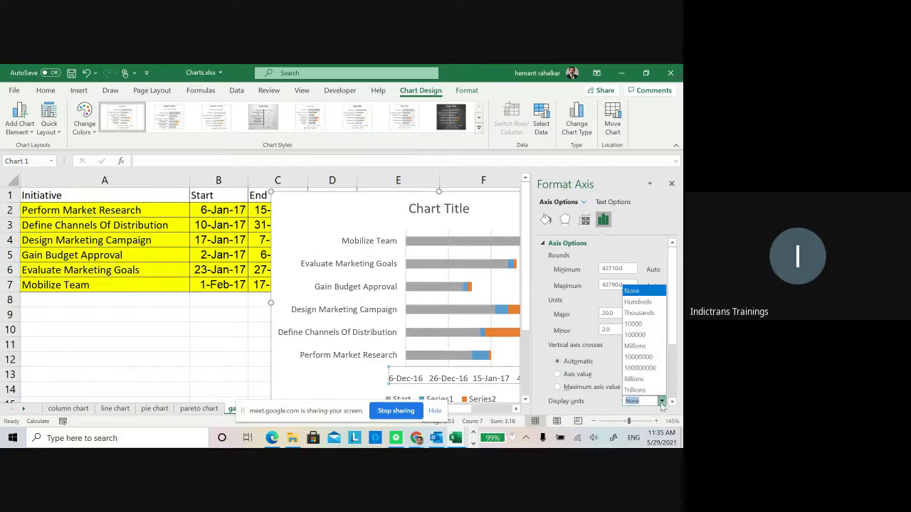
pyautogui.click(547, 366)
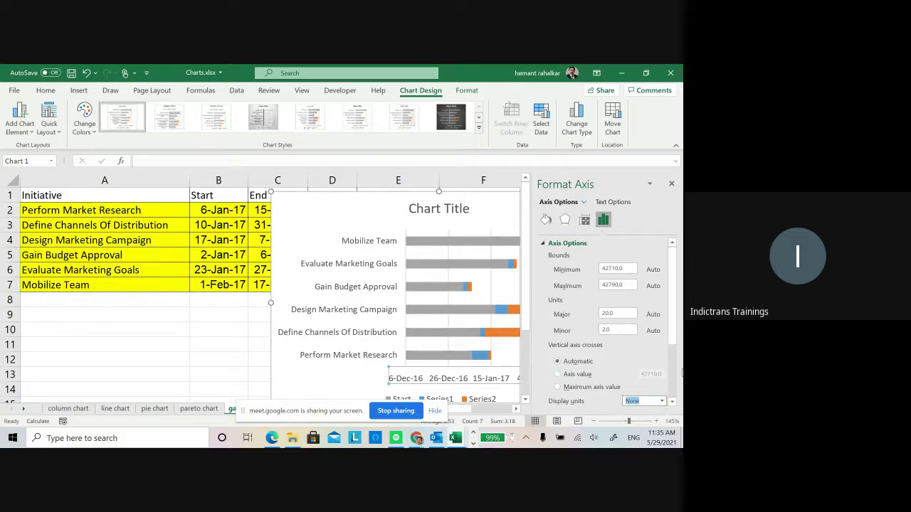
pyautogui.click(670, 356)
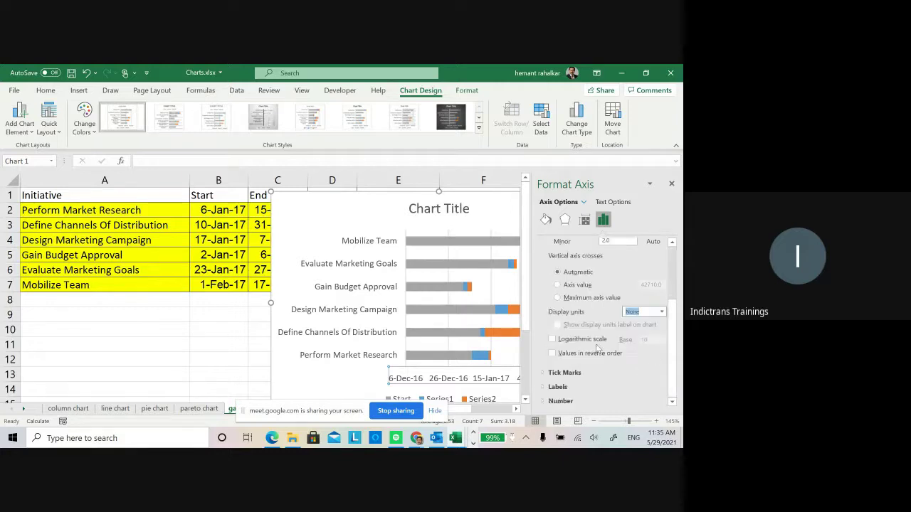
pyautogui.click(545, 388)
pyautogui.click(662, 400)
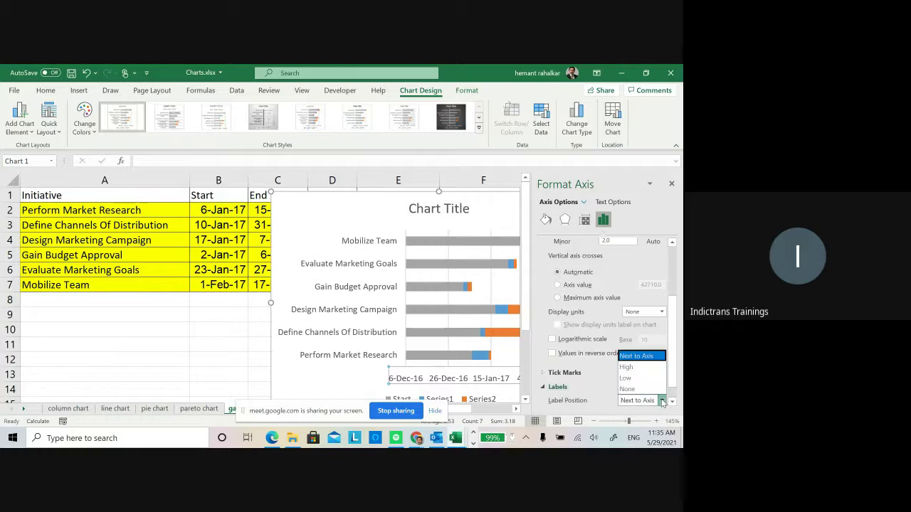
pyautogui.click(650, 368)
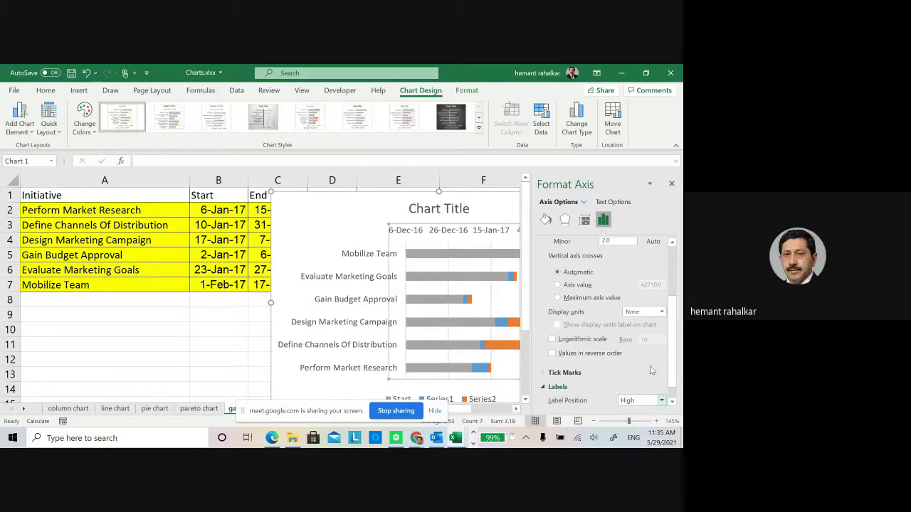
pyautogui.click(671, 184)
# Step: Make the grey Start series bars of the Gantt chart invisible by setting their fill to No Fill
pyautogui.click(620, 198)
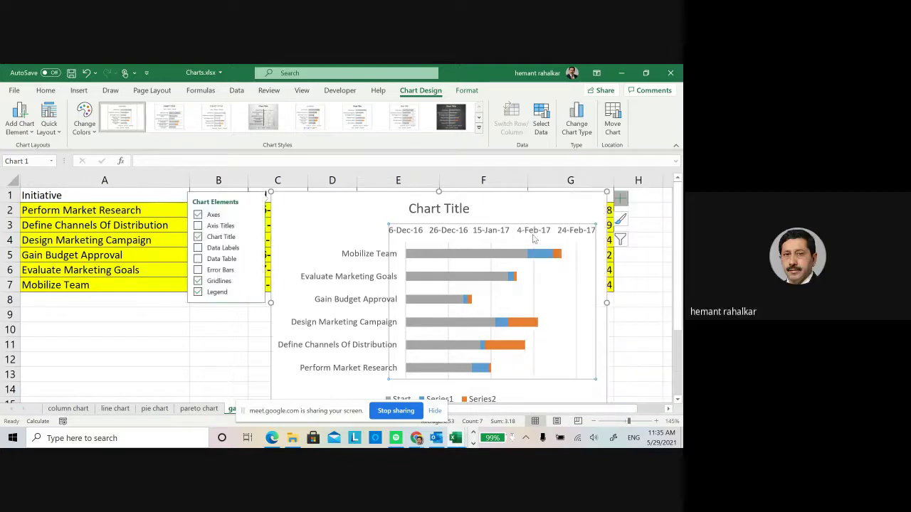
pyautogui.click(468, 257)
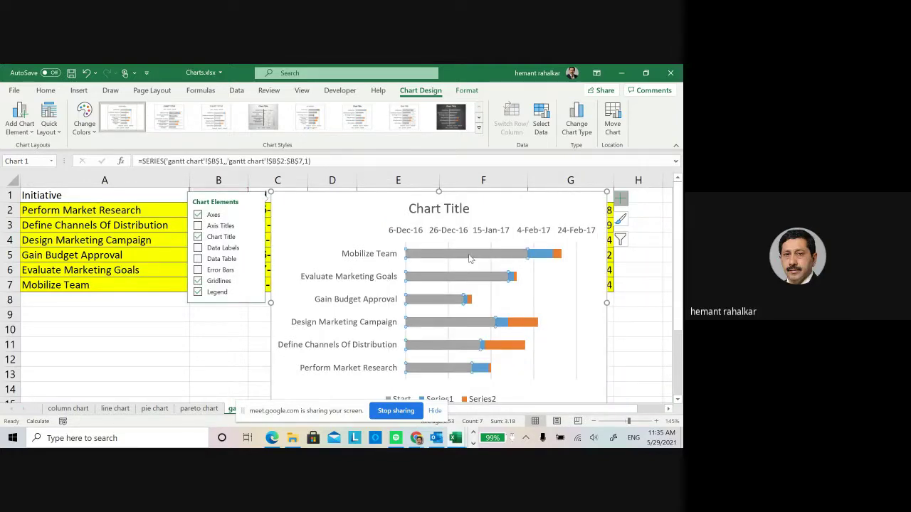
pyautogui.rightClick(469, 259)
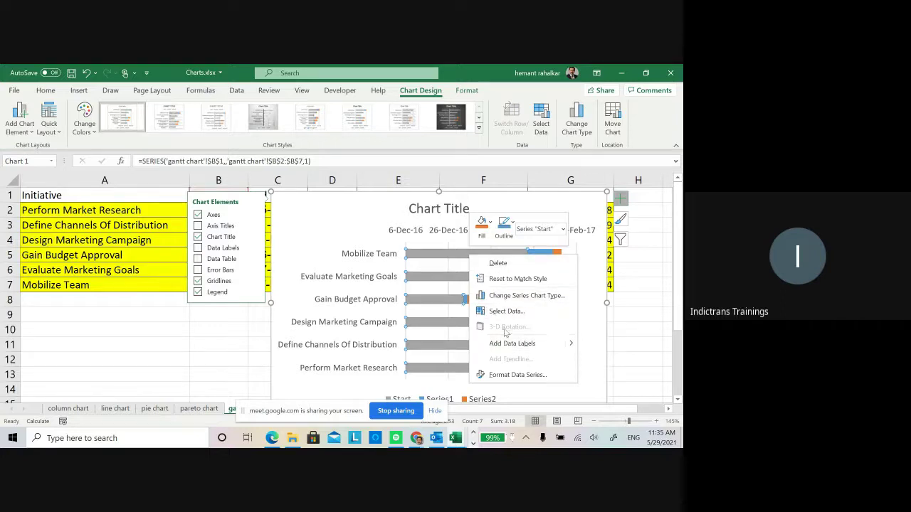
pyautogui.click(490, 225)
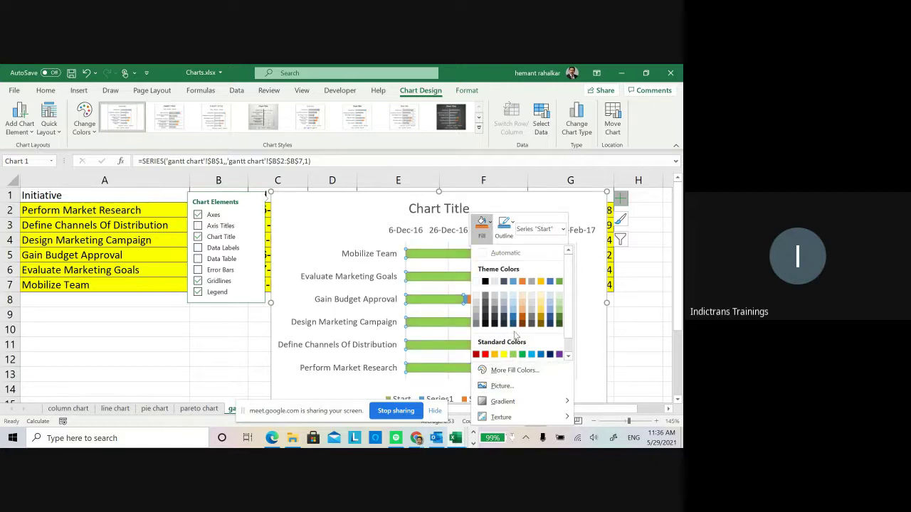
pyautogui.click(570, 347)
pyautogui.click(522, 355)
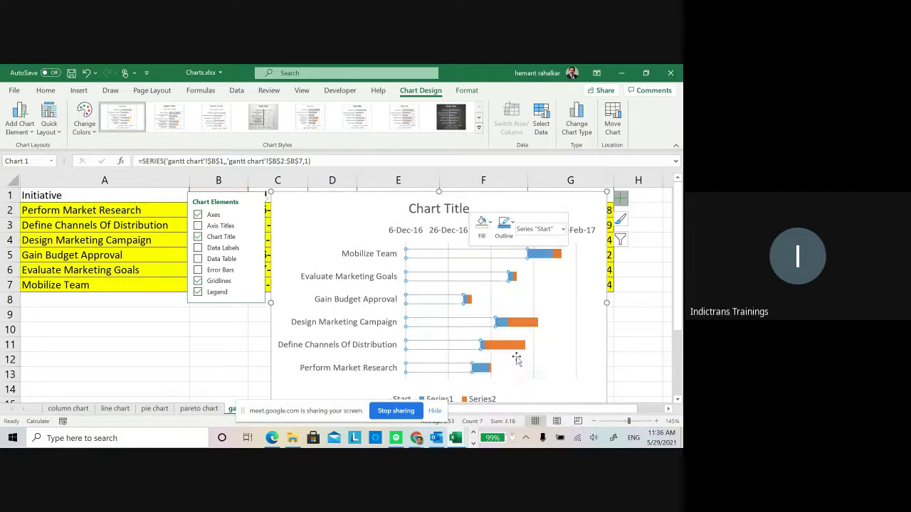
# Step: Set the Start series bars to No Outline and nudge the whole chart slightly up and to the left
pyautogui.click(543, 256)
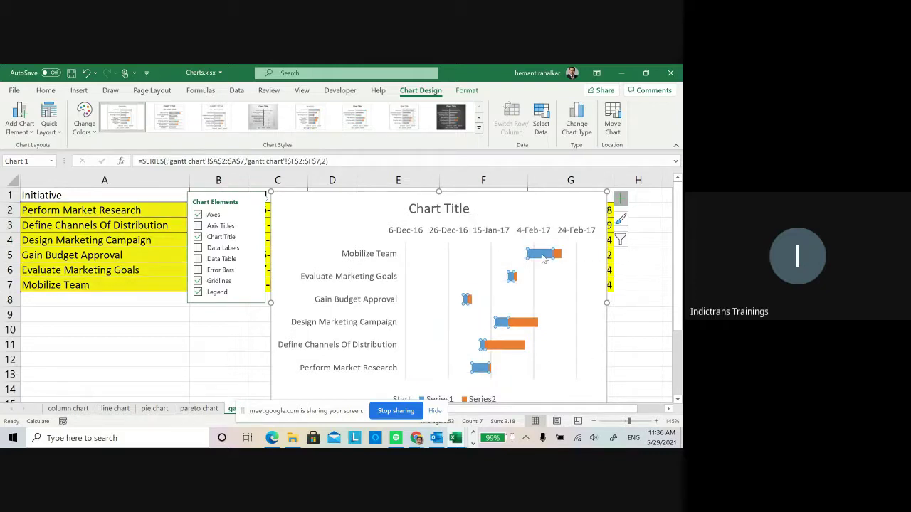
pyautogui.click(482, 253)
pyautogui.click(474, 258)
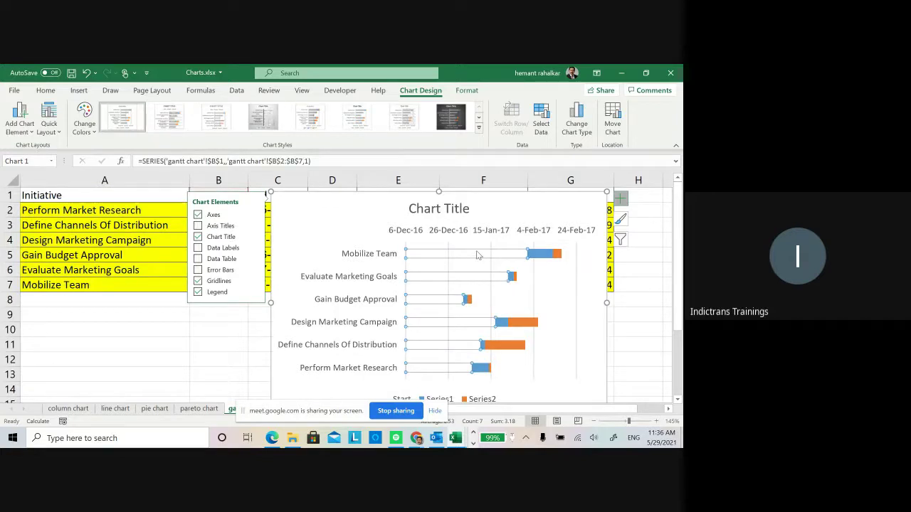
pyautogui.rightClick(478, 256)
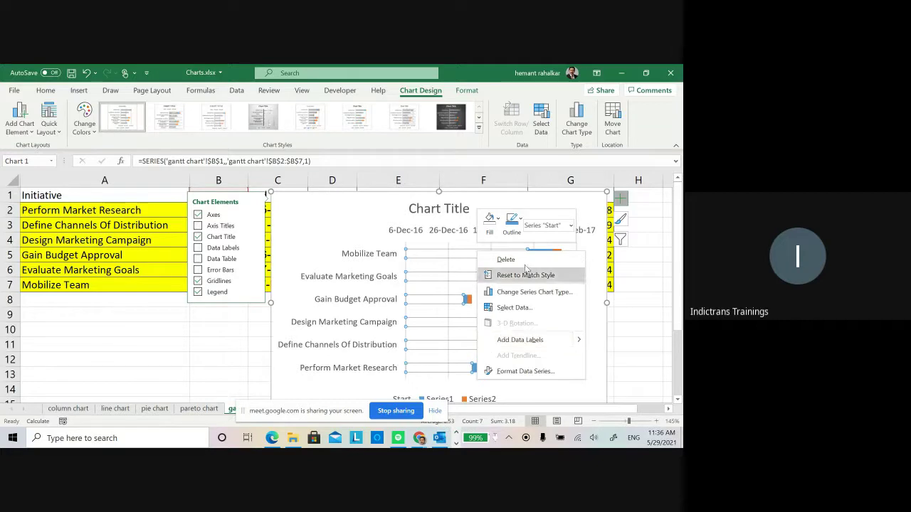
pyautogui.click(520, 231)
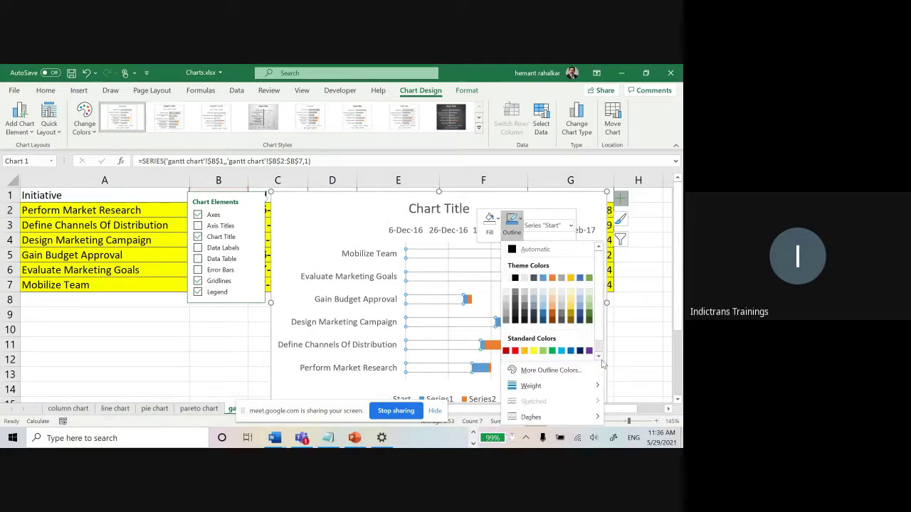
pyautogui.scroll(-1, 601, 363)
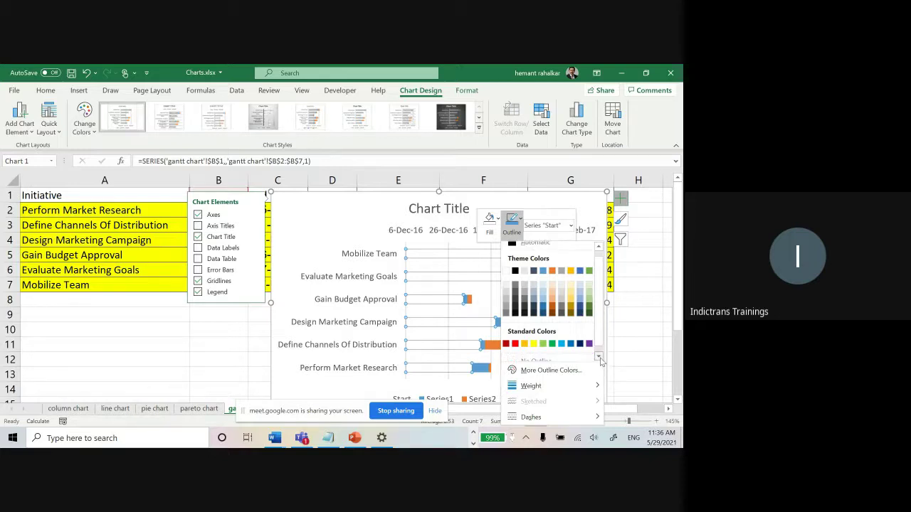
pyautogui.click(562, 355)
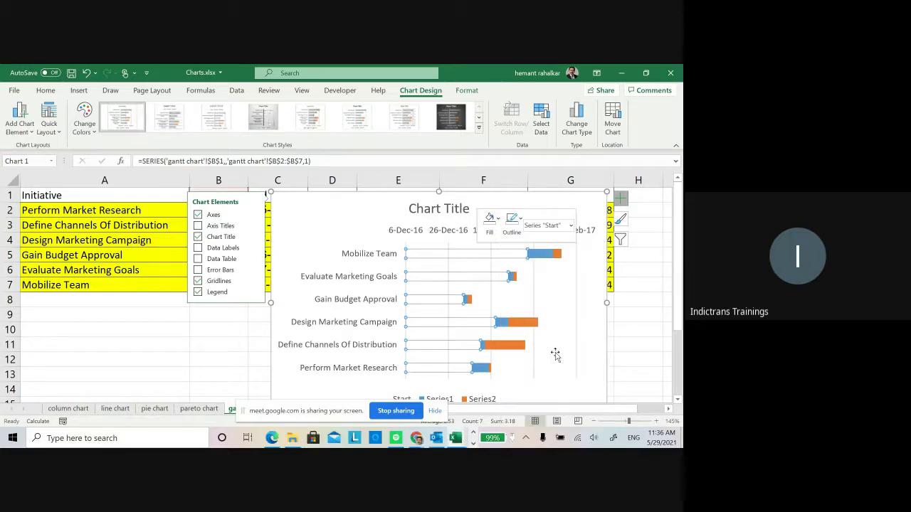
pyautogui.click(514, 222)
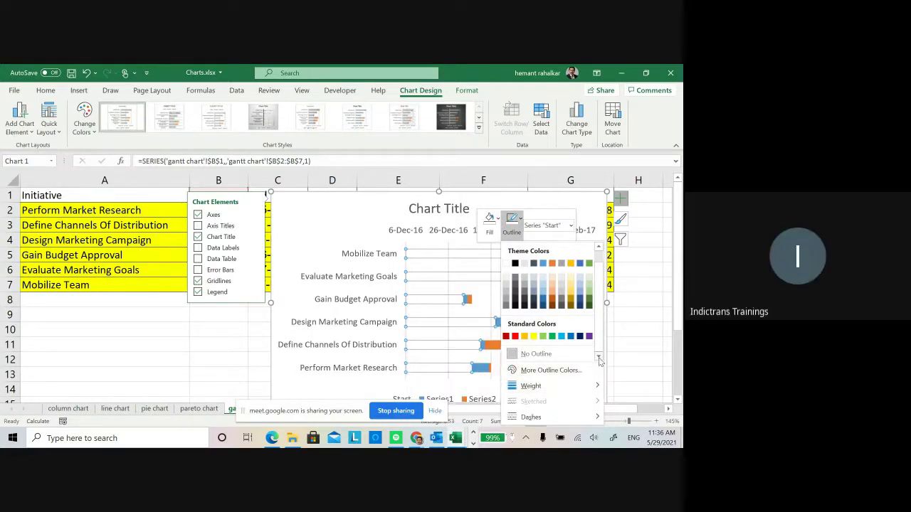
pyautogui.click(515, 354)
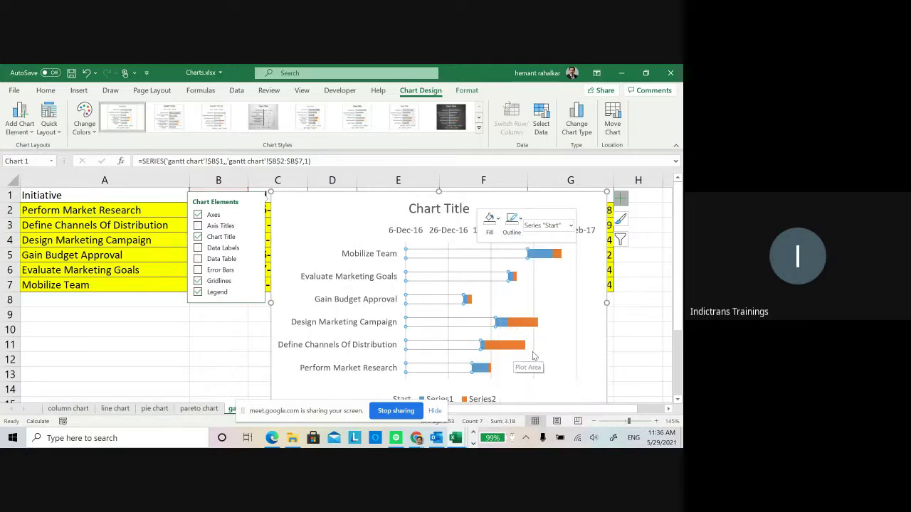
pyautogui.click(581, 207)
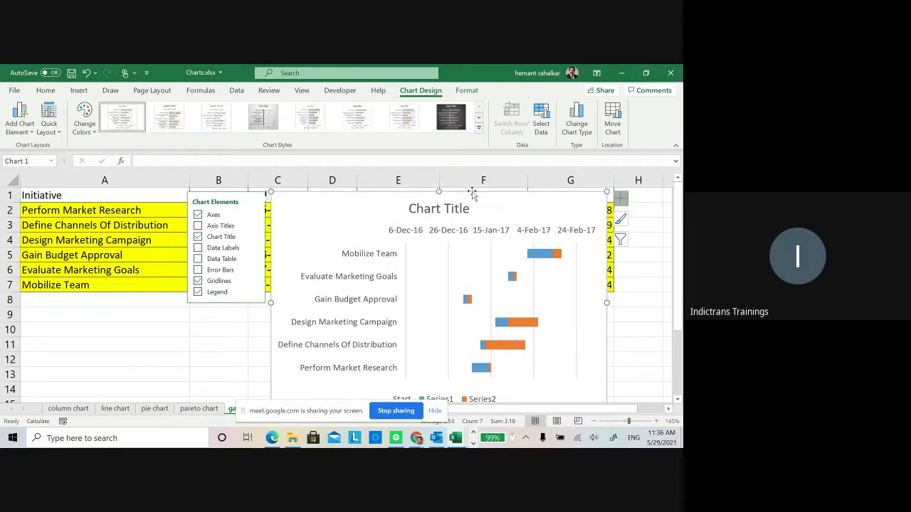
pyautogui.moveTo(470, 198)
pyautogui.mouseDown()
pyautogui.moveTo(441, 185)
pyautogui.moveTo(470, 198)
pyautogui.mouseUp()
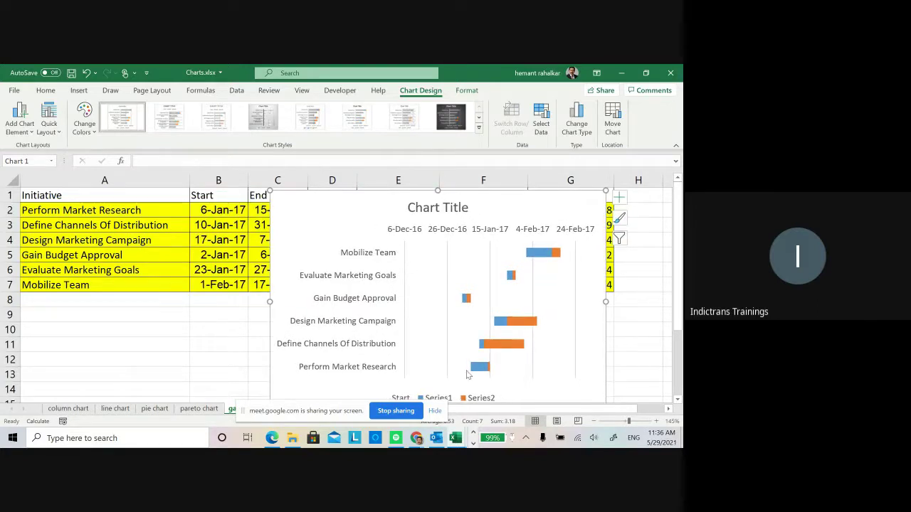
# Step: Delete only the Start entry from the Gantt chart's legend
pyautogui.scroll(-1, 558, 365)
pyautogui.scroll(-1, 558, 364)
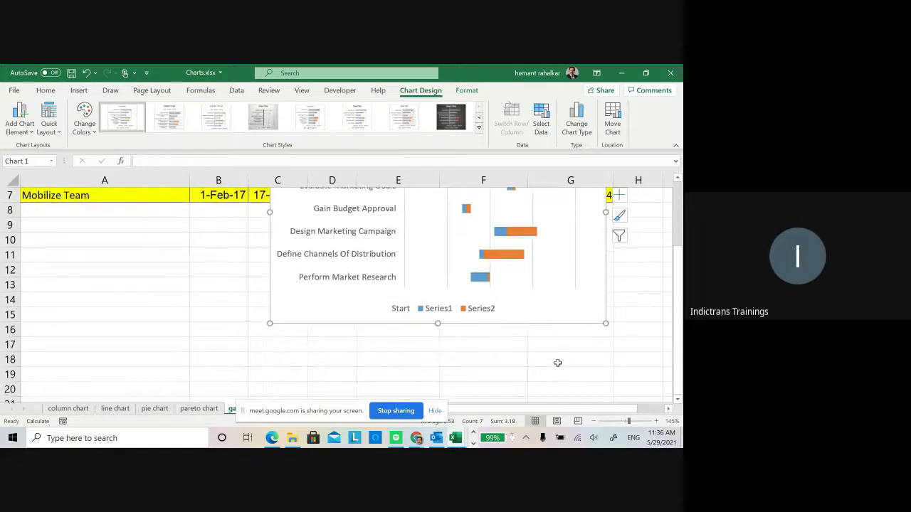
pyautogui.scroll(1, 558, 363)
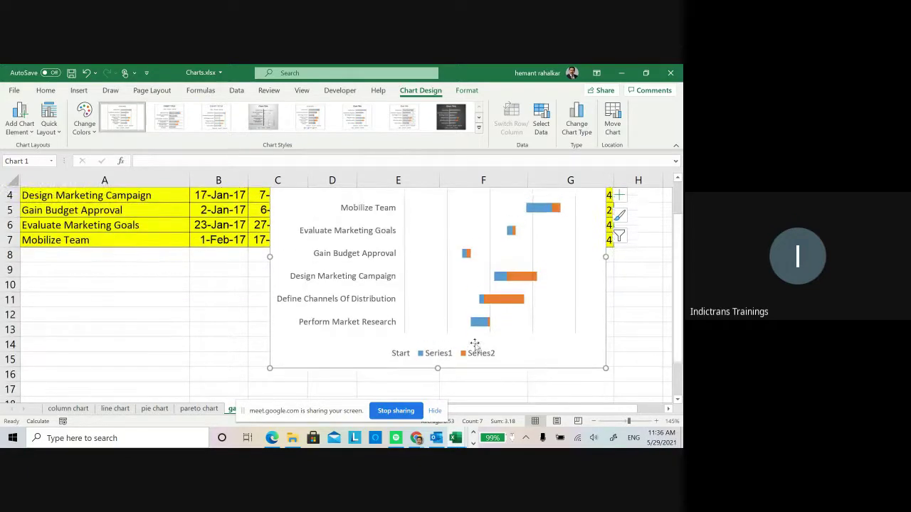
pyautogui.click(397, 354)
pyautogui.click(401, 354)
pyautogui.rightClick(401, 354)
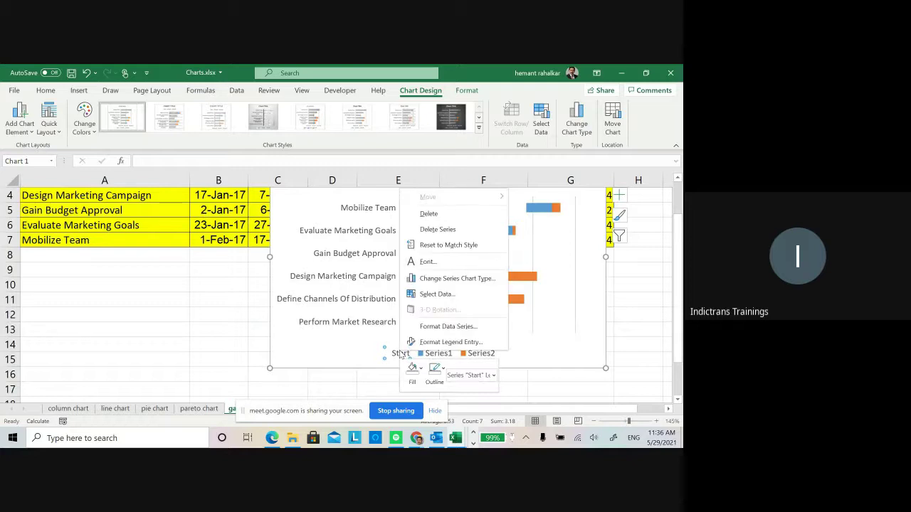
pyautogui.press('Escape')
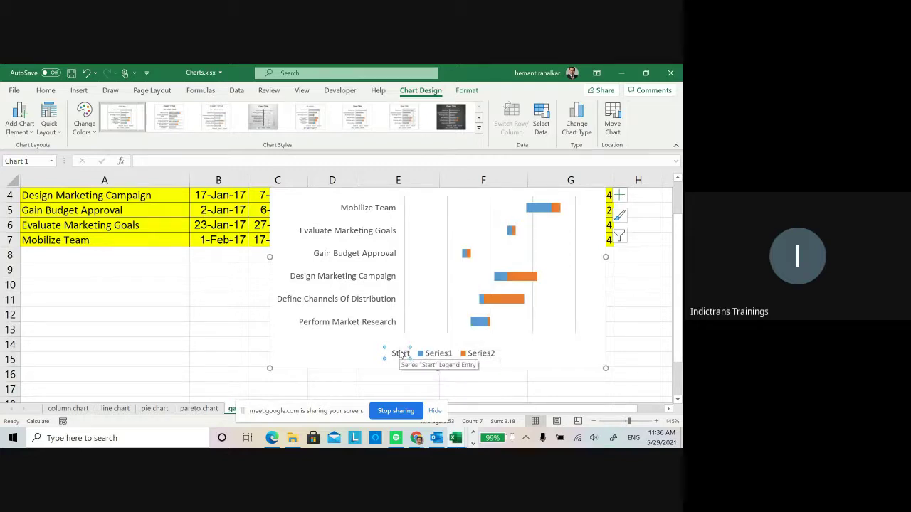
pyautogui.press('Delete')
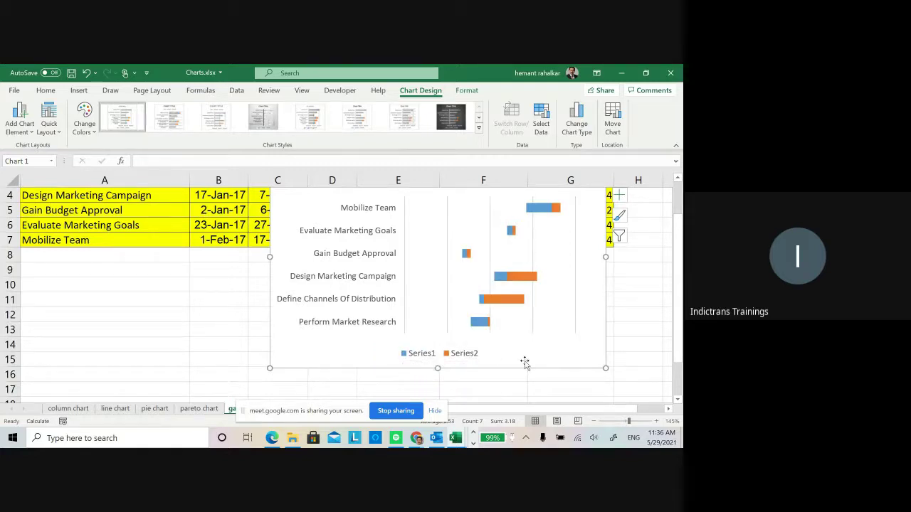
pyautogui.click(420, 354)
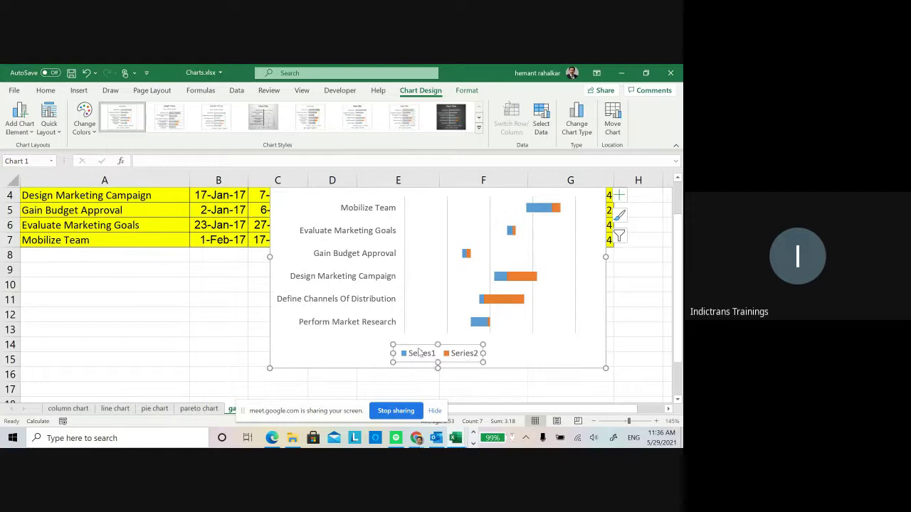
pyautogui.click(535, 363)
pyautogui.scroll(1, 534, 363)
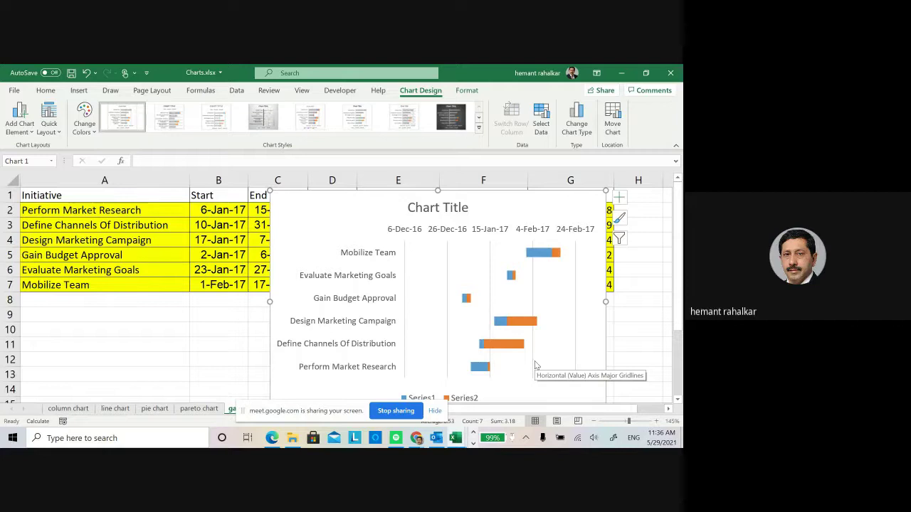
pyautogui.scroll(-1, 535, 365)
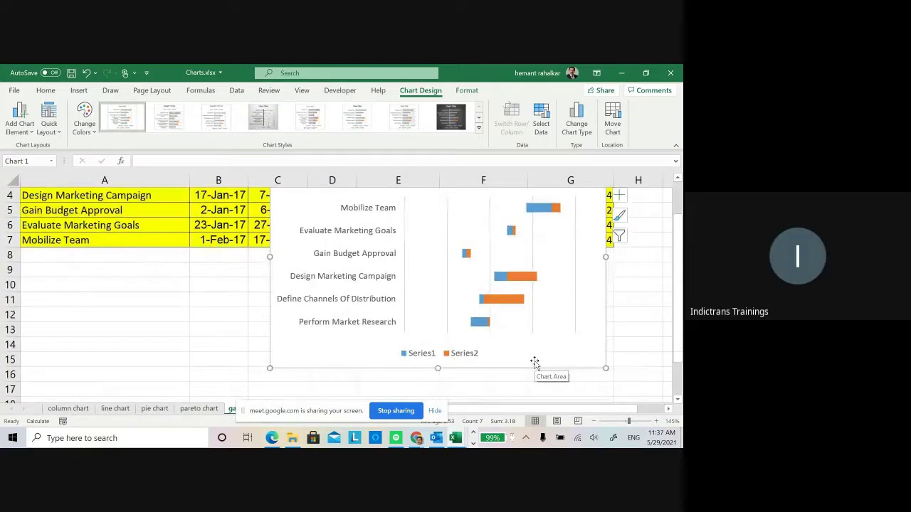
pyautogui.scroll(1, 534, 362)
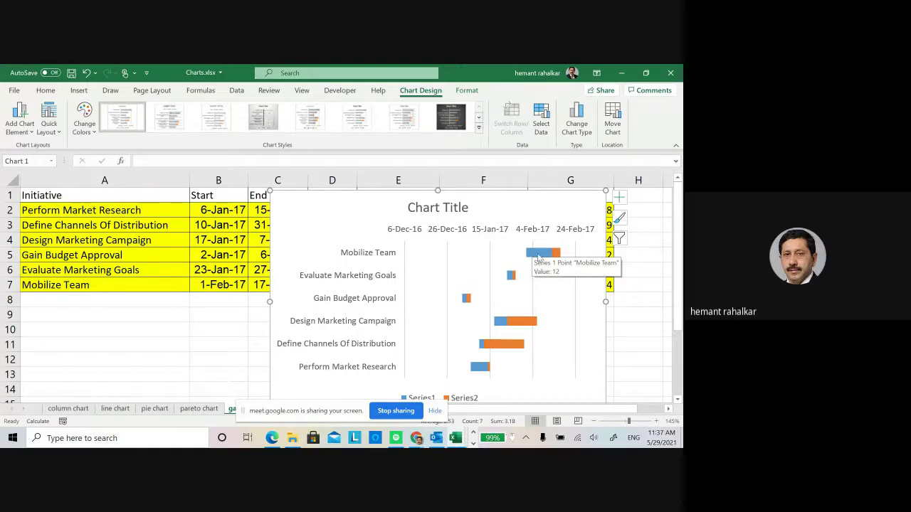
# Step: Fill only the Series1 segment of the Mobilize Team bar with a light orange theme color
pyautogui.rightClick(535, 255)
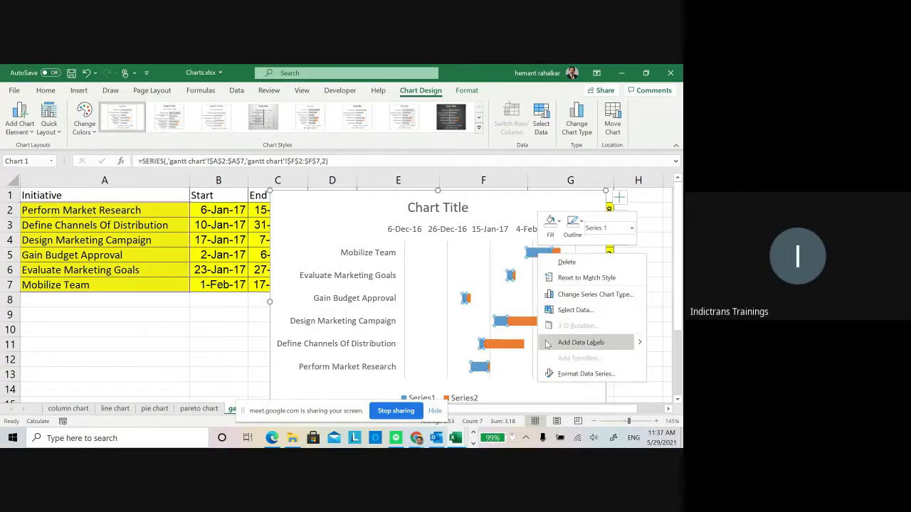
pyautogui.press('Escape')
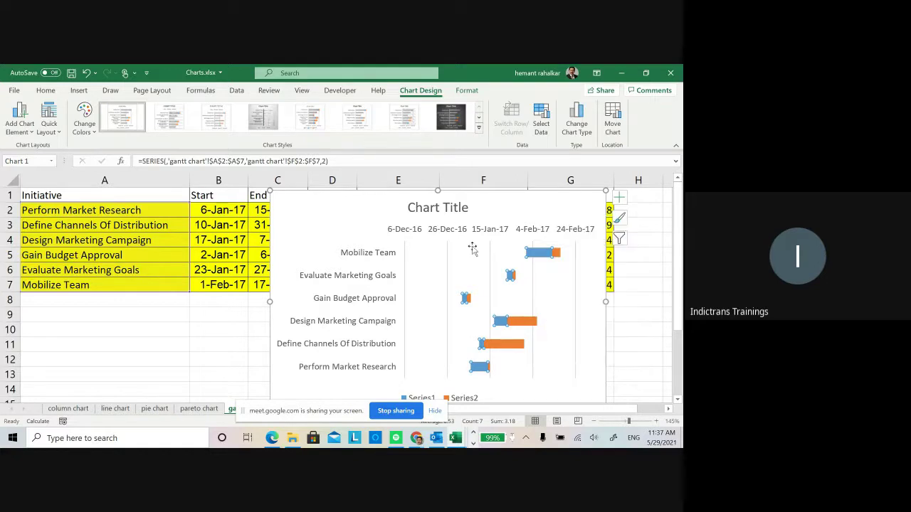
pyautogui.click(542, 257)
pyautogui.rightClick(542, 257)
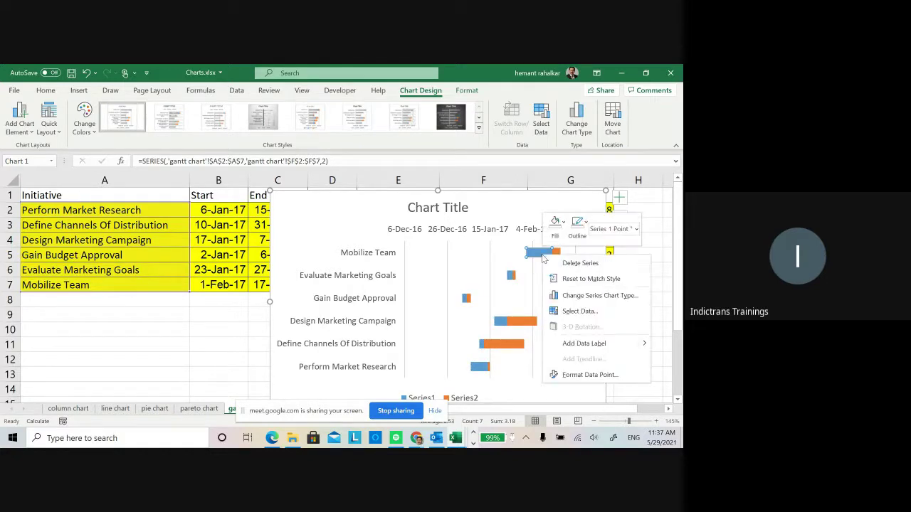
pyautogui.click(565, 223)
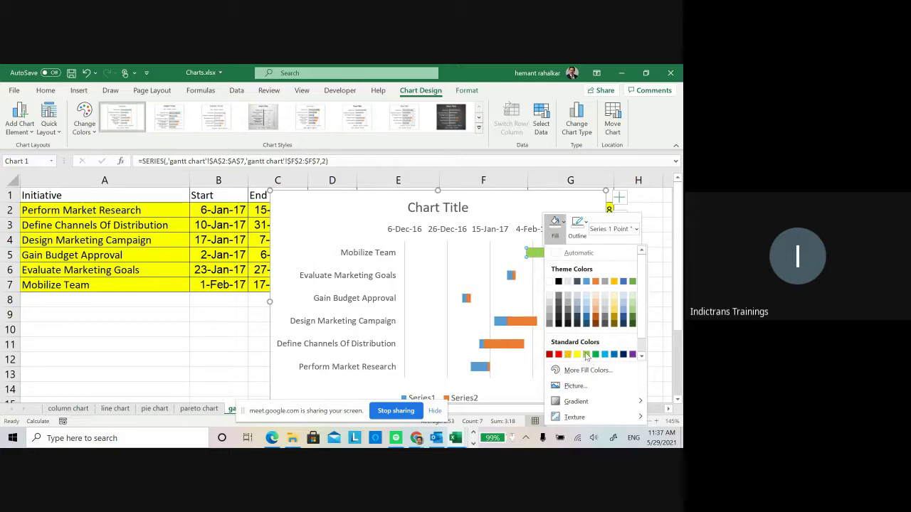
pyautogui.click(641, 358)
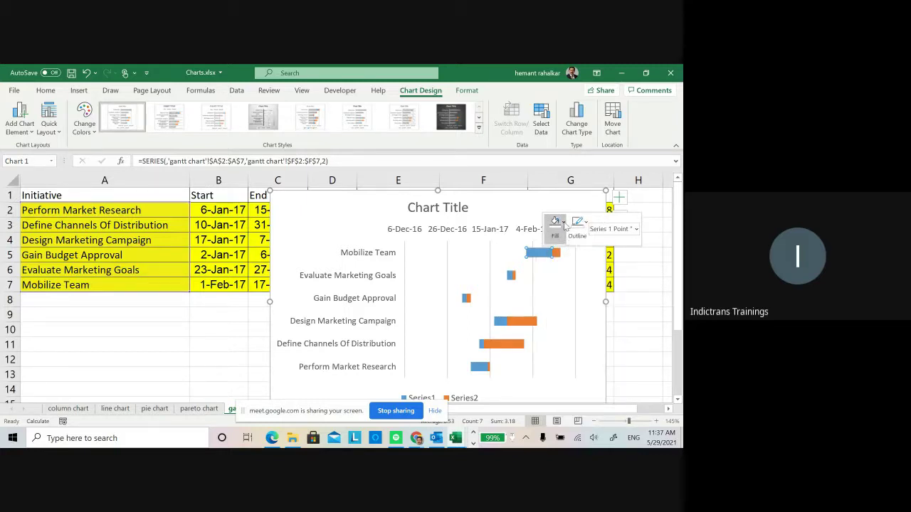
pyautogui.click(556, 222)
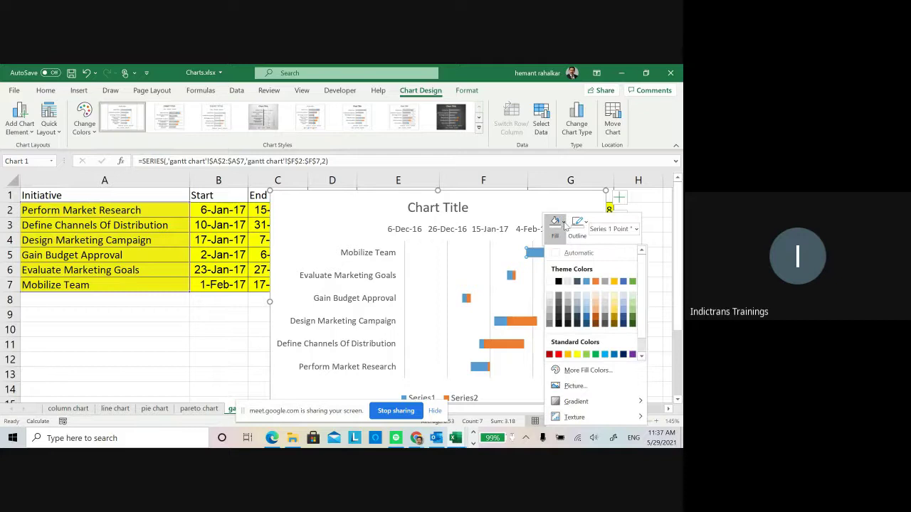
pyautogui.click(595, 295)
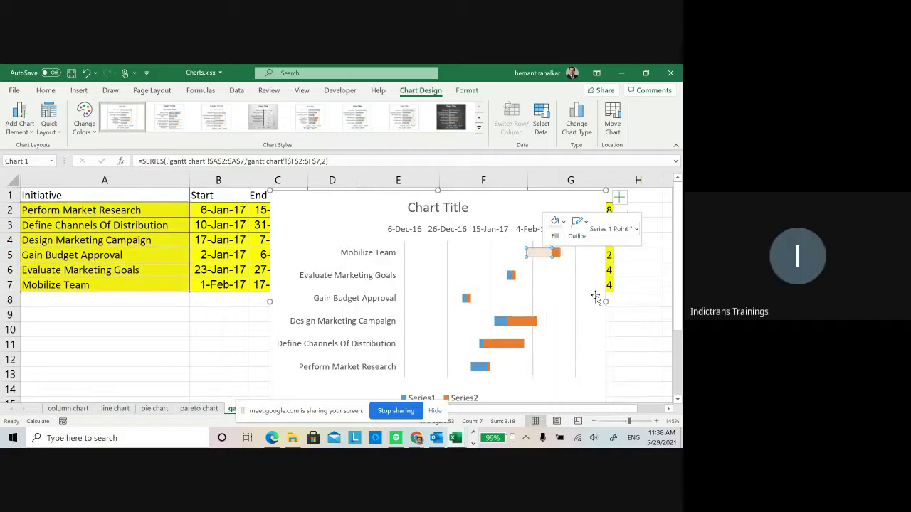
# Step: Change the fill of the Mobilize Team bar's Series1 segment to the green theme color
pyautogui.rightClick(541, 256)
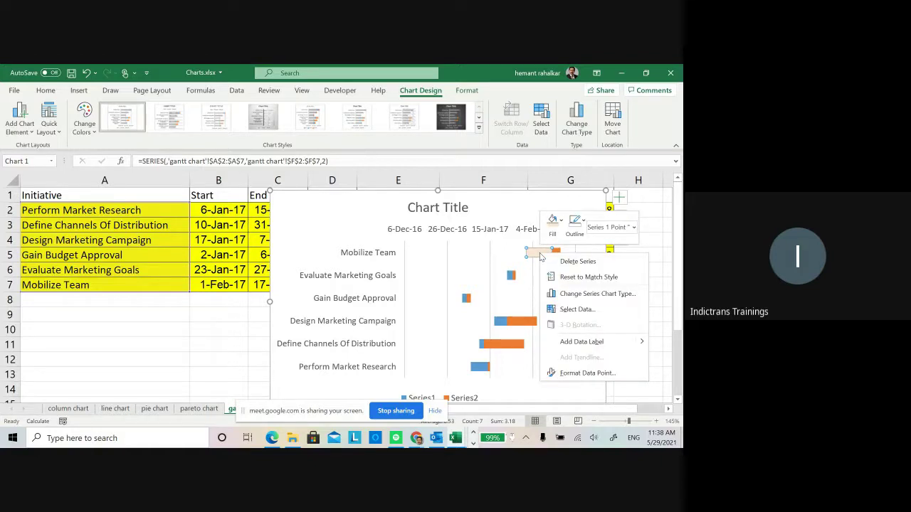
pyautogui.click(559, 221)
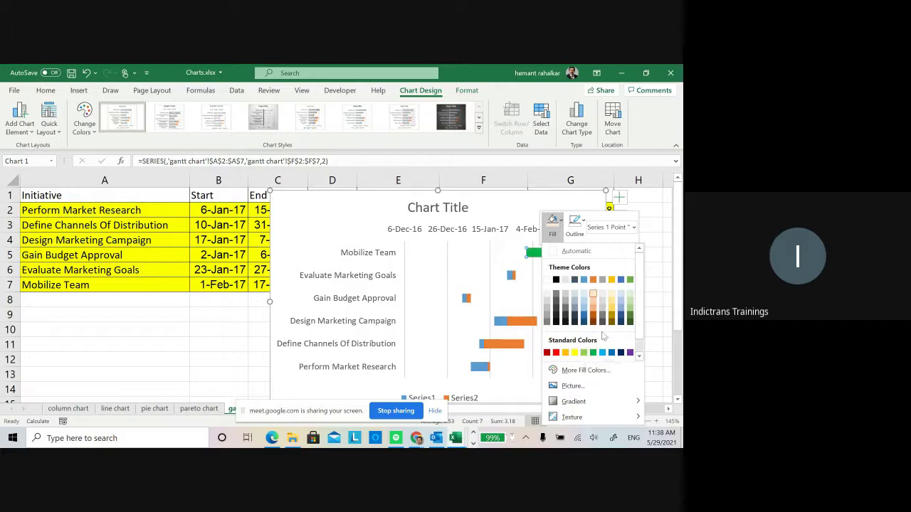
pyautogui.click(630, 281)
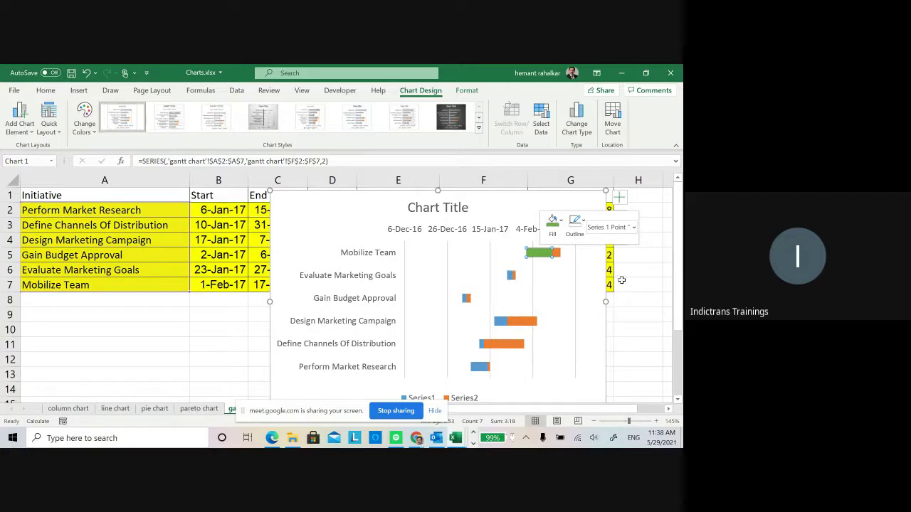
# Step: Fill all Series2 bars of the Gantt chart with the lightest green theme color
pyautogui.click(555, 254)
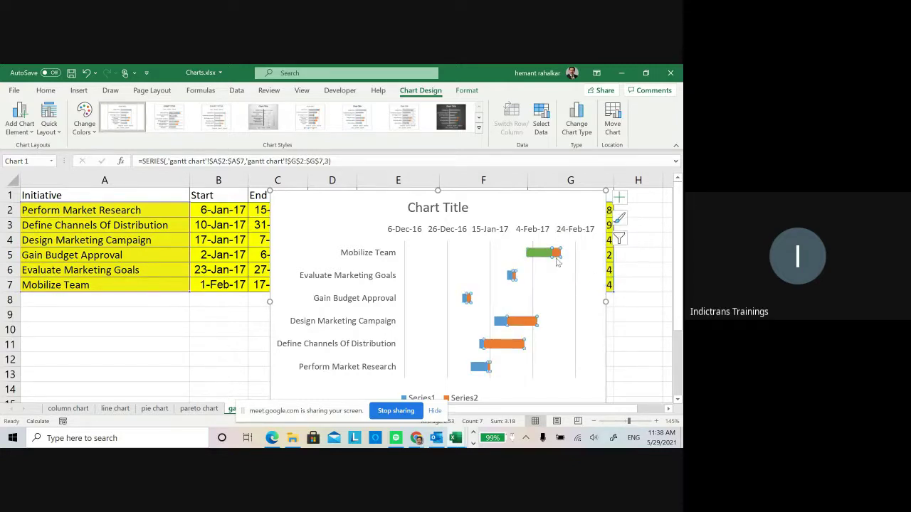
pyautogui.rightClick(558, 254)
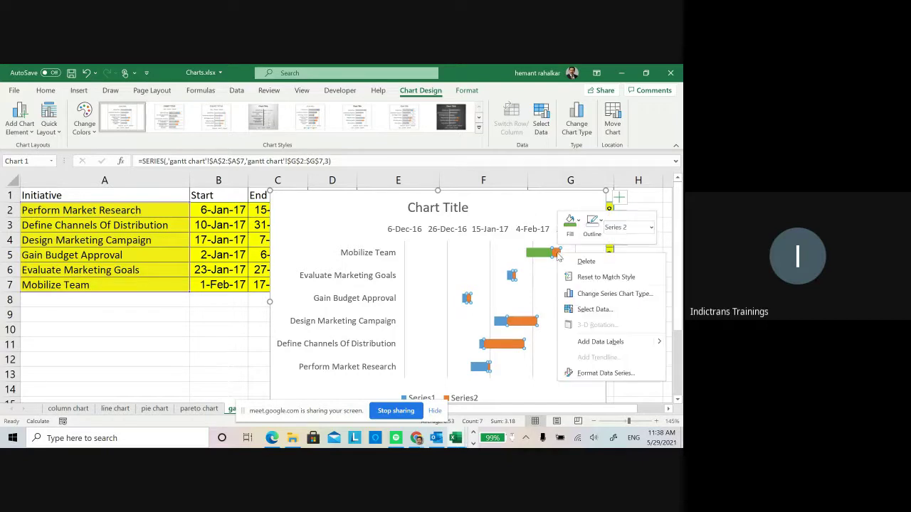
pyautogui.click(569, 221)
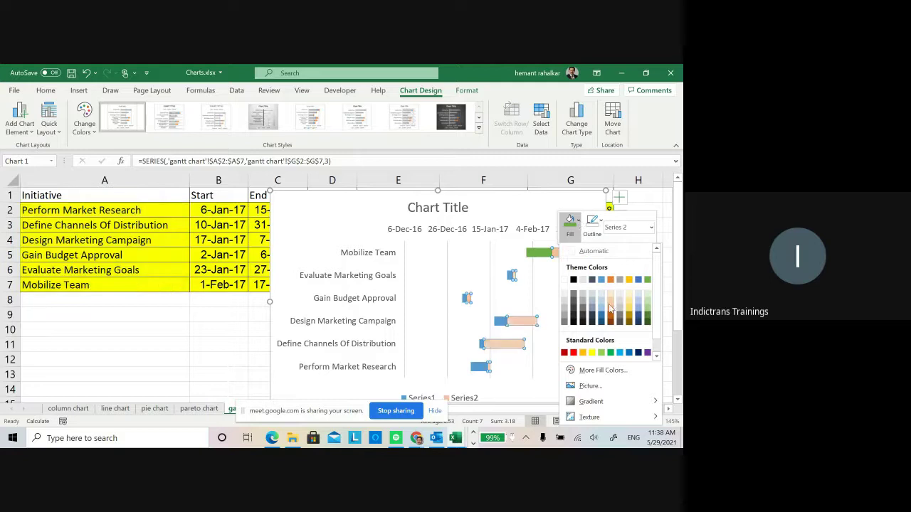
pyautogui.click(649, 293)
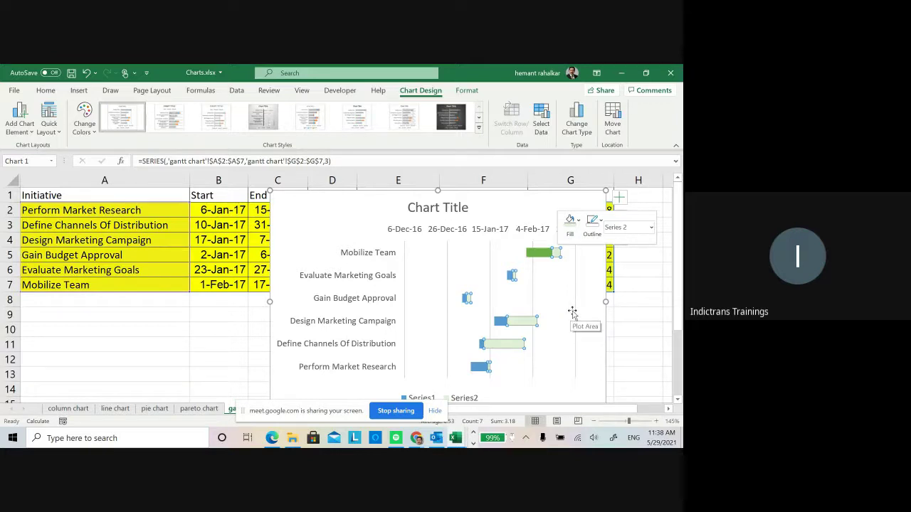
pyautogui.click(589, 309)
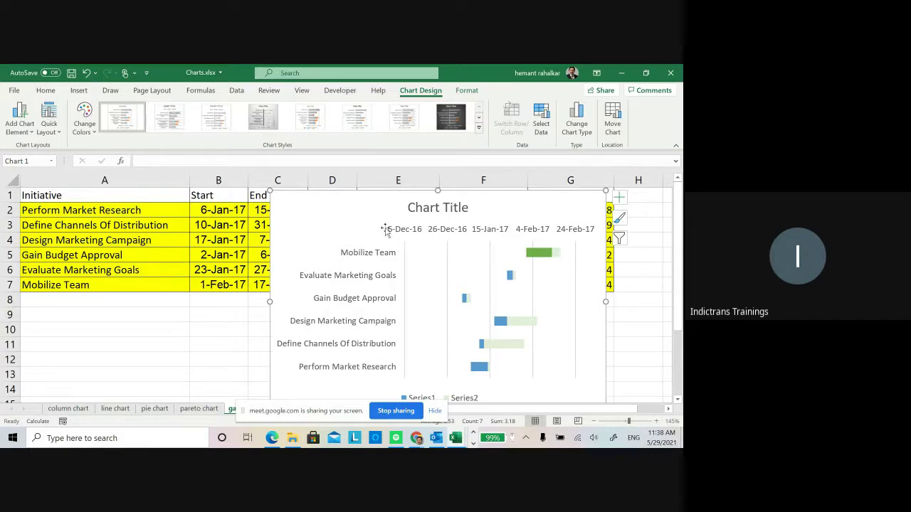
# Step: Fill all Series1 bars of the Gantt chart with the green theme color
pyautogui.click(509, 276)
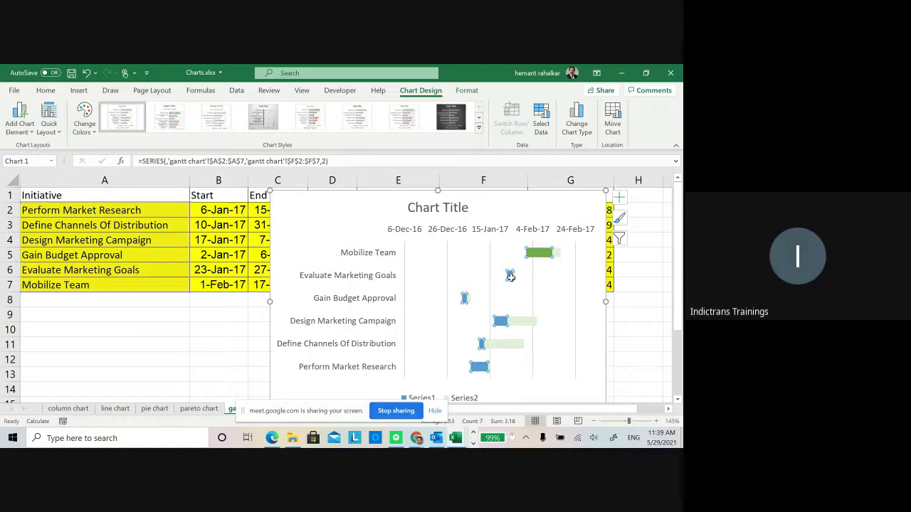
pyautogui.rightClick(510, 277)
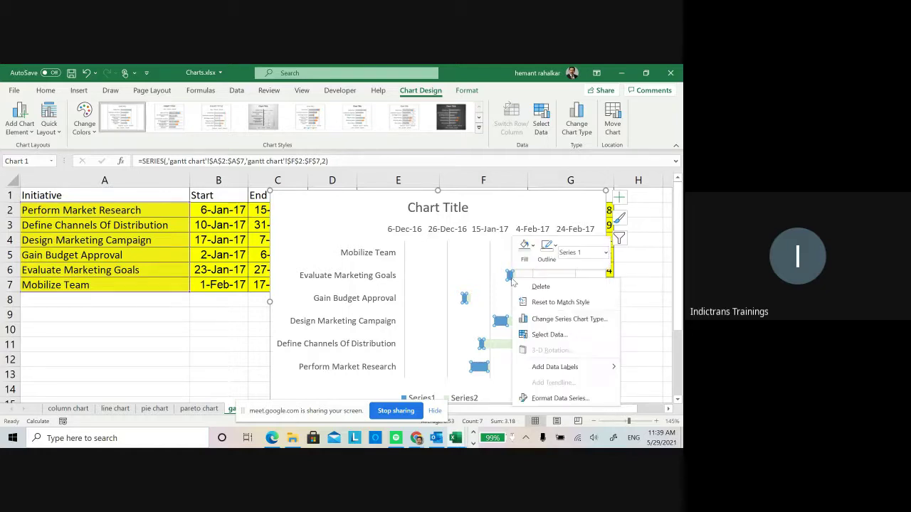
pyautogui.click(533, 246)
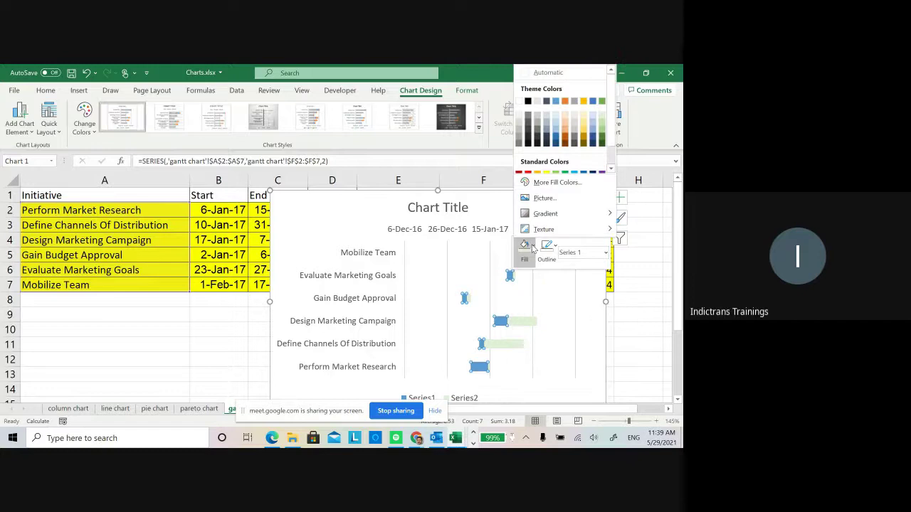
pyautogui.click(601, 102)
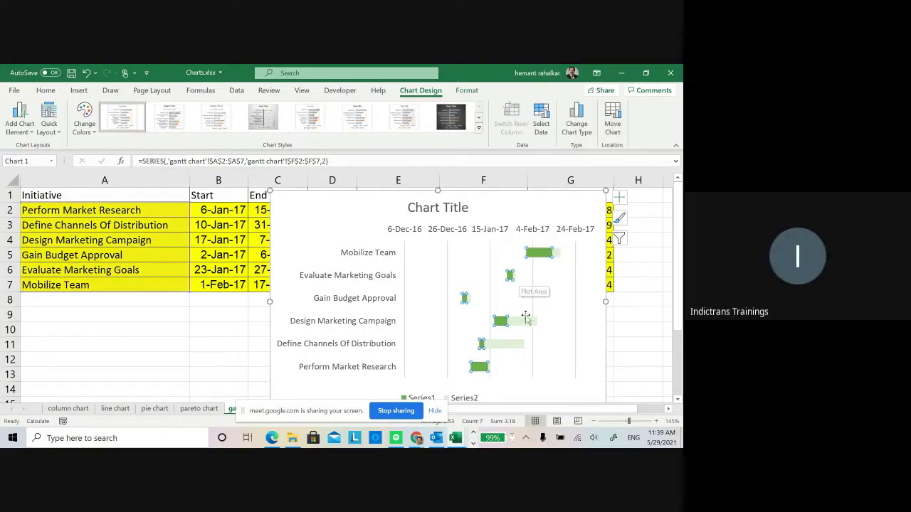
pyautogui.click(581, 321)
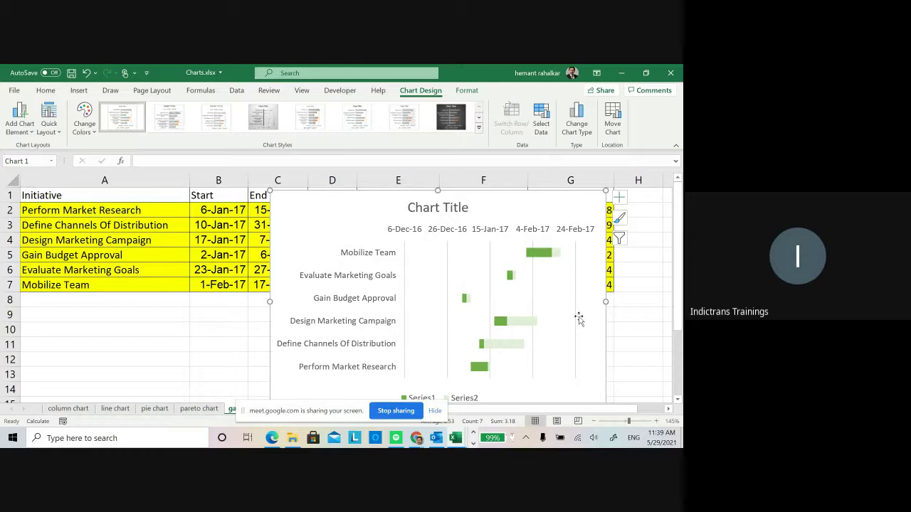
pyautogui.scroll(-1, 578, 318)
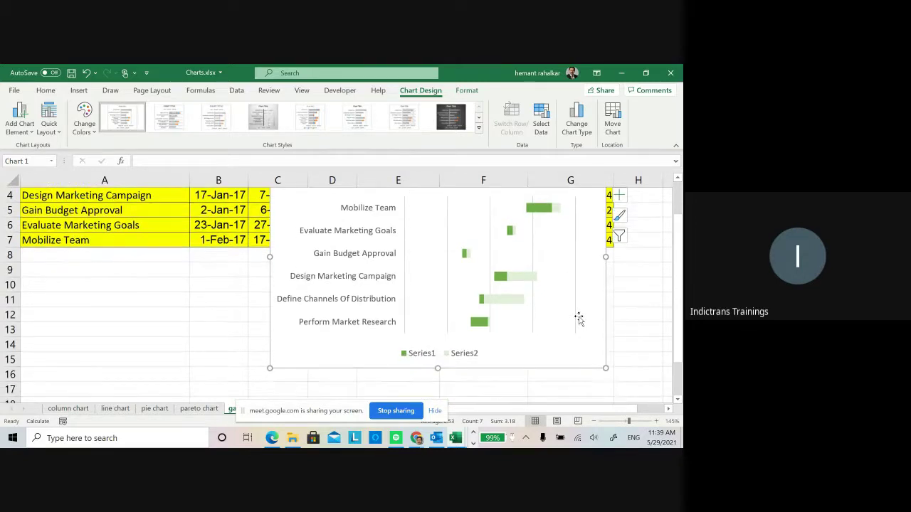
pyautogui.scroll(1, 579, 319)
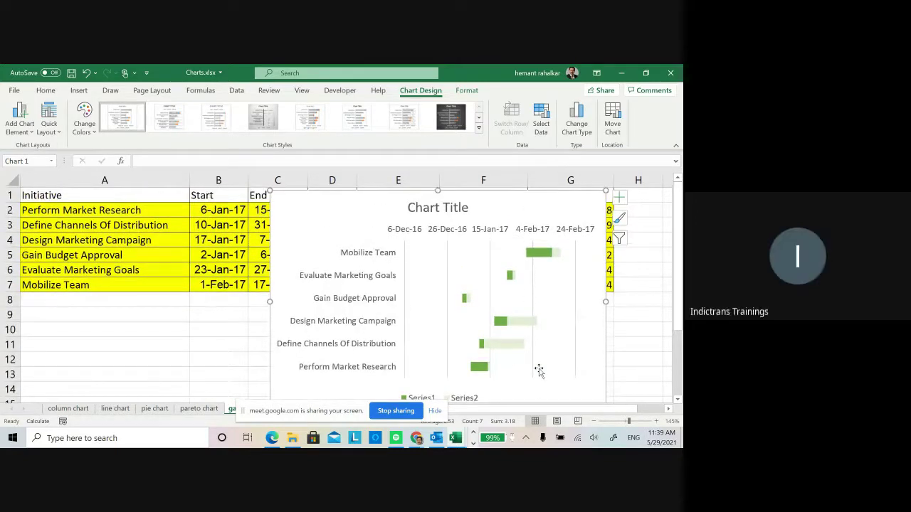
pyautogui.click(446, 396)
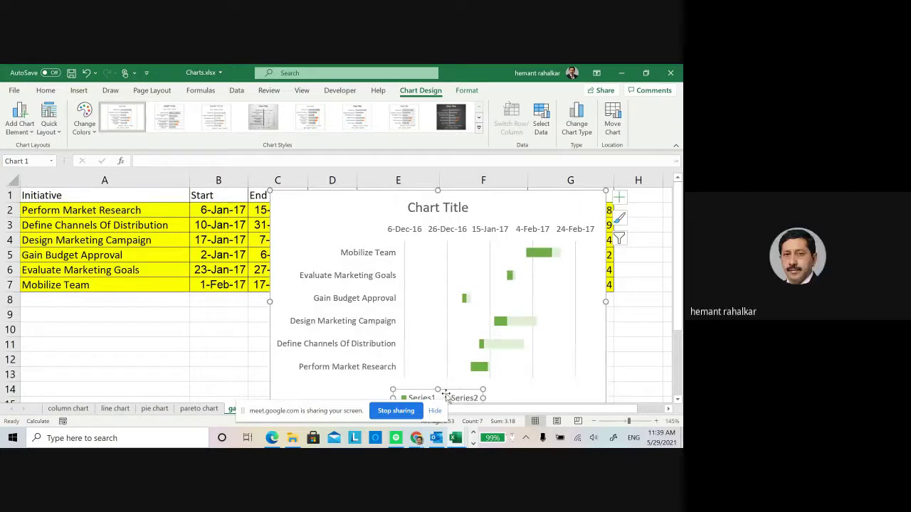
pyautogui.rightClick(446, 397)
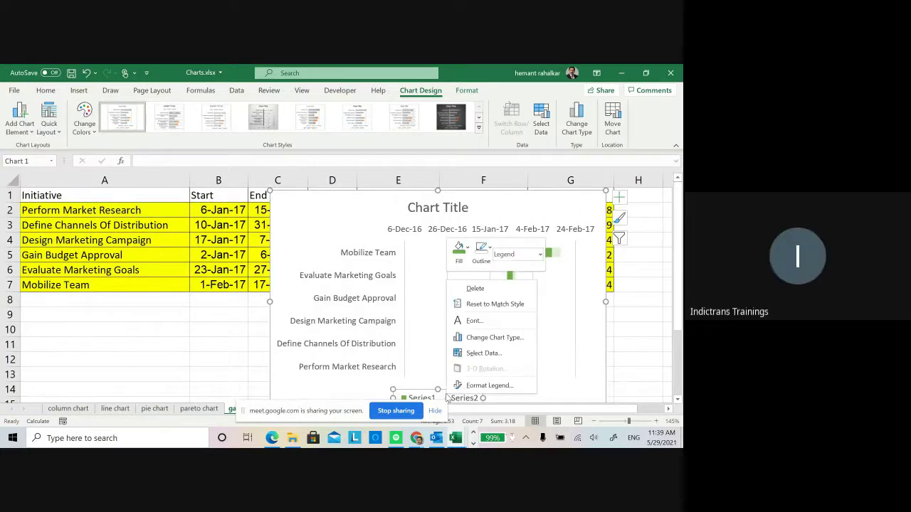
pyautogui.press('Escape')
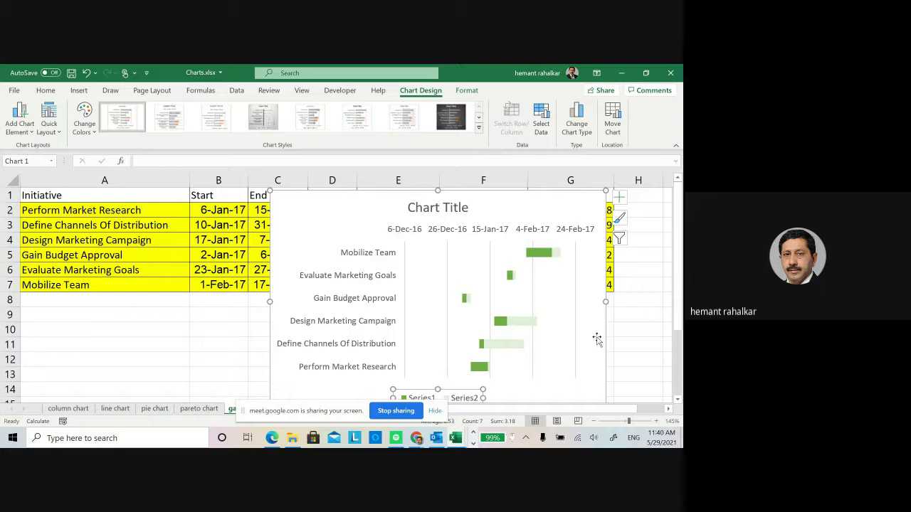
# Step: Move the Gantt chart down so the top rows of the Length through Remaining Days columns are uncovered
pyautogui.moveTo(537, 254)
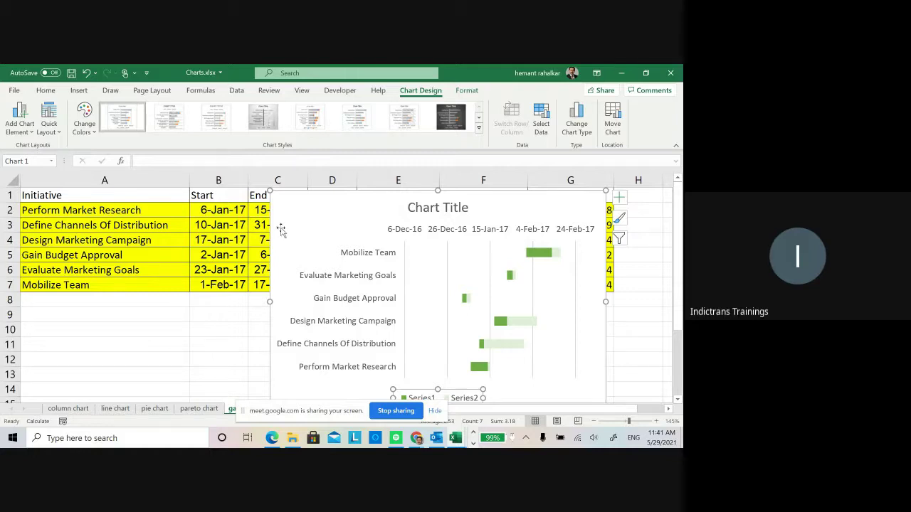
pyautogui.click(408, 193)
pyautogui.moveTo(408, 193); pyautogui.dragTo(399, 260)
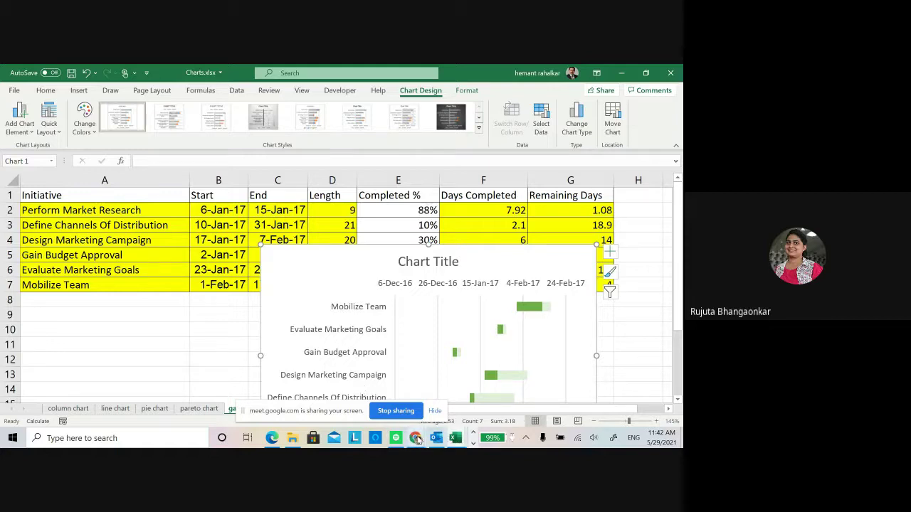
# Step: Switch to the Google Meet window in Chrome
pyautogui.moveTo(416, 439)
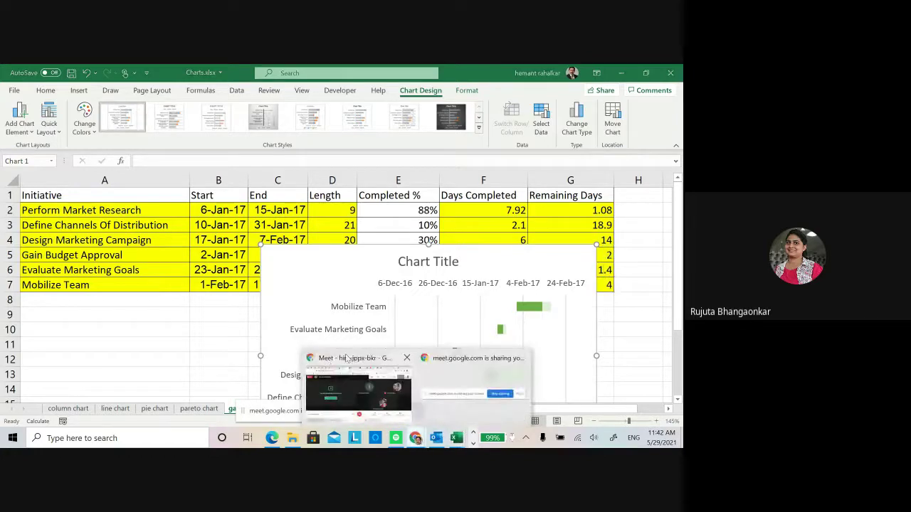
pyautogui.moveTo(346, 360)
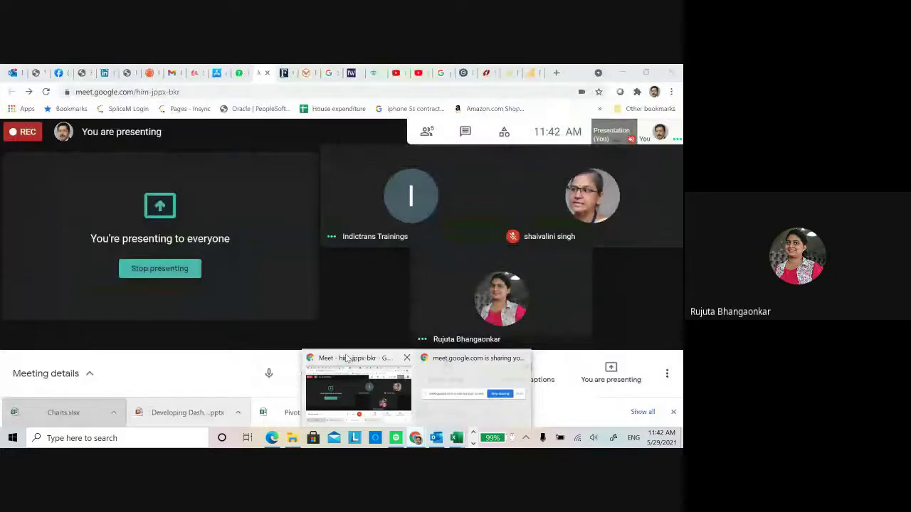
pyautogui.click(347, 358)
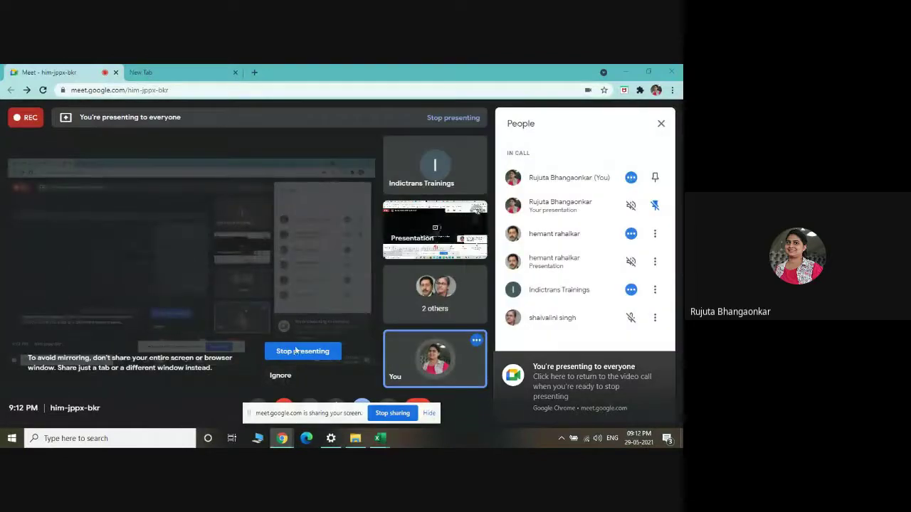
# Step: Switch to the Charts workbook in Excel to show its Gantt chart, and end the screen share
pyautogui.moveTo(379, 438)
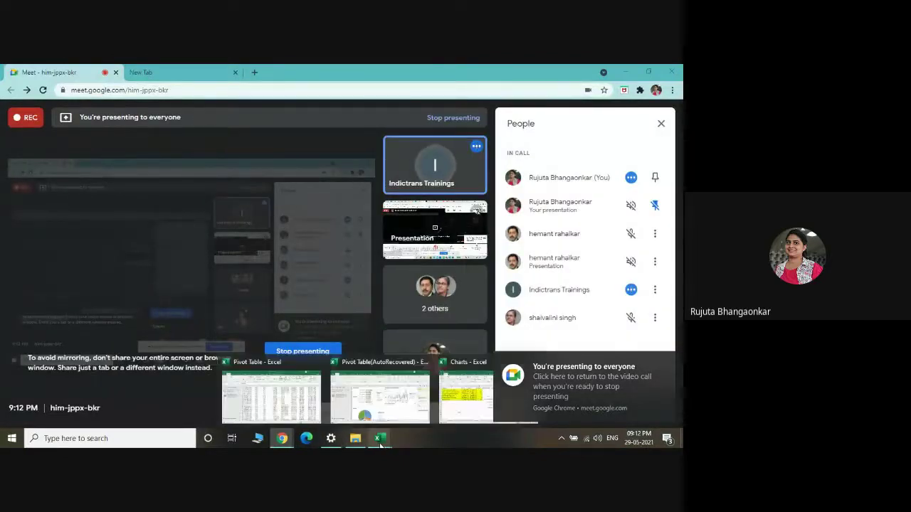
pyautogui.click(473, 400)
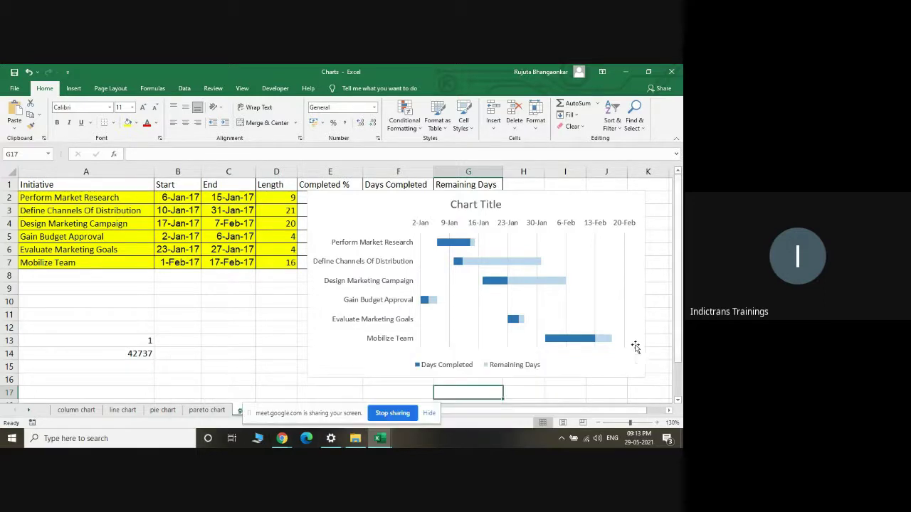
pyautogui.click(393, 414)
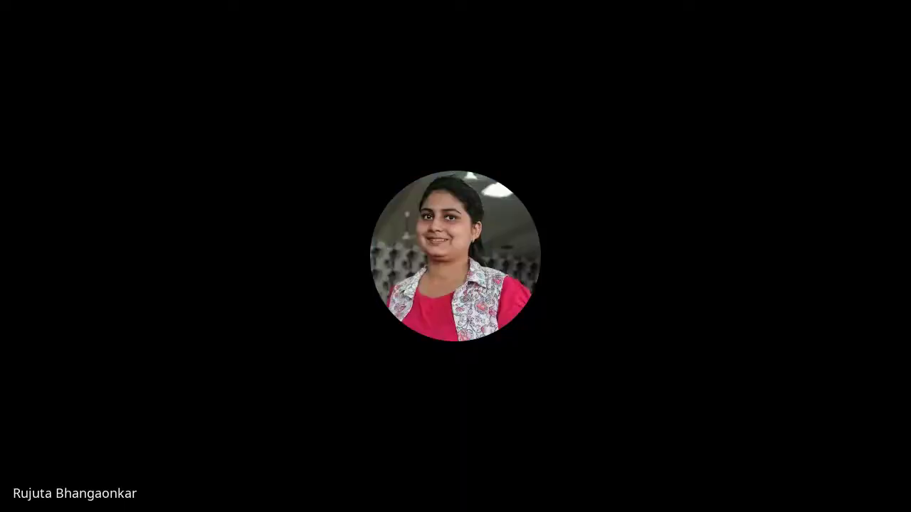
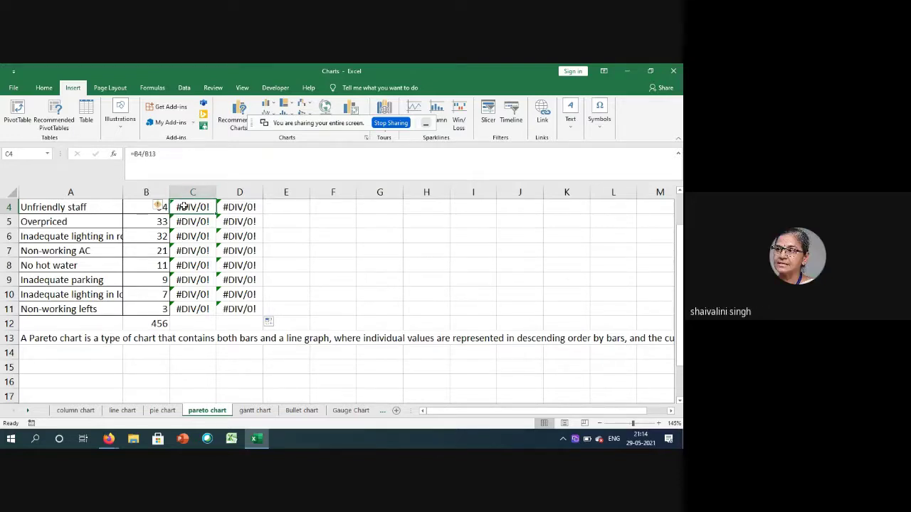
# Step: Change the formula in C2 of the pareto chart sheet to =B2/$B$12 and fill it down to C11
pyautogui.scroll(1, 184, 206)
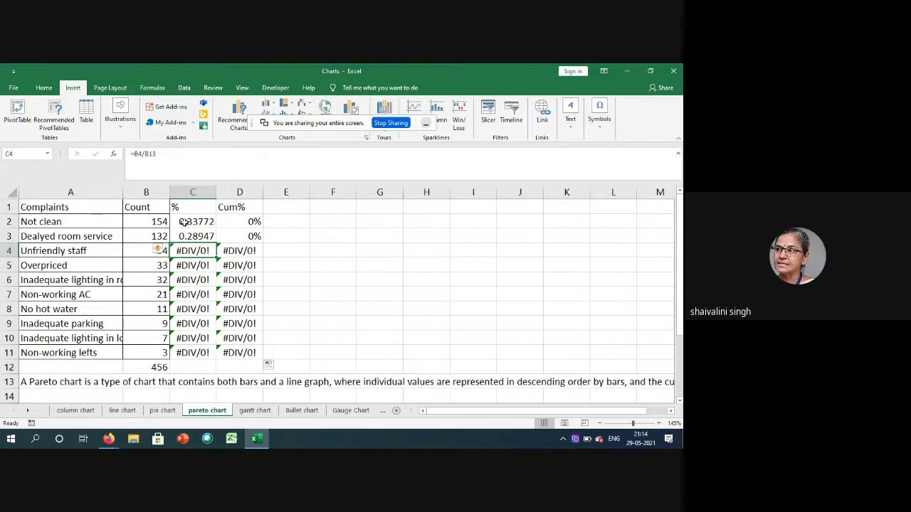
pyautogui.click(184, 225)
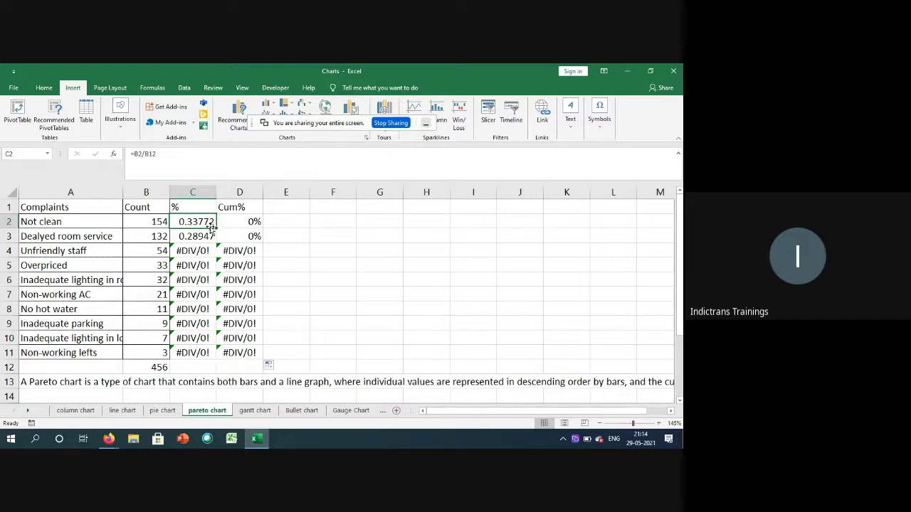
pyautogui.click(146, 154)
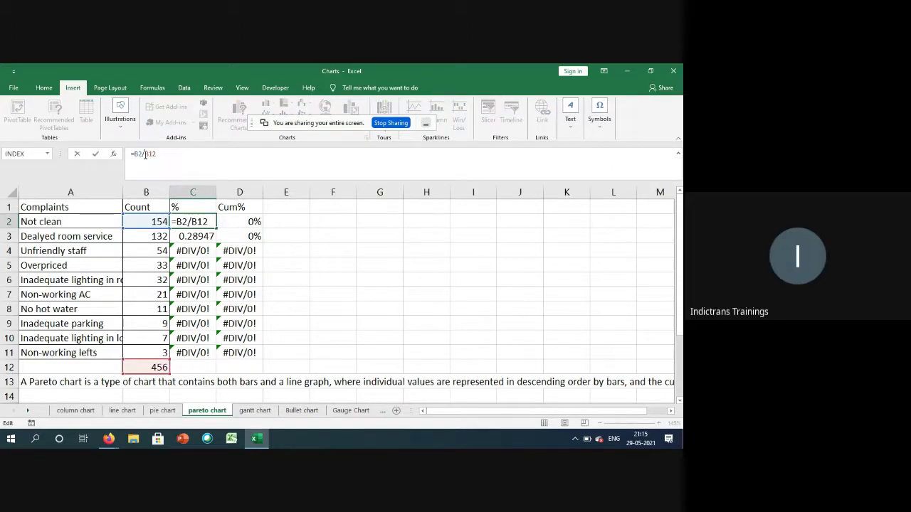
pyautogui.press('F4')
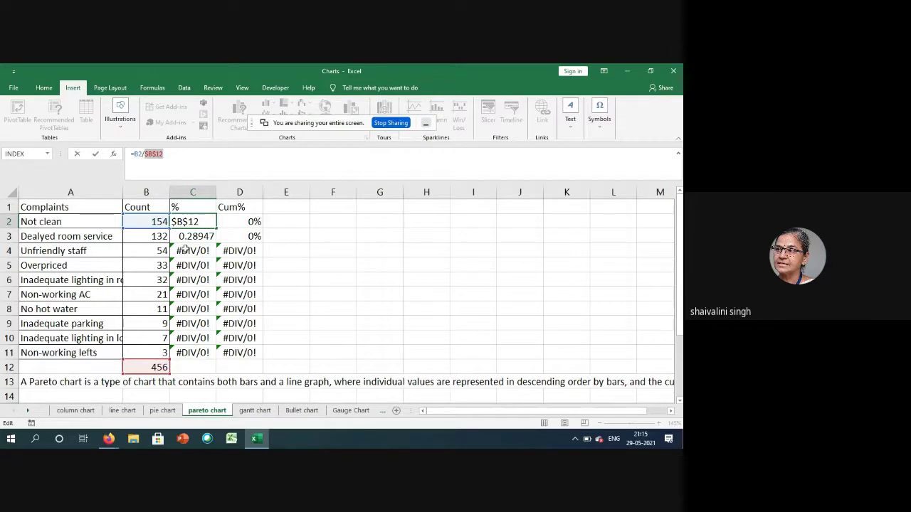
pyautogui.click(205, 222)
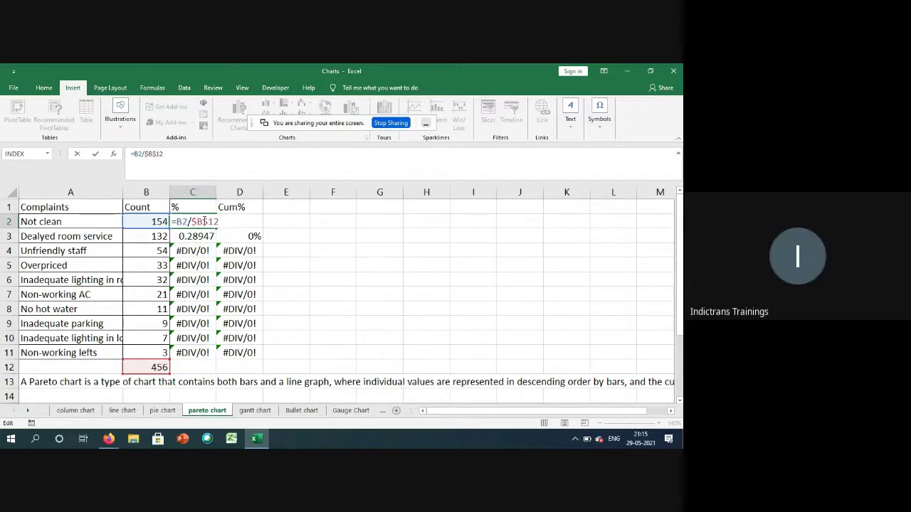
pyautogui.press('Return')
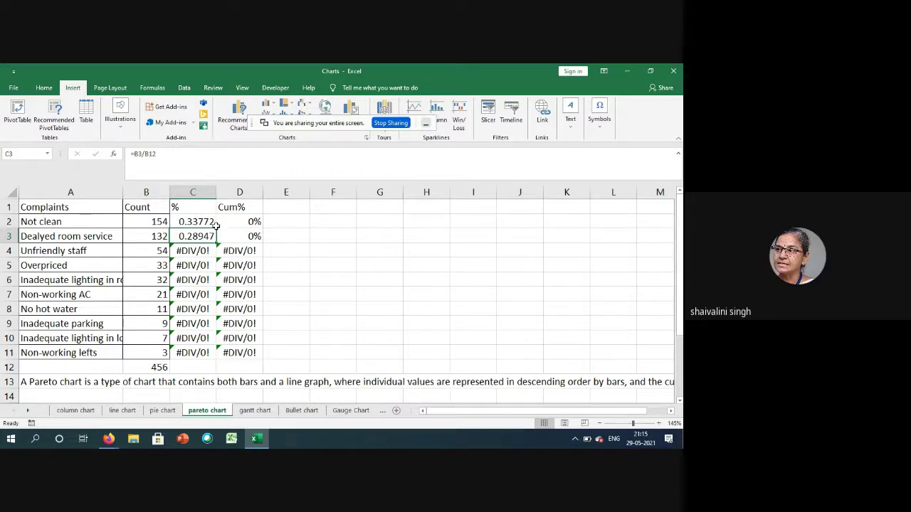
pyautogui.click(213, 224)
pyautogui.moveTo(217, 226); pyautogui.dragTo(219, 361)
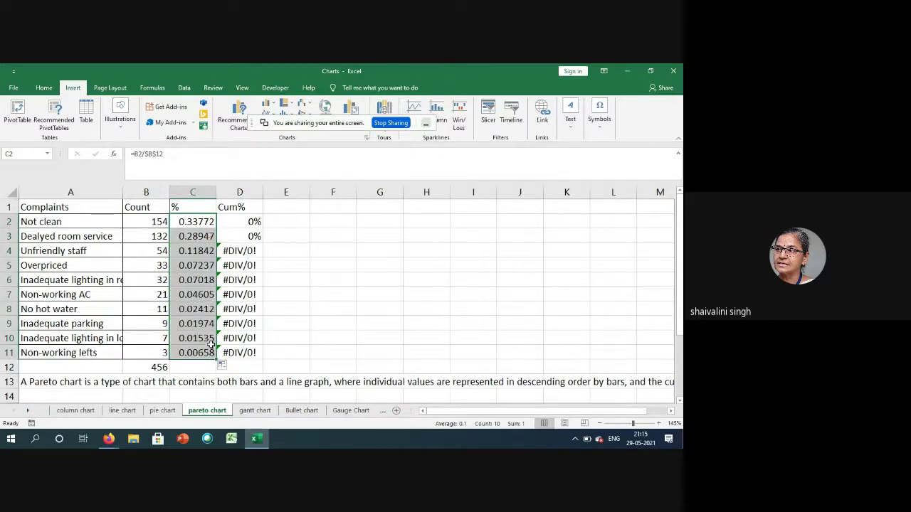
# Step: Apply the Percentage number format to cell D2 in the Cum% column
pyautogui.click(255, 223)
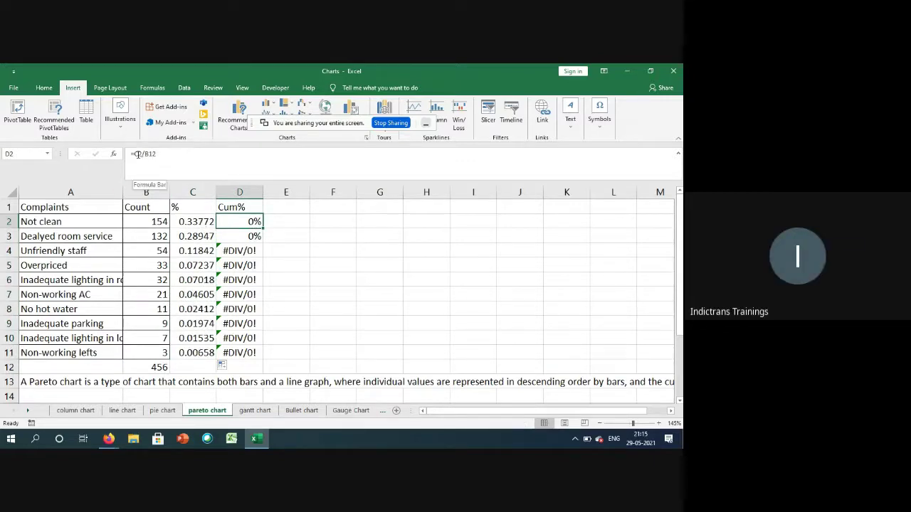
pyautogui.click(44, 88)
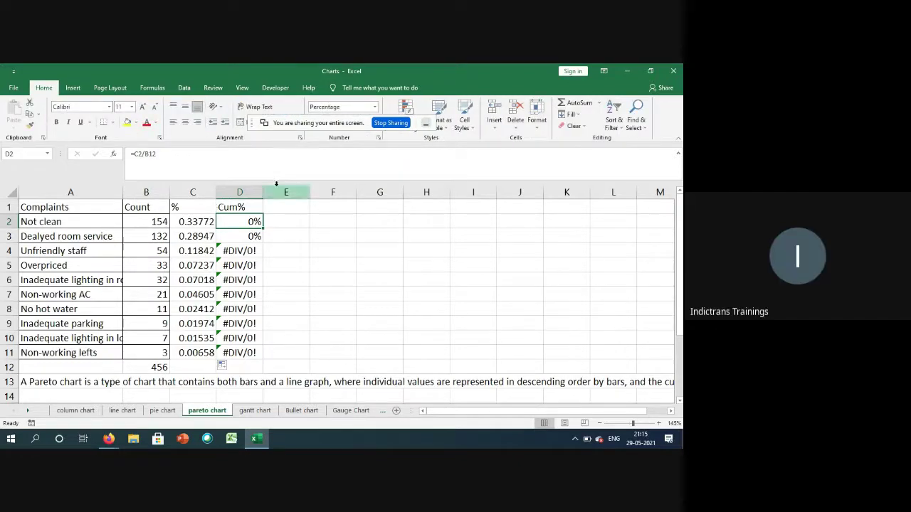
pyautogui.click(363, 105)
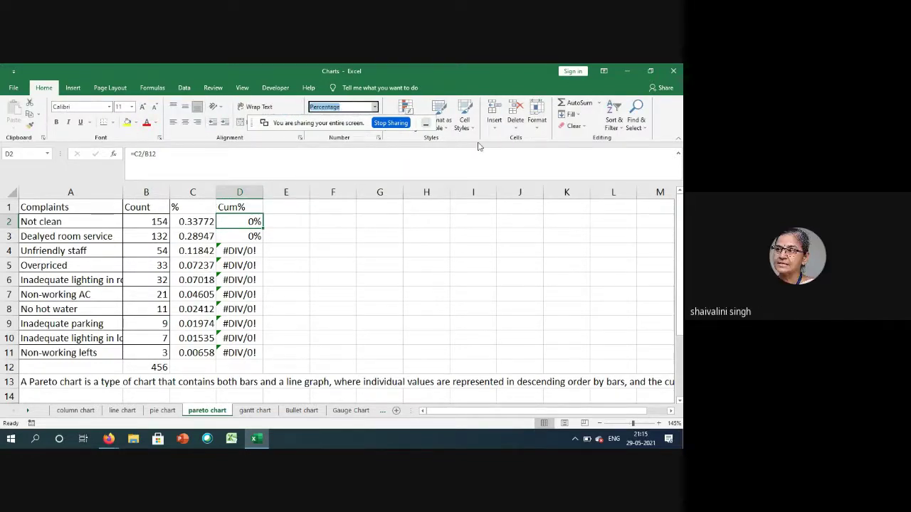
pyautogui.click(375, 108)
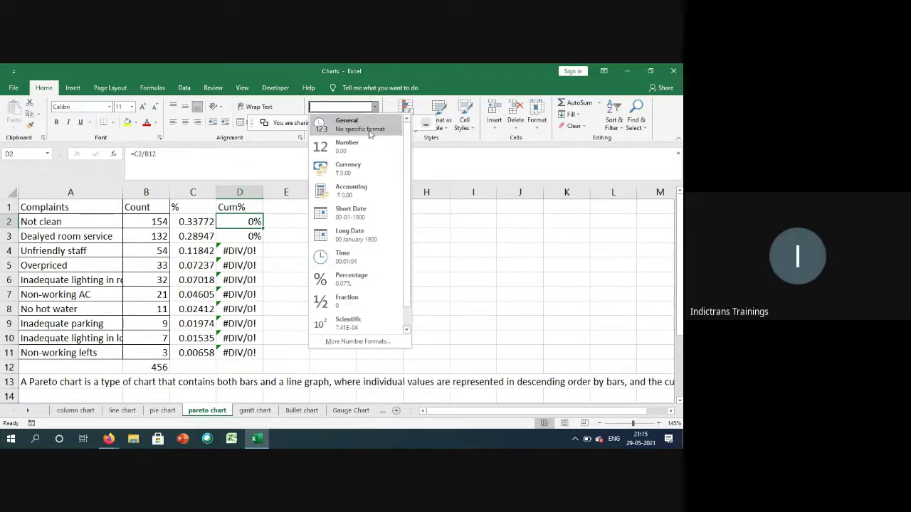
pyautogui.click(340, 279)
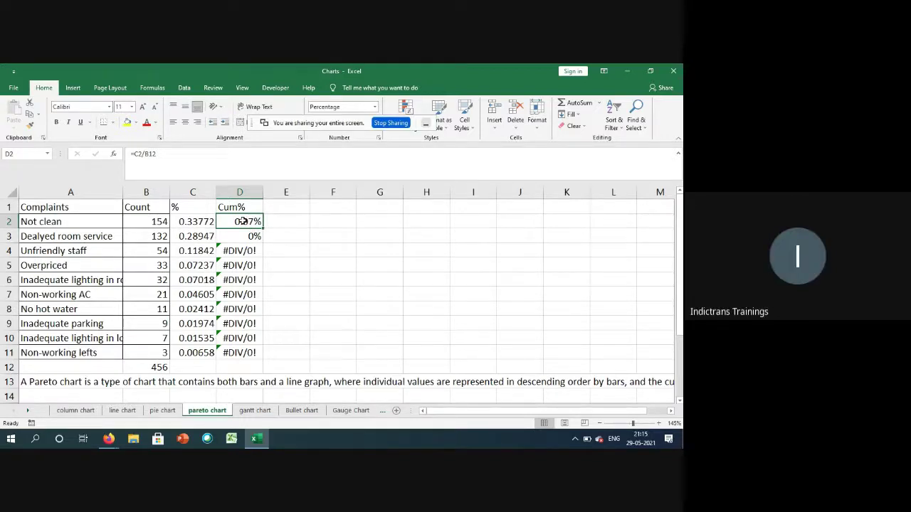
# Step: Apply the Percentage number format to the % column values in C2:C11
pyautogui.moveTo(205, 221); pyautogui.dragTo(201, 352)
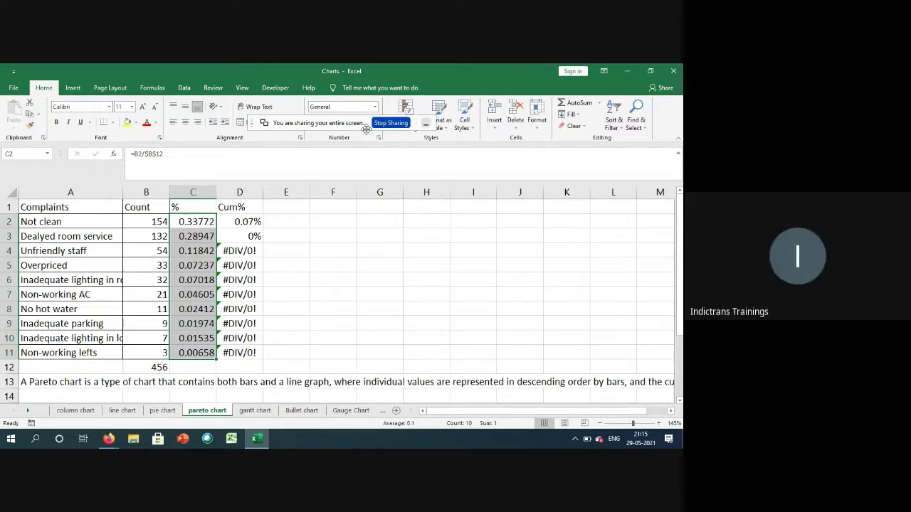
pyautogui.doubleClick(191, 205)
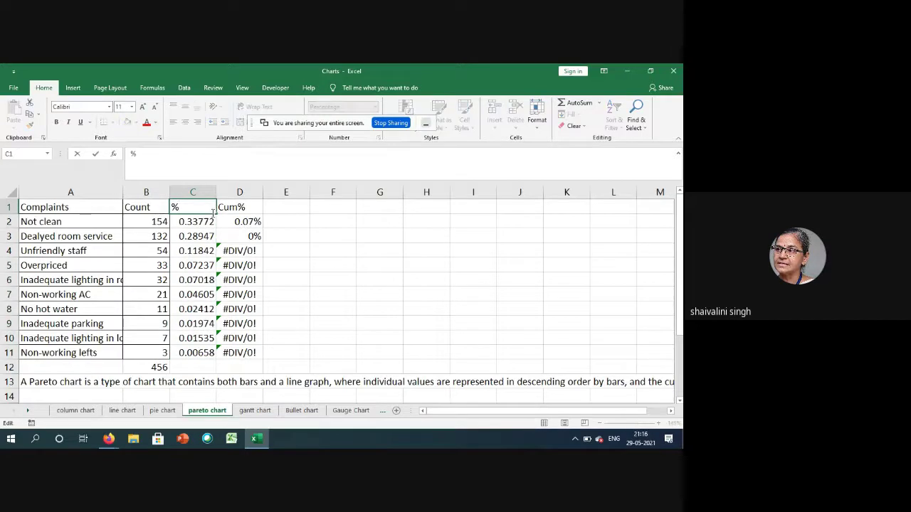
pyautogui.moveTo(199, 222); pyautogui.dragTo(207, 362)
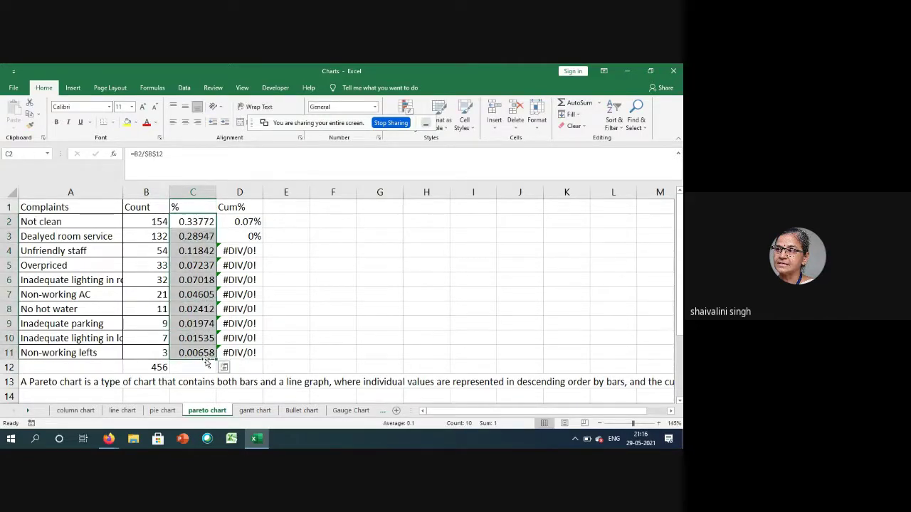
pyautogui.click(374, 107)
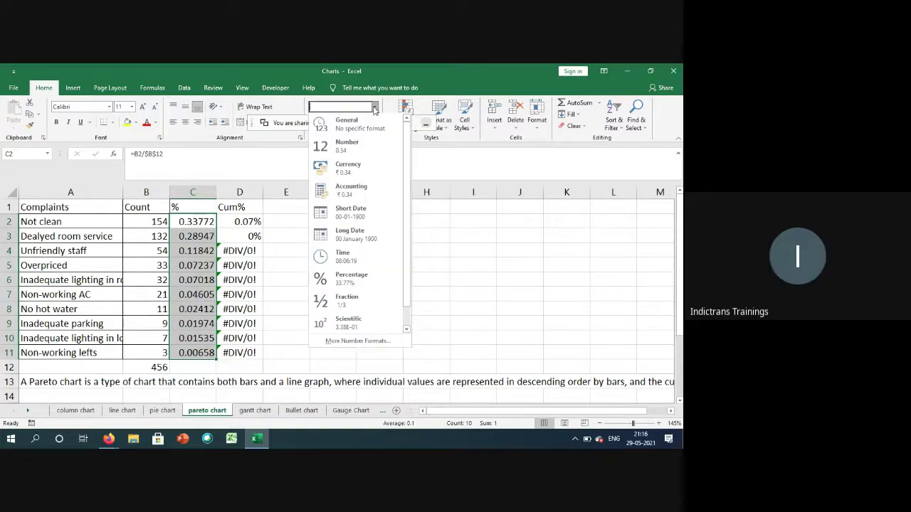
pyautogui.click(344, 277)
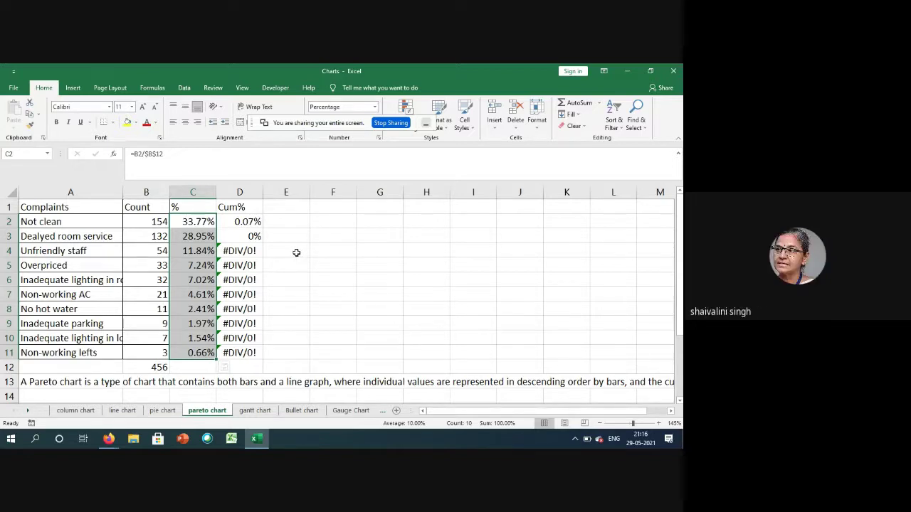
# Step: Fill the formula and percentage format of D2 down the Cum% column to D11
pyautogui.click(257, 224)
pyautogui.moveTo(262, 228); pyautogui.dragTo(257, 355)
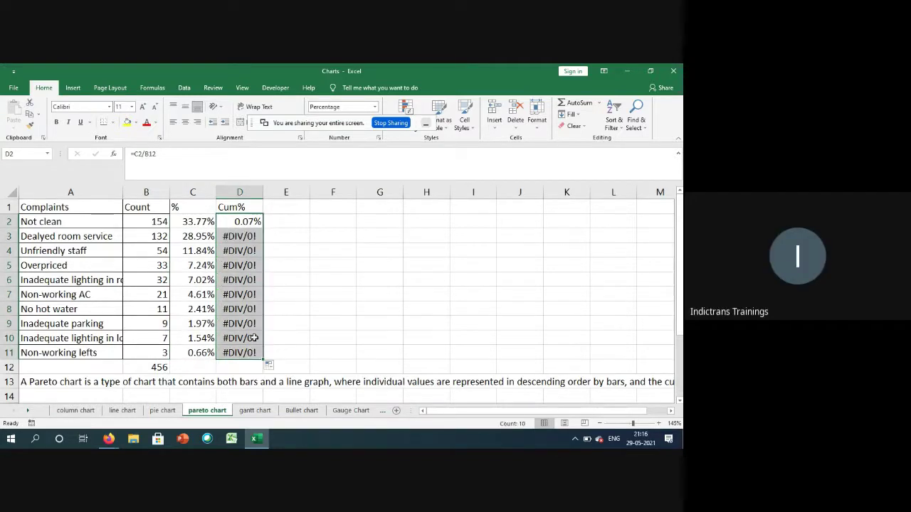
pyautogui.click(241, 224)
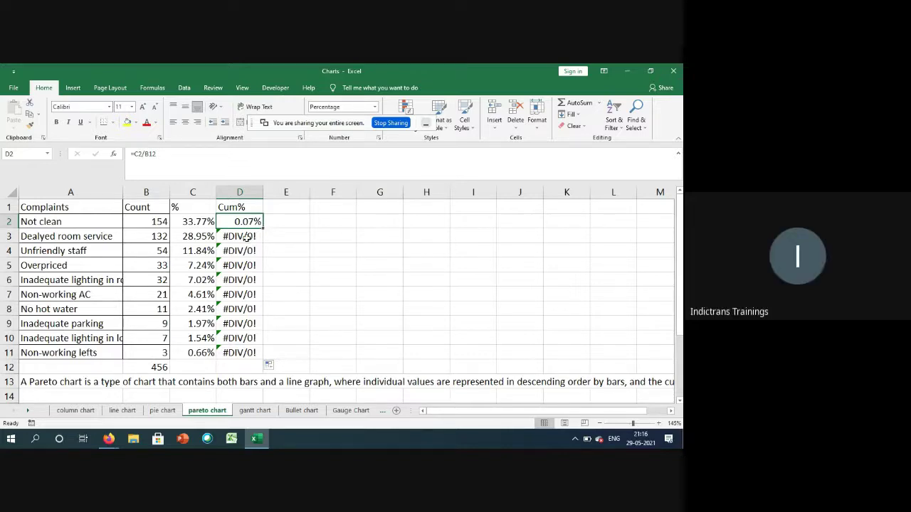
pyautogui.click(247, 237)
# Step: Replace the formula in D2 with =C2 so the Cum% column starts from the first percentage
pyautogui.click(246, 221)
pyautogui.moveTo(132, 153); pyautogui.dragTo(167, 159)
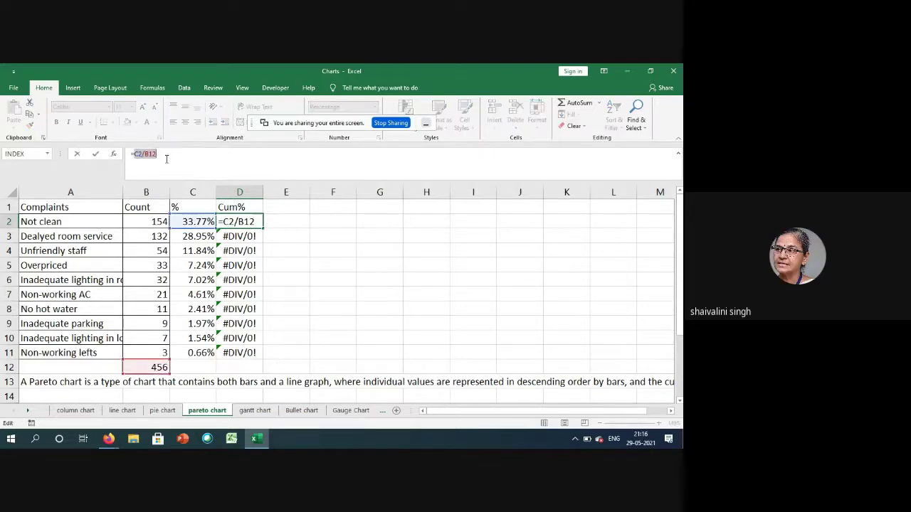
pyautogui.write('=D2')
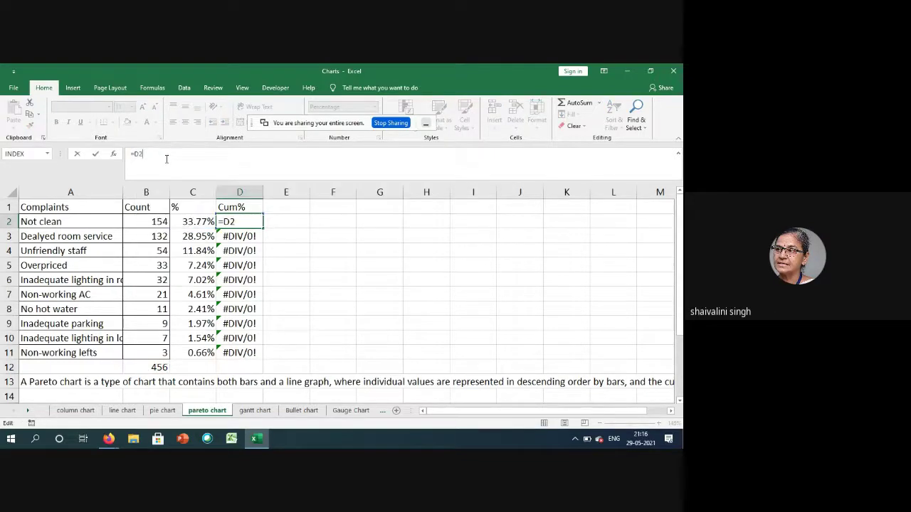
pyautogui.write('=C2')
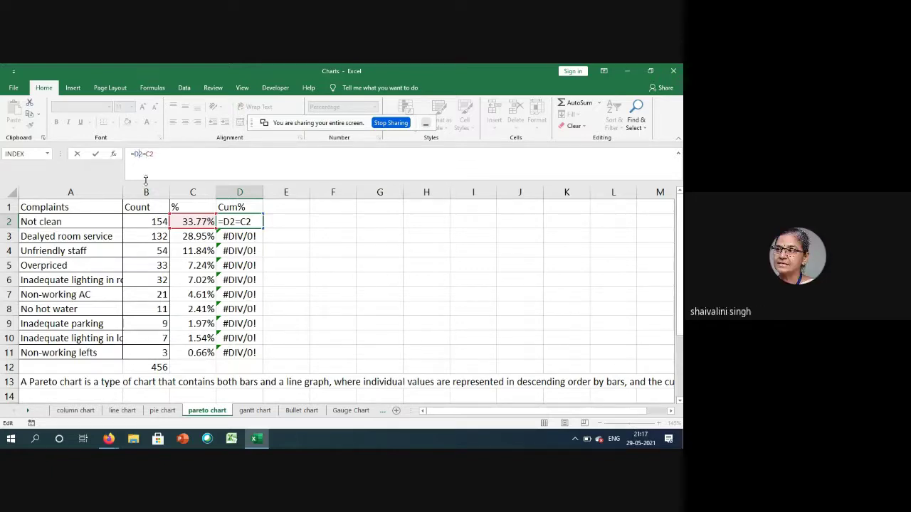
pyautogui.press('BackSpace')
pyautogui.press('BackSpace')
pyautogui.press('Delete')
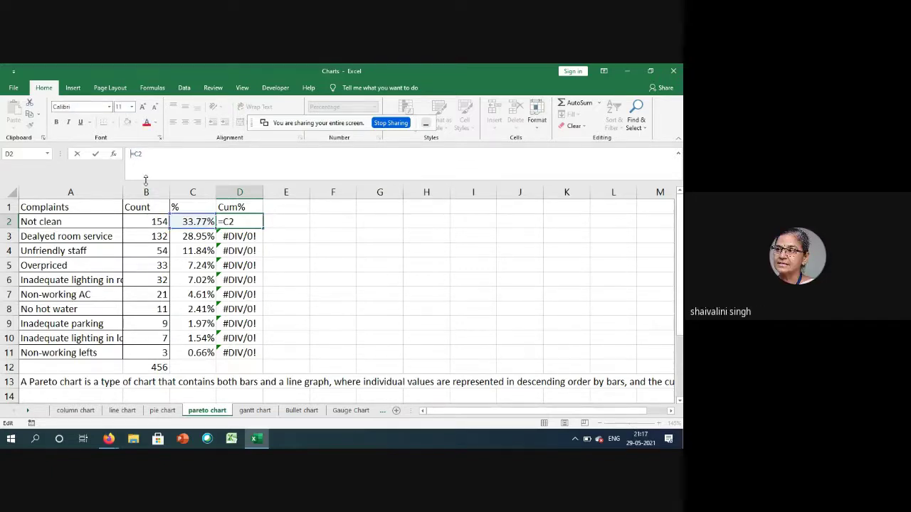
pyautogui.write('=')
pyautogui.click(238, 242)
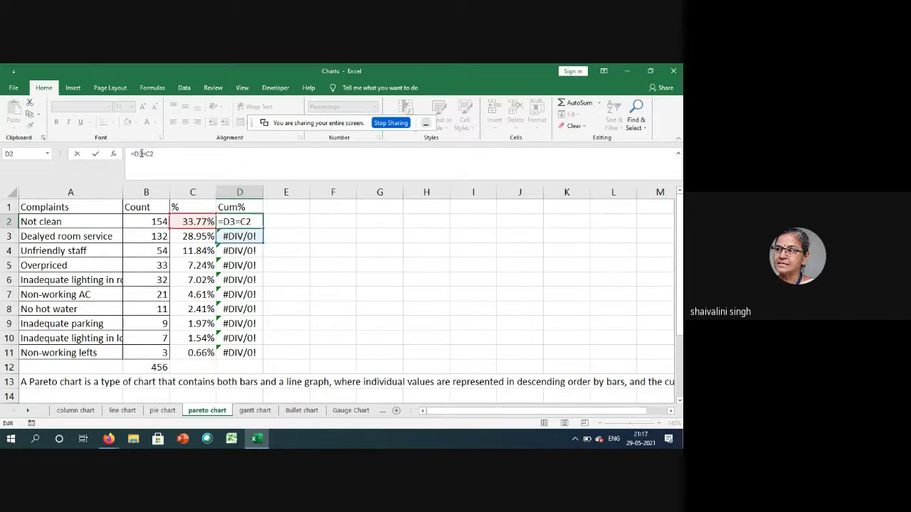
pyautogui.press('BackSpace')
pyautogui.press('BackSpace')
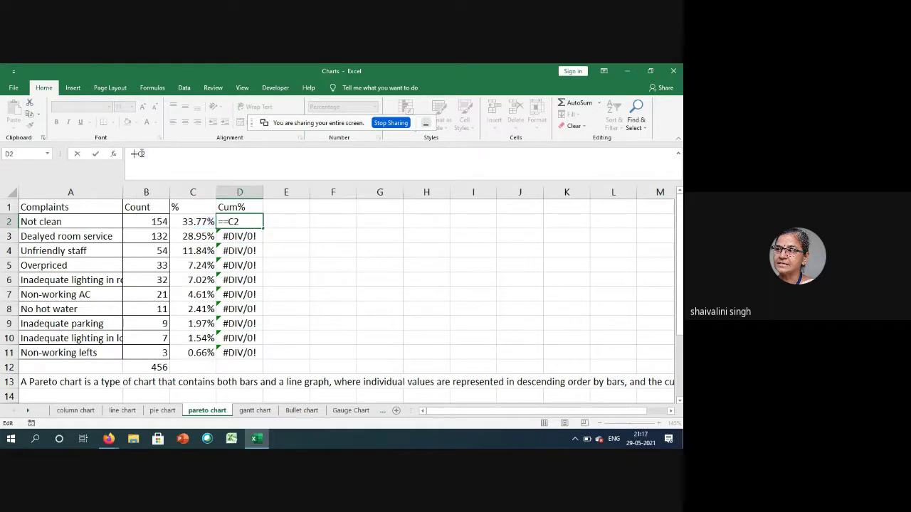
pyautogui.press('BackSpace')
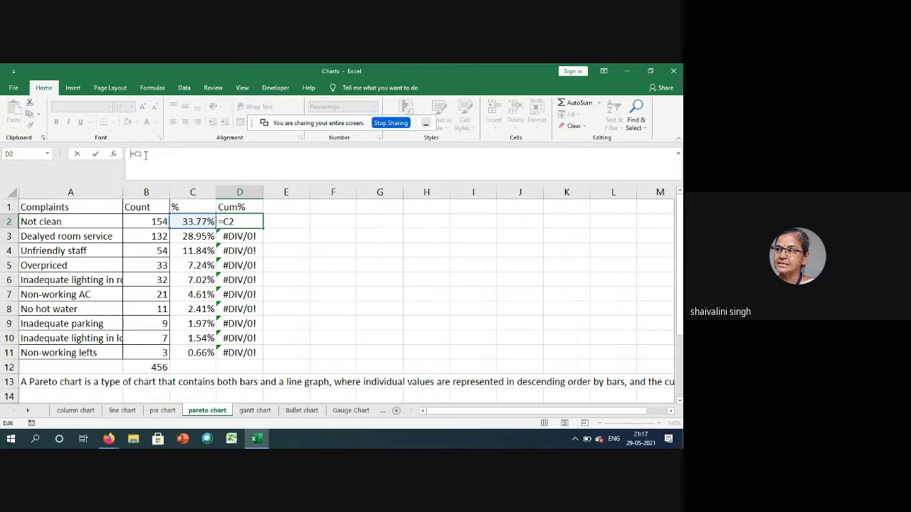
pyautogui.press('Return')
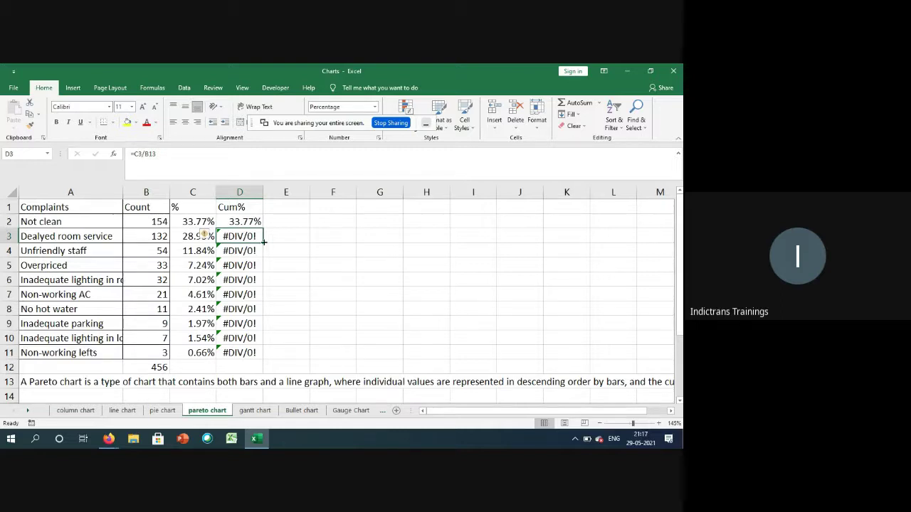
# Step: Change the formula in D3 to =C3+D2 to add the row's percentage to the previous cumulative value
pyautogui.doubleClick(151, 154)
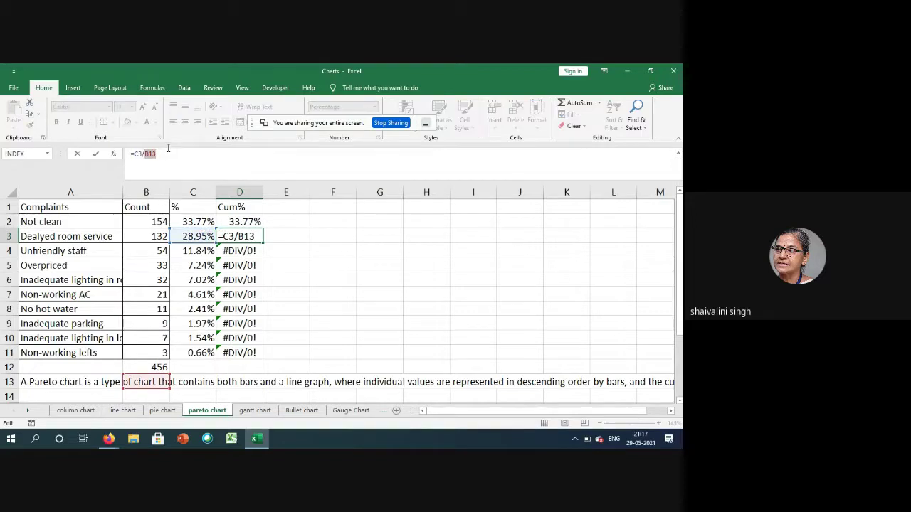
pyautogui.write('D2')
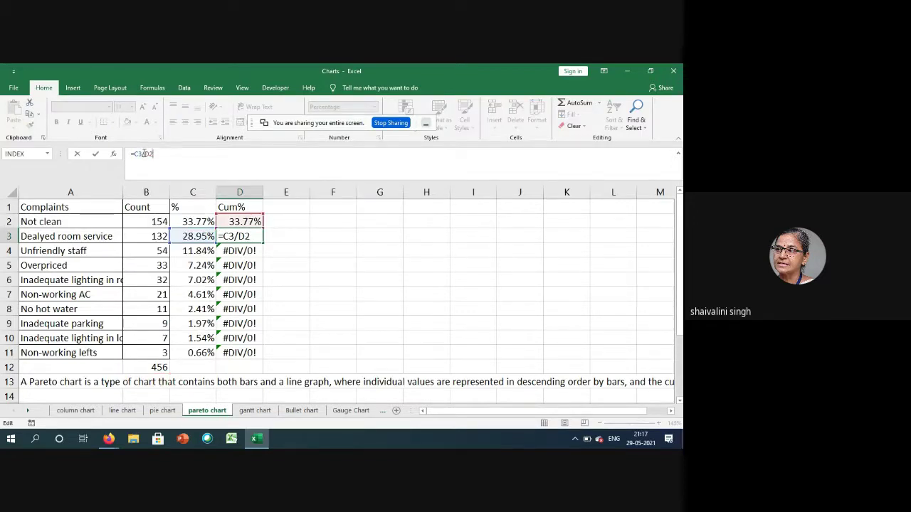
pyautogui.click(143, 154)
pyautogui.press('BackSpace')
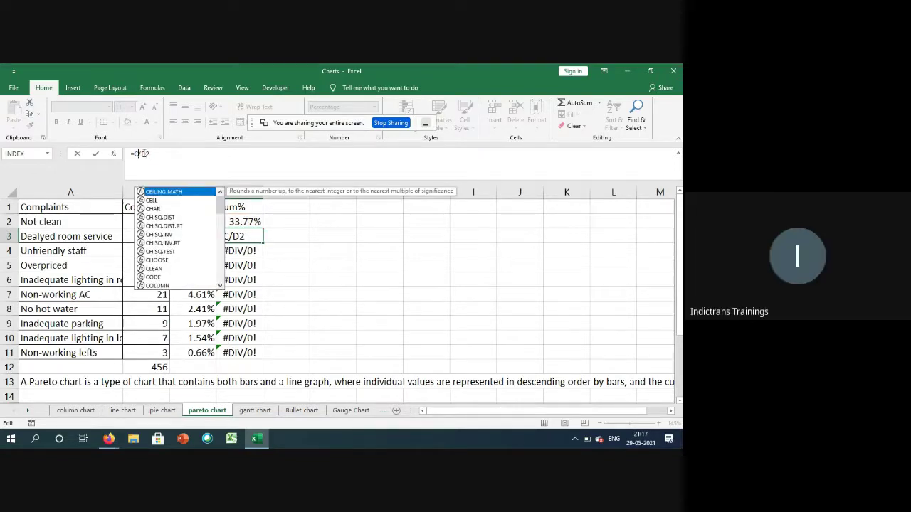
pyautogui.write('3-')
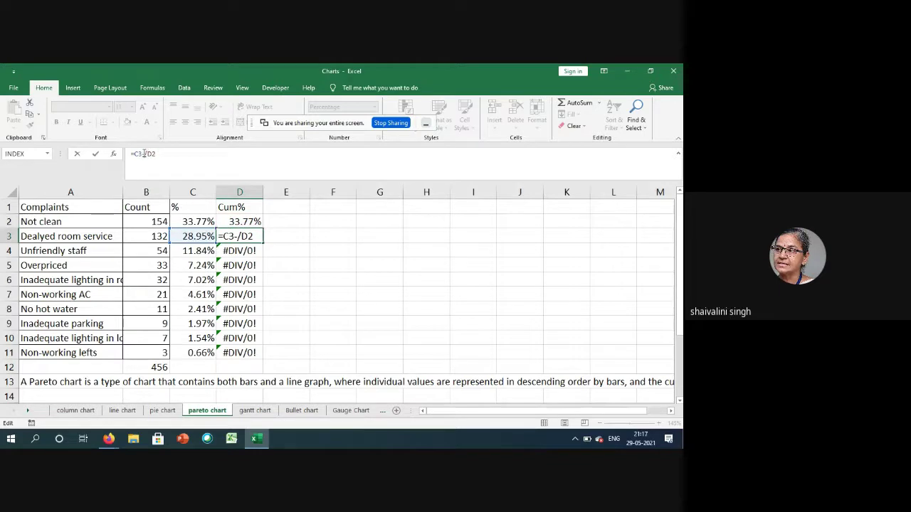
pyautogui.press('BackSpace')
pyautogui.write('+')
pyautogui.press('Delete')
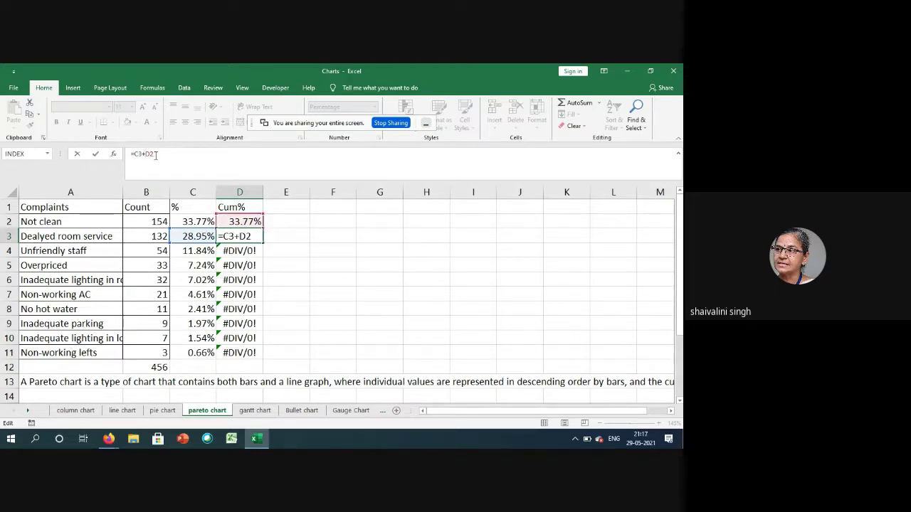
pyautogui.press('Return')
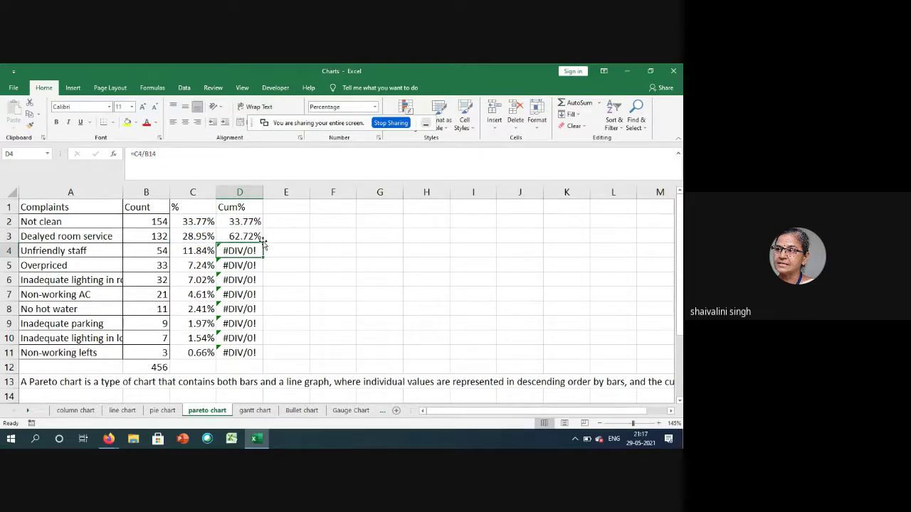
# Step: Fill the cumulative formula in D3 down the Cum% column to D11
pyautogui.moveTo(260, 219); pyautogui.dragTo(261, 237)
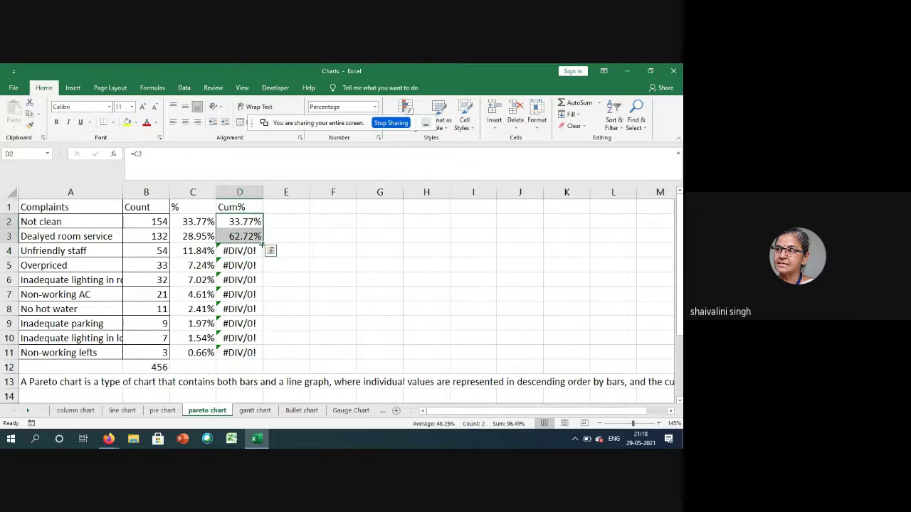
pyautogui.click(263, 242)
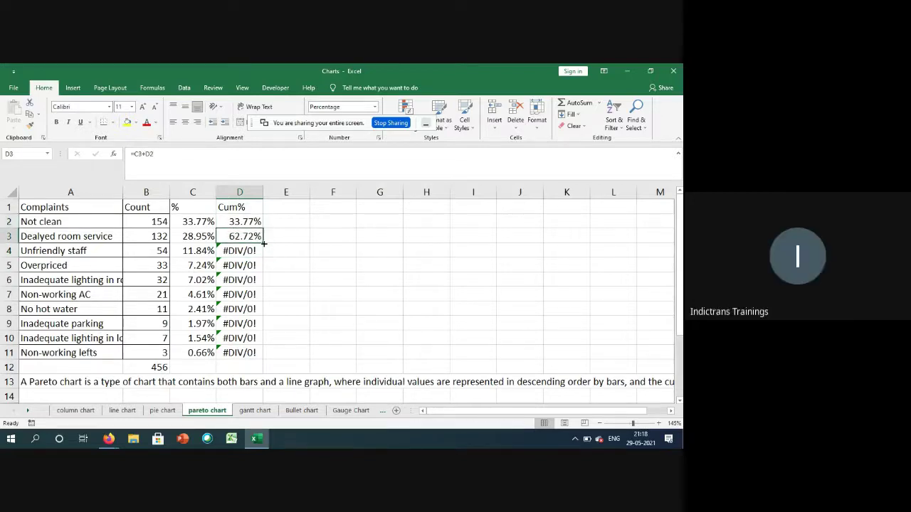
pyautogui.moveTo(264, 243); pyautogui.dragTo(260, 356)
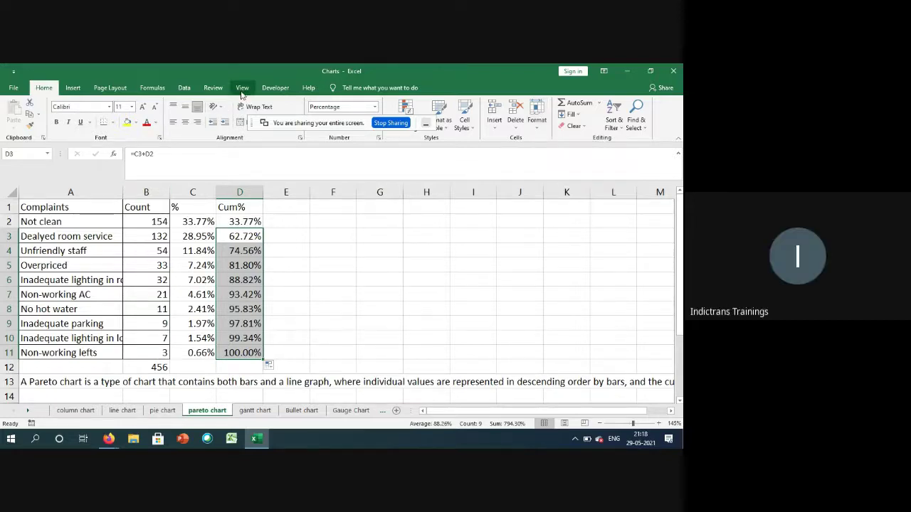
# Step: Select the chart's source data: Complaints and Count in A1:B11 together with Cum% in D1:D11, and minimise the screen-sharing bar
pyautogui.click(72, 88)
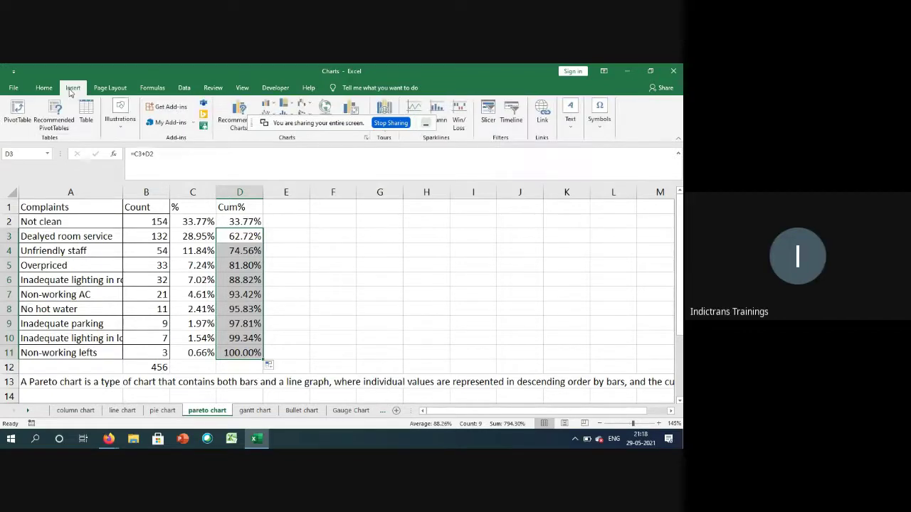
pyautogui.click(27, 208)
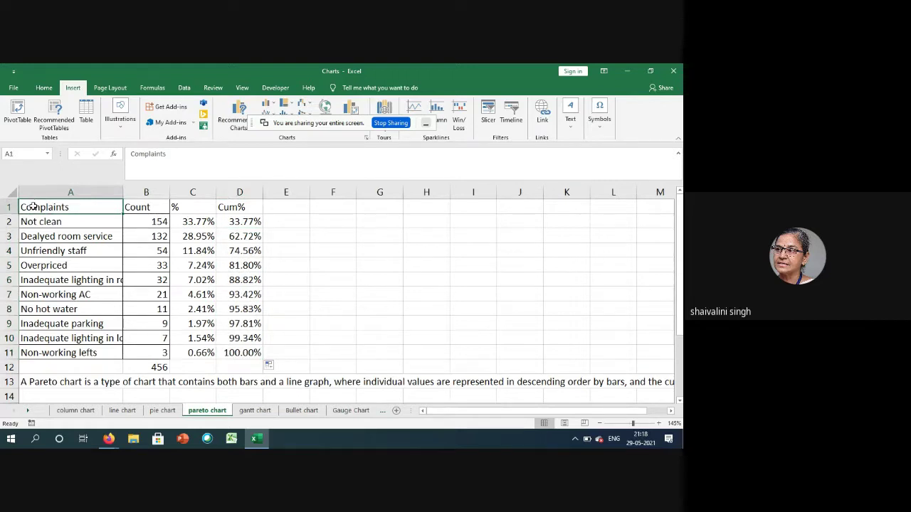
pyautogui.moveTo(34, 207); pyautogui.dragTo(103, 353)
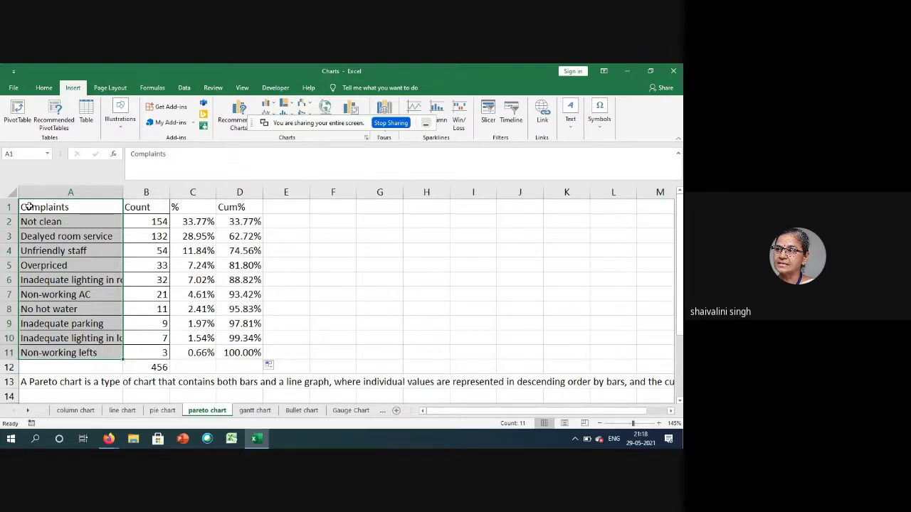
pyautogui.moveTo(32, 204); pyautogui.dragTo(165, 358)
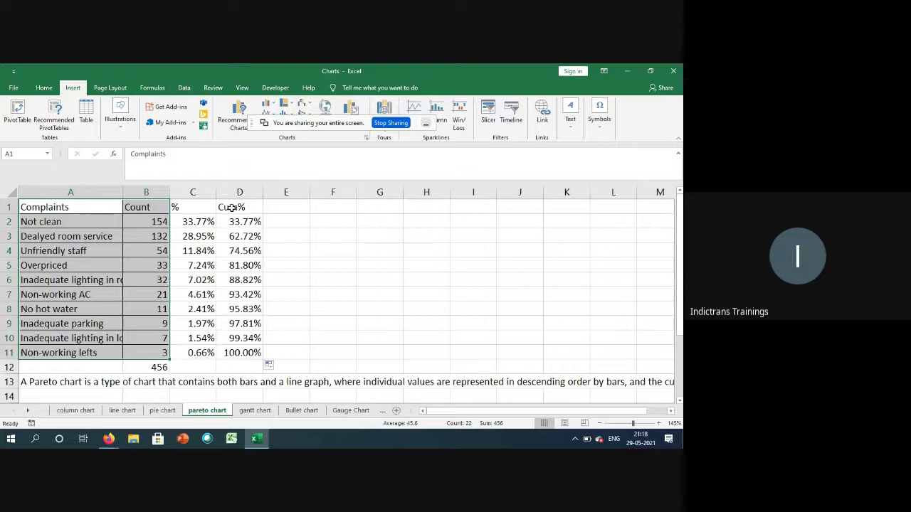
pyautogui.moveTo(232, 207); pyautogui.dragTo(251, 353)
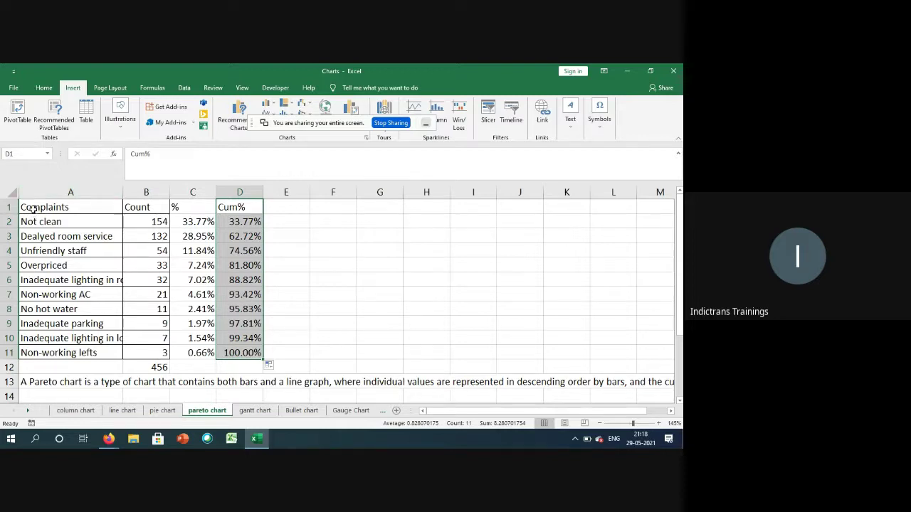
pyautogui.moveTo(32, 209); pyautogui.dragTo(165, 354)
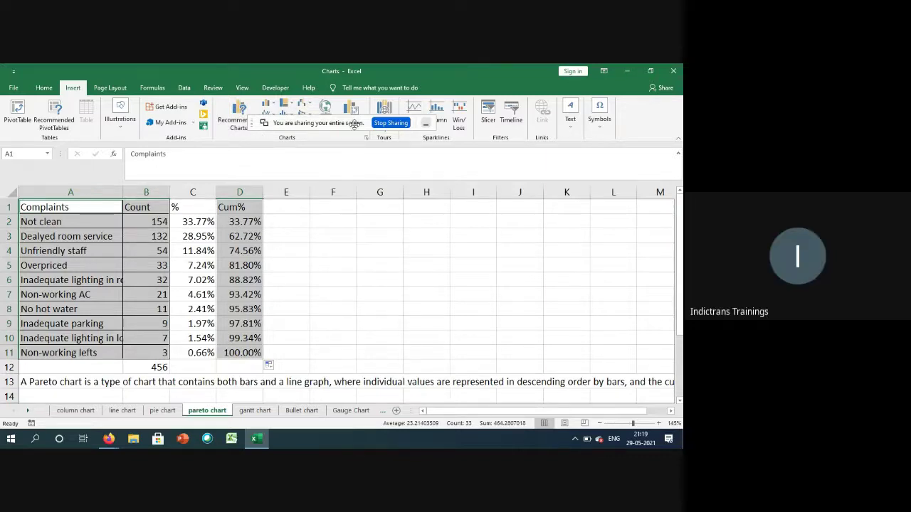
pyautogui.click(425, 128)
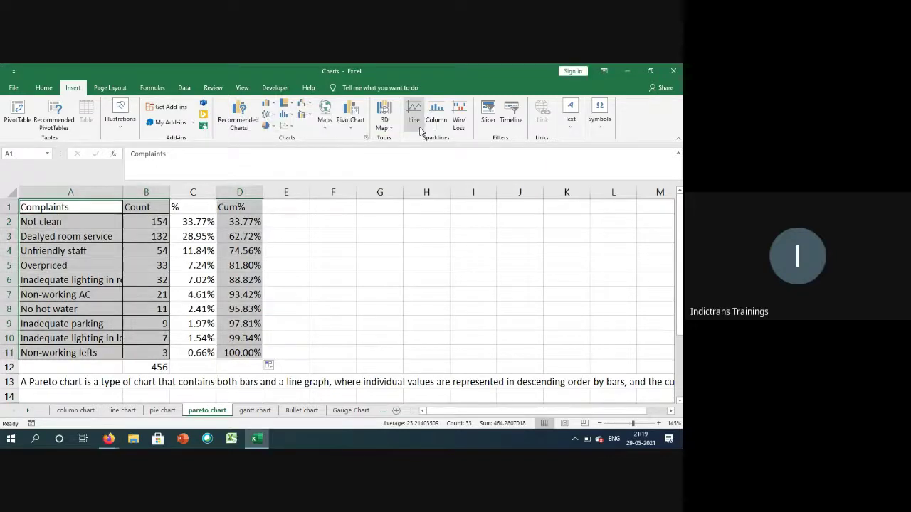
pyautogui.click(291, 106)
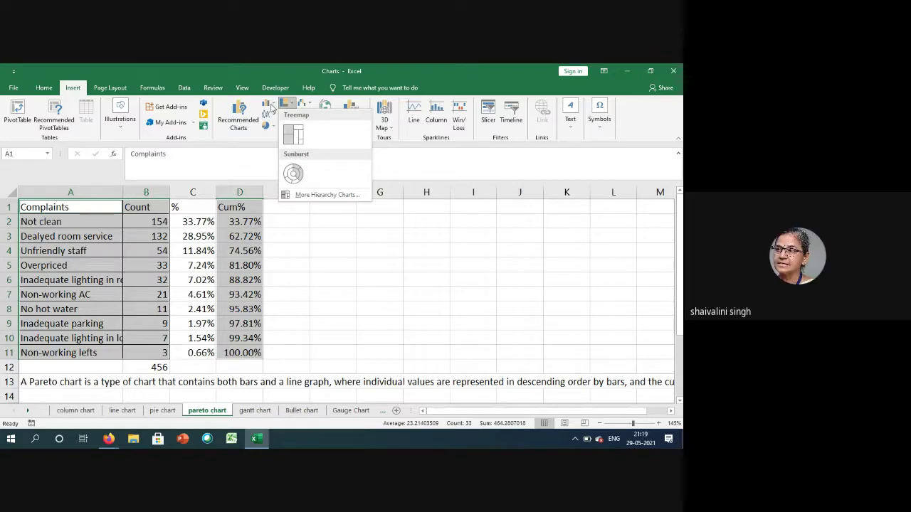
pyautogui.click(274, 128)
pyautogui.click(271, 127)
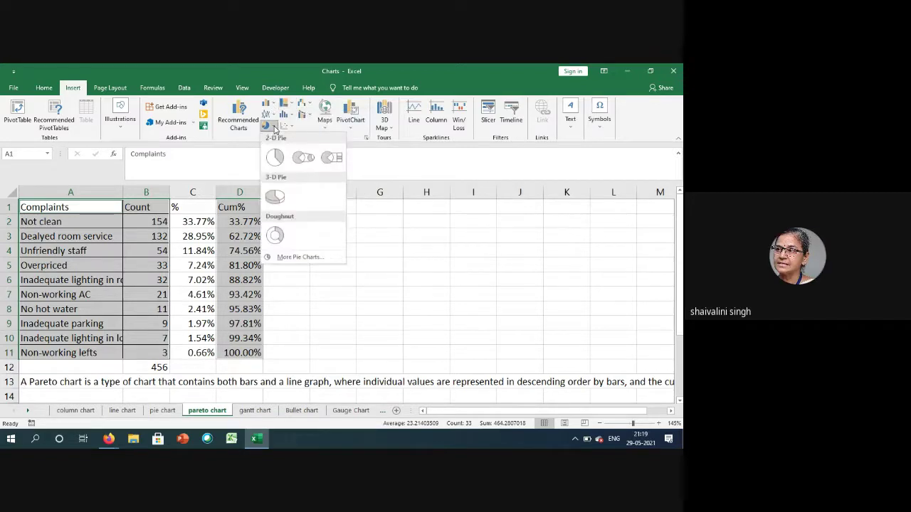
pyautogui.click(271, 114)
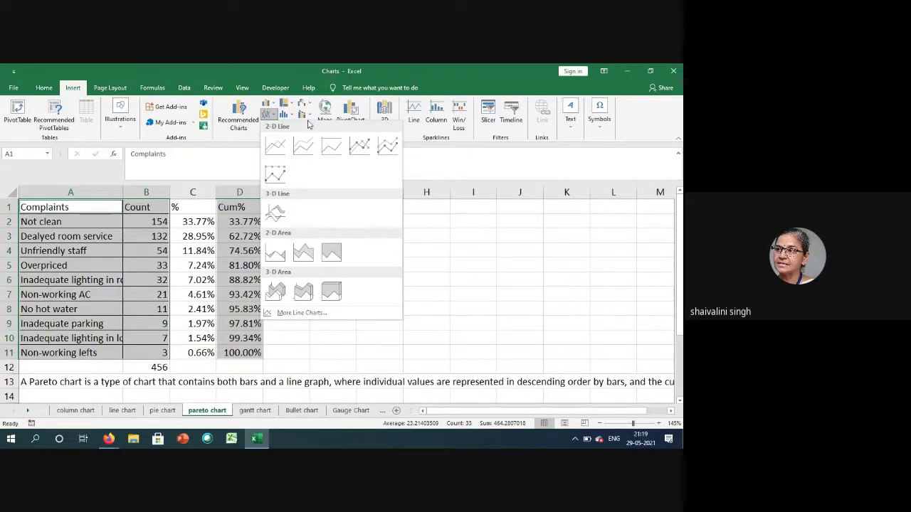
pyautogui.click(433, 162)
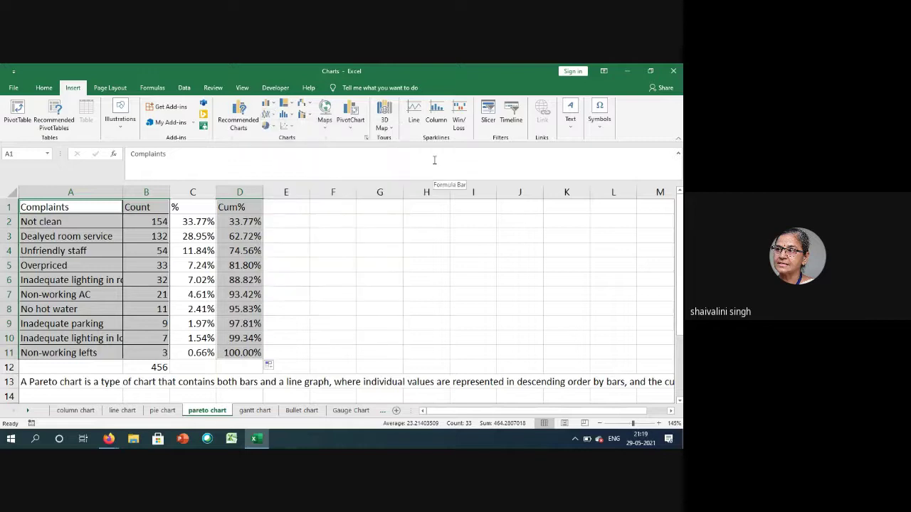
pyautogui.click(291, 116)
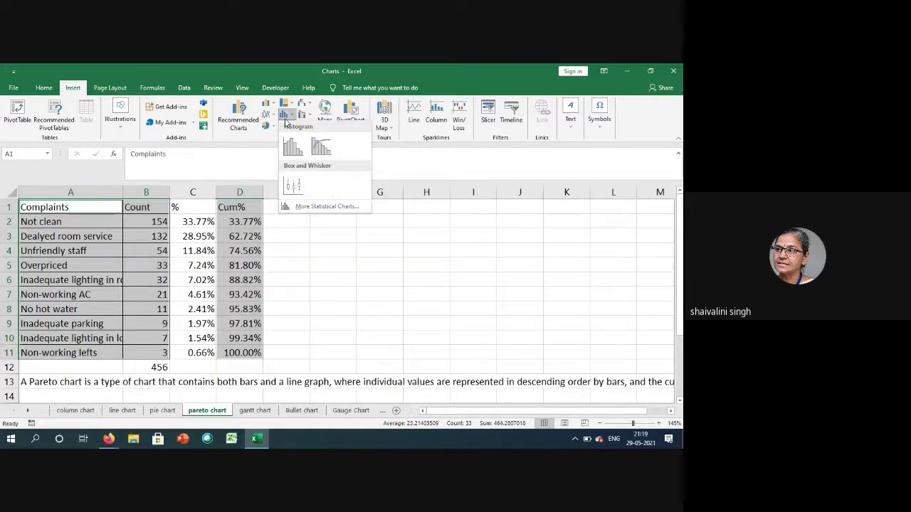
pyautogui.click(276, 118)
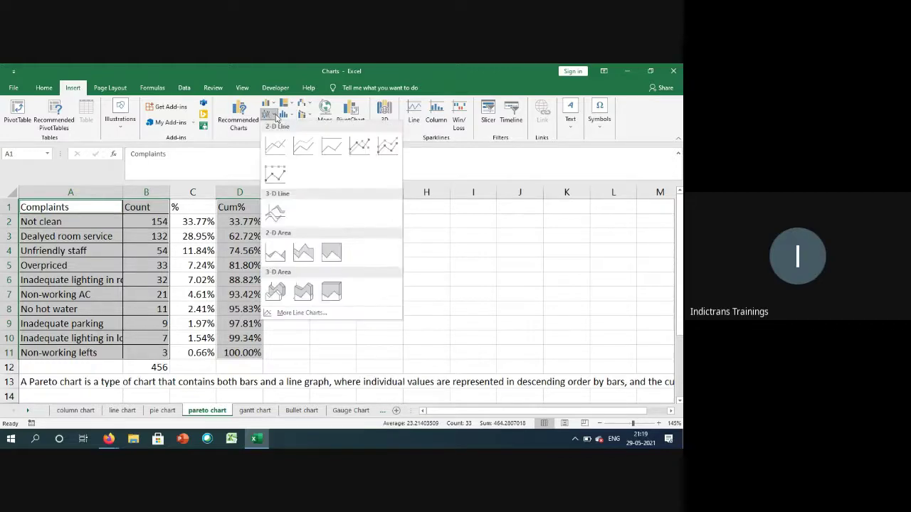
pyautogui.click(245, 138)
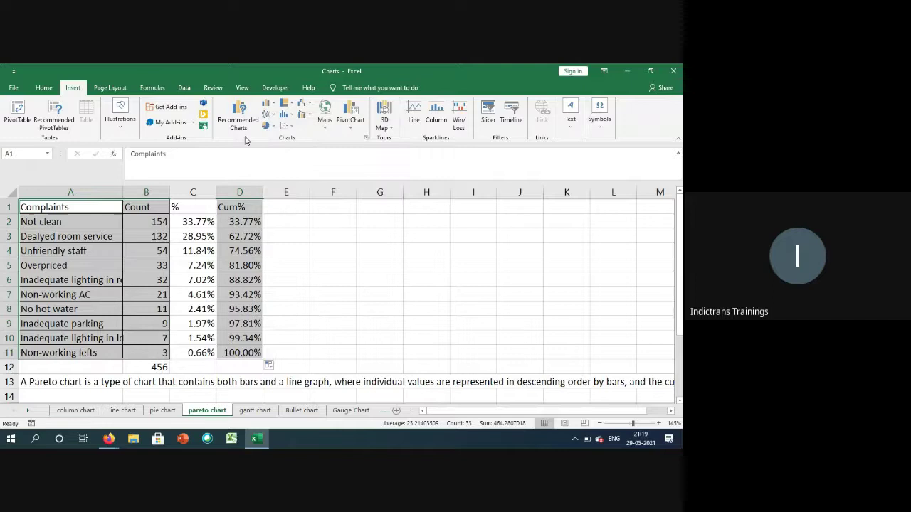
# Step: Insert a clustered column and line combo chart from the selected Complaints, Count and Cum% data
pyautogui.click(311, 118)
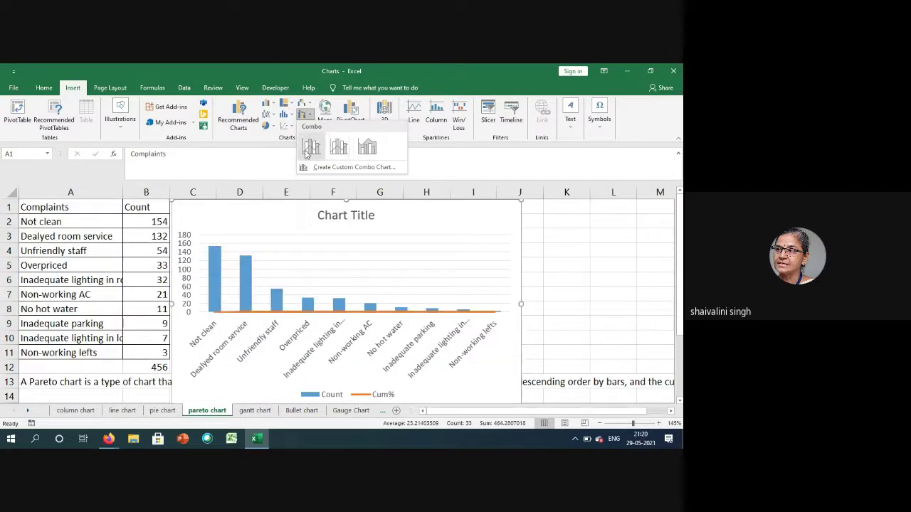
pyautogui.click(311, 147)
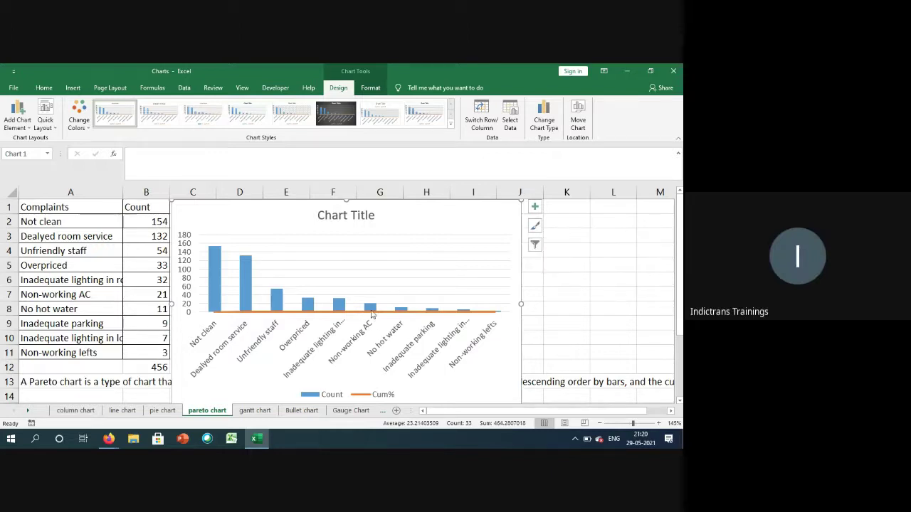
# Step: Change the combo chart so the Cum% line series is plotted on the secondary axis
pyautogui.moveTo(370, 311)
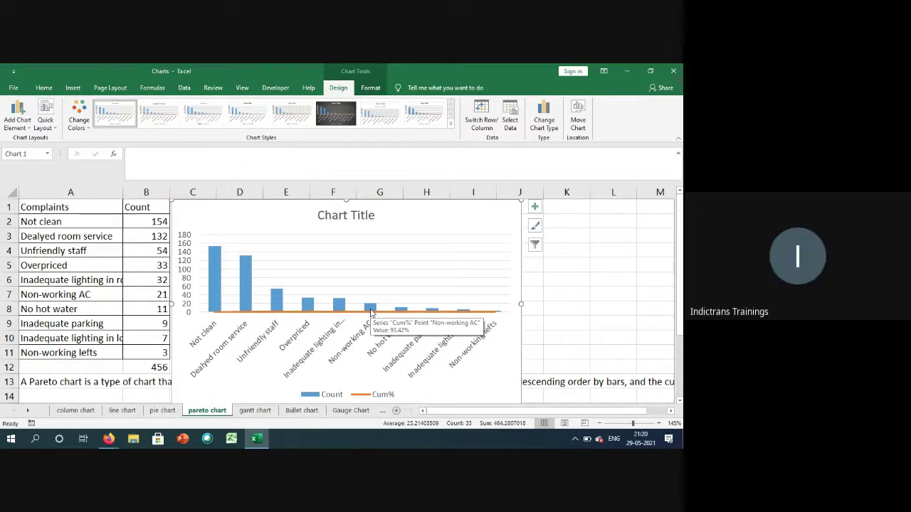
pyautogui.moveTo(500, 315)
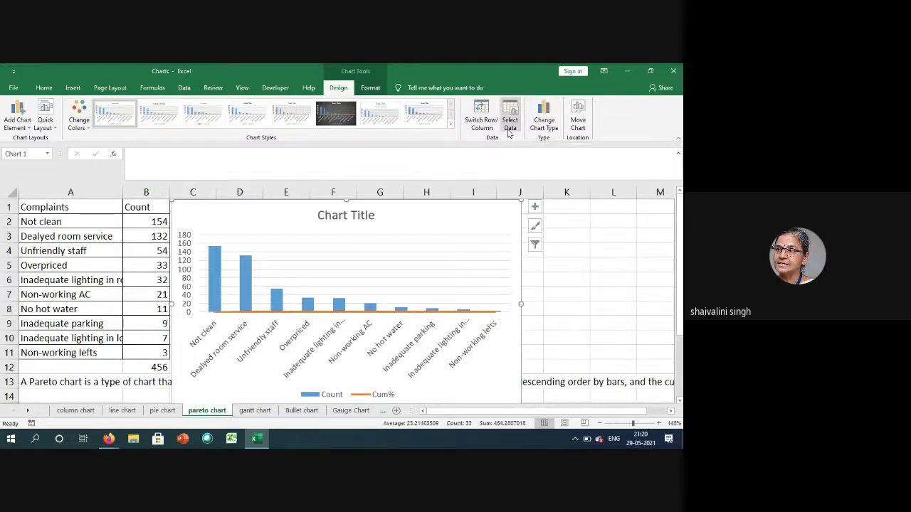
pyautogui.click(542, 133)
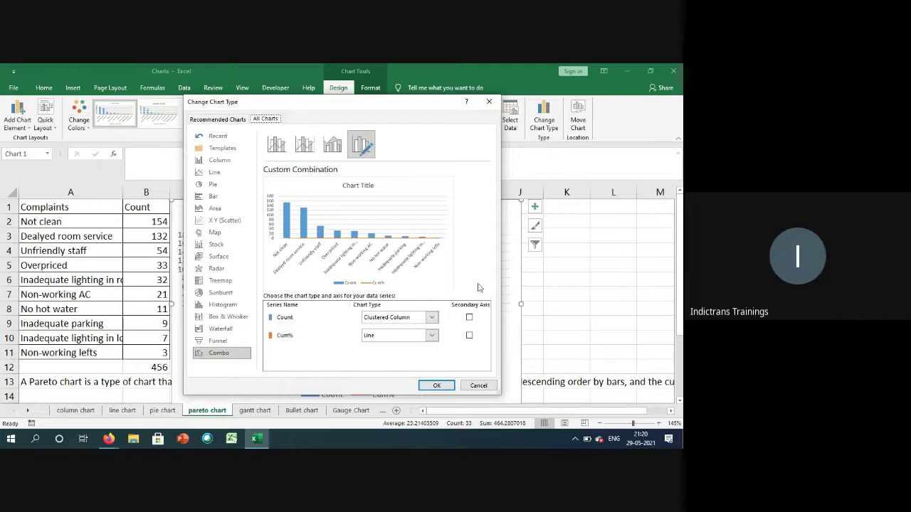
pyautogui.click(470, 336)
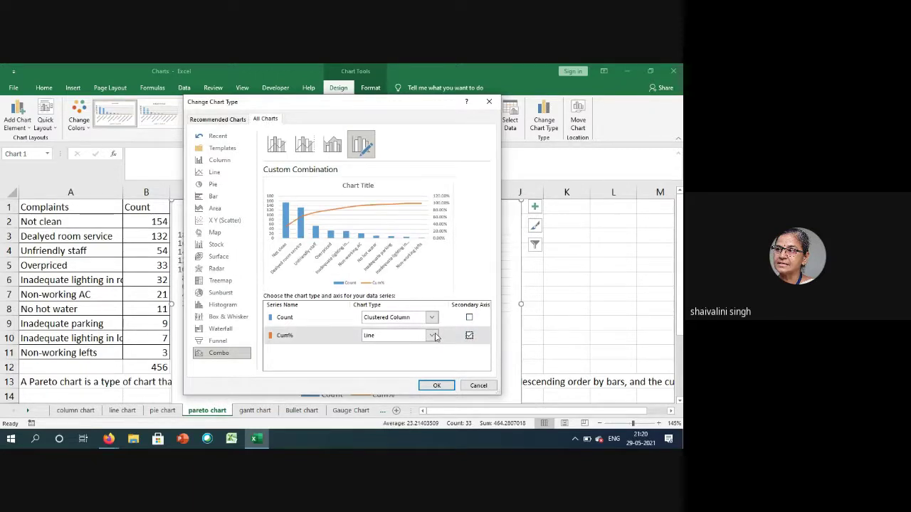
pyautogui.click(436, 387)
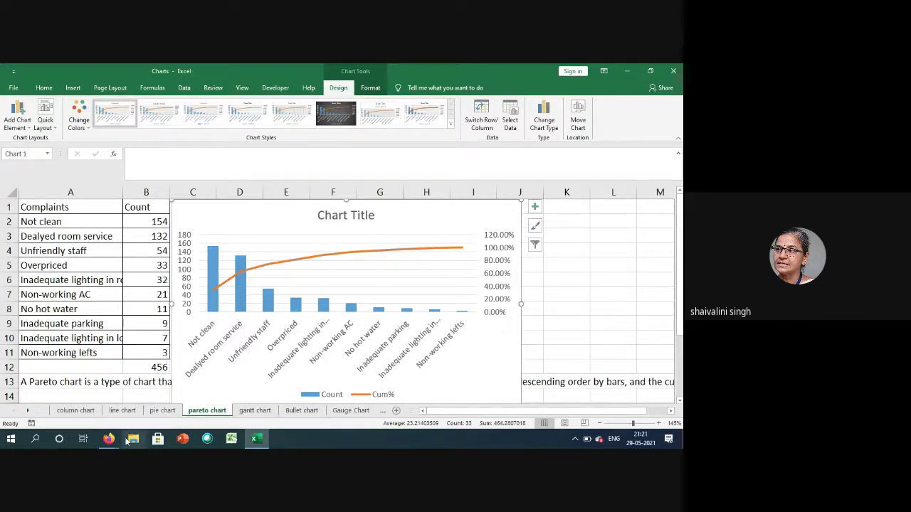
# Step: Switch to the Google Meet call in Firefox, turn off the microphone and leave the call
pyautogui.moveTo(110, 439)
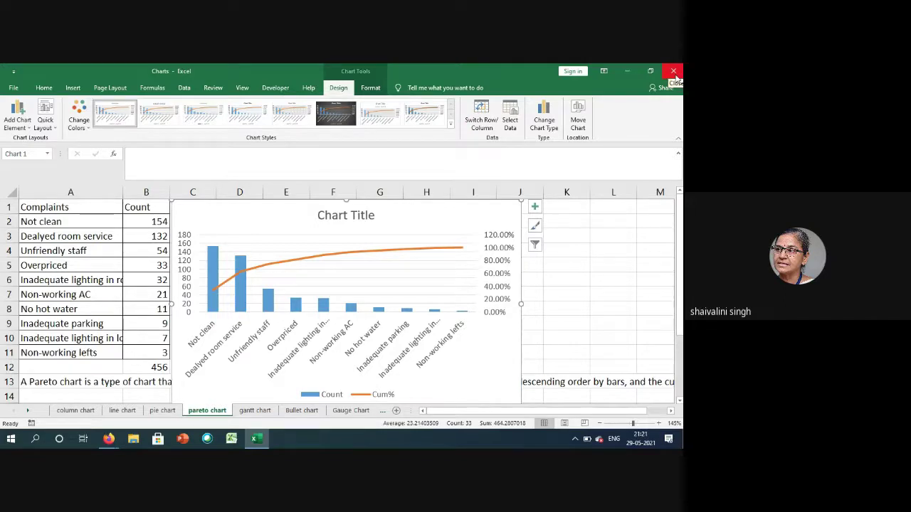
pyautogui.click(676, 77)
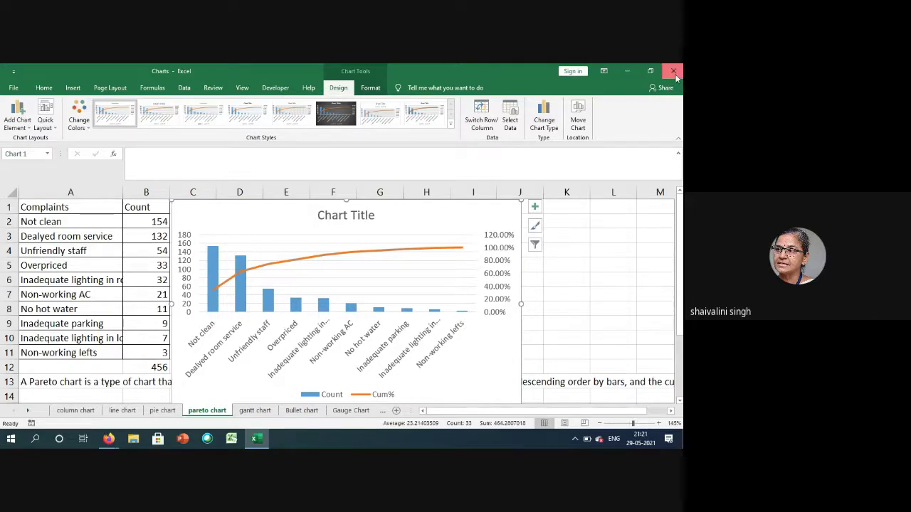
pyautogui.click(627, 72)
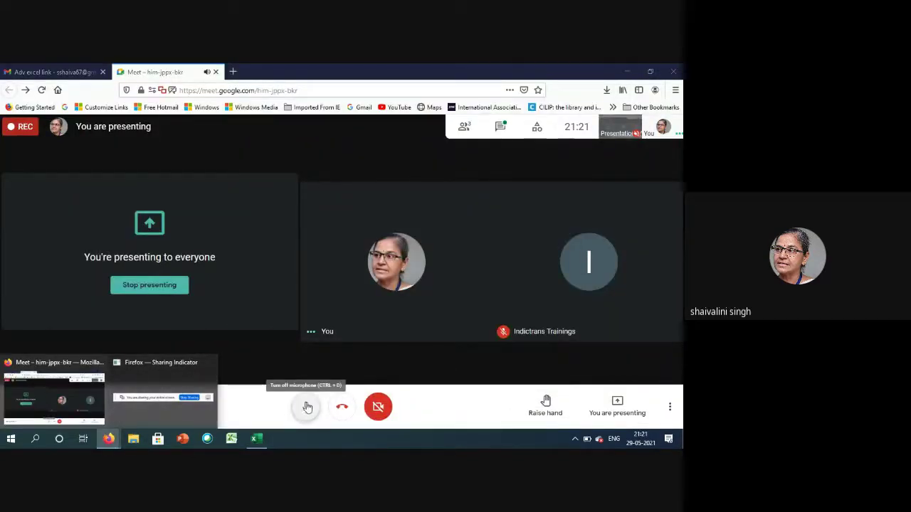
pyautogui.click(307, 407)
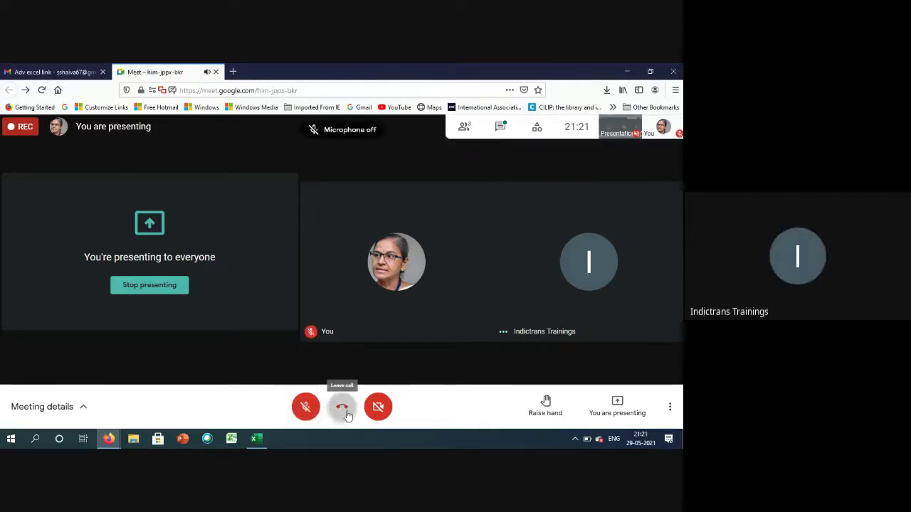
pyautogui.click(342, 406)
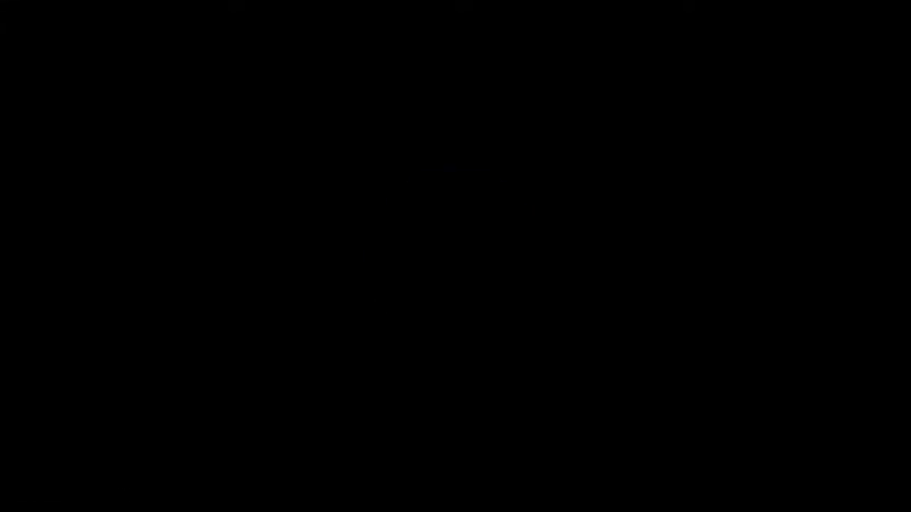